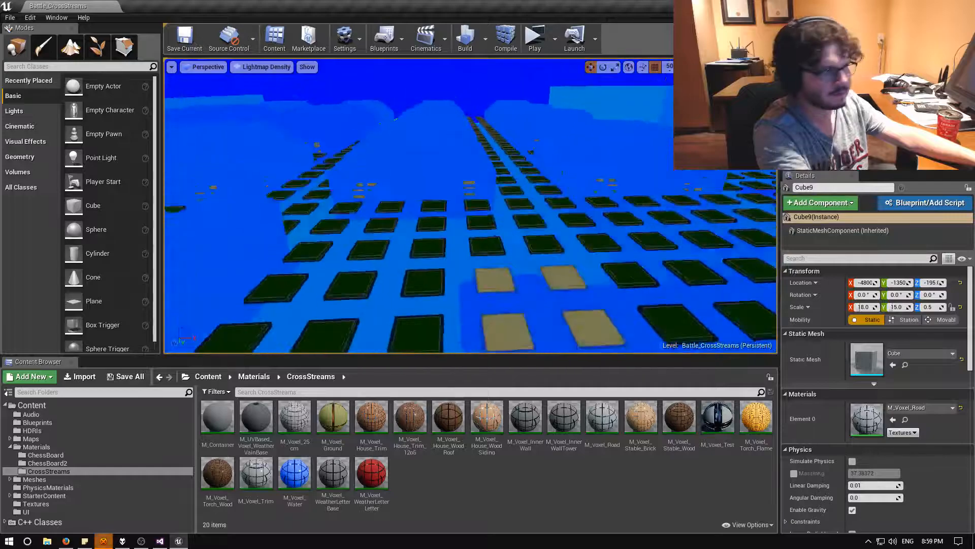
# Step: Switch the viewport from Lightmap Density to Lit shading and start the standalone game preview of the level
pyautogui.press('d')
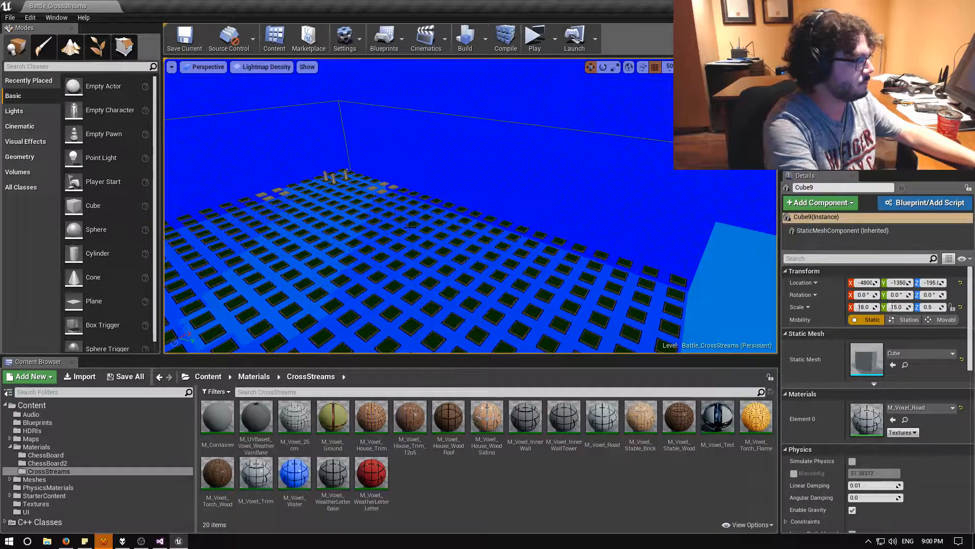
pyautogui.moveTo(401, 219); pyautogui.dragTo(493, 204, button='right')
pyautogui.press('w')
pyautogui.press('w')
pyautogui.press('w')
pyautogui.press('w')
pyautogui.click(262, 67)
pyautogui.click(267, 85)
pyautogui.click(528, 43)
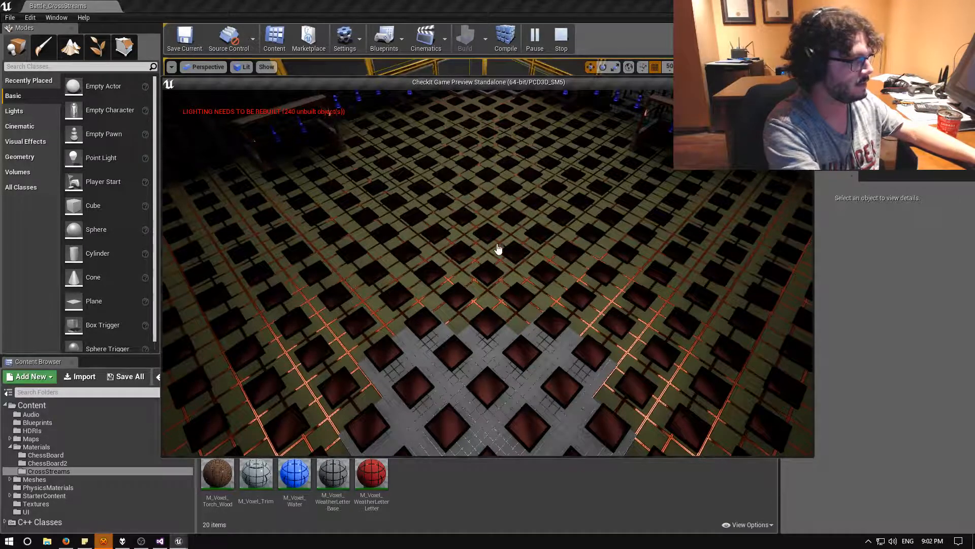
# Step: Examine the level in the game preview, from the grass board to the central weather vane, viewing it from several rotated angles
pyautogui.press('w')
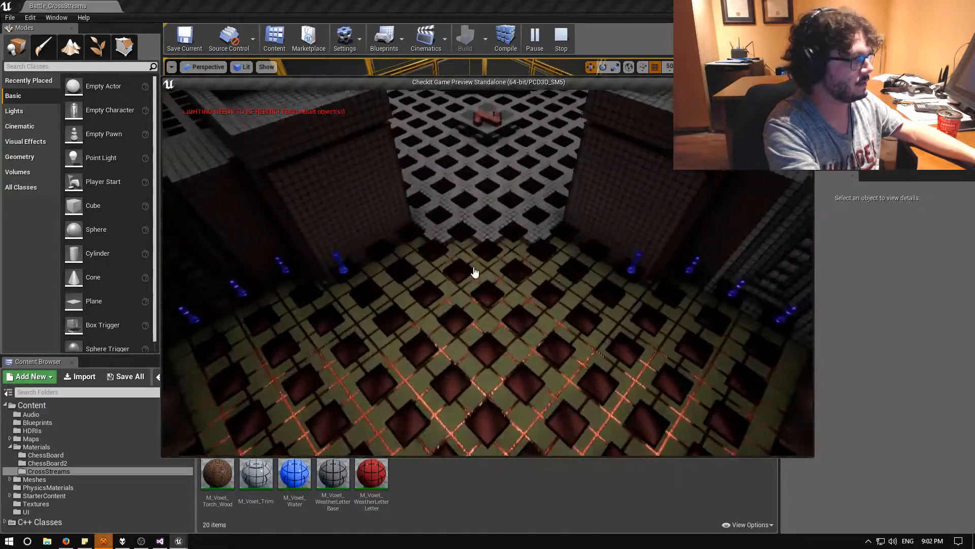
pyautogui.press('w')
pyautogui.press('q')
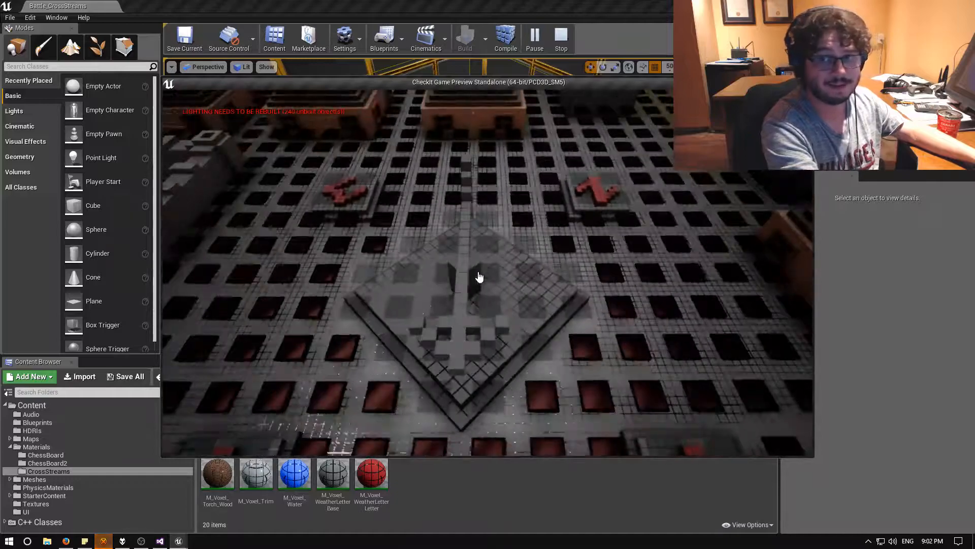
pyautogui.press('q')
pyautogui.press('q')
pyautogui.press('q')
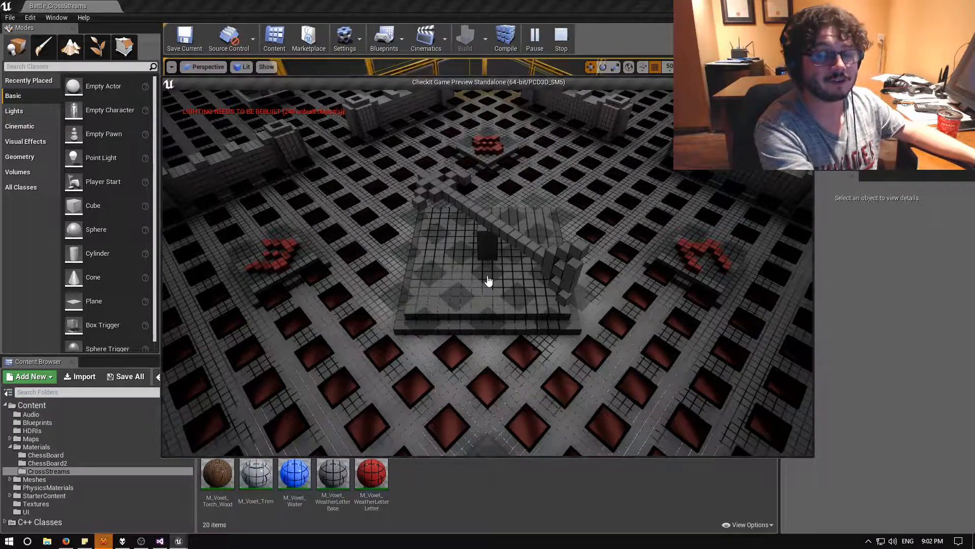
pyautogui.press('e')
pyautogui.press('e')
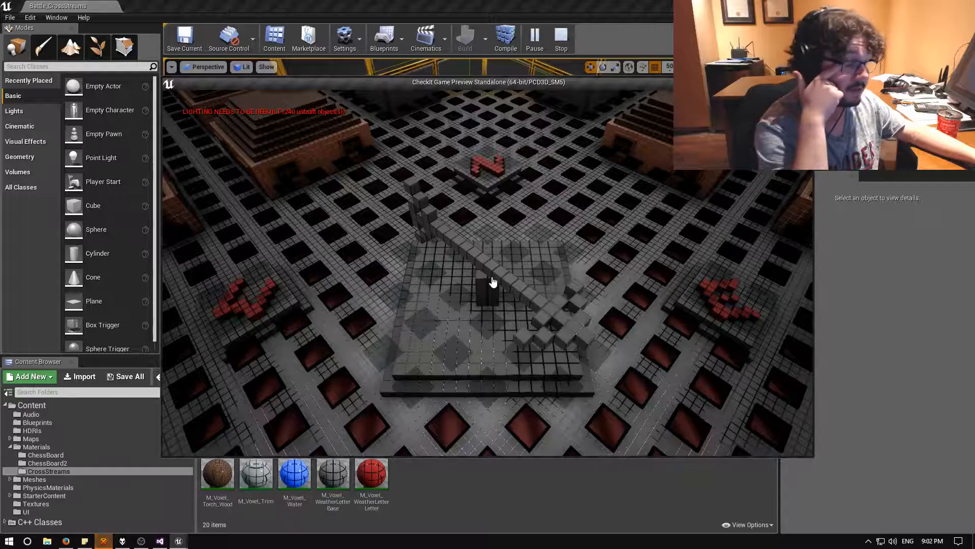
pyautogui.press('s')
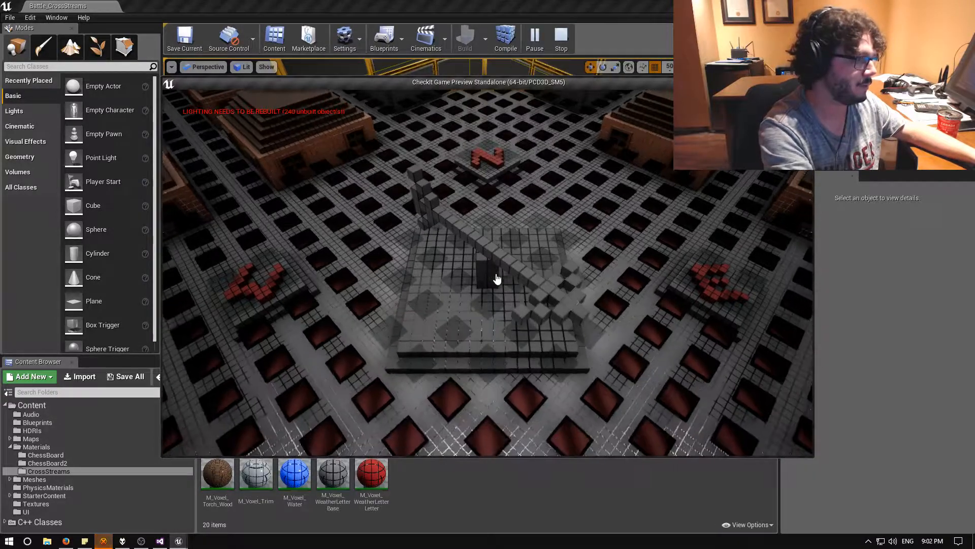
pyautogui.press('w')
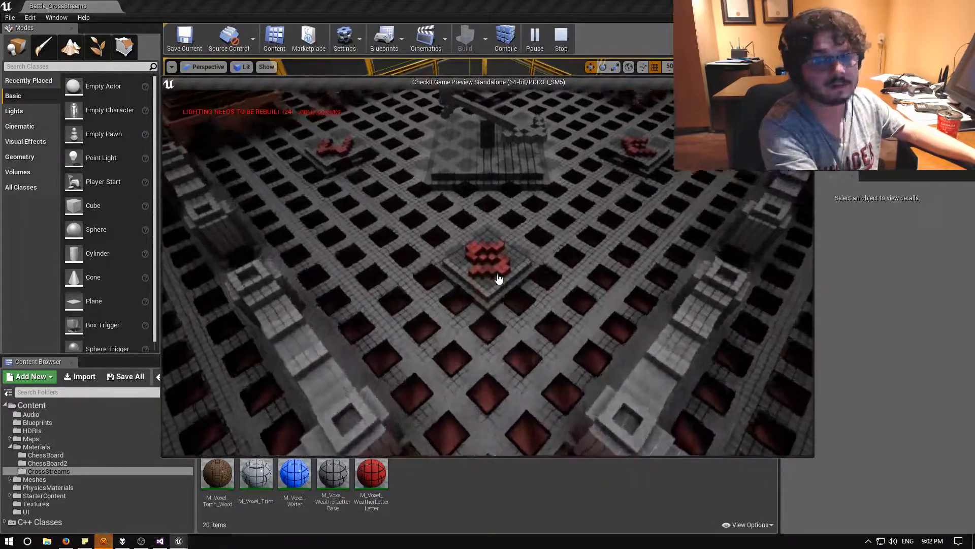
pyautogui.press('w')
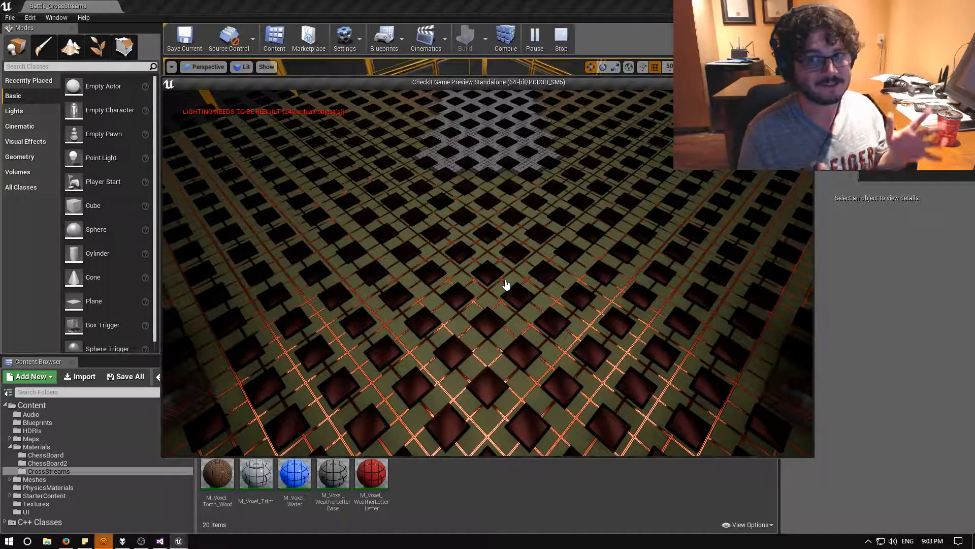
# Step: Inspect the grey stepped roads, walls and board corners in the game preview, and end the preview
pyautogui.press('w')
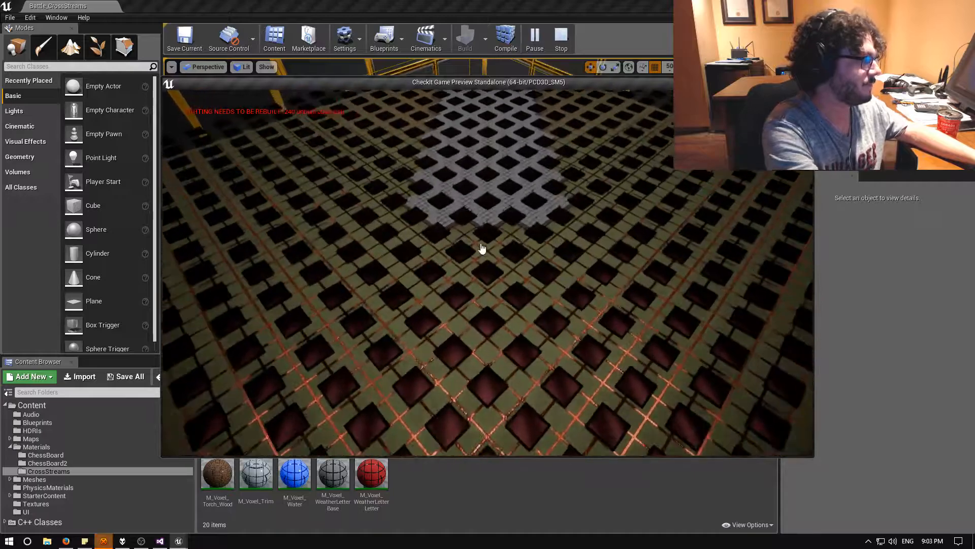
pyautogui.press('w')
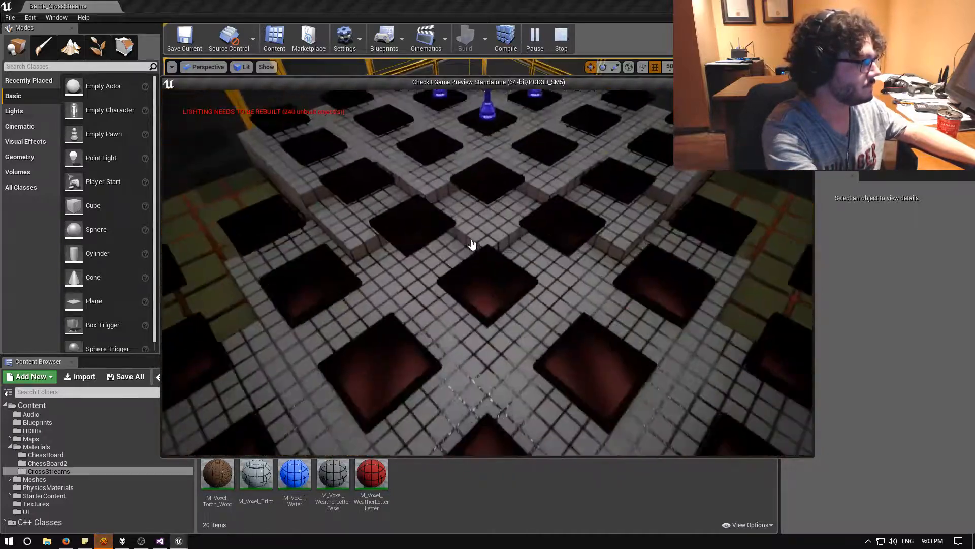
pyautogui.press('e')
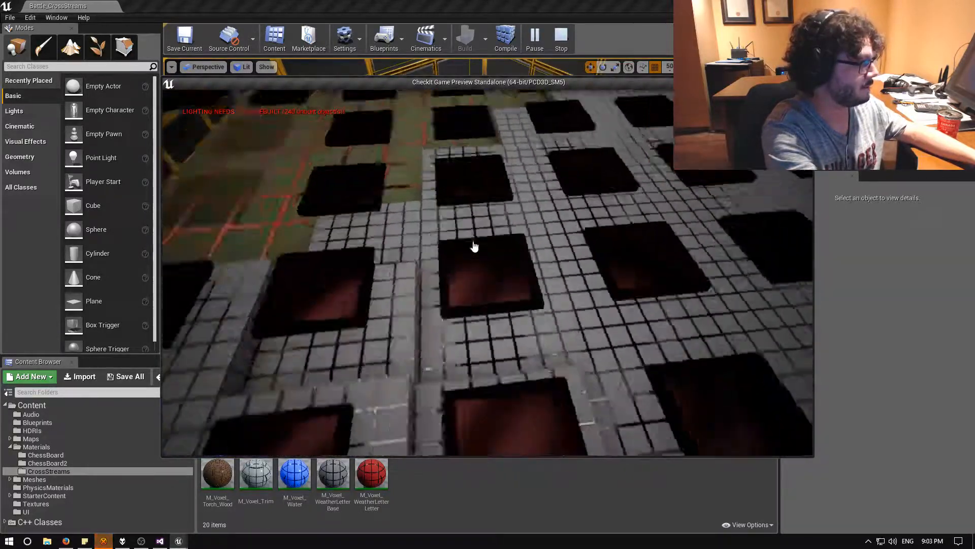
pyautogui.scroll(-5, 475, 248)
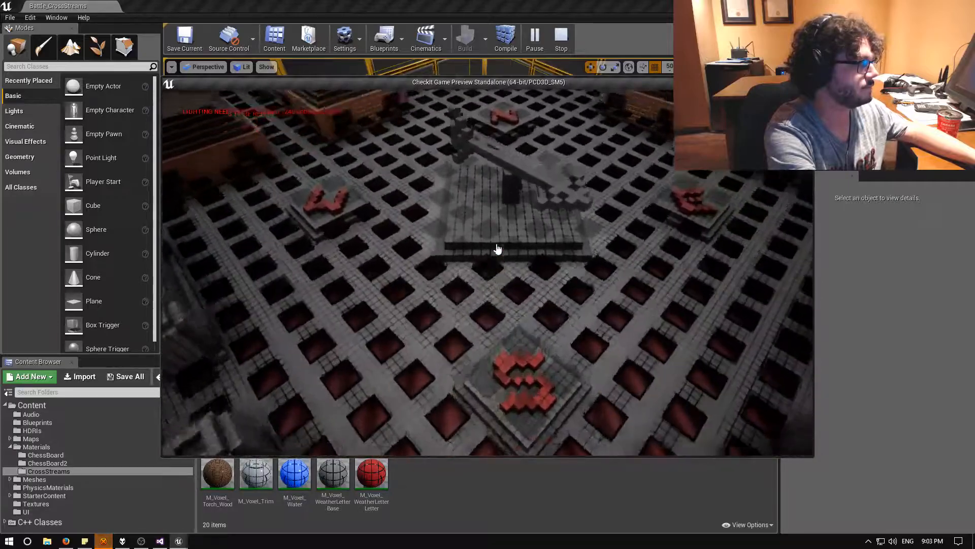
pyautogui.press('w')
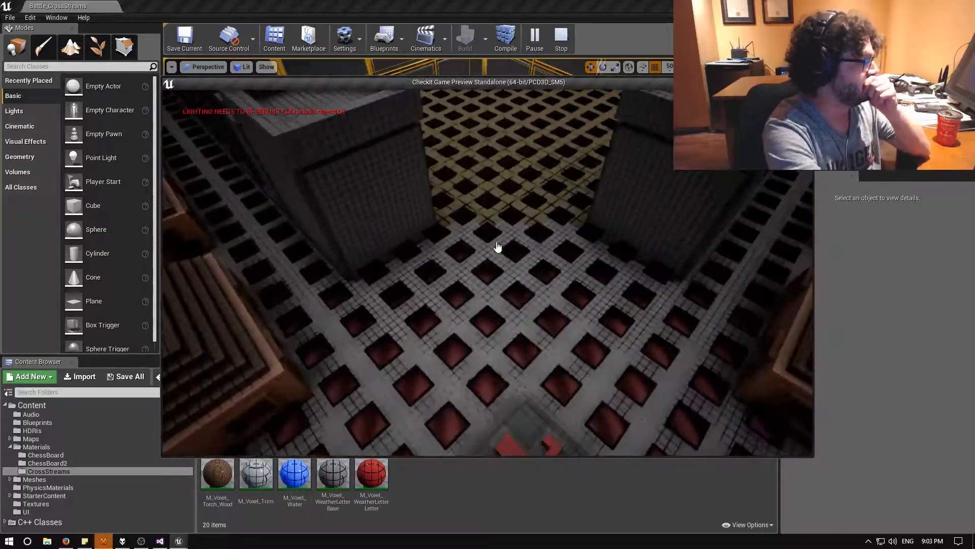
pyautogui.press('w')
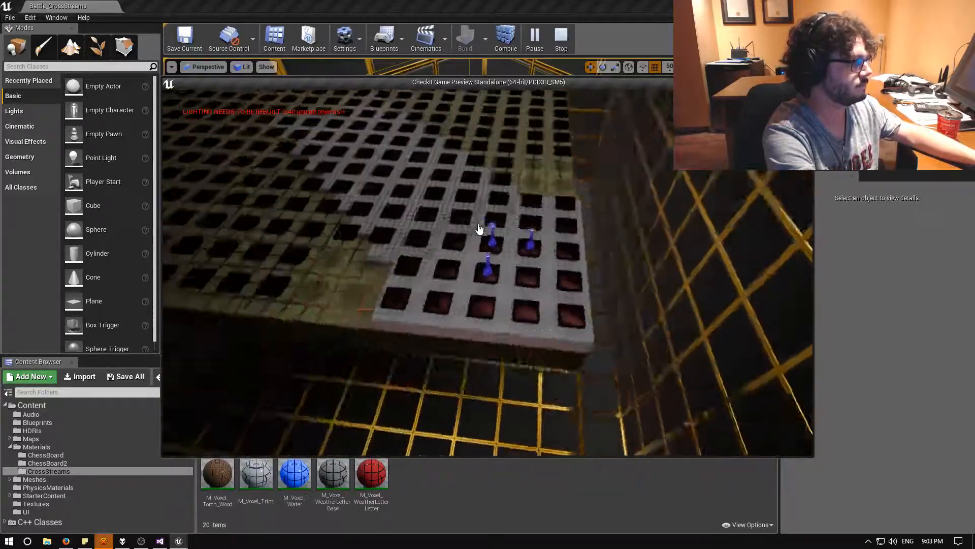
pyautogui.press('w')
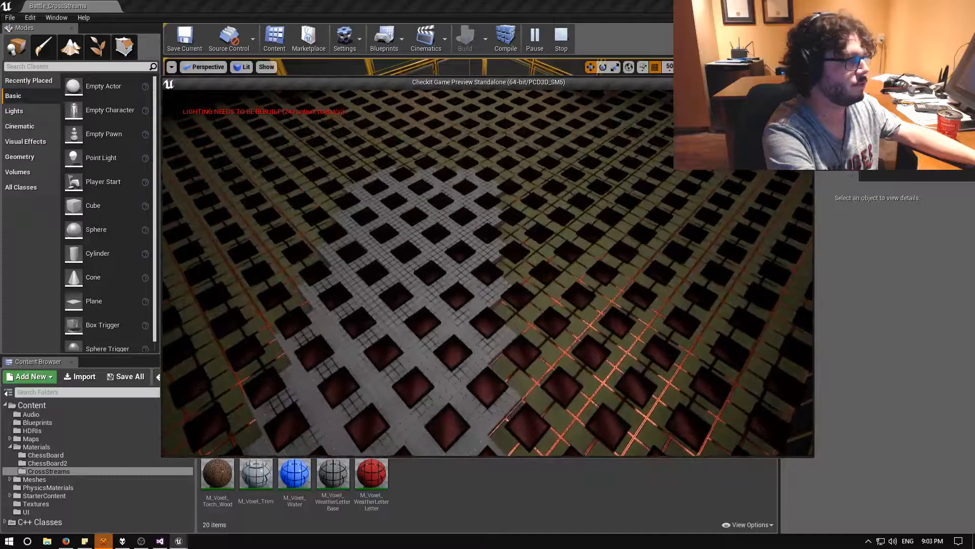
pyautogui.press('Escape')
# Step: Switch to Blender and open CheckIt-CrossStream-Decoration-Road-ToCastle.blend from the Environments folder
pyautogui.hotkey('alt', 'Tab')
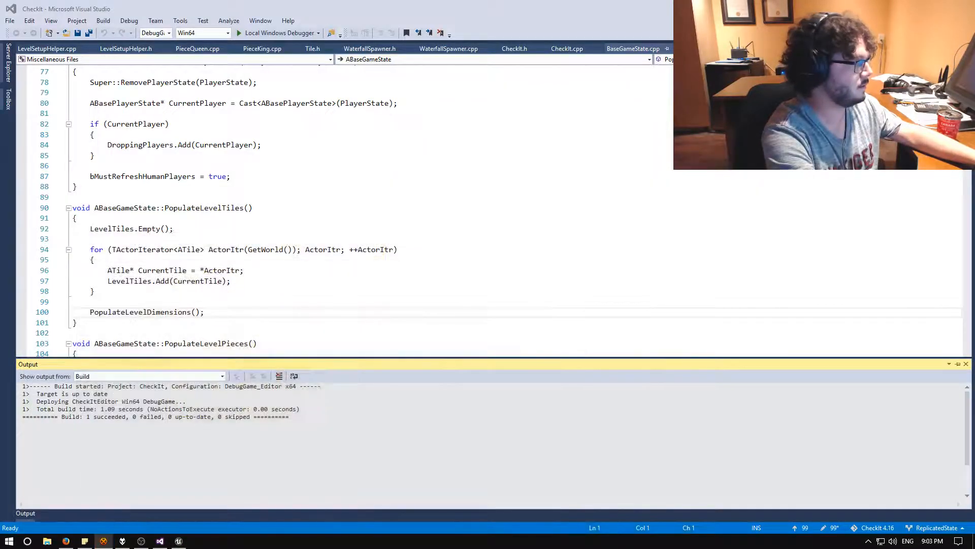
pyautogui.click(103, 541)
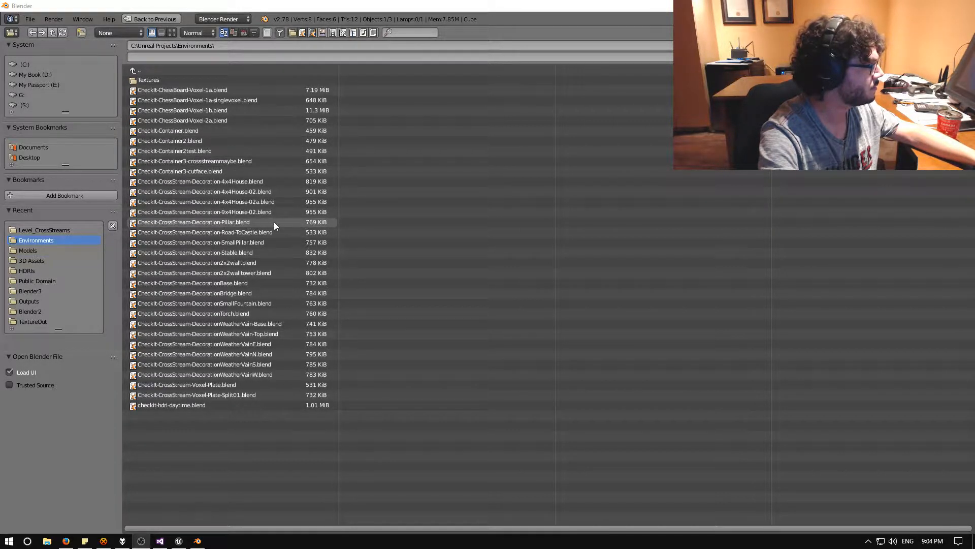
pyautogui.doubleClick(248, 232)
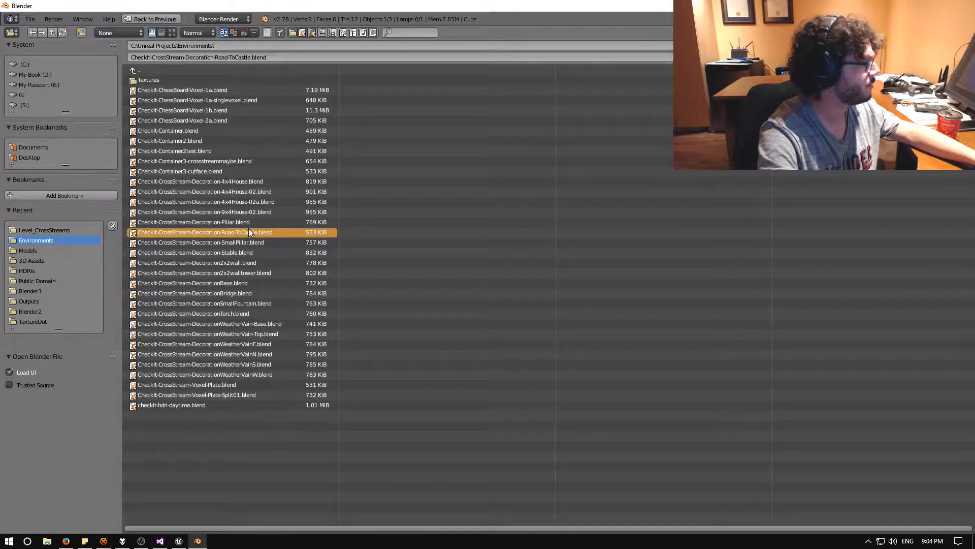
pyautogui.moveTo(322, 235); pyautogui.dragTo(343, 20, button='middle')
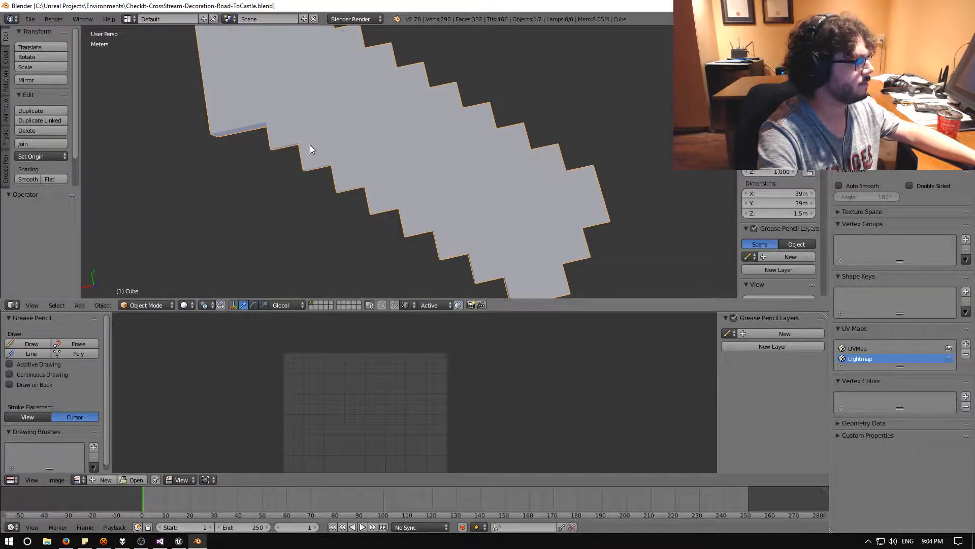
pyautogui.scroll(-2, 309, 147)
pyautogui.scroll(-2, 399, 113)
pyautogui.moveTo(336, 153); pyautogui.dragTo(508, 135, button='middle')
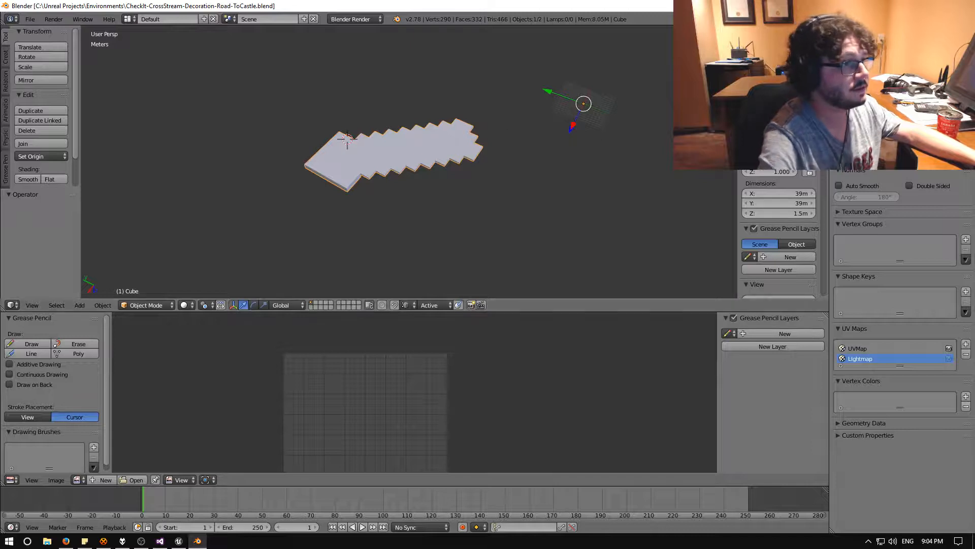
# Step: Hide the Cube object, show and select the Cube.001 road mesh, and enter Edit Mode on it
pyautogui.click(941, 84)
pyautogui.click(942, 74)
pyautogui.rightClick(522, 128)
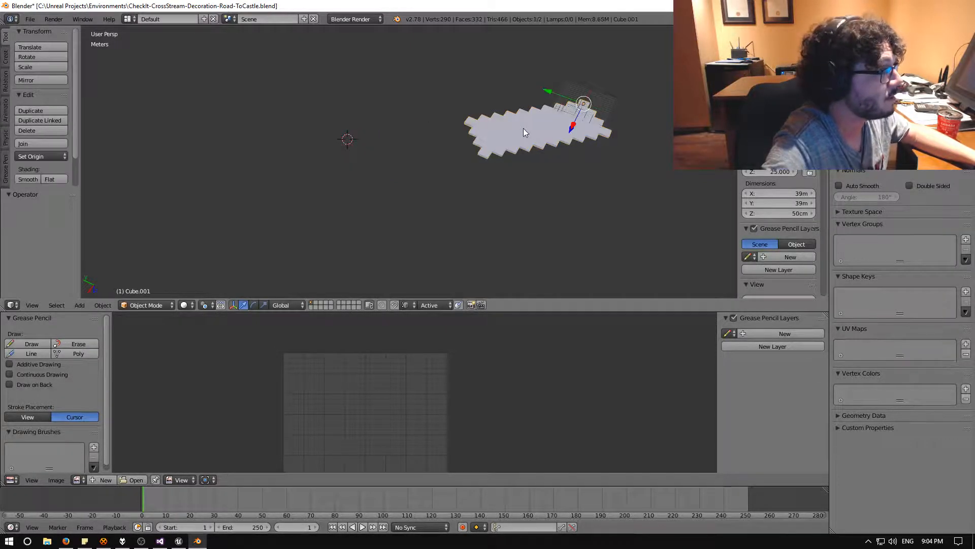
pyautogui.moveTo(522, 131); pyautogui.dragTo(408, 141, button='middle')
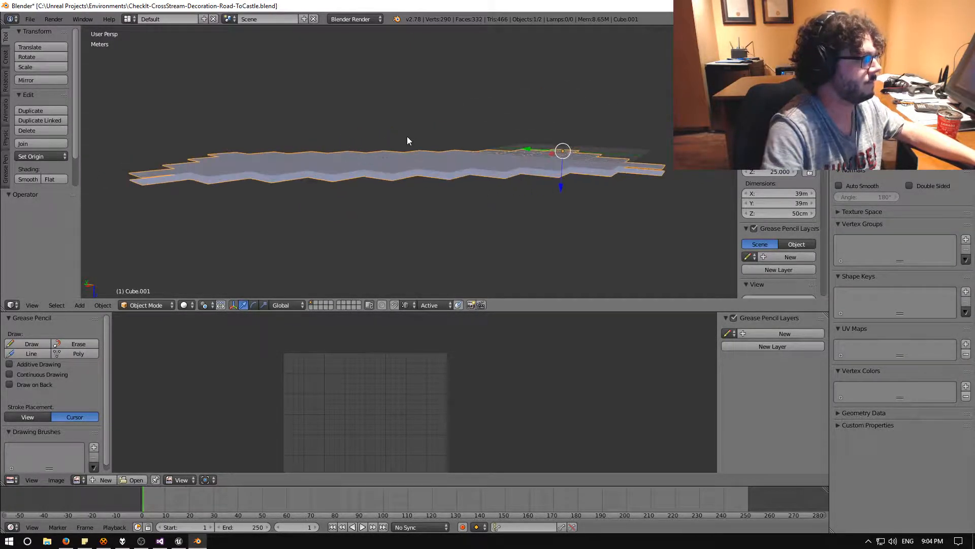
pyautogui.click(148, 305)
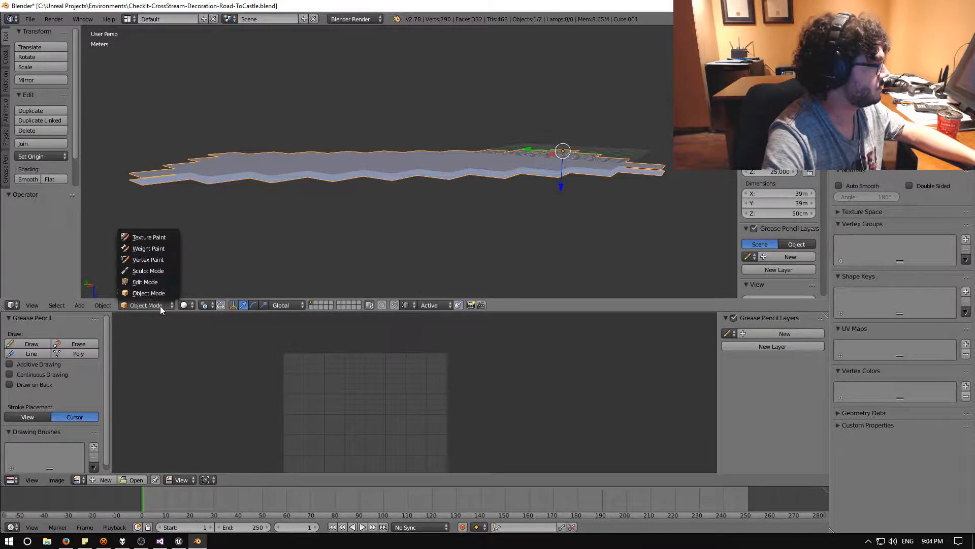
pyautogui.click(150, 284)
pyautogui.moveTo(311, 165); pyautogui.dragTo(388, 243, button='middle')
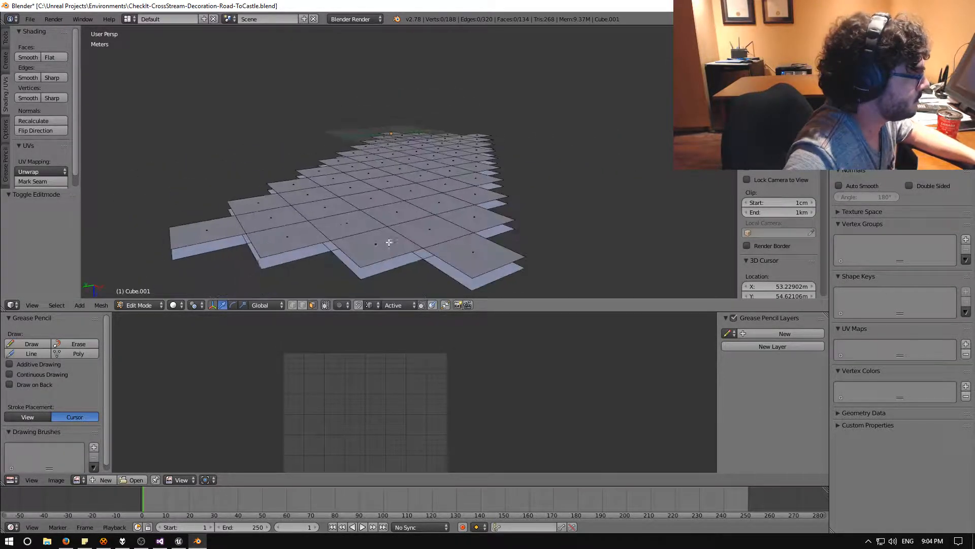
# Step: Fill two adjoining open sides of the outermost corner tile at the road's end with faces between its upper and lower vertices
pyautogui.rightClick(426, 257)
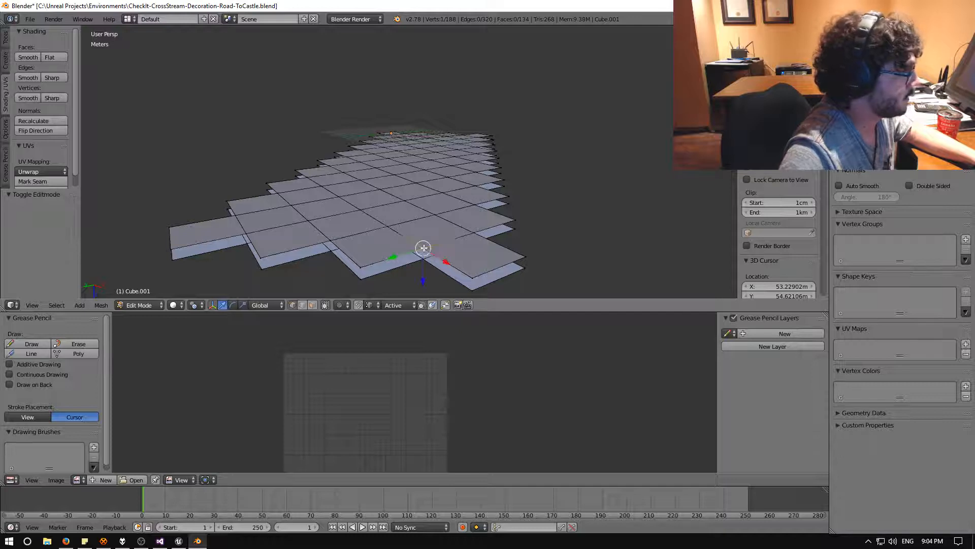
pyautogui.keyDown('shift'); pyautogui.rightClick(475, 277); pyautogui.keyUp('shift')
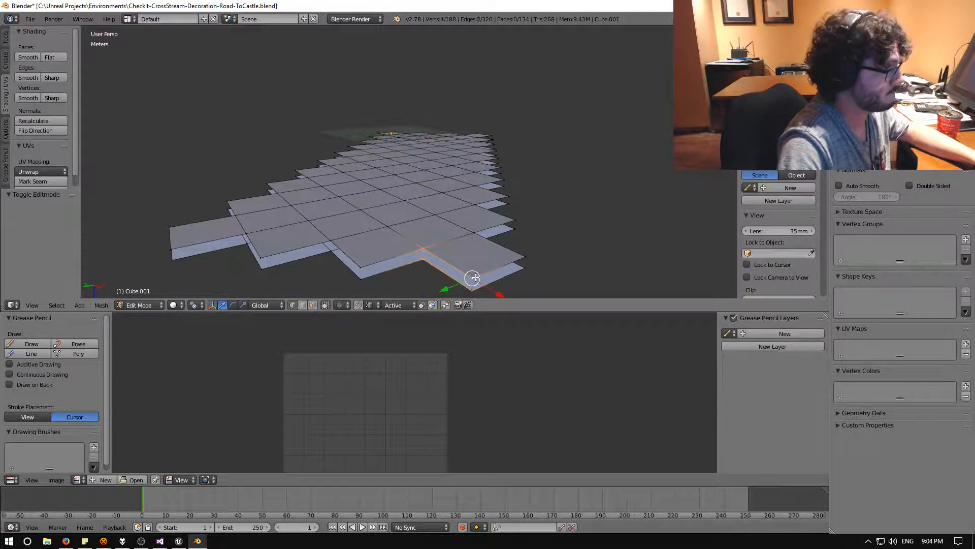
pyautogui.press('f')
pyautogui.rightClick(475, 279)
pyautogui.keyDown('shift'); pyautogui.rightClick(474, 291); pyautogui.keyUp('shift')
pyautogui.keyDown('shift'); pyautogui.rightClick(526, 268); pyautogui.keyUp('shift')
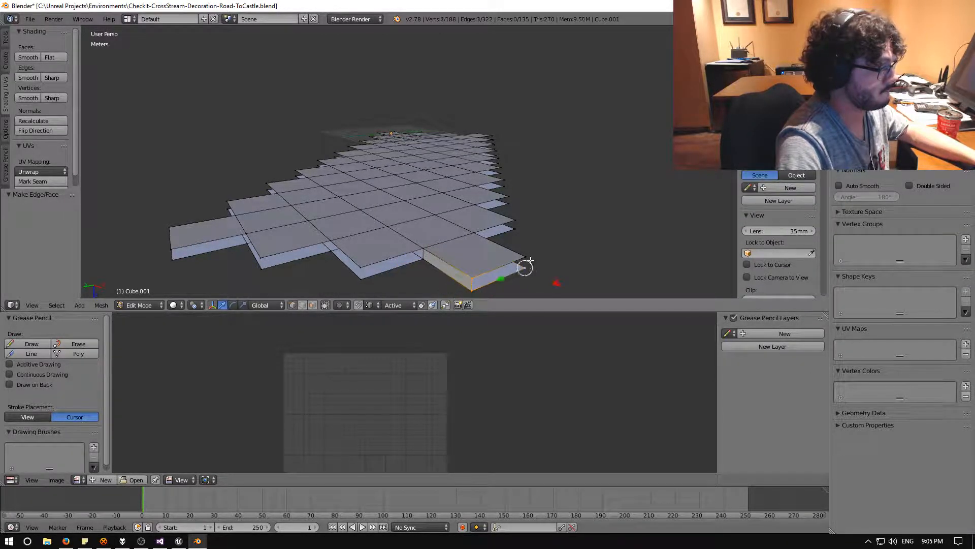
pyautogui.keyDown('shift'); pyautogui.rightClick(529, 259); pyautogui.keyUp('shift')
pyautogui.press('f')
# Step: Fill the remaining open side of the outermost corner tile, running back to the inner corner, with a face
pyautogui.moveTo(532, 260); pyautogui.dragTo(398, 274, button='middle')
pyautogui.press('KP_Decimal')
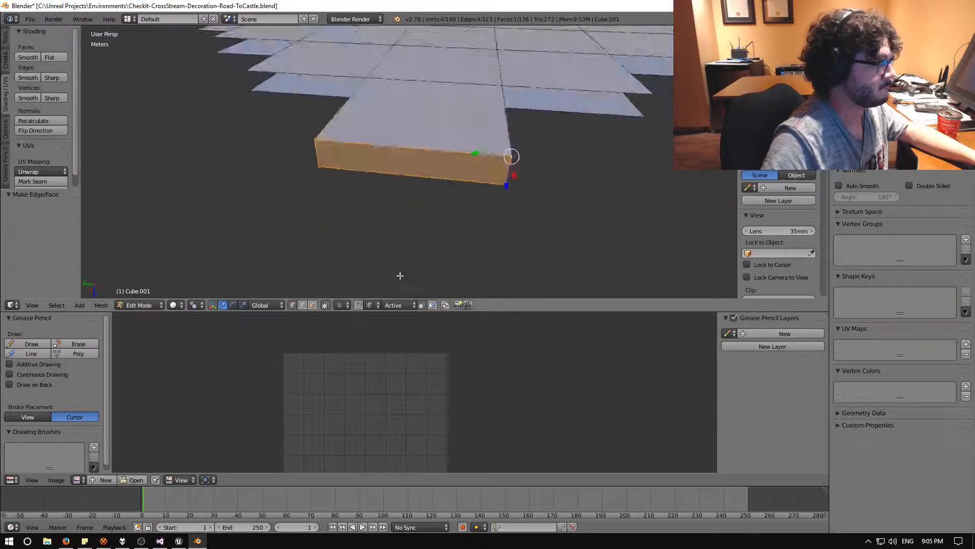
pyautogui.scroll(-4, 433, 233)
pyautogui.keyDown('shift'); pyautogui.moveTo(459, 224); pyautogui.dragTo(406, 249, button='middle'); pyautogui.keyUp('shift')
pyautogui.moveTo(406, 249); pyautogui.dragTo(367, 193, button='middle')
pyautogui.rightClick(353, 188)
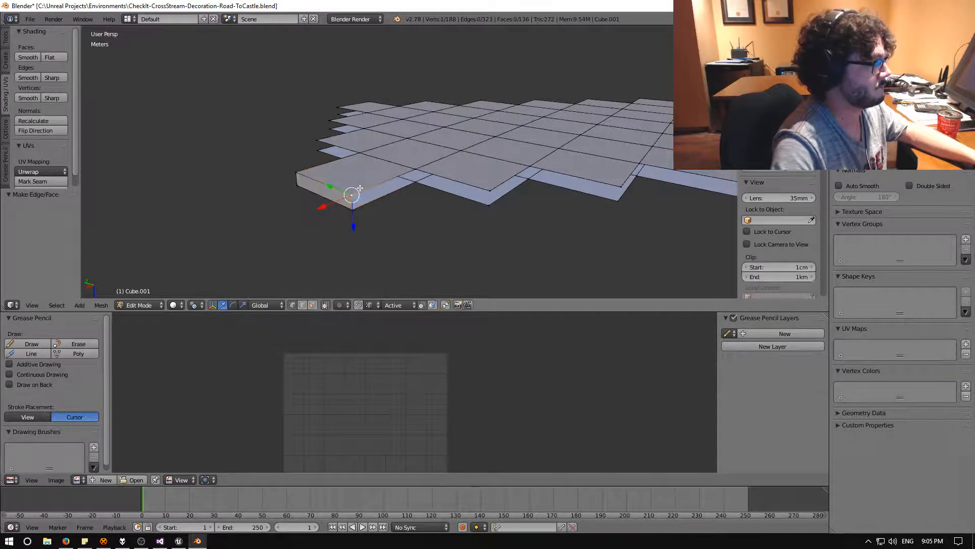
pyautogui.keyDown('shift'); pyautogui.rightClick(416, 169); pyautogui.keyUp('shift')
pyautogui.keyDown('shift'); pyautogui.rightClick(418, 184); pyautogui.keyUp('shift')
pyautogui.keyDown('shift'); pyautogui.rightClick(362, 211); pyautogui.keyUp('shift')
pyautogui.press('f')
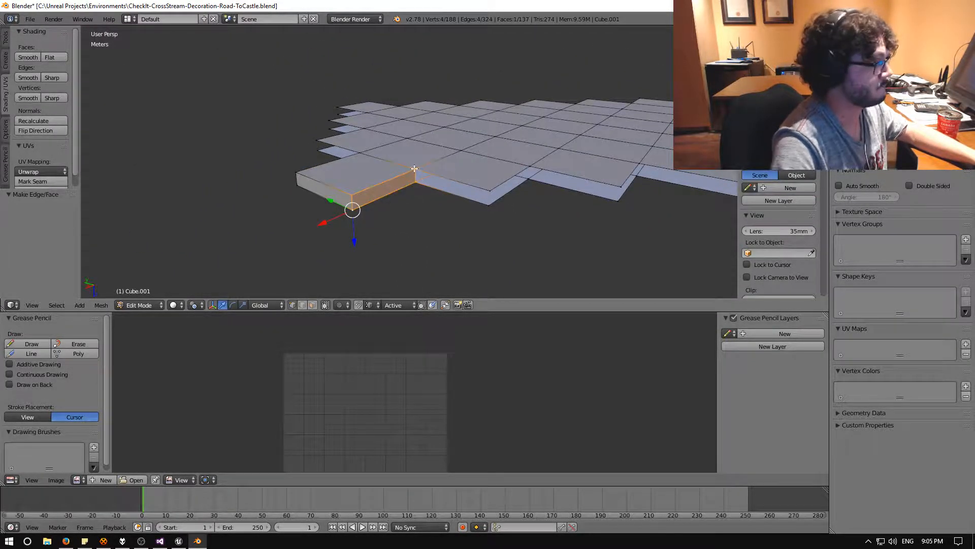
# Step: Fill both open sides of the second tile along the same zigzag edge with faces
pyautogui.rightClick(416, 170)
pyautogui.keyDown('shift'); pyautogui.rightClick(490, 191); pyautogui.keyUp('shift')
pyautogui.keyDown('shift'); pyautogui.rightClick(490, 206); pyautogui.keyUp('shift')
pyautogui.keyDown('shift'); pyautogui.rightClick(421, 182); pyautogui.keyUp('shift')
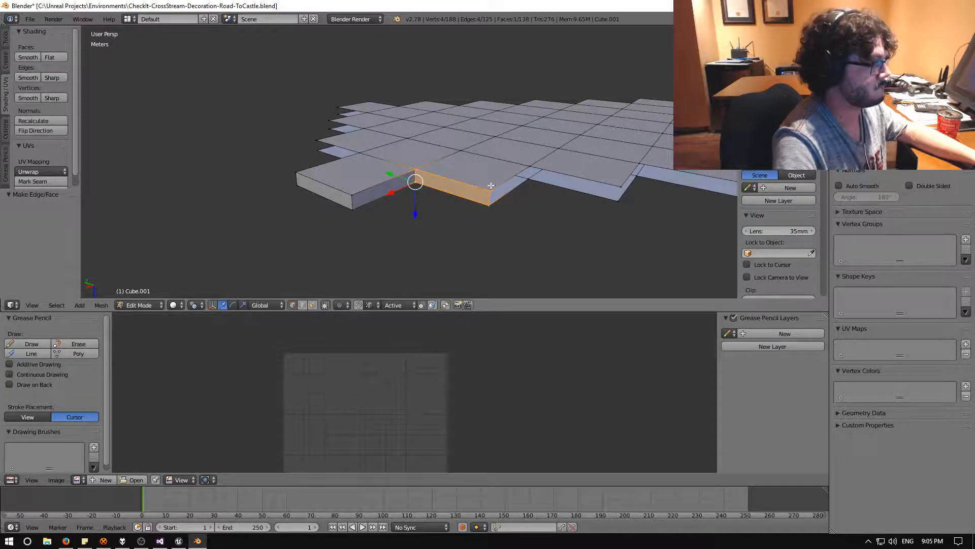
pyautogui.keyDown('shift'); pyautogui.rightClick(491, 189); pyautogui.keyUp('shift')
pyautogui.keyDown('shift'); pyautogui.rightClick(528, 165); pyautogui.keyUp('shift')
pyautogui.keyDown('shift'); pyautogui.rightClick(488, 204); pyautogui.keyUp('shift')
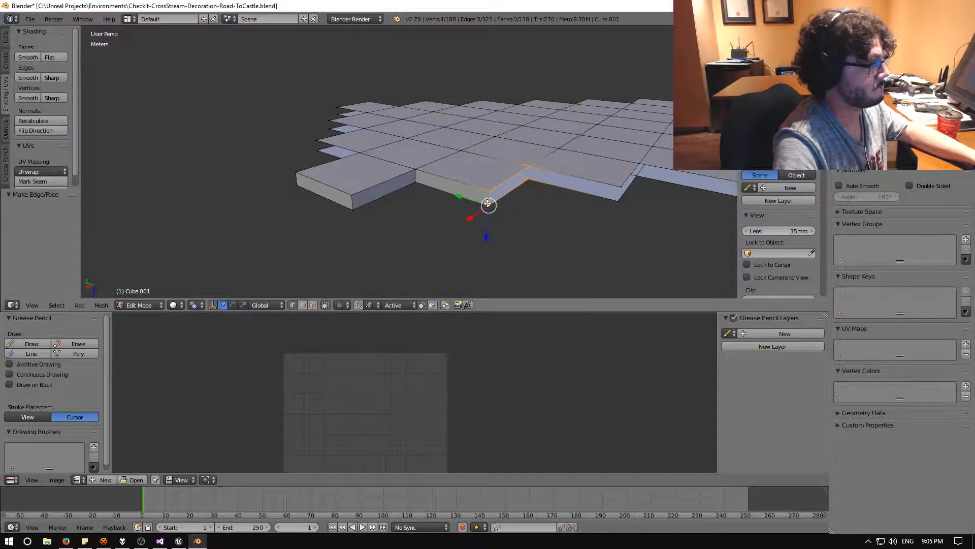
pyautogui.press('f')
# Step: Fill the first open side of the third tile along the zigzag edge with a face
pyautogui.rightClick(532, 167)
pyautogui.keyDown('shift'); pyautogui.rightClick(621, 186); pyautogui.keyUp('shift')
pyautogui.keyDown('shift'); pyautogui.rightClick(619, 202); pyautogui.keyUp('shift')
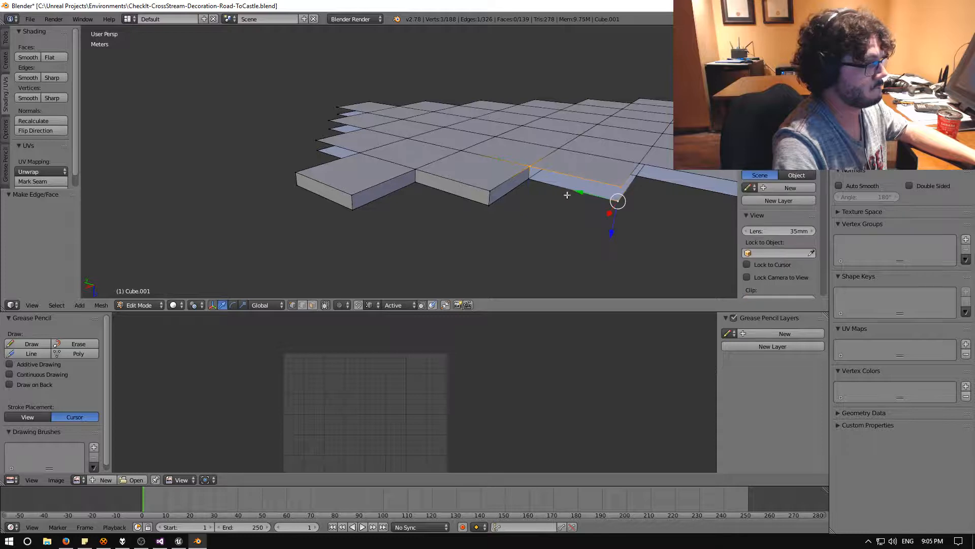
pyautogui.keyDown('shift'); pyautogui.rightClick(532, 184); pyautogui.keyUp('shift')
pyautogui.press('f')
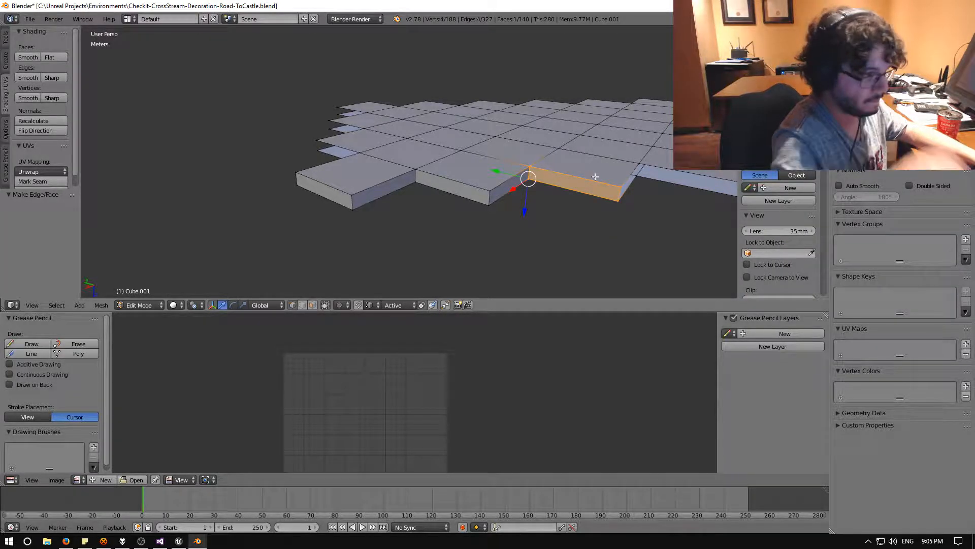
# Step: Fill the remaining open side of the third tile along the zigzag edge with a face
pyautogui.keyDown('shift'); pyautogui.moveTo(594, 180); pyautogui.dragTo(486, 186, button='middle'); pyautogui.keyUp('shift')
pyautogui.rightClick(492, 177)
pyautogui.keyDown('shift'); pyautogui.rightClick(495, 189); pyautogui.keyUp('shift')
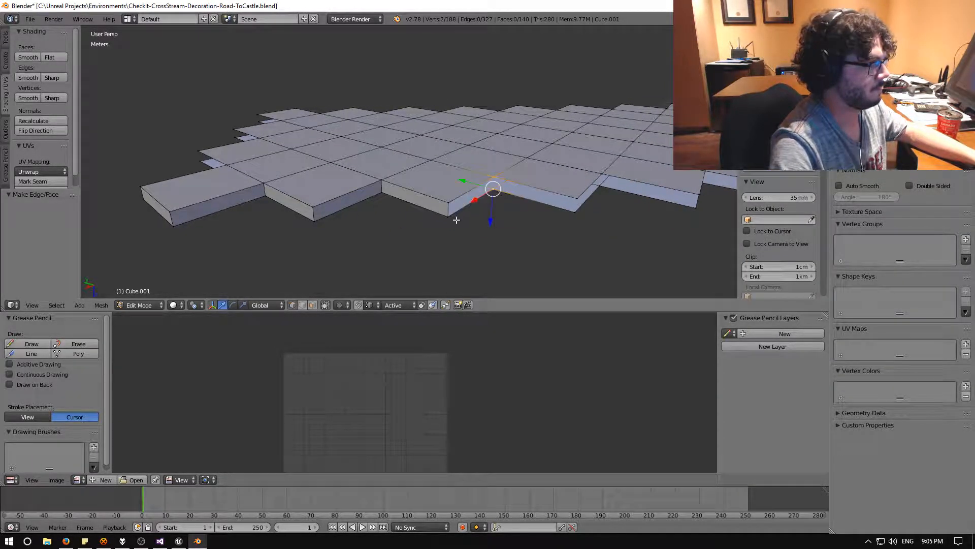
pyautogui.keyDown('shift'); pyautogui.rightClick(450, 217); pyautogui.keyUp('shift')
pyautogui.keyDown('shift'); pyautogui.rightClick(452, 203); pyautogui.keyUp('shift')
pyautogui.press('f')
# Step: Fill both open sides of the fourth tile along the zigzag edge with faces between its upper and lower vertices
pyautogui.rightClick(495, 178)
pyautogui.keyDown('shift'); pyautogui.rightClick(599, 188); pyautogui.keyUp('shift')
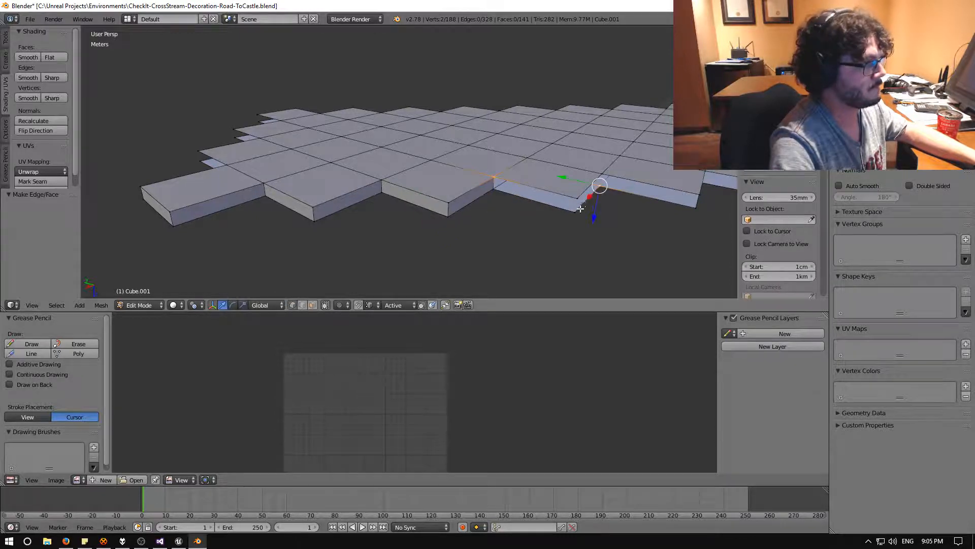
pyautogui.rightClick(579, 199)
pyautogui.keyDown('shift'); pyautogui.rightClick(575, 212); pyautogui.keyUp('shift')
pyautogui.keyDown('shift'); pyautogui.rightClick(495, 192); pyautogui.keyUp('shift')
pyautogui.keyDown('shift'); pyautogui.rightClick(494, 177); pyautogui.keyUp('shift')
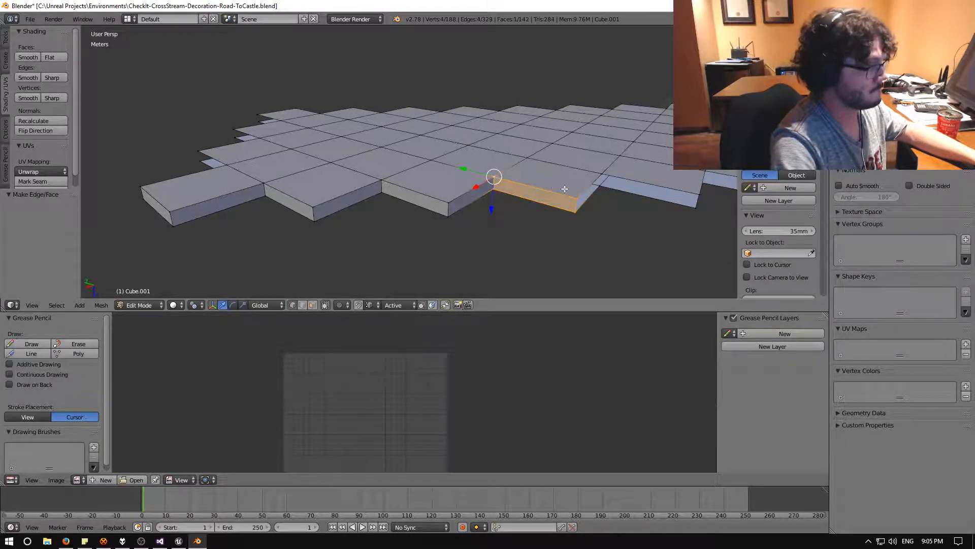
pyautogui.rightClick(579, 197)
pyautogui.keyDown('shift'); pyautogui.rightClick(601, 176); pyautogui.keyUp('shift')
pyautogui.keyDown('shift'); pyautogui.rightClick(601, 187); pyautogui.keyUp('shift')
pyautogui.keyDown('shift'); pyautogui.rightClick(576, 212); pyautogui.keyUp('shift')
pyautogui.press('f')
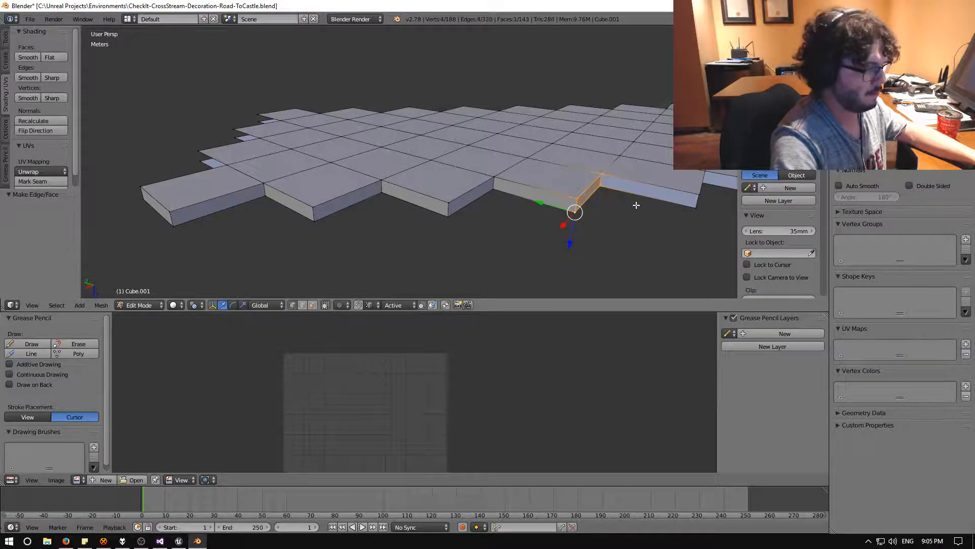
# Step: Fill both open sides of the fifth tile along the zigzag edge with faces
pyautogui.keyDown('shift'); pyautogui.moveTo(650, 202); pyautogui.dragTo(457, 212, button='middle'); pyautogui.keyUp('shift')
pyautogui.rightClick(440, 183)
pyautogui.keyDown('shift'); pyautogui.rightClick(519, 203); pyautogui.keyUp('shift')
pyautogui.keyDown('shift'); pyautogui.rightClick(515, 217); pyautogui.keyUp('shift')
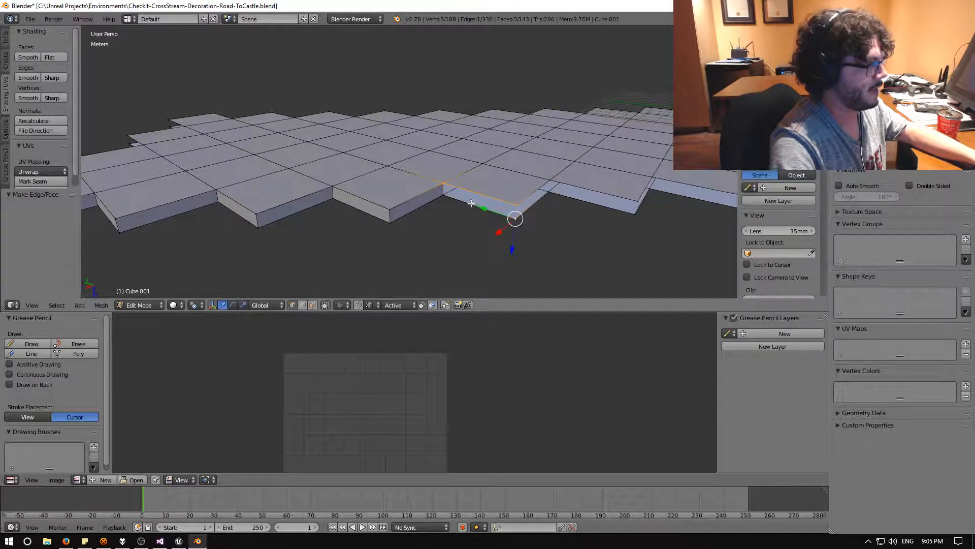
pyautogui.rightClick(514, 203)
pyautogui.keyDown('shift'); pyautogui.rightClick(548, 192); pyautogui.keyUp('shift')
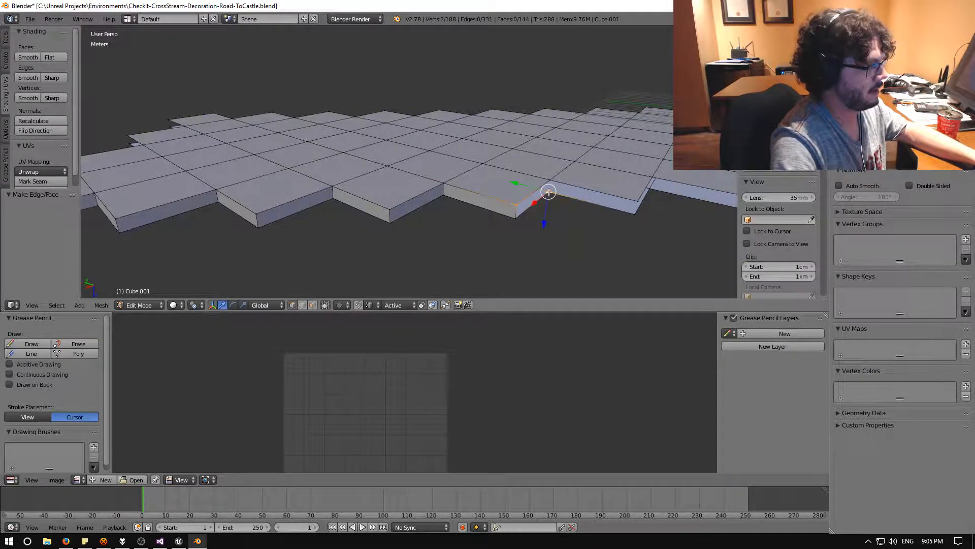
pyautogui.keyDown('shift'); pyautogui.rightClick(549, 179); pyautogui.keyUp('shift')
pyautogui.keyDown('shift'); pyautogui.rightClick(515, 218); pyautogui.keyUp('shift')
pyautogui.press('f')
# Step: Fill both open sides of the sixth tile along the zigzag edge with faces
pyautogui.keyDown('shift'); pyautogui.moveTo(554, 214); pyautogui.dragTo(459, 228, button='middle'); pyautogui.keyUp('shift')
pyautogui.rightClick(468, 193)
pyautogui.keyDown('shift'); pyautogui.rightClick(543, 215); pyautogui.keyUp('shift')
pyautogui.keyDown('shift'); pyautogui.rightClick(542, 229); pyautogui.keyUp('shift')
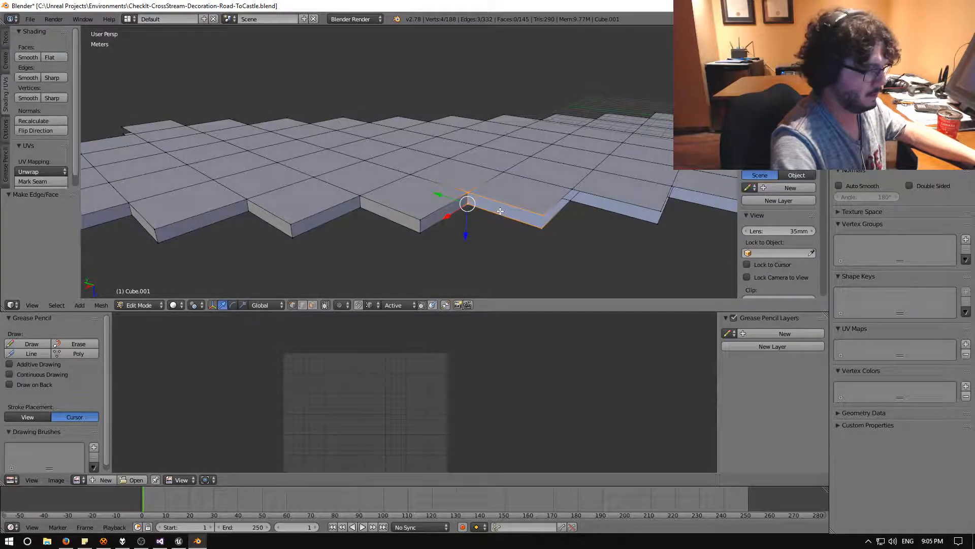
pyautogui.rightClick(543, 214)
pyautogui.keyDown('shift'); pyautogui.rightClick(573, 189); pyautogui.keyUp('shift')
pyautogui.keyDown('shift'); pyautogui.rightClick(572, 202); pyautogui.keyUp('shift')
pyautogui.keyDown('shift'); pyautogui.rightClick(543, 230); pyautogui.keyUp('shift')
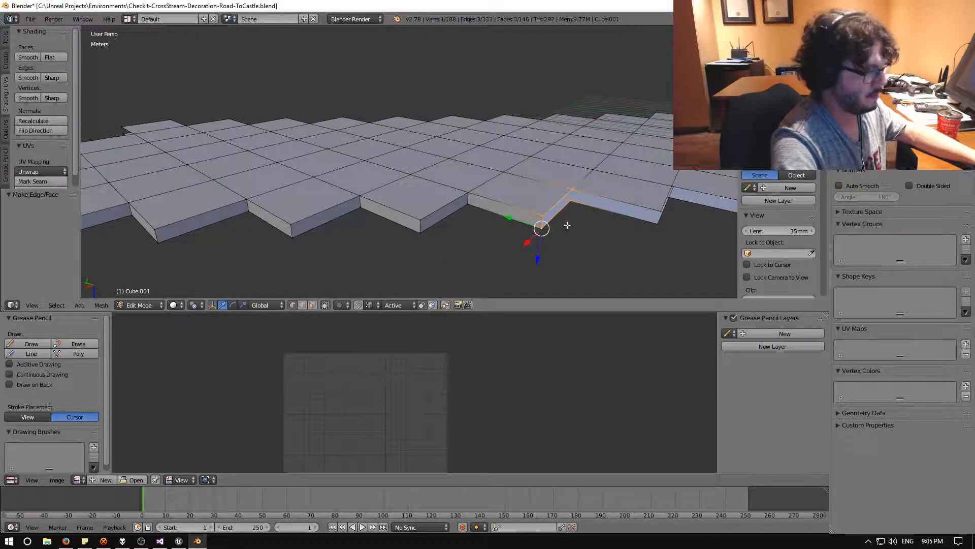
pyautogui.press('f')
# Step: Fill both open sides of the seventh tile along the zigzag edge with faces
pyautogui.keyDown('shift'); pyautogui.moveTo(586, 214); pyautogui.dragTo(495, 223, button='middle'); pyautogui.keyUp('shift')
pyautogui.rightClick(494, 196)
pyautogui.keyDown('shift'); pyautogui.rightClick(574, 219); pyautogui.keyUp('shift')
pyautogui.keyDown('shift'); pyautogui.rightClick(570, 233); pyautogui.keyUp('shift')
pyautogui.keyDown('shift'); pyautogui.rightClick(497, 211); pyautogui.keyUp('shift')
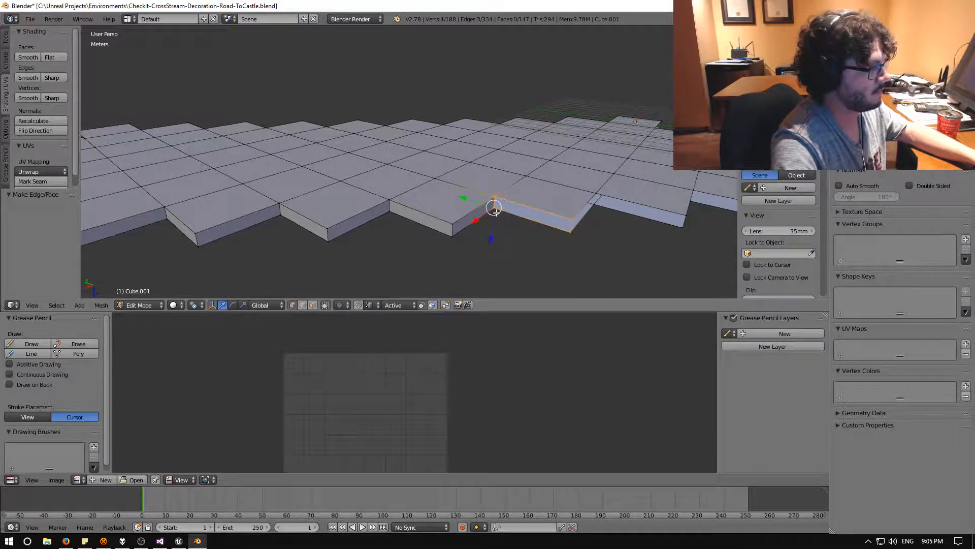
pyautogui.keyDown('shift'); pyautogui.moveTo(572, 215); pyautogui.dragTo(396, 222, button='middle'); pyautogui.keyUp('shift')
pyautogui.rightClick(395, 225)
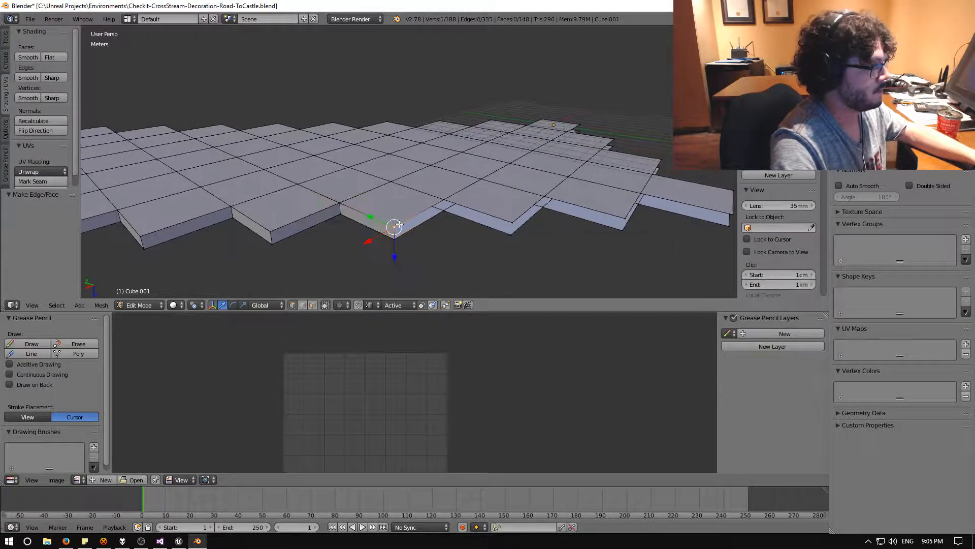
pyautogui.keyDown('shift'); pyautogui.rightClick(456, 197); pyautogui.keyUp('shift')
pyautogui.rightClick(397, 228)
pyautogui.keyDown('shift'); pyautogui.rightClick(443, 200); pyautogui.keyUp('shift')
pyautogui.keyDown('shift'); pyautogui.rightClick(444, 211); pyautogui.keyUp('shift')
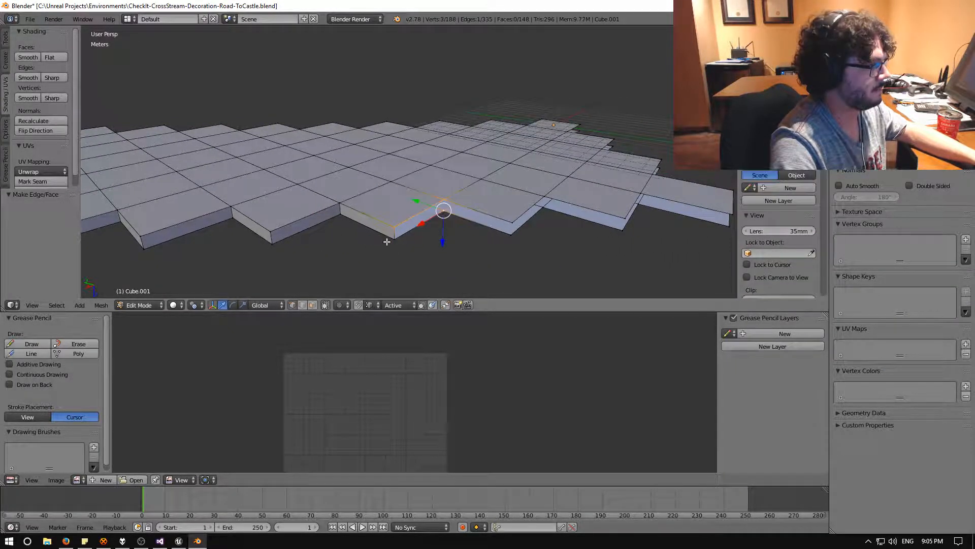
pyautogui.keyDown('shift'); pyautogui.rightClick(393, 240); pyautogui.keyUp('shift')
pyautogui.press('f')
# Step: Fill both open sides of the eighth tile along the zigzag edge with faces
pyautogui.rightClick(445, 201)
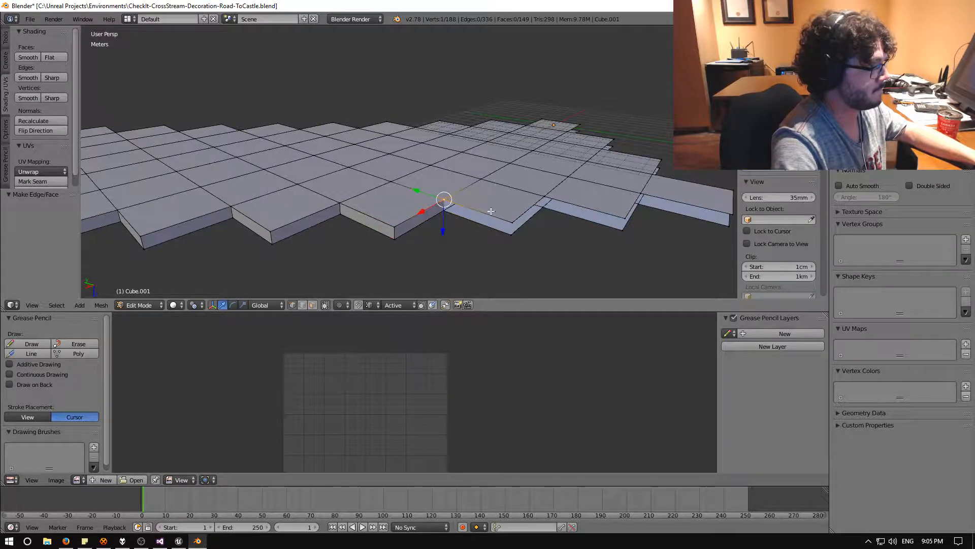
pyautogui.keyDown('shift'); pyautogui.rightClick(513, 221); pyautogui.keyUp('shift')
pyautogui.keyDown('shift'); pyautogui.rightClick(510, 236); pyautogui.keyUp('shift')
pyautogui.keyDown('shift'); pyautogui.rightClick(442, 213); pyautogui.keyUp('shift')
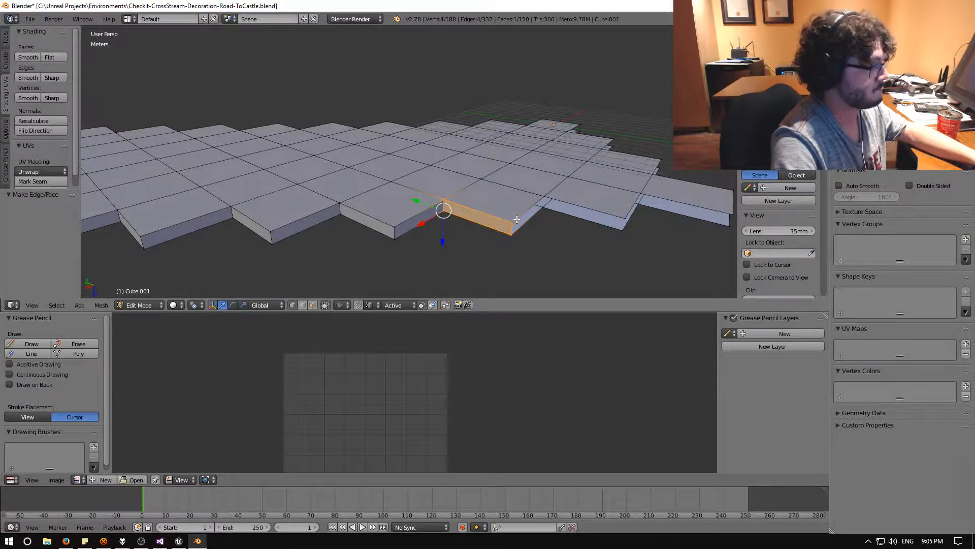
pyautogui.rightClick(515, 220)
pyautogui.keyDown('shift'); pyautogui.rightClick(544, 198); pyautogui.keyUp('shift')
pyautogui.keyDown('shift'); pyautogui.rightClick(542, 209); pyautogui.keyUp('shift')
pyautogui.keyDown('shift'); pyautogui.rightClick(508, 235); pyautogui.keyUp('shift')
pyautogui.press('f')
# Step: Fill both open sides of the ninth tile, the last one before the corner tile, with faces
pyautogui.keyDown('shift'); pyautogui.moveTo(548, 229); pyautogui.dragTo(432, 229, button='middle'); pyautogui.keyUp('shift')
pyautogui.rightClick(447, 202)
pyautogui.keyDown('shift'); pyautogui.rightClick(514, 222); pyautogui.keyUp('shift')
pyautogui.keyDown('shift'); pyautogui.rightClick(513, 236); pyautogui.keyUp('shift')
pyautogui.keyDown('shift'); pyautogui.rightClick(446, 213); pyautogui.keyUp('shift')
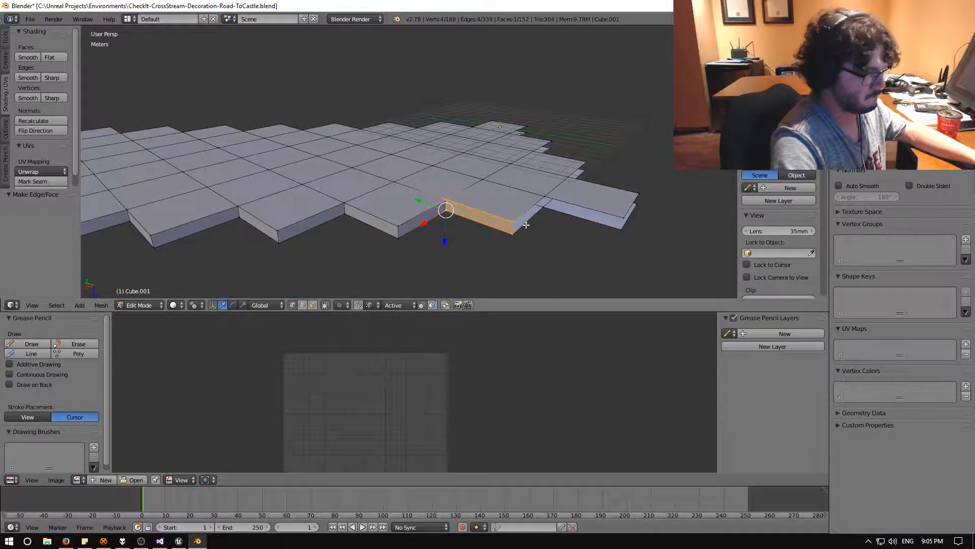
pyautogui.moveTo(526, 224); pyautogui.dragTo(487, 218, button='middle')
pyautogui.rightClick(534, 260)
pyautogui.keyDown('shift'); pyautogui.rightClick(619, 249); pyautogui.keyUp('shift')
pyautogui.keyDown('shift'); pyautogui.rightClick(617, 264); pyautogui.keyUp('shift')
pyautogui.keyDown('shift'); pyautogui.rightClick(532, 277); pyautogui.keyUp('shift')
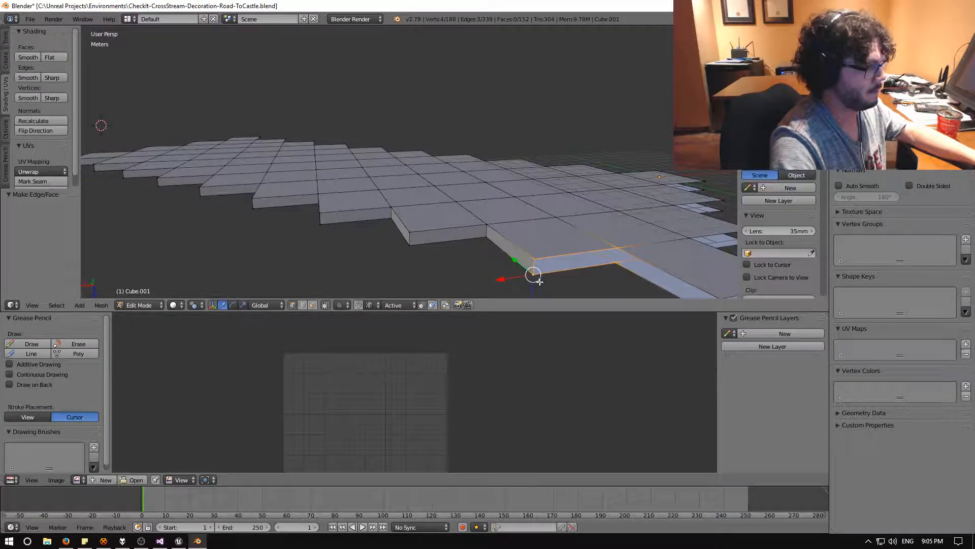
pyautogui.press('f')
# Step: Fill two adjoining open sides of the corner tile at the end of this zigzag edge with faces
pyautogui.keyDown('shift'); pyautogui.moveTo(583, 265); pyautogui.dragTo(440, 211, button='middle'); pyautogui.keyUp('shift')
pyautogui.rightClick(464, 205)
pyautogui.keyDown('shift'); pyautogui.rightClick(512, 239); pyautogui.keyUp('shift')
pyautogui.keyDown('shift'); pyautogui.rightClick(511, 259); pyautogui.keyUp('shift')
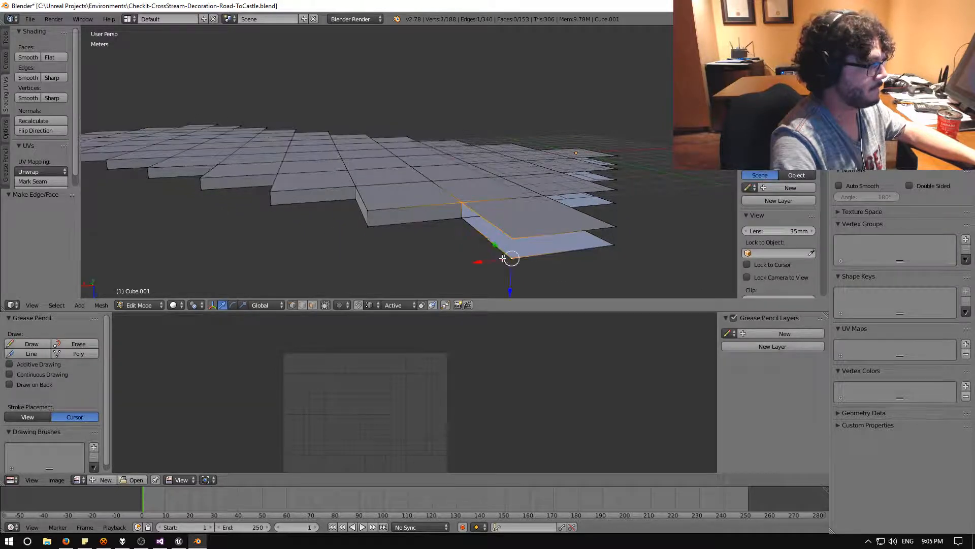
pyautogui.keyDown('shift'); pyautogui.rightClick(462, 219); pyautogui.keyUp('shift')
pyautogui.press('f')
pyautogui.rightClick(513, 238)
pyautogui.keyDown('shift'); pyautogui.rightClick(616, 227); pyautogui.keyUp('shift')
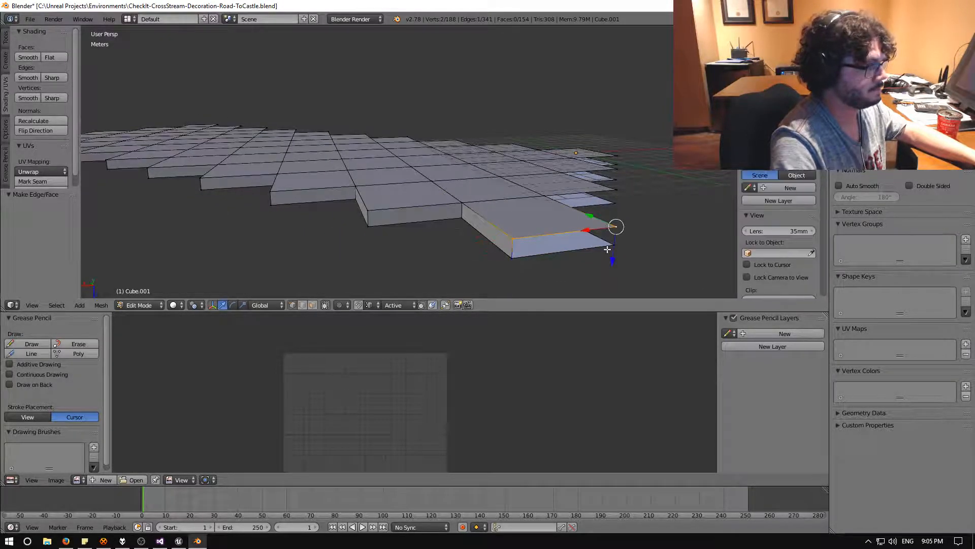
pyautogui.keyDown('shift'); pyautogui.rightClick(612, 246); pyautogui.keyUp('shift')
pyautogui.keyDown('shift'); pyautogui.rightClick(513, 257); pyautogui.keyUp('shift')
pyautogui.press('f')
# Step: Fill the corner tile's remaining open side, running back to the inner corner, with a face
pyautogui.moveTo(561, 250); pyautogui.dragTo(479, 238, button='middle')
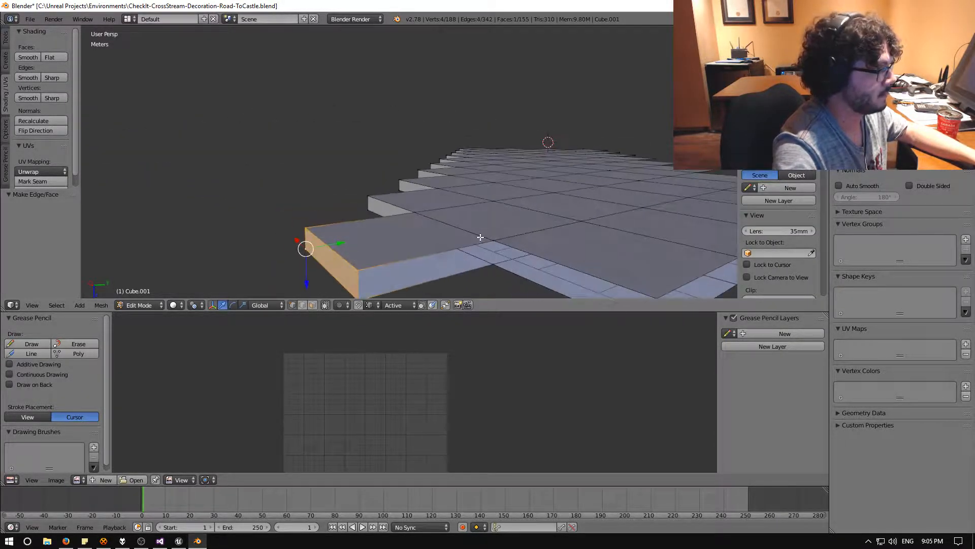
pyautogui.scroll(-1, 479, 237)
pyautogui.rightClick(375, 240)
pyautogui.keyDown('shift'); pyautogui.rightClick(474, 222); pyautogui.keyUp('shift')
pyautogui.keyDown('shift'); pyautogui.rightClick(477, 244); pyautogui.keyUp('shift')
pyautogui.keyDown('shift'); pyautogui.rightClick(376, 263); pyautogui.keyUp('shift')
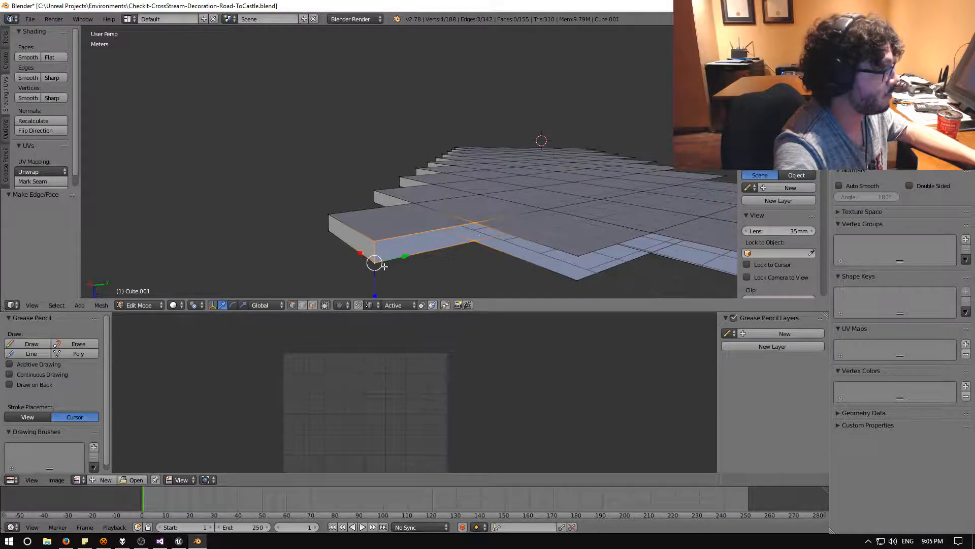
pyautogui.press('f')
# Step: Fill both open sides of the tile next to that corner along the road's short end with faces
pyautogui.moveTo(400, 264); pyautogui.dragTo(439, 267, button='middle')
pyautogui.rightClick(480, 217)
pyautogui.keyDown('shift'); pyautogui.rightClick(564, 257); pyautogui.keyUp('shift')
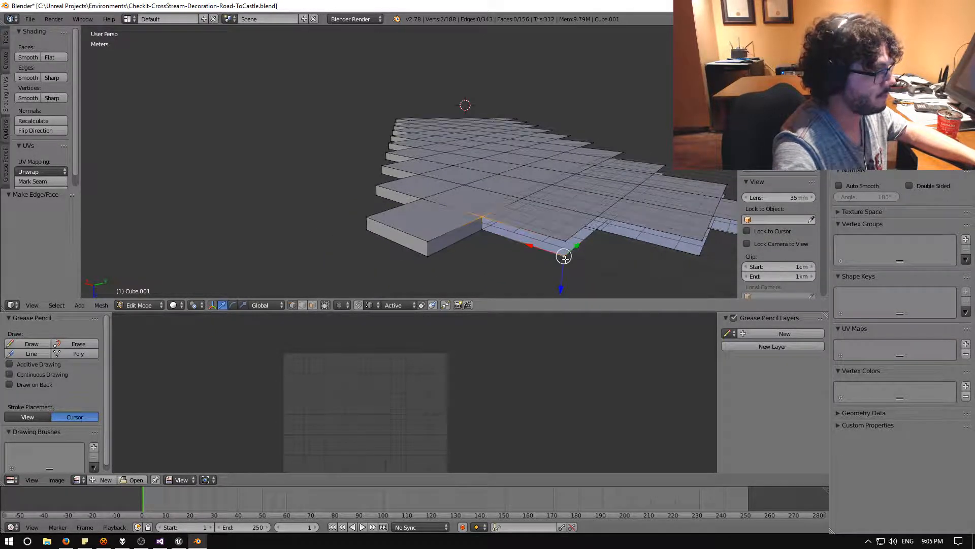
pyautogui.keyDown('shift'); pyautogui.rightClick(565, 240); pyautogui.keyUp('shift')
pyautogui.keyDown('shift'); pyautogui.rightClick(481, 234); pyautogui.keyUp('shift')
pyautogui.press('f')
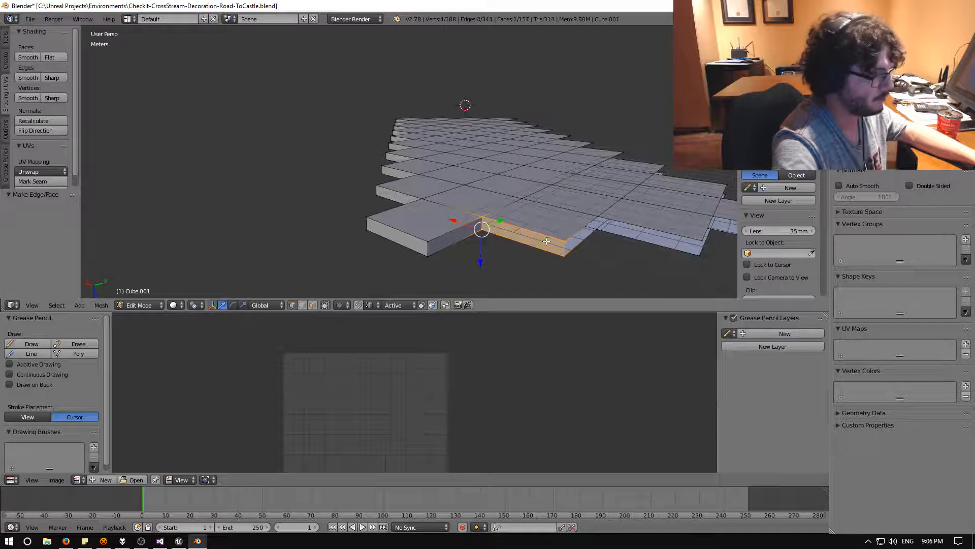
pyautogui.moveTo(557, 246); pyautogui.dragTo(490, 237, button='middle')
pyautogui.rightClick(387, 231)
pyautogui.keyDown('shift'); pyautogui.rightClick(472, 219); pyautogui.keyUp('shift')
pyautogui.keyDown('shift'); pyautogui.rightClick(468, 234); pyautogui.keyUp('shift')
pyautogui.keyDown('shift'); pyautogui.rightClick(387, 249); pyautogui.keyUp('shift')
pyautogui.press('f')
# Step: Fill both open sides of the following tile along the short end with faces between its upper and lower vertices
pyautogui.rightClick(499, 213)
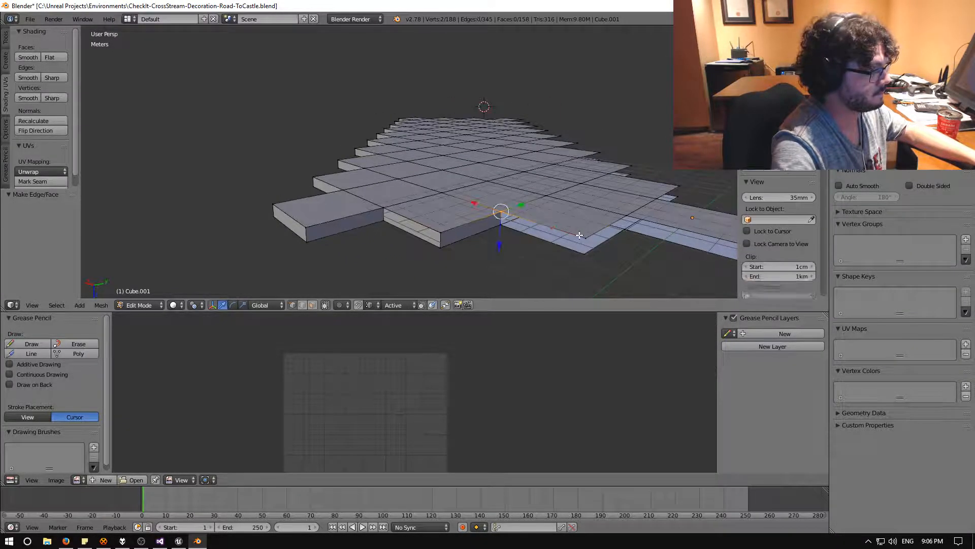
pyautogui.keyDown('shift'); pyautogui.rightClick(586, 239); pyautogui.keyUp('shift')
pyautogui.keyDown('shift'); pyautogui.rightClick(584, 253); pyautogui.keyUp('shift')
pyautogui.keyDown('shift'); pyautogui.rightClick(497, 227); pyautogui.keyUp('shift')
pyautogui.press('f')
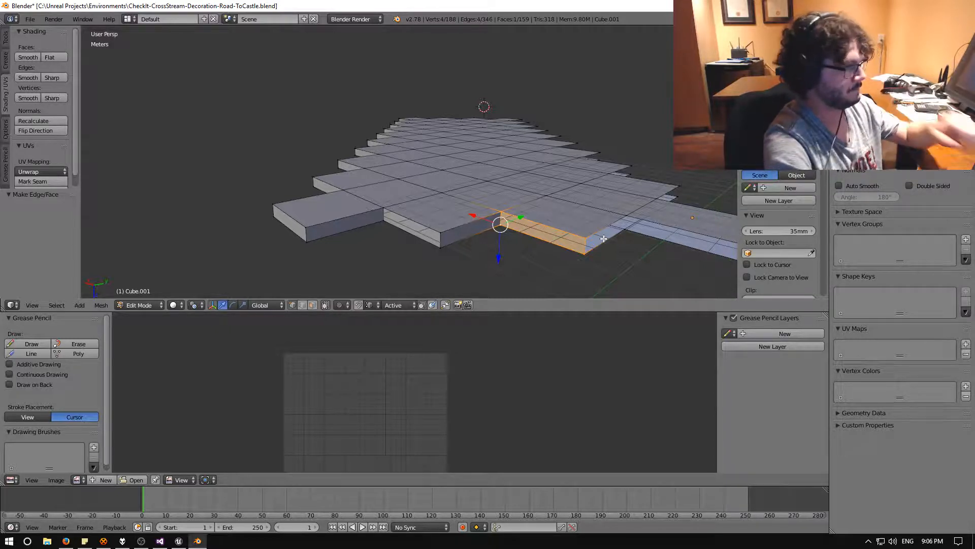
pyautogui.moveTo(603, 238); pyautogui.dragTo(553, 218, button='middle')
pyautogui.rightClick(513, 208)
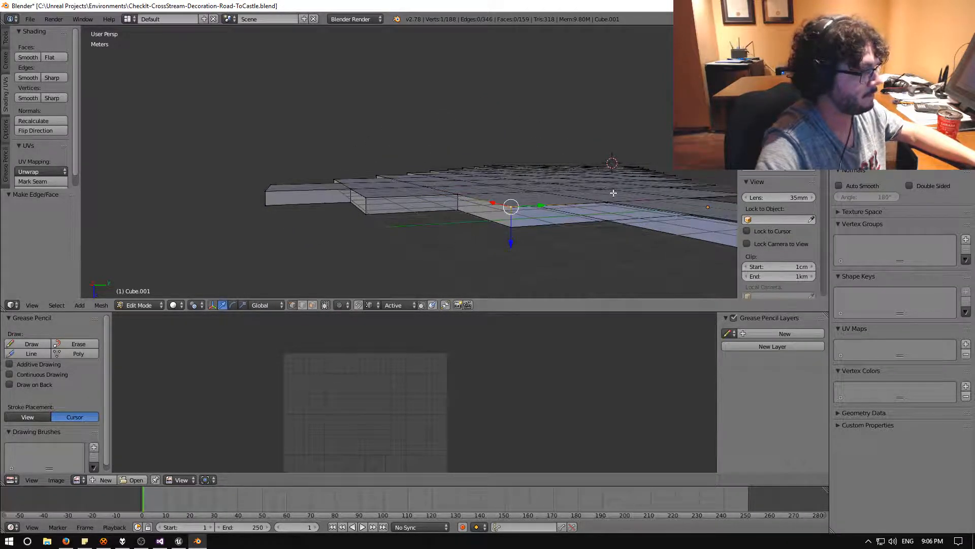
pyautogui.keyDown('shift'); pyautogui.rightClick(608, 201); pyautogui.keyUp('shift')
pyautogui.keyDown('shift'); pyautogui.rightClick(608, 223); pyautogui.keyUp('shift')
pyautogui.keyDown('shift'); pyautogui.rightClick(512, 234); pyautogui.keyUp('shift')
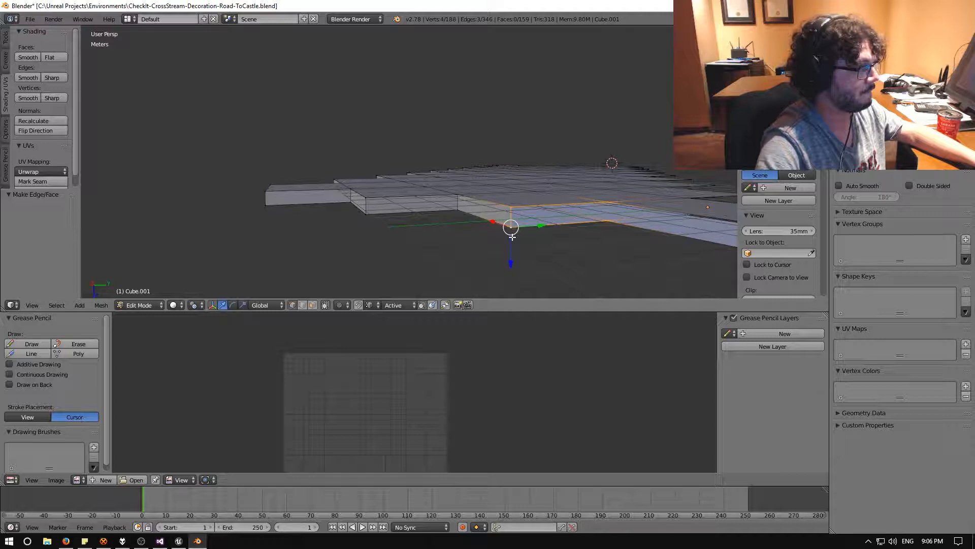
# Step: Fill two adjoining open sides of the outermost tile at the short end's other corner with faces
pyautogui.rightClick(607, 199)
pyautogui.moveTo(607, 200); pyautogui.dragTo(628, 214, button='middle')
pyautogui.keyDown('shift'); pyautogui.moveTo(628, 214); pyautogui.dragTo(523, 198, button='middle'); pyautogui.keyUp('shift')
pyautogui.keyDown('shift'); pyautogui.rightClick(567, 211); pyautogui.keyUp('shift')
pyautogui.keyDown('shift'); pyautogui.rightClick(564, 230); pyautogui.keyUp('shift')
pyautogui.keyDown('shift'); pyautogui.rightClick(481, 206); pyautogui.keyUp('shift')
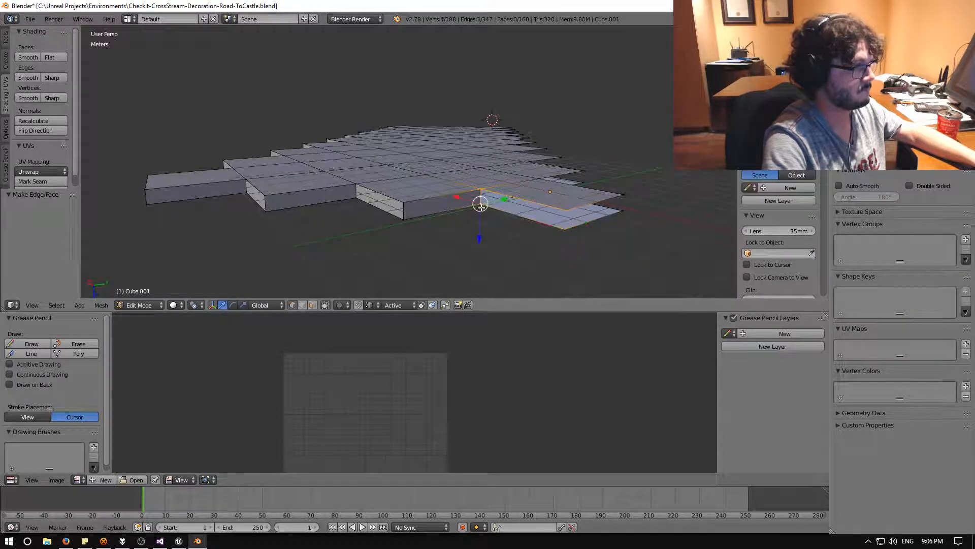
pyautogui.press('f')
pyautogui.rightClick(573, 205)
pyautogui.keyDown('shift'); pyautogui.rightClick(624, 196); pyautogui.keyUp('shift')
pyautogui.keyDown('shift'); pyautogui.rightClick(623, 213); pyautogui.keyUp('shift')
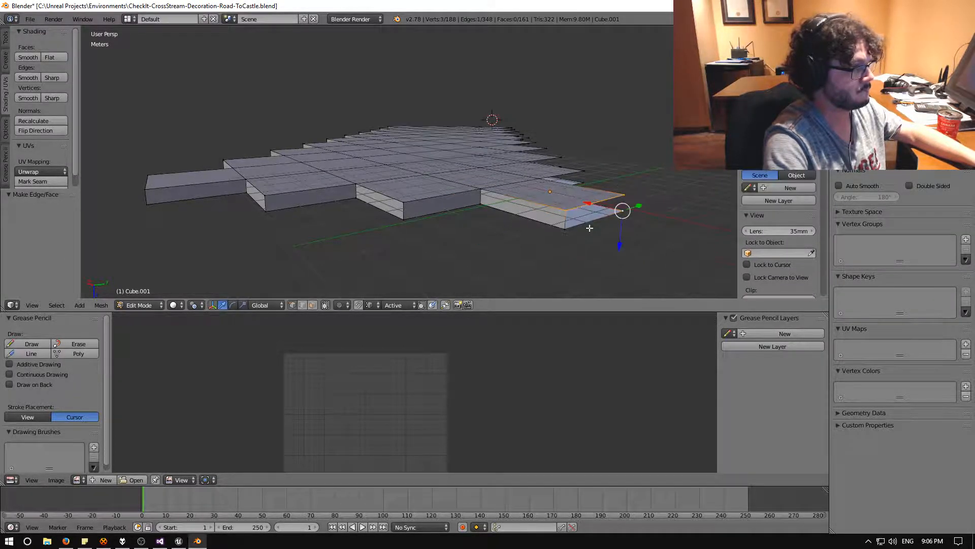
pyautogui.keyDown('shift'); pyautogui.rightClick(566, 231); pyautogui.keyUp('shift')
pyautogui.press('f')
# Step: Switch to edge selection and fill the outermost tile's remaining open side between its upper and lower edges
pyautogui.moveTo(616, 226); pyautogui.dragTo(529, 226, button='middle')
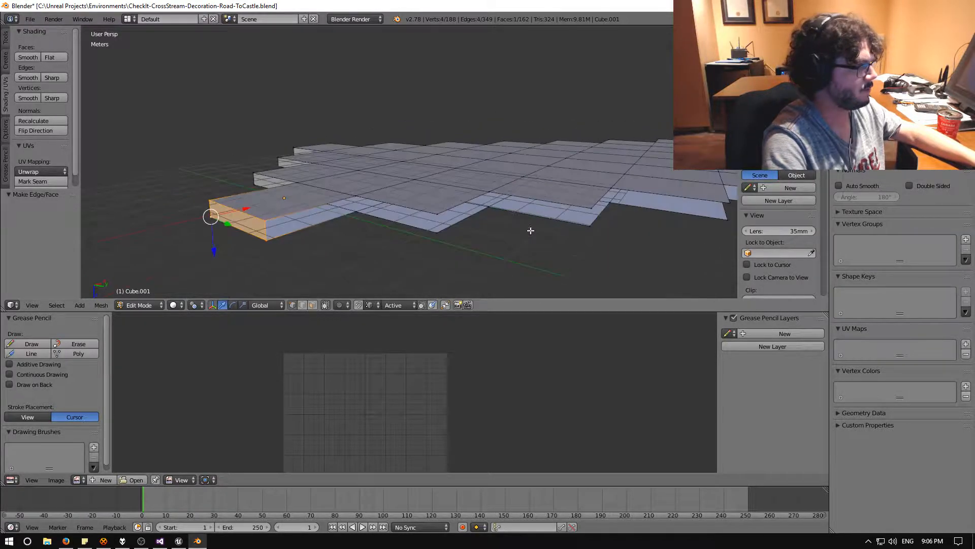
pyautogui.click(303, 305)
pyautogui.rightClick(304, 211)
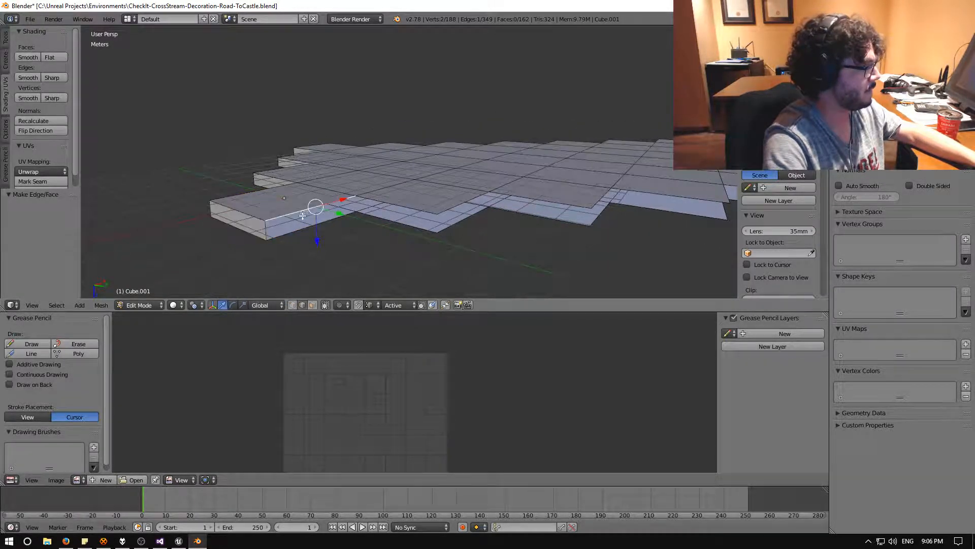
pyautogui.keyDown('shift'); pyautogui.rightClick(303, 228); pyautogui.keyUp('shift')
pyautogui.press('f')
# Step: Fill both open sides of the second tile along the opposite long edge by bridging its upper and lower edges with faces
pyautogui.rightClick(376, 203)
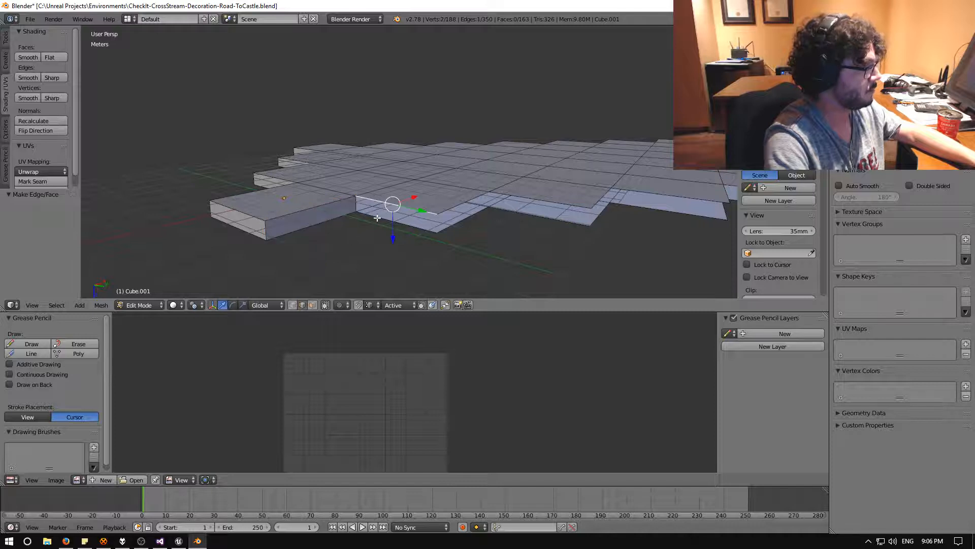
pyautogui.keyDown('shift'); pyautogui.rightClick(378, 218); pyautogui.keyUp('shift')
pyautogui.press('f')
pyautogui.rightClick(470, 202)
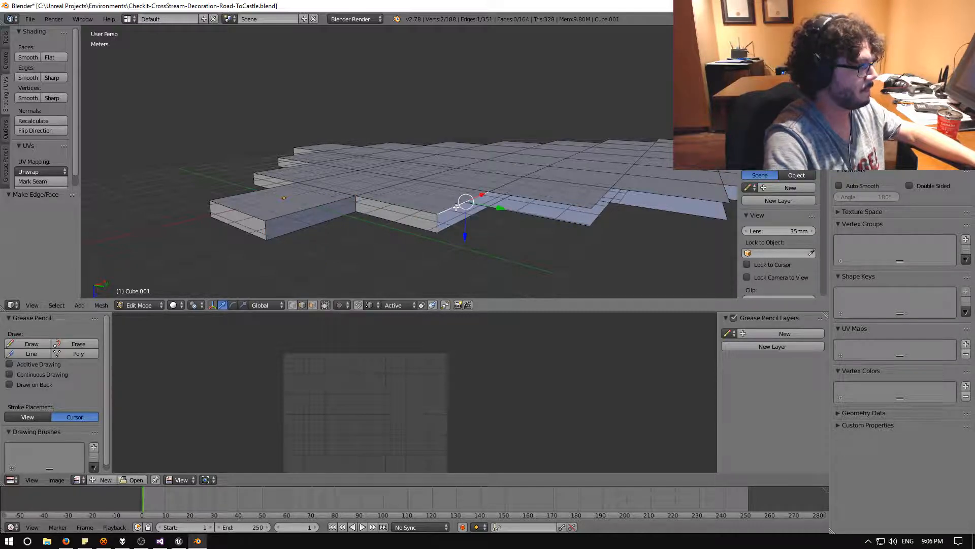
pyautogui.keyDown('shift'); pyautogui.rightClick(472, 227); pyautogui.keyUp('shift')
pyautogui.press('f')
# Step: Fill the first open side of the third tile along this long edge with a face between its two edges
pyautogui.rightClick(517, 198)
pyautogui.keyDown('shift'); pyautogui.rightClick(517, 215); pyautogui.keyUp('shift')
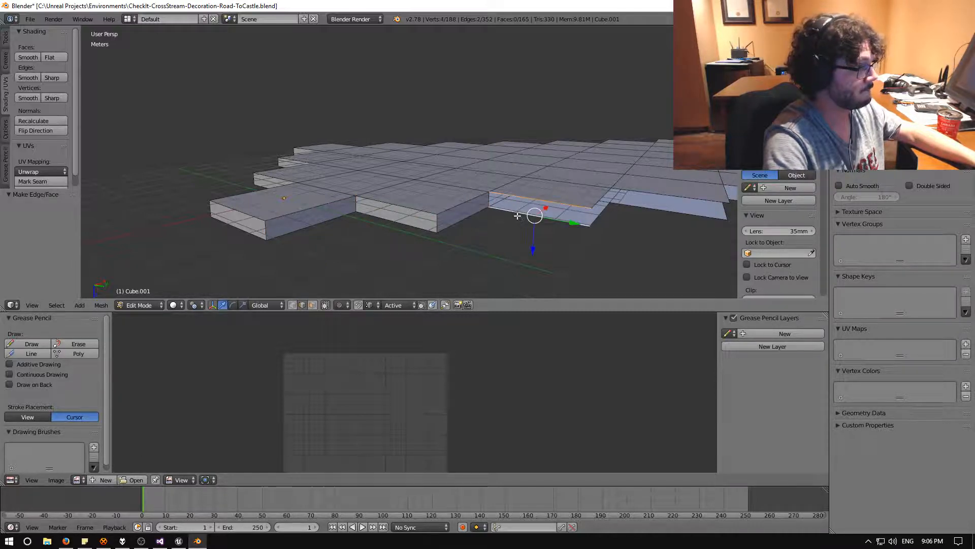
pyautogui.press('f')
# Step: Try moving the second tile's newly filled side face along the global Y axis in face selection, and undo the move
pyautogui.rightClick(463, 219)
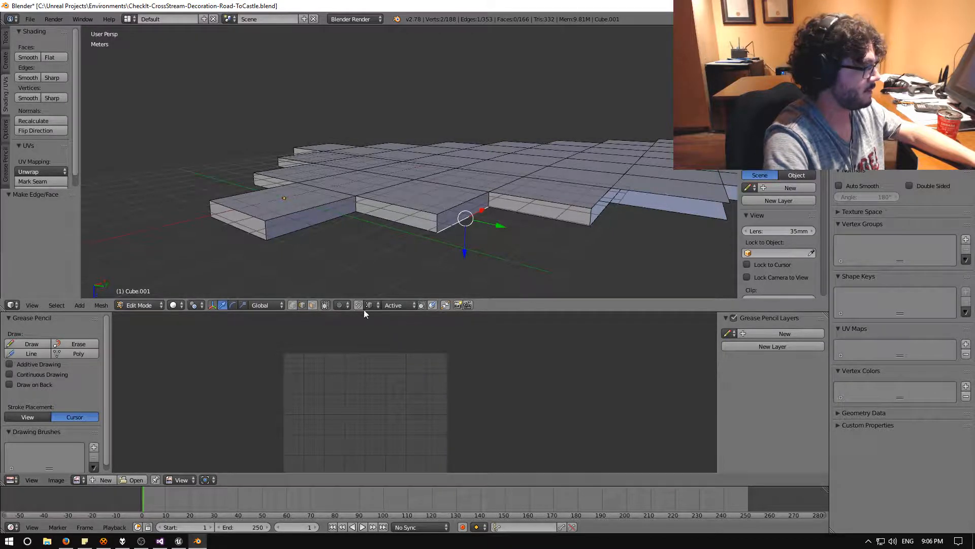
pyautogui.click(313, 305)
pyautogui.rightClick(463, 221)
pyautogui.press('g')
pyautogui.press('y')
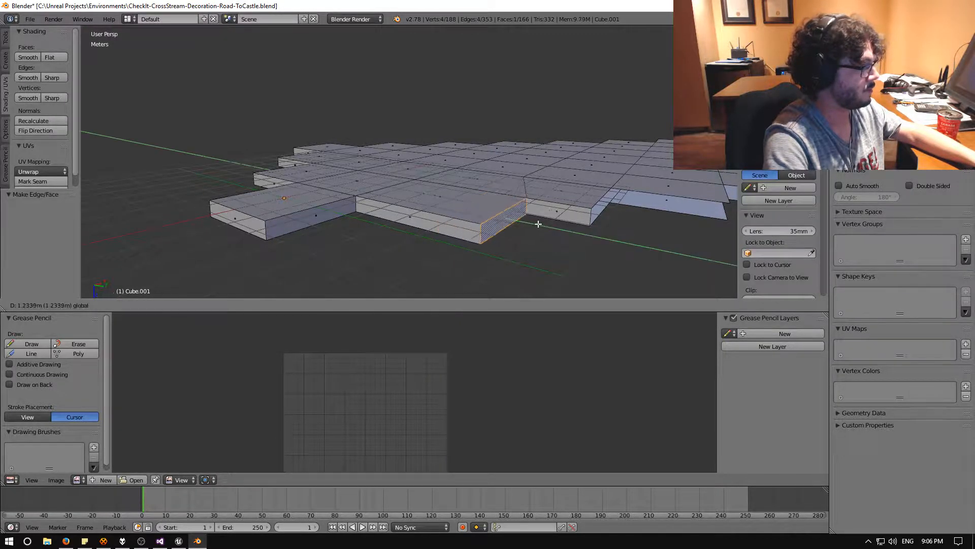
pyautogui.click(561, 250)
pyautogui.hotkey('ctrl', 'z')
pyautogui.moveTo(568, 234); pyautogui.dragTo(452, 215, button='middle')
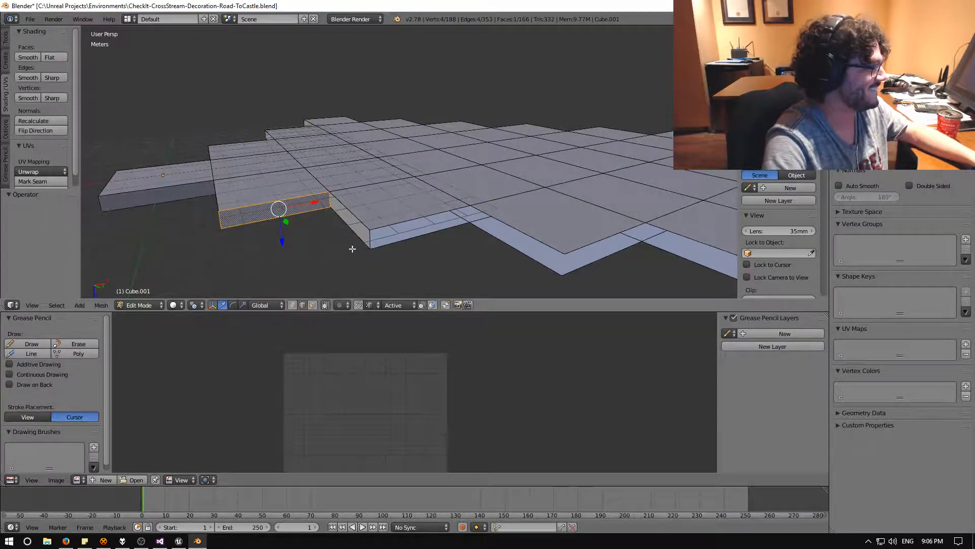
# Step: Fill the third tile's remaining open side and both open sides of the fourth tile with faces between their upper and lower edges
pyautogui.rightClick(407, 218)
pyautogui.keyDown('shift'); pyautogui.rightClick(431, 237); pyautogui.keyUp('shift')
pyautogui.press('f')
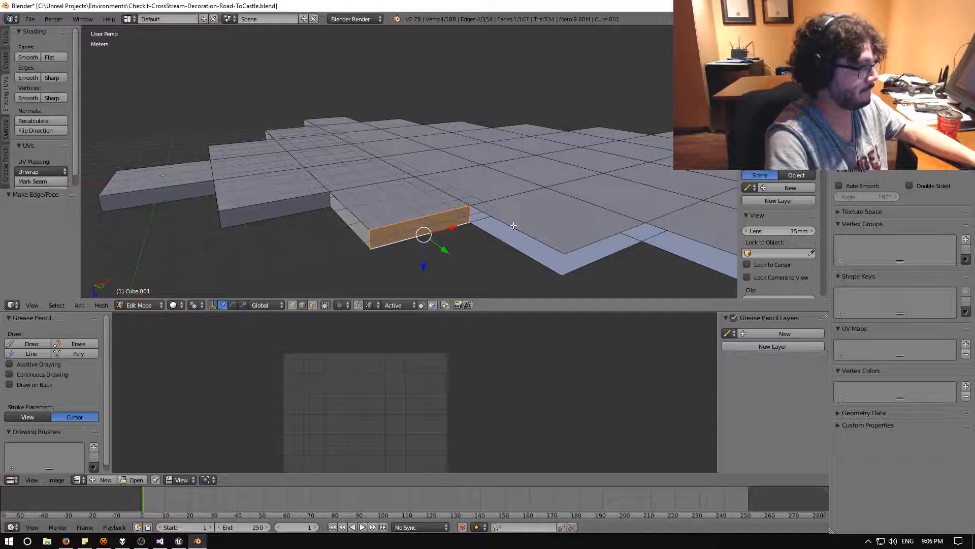
pyautogui.rightClick(513, 253)
pyautogui.rightClick(603, 253)
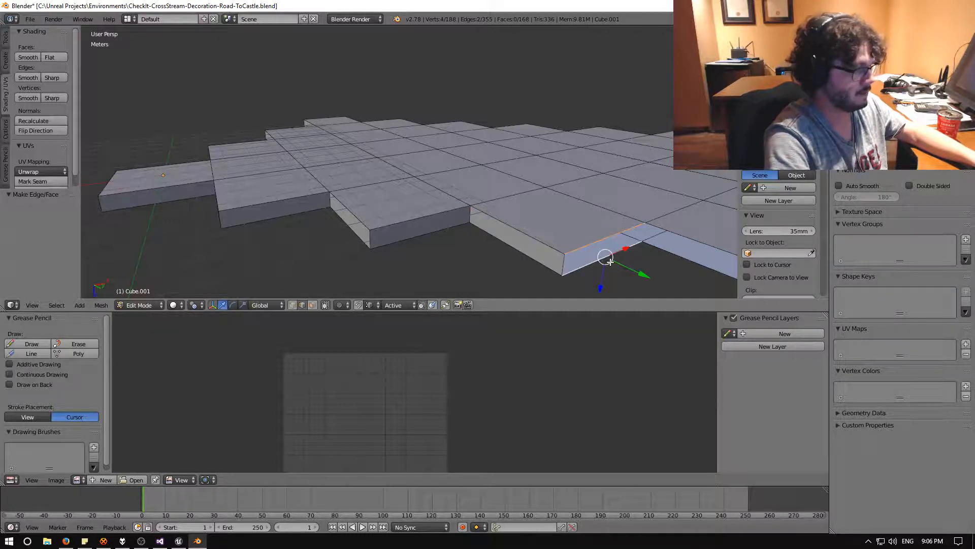
pyautogui.press('f')
# Step: Fill both open sides of the fifth tile along this long edge with faces
pyautogui.rightClick(678, 237)
pyautogui.keyDown('shift'); pyautogui.rightClick(676, 256); pyautogui.keyUp('shift')
pyautogui.press('f')
pyautogui.keyDown('shift'); pyautogui.moveTo(678, 240); pyautogui.dragTo(465, 202, button='middle'); pyautogui.keyUp('shift')
pyautogui.rightClick(466, 204)
pyautogui.keyDown('shift'); pyautogui.rightClick(470, 246); pyautogui.keyUp('shift')
pyautogui.press('f')
# Step: Fill both open sides of the sixth tile by bridging its upper and lower edges
pyautogui.rightClick(590, 223)
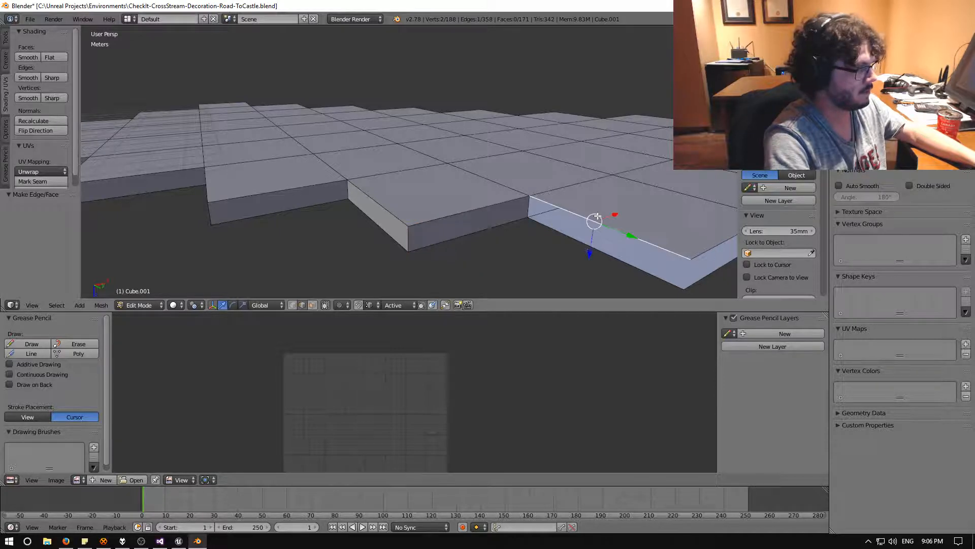
pyautogui.keyDown('shift'); pyautogui.rightClick(596, 253); pyautogui.keyUp('shift')
pyautogui.keyDown('shift'); pyautogui.moveTo(658, 245); pyautogui.dragTo(562, 245, button='middle'); pyautogui.keyUp('shift')
pyautogui.rightClick(556, 240)
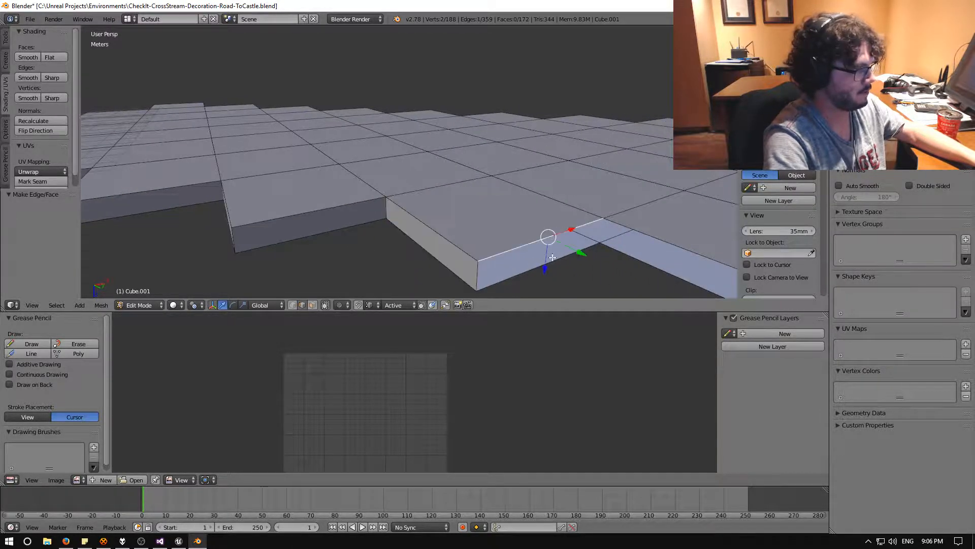
pyautogui.keyDown('shift'); pyautogui.rightClick(556, 262); pyautogui.keyUp('shift')
pyautogui.press('f')
# Step: Fill both open sides of the seventh tile along the long edge with faces
pyautogui.rightClick(648, 236)
pyautogui.keyDown('shift'); pyautogui.rightClick(630, 277); pyautogui.keyUp('shift')
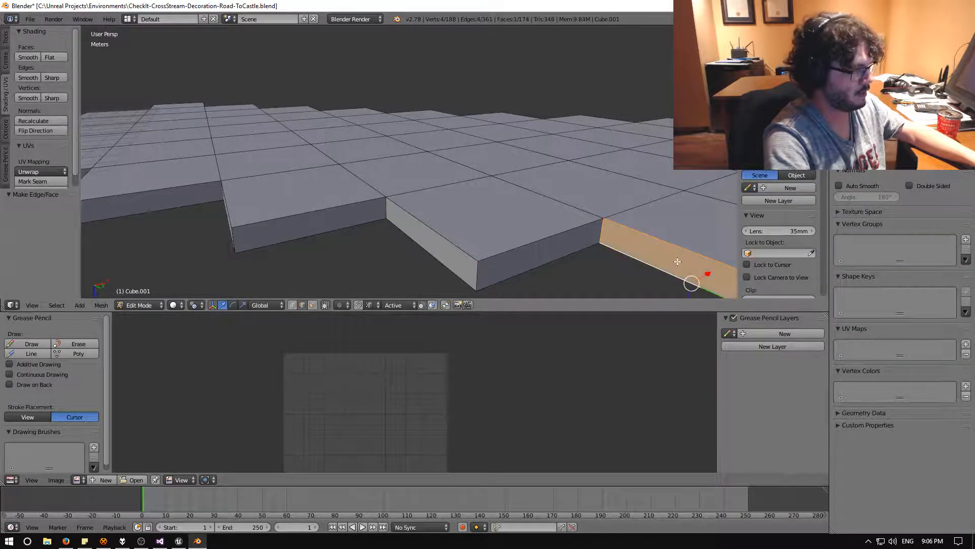
pyautogui.keyDown('shift'); pyautogui.moveTo(668, 260); pyautogui.dragTo(501, 230, button='middle'); pyautogui.keyUp('shift')
pyautogui.rightClick(404, 189)
pyautogui.keyDown('shift'); pyautogui.rightClick(413, 222); pyautogui.keyUp('shift')
pyautogui.press('f')
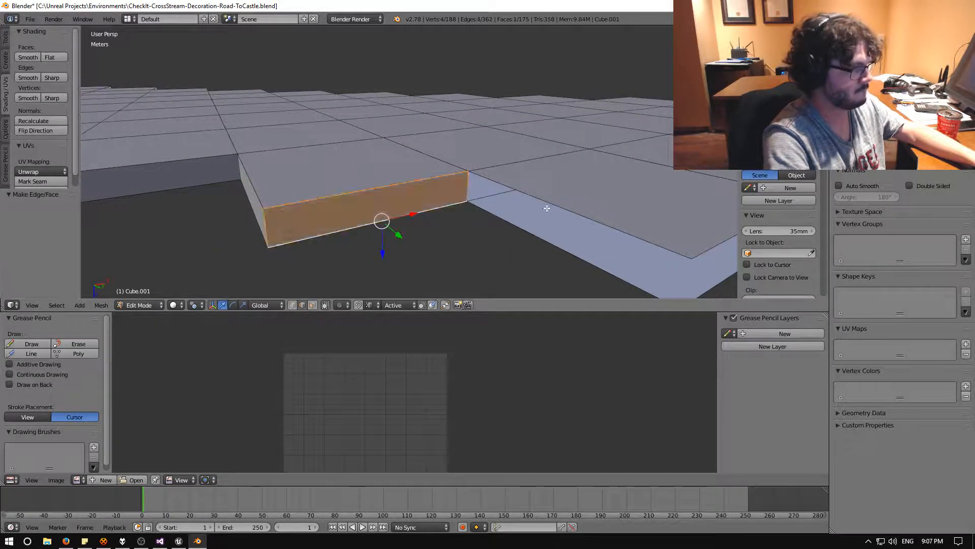
# Step: Fill both open sides of the eighth tile between its upper and lower border edges
pyautogui.rightClick(550, 207)
pyautogui.keyDown('shift'); pyautogui.rightClick(568, 246); pyautogui.keyUp('shift')
pyautogui.press('f')
pyautogui.scroll(-4, 581, 252)
pyautogui.keyDown('shift'); pyautogui.moveTo(603, 233); pyautogui.dragTo(447, 229, button='middle'); pyautogui.keyUp('shift')
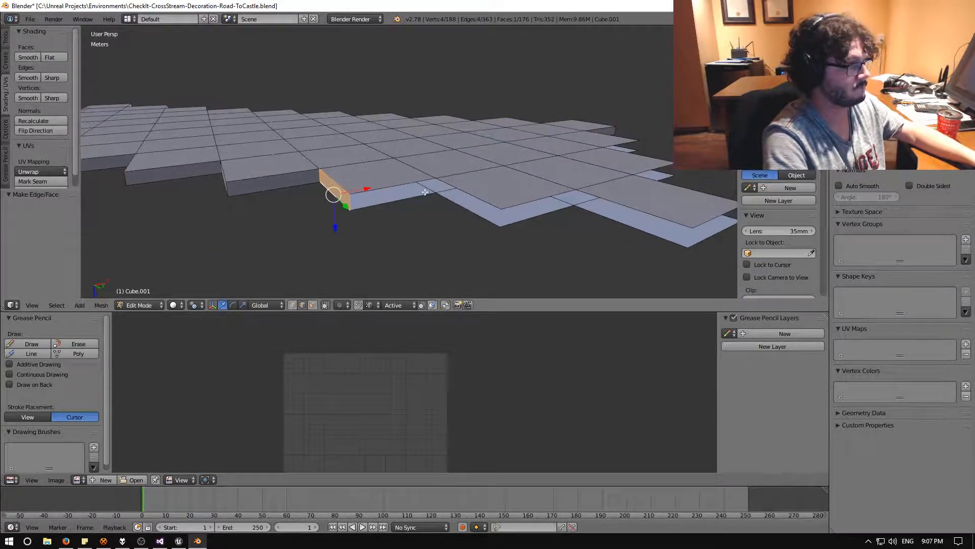
pyautogui.rightClick(390, 189)
pyautogui.press('f')
# Step: Fill both open sides of the ninth tile with faces, leaving the new faces in their original position
pyautogui.rightClick(491, 198)
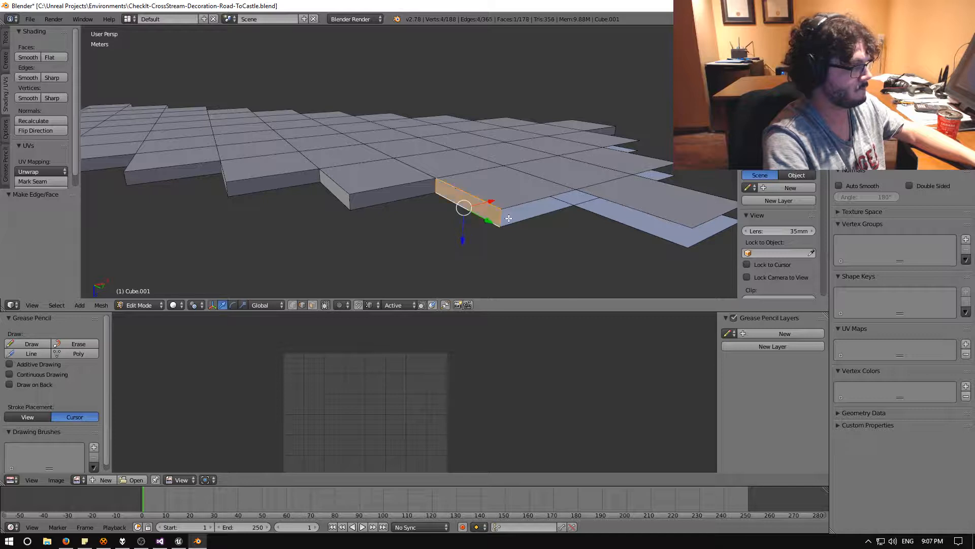
pyautogui.rightClick(530, 201)
pyautogui.keyDown('shift'); pyautogui.rightClick(552, 212); pyautogui.keyUp('shift')
pyautogui.press('f')
pyautogui.press('g')
pyautogui.click(598, 205)
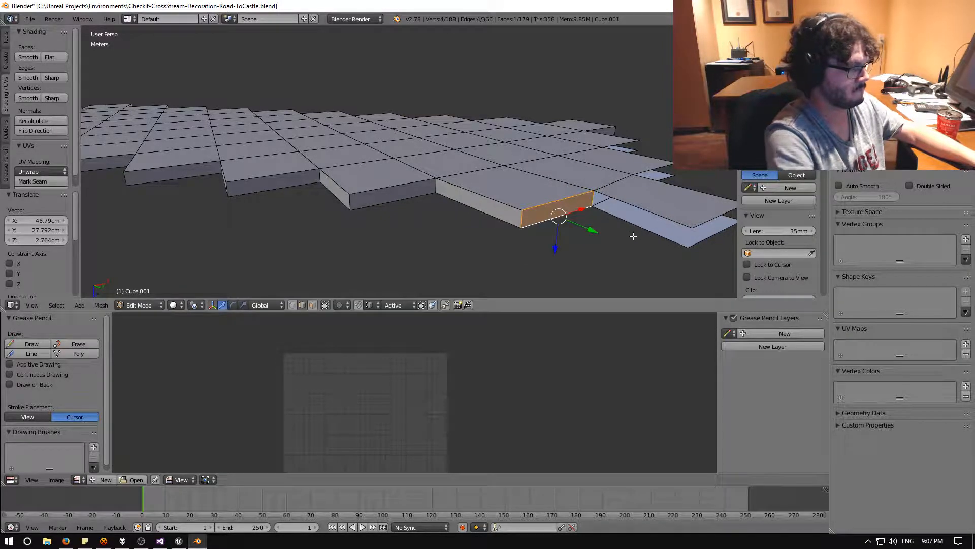
# Step: Fill all three open sides of the tenth tile, the protruding corner tile at the road's far end
pyautogui.rightClick(634, 208)
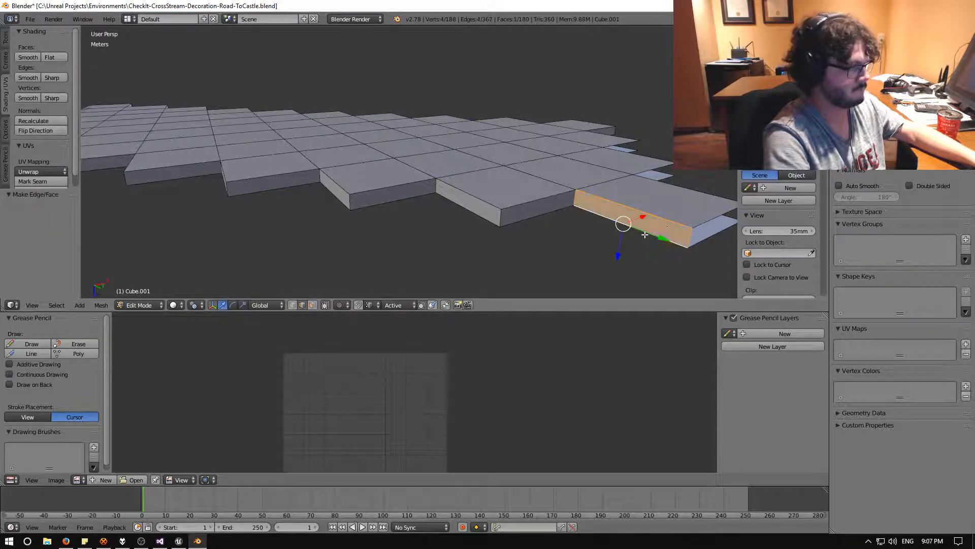
pyautogui.moveTo(645, 235); pyautogui.dragTo(564, 235, button='middle')
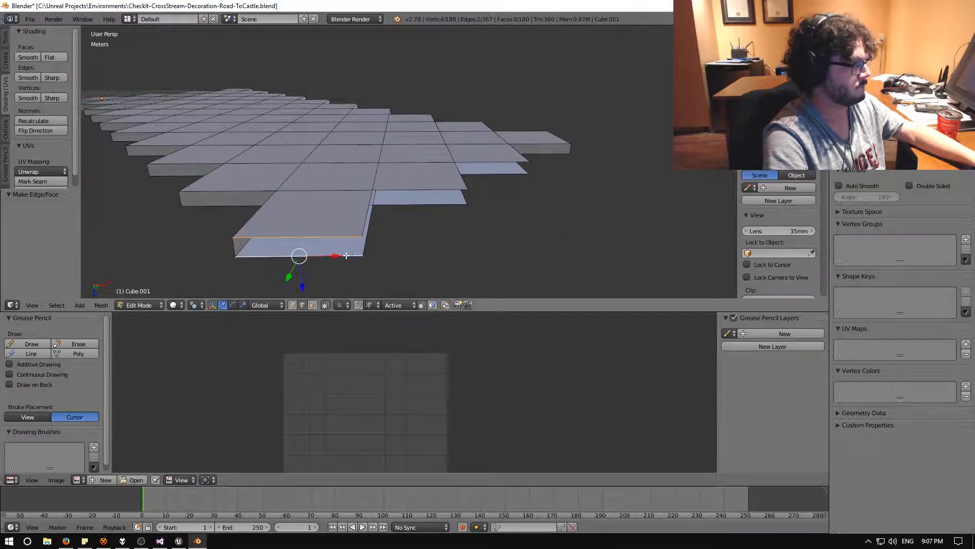
pyautogui.press('f')
pyautogui.moveTo(337, 234); pyautogui.dragTo(201, 168, button='middle')
pyautogui.rightClick(189, 168)
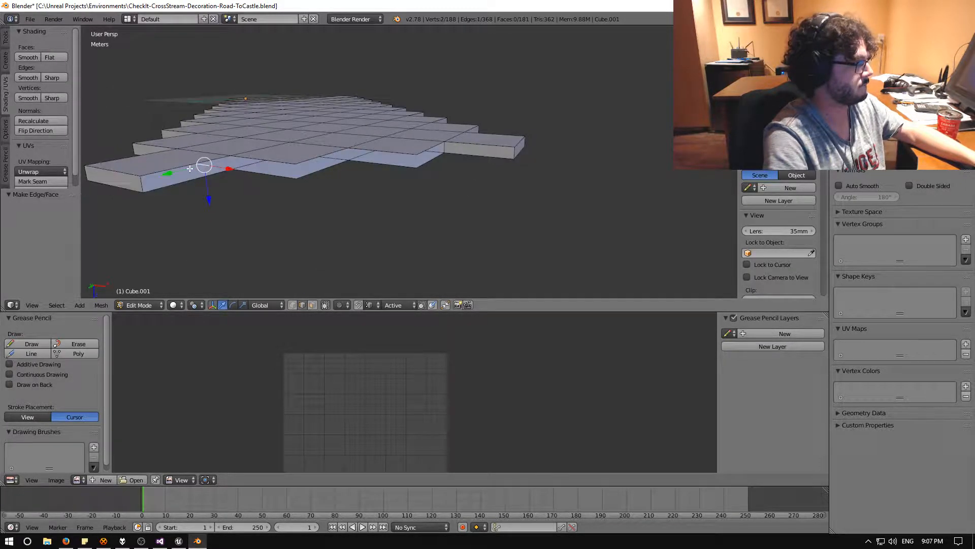
# Step: Fill both open sides of the first tile beside the corner tile along the road's short far end
pyautogui.rightClick(263, 163)
pyautogui.keyDown('shift'); pyautogui.rightClick(267, 181); pyautogui.keyUp('shift')
pyautogui.keyDown('shift'); pyautogui.rightClick(287, 189); pyautogui.keyUp('shift')
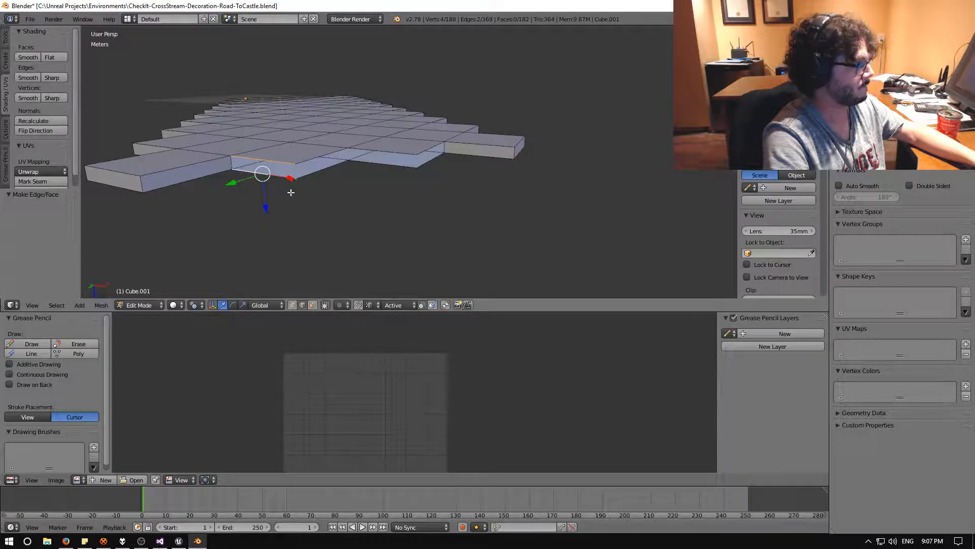
pyautogui.rightClick(331, 162)
# Step: Fill the two last open sides of the zigzag border, on the short end's tile before the opposite corner
pyautogui.rightClick(373, 165)
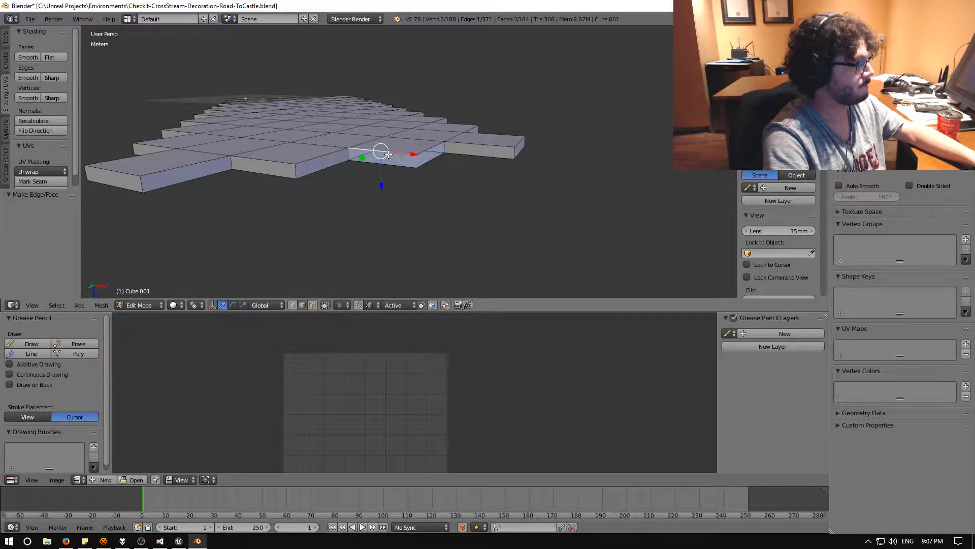
pyautogui.press('f')
pyautogui.rightClick(430, 148)
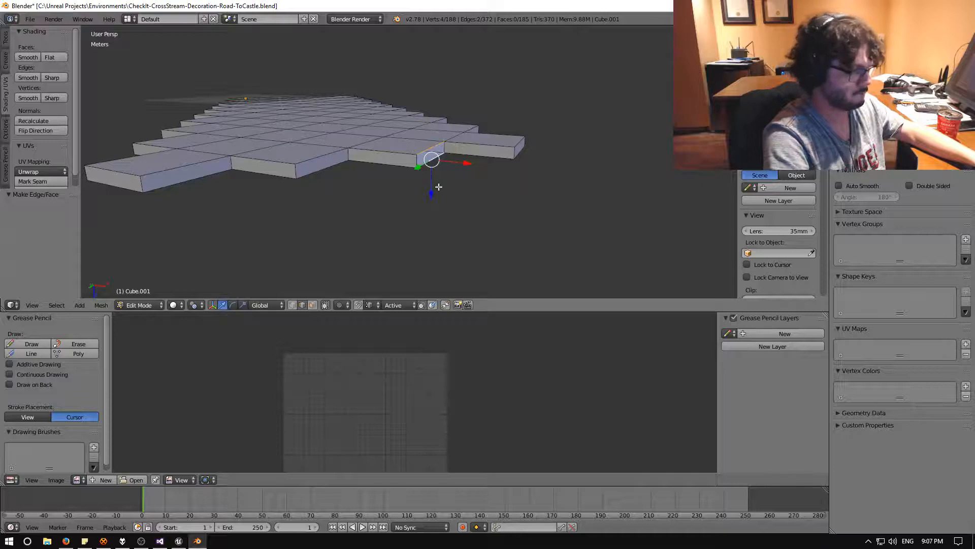
pyautogui.press('f')
# Step: Select the whole road mesh and run Remove Doubles on it
pyautogui.moveTo(439, 187); pyautogui.dragTo(475, 200, button='middle')
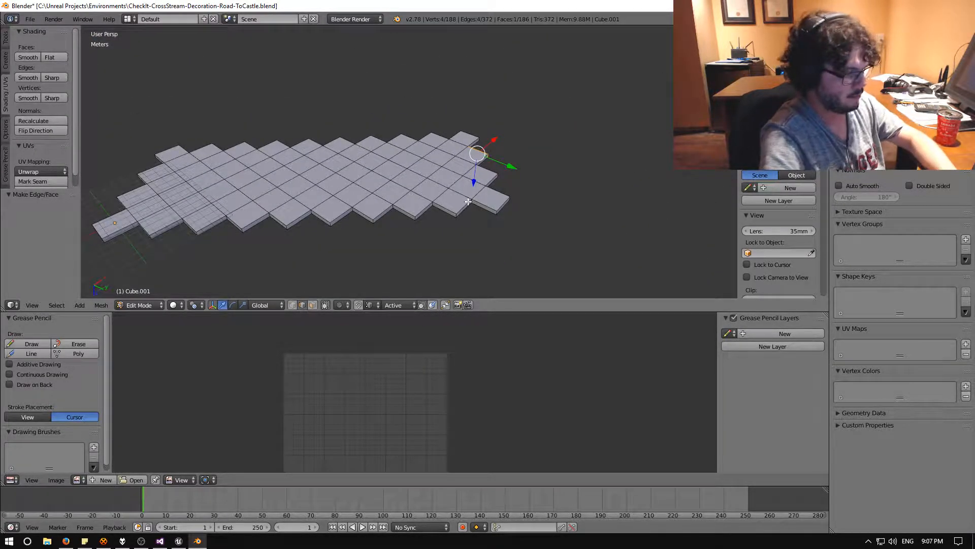
pyautogui.press('a')
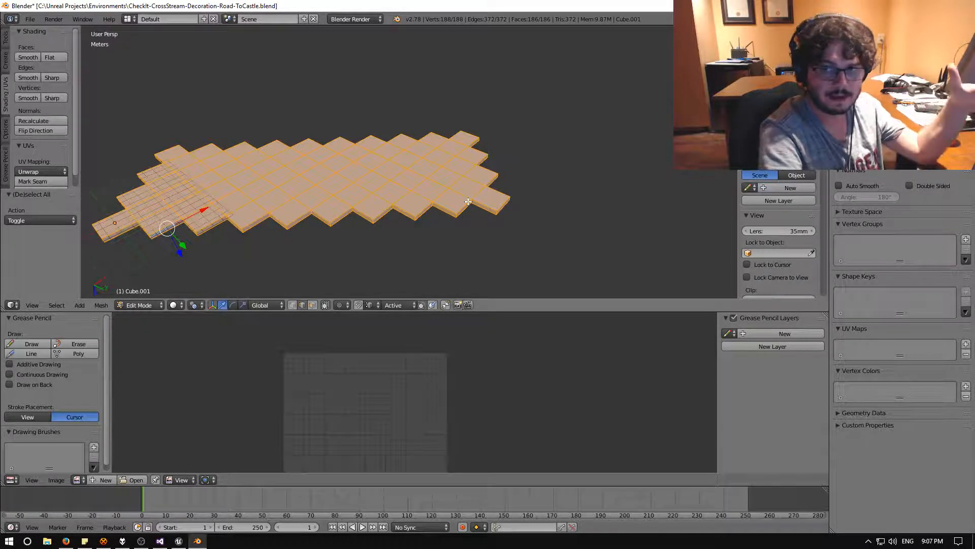
pyautogui.press('space')
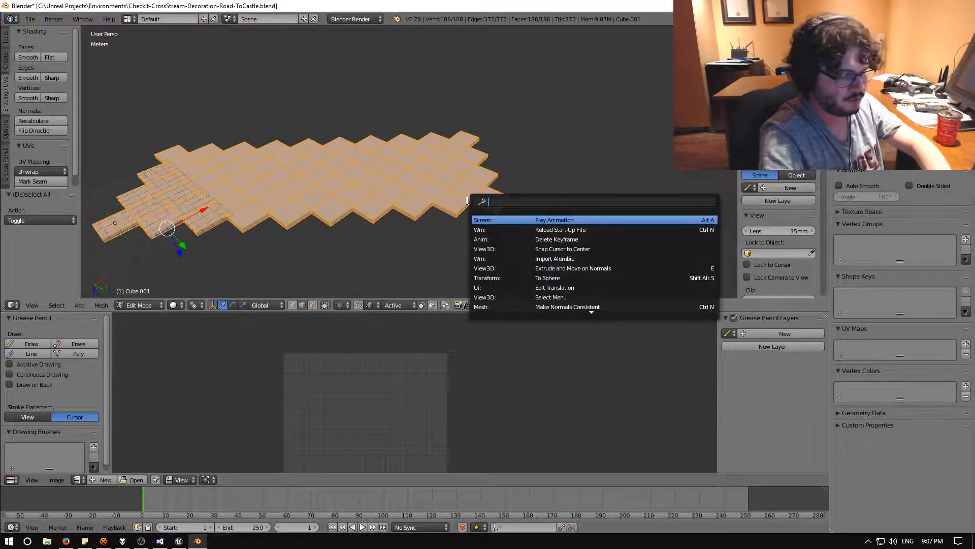
pyautogui.write('remove')
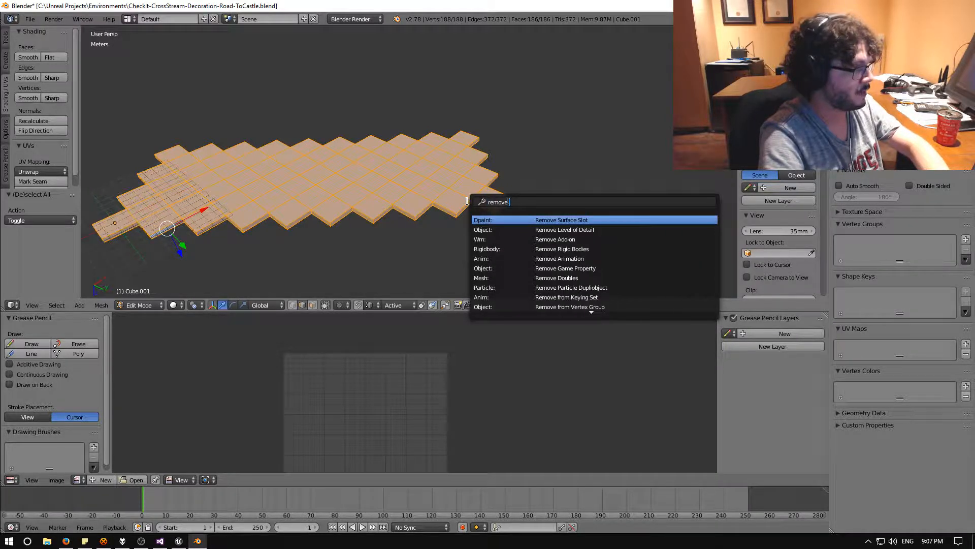
pyautogui.write(' doub')
pyautogui.press('Return')
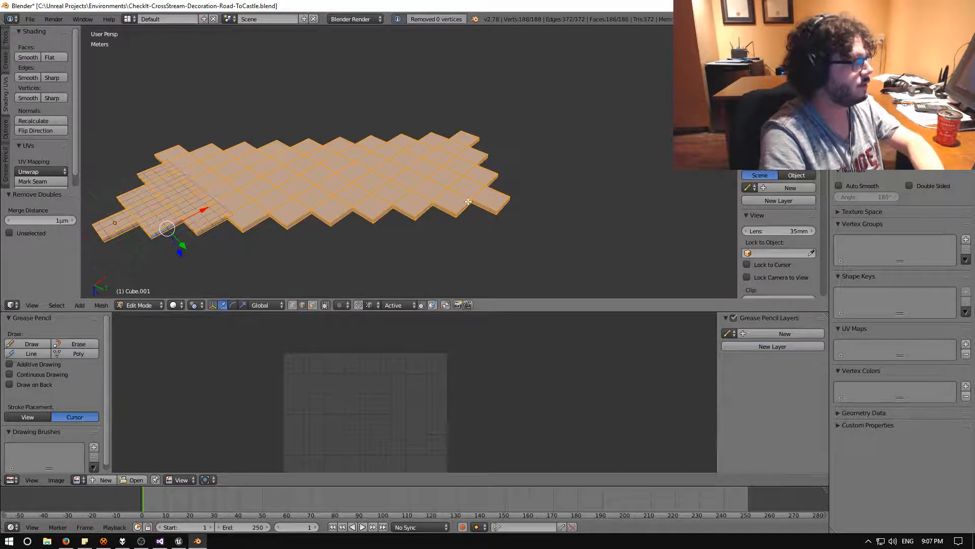
# Step: Try moving a single vertex of the top surface in vertex selection, and undo the move
pyautogui.moveTo(383, 217); pyautogui.dragTo(344, 187, button='middle')
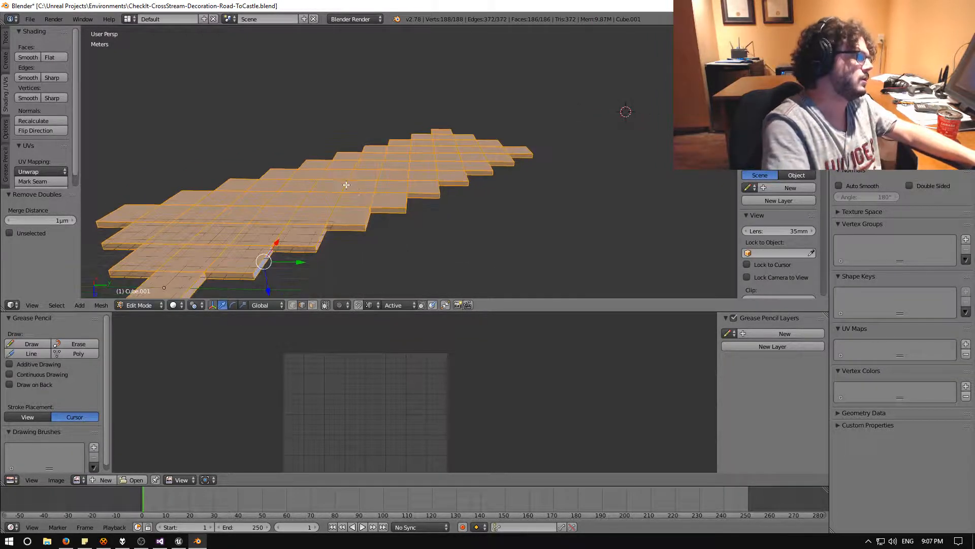
pyautogui.rightClick(344, 188)
pyautogui.rightClick(344, 190)
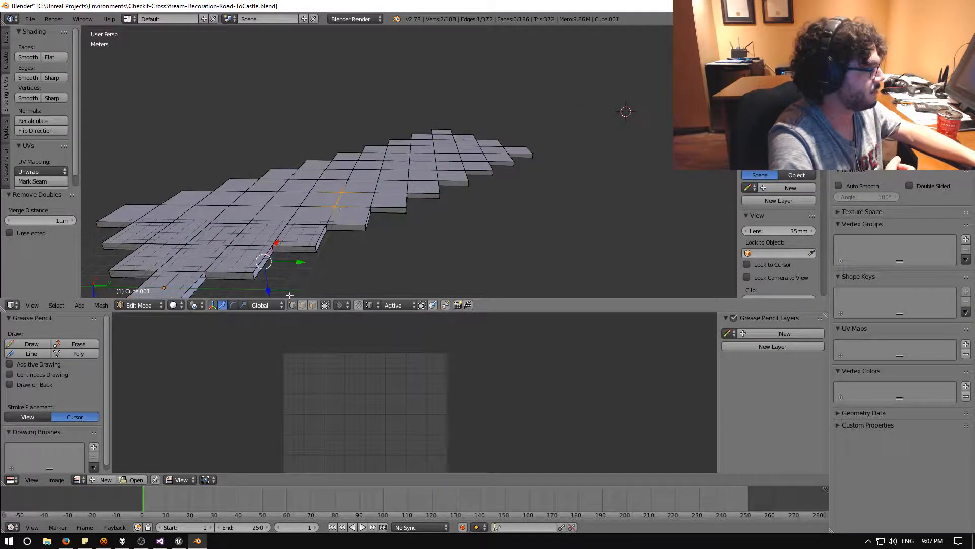
pyautogui.moveTo(345, 226); pyautogui.dragTo(353, 202)
pyautogui.hotkey('ctrl', 'z')
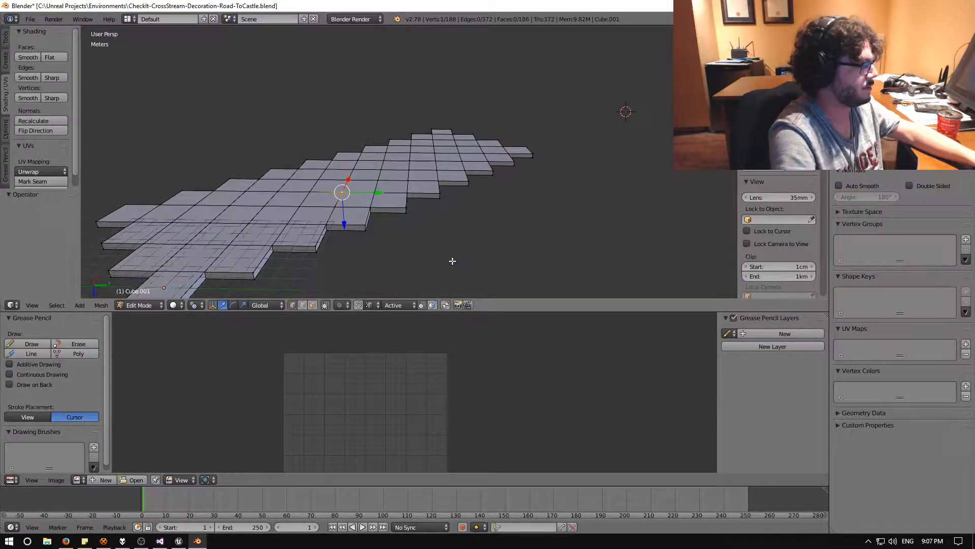
# Step: Select the entire mesh again and switch to Object Mode
pyautogui.moveTo(453, 261); pyautogui.dragTo(388, 246, button='middle')
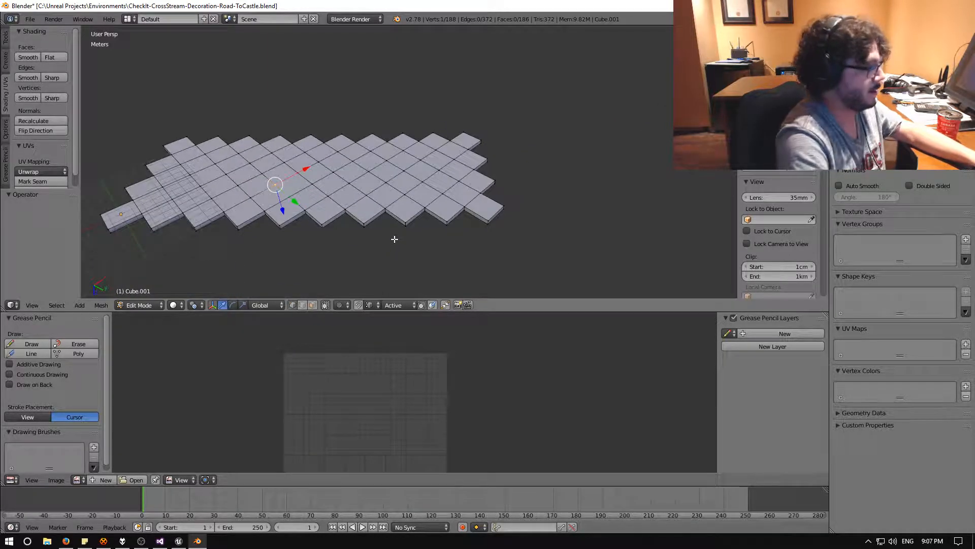
pyautogui.press('a')
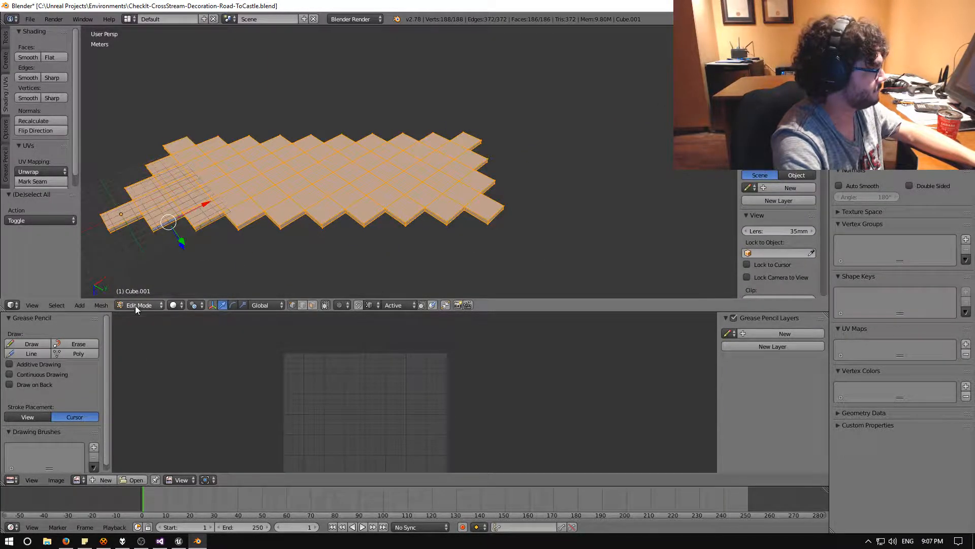
pyautogui.click(138, 305)
pyautogui.click(139, 286)
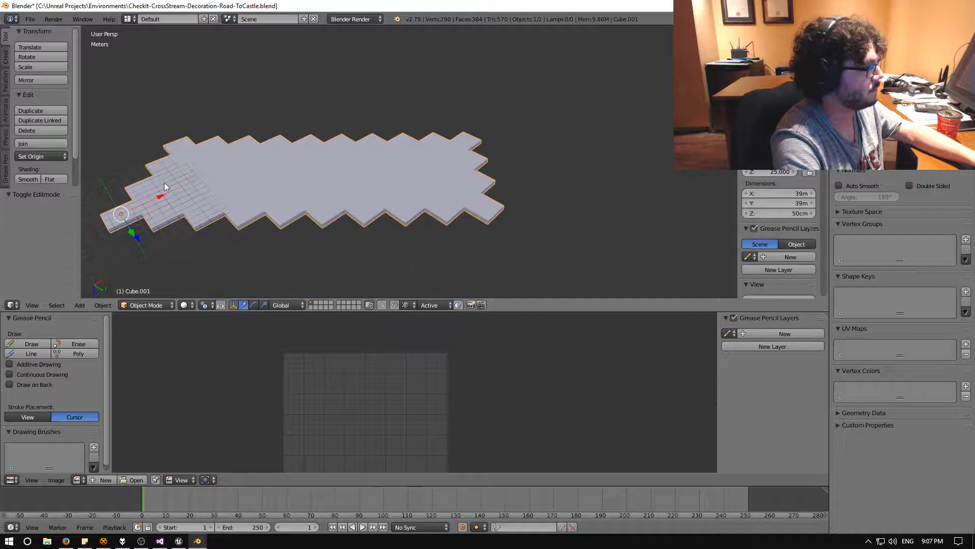
# Step: Show the hidden Cube road piece and select it beside the repaired mesh, then hide it and reselect Cube.001
pyautogui.moveTo(352, 168); pyautogui.dragTo(497, 185, button='middle')
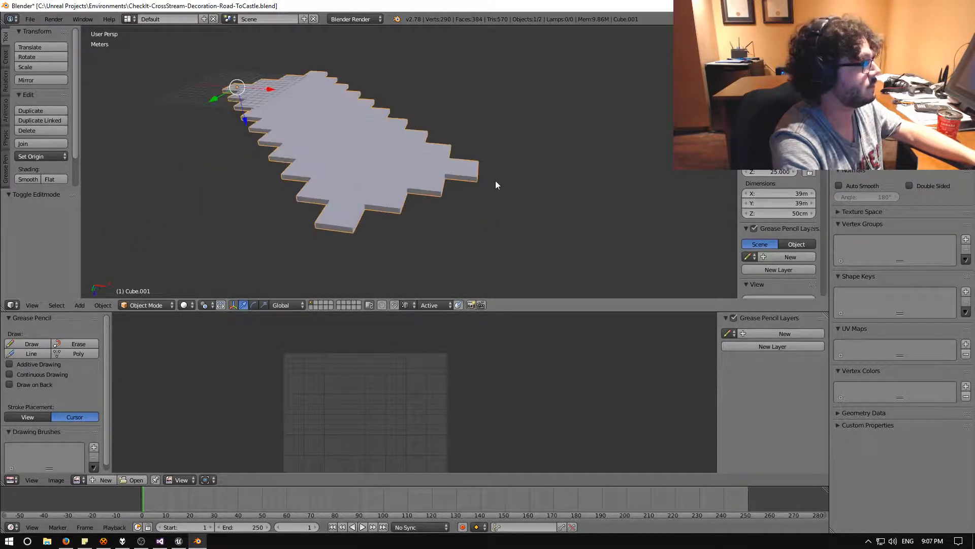
pyautogui.click(941, 74)
pyautogui.rightClick(466, 232)
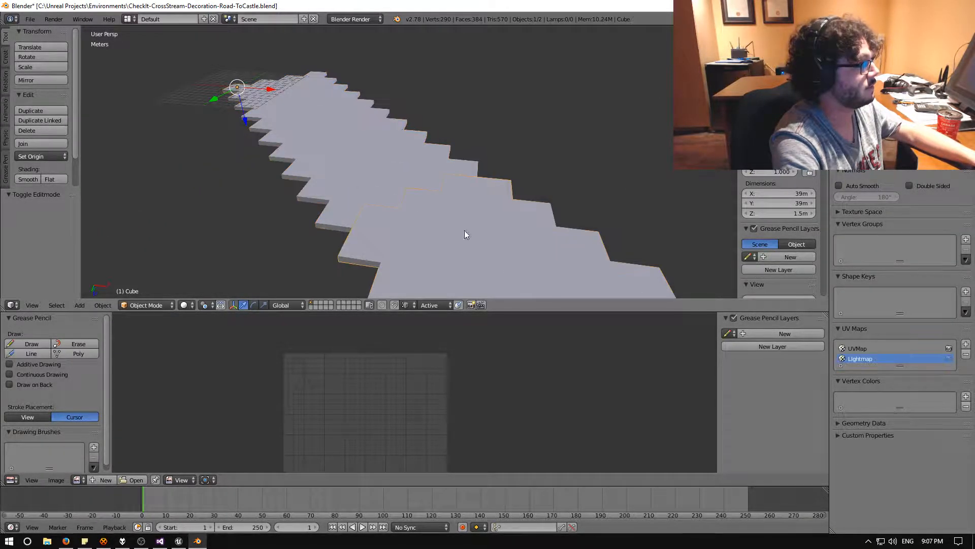
pyautogui.rightClick(467, 234)
pyautogui.scroll(-3, 396, 122)
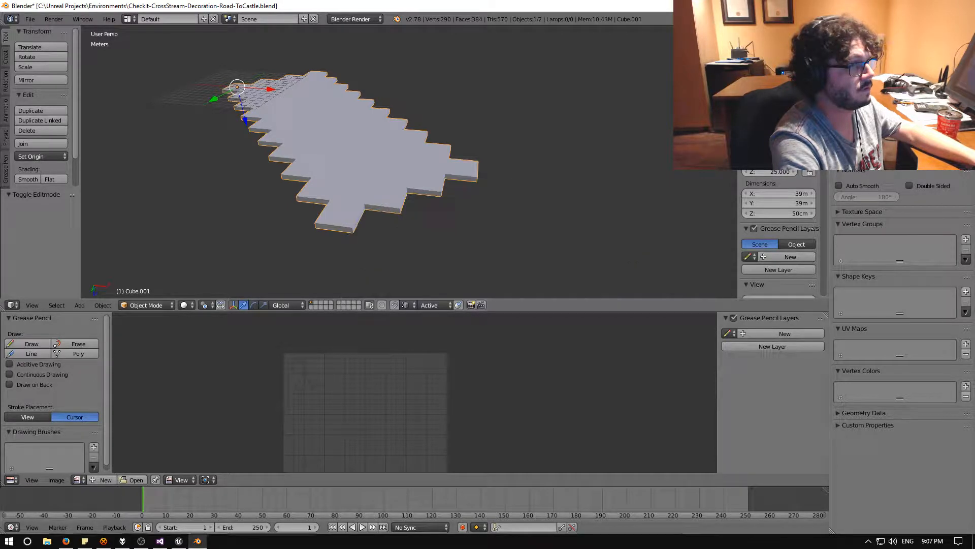
# Step: Add a Decimate modifier to Cube.001, set it to Planar with the 5° angle limit, and apply it
pyautogui.moveTo(378, 118); pyautogui.dragTo(463, 122, button='middle')
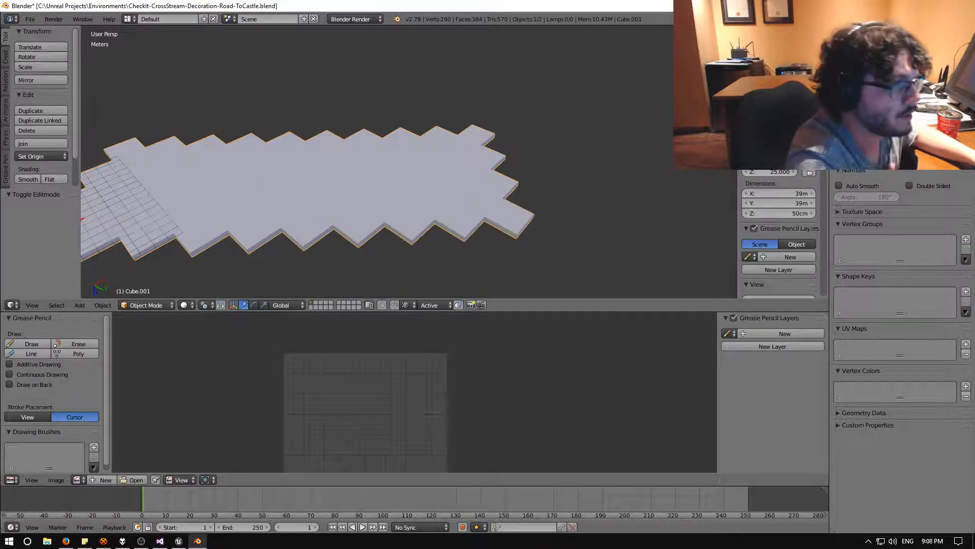
pyautogui.click(919, 133)
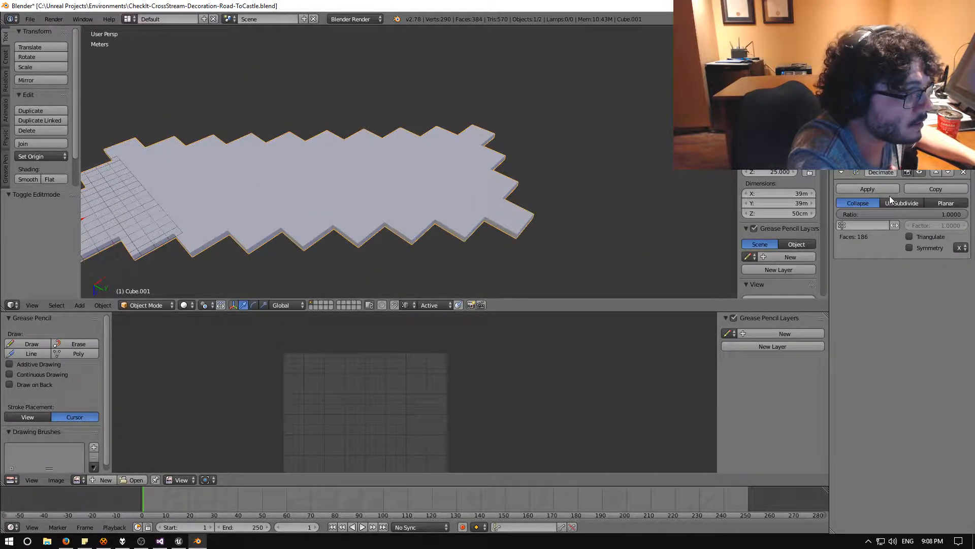
pyautogui.click(941, 204)
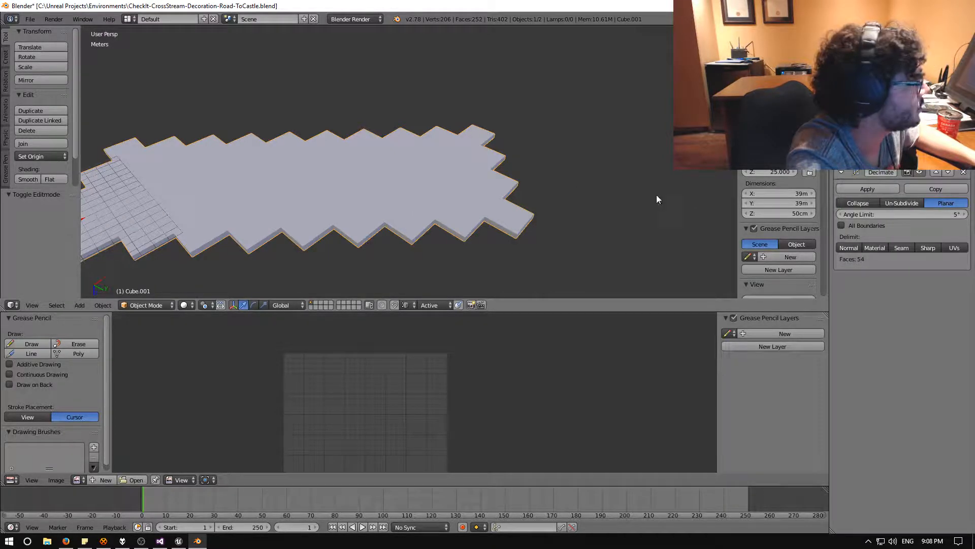
pyautogui.click(867, 188)
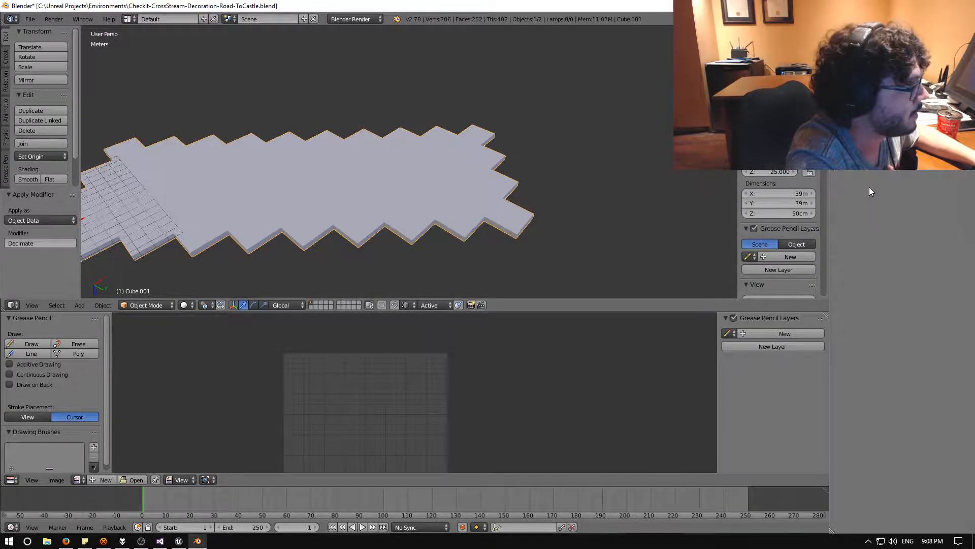
# Step: Return the decimated road mesh to Edit Mode and examine its simplified side and top faces
pyautogui.click(151, 307)
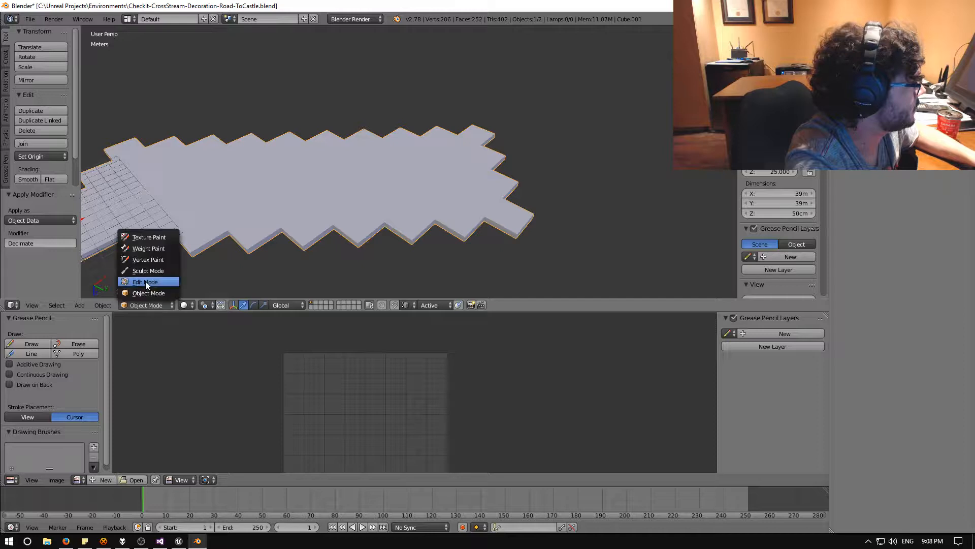
pyautogui.click(145, 282)
pyautogui.moveTo(322, 239); pyautogui.dragTo(378, 200, button='middle')
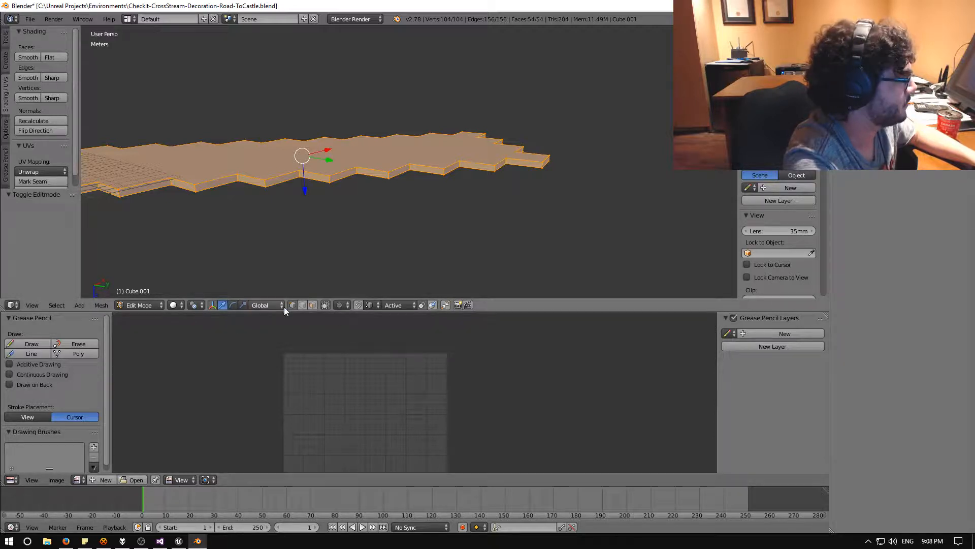
# Step: Add a Triangulate modifier to Cube.001 in Object Mode, apply it with the Beauty n-gon method, and return the mesh to Edit Mode
pyautogui.click(149, 305)
pyautogui.click(132, 294)
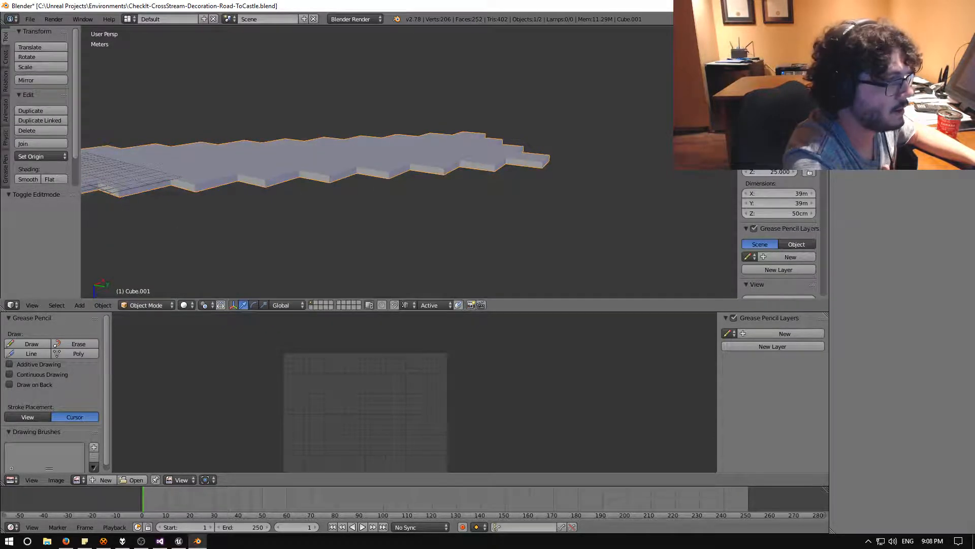
pyautogui.click(807, 206)
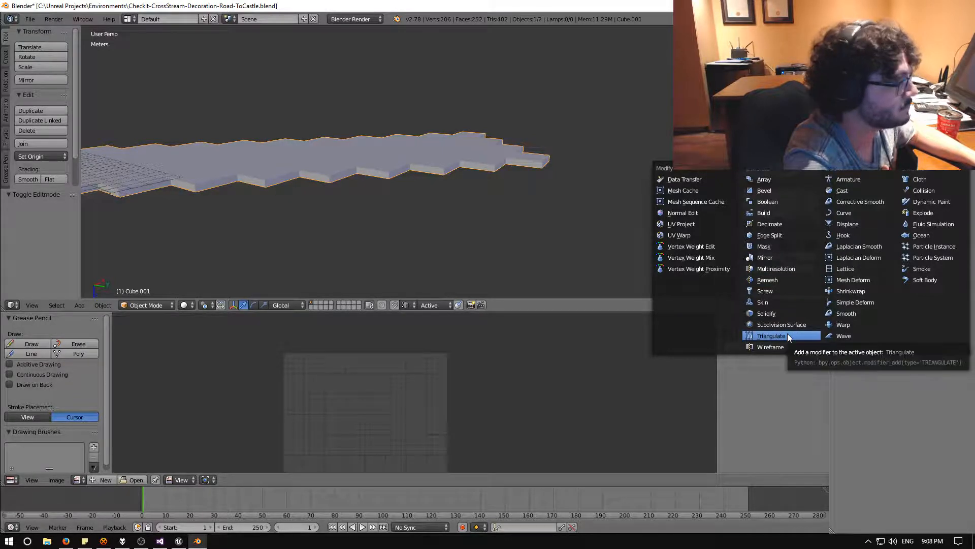
pyautogui.click(772, 336)
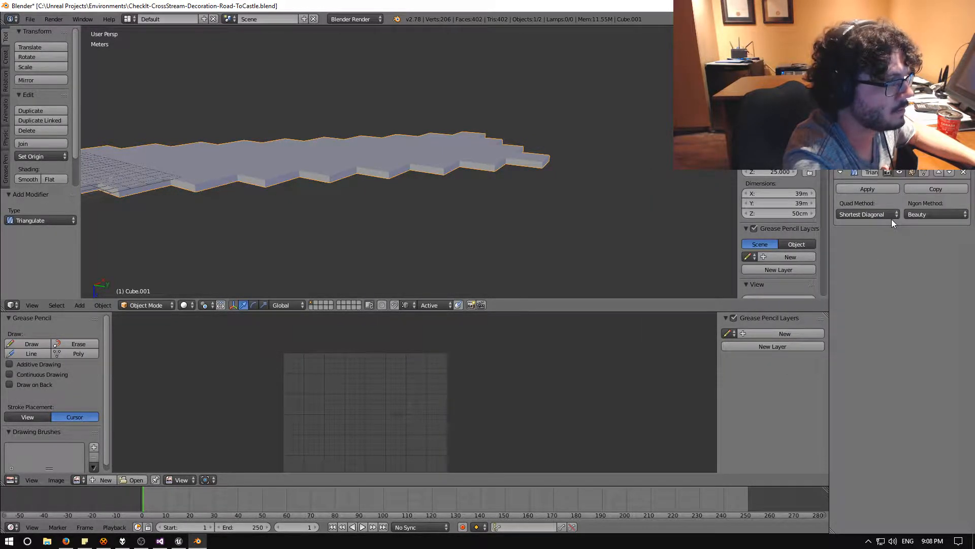
pyautogui.click(925, 213)
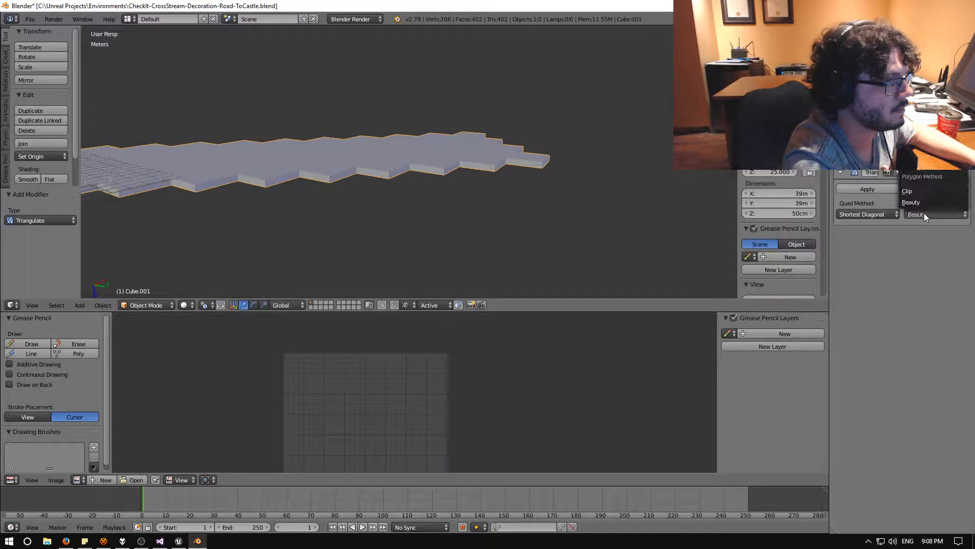
pyautogui.click(871, 187)
pyautogui.click(165, 303)
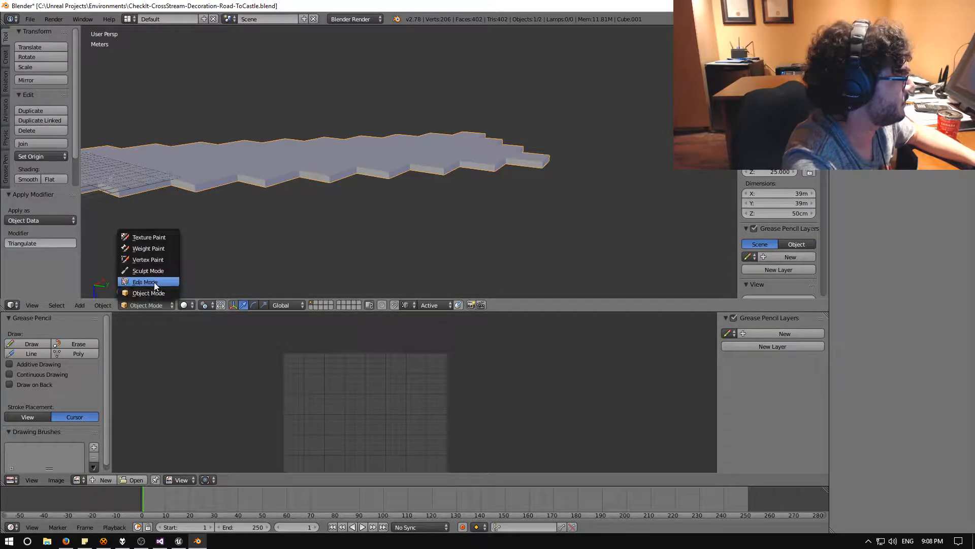
pyautogui.click(154, 282)
# Step: Examine the triangulated road mesh's top, underside and zigzag edges from front, side and perspective views
pyautogui.moveTo(277, 219); pyautogui.dragTo(303, 287, button='middle')
pyautogui.moveTo(327, 211); pyautogui.dragTo(349, 71, button='middle')
pyautogui.moveTo(335, 189); pyautogui.dragTo(374, 216, button='middle')
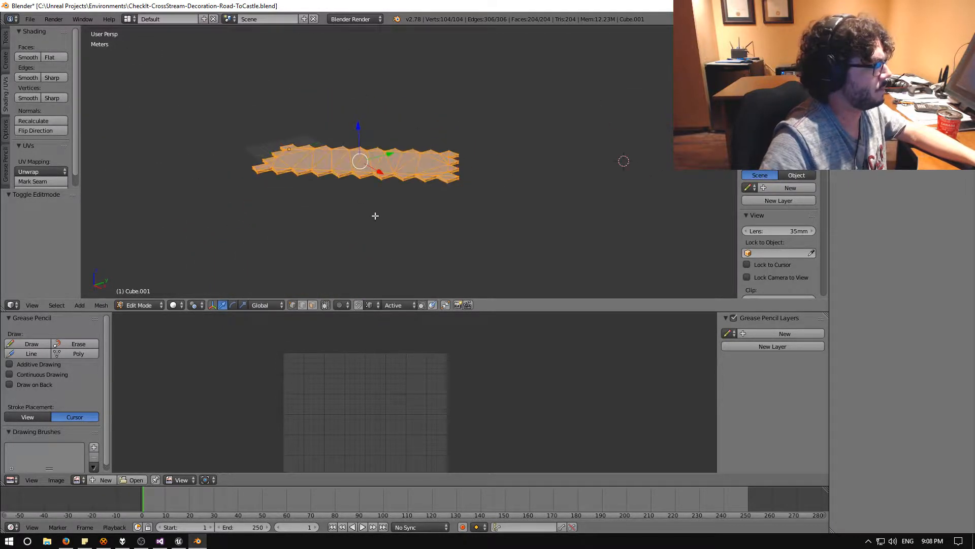
pyautogui.press('KP_1')
pyautogui.press('KP_5')
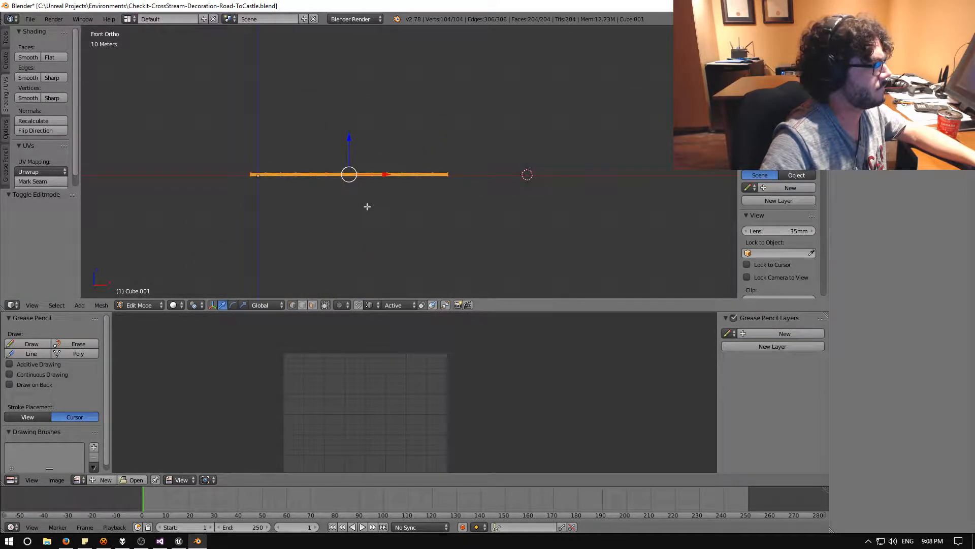
pyautogui.press('KP_3')
pyautogui.press('KP_1')
pyautogui.moveTo(368, 193)
pyautogui.mouseDown(button='middle')
pyautogui.moveTo(368, 232)
pyautogui.moveTo(329, 207)
pyautogui.moveTo(383, 196)
pyautogui.moveTo(376, 185)
pyautogui.mouseUp(button='middle')
pyautogui.scroll(-2, 370, 228)
pyautogui.press('KP_5')
pyautogui.scroll(3, 329, 207)
pyautogui.press('KP_Decimal')
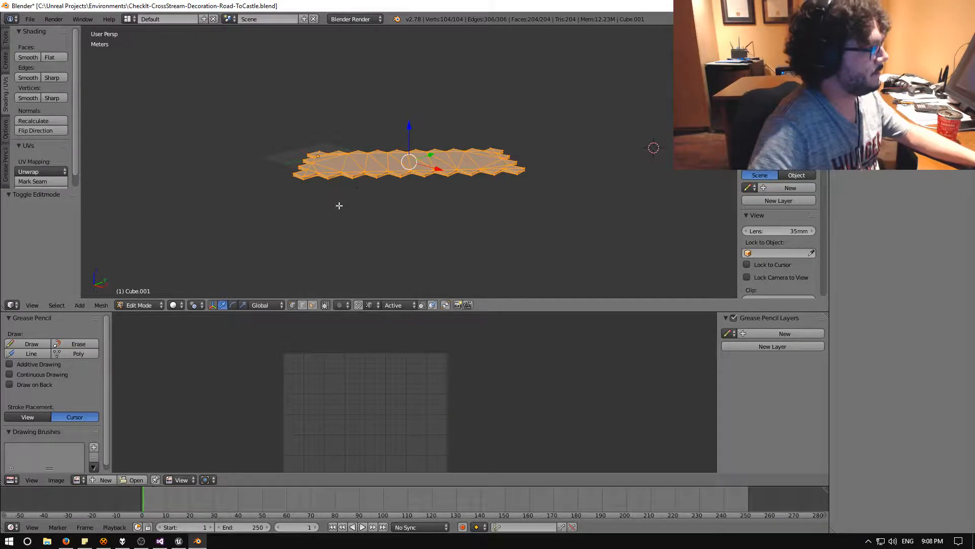
pyautogui.scroll(3, 337, 203)
pyautogui.moveTo(335, 197); pyautogui.dragTo(362, 199, button='middle')
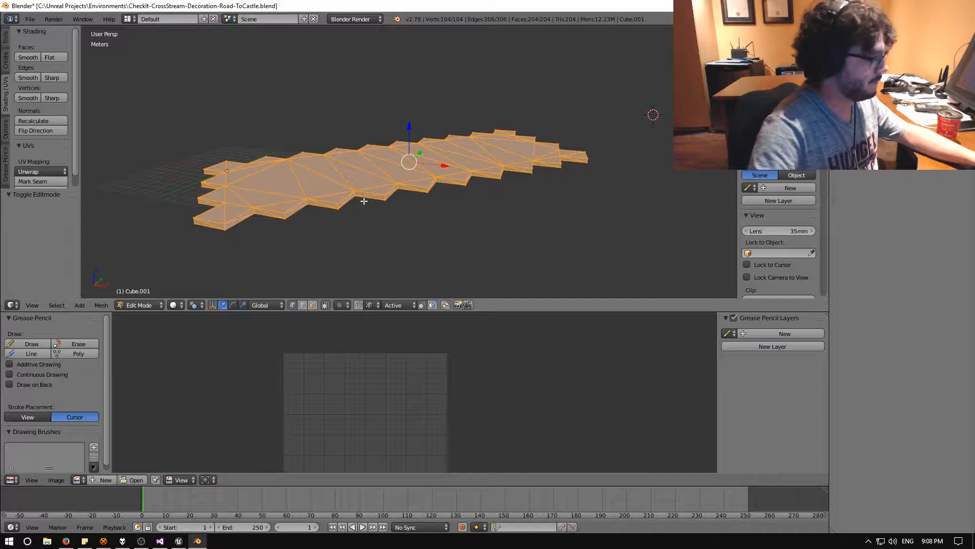
# Step: Save the Blender file over the existing CheckIt-CrossStream-Decoration-Road-ToCastle.blend
pyautogui.hotkey('ctrl', 's')
pyautogui.click(364, 201)
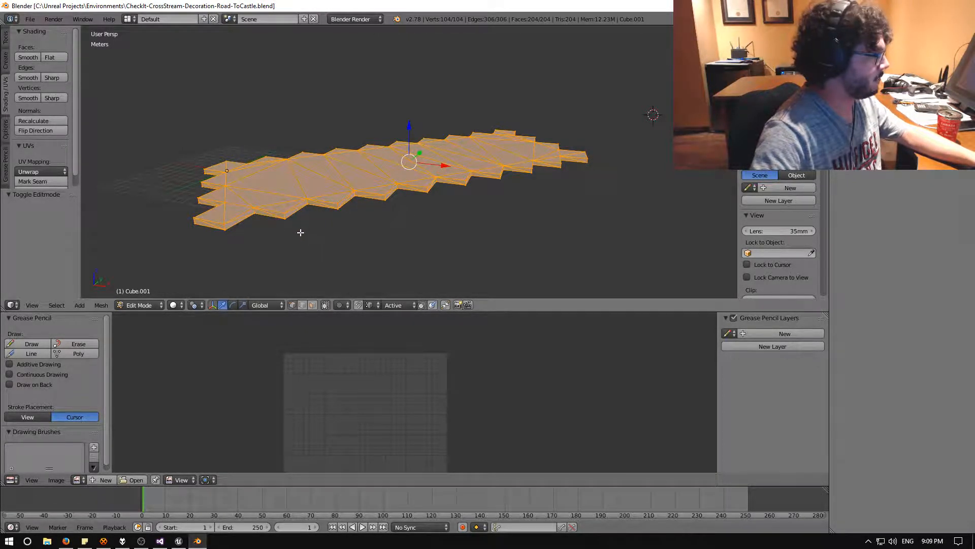
pyautogui.moveTo(295, 236); pyautogui.dragTo(313, 241, button='middle')
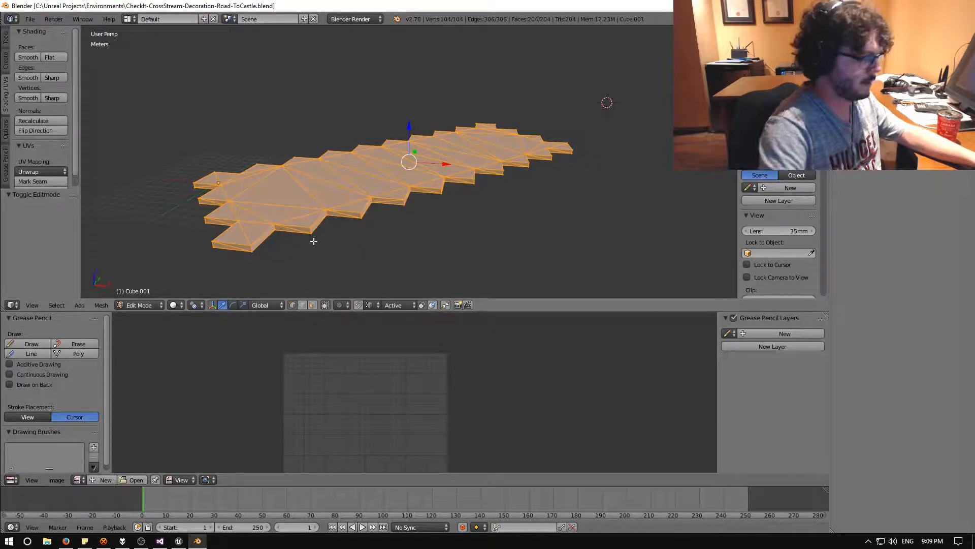
# Step: Undo back to the tiled grid mesh, then add a Planar Decimate modifier with a 5° angle limit and apply it in Object Mode
pyautogui.hotkey('ctrl', 'z')
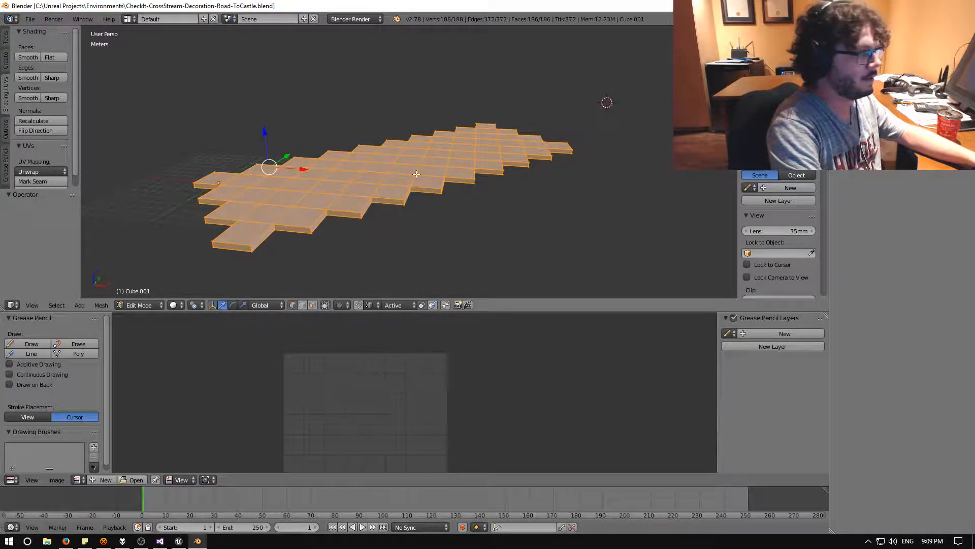
pyautogui.click(868, 159)
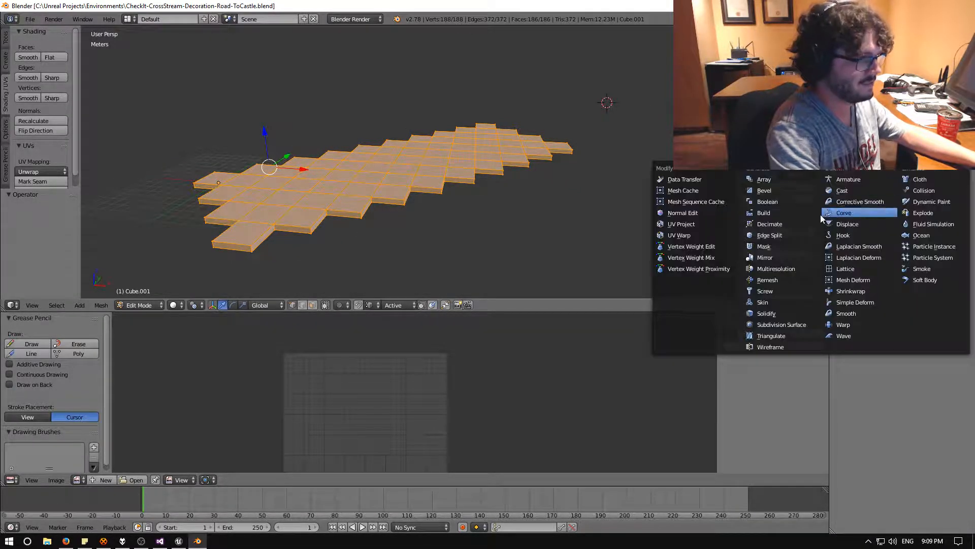
pyautogui.click(783, 225)
pyautogui.click(940, 203)
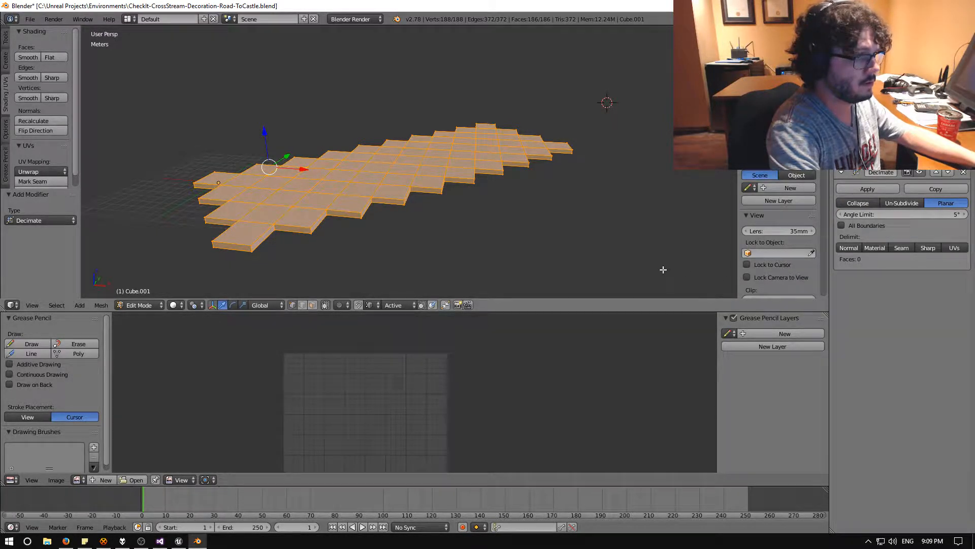
pyautogui.click(143, 305)
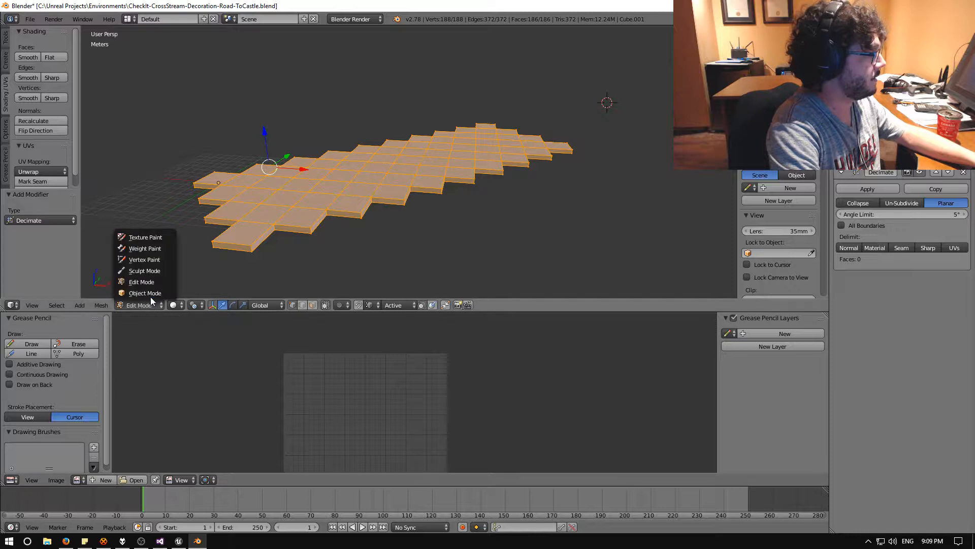
pyautogui.click(151, 304)
pyautogui.click(865, 189)
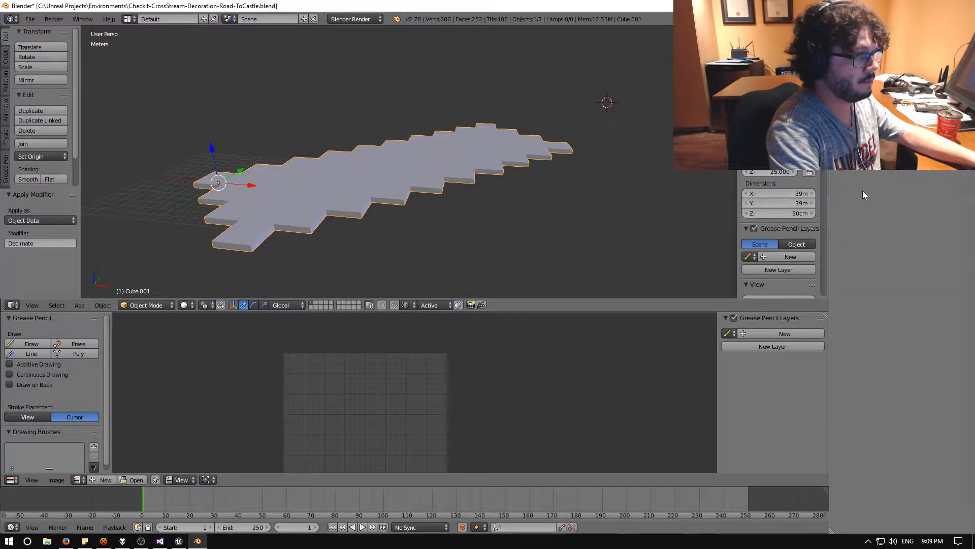
# Step: In Edit Mode, select the entire decimated road mesh and mark all its edges as seams
pyautogui.click(145, 306)
pyautogui.click(144, 283)
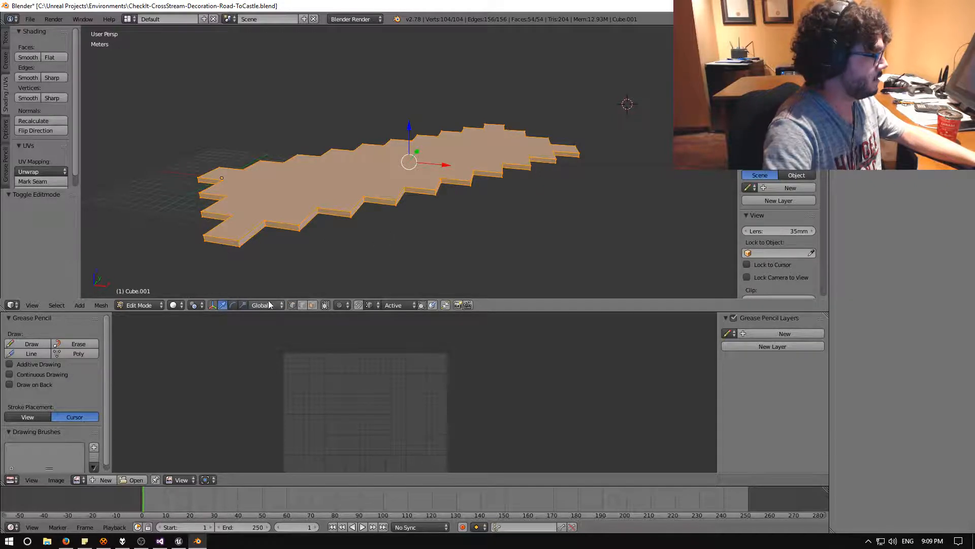
pyautogui.press('a')
pyautogui.press('a')
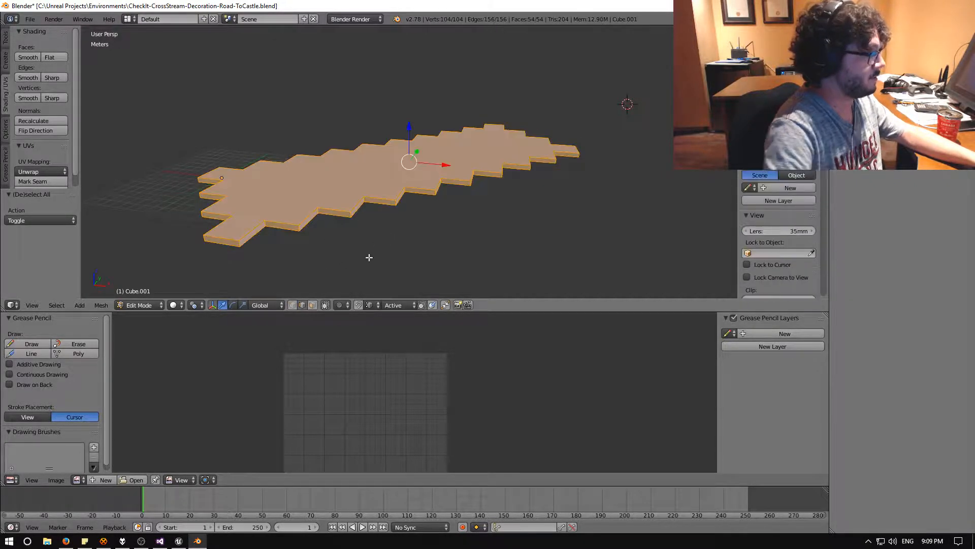
pyautogui.moveTo(369, 257); pyautogui.dragTo(353, 230, button='middle')
pyautogui.press('space')
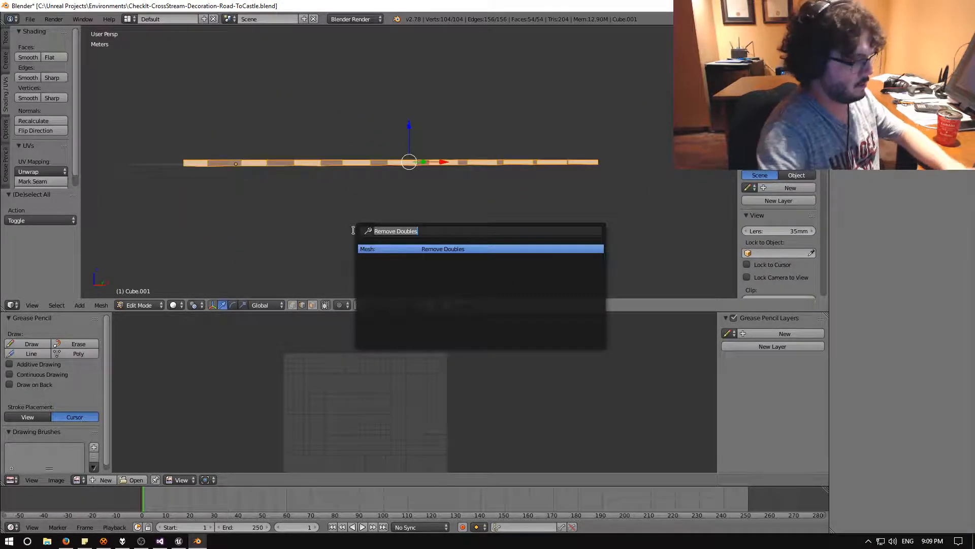
pyautogui.write('mark')
pyautogui.press('Return')
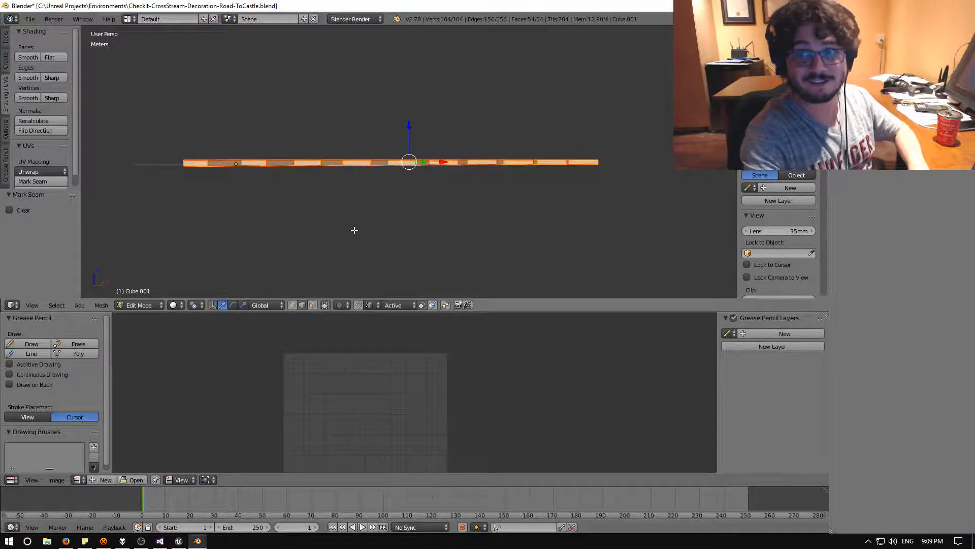
pyautogui.moveTo(355, 229); pyautogui.dragTo(349, 221, button='middle')
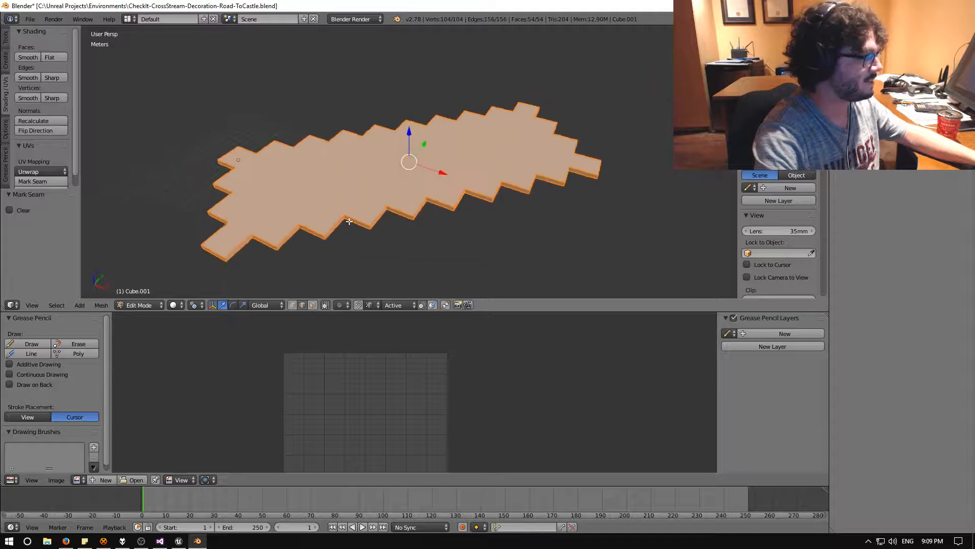
pyautogui.press('a')
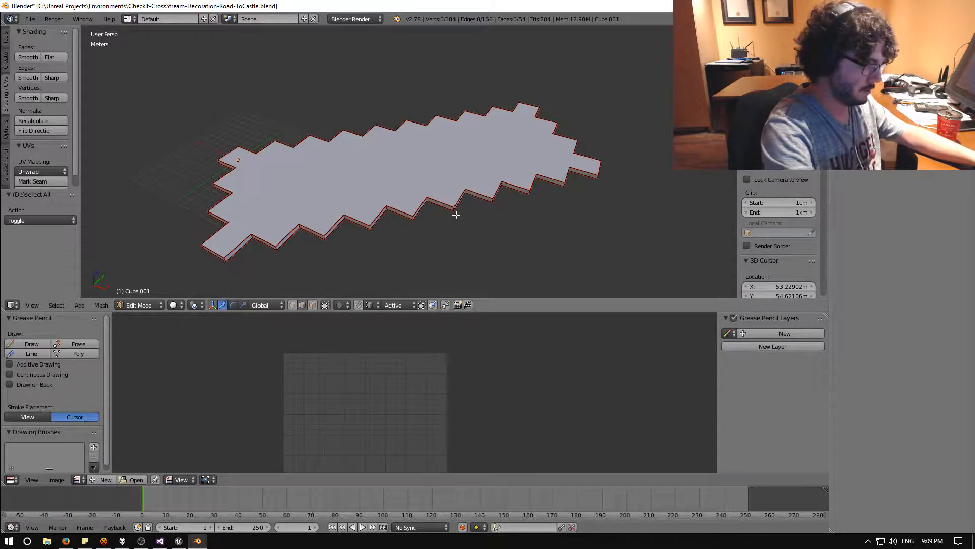
pyautogui.press('a')
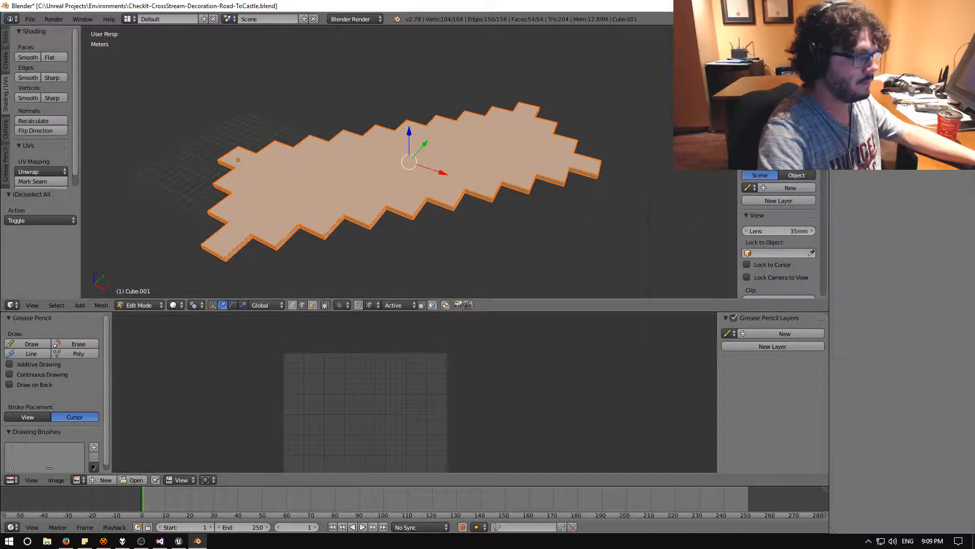
# Step: Add a Triangulate modifier with Shortest Diagonal and Beauty methods, apply it in Object Mode, and return the road mesh to Edit Mode
pyautogui.click(864, 156)
pyautogui.click(785, 337)
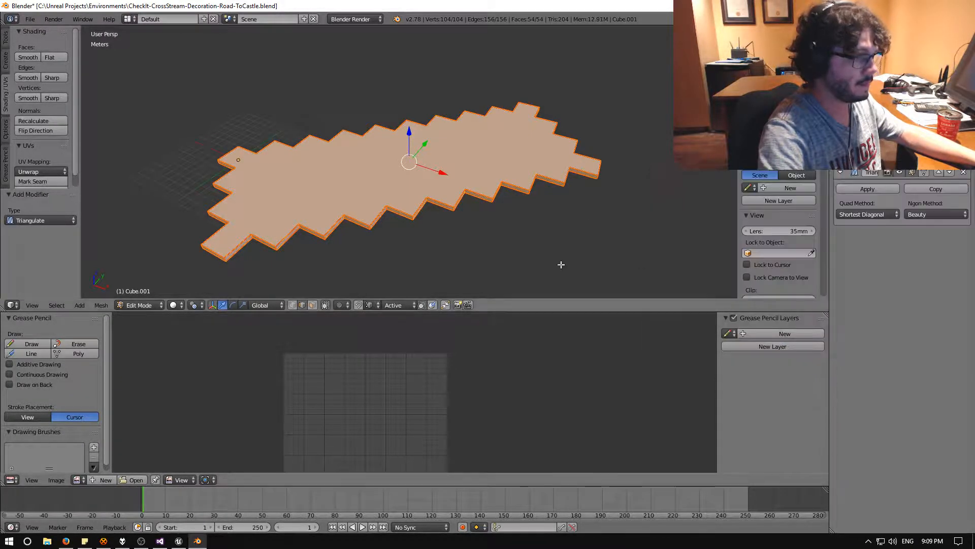
pyautogui.click(148, 305)
pyautogui.click(153, 299)
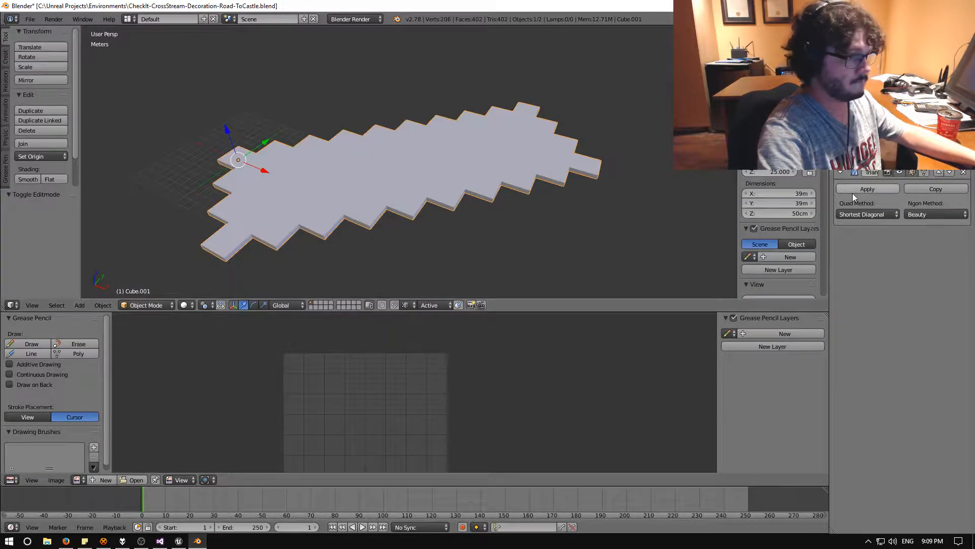
pyautogui.click(867, 189)
pyautogui.click(158, 308)
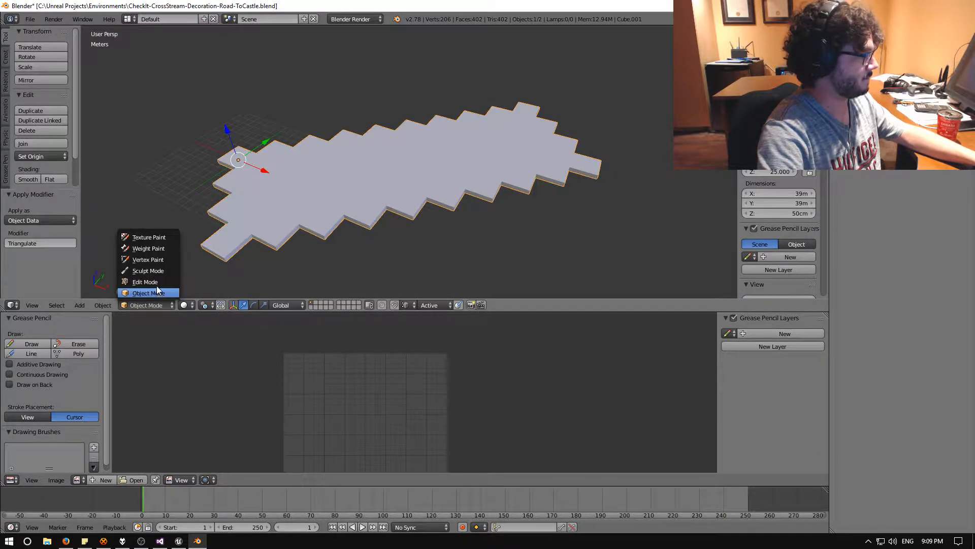
pyautogui.click(156, 282)
pyautogui.moveTo(327, 234); pyautogui.dragTo(253, 97, button='middle')
# Step: With the whole mesh selected, deselect individual triangular faces around the corner tiles at one end of the road's underside
pyautogui.press('a')
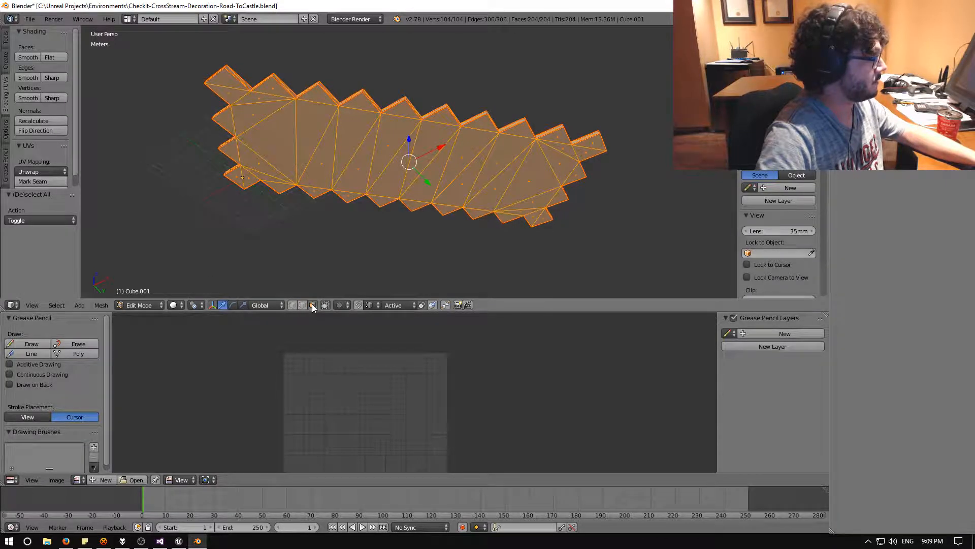
pyautogui.press('a')
pyautogui.keyDown('shift'); pyautogui.rightClick(226, 85); pyautogui.keyUp('shift')
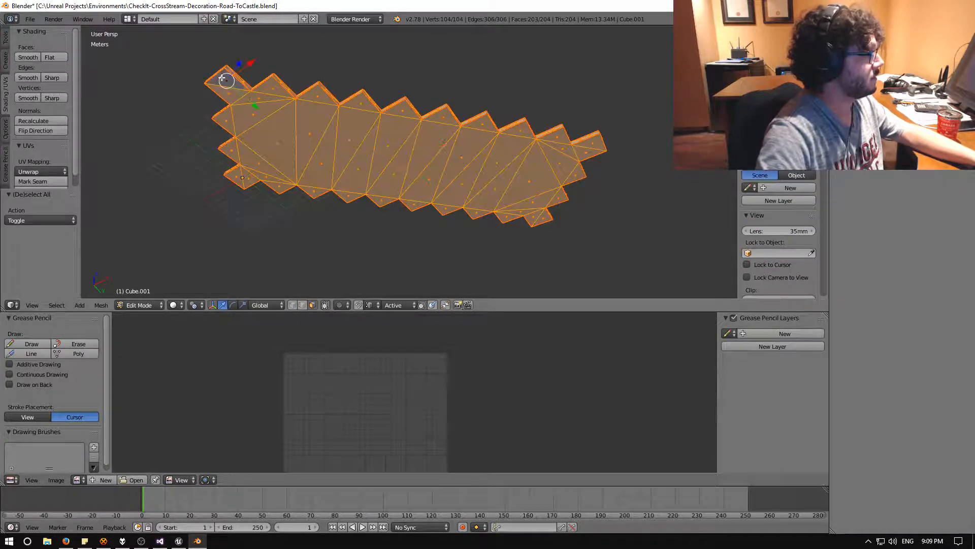
pyautogui.keyDown('shift'); pyautogui.rightClick(229, 92); pyautogui.keyUp('shift')
pyautogui.keyDown('shift'); pyautogui.rightClick(258, 99); pyautogui.keyUp('shift')
pyautogui.keyDown('shift'); pyautogui.rightClick(272, 91); pyautogui.keyUp('shift')
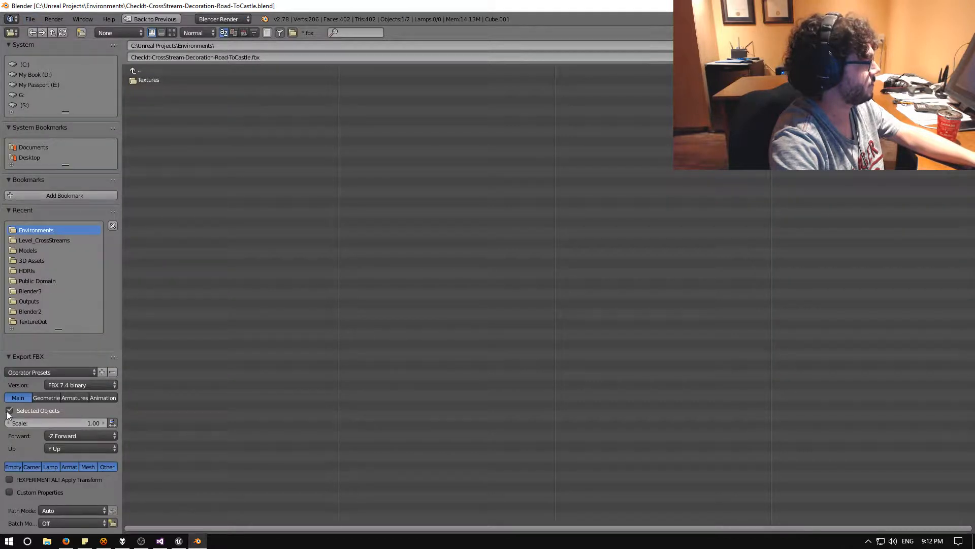
# Step: Set the FBX export destination to the CheckIt 4.16 project's Content\Meshes\Level_CrossStreams folder
pyautogui.click(158, 70)
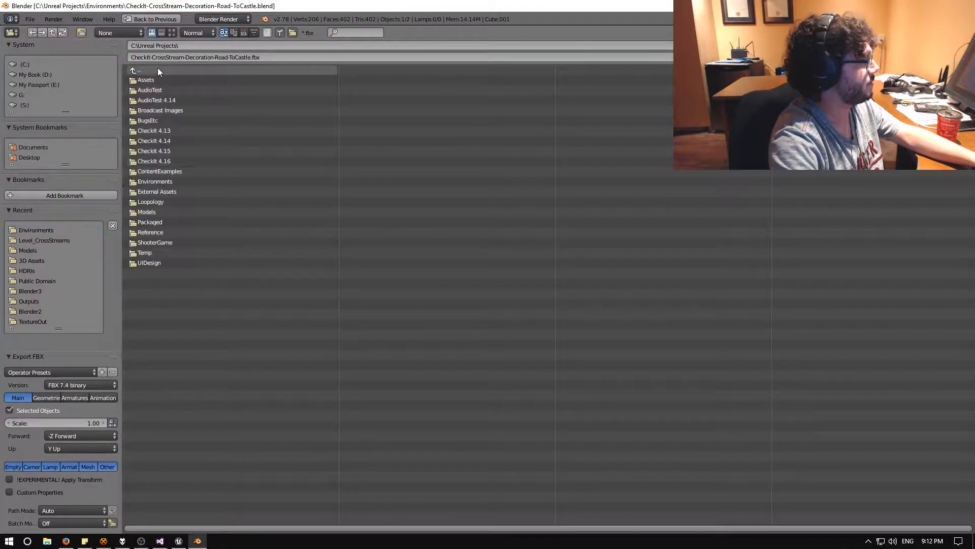
pyautogui.click(172, 161)
pyautogui.click(144, 110)
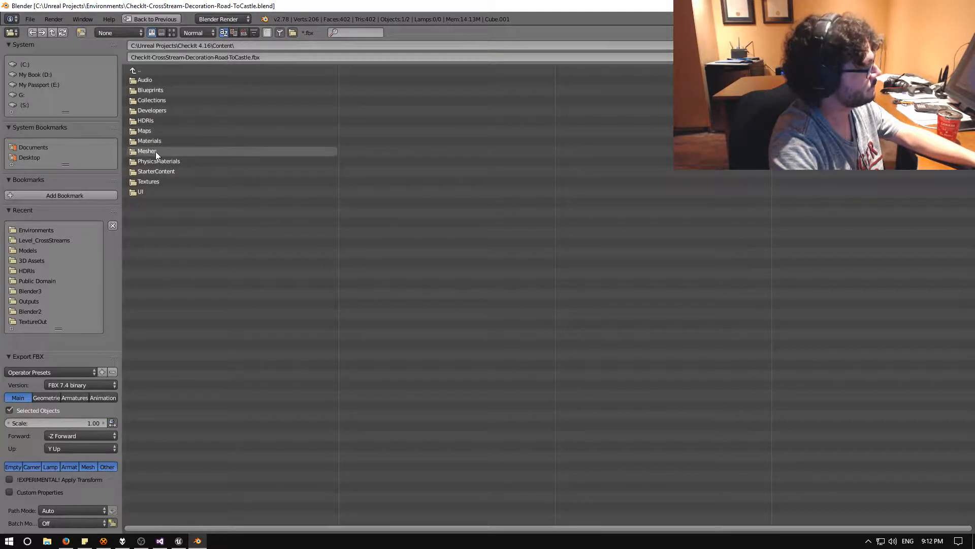
pyautogui.click(155, 151)
pyautogui.click(154, 91)
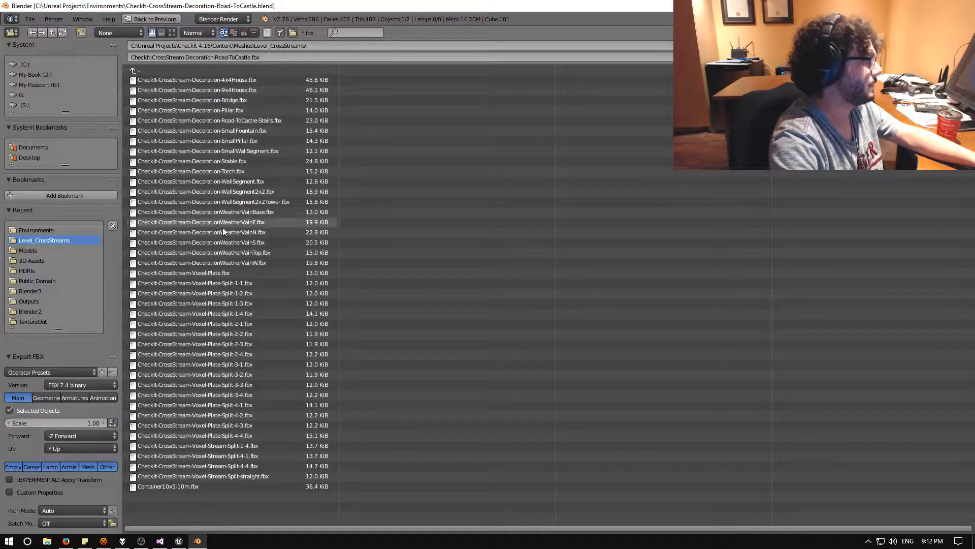
# Step: Name the export CheckIt-CrossStream-Decoration-Road-ToCastle-WeatherSide.fbx based on the Stairs file's name, export it, and switch to Unreal Editor
pyautogui.click(248, 121)
pyautogui.press('Delete')
pyautogui.press('Delete')
pyautogui.press('Delete')
pyautogui.press('Delete')
pyautogui.press('Delete')
pyautogui.press('Delete')
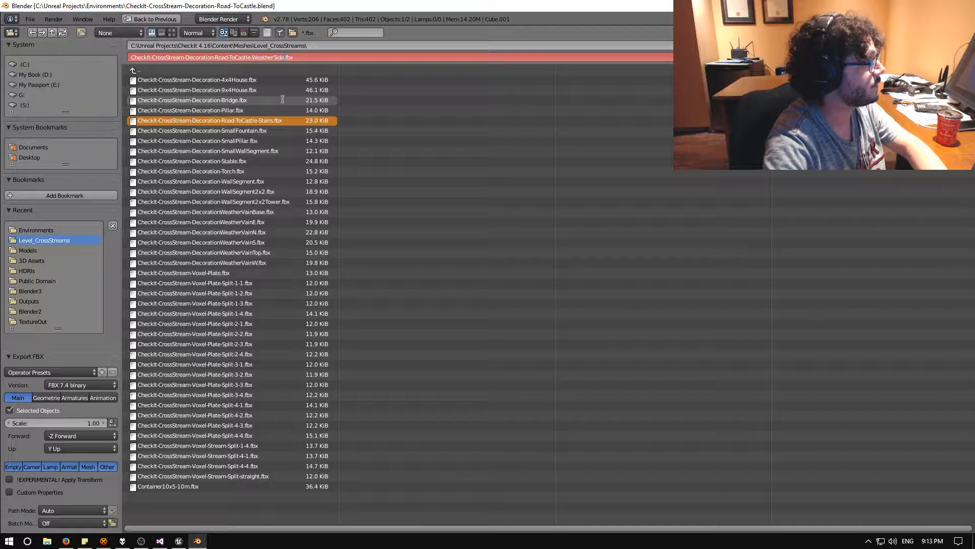
pyautogui.press('Return')
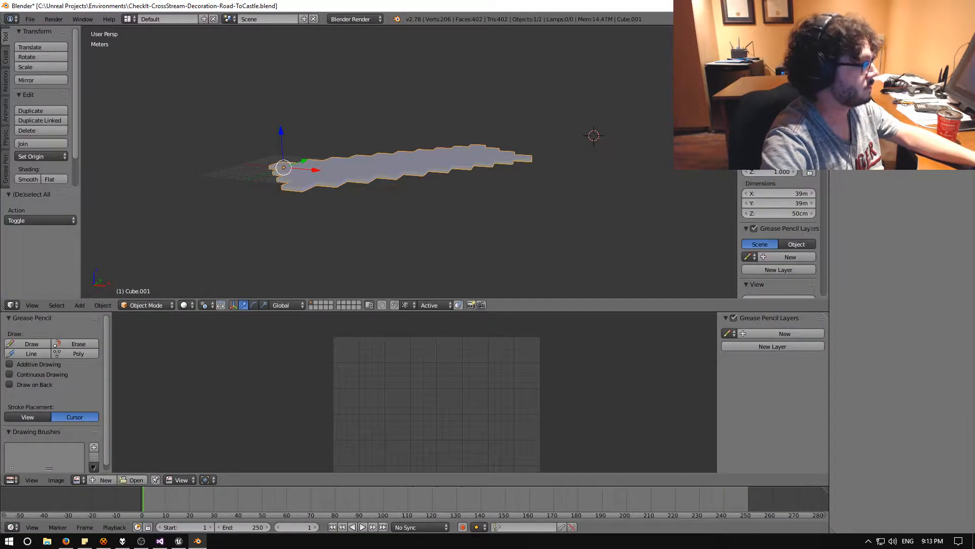
pyautogui.click(174, 546)
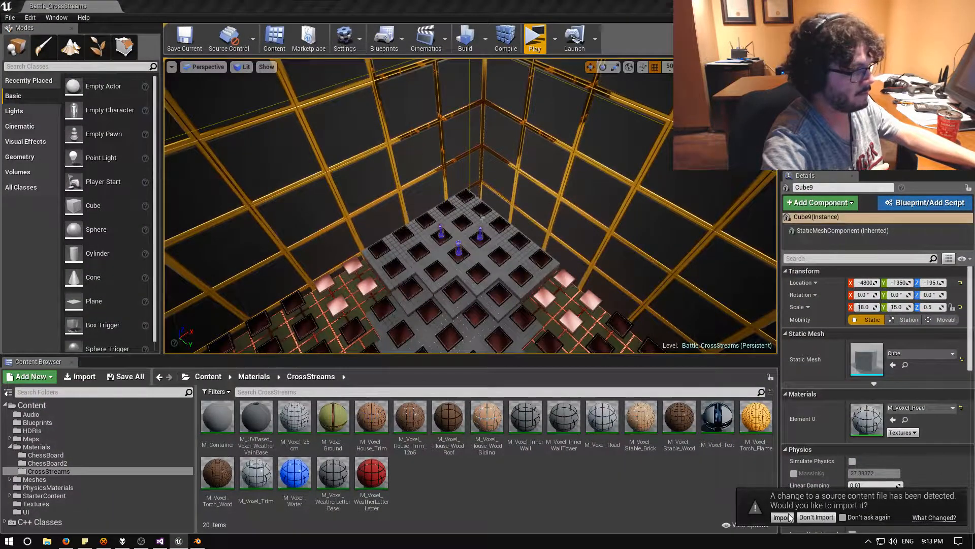
# Step: Import the detected road FBX with the existing import options, dismiss the message log, and open the Meshes/Level_CrossStreams folder
pyautogui.click(783, 517)
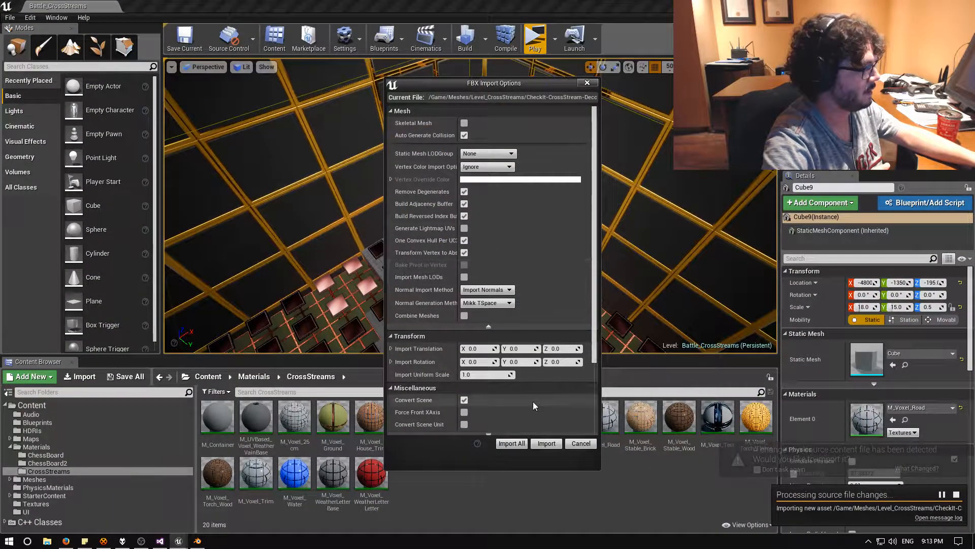
pyautogui.click(510, 443)
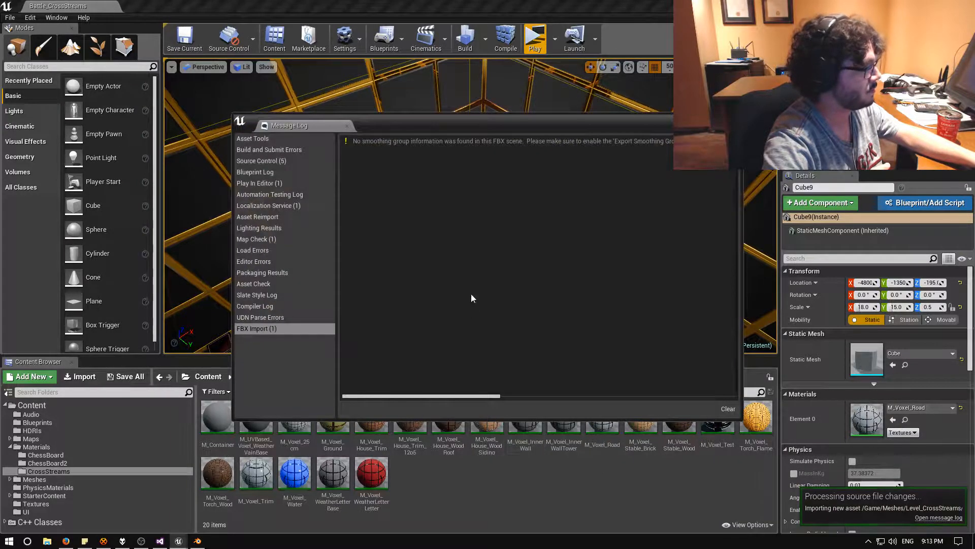
pyautogui.click(736, 119)
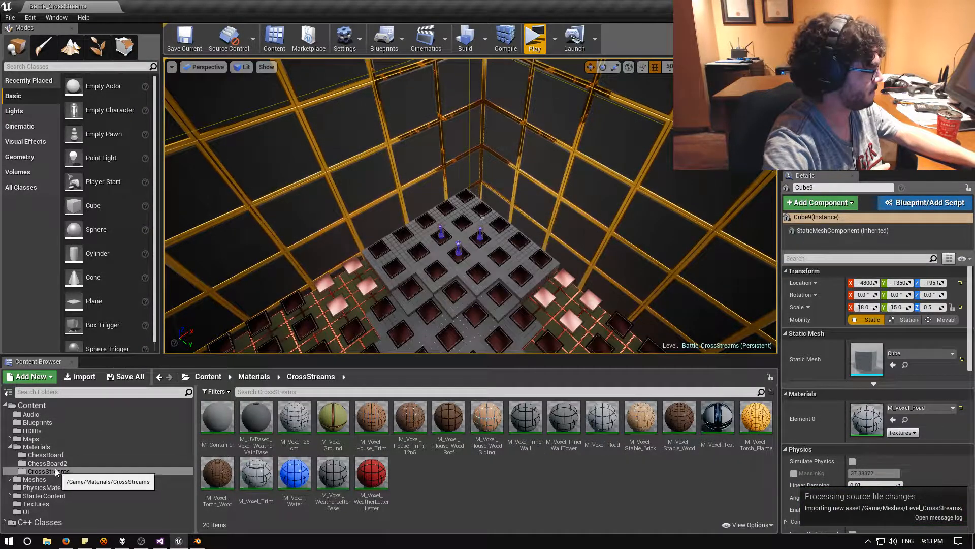
pyautogui.click(33, 479)
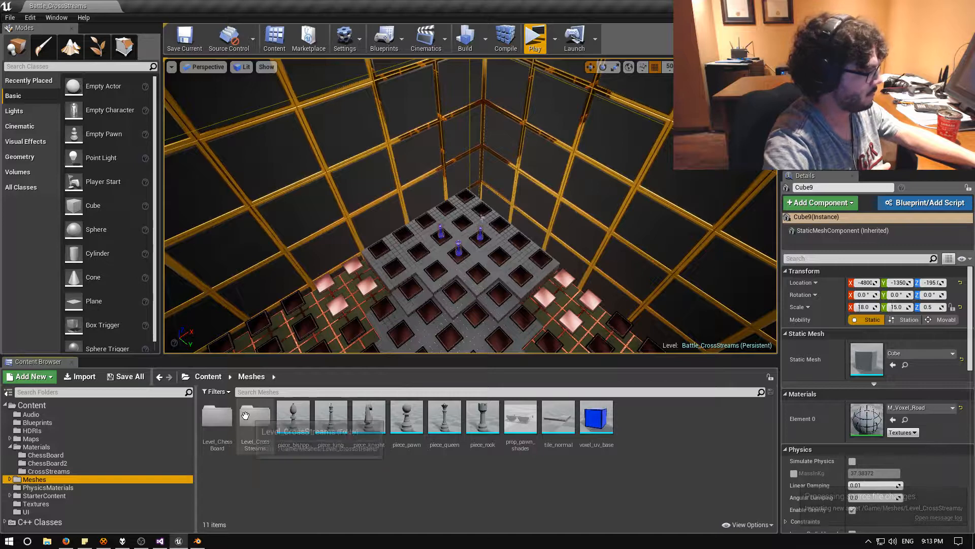
pyautogui.doubleClick(245, 416)
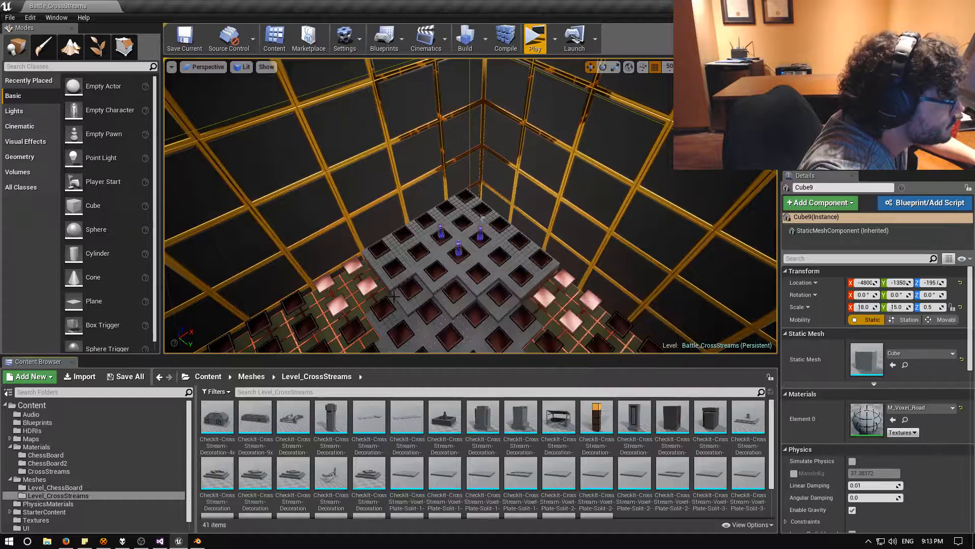
# Step: Place the Road-ToCastle-WeatherSide mesh in the level and move it near the castle road at about X 2800, Y -3900, Z -200
pyautogui.moveTo(401, 429); pyautogui.dragTo(343, 330)
pyautogui.moveTo(350, 325); pyautogui.dragTo(254, 330, button='right')
pyautogui.moveTo(635, 278); pyautogui.dragTo(423, 259)
pyautogui.press('w')
pyautogui.moveTo(346, 280); pyautogui.dragTo(391, 325, button='right')
pyautogui.press('w')
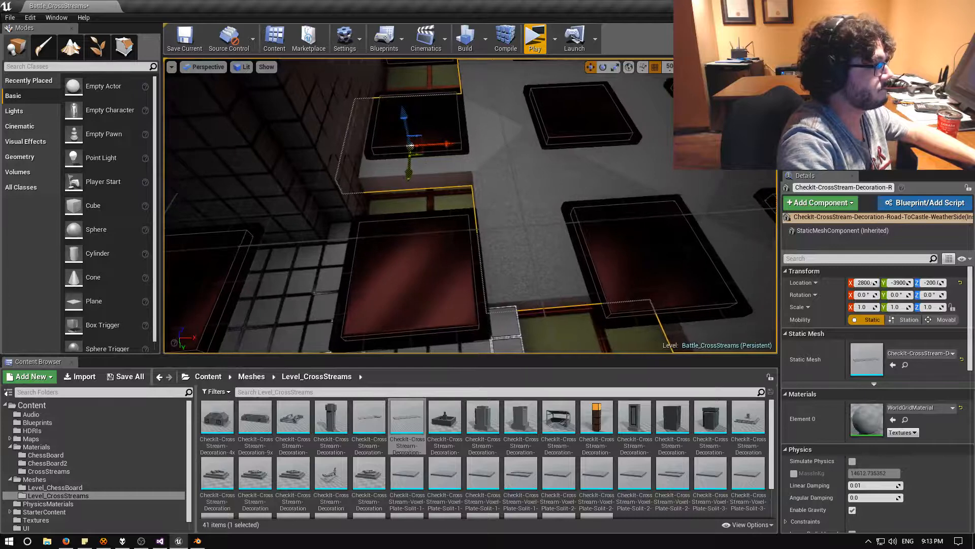
# Step: Align the road mesh with the floor tiles by moving it to X 2850, Y -3750
pyautogui.moveTo(458, 143); pyautogui.dragTo(473, 141)
pyautogui.moveTo(431, 170); pyautogui.dragTo(430, 222)
pyautogui.press('w')
pyautogui.moveTo(430, 221); pyautogui.dragTo(427, 200, button='right')
pyautogui.press('s')
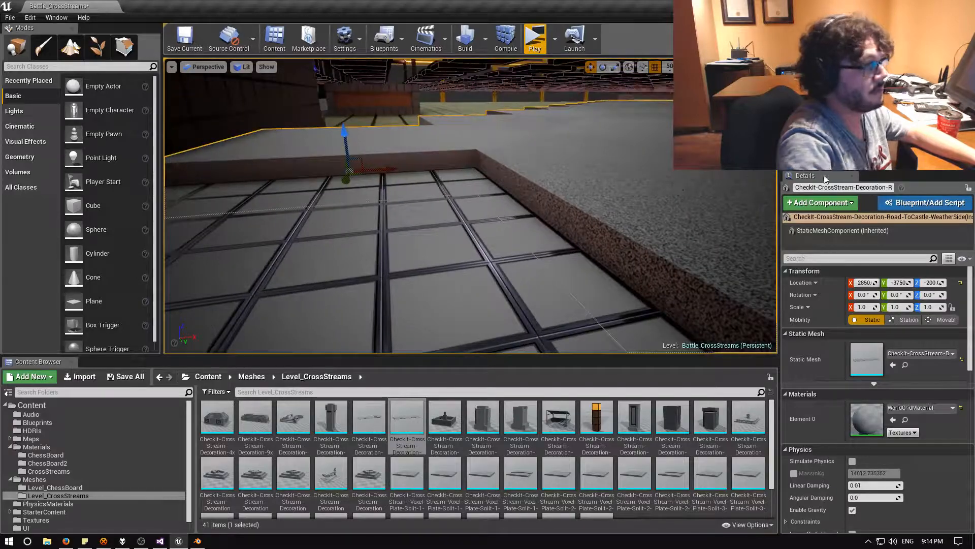
# Step: Set the road mesh's Z location to -220 and check its height against the surrounding tiles
pyautogui.click(933, 282)
pyautogui.press('BackSpace')
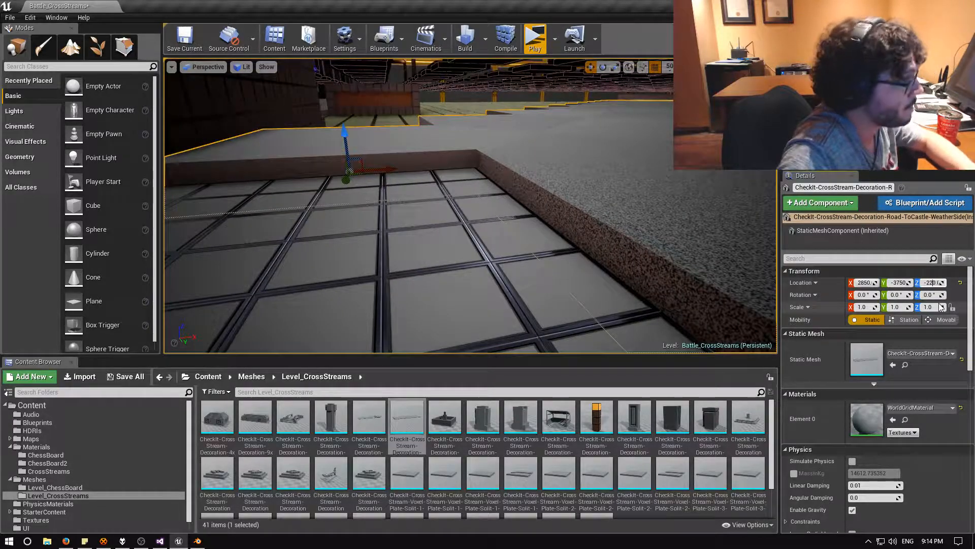
pyautogui.write('2')
pyautogui.press('Return')
pyautogui.moveTo(546, 294); pyautogui.dragTo(676, 292, button='right')
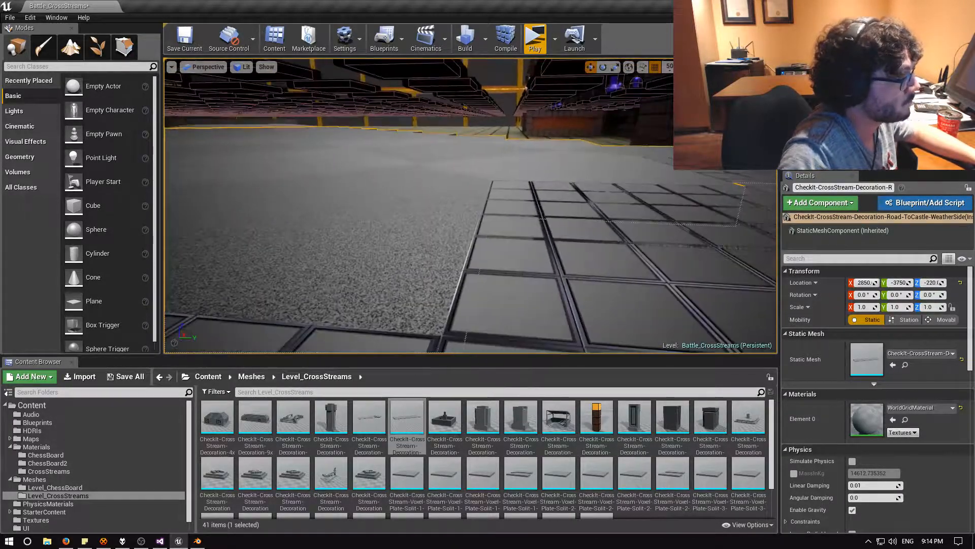
pyautogui.press('w')
pyautogui.moveTo(470, 206); pyautogui.dragTo(406, 254, button='right')
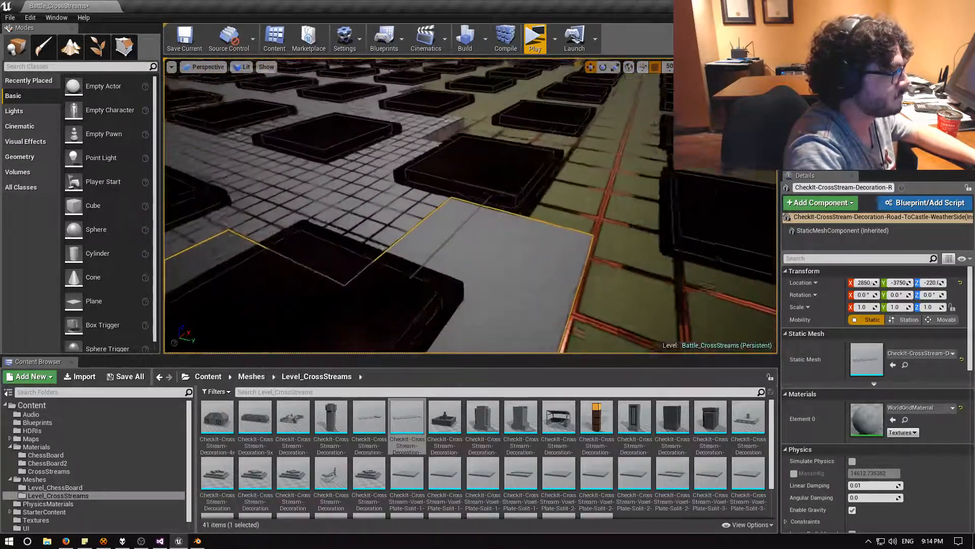
# Step: Assign the M_Voxel_Road material to the road mesh's Element 0 and deselect the mesh
pyautogui.press('s')
pyautogui.moveTo(407, 254); pyautogui.dragTo(284, 244, button='right')
pyautogui.click(913, 407)
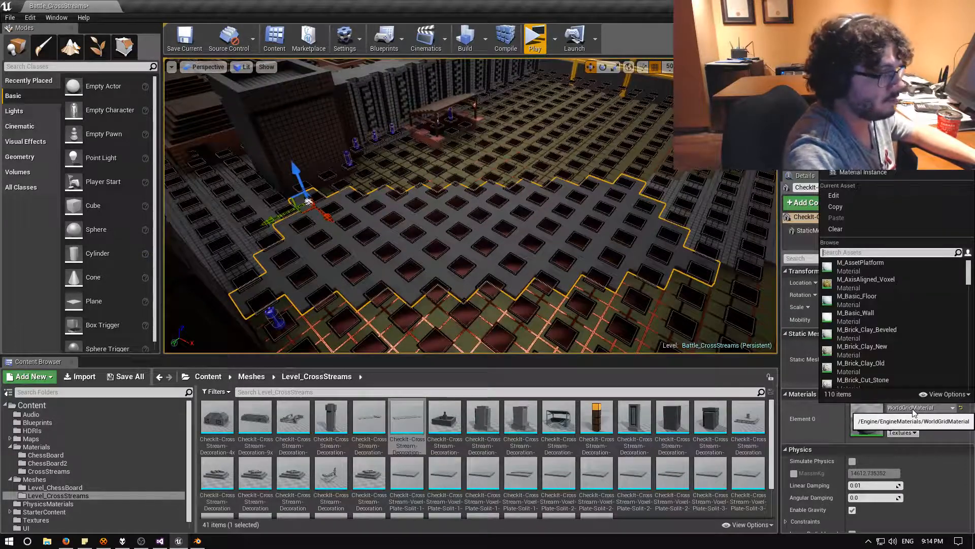
pyautogui.write('road')
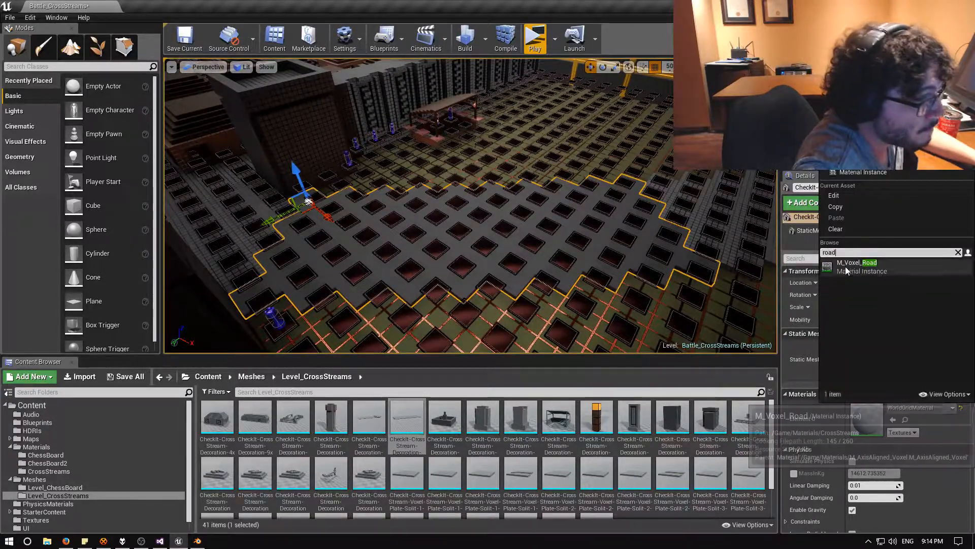
pyautogui.click(856, 264)
pyautogui.moveTo(508, 213); pyautogui.dragTo(325, 208, button='right')
pyautogui.moveTo(522, 263); pyautogui.dragTo(630, 263, button='right')
pyautogui.press('Escape')
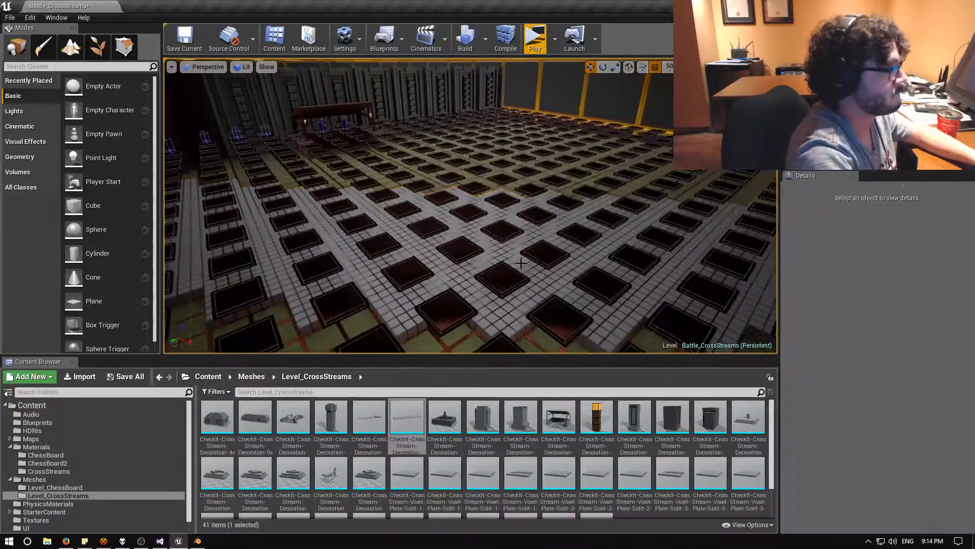
# Step: Survey the whole level in the editor viewport, from the new road across the castle walls to the far corner
pyautogui.moveTo(470, 208); pyautogui.dragTo(518, 239, button='right')
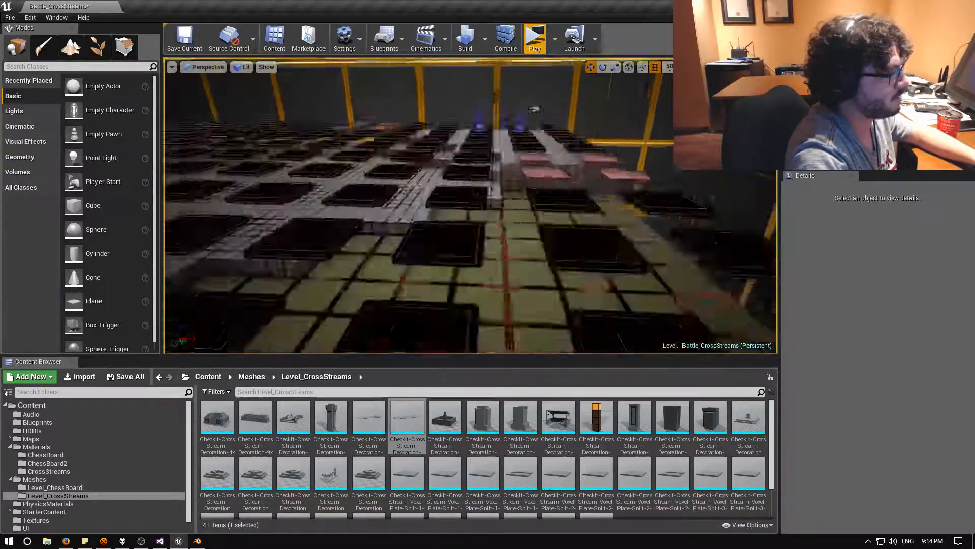
pyautogui.moveTo(518, 239); pyautogui.dragTo(453, 216, button='right')
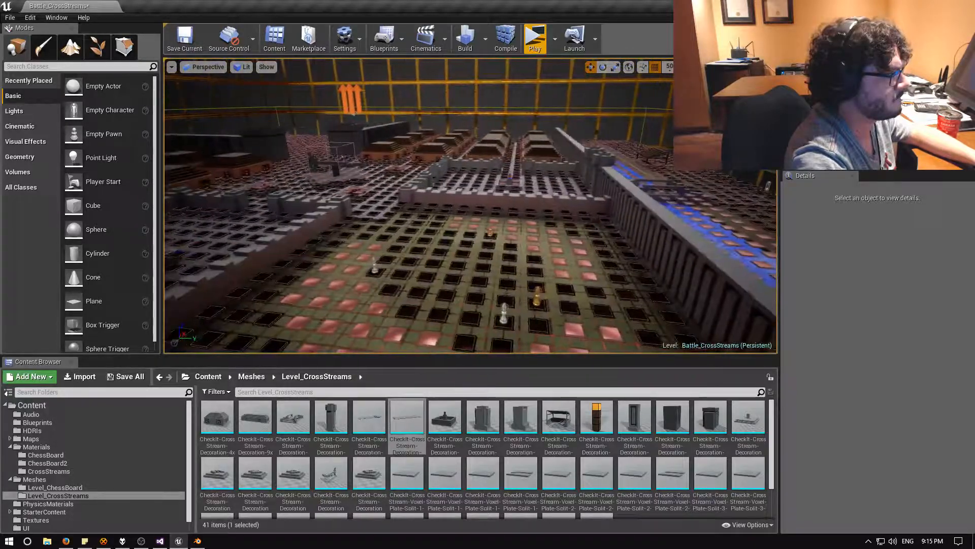
pyautogui.moveTo(452, 216); pyautogui.dragTo(417, 226, button='right')
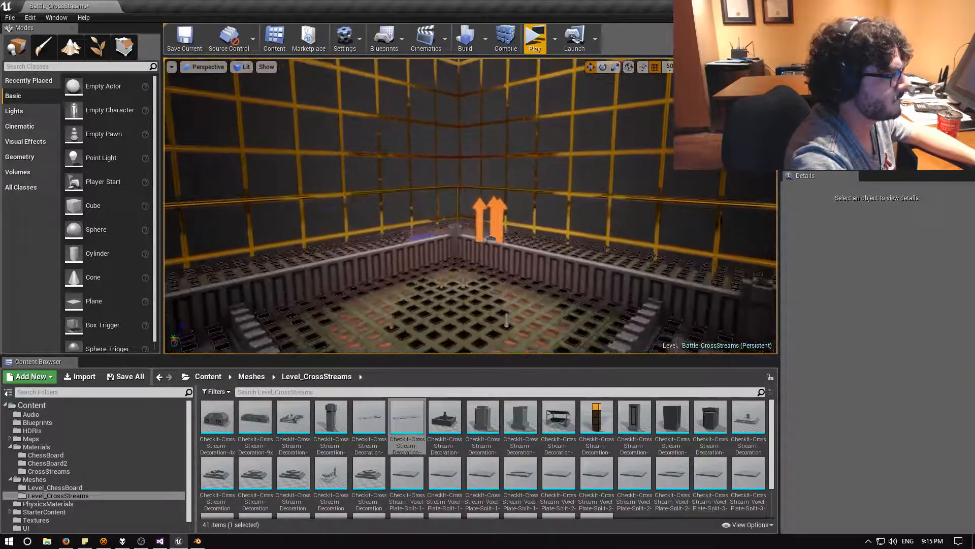
pyautogui.moveTo(417, 226); pyautogui.dragTo(213, 228, button='right')
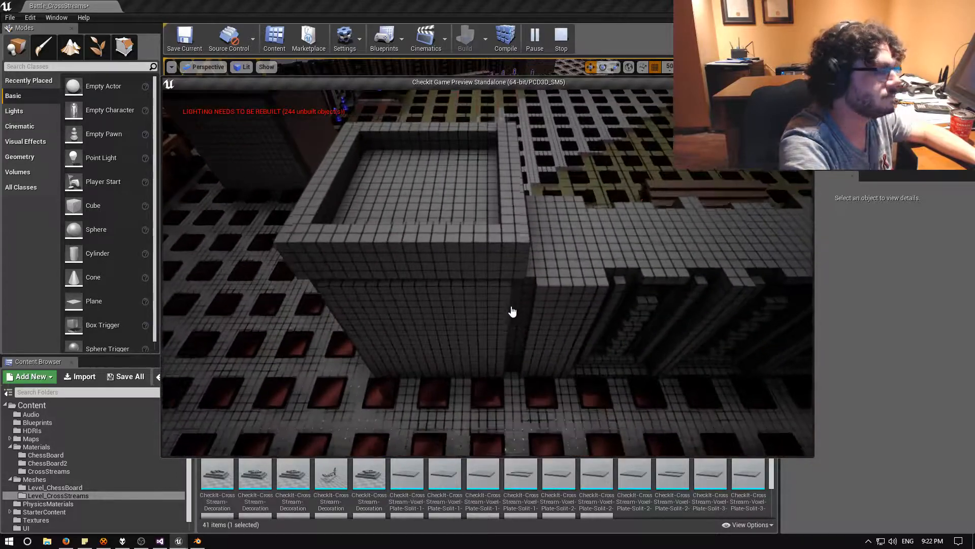
# Step: In the standalone game preview, examine the castle road, the weather vane plaza, the fountain courtyard and the bridge over the water
pyautogui.press('w')
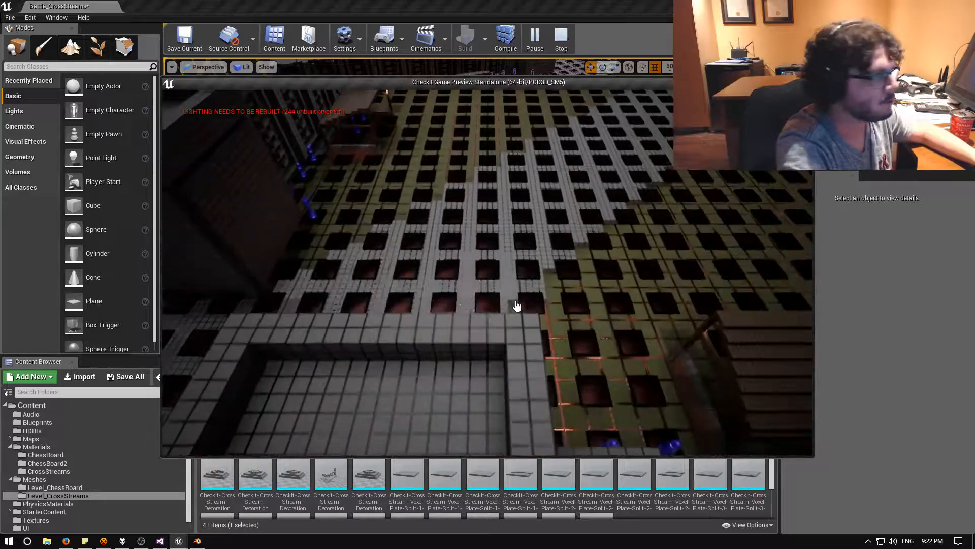
pyautogui.press('e')
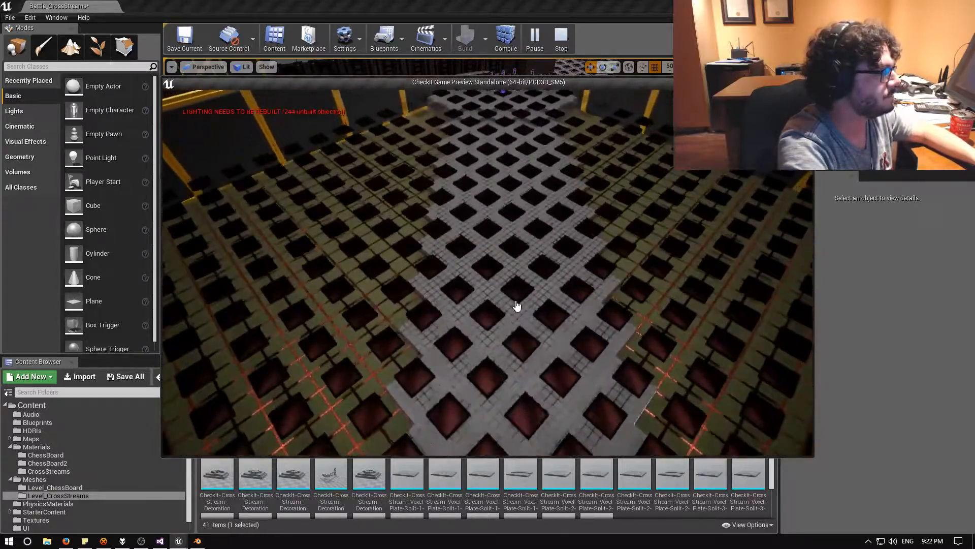
pyautogui.press('w')
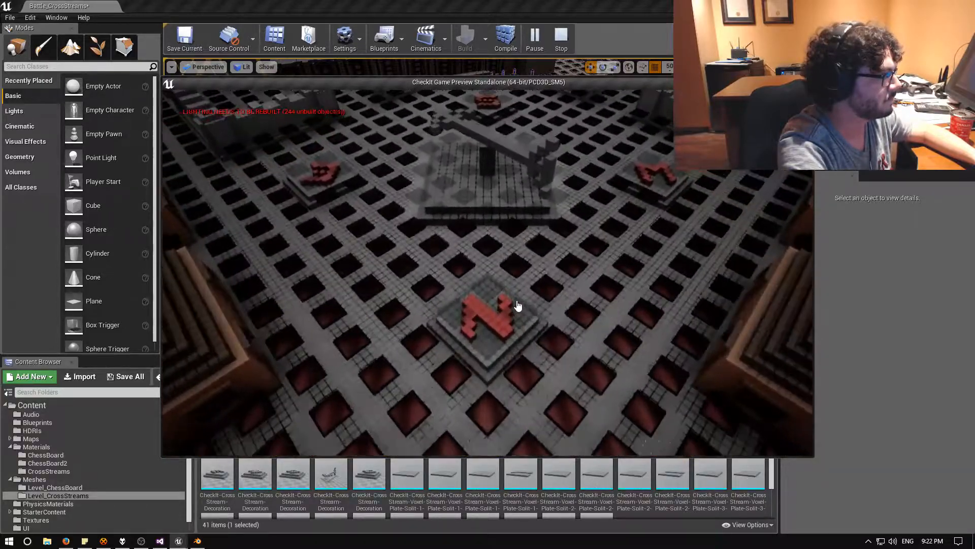
pyautogui.press('s')
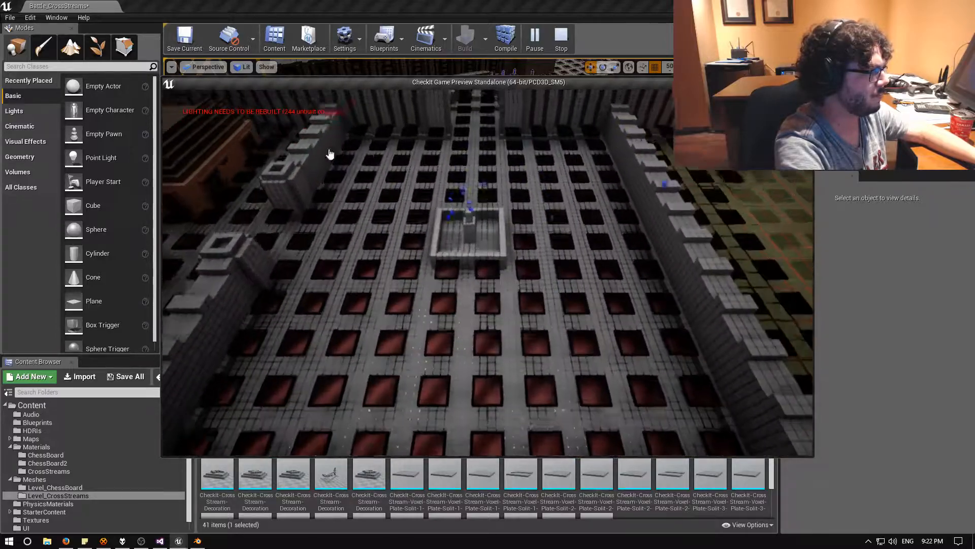
pyautogui.press('w')
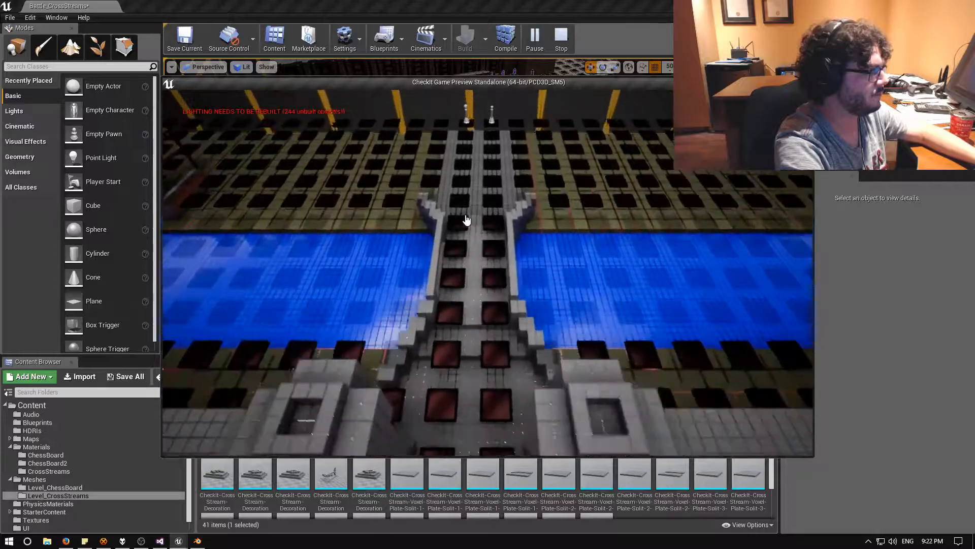
pyautogui.press('e')
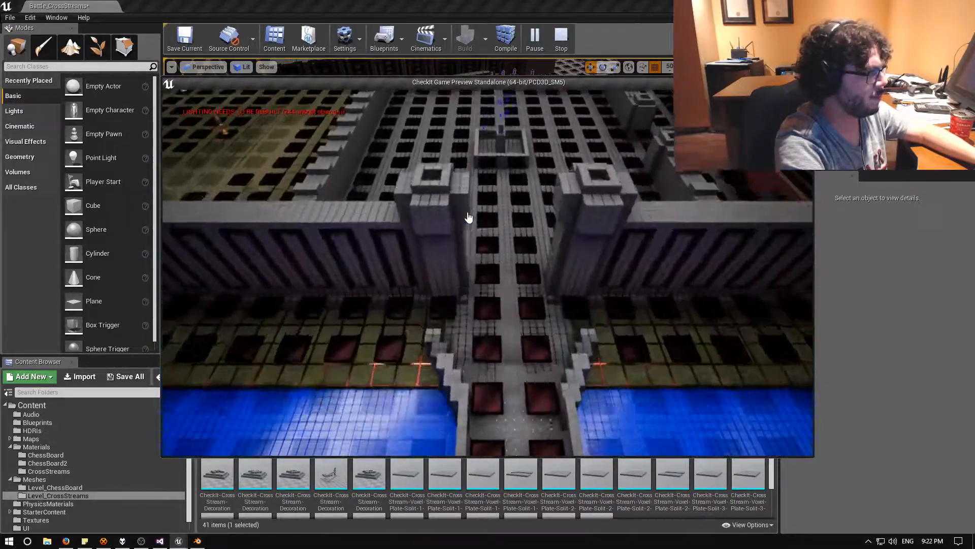
# Step: Examine the courtyard's dividing walls and the river bridge in the game preview, and return to the weather vane plaza
pyautogui.press('w')
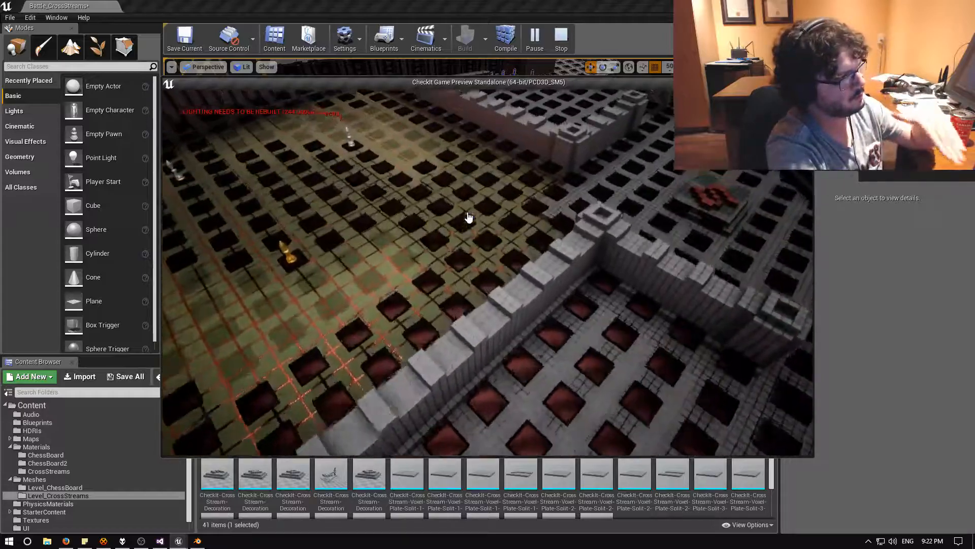
pyautogui.press('w')
pyautogui.press('q')
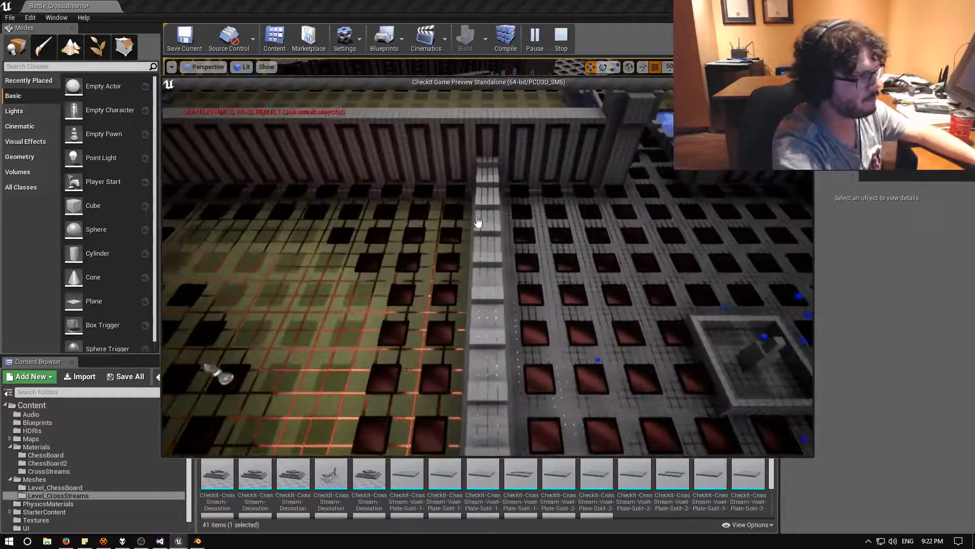
pyautogui.press('e')
pyautogui.press('e')
pyautogui.press('w')
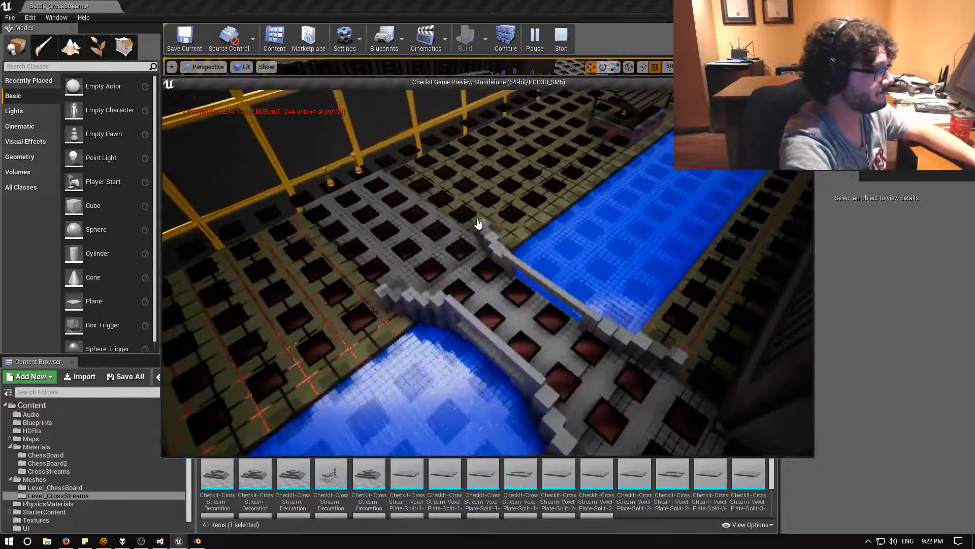
pyautogui.press('w')
pyautogui.press('e')
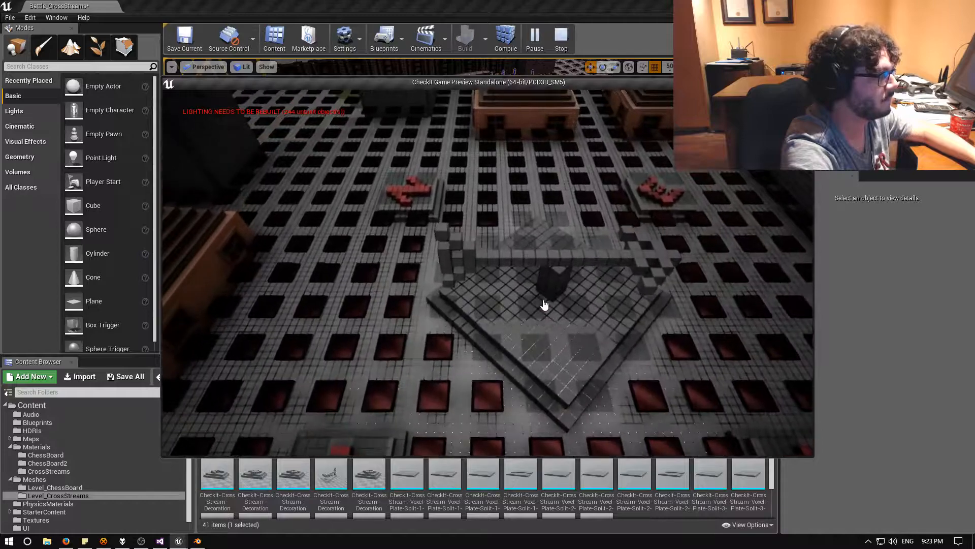
# Step: Inspect the weather vane's arm and post up close in the game preview, and return to the wide view
pyautogui.scroll(8, 545, 305)
pyautogui.press('d')
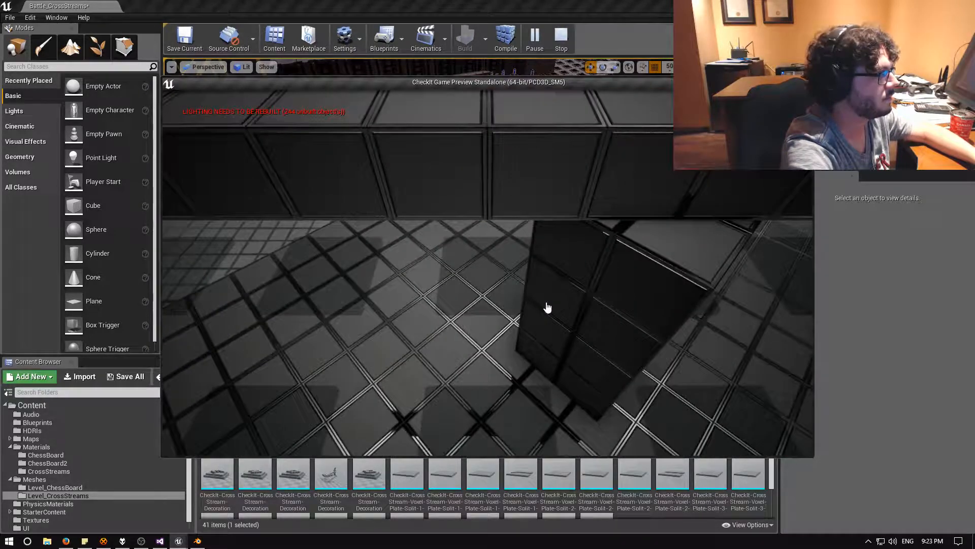
pyautogui.press('e')
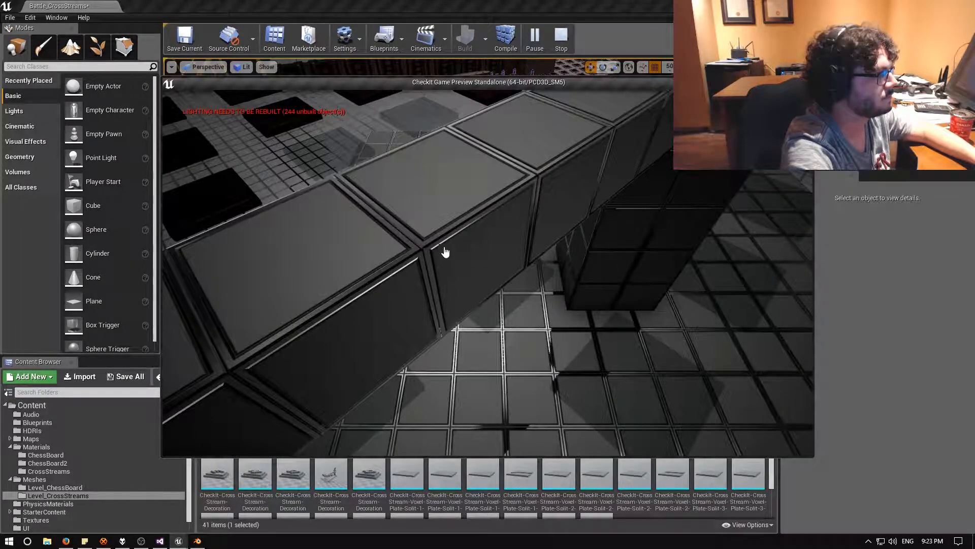
pyautogui.scroll(-8, 433, 264)
pyautogui.press('e')
# Step: Examine the rows of stepped-roof houses, the plaza's compass letters and the river's edge in the game preview
pyautogui.press('w')
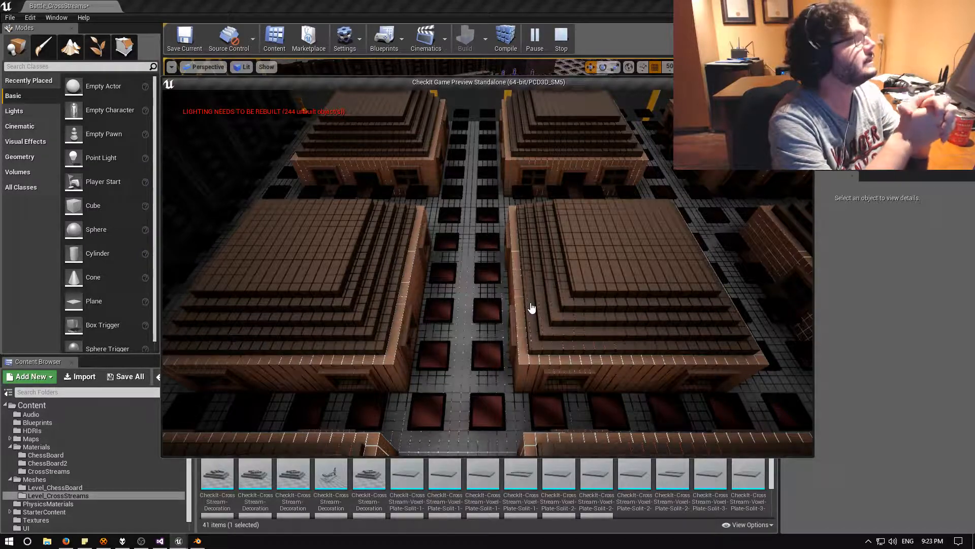
pyautogui.moveTo(531, 308); pyautogui.dragTo(516, 326, button='right')
pyautogui.press('q')
pyautogui.press('w')
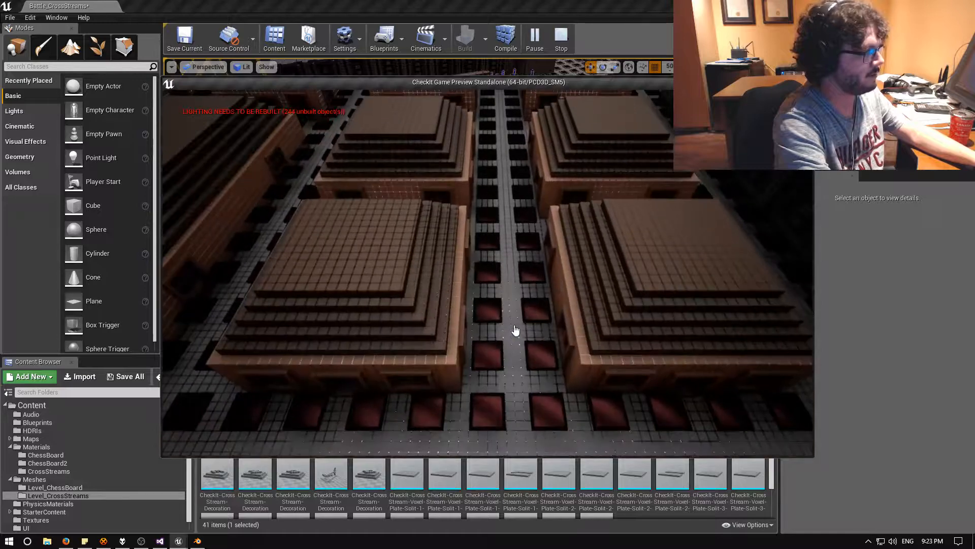
pyautogui.press('w')
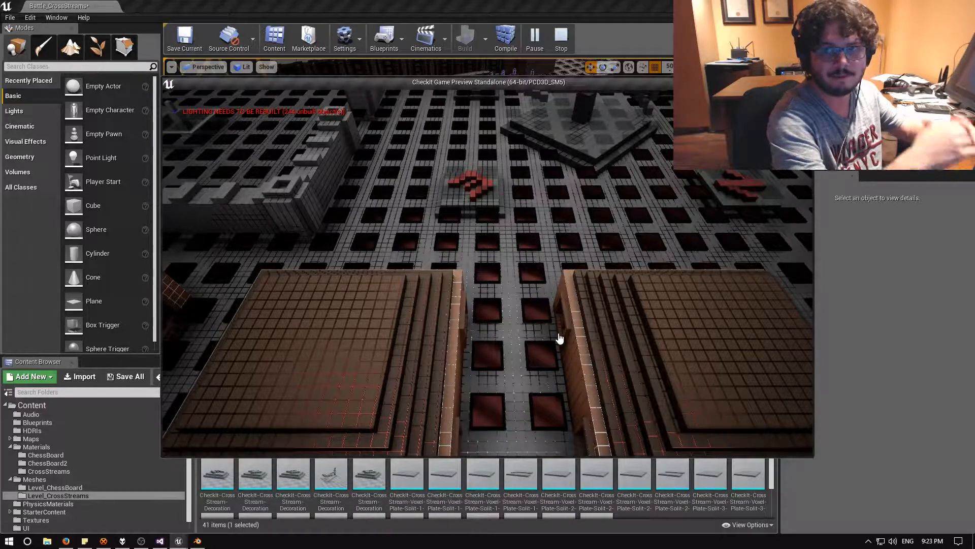
pyautogui.press('w')
pyautogui.press('w')
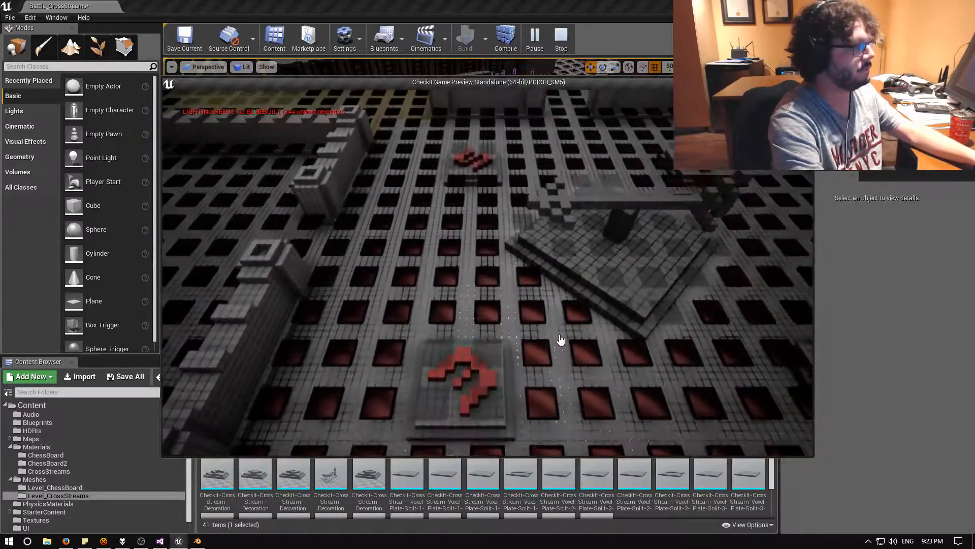
pyautogui.press('d')
pyautogui.press('s')
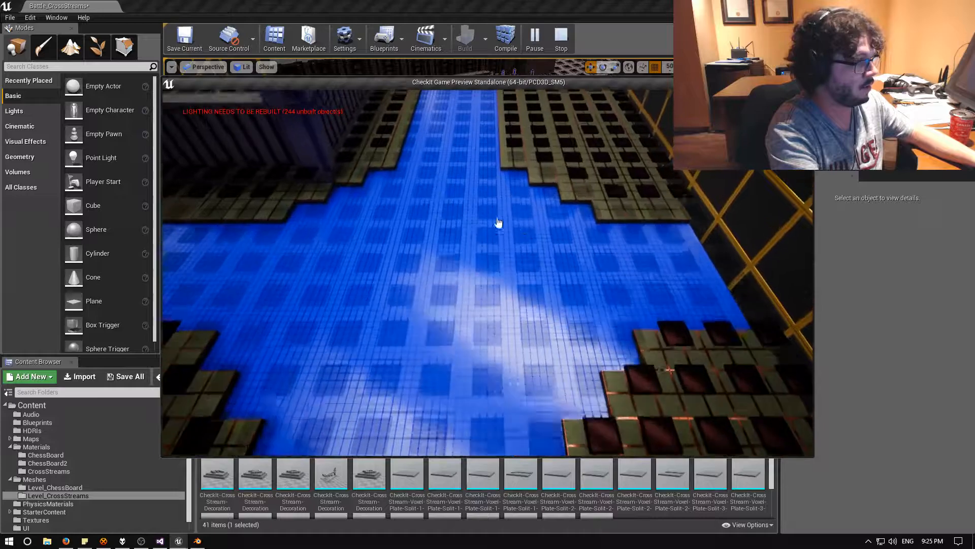
pyautogui.press('s')
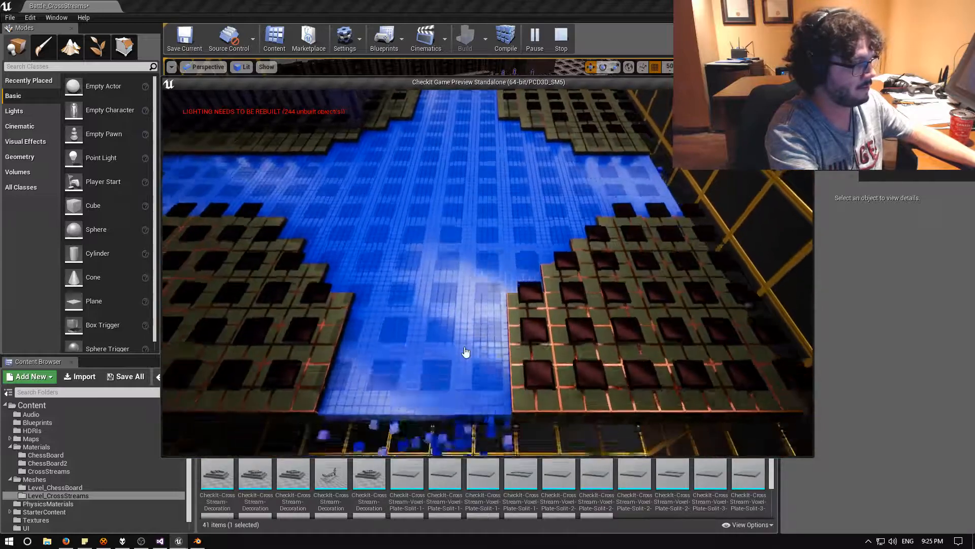
# Step: Examine the river's outer edge with its falling water cubes and the adjoining ground plate corners in the game preview
pyautogui.press('e')
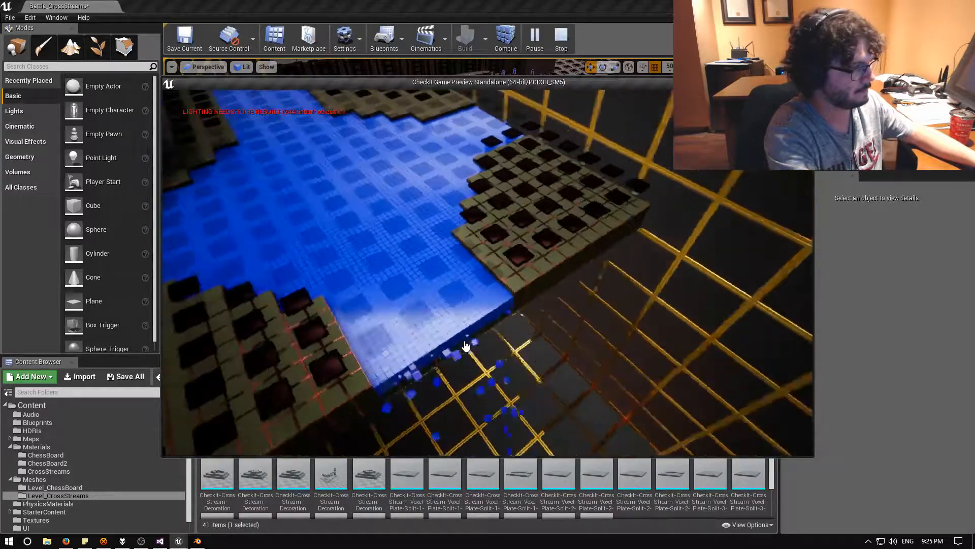
pyautogui.scroll(3, 467, 344)
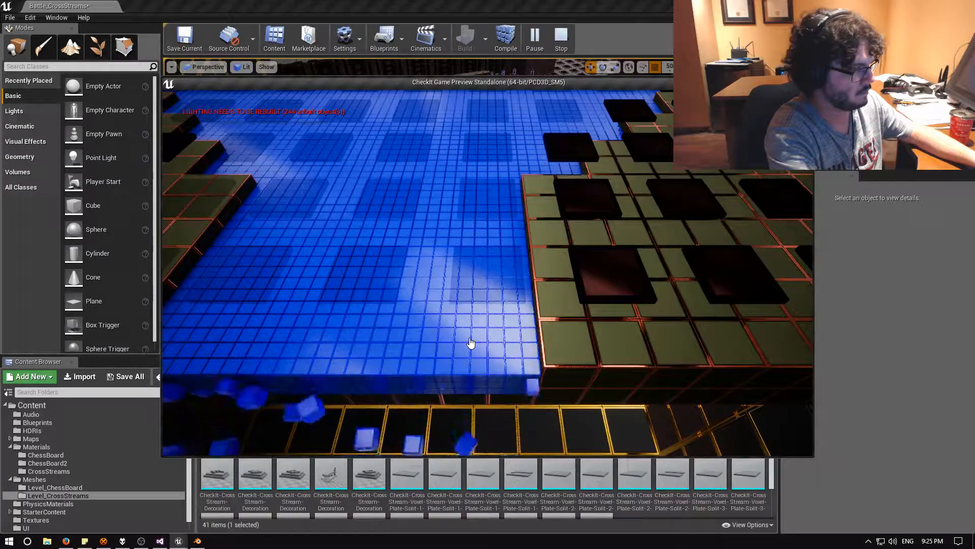
pyautogui.press('e')
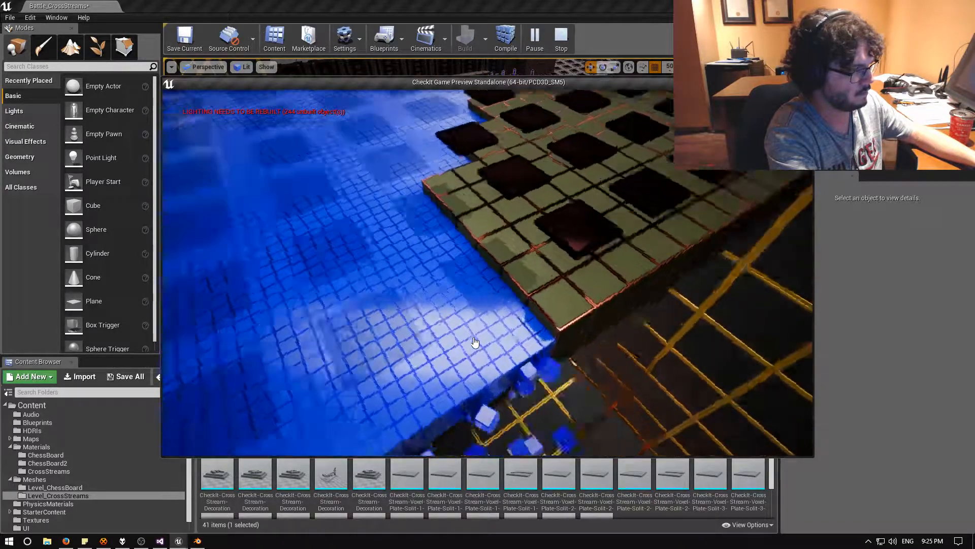
pyautogui.press('d')
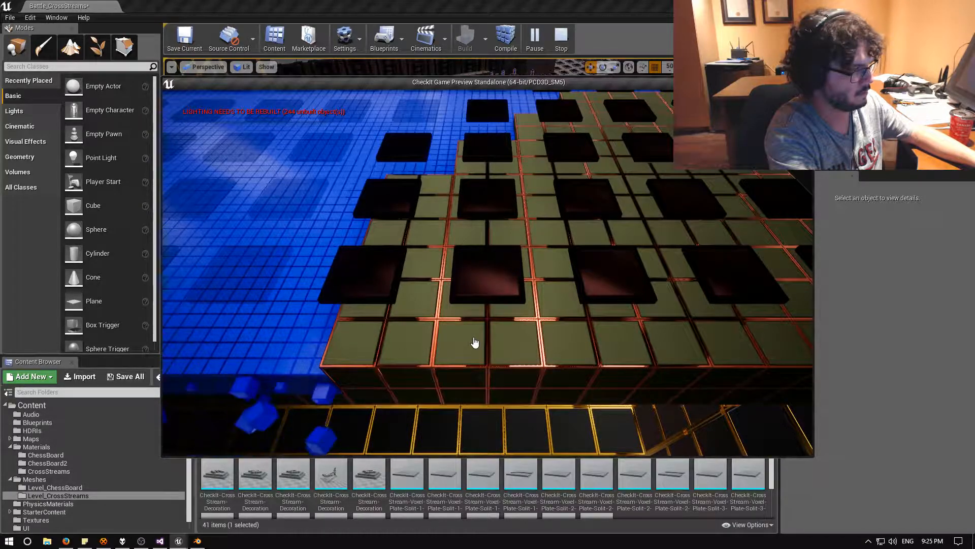
pyautogui.press('d')
pyautogui.press('d')
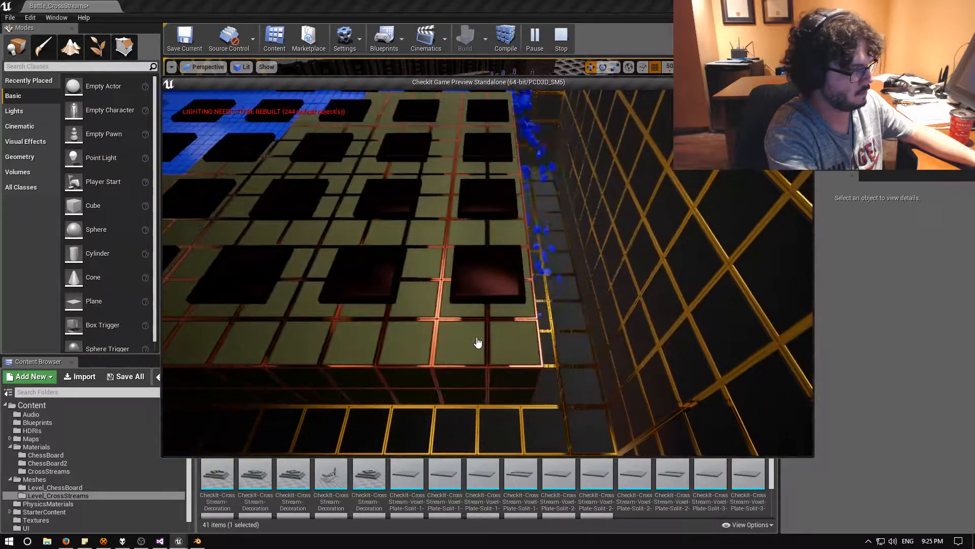
pyautogui.press('e')
pyautogui.press('w')
pyautogui.press('q')
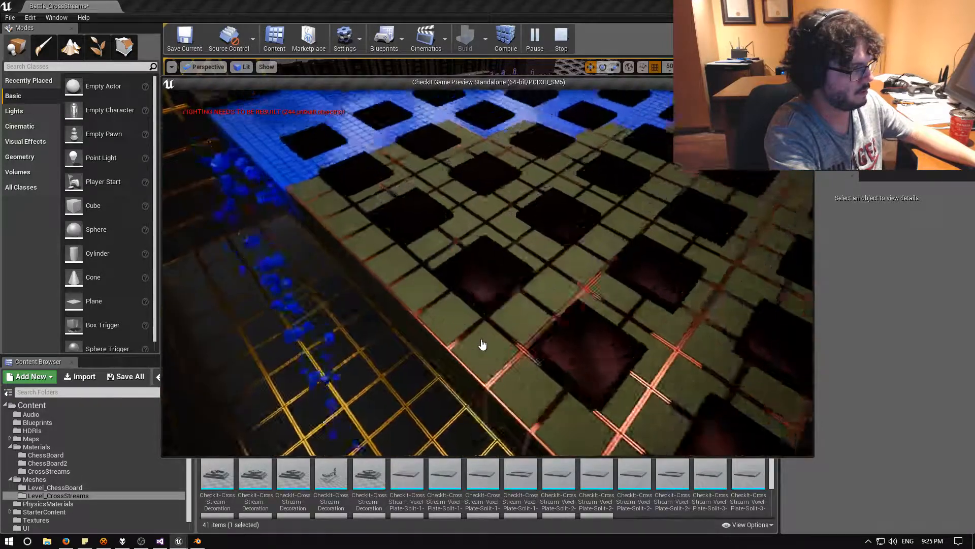
pyautogui.press('a')
pyautogui.press('a')
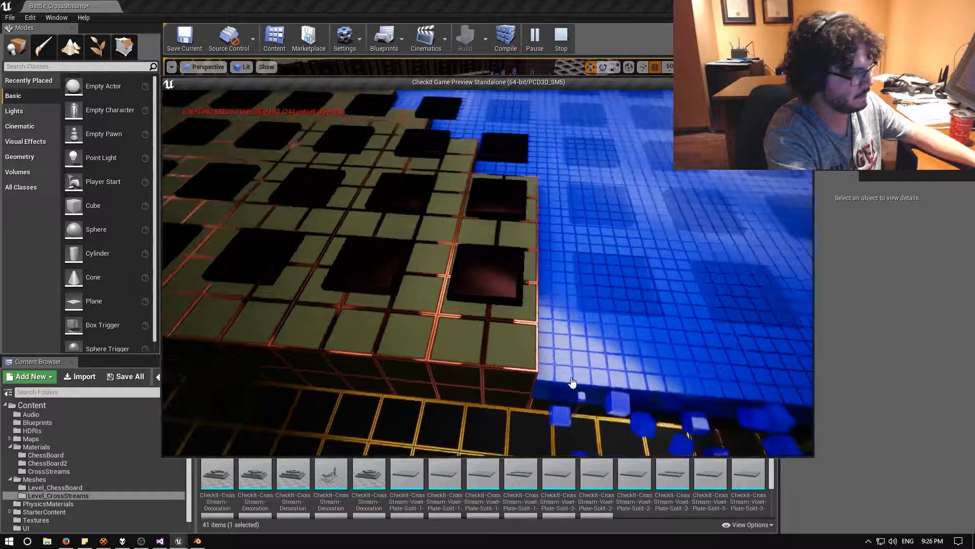
# Step: Examine the ground plates along the outer walls, the bridge, the stable and the river bank in the game preview, and end the preview
pyautogui.scroll(-4, 573, 384)
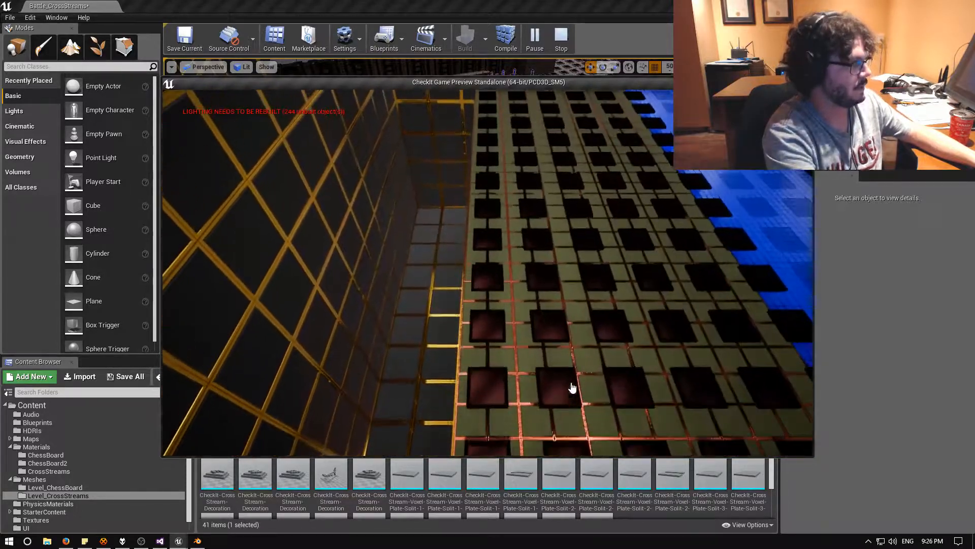
pyautogui.press('w')
pyautogui.scroll(-2, 558, 372)
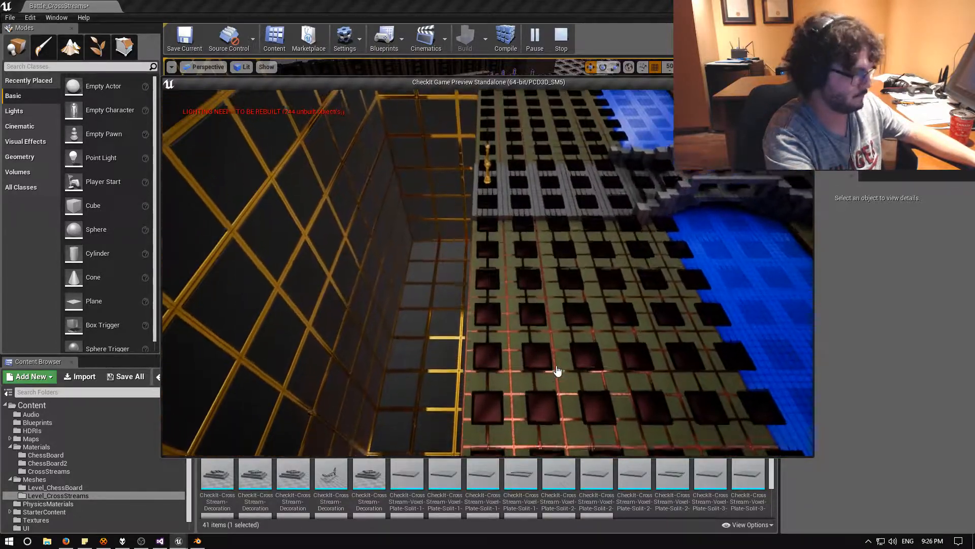
pyautogui.press('w')
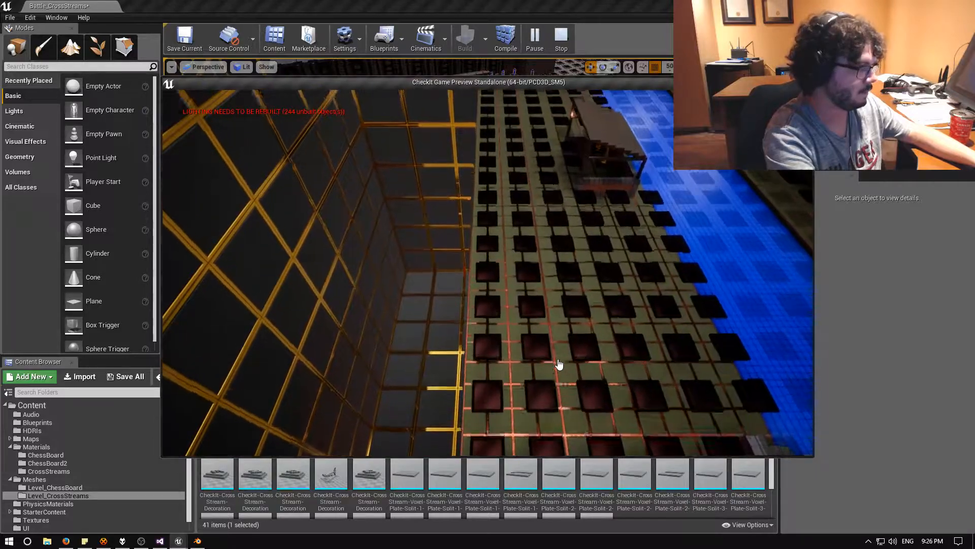
pyautogui.press('w')
pyautogui.press('e')
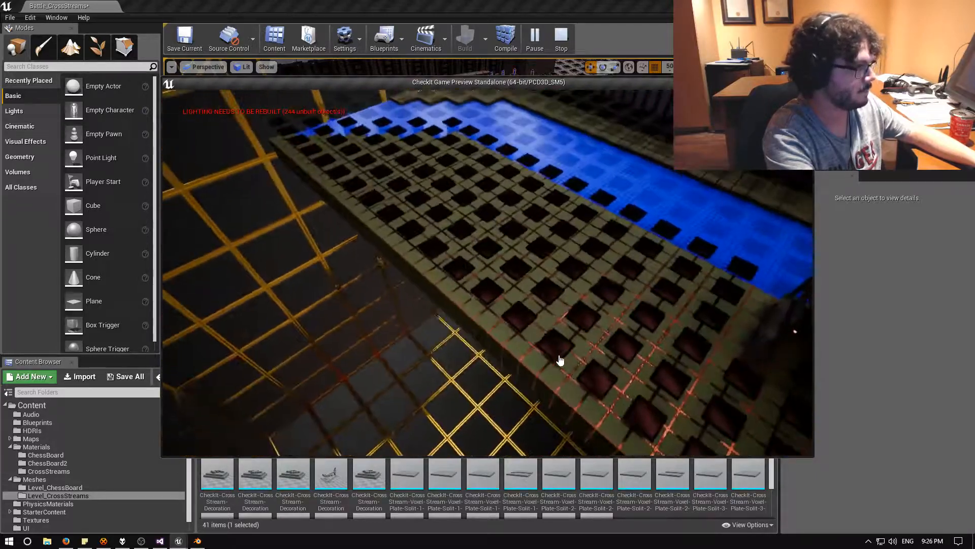
pyautogui.scroll(5, 560, 360)
pyautogui.press('e')
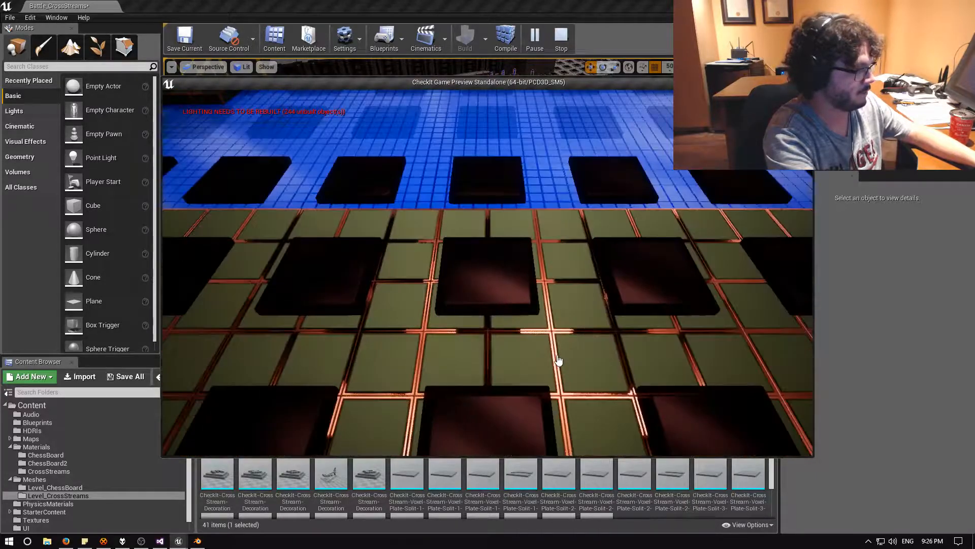
pyautogui.press('e')
pyautogui.press('e')
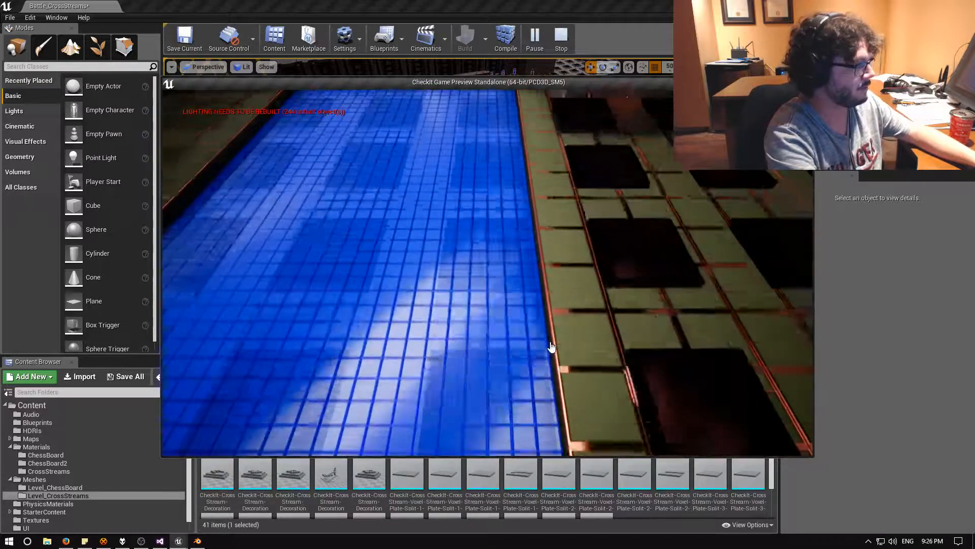
pyautogui.scroll(-5, 554, 350)
pyautogui.press('w')
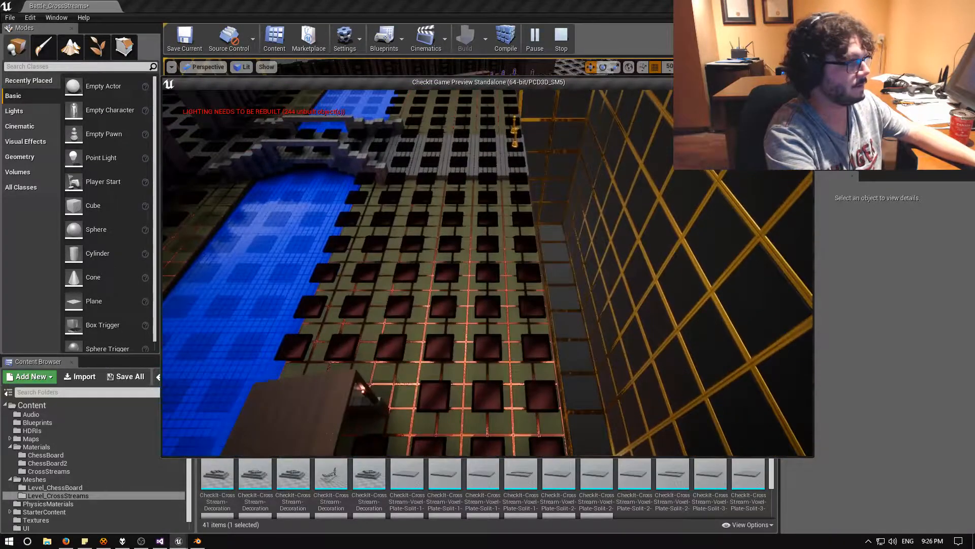
pyautogui.press('Escape')
# Step: Select the large ground plate beside the water's outer face in the level to inspect its side grid
pyautogui.moveTo(497, 252); pyautogui.dragTo(711, 214, button='right')
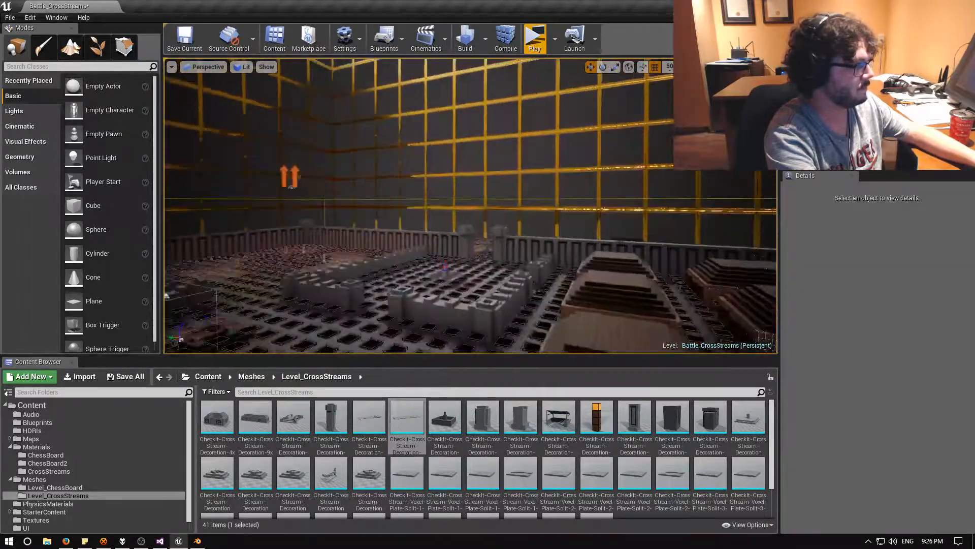
pyautogui.moveTo(711, 213); pyautogui.dragTo(701, 285, button='right')
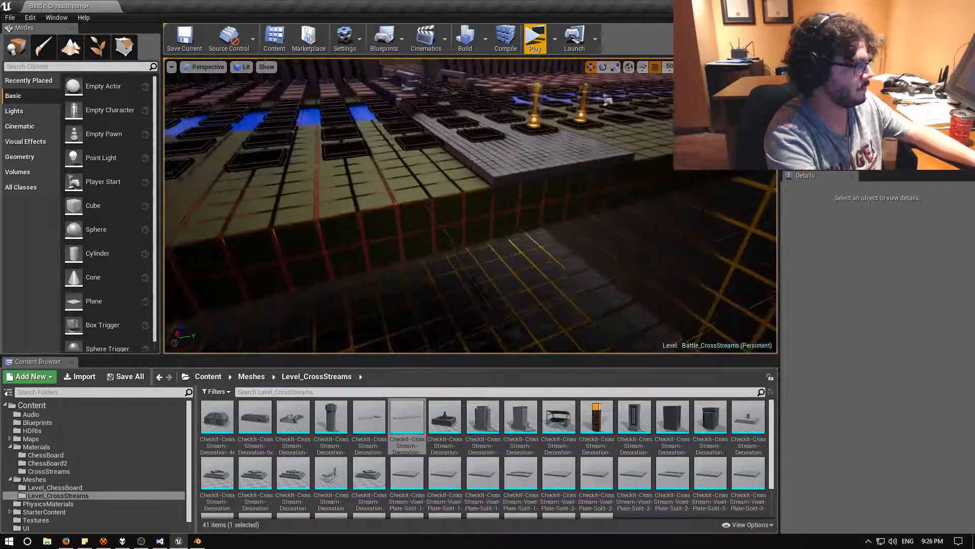
pyautogui.click(485, 227)
pyautogui.moveTo(485, 227); pyautogui.dragTo(350, 259, button='right')
pyautogui.press('w')
pyautogui.moveTo(550, 223)
pyautogui.mouseDown(button='right')
pyautogui.moveTo(539, 219)
pyautogui.moveTo(551, 223)
pyautogui.mouseUp(button='right')
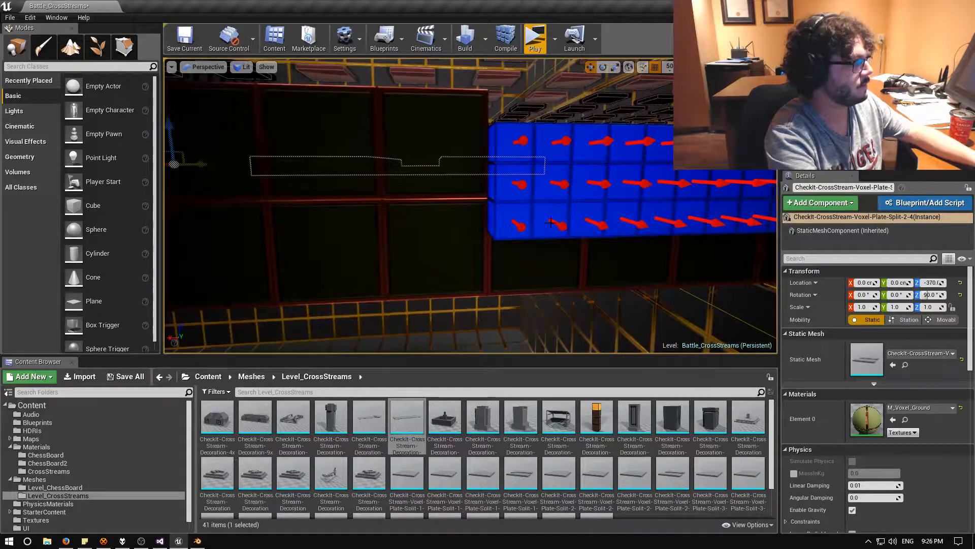
pyautogui.click(551, 222)
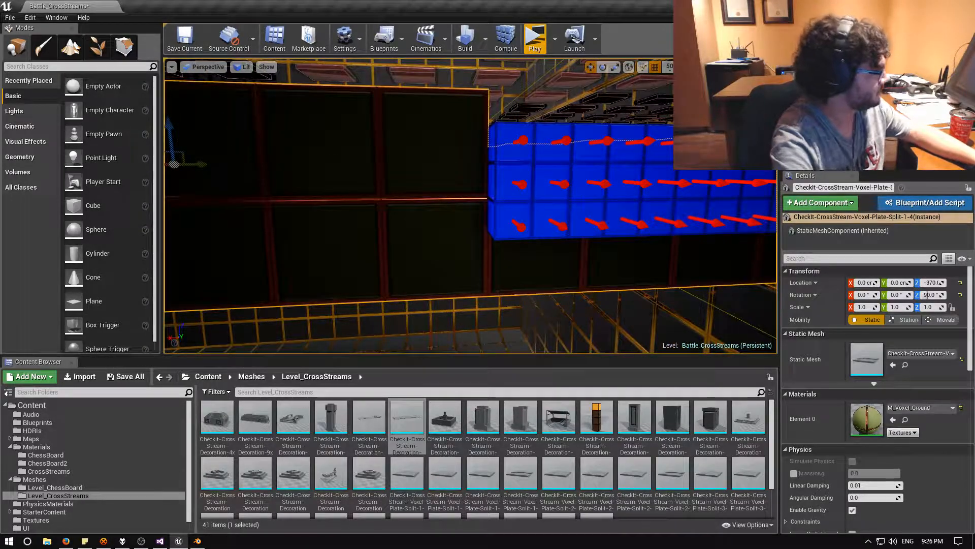
# Step: Open the M_Voxel_Ground material instance from the CrossStreams materials and move its editor clear of the level view
pyautogui.click(51, 471)
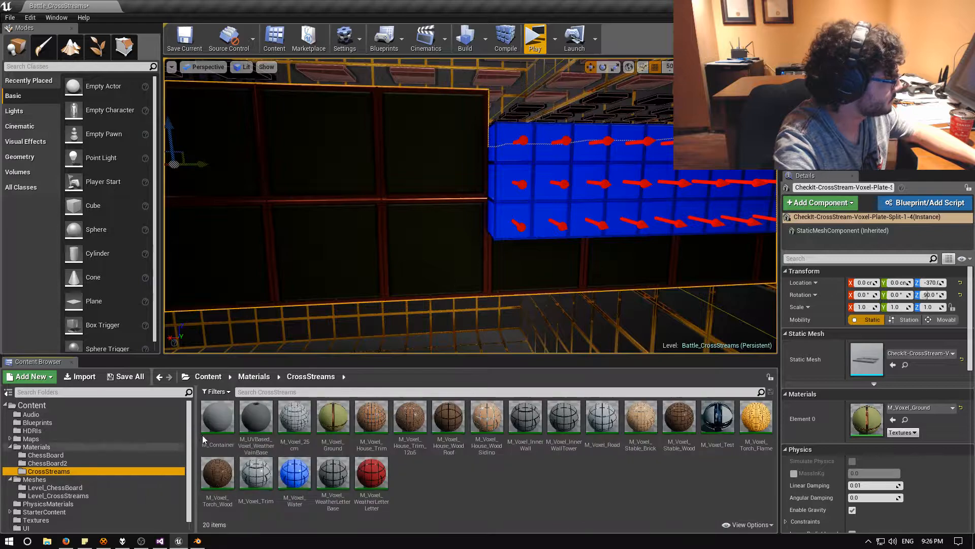
pyautogui.doubleClick(339, 420)
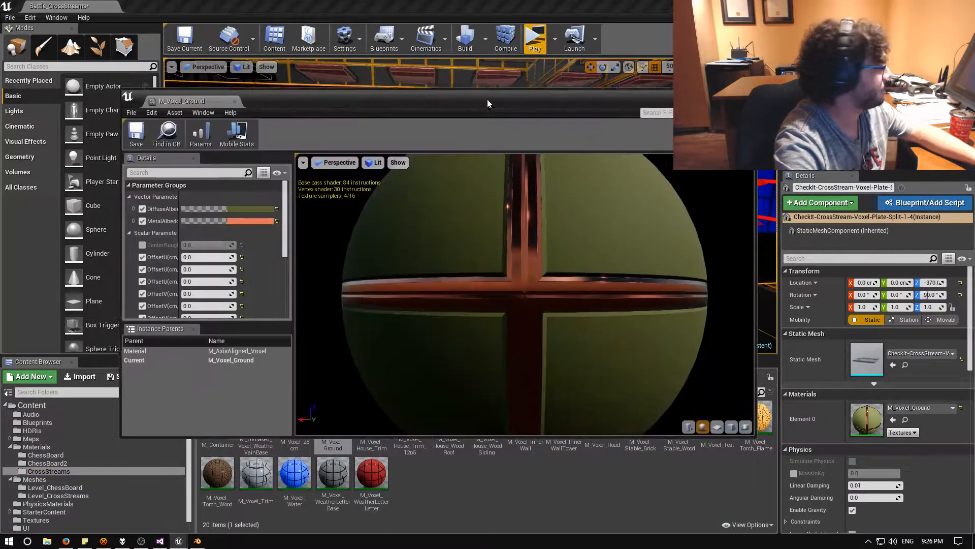
pyautogui.moveTo(488, 104); pyautogui.dragTo(0, 193)
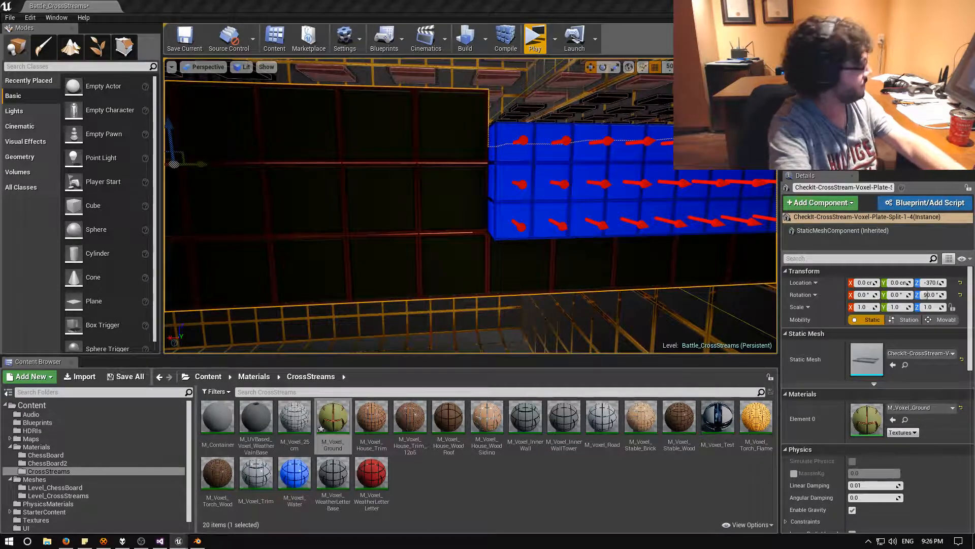
pyautogui.moveTo(470, 206); pyautogui.dragTo(406, 166, button='right')
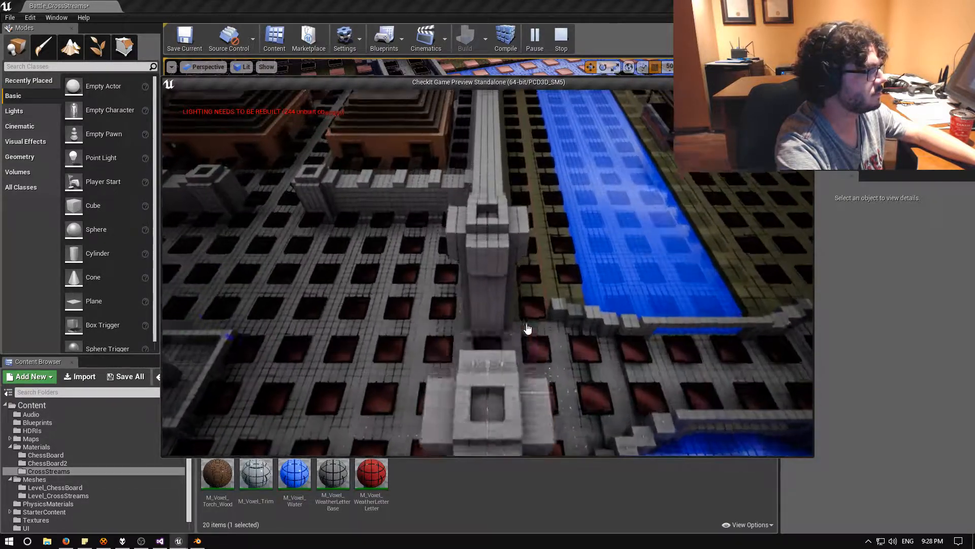
# Step: Examine the castle walls, the diagonal road and the blue pieces' raised platform in the game preview, and end the preview
pyautogui.press('w')
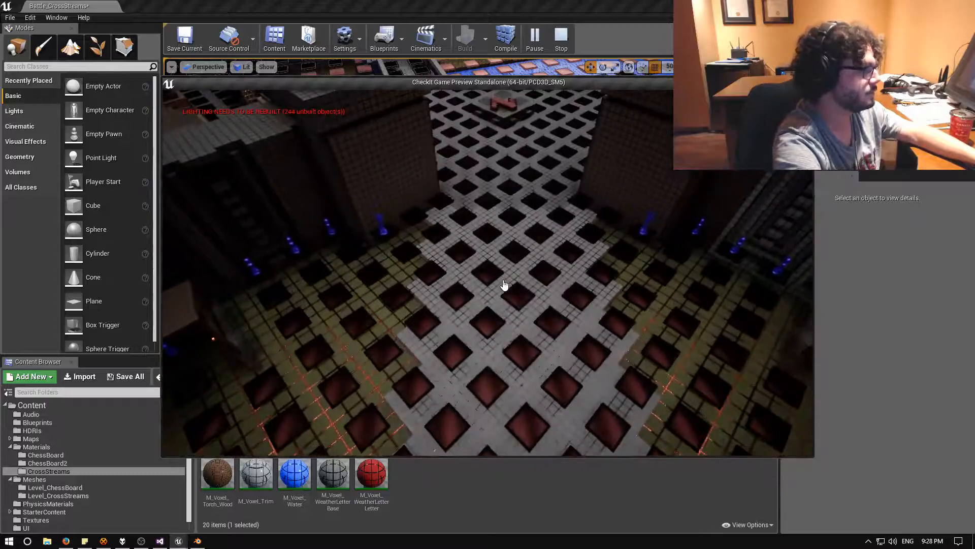
pyautogui.press('w')
pyautogui.press('q')
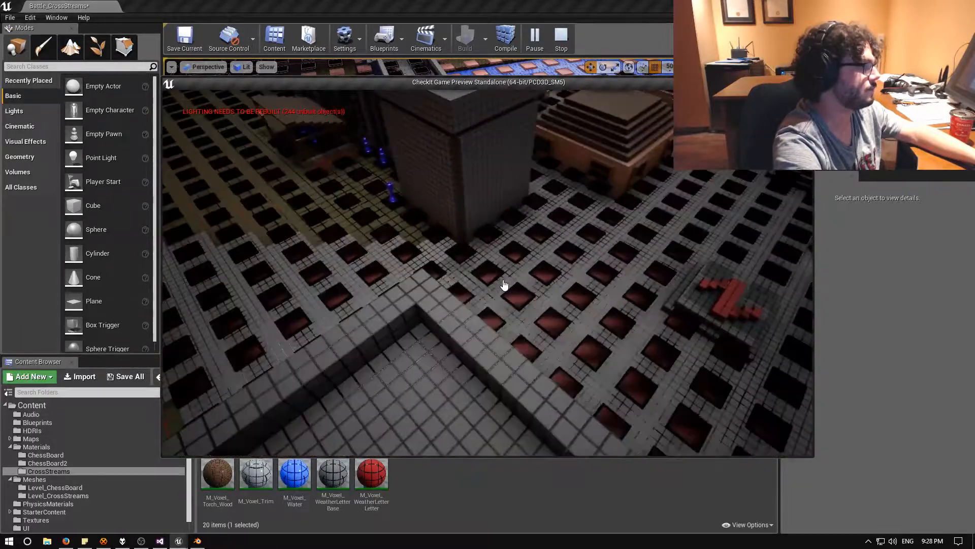
pyautogui.press('w')
pyautogui.press('e')
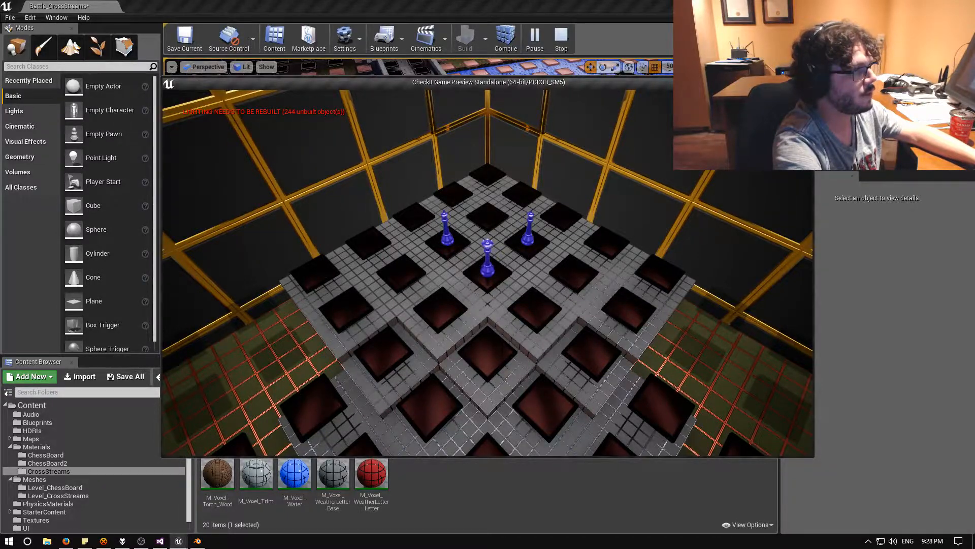
pyautogui.press('Escape')
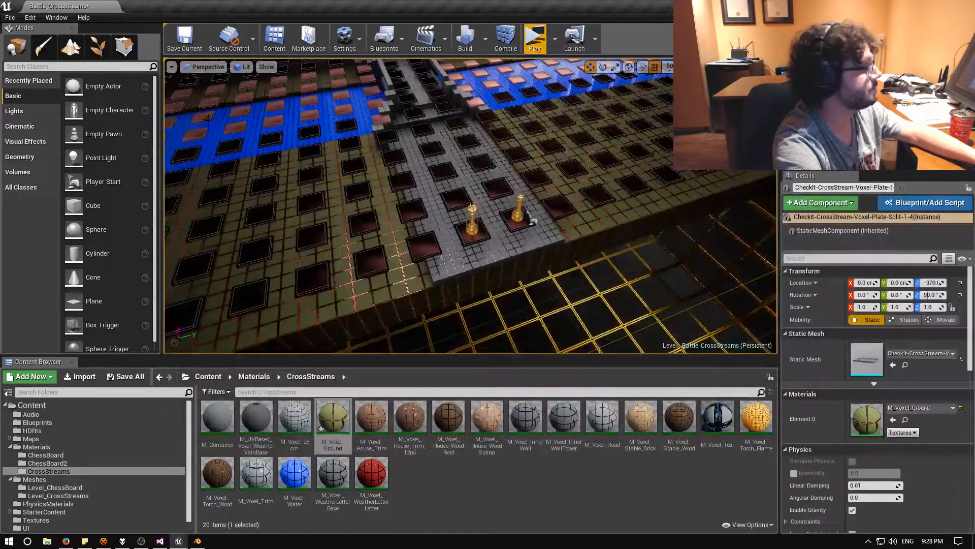
# Step: Switch to Blender, select the road mesh with the raised castle platform and frame it in the 3D view
pyautogui.click(202, 541)
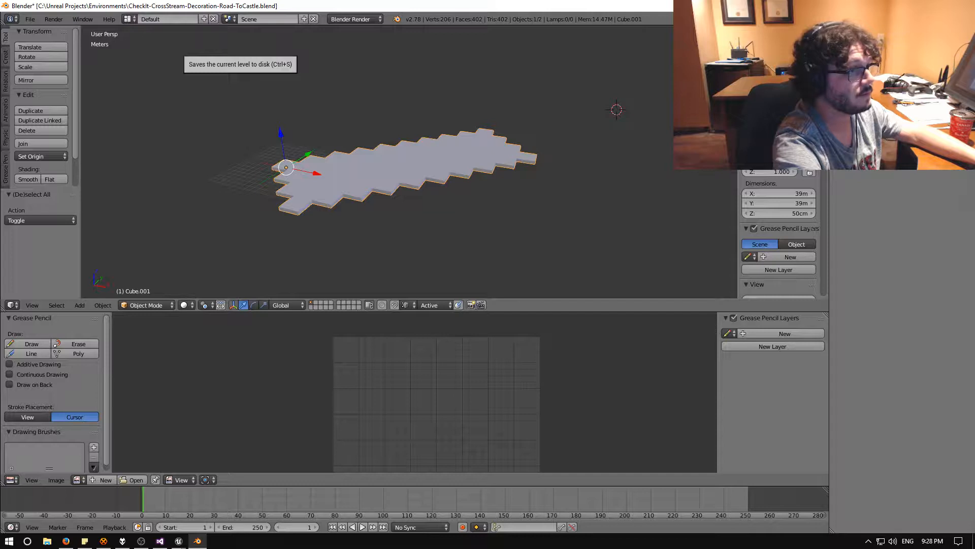
pyautogui.click(947, 73)
pyautogui.click(948, 83)
pyautogui.moveTo(593, 139); pyautogui.dragTo(618, 127, button='middle')
pyautogui.rightClick(580, 100)
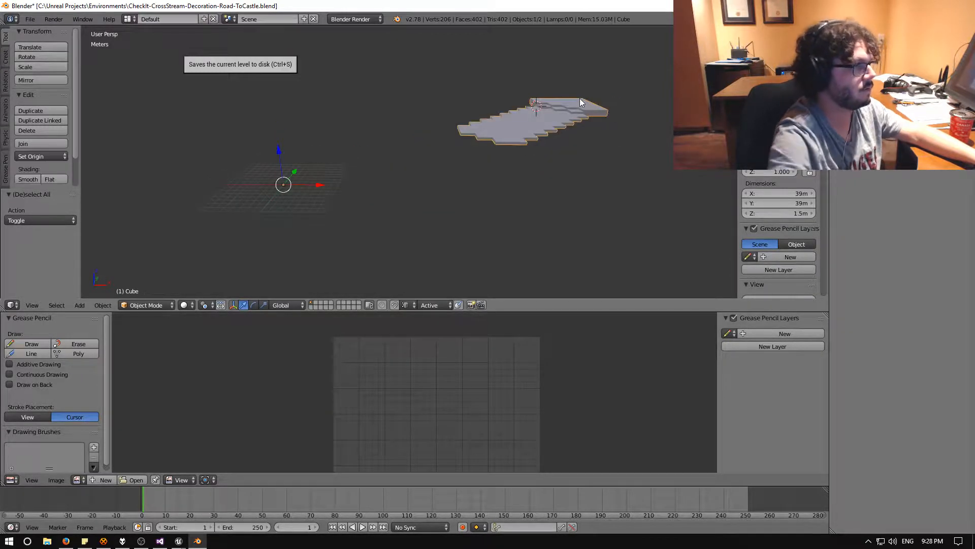
pyautogui.press('KP_Decimal')
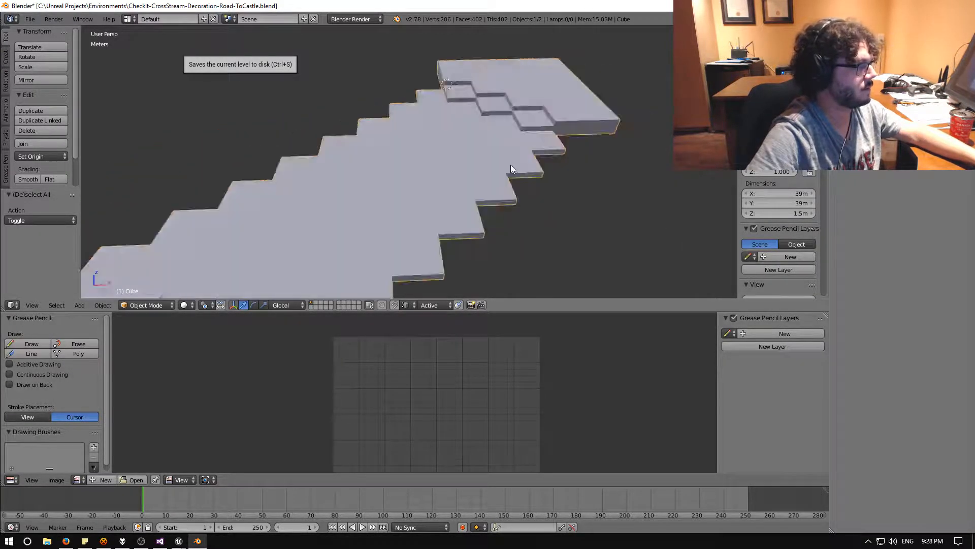
# Step: Examine the castle road mesh's zigzag edges and the steps up to its raised platform from several angles
pyautogui.moveTo(510, 165); pyautogui.dragTo(552, 153, button='middle')
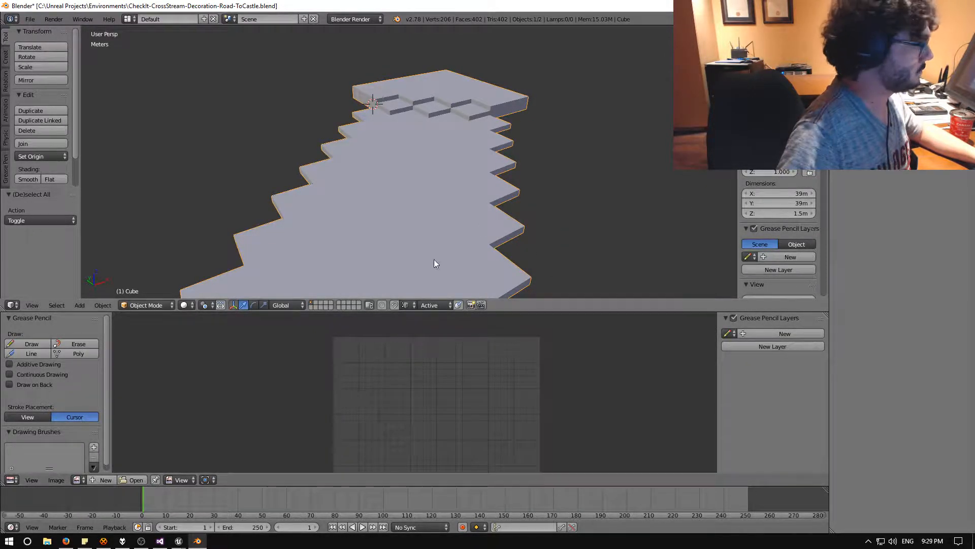
pyautogui.moveTo(434, 259); pyautogui.dragTo(400, 216, button='middle')
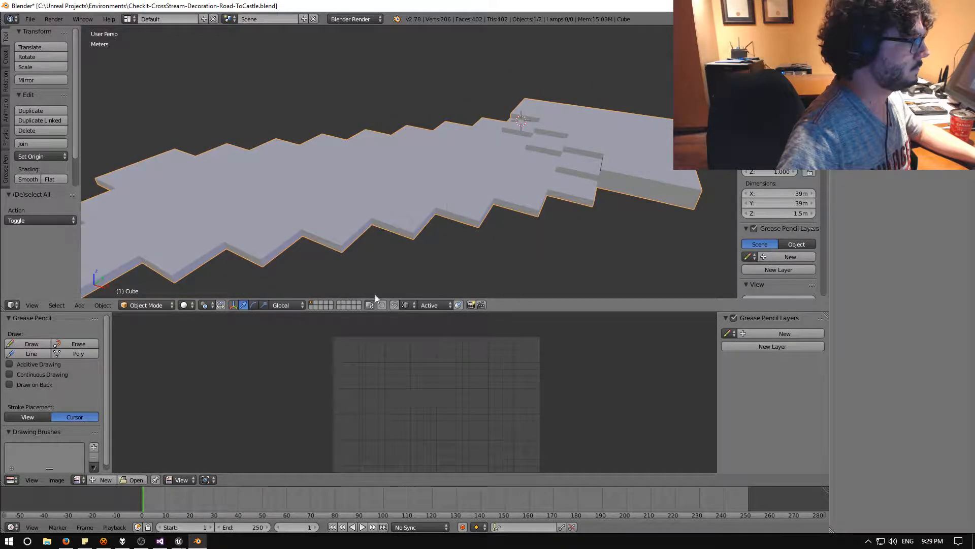
pyautogui.moveTo(194, 545)
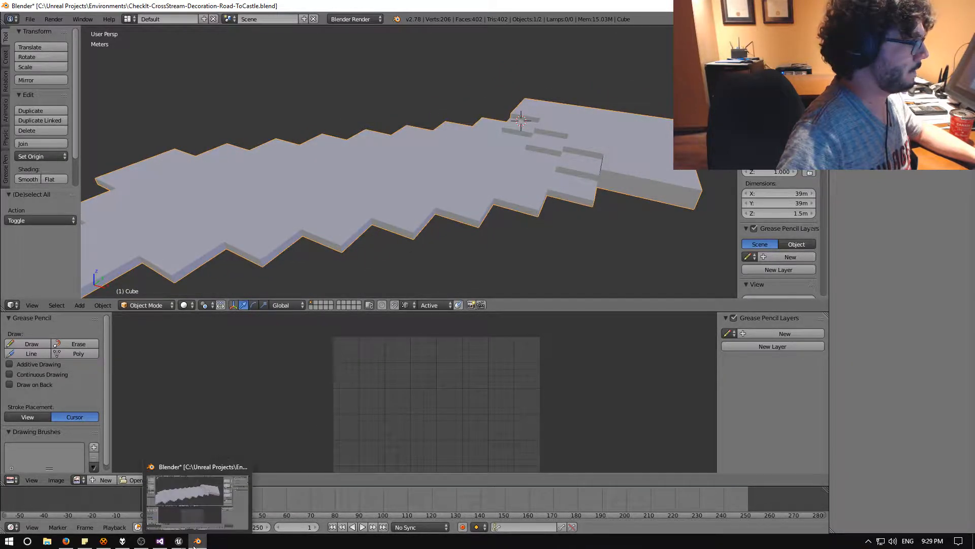
pyautogui.moveTo(505, 260); pyautogui.dragTo(516, 242, button='middle')
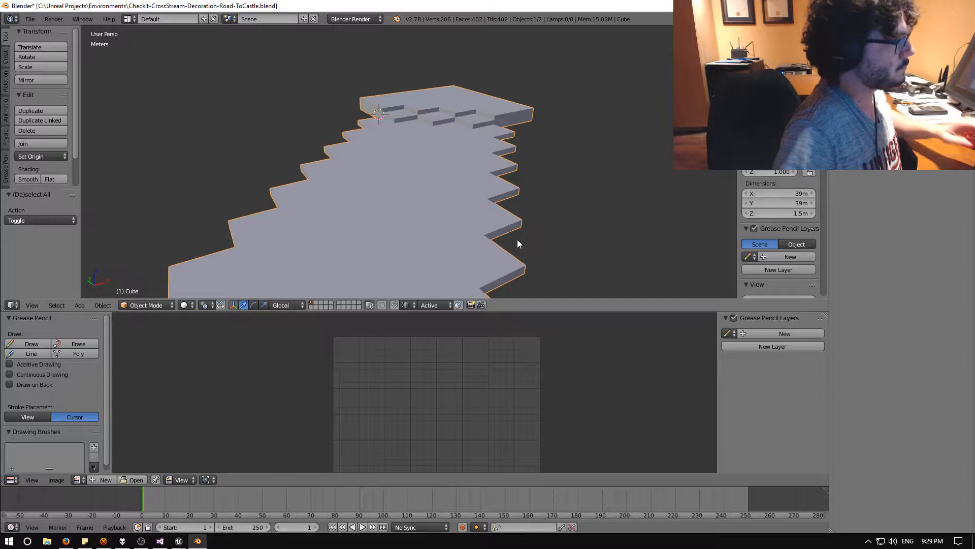
pyautogui.moveTo(578, 230); pyautogui.dragTo(458, 220, button='middle')
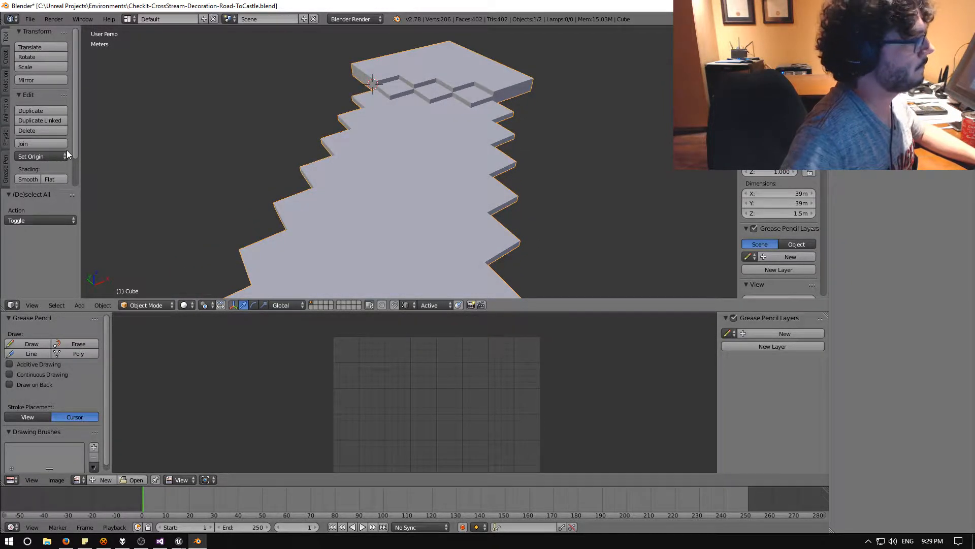
pyautogui.moveTo(322, 124); pyautogui.dragTo(340, 129, button='middle')
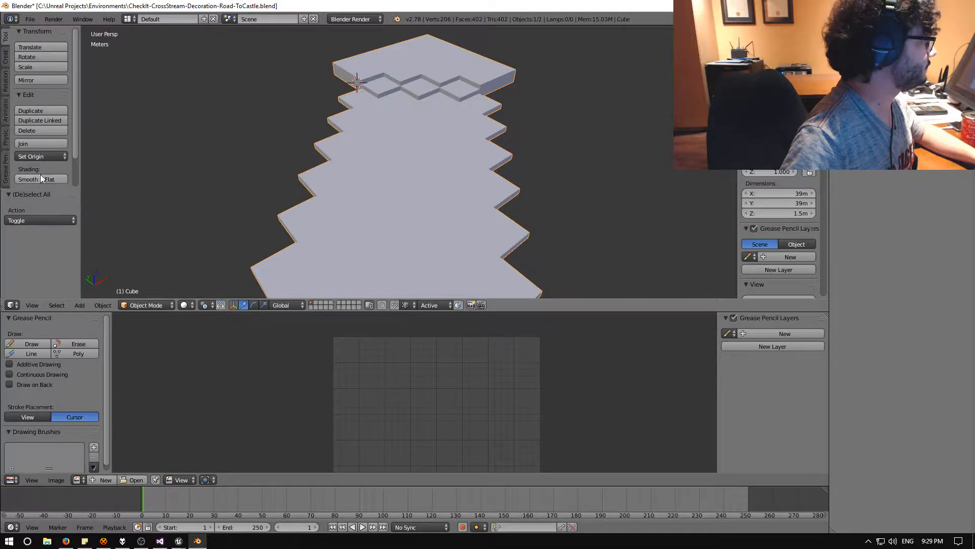
# Step: Add a cube mesh beside the castle platform
pyautogui.click(82, 305)
pyautogui.moveTo(89, 294)
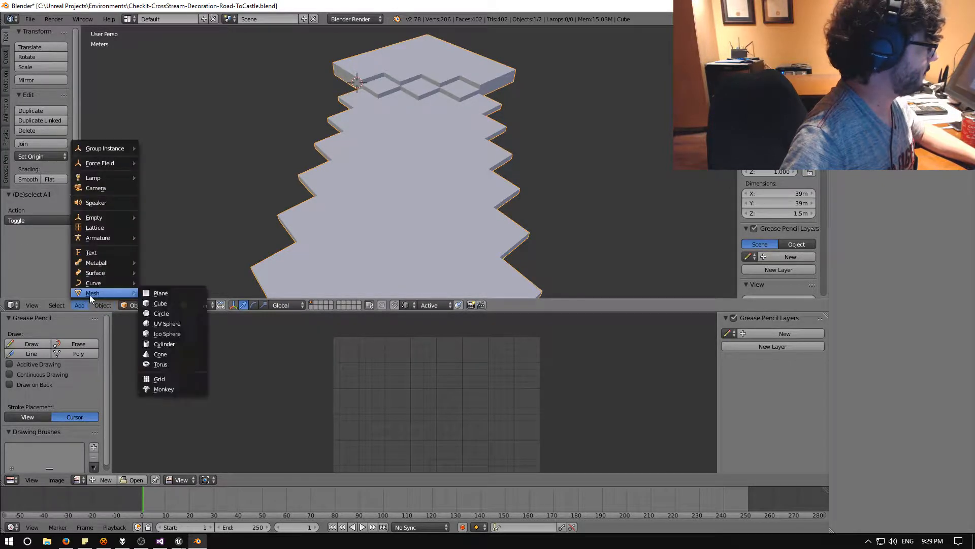
pyautogui.click(160, 304)
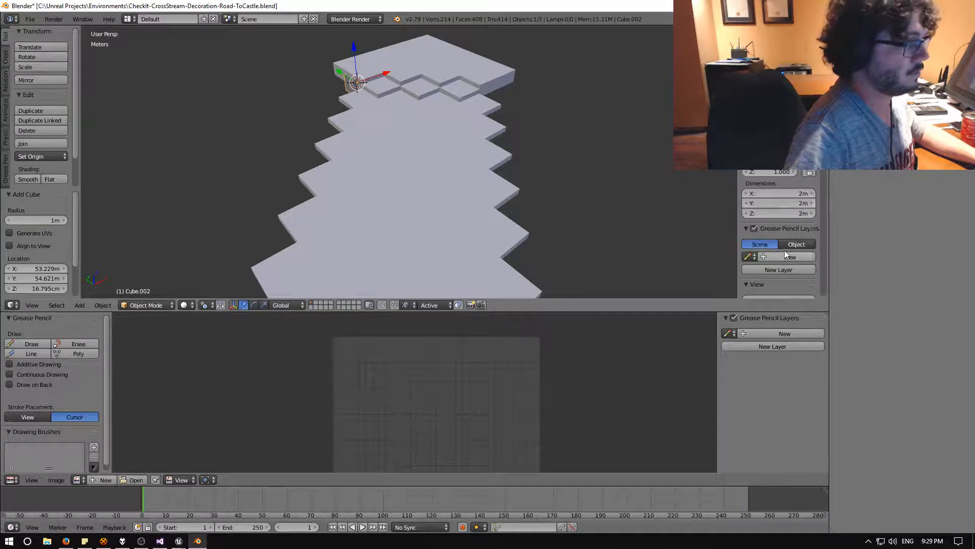
# Step: Set the new cube's X, Y and Z dimensions to 25 cm each
pyautogui.click(785, 192)
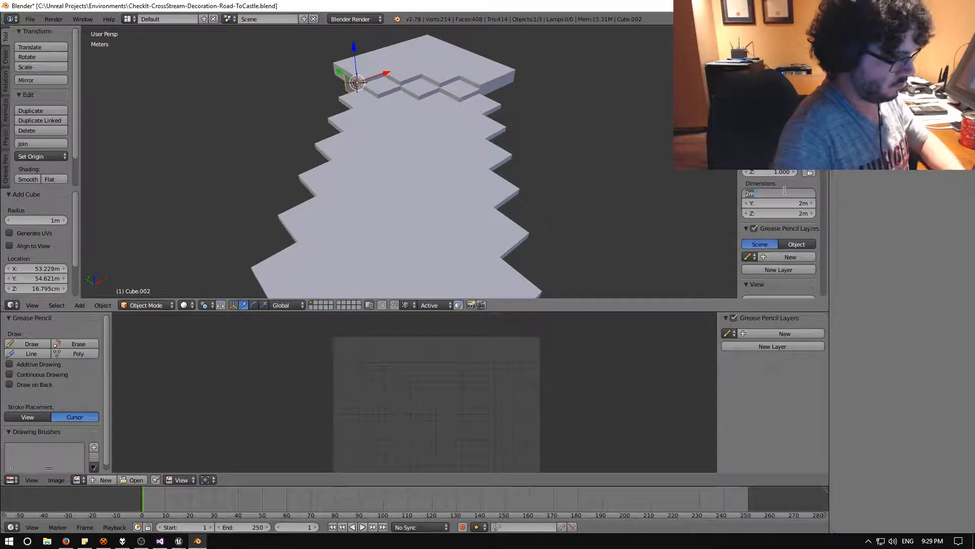
pyautogui.write('24cm')
pyautogui.press('Return')
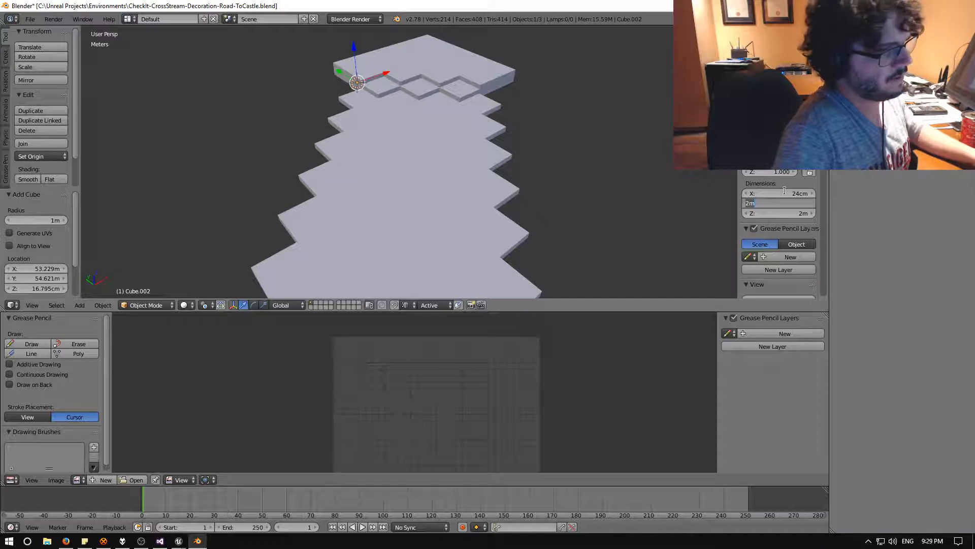
pyautogui.click(785, 191)
pyautogui.write('2')
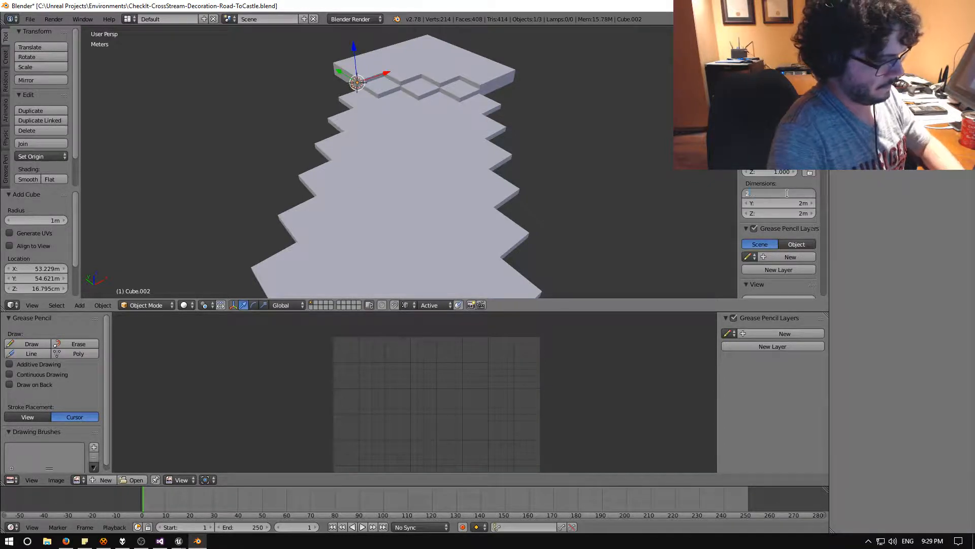
pyautogui.write('5cm')
pyautogui.press('Return')
pyautogui.click(794, 203)
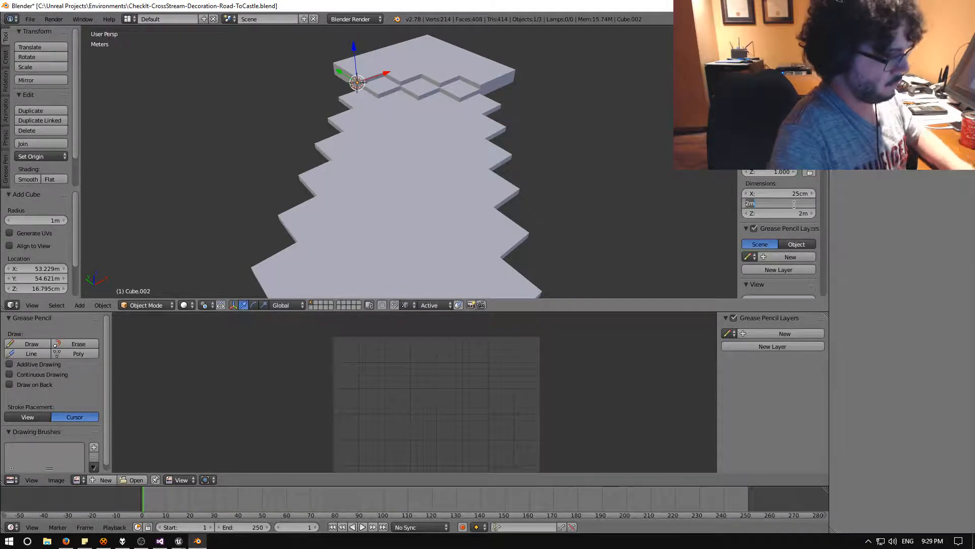
pyautogui.write('25c')
pyautogui.press('Tab')
pyautogui.write('2')
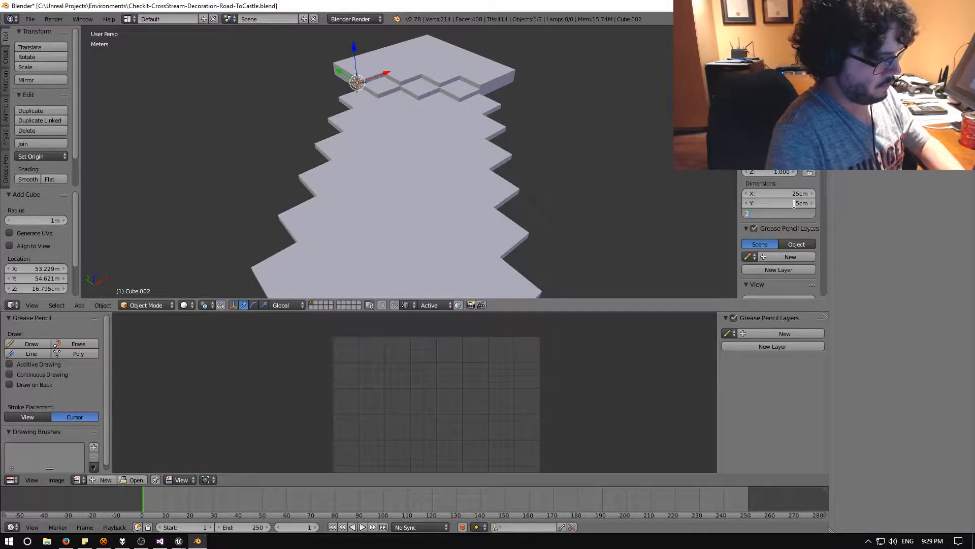
pyautogui.write('5cm')
pyautogui.press('Return')
# Step: Raise the small cube about 2.26 m above the castle platform and apply its rotation and scale
pyautogui.moveTo(354, 48); pyautogui.dragTo(352, 31)
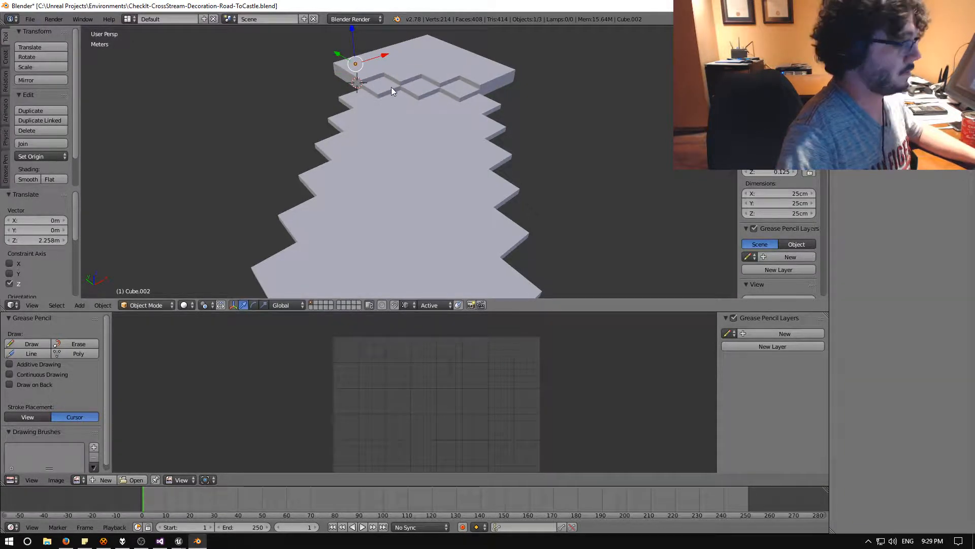
pyautogui.press('KP_Decimal')
pyautogui.moveTo(384, 101); pyautogui.dragTo(461, 102, button='middle')
pyautogui.hotkey('ctrl', 'a')
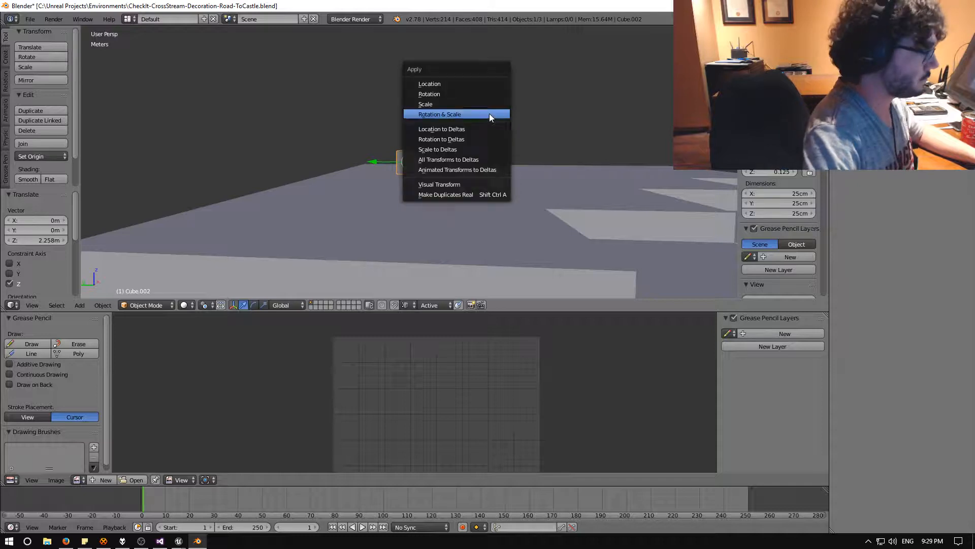
pyautogui.click(463, 113)
pyautogui.moveTo(443, 145); pyautogui.dragTo(471, 160, button='middle')
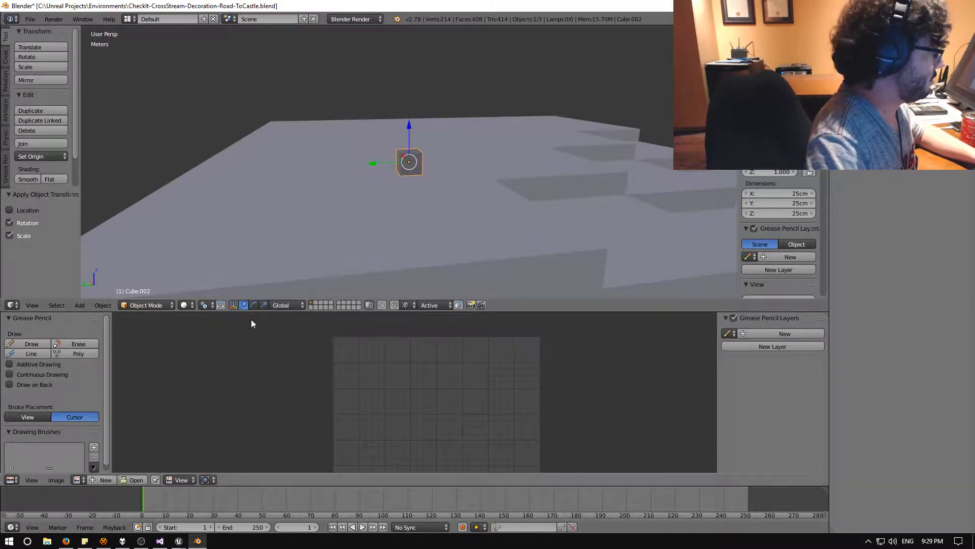
# Step: Edit the small cube's mesh and delete its four side faces, keeping the upper and lower ones
pyautogui.click(139, 303)
pyautogui.click(146, 282)
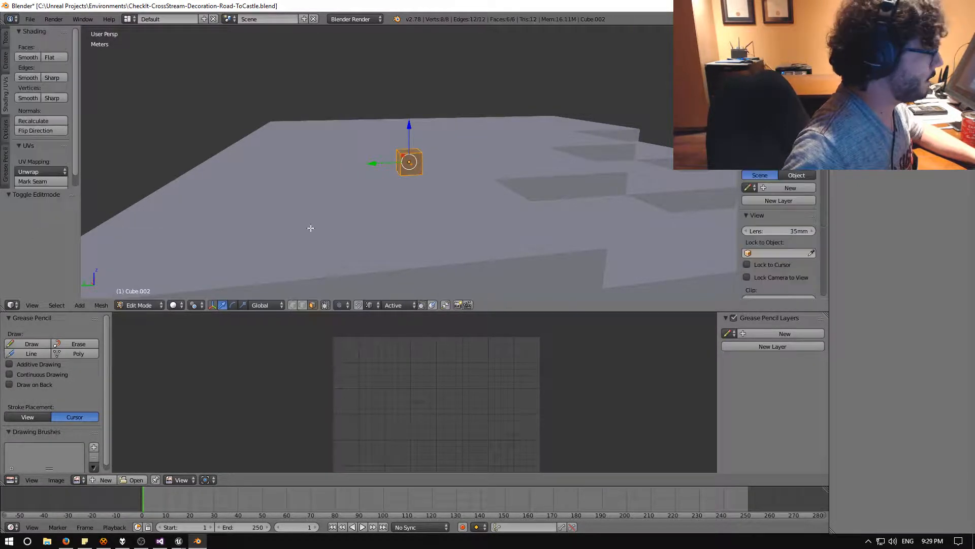
pyautogui.rightClick(414, 168)
pyautogui.moveTo(444, 175); pyautogui.dragTo(345, 175, button='middle')
pyautogui.keyDown('shift'); pyautogui.rightClick(430, 162); pyautogui.keyUp('shift')
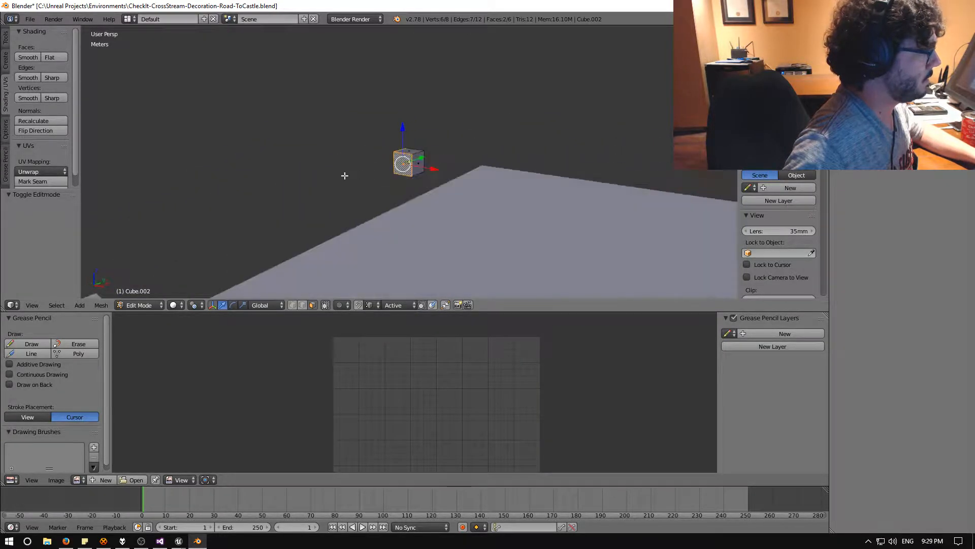
pyautogui.keyDown('shift'); pyautogui.rightClick(415, 163); pyautogui.keyUp('shift')
pyautogui.moveTo(415, 163); pyautogui.dragTo(569, 158, button='middle')
pyautogui.keyDown('shift'); pyautogui.rightClick(420, 161); pyautogui.keyUp('shift')
pyautogui.press('x')
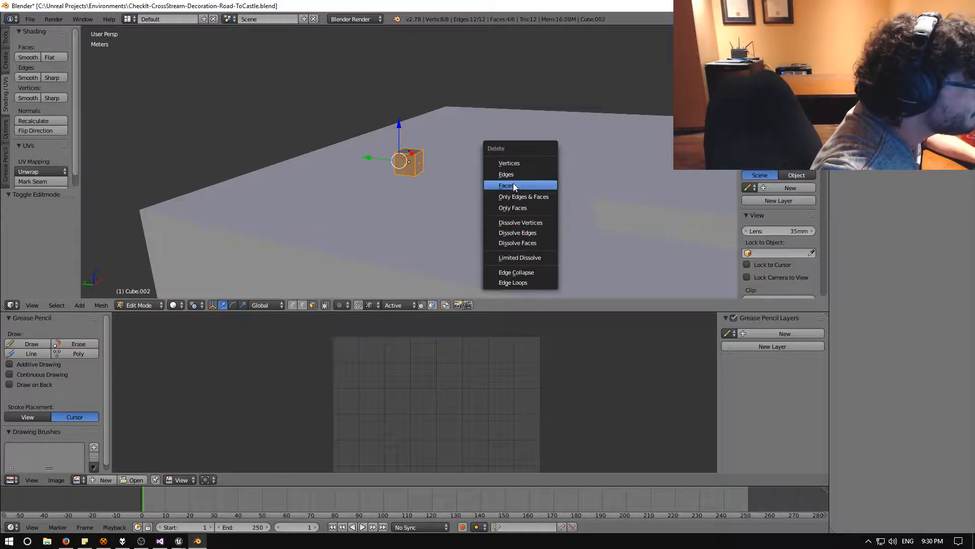
pyautogui.click(513, 185)
# Step: Select both remaining faces and move them with snapping onto the outer corner of the first zigzag step
pyautogui.scroll(3, 417, 168)
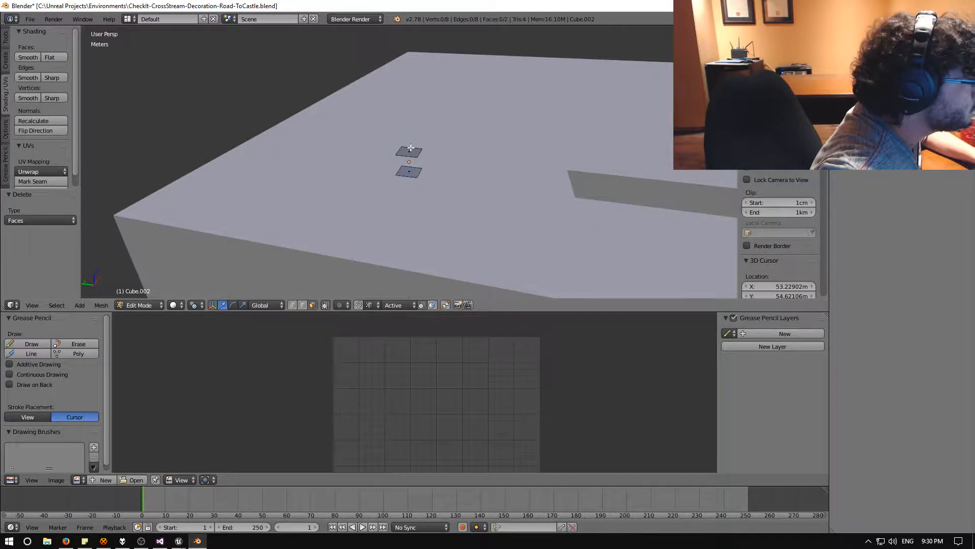
pyautogui.press('a')
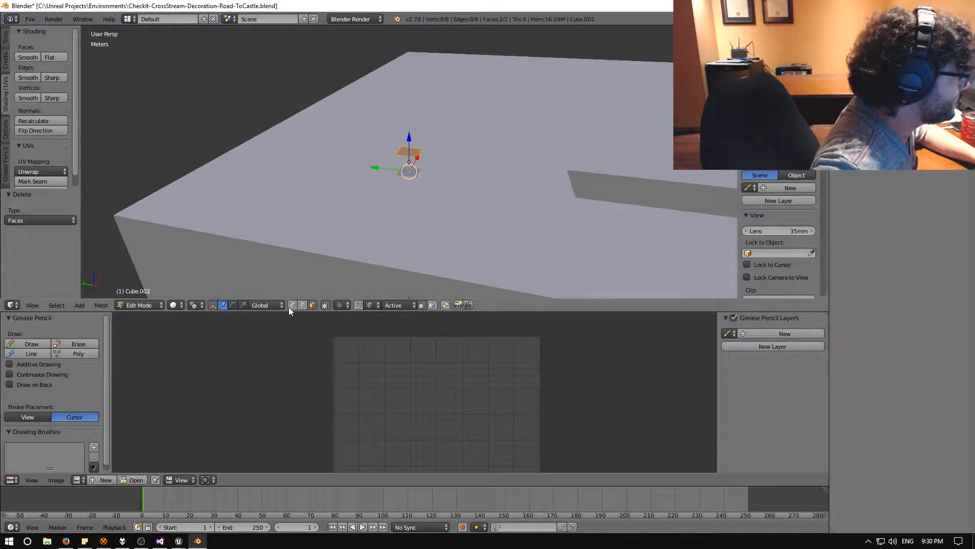
pyautogui.click(295, 304)
pyautogui.keyDown('shift'); pyautogui.rightClick(419, 179); pyautogui.keyUp('shift')
pyautogui.moveTo(381, 204); pyautogui.dragTo(358, 214, button='middle')
pyautogui.scroll(-6, 427, 209)
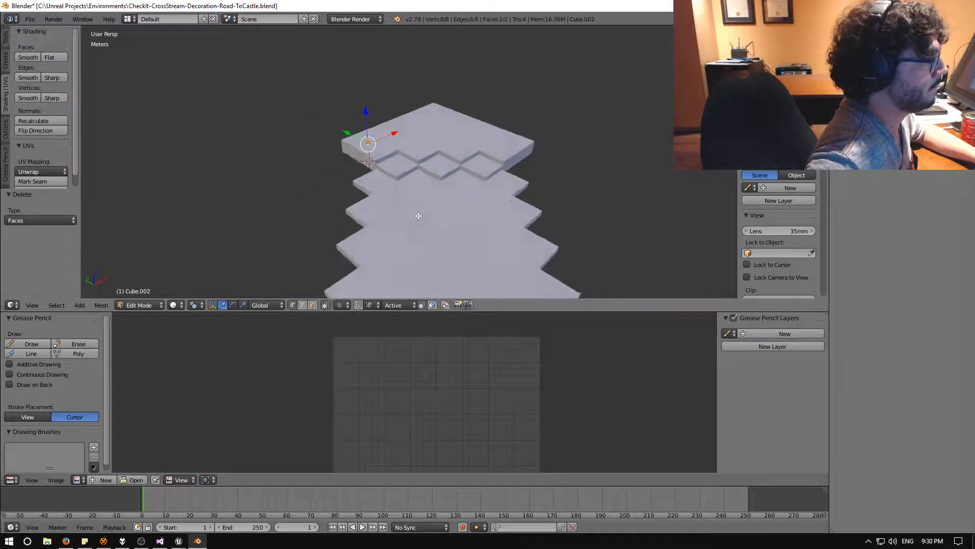
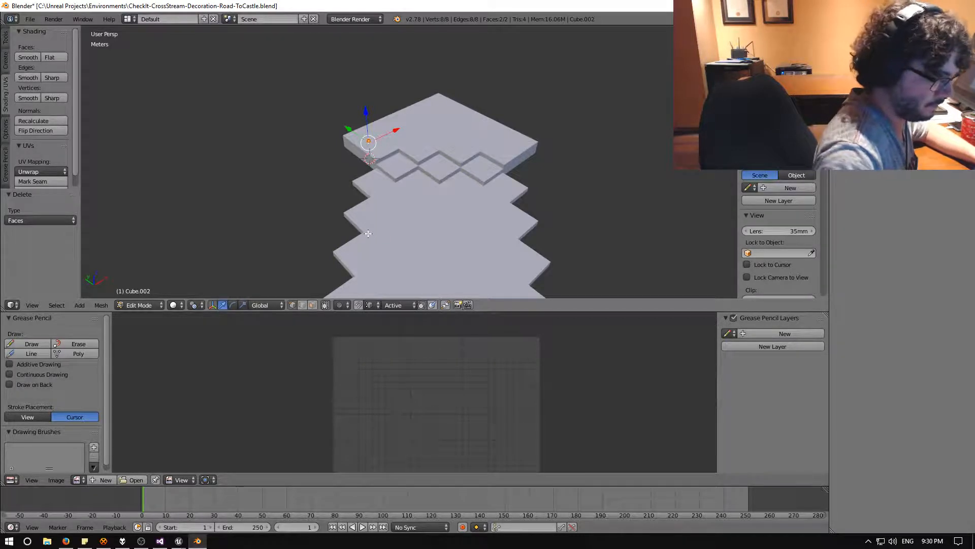
pyautogui.scroll(5, 368, 233)
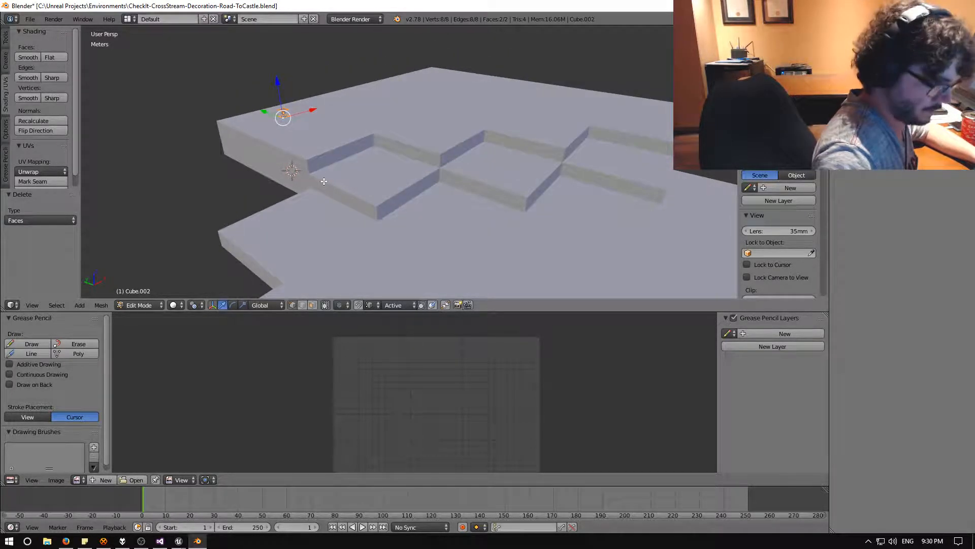
pyautogui.press('g')
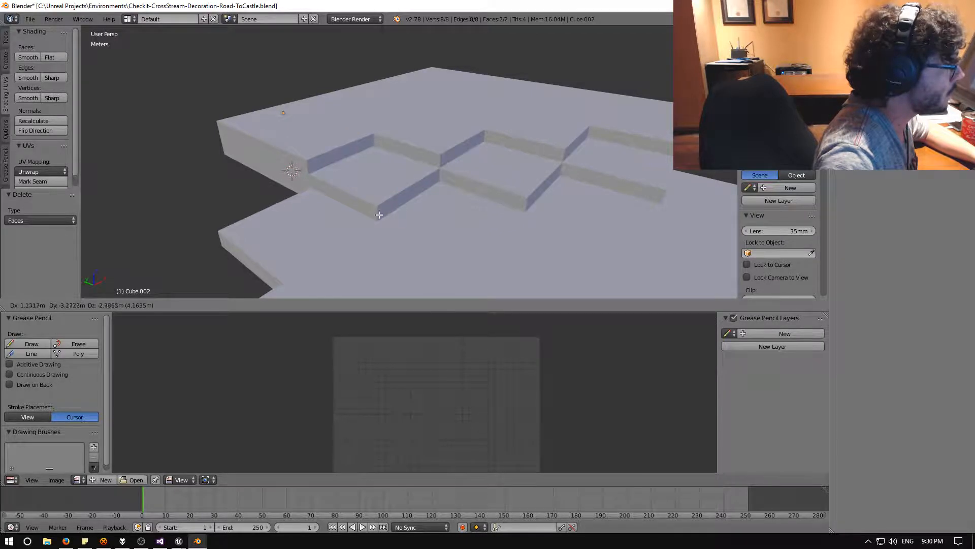
pyautogui.click(315, 142)
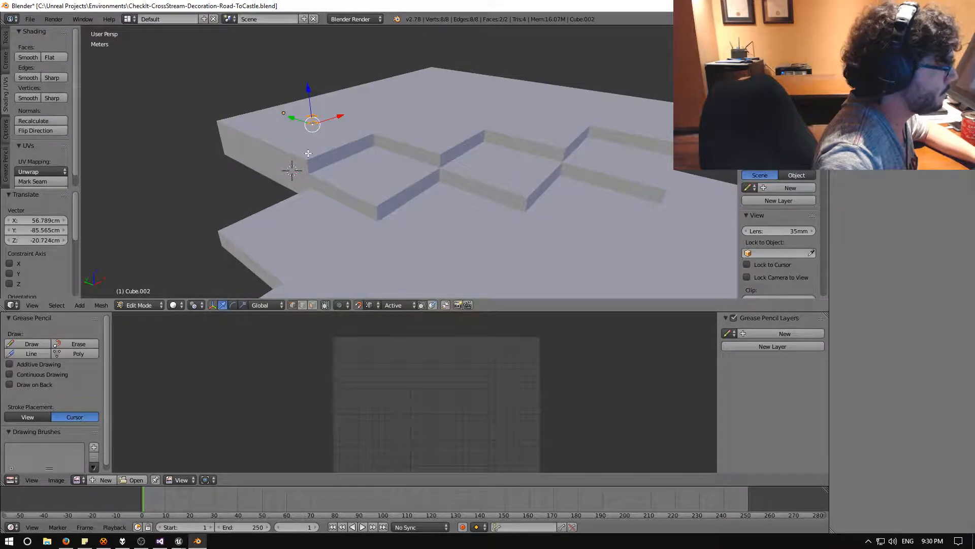
pyautogui.moveTo(313, 125); pyautogui.dragTo(377, 207)
# Step: Duplicate the face pair repeatedly, offset 25 cm in X and Y, into a diagonal row across the step to the opposite corner
pyautogui.moveTo(348, 225); pyautogui.dragTo(405, 239, button='middle')
pyautogui.scroll(2, 447, 232)
pyautogui.scroll(2, 395, 219)
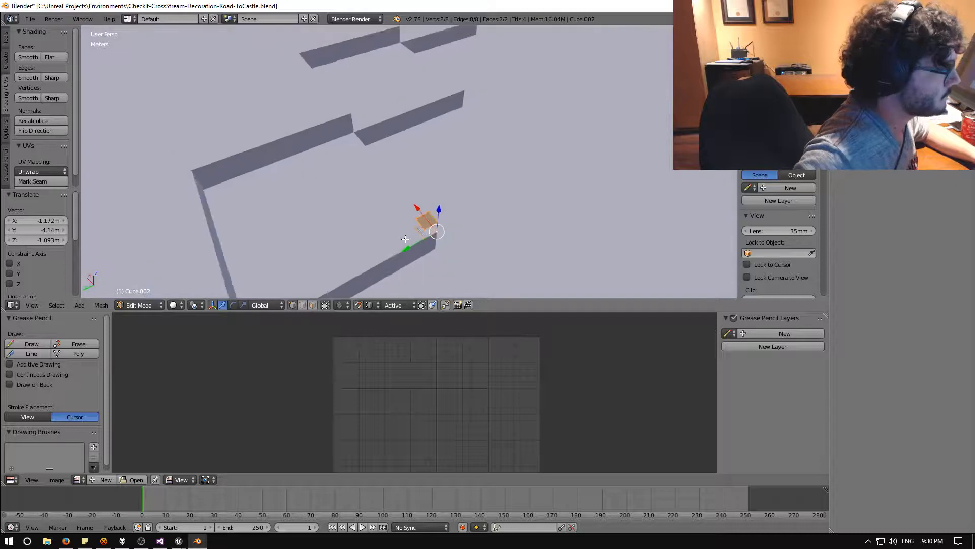
pyautogui.hotkey('shift', 'd')
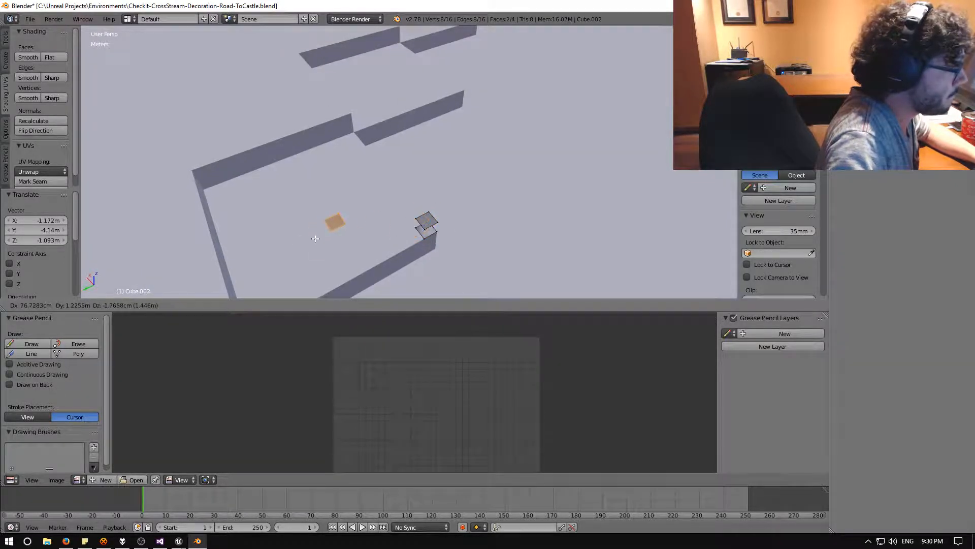
pyautogui.click(417, 229)
pyautogui.hotkey('shift', 'd')
pyautogui.click(391, 225)
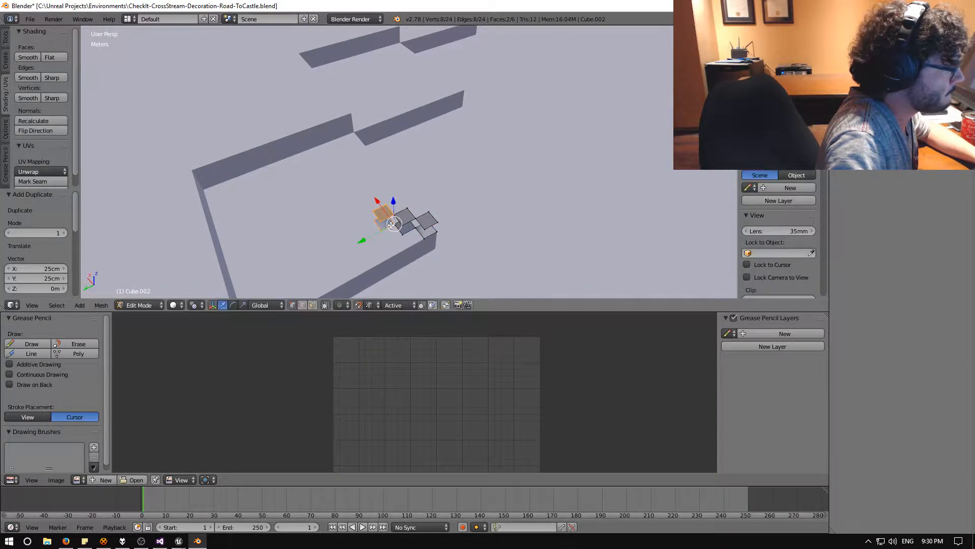
pyautogui.hotkey('shift', 'd')
pyautogui.click(373, 221)
pyautogui.hotkey('shift', 'd')
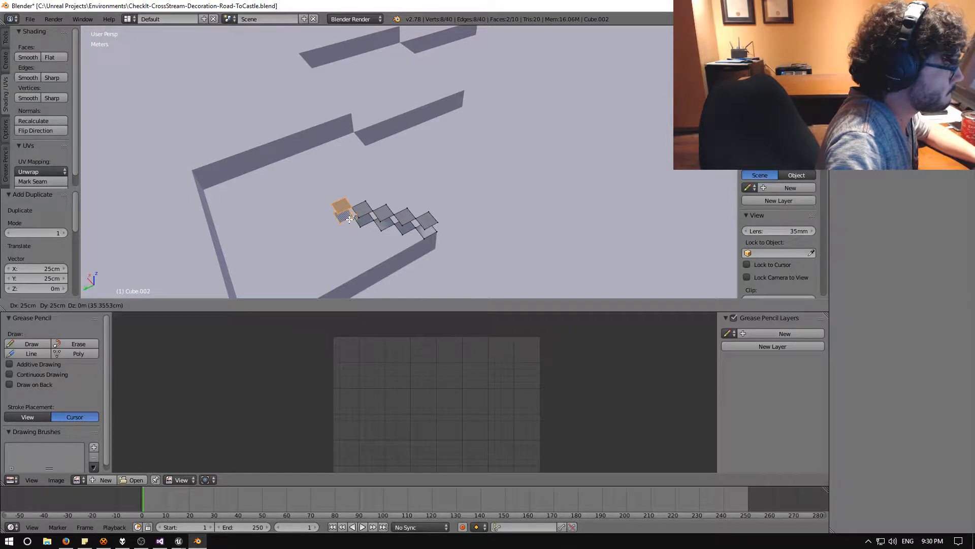
pyautogui.click(349, 217)
pyautogui.hotkey('shift', 'd')
pyautogui.click(326, 214)
pyautogui.hotkey('shift', 'd')
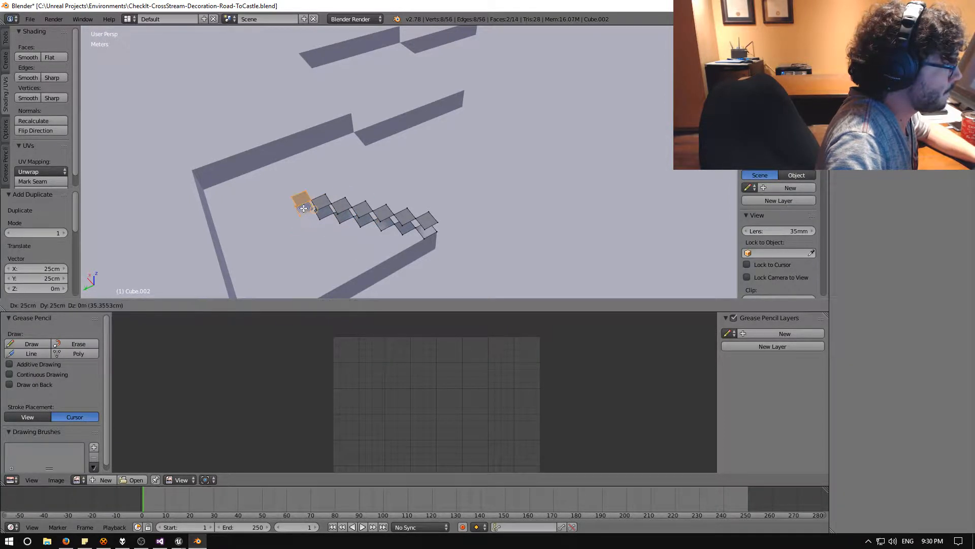
pyautogui.click(309, 210)
pyautogui.hotkey('shift', 'd')
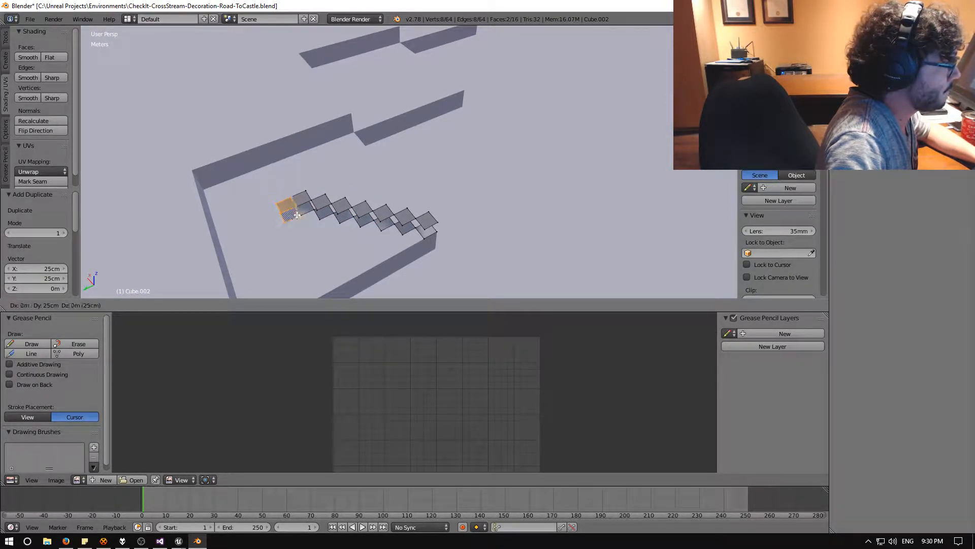
pyautogui.click(293, 207)
pyautogui.moveTo(294, 207); pyautogui.dragTo(267, 205, button='middle')
pyautogui.hotkey('shift', 'd')
pyautogui.click(278, 205)
pyautogui.hotkey('shift', 'd')
pyautogui.click(256, 216)
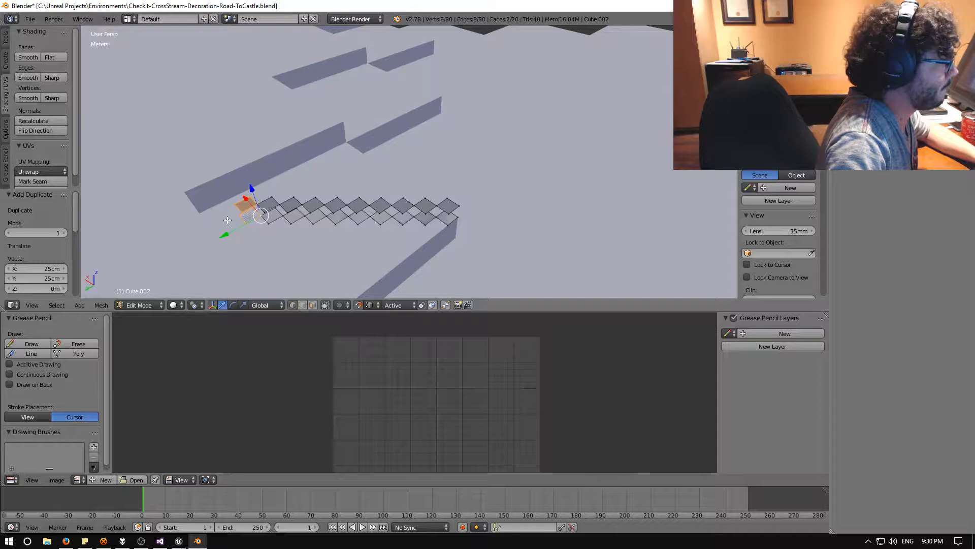
pyautogui.moveTo(211, 218); pyautogui.dragTo(315, 230, button='middle')
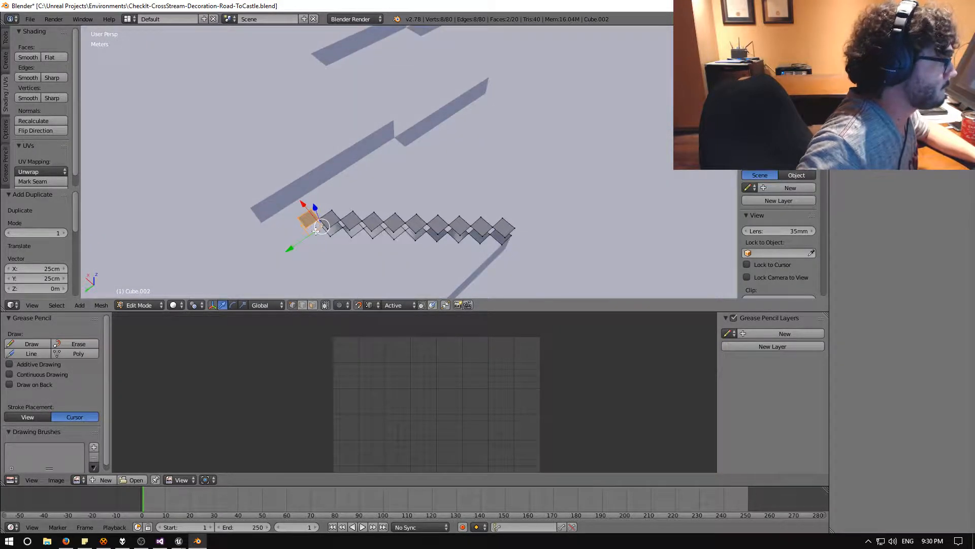
pyautogui.hotkey('shift', 'd')
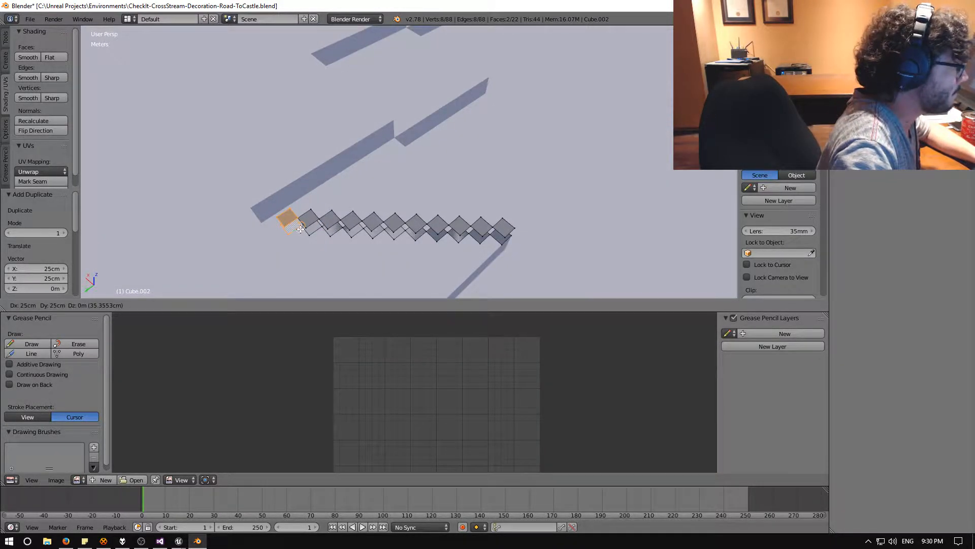
pyautogui.click(300, 229)
pyautogui.hotkey('shift', 'd')
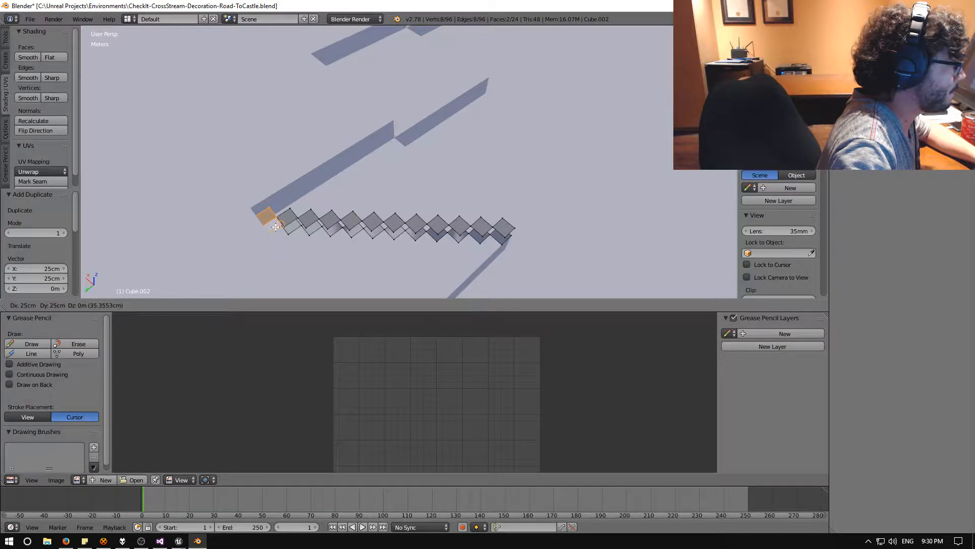
pyautogui.click(276, 227)
# Step: Duplicate the last face pair straight up twice, 25 cm each time, at the inner corner of the zigzag step
pyautogui.moveTo(275, 226); pyautogui.dragTo(218, 206, button='middle')
pyautogui.hotkey('shift', 'd')
pyautogui.click(255, 165)
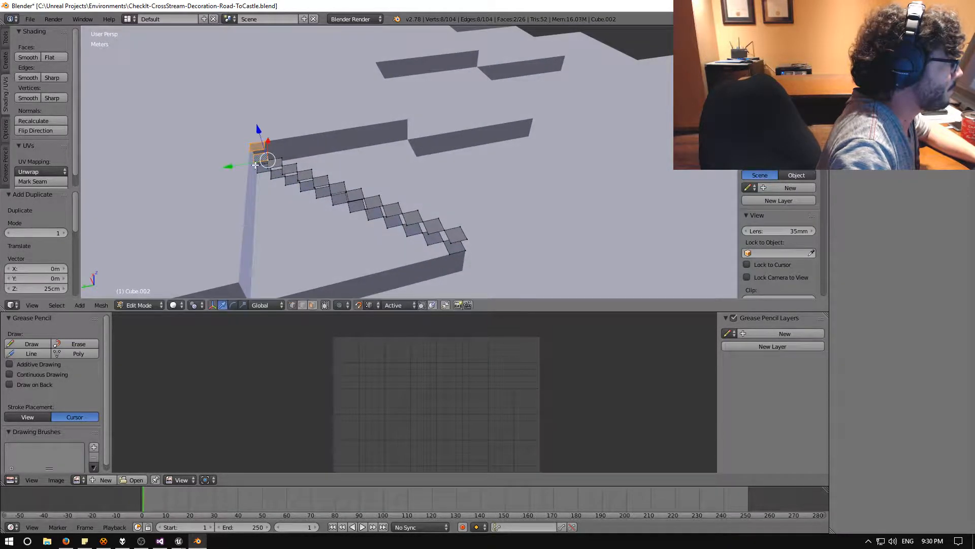
pyautogui.moveTo(255, 165); pyautogui.dragTo(435, 153, button='middle')
pyautogui.hotkey('shift', 'd')
pyautogui.click(271, 195)
pyautogui.scroll(-8, 275, 209)
pyautogui.scroll(6, 327, 209)
# Step: Duplicate the raised face pair repeatedly, offset 25 cm in X and Y, into a diagonal row across the upper platform to its outer edge
pyautogui.hotkey('shift', 'd')
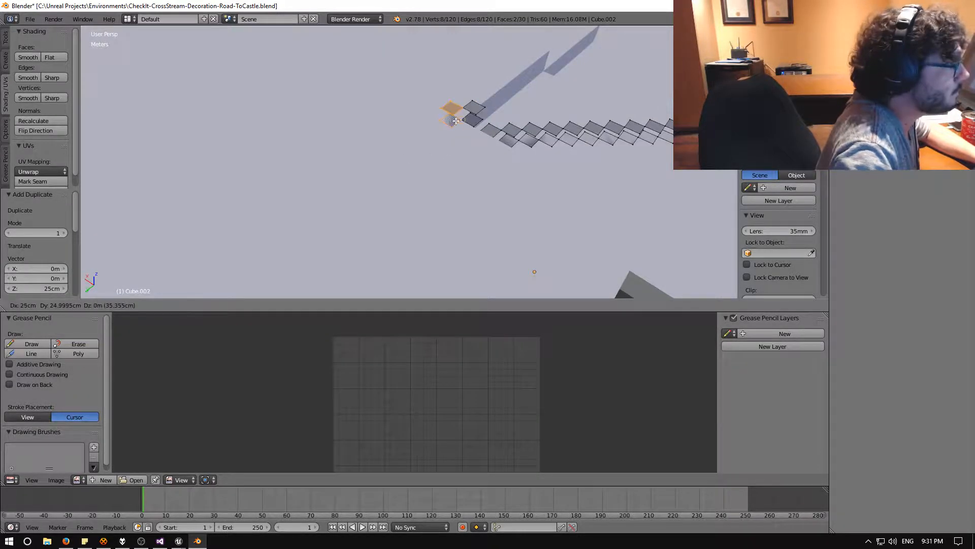
pyautogui.click(456, 125)
pyautogui.hotkey('shift', 'd')
pyautogui.click(435, 125)
pyautogui.hotkey('shift', 'd')
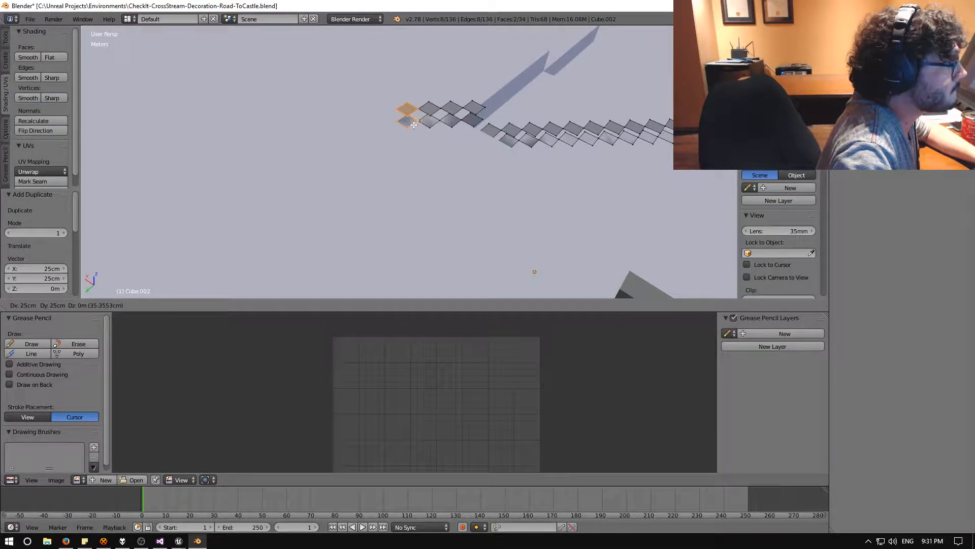
pyautogui.click(412, 125)
pyautogui.hotkey('shift', 'd')
pyautogui.click(400, 125)
pyautogui.hotkey('shift', 'd')
pyautogui.click(389, 125)
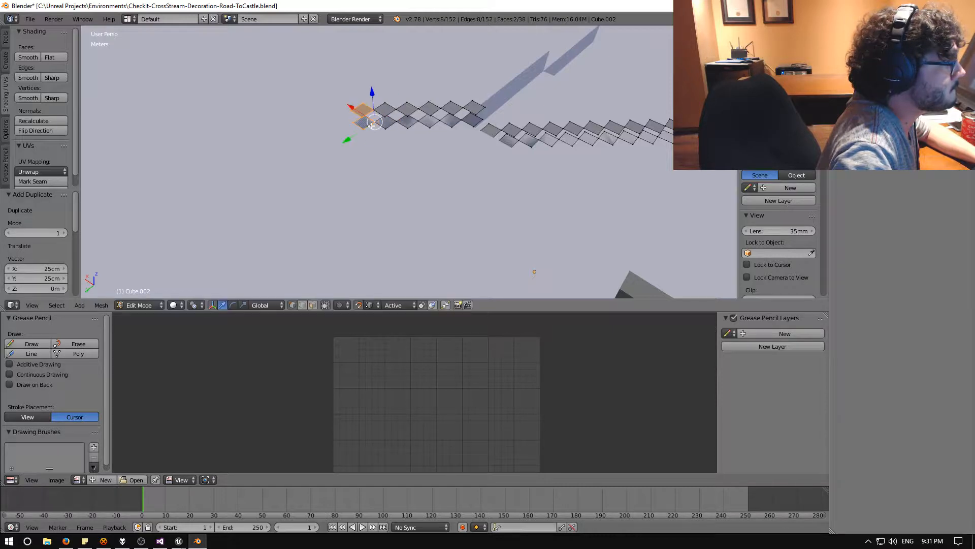
pyautogui.hotkey('shift', 'd')
pyautogui.click(362, 126)
pyautogui.hotkey('shift', 'd')
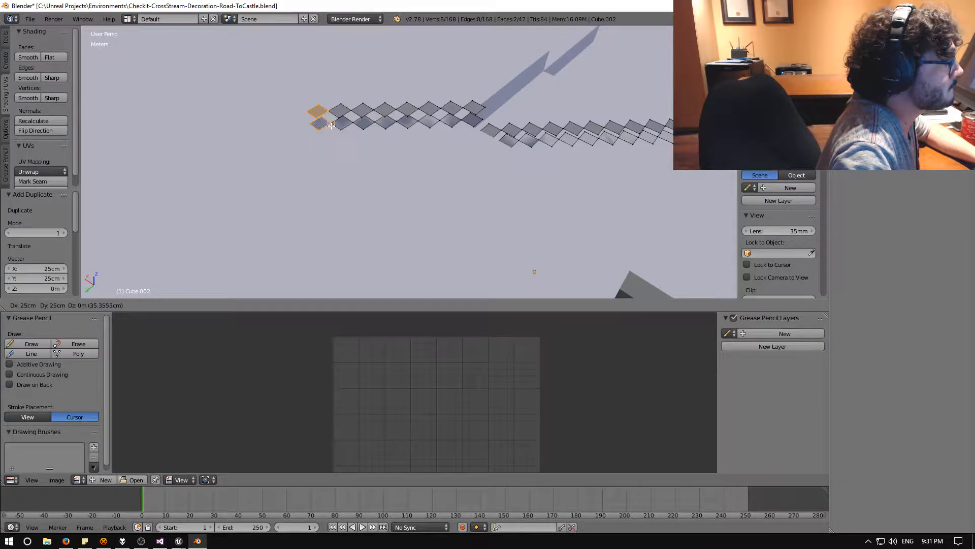
pyautogui.click(333, 125)
pyautogui.hotkey('shift', 'd')
pyautogui.click(307, 125)
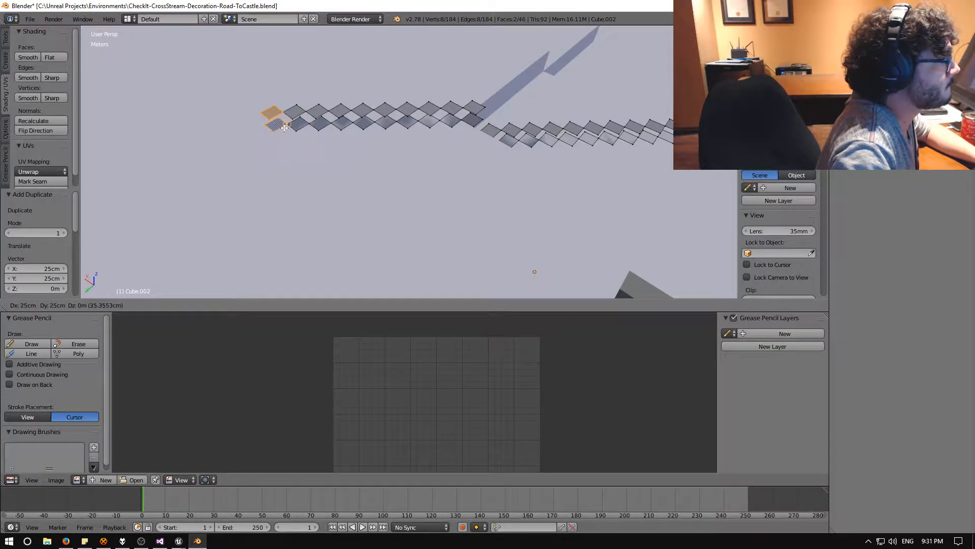
pyautogui.click(285, 126)
pyautogui.scroll(-3, 288, 127)
pyautogui.hotkey('shift', 'd')
pyautogui.click(307, 139)
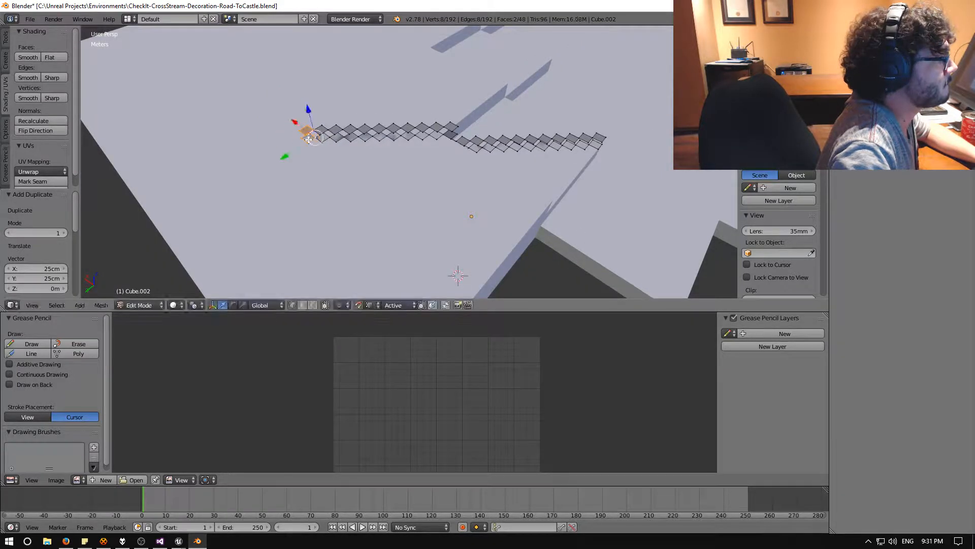
pyautogui.hotkey('shift', 'd')
pyautogui.click(293, 139)
pyautogui.hotkey('shift', 'd')
pyautogui.click(279, 140)
pyautogui.hotkey('shift', 'd')
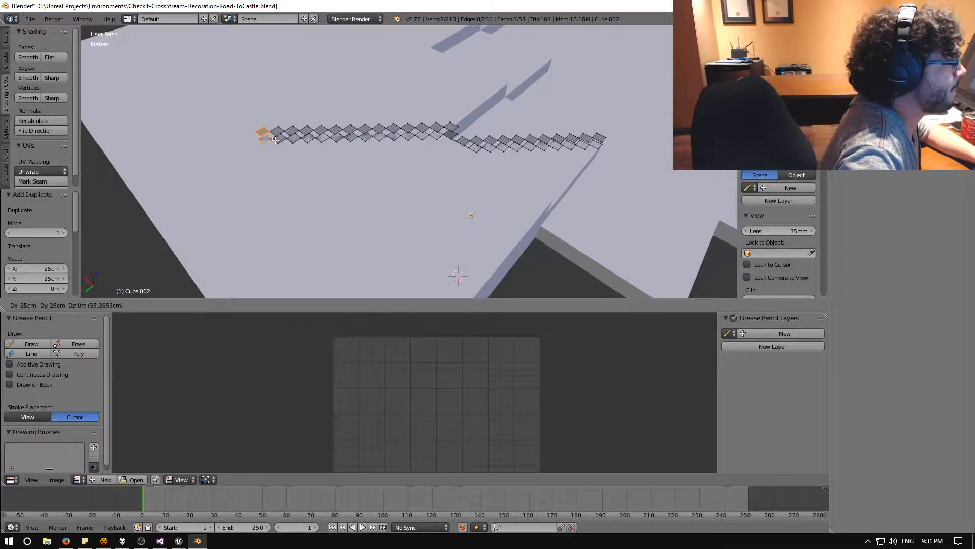
pyautogui.click(263, 141)
pyautogui.hotkey('shift', 'd')
pyautogui.click(250, 141)
pyautogui.hotkey('shift', 'd')
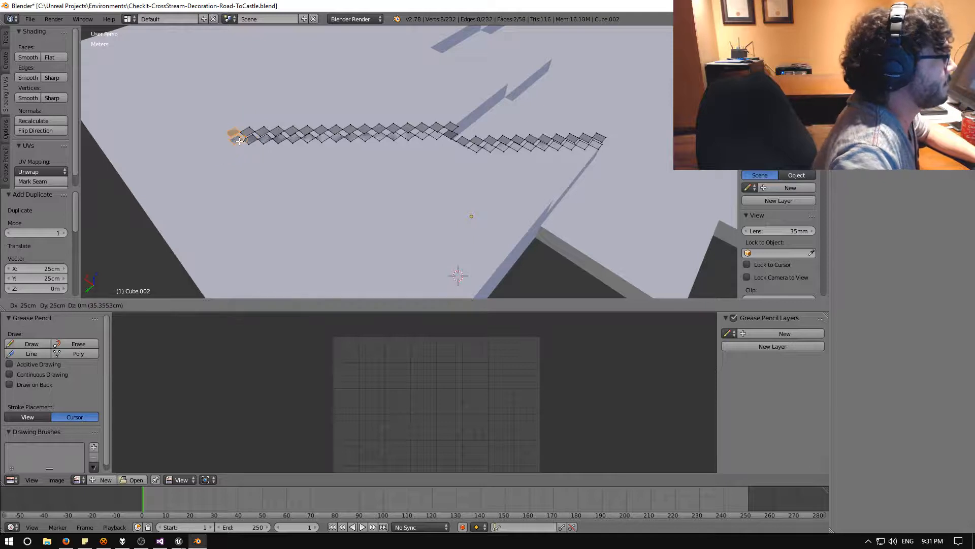
pyautogui.click(237, 141)
pyautogui.hotkey('shift', 'd')
pyautogui.click(222, 141)
pyautogui.hotkey('shift', 'd')
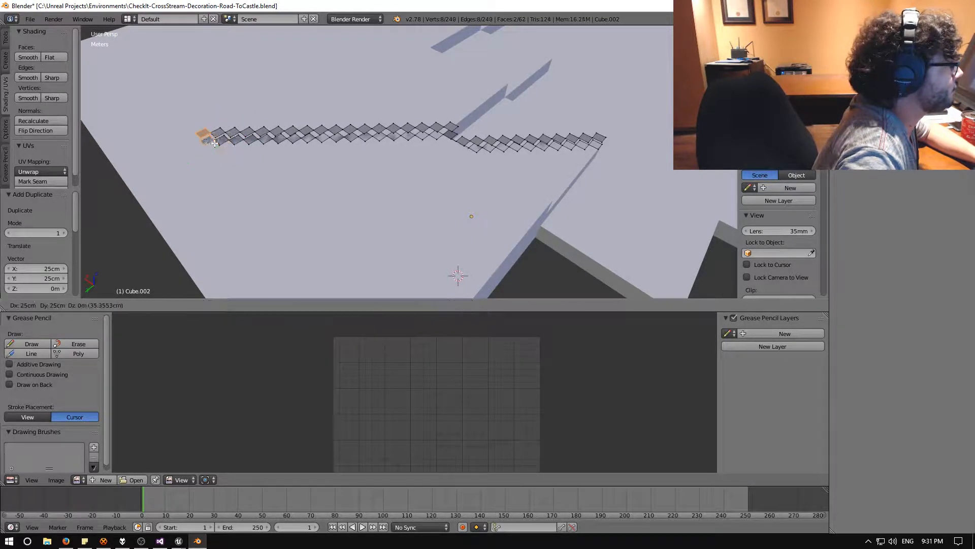
pyautogui.click(208, 142)
pyautogui.hotkey('shift', 'd')
pyautogui.click(195, 141)
pyautogui.hotkey('shift', 'd')
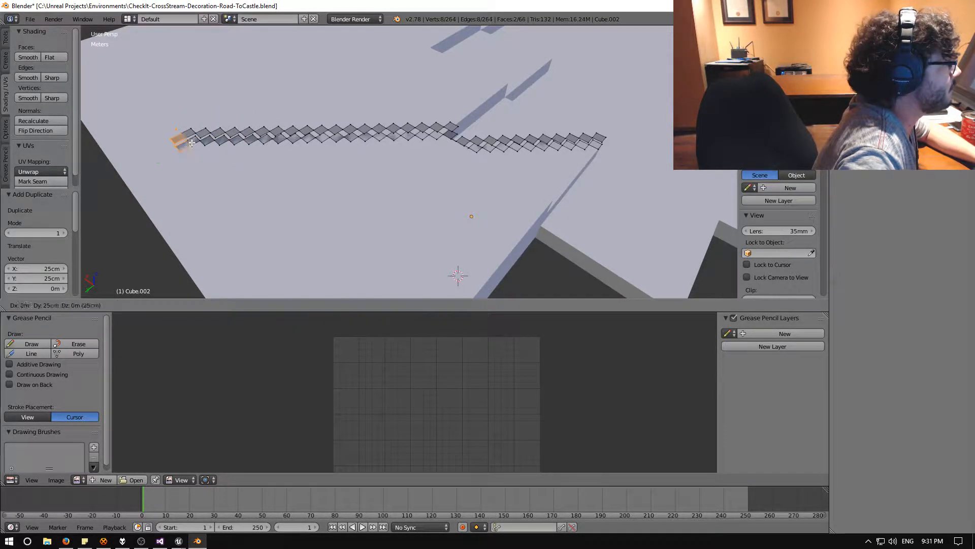
pyautogui.click(182, 142)
pyautogui.hotkey('shift', 'd')
pyautogui.click(165, 142)
pyautogui.hotkey('shift', 'd')
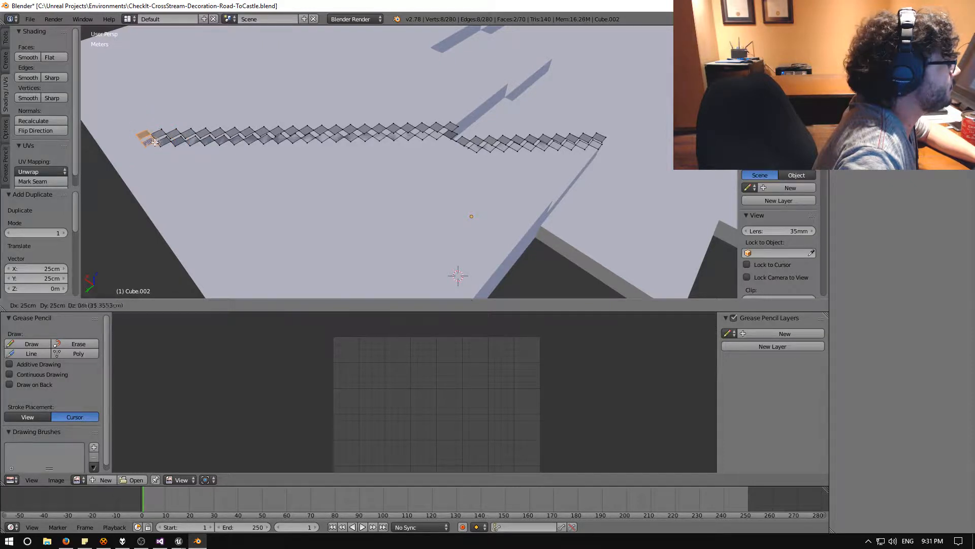
pyautogui.click(152, 143)
pyautogui.hotkey('shift', 'd')
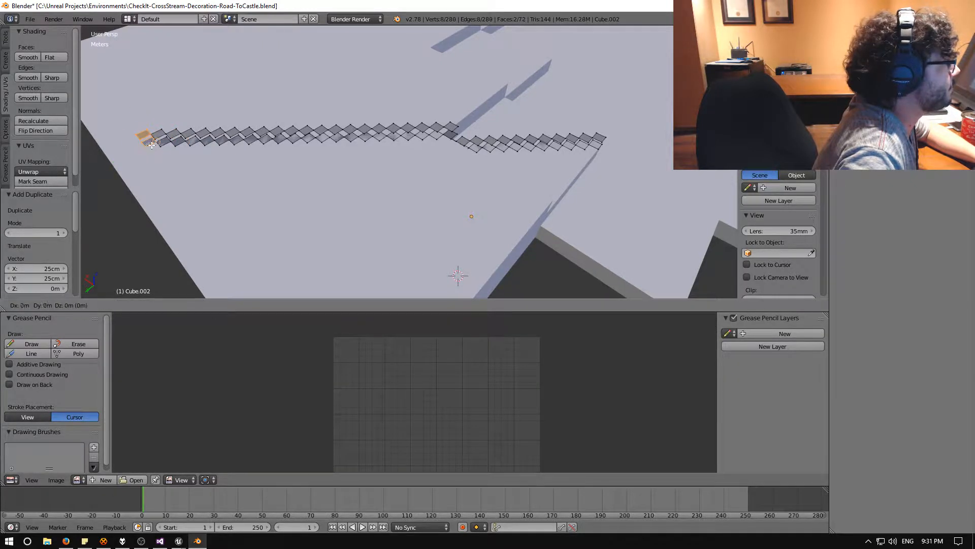
pyautogui.click(136, 144)
pyautogui.moveTo(136, 144); pyautogui.dragTo(216, 149, button='middle')
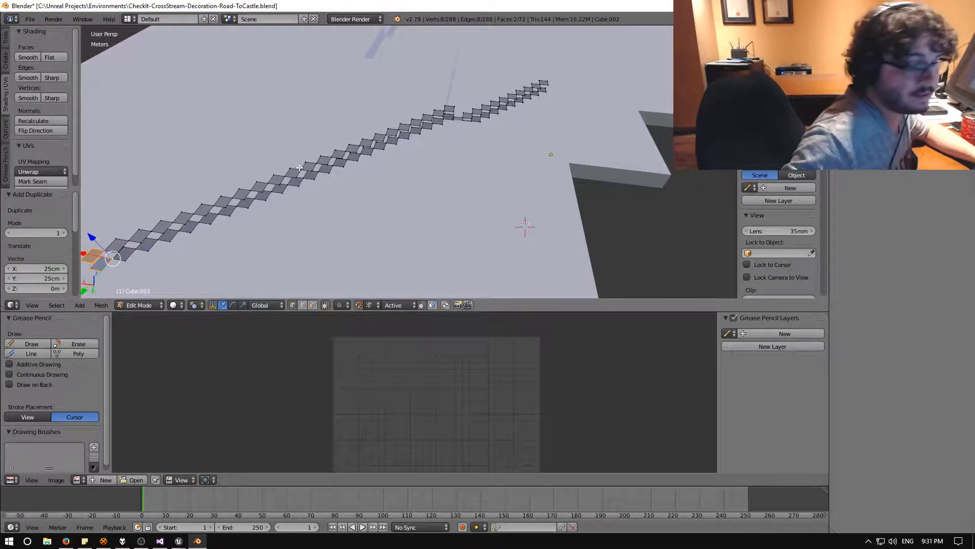
pyautogui.keyDown('shift'); pyautogui.moveTo(300, 168); pyautogui.dragTo(415, 143, button='middle'); pyautogui.keyUp('shift')
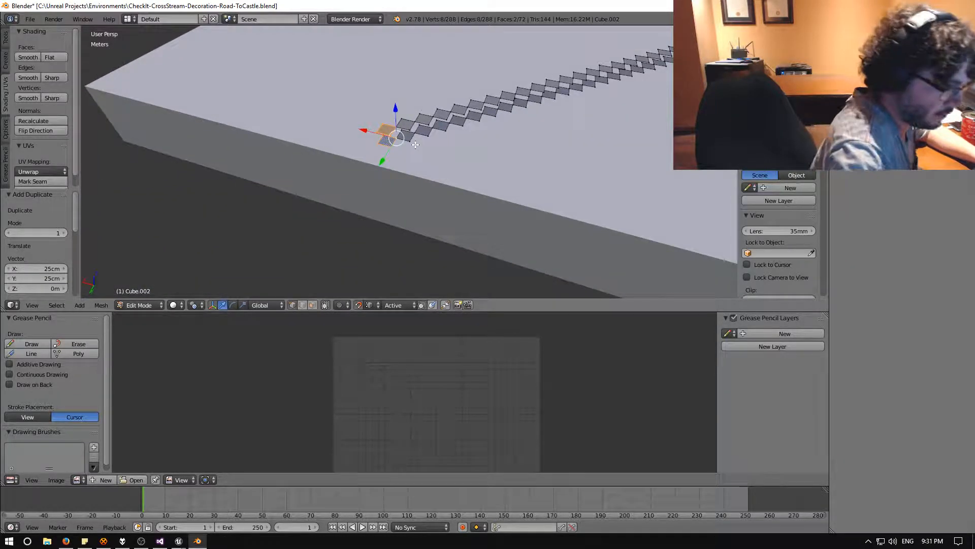
pyautogui.hotkey('shift', 'd')
pyautogui.click(381, 146)
pyautogui.hotkey('shift', 'd')
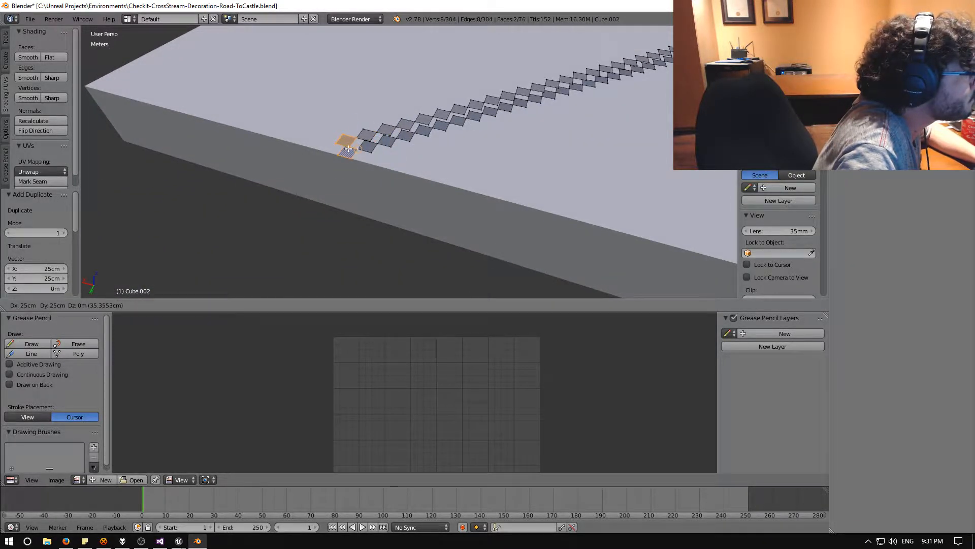
pyautogui.click(349, 148)
# Step: Duplicate the last face pair repeatedly, offset 25 cm in X only, into a straight row along the platform's edge to its corner
pyautogui.moveTo(348, 148); pyautogui.dragTo(420, 185, button='middle')
pyautogui.hotkey('shift', 'd')
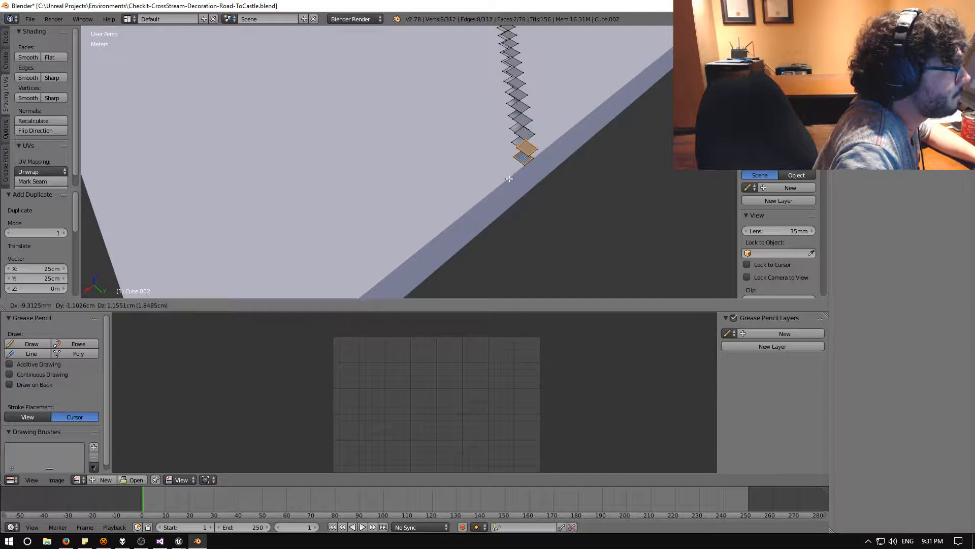
pyautogui.click(460, 160)
pyautogui.moveTo(460, 159); pyautogui.dragTo(474, 174, button='middle')
pyautogui.press('KP_Decimal')
pyautogui.scroll(-6, 501, 142)
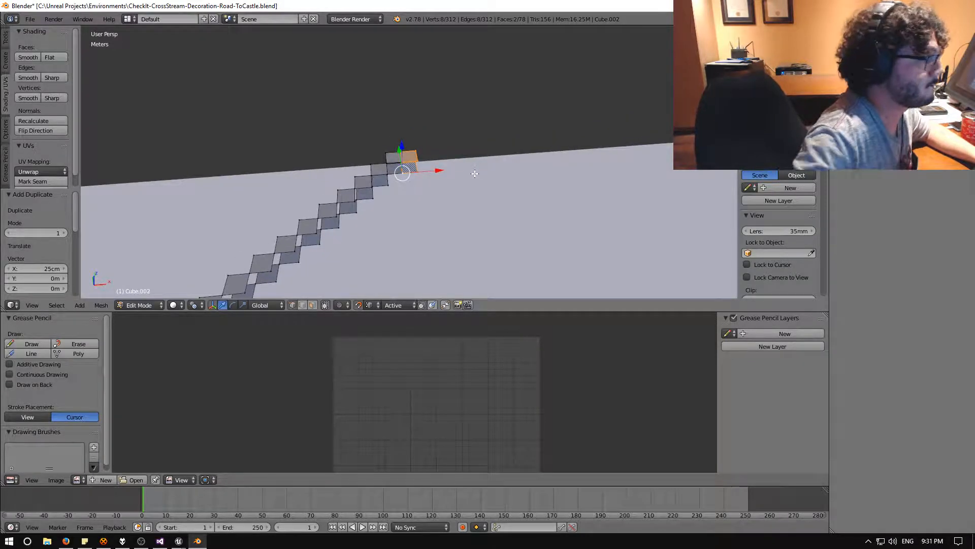
pyautogui.hotkey('shift', 'd')
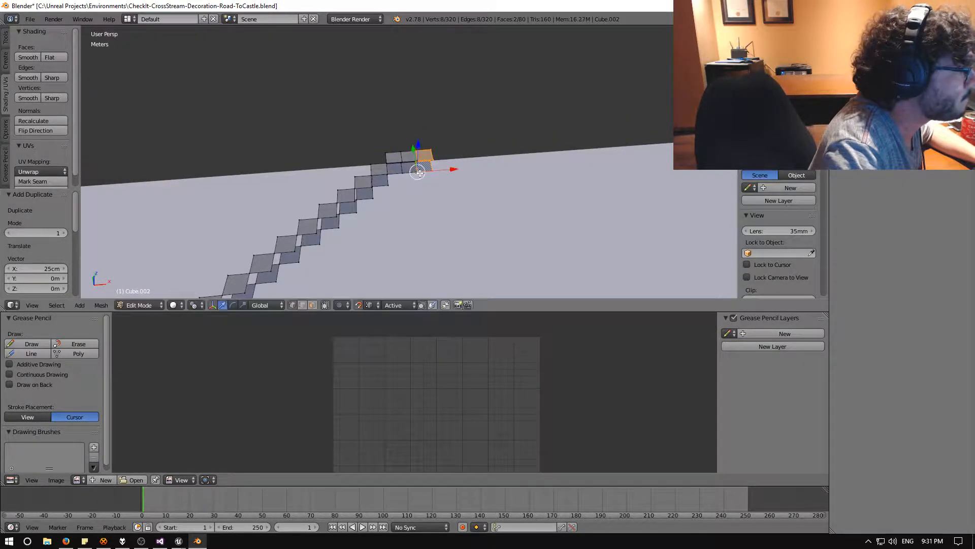
pyautogui.hotkey('shift', 'd')
pyautogui.hotkey('shift', 'd')
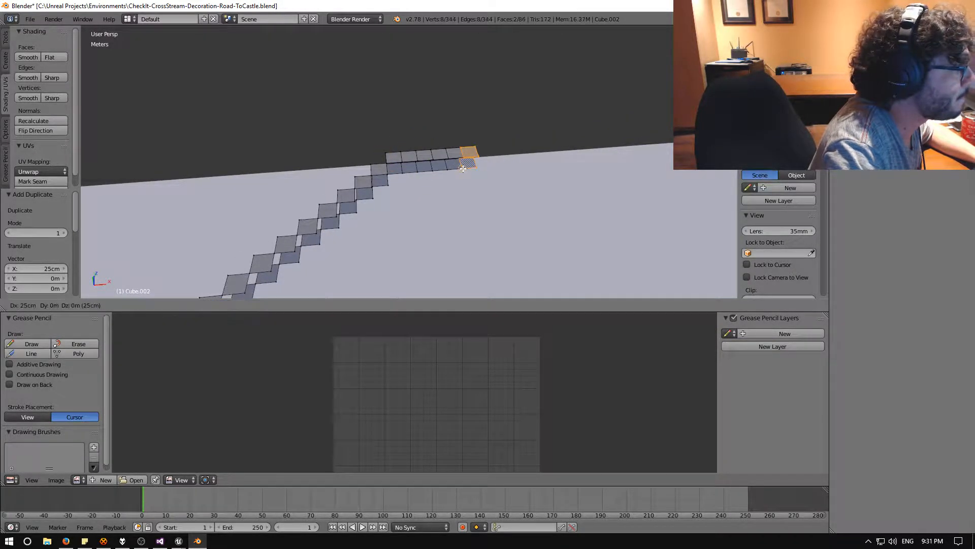
pyautogui.hotkey('shift', 'd')
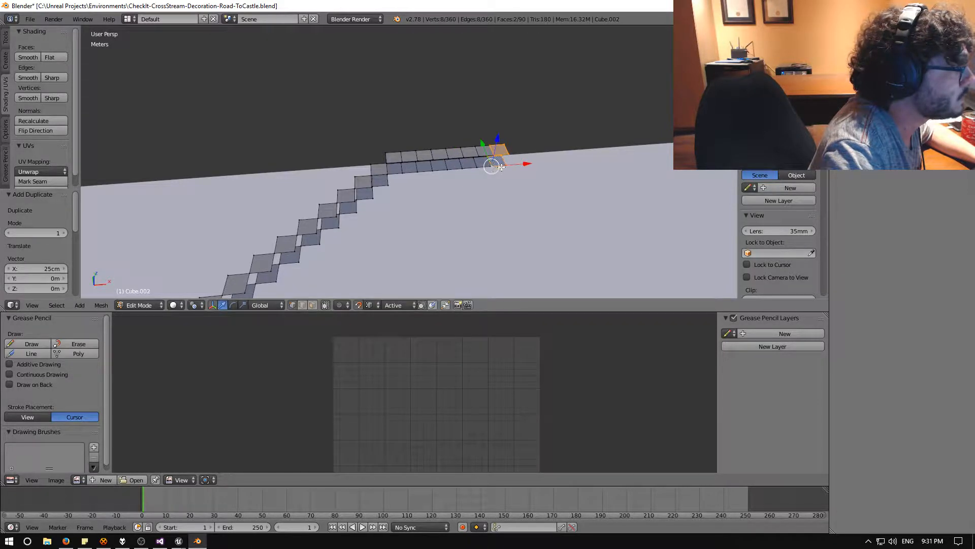
pyautogui.hotkey('shift', 'd')
pyautogui.hotkey('shift', 'd')
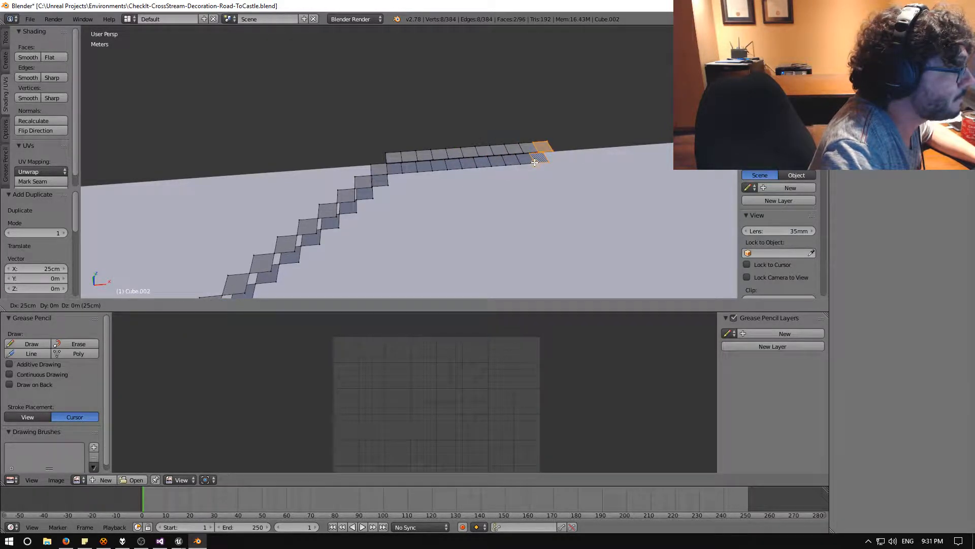
pyautogui.hotkey('shift', 'd')
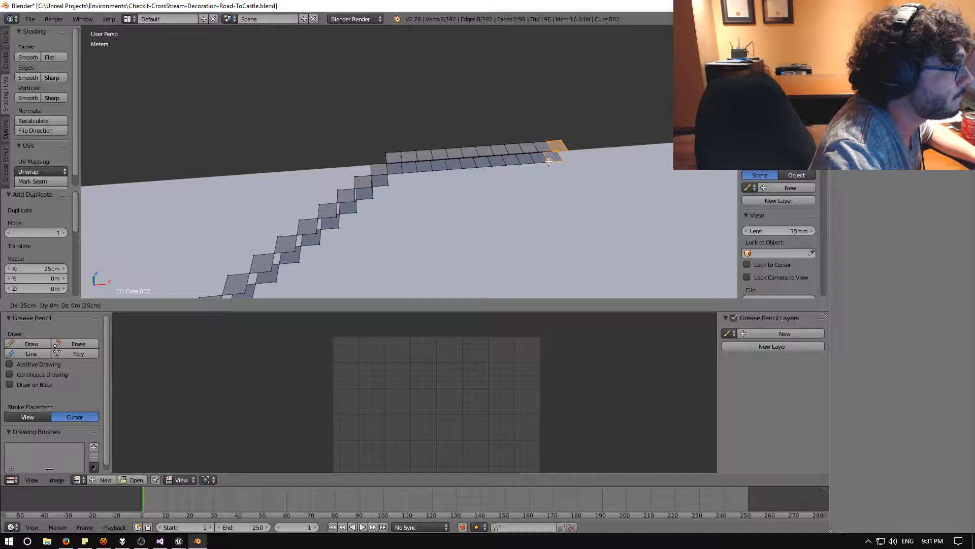
pyautogui.click(549, 161)
pyautogui.hotkey('shift', 'd')
pyautogui.click(564, 160)
pyautogui.hotkey('shift', 'd')
pyautogui.click(579, 160)
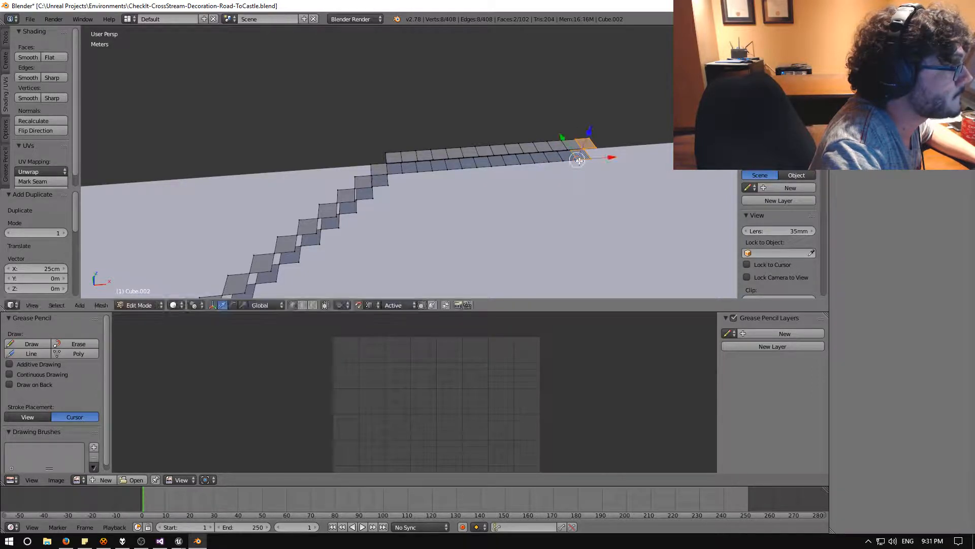
pyautogui.hotkey('shift', 'd')
pyautogui.click(590, 159)
pyautogui.hotkey('shift', 'd')
pyautogui.click(604, 158)
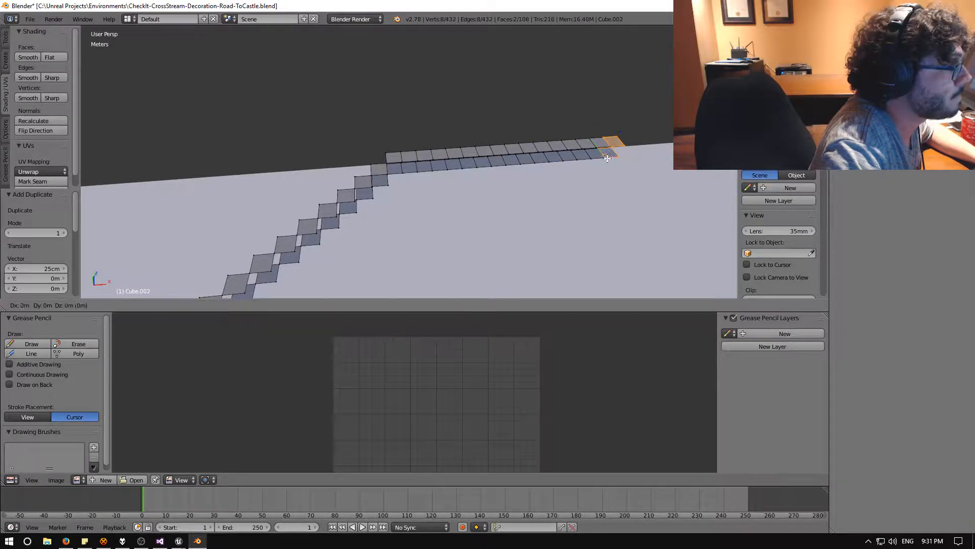
pyautogui.hotkey('shift', 'd')
pyautogui.click(619, 156)
pyautogui.hotkey('shift', 'd')
pyautogui.click(634, 154)
pyautogui.hotkey('shift', 'd')
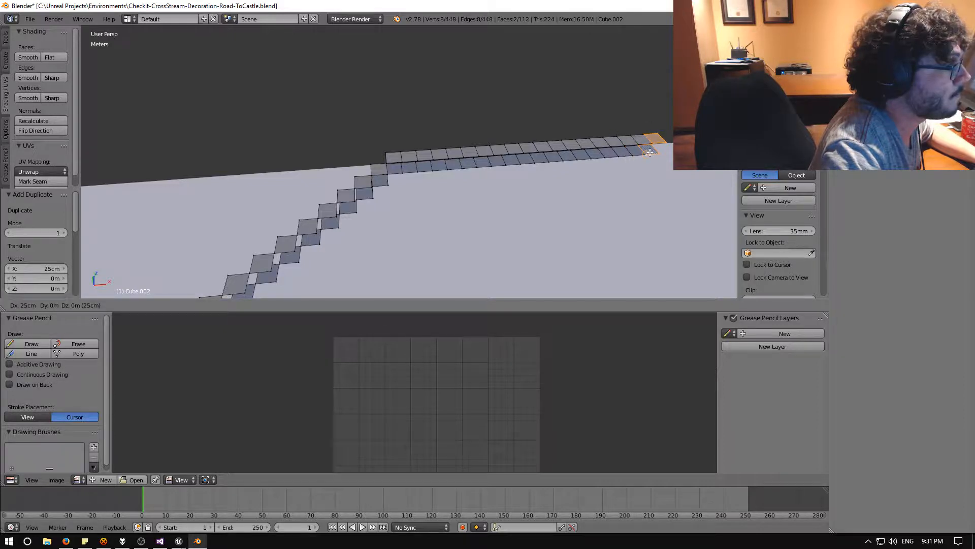
pyautogui.click(647, 153)
pyautogui.hotkey('shift', 'd')
pyautogui.click(660, 152)
pyautogui.hotkey('shift', 'd')
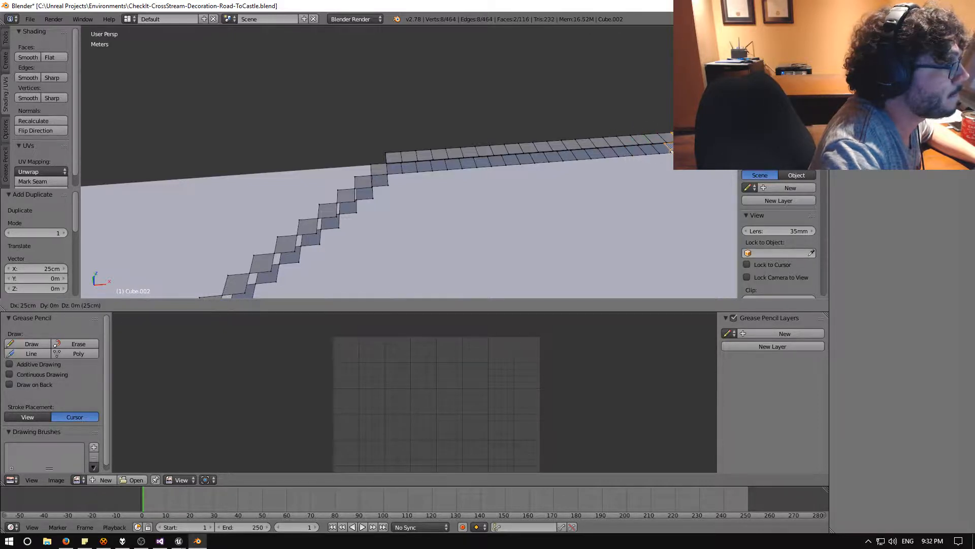
pyautogui.click(673, 152)
pyautogui.hotkey('shift', 'd')
pyautogui.click(686, 150)
pyautogui.hotkey('shift', 'd')
pyautogui.click(699, 149)
pyautogui.hotkey('shift', 'd')
pyautogui.click(713, 148)
pyautogui.hotkey('shift', 'd')
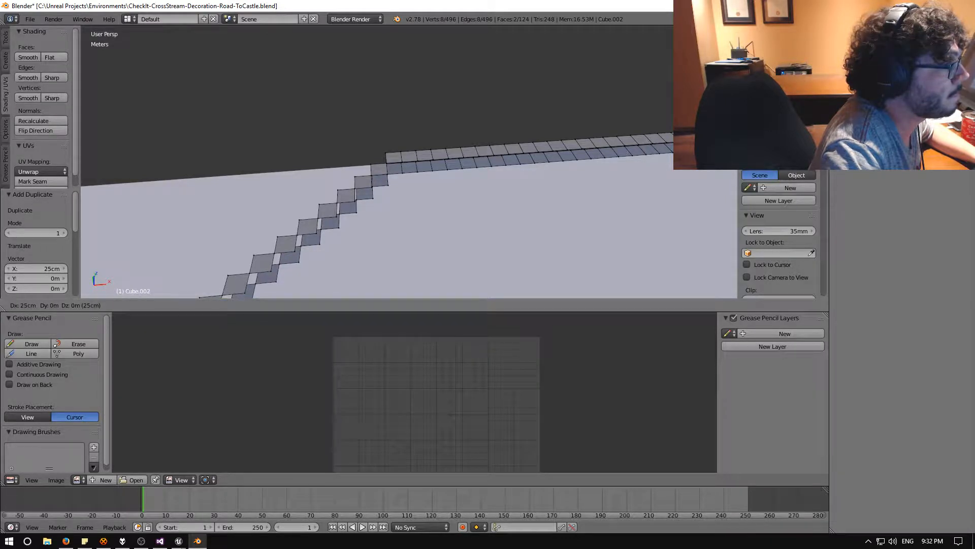
pyautogui.click(725, 147)
# Step: Duplicate the last face pair and snap the copy to the outer corner of the zigzag step farthest from the first diagonal row
pyautogui.scroll(-5, 528, 193)
pyautogui.moveTo(528, 193); pyautogui.dragTo(558, 166, button='middle')
pyautogui.hotkey('shift', 'd')
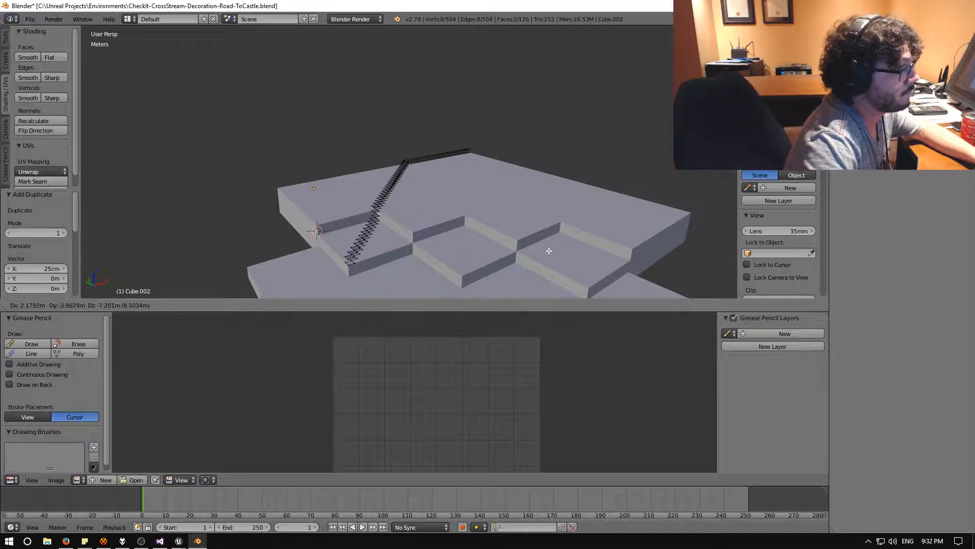
pyautogui.click(589, 288)
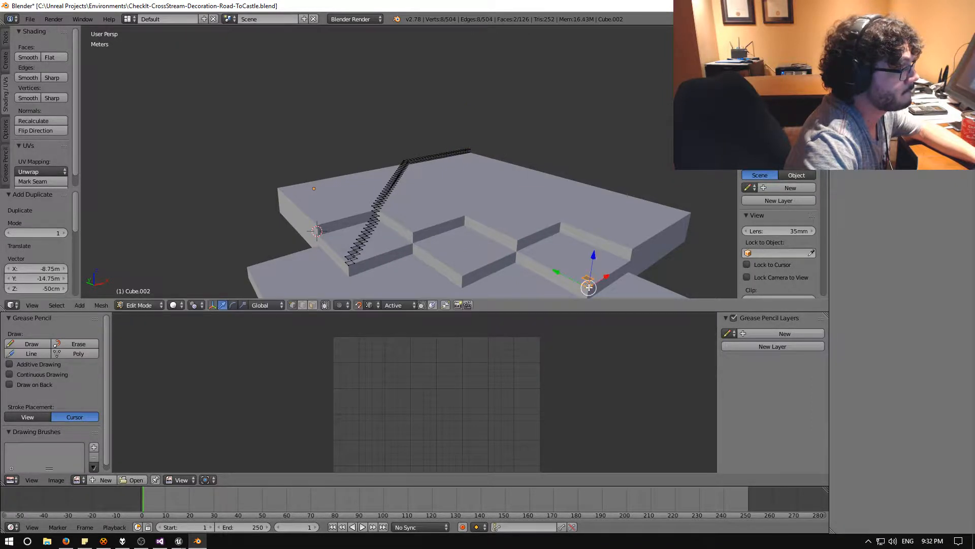
# Step: Duplicate the corner face pair repeatedly, offset 25 cm in X and Y, into a diagonal row across the zigzag step to its inner corner
pyautogui.moveTo(589, 286); pyautogui.dragTo(184, 269, button='middle')
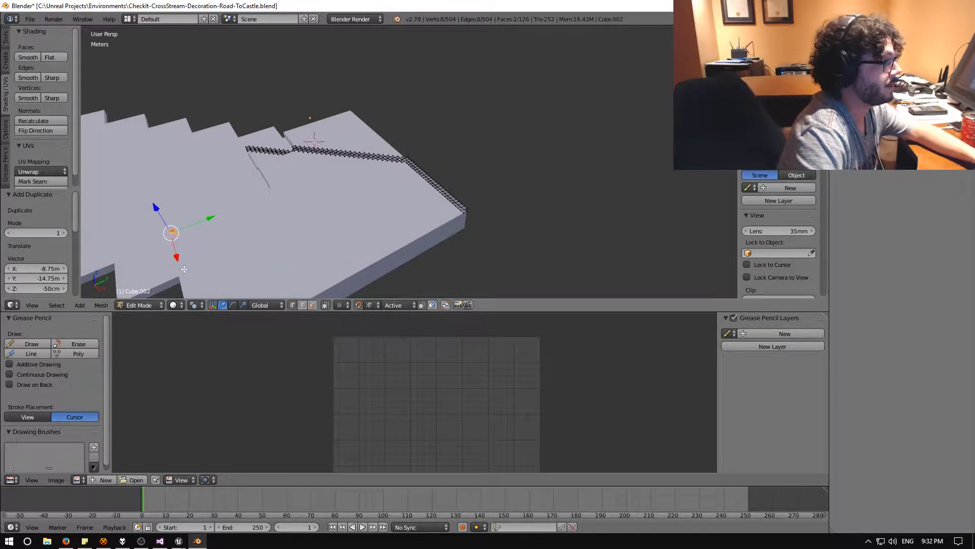
pyautogui.moveTo(294, 169); pyautogui.dragTo(327, 210, button='middle')
pyautogui.moveTo(417, 245); pyautogui.dragTo(321, 190, button='middle')
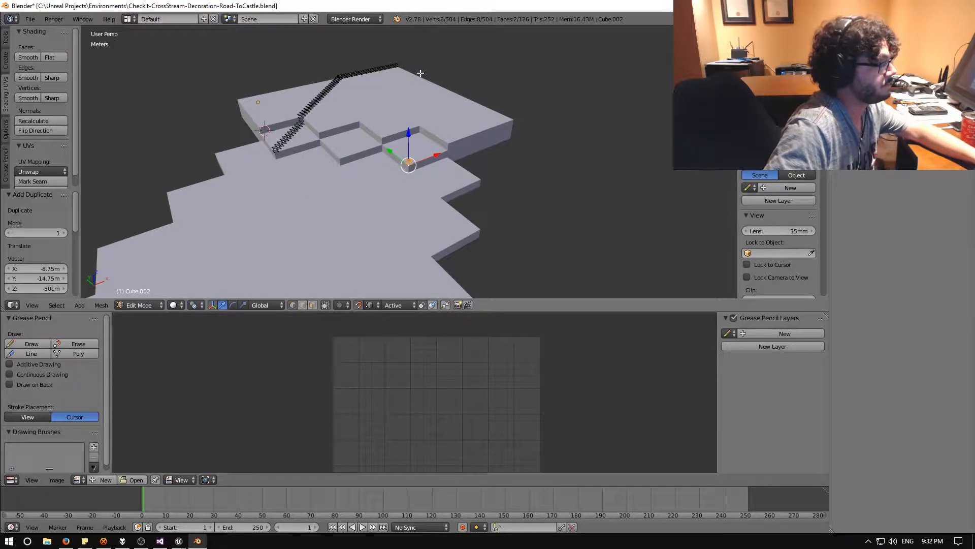
pyautogui.moveTo(398, 217); pyautogui.dragTo(323, 200, button='middle')
pyautogui.scroll(6, 396, 195)
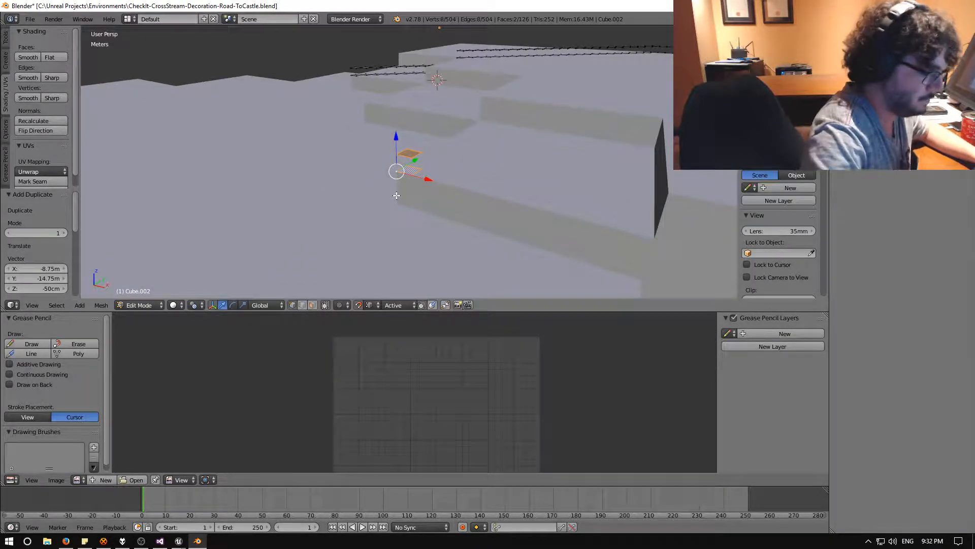
pyautogui.hotkey('shift', 'd')
pyautogui.click(425, 170)
pyautogui.hotkey('shift', 'd')
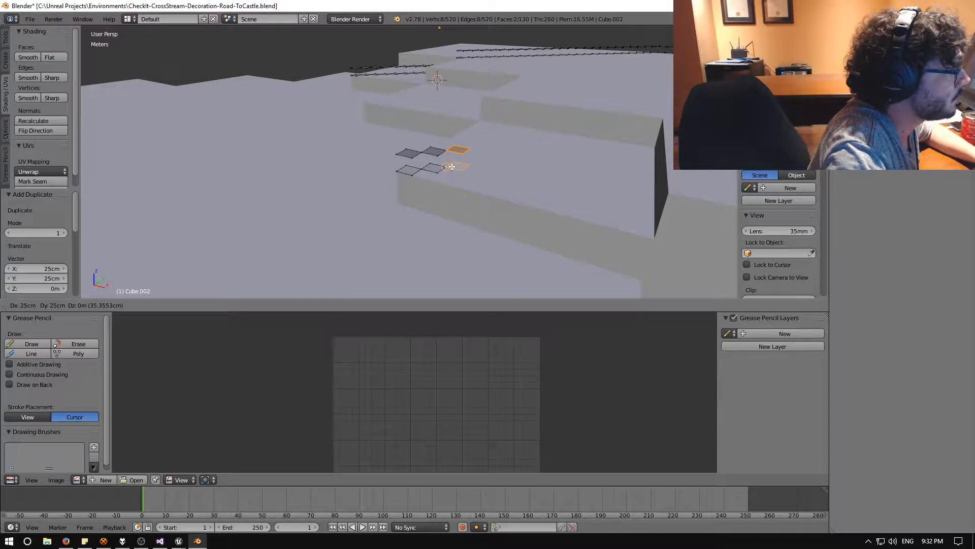
pyautogui.click(452, 165)
pyautogui.hotkey('shift', 'd')
pyautogui.click(471, 163)
pyautogui.hotkey('shift', 'd')
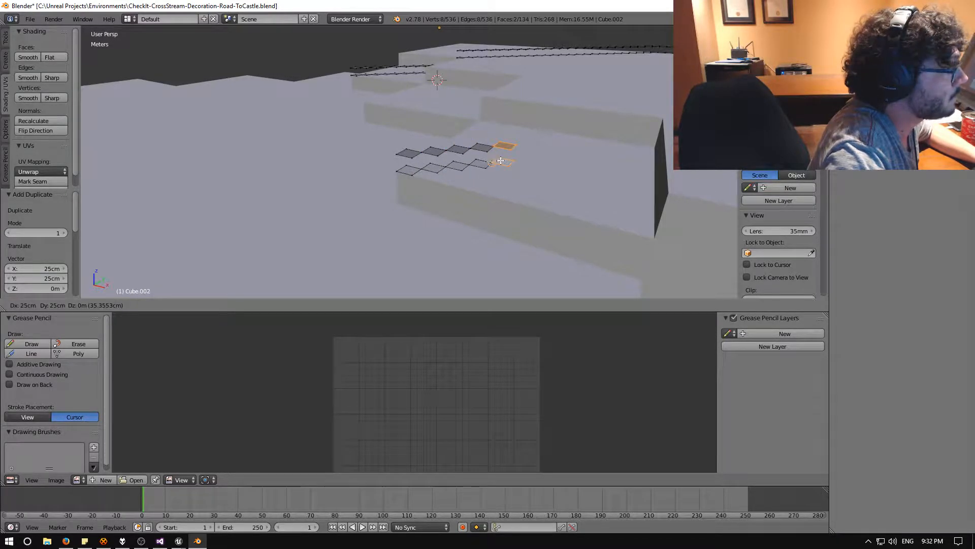
pyautogui.click(500, 160)
pyautogui.hotkey('shift', 'd')
pyautogui.click(518, 160)
pyautogui.hotkey('shift', 'd')
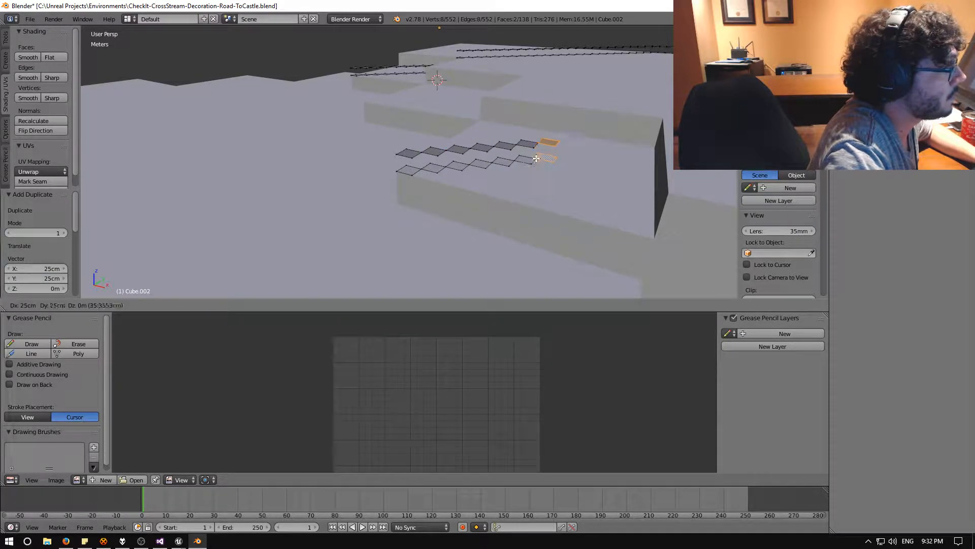
pyautogui.click(535, 159)
pyautogui.hotkey('shift', 'd')
pyautogui.click(557, 156)
pyautogui.hotkey('shift', 'd')
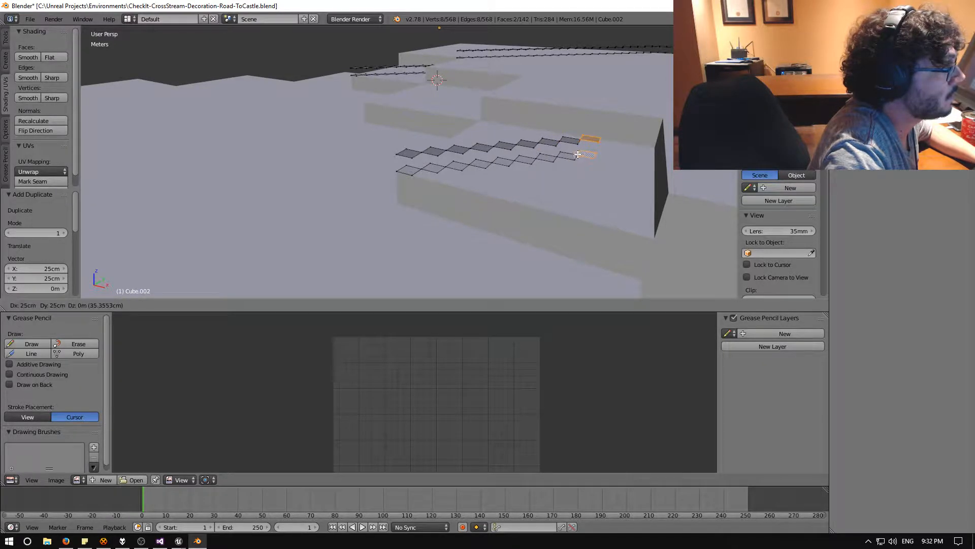
pyautogui.click(579, 154)
pyautogui.hotkey('shift', 'd')
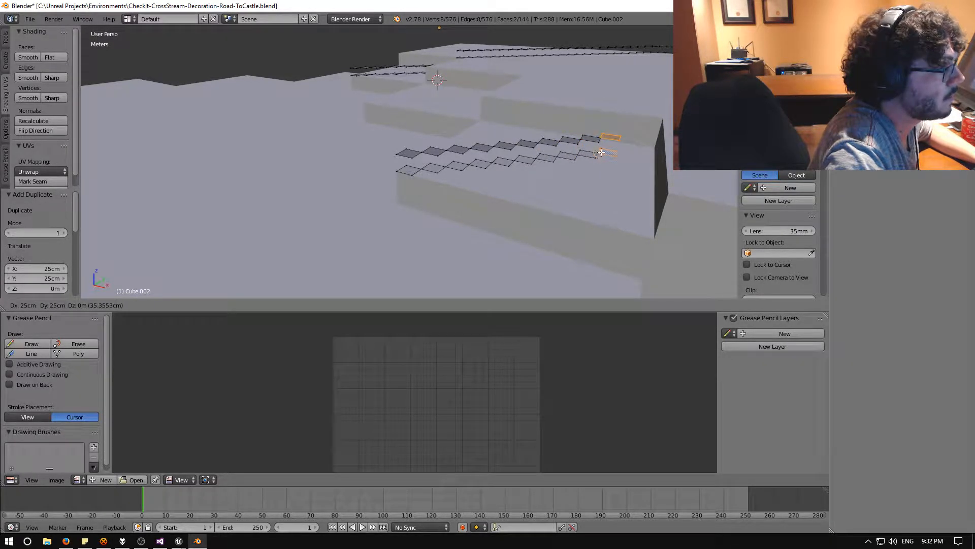
pyautogui.click(600, 150)
pyautogui.hotkey('shift', 'd')
pyautogui.click(620, 148)
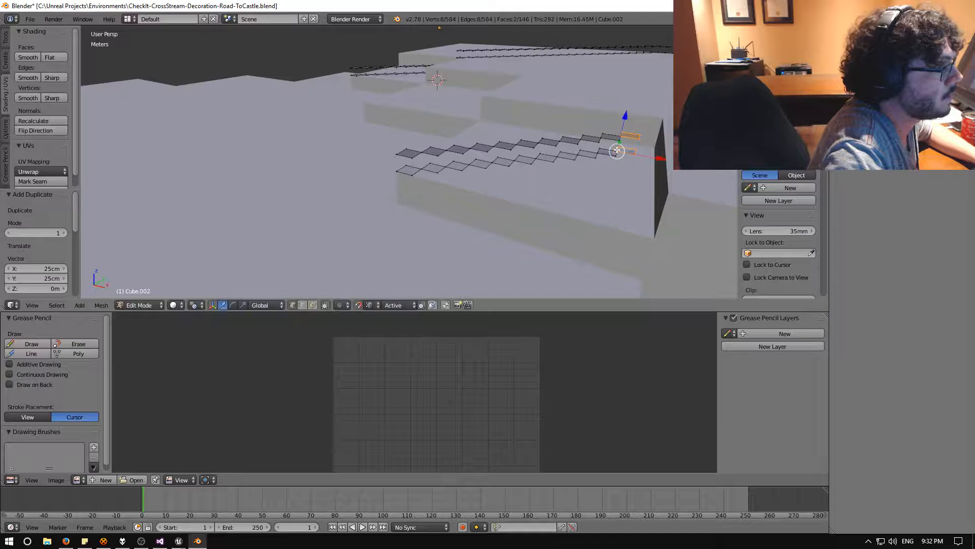
pyautogui.hotkey('shift', 'd')
pyautogui.click(641, 146)
# Step: Duplicate the last face pair straight up twice, 25 cm each time, to climb from the step to the upper platform
pyautogui.hotkey('shift', 'd')
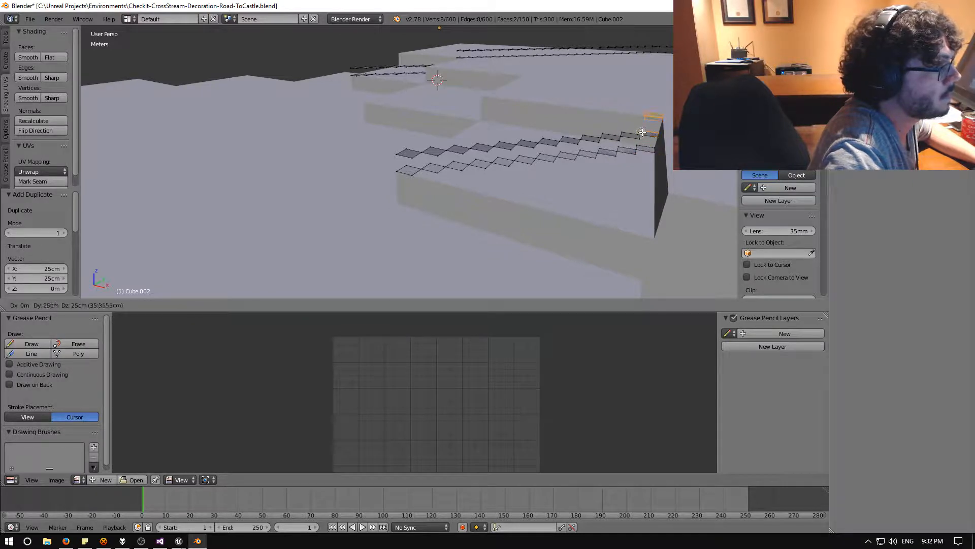
pyautogui.click(642, 135)
pyautogui.hotkey('shift', 'd')
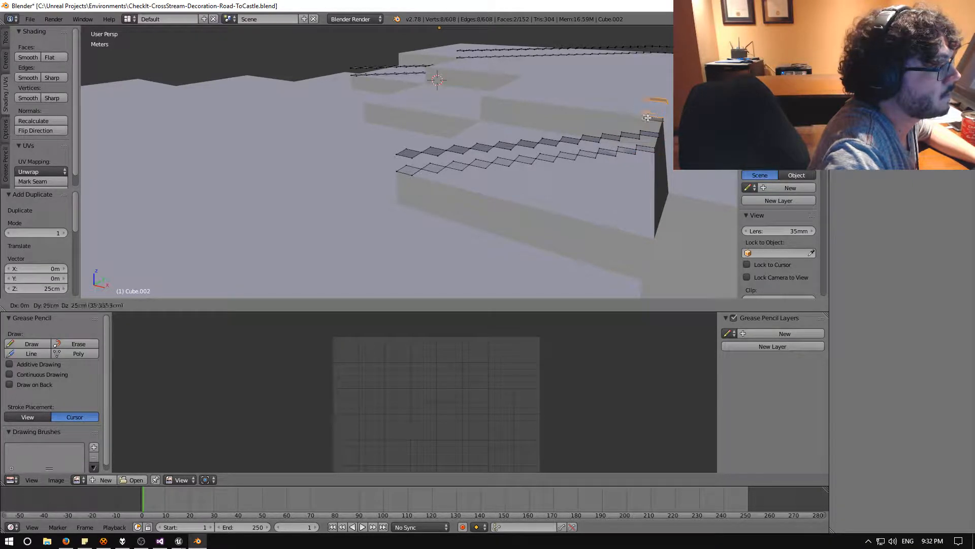
pyautogui.click(644, 120)
# Step: Duplicate the raised face pair repeatedly, offset 25 cm in X and Y, into a second diagonal row across the upper platform to its outer edge
pyautogui.moveTo(644, 121); pyautogui.dragTo(632, 163, button='middle')
pyautogui.scroll(-2, 632, 164)
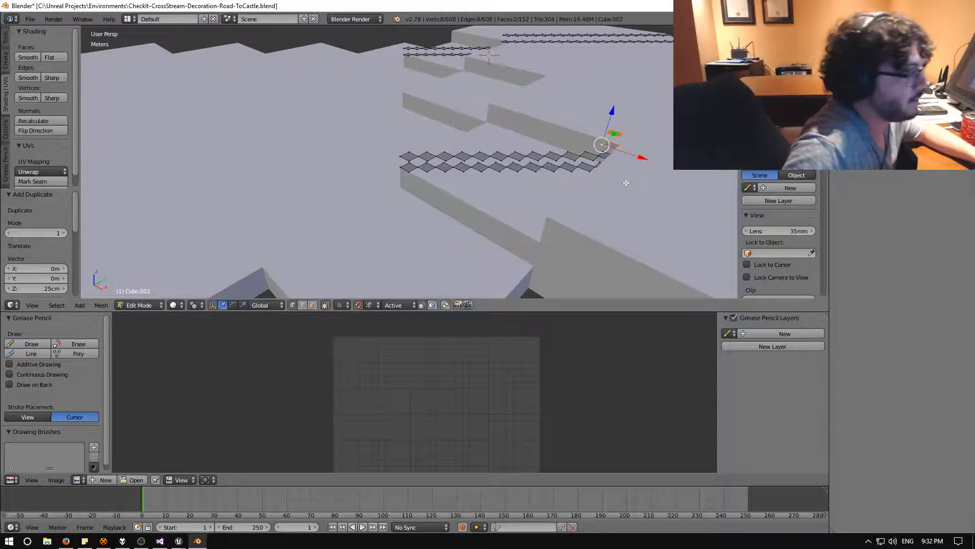
pyautogui.keyDown('shift'); pyautogui.moveTo(597, 169); pyautogui.dragTo(474, 203, button='middle'); pyautogui.keyUp('shift')
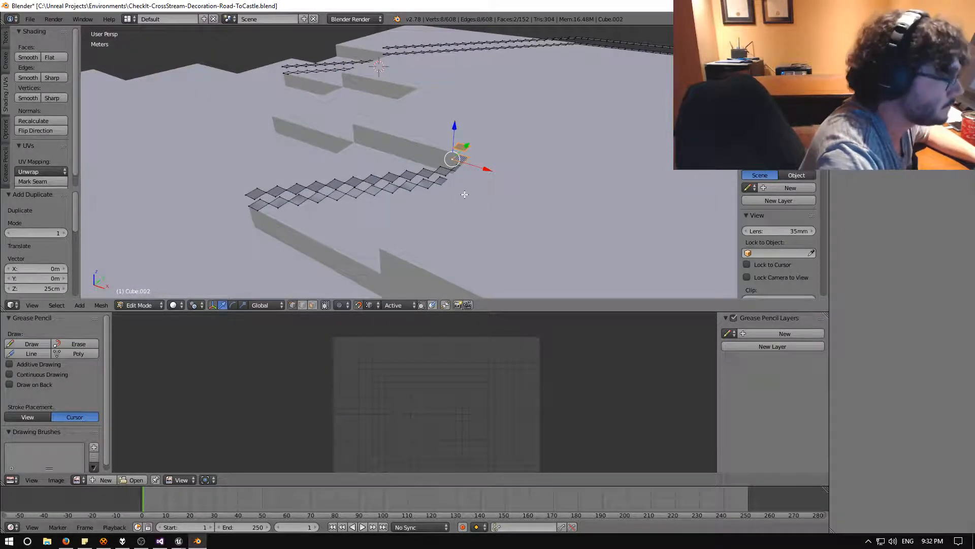
pyautogui.hotkey('shift', 'd')
pyautogui.click(473, 157)
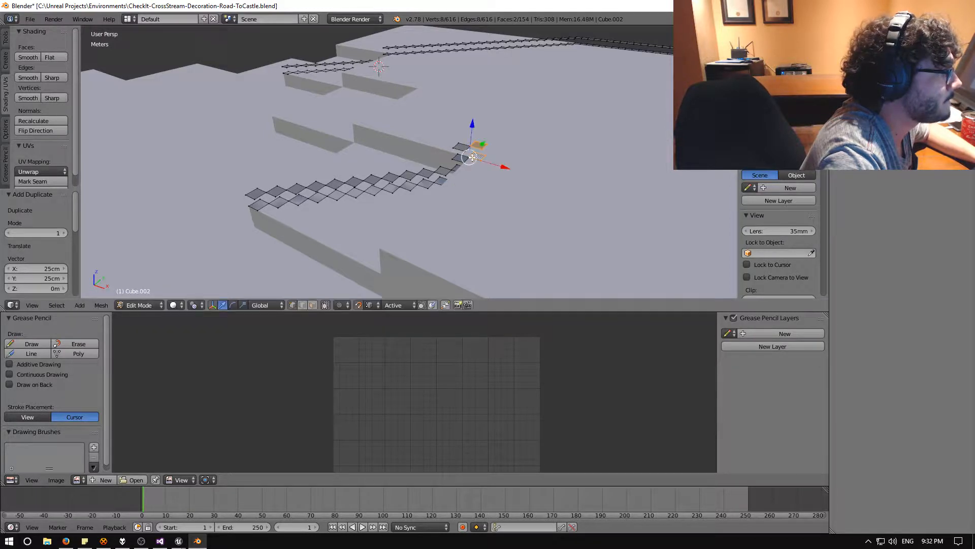
pyautogui.hotkey('shift', 'd')
pyautogui.click(489, 156)
pyautogui.hotkey('shift', 'd')
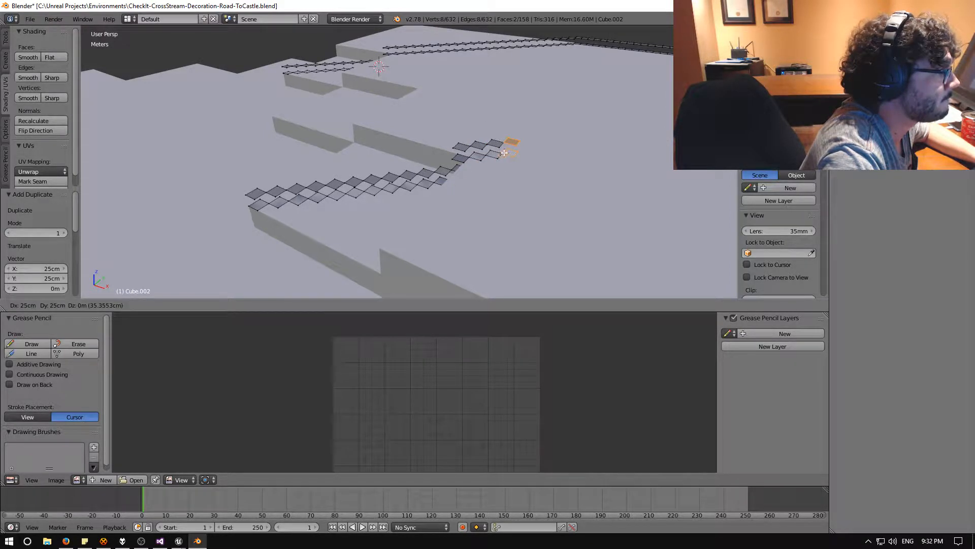
pyautogui.click(506, 154)
pyautogui.hotkey('shift', 'd')
pyautogui.click(523, 152)
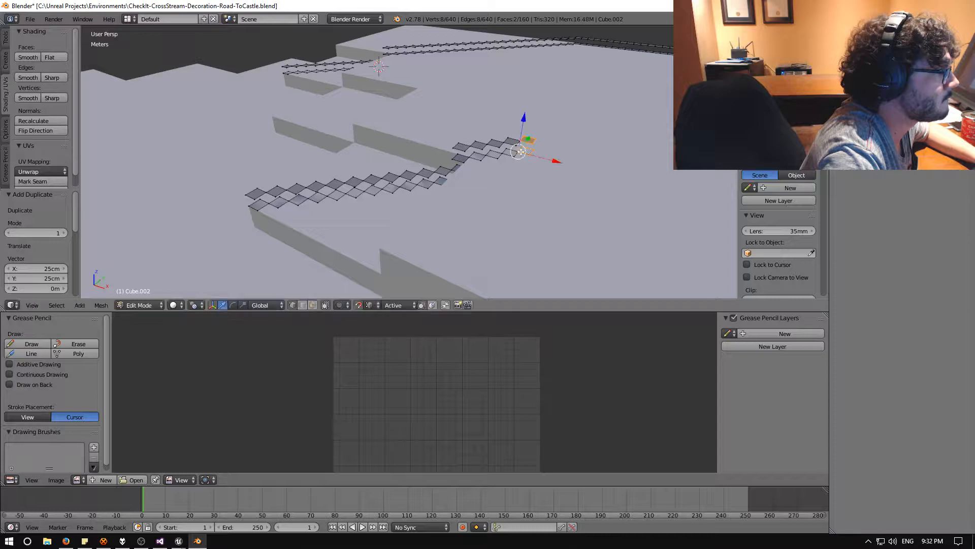
pyautogui.hotkey('shift', 'd')
pyautogui.click(535, 148)
pyautogui.hotkey('shift', 'd')
pyautogui.click(550, 147)
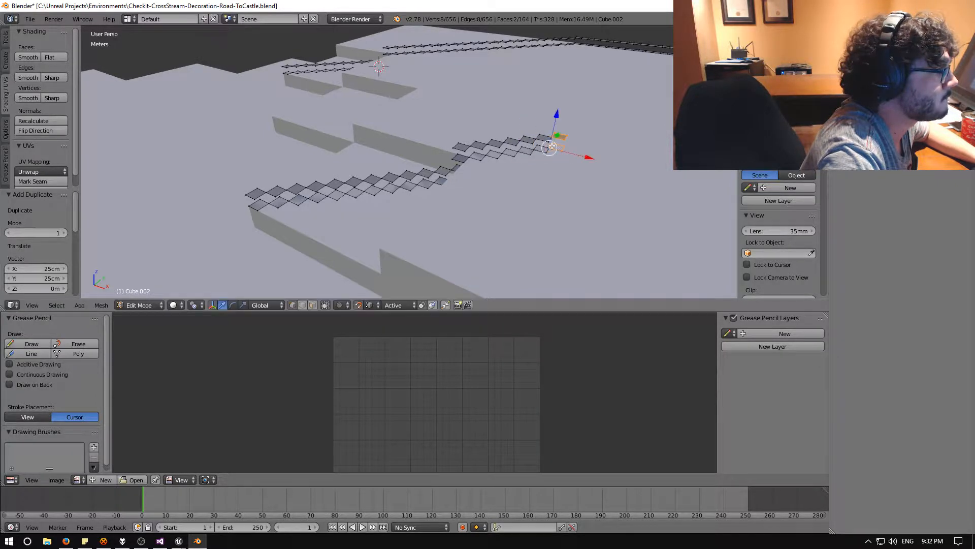
pyautogui.hotkey('shift', 'd')
pyautogui.click(565, 146)
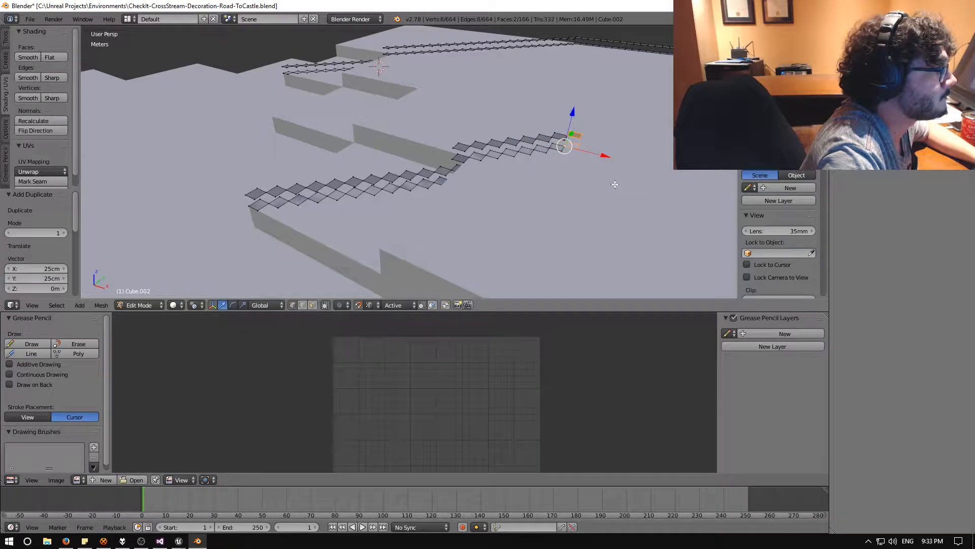
pyautogui.keyDown('shift'); pyautogui.moveTo(608, 189); pyautogui.dragTo(391, 194, button='middle'); pyautogui.keyUp('shift')
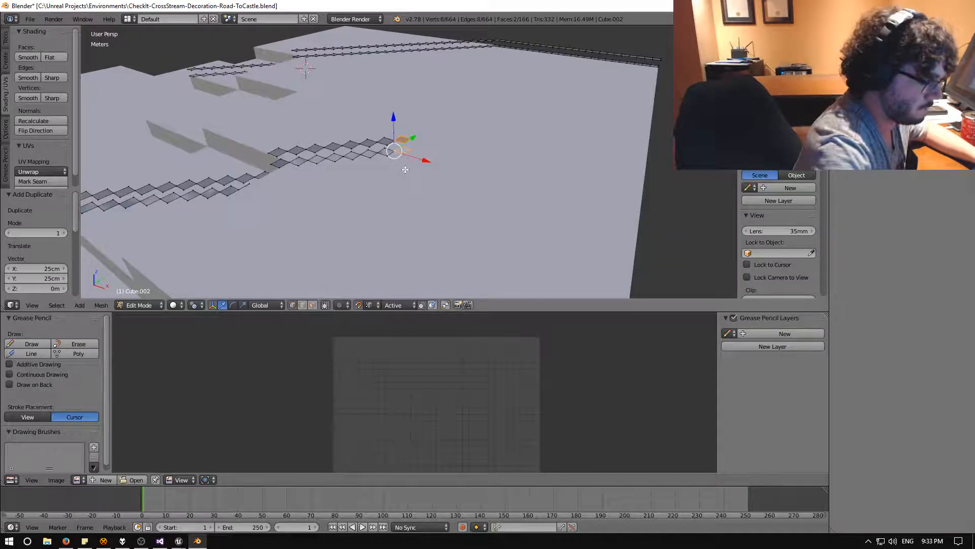
pyautogui.hotkey('shift', 'd')
pyautogui.click(410, 148)
pyautogui.hotkey('shift', 'd')
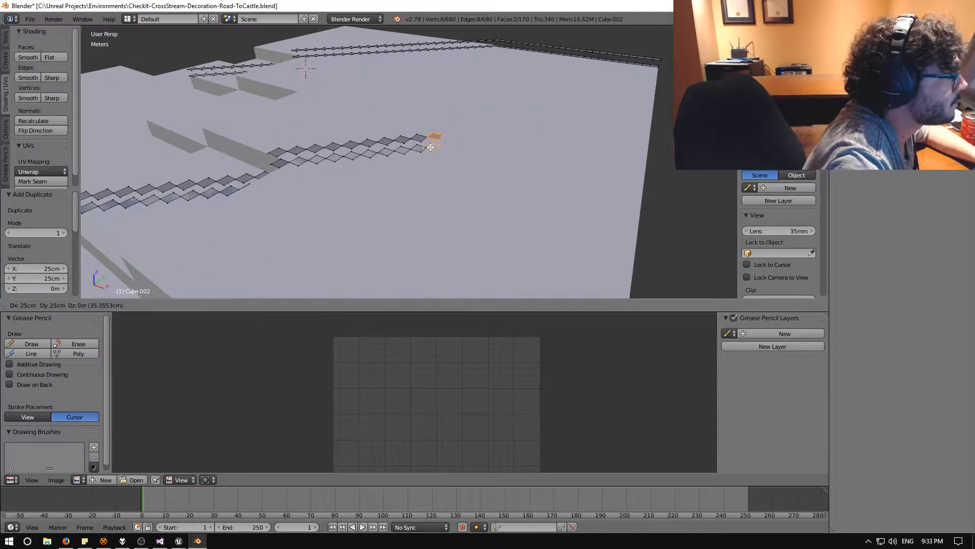
pyautogui.click(426, 147)
pyautogui.hotkey('shift', 'd')
pyautogui.click(447, 145)
pyautogui.hotkey('shift', 'd')
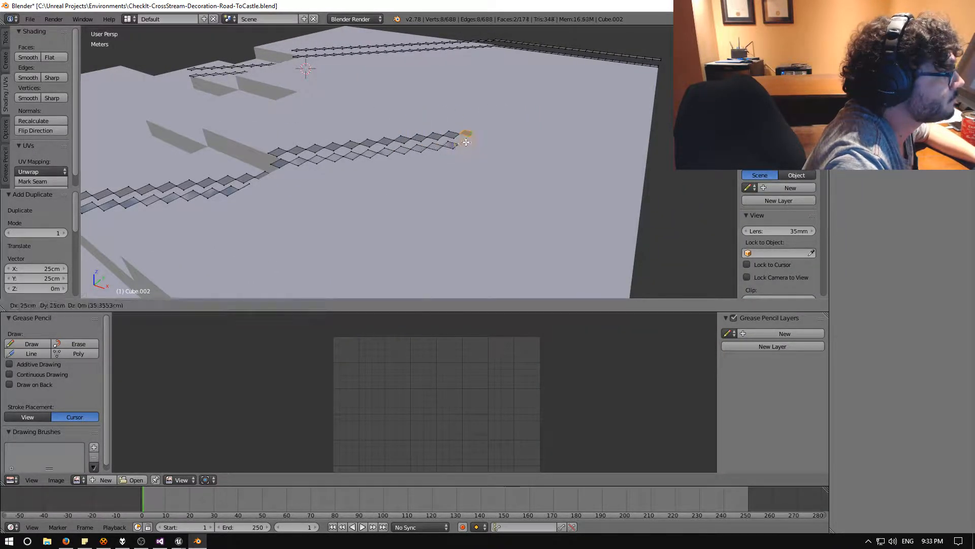
pyautogui.click(462, 144)
pyautogui.hotkey('shift', 'd')
pyautogui.click(479, 138)
pyautogui.hotkey('shift', 'd')
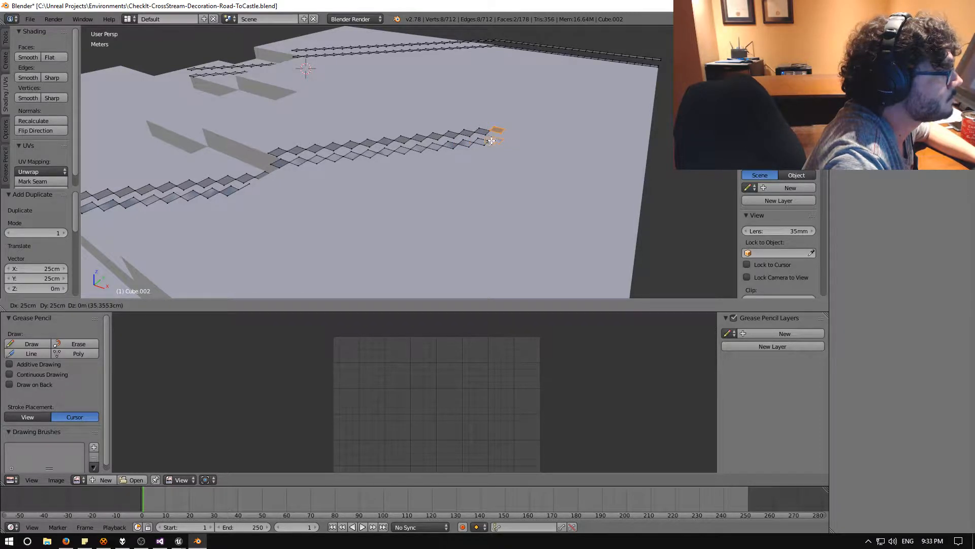
pyautogui.click(492, 141)
pyautogui.hotkey('shift', 'd')
pyautogui.click(505, 139)
pyautogui.hotkey('shift', 'd')
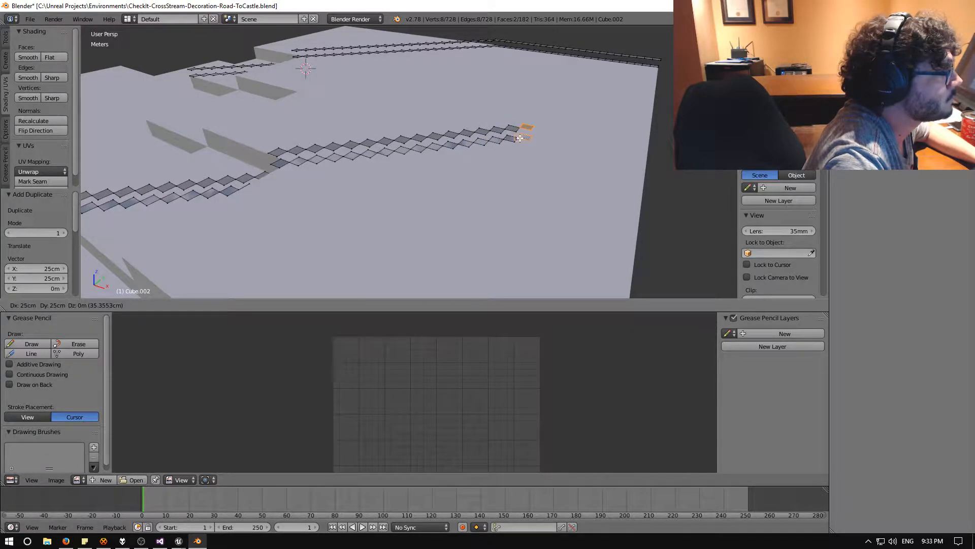
pyautogui.click(519, 136)
pyautogui.hotkey('shift', 'd')
pyautogui.click(531, 136)
pyautogui.hotkey('shift', 'd')
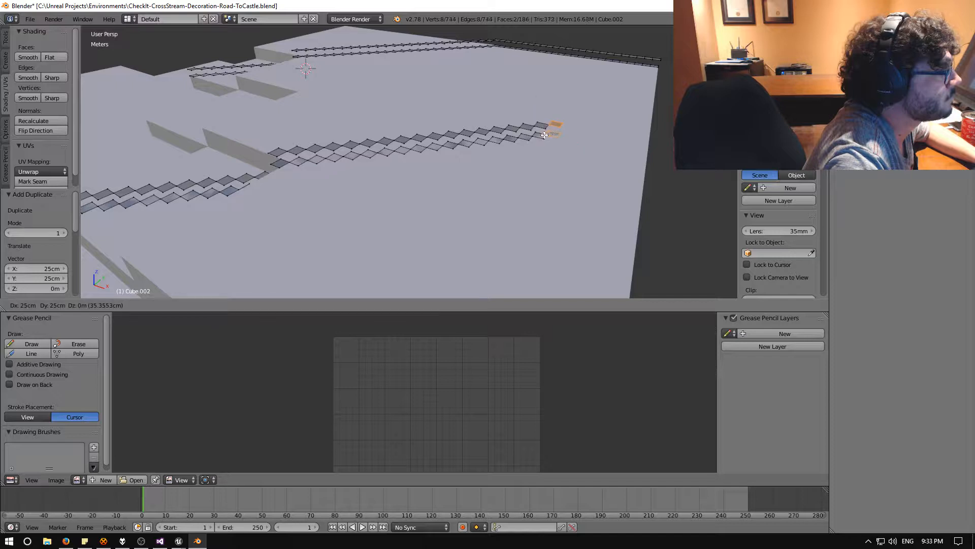
pyautogui.click(547, 134)
pyautogui.hotkey('shift', 'd')
pyautogui.click(561, 131)
pyautogui.hotkey('shift', 'd')
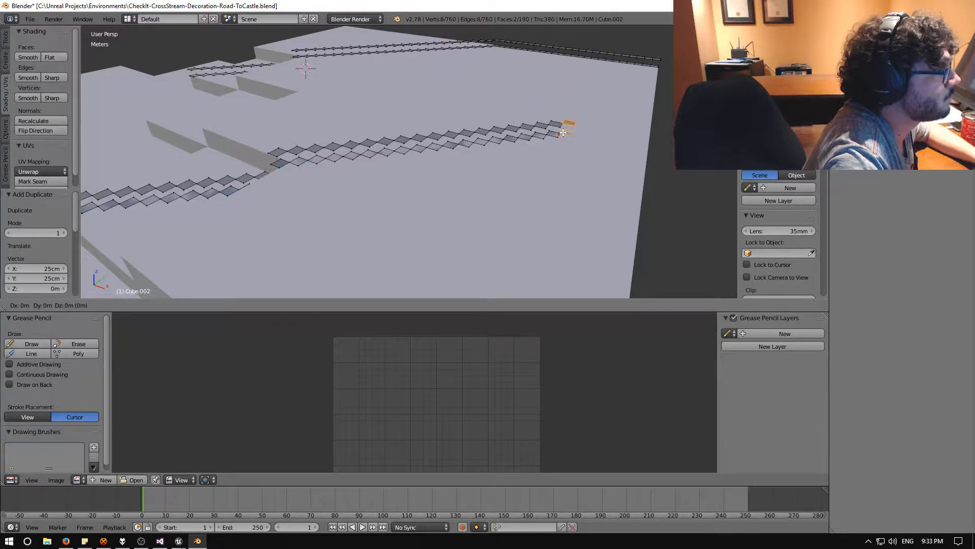
pyautogui.click(575, 131)
pyautogui.moveTo(586, 178); pyautogui.dragTo(477, 229, button='middle')
pyautogui.hotkey('shift', 'd')
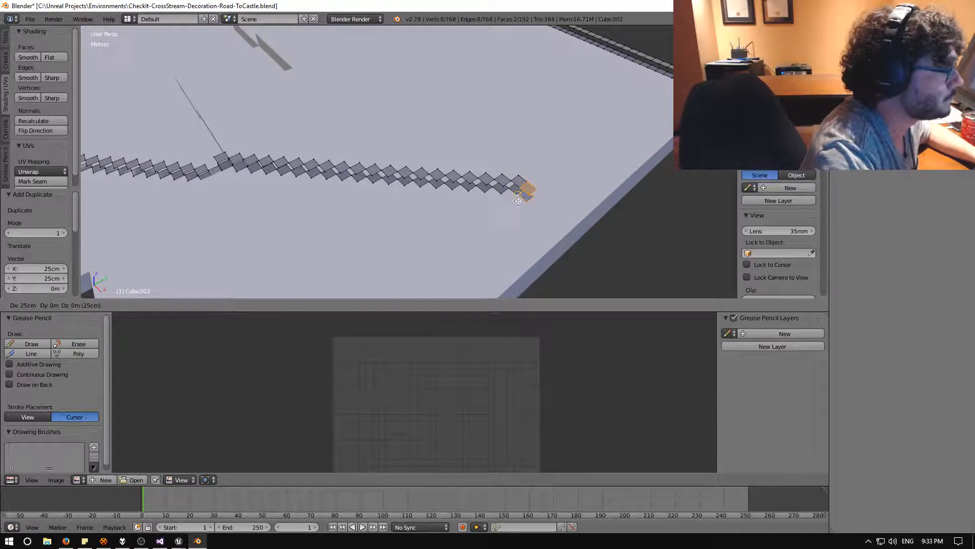
pyautogui.click(531, 191)
pyautogui.hotkey('shift', 'd')
pyautogui.click(546, 191)
pyautogui.hotkey('shift', 'd')
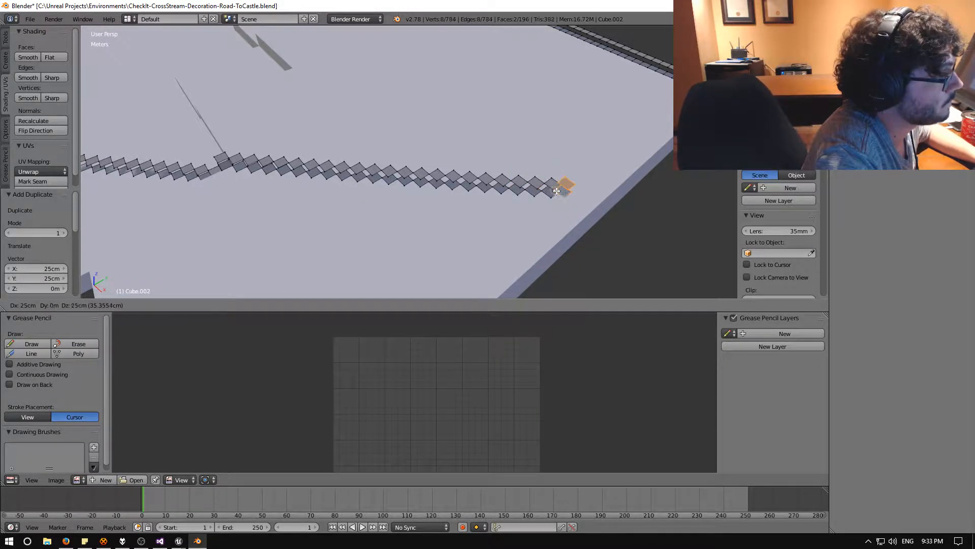
pyautogui.click(564, 192)
pyautogui.hotkey('shift', 'd')
pyautogui.click(578, 192)
pyautogui.hotkey('shift', 'd')
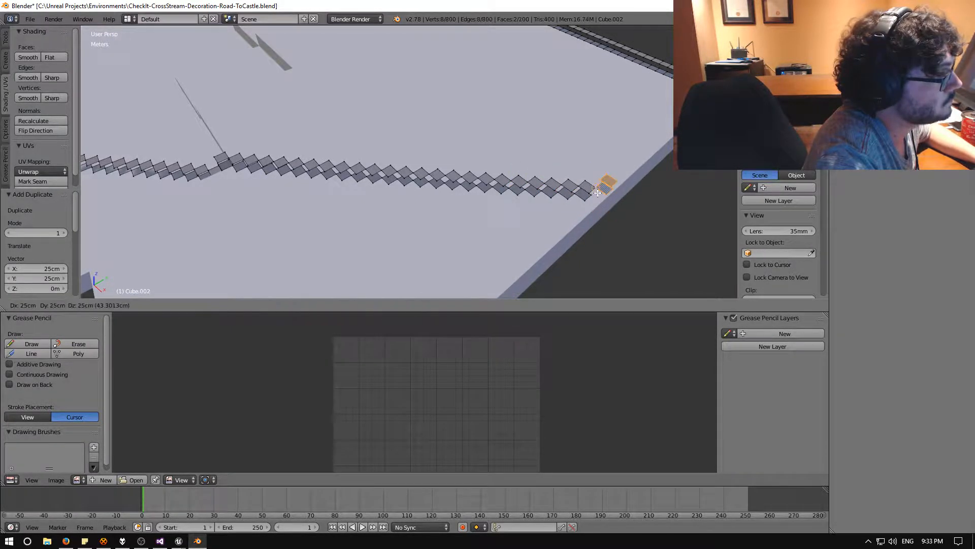
pyautogui.click(595, 194)
pyautogui.moveTo(555, 196); pyautogui.dragTo(517, 176, button='middle')
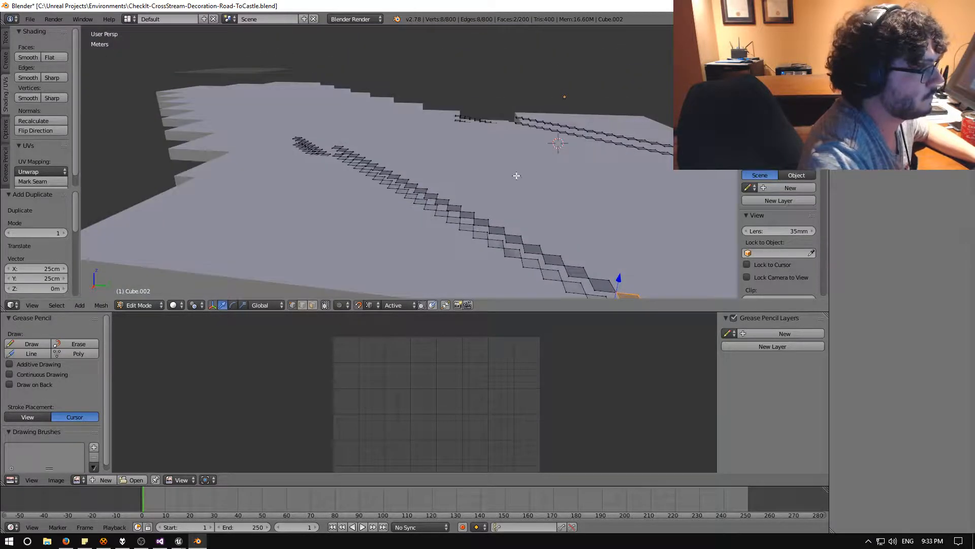
# Step: Extend the paired tile strip along the upper platform's edge to its corner with 23 duplicates, each offset 25 cm along positive Y
pyautogui.keyDown('shift'); pyautogui.moveTo(566, 229); pyautogui.dragTo(417, 139, button='middle'); pyautogui.keyUp('shift')
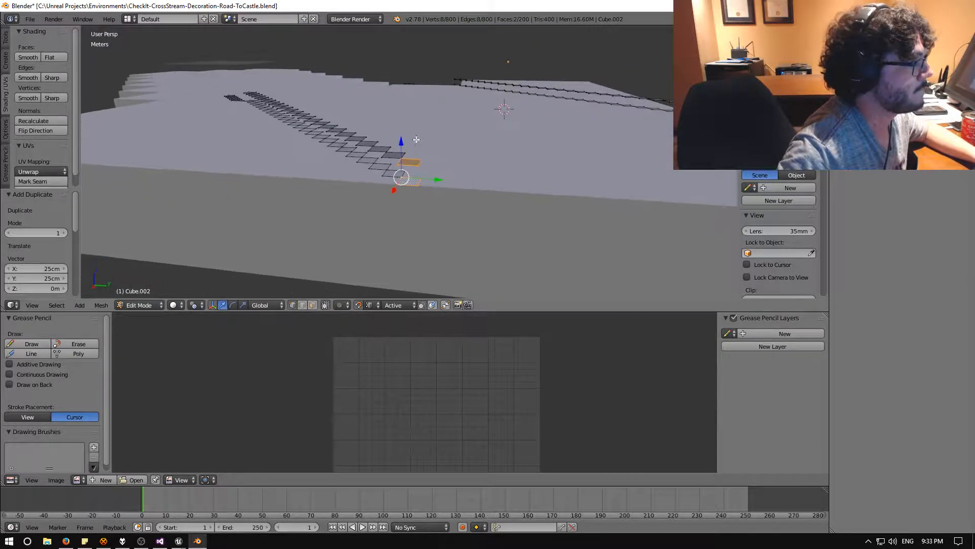
pyautogui.hotkey('shift', 'd')
pyautogui.click(433, 178)
pyautogui.hotkey('shift', 'd')
pyautogui.click(445, 180)
pyautogui.hotkey('shift', 'd')
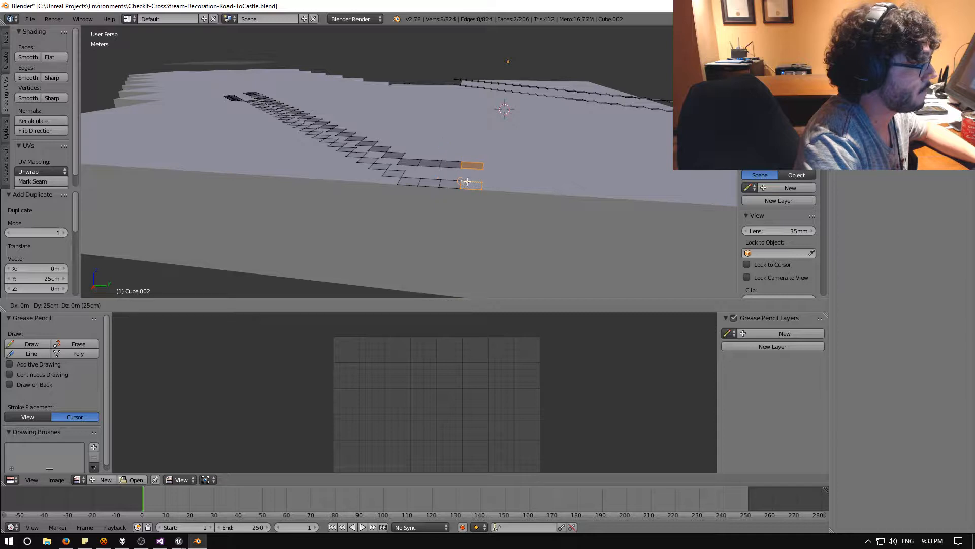
pyautogui.click(464, 181)
pyautogui.hotkey('shift', 'd')
pyautogui.click(485, 183)
pyautogui.hotkey('shift', 'd')
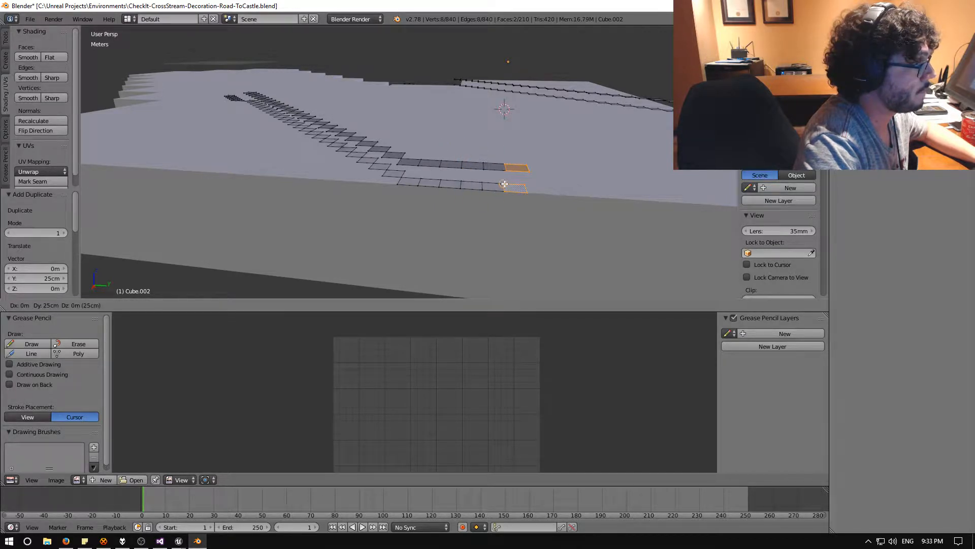
pyautogui.click(507, 184)
pyautogui.hotkey('shift', 'd')
pyautogui.click(528, 185)
pyautogui.hotkey('shift', 'd')
pyautogui.click(548, 188)
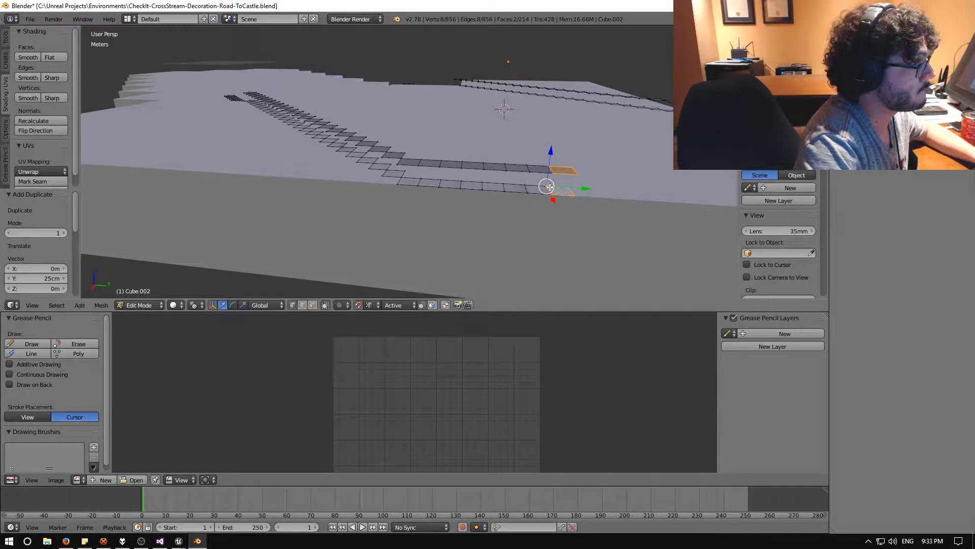
pyautogui.hotkey('shift', 'd')
pyautogui.click(570, 188)
pyautogui.hotkey('shift', 'd')
pyautogui.click(593, 189)
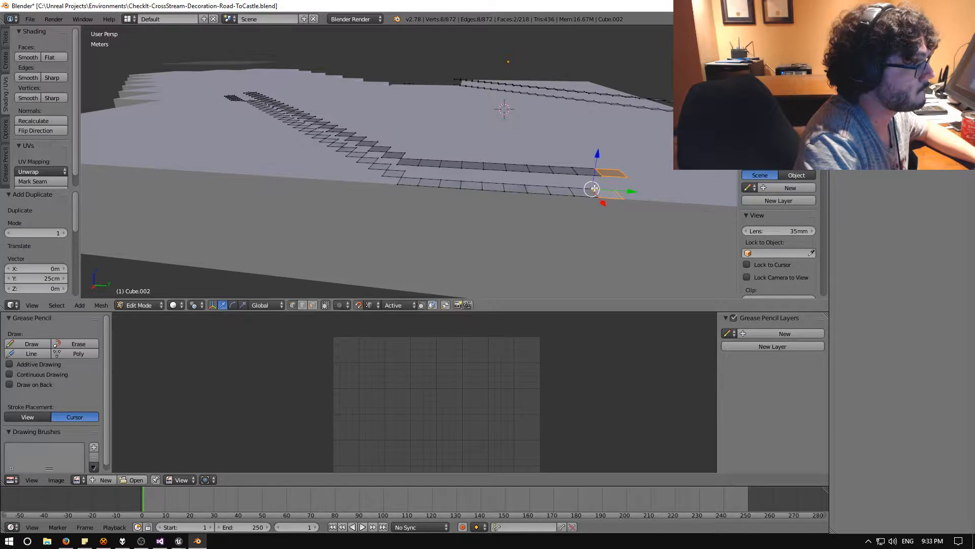
pyautogui.hotkey('shift', 'd')
pyautogui.click(614, 190)
pyautogui.scroll(3, 594, 217)
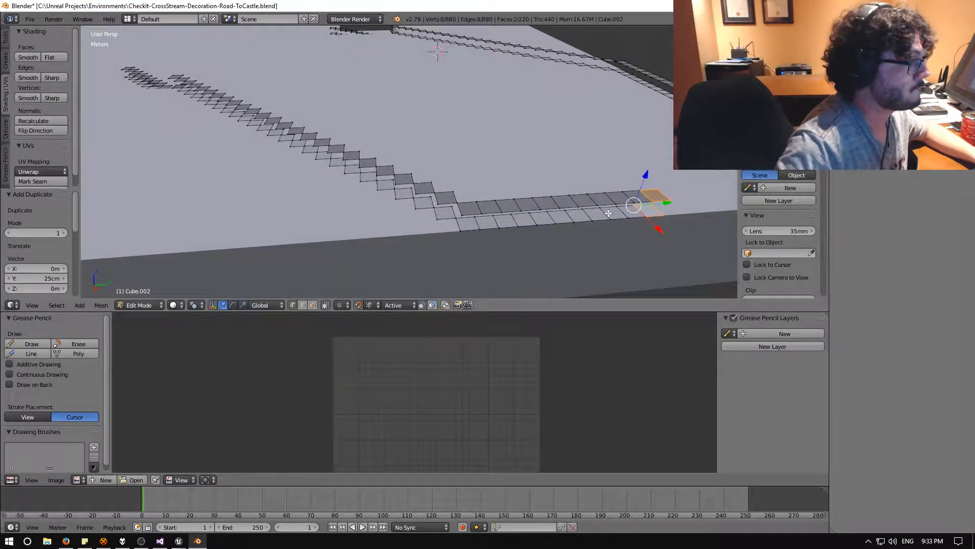
pyautogui.scroll(-3, 608, 213)
pyautogui.hotkey('shift', 'd')
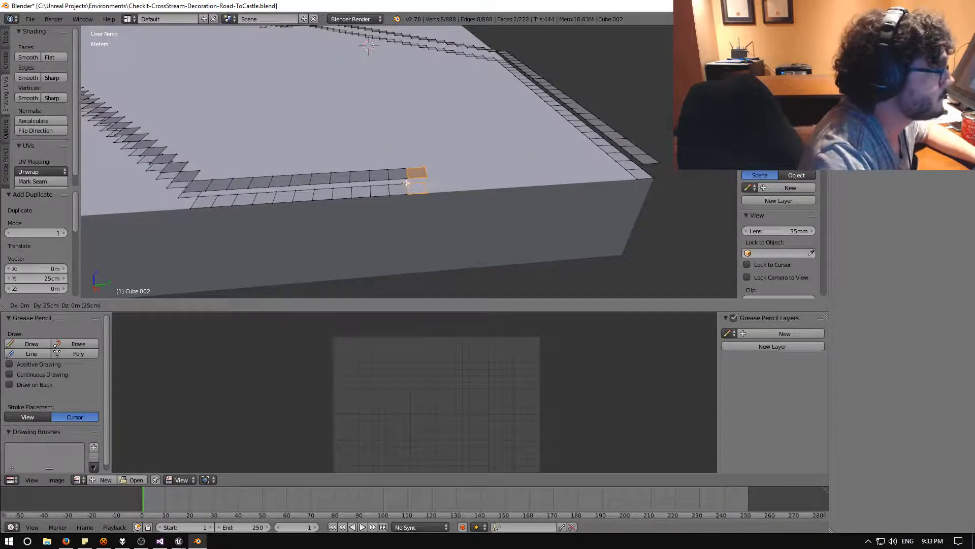
pyautogui.click(407, 183)
pyautogui.hotkey('shift', 'd')
pyautogui.click(429, 183)
pyautogui.hotkey('shift', 'd')
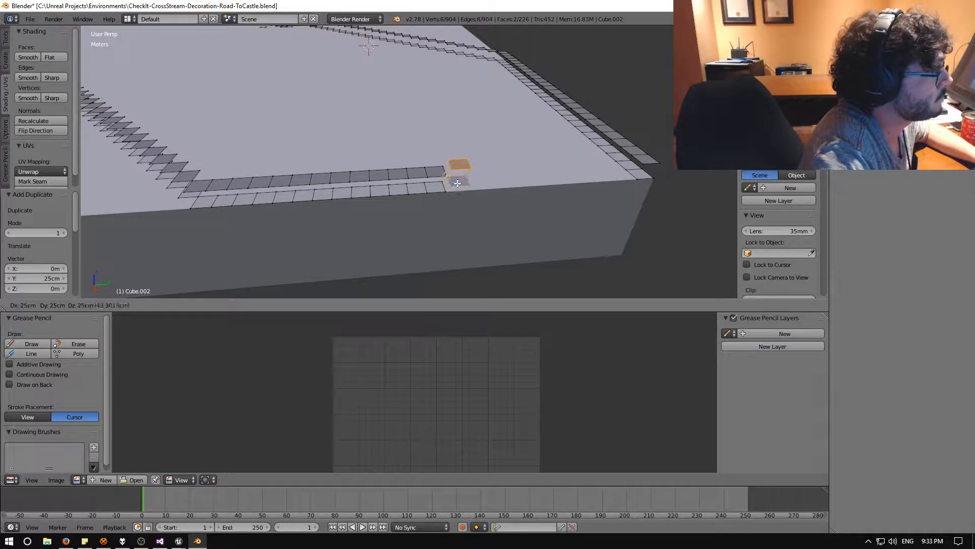
pyautogui.click(458, 183)
pyautogui.hotkey('shift', 'd')
pyautogui.click(471, 182)
pyautogui.hotkey('shift', 'd')
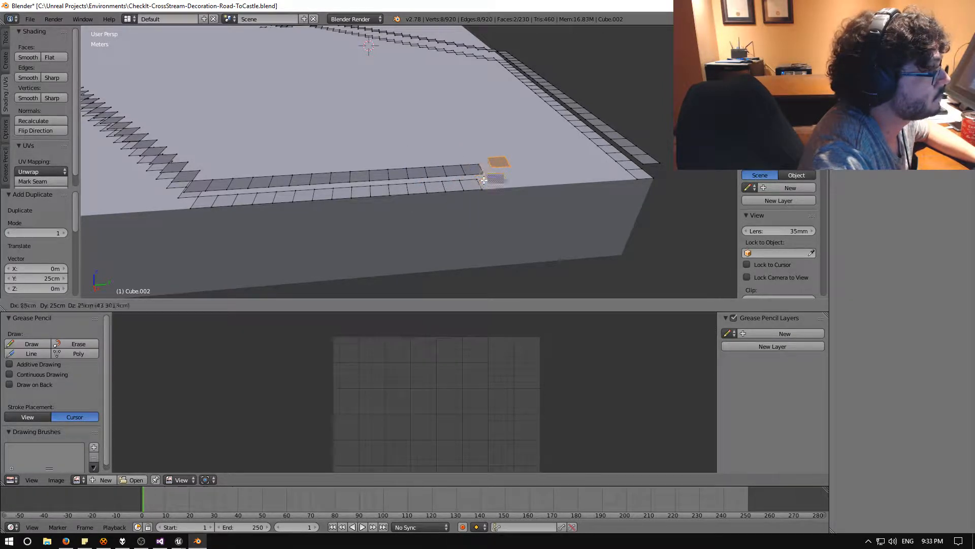
pyautogui.click(490, 181)
pyautogui.hotkey('shift', 'd')
pyautogui.click(503, 179)
pyautogui.hotkey('shift', 'd')
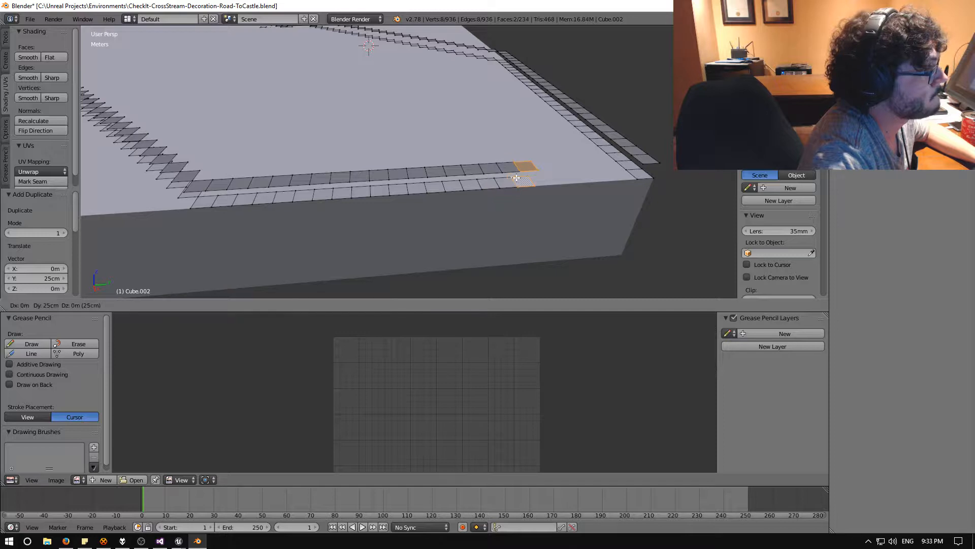
pyautogui.click(517, 178)
pyautogui.hotkey('shift', 'd')
pyautogui.click(531, 176)
pyautogui.hotkey('shift', 'd')
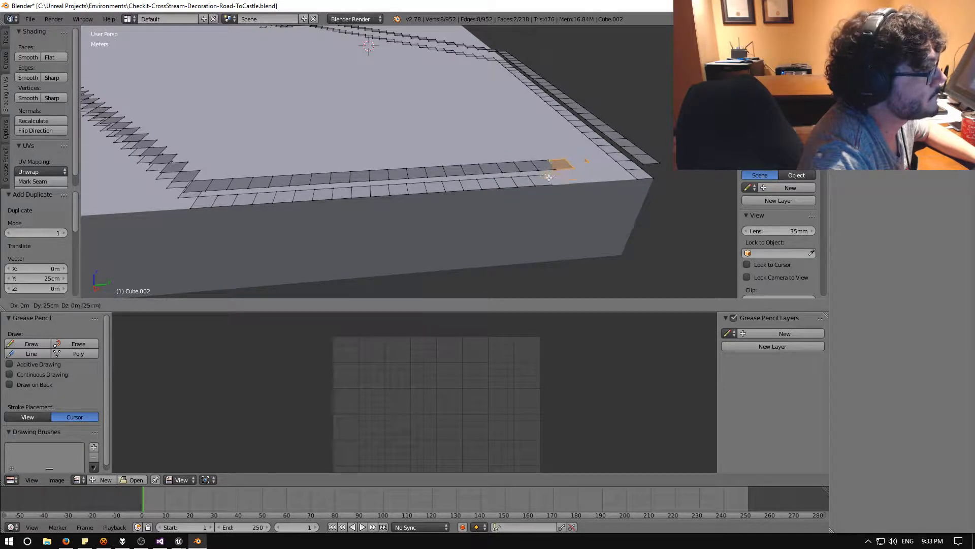
pyautogui.click(550, 177)
pyautogui.hotkey('shift', 'd')
pyautogui.click(565, 175)
pyautogui.hotkey('shift', 'd')
pyautogui.click(582, 173)
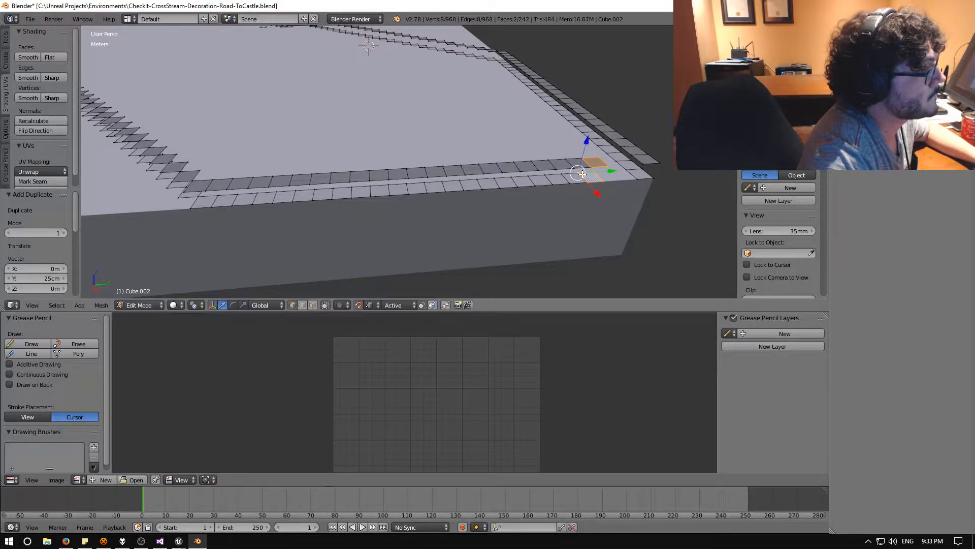
pyautogui.hotkey('shift', 'd')
pyautogui.click(598, 172)
pyautogui.hotkey('shift', 'd')
pyautogui.click(613, 170)
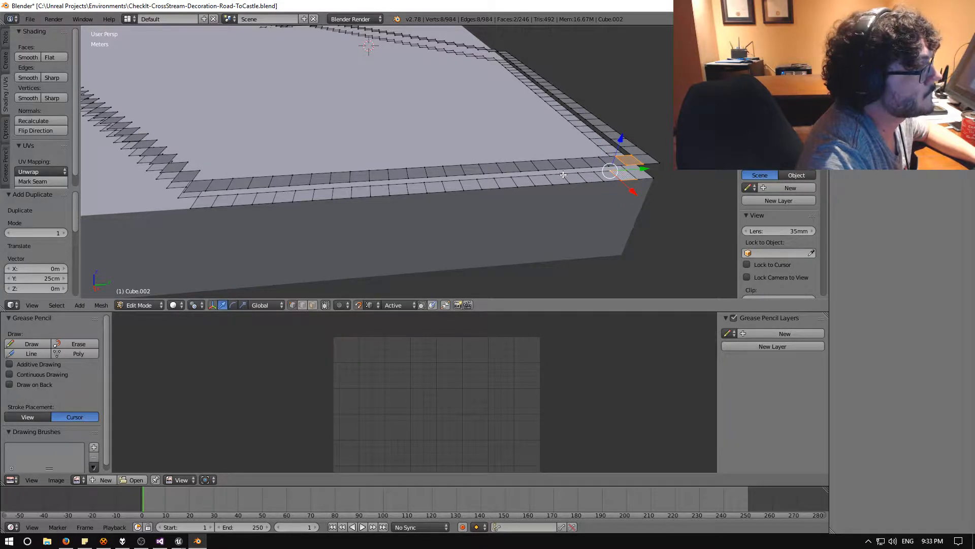
# Step: Duplicate the corner tile pair to the other end of the zigzag strip, offset -14.5 m in X, -8.5 m in Y and -50 cm in Z
pyautogui.moveTo(563, 174); pyautogui.dragTo(472, 187, button='middle')
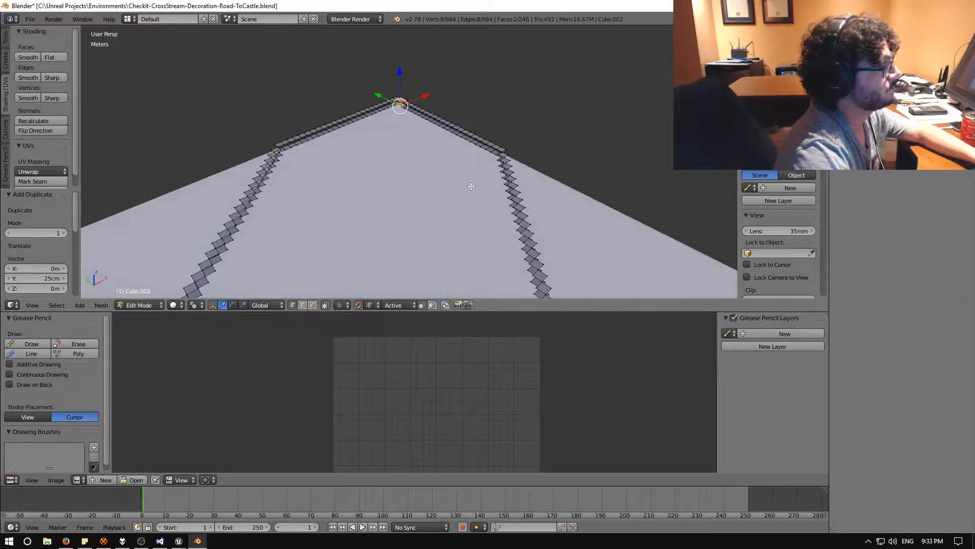
pyautogui.scroll(-5, 472, 186)
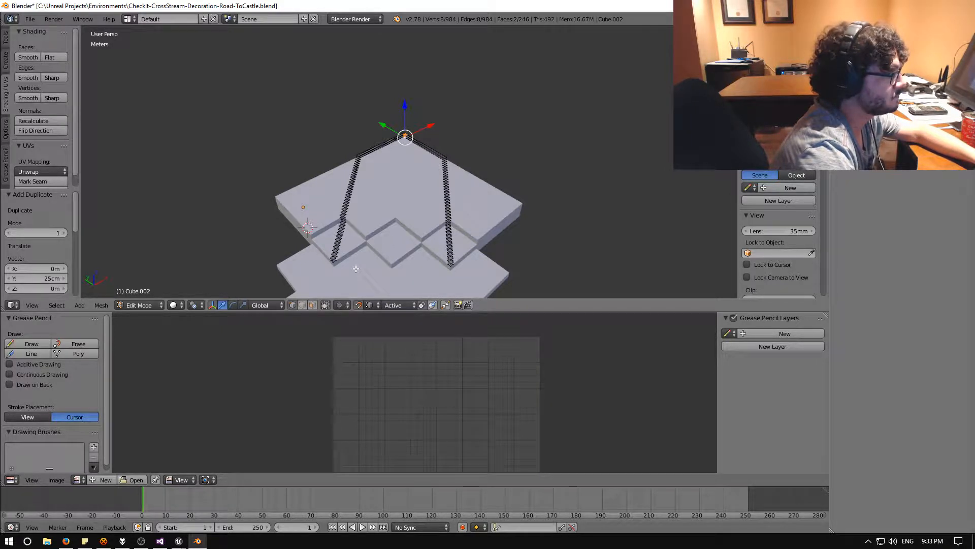
pyautogui.scroll(3, 340, 258)
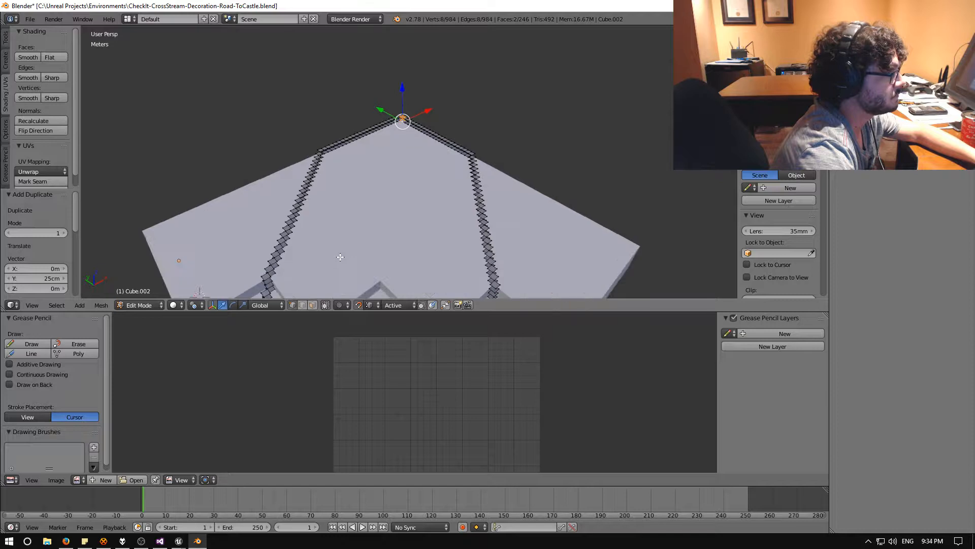
pyautogui.scroll(-5, 340, 258)
pyautogui.scroll(2, 356, 256)
pyautogui.hotkey('shift', 'd')
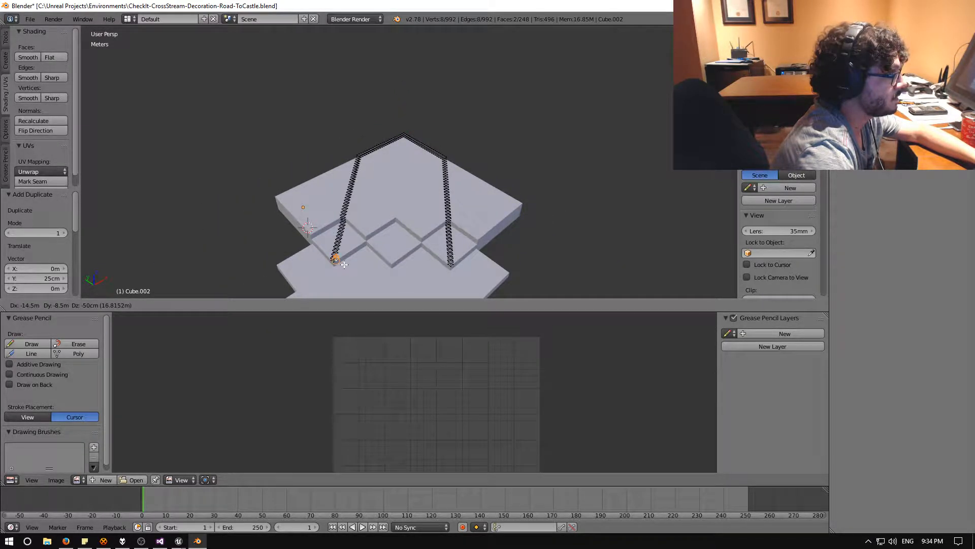
pyautogui.click(343, 263)
pyautogui.scroll(8, 380, 271)
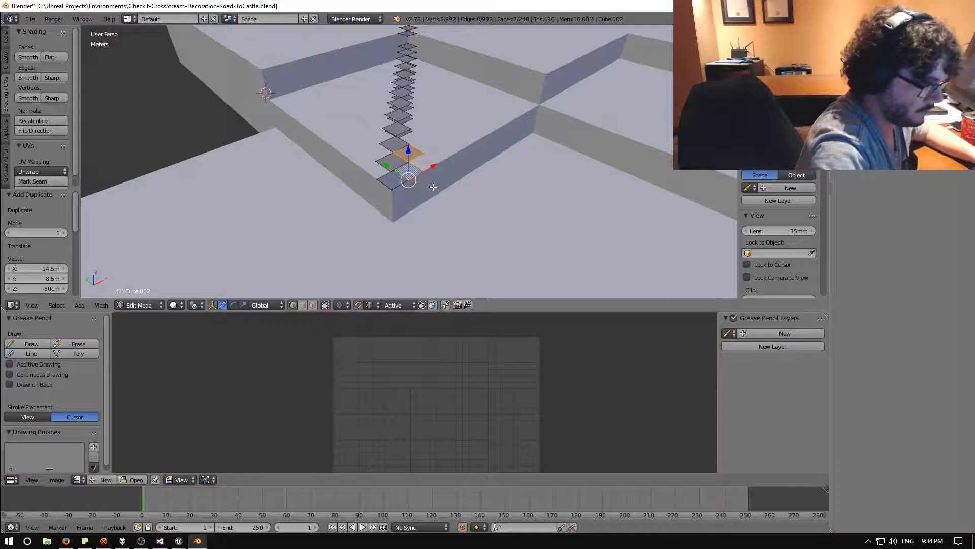
# Step: Reposition the duplicated tile pair at the protruding corner of the lower step, changing its active element as the snapping reference
pyautogui.press('g')
pyautogui.click(468, 203)
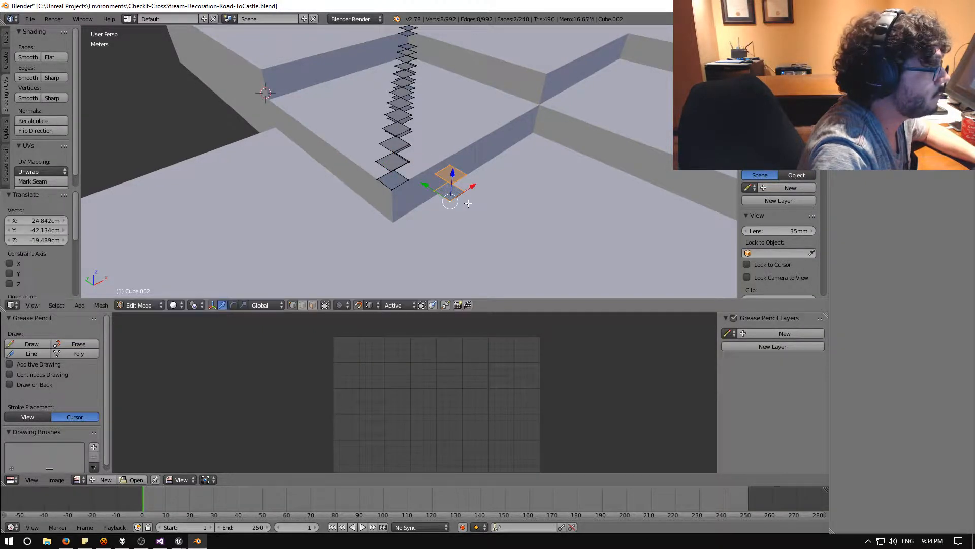
pyautogui.keyDown('shift'); pyautogui.rightClick(436, 176); pyautogui.keyUp('shift')
pyautogui.keyDown('shift'); pyautogui.rightClick(436, 174); pyautogui.keyUp('shift')
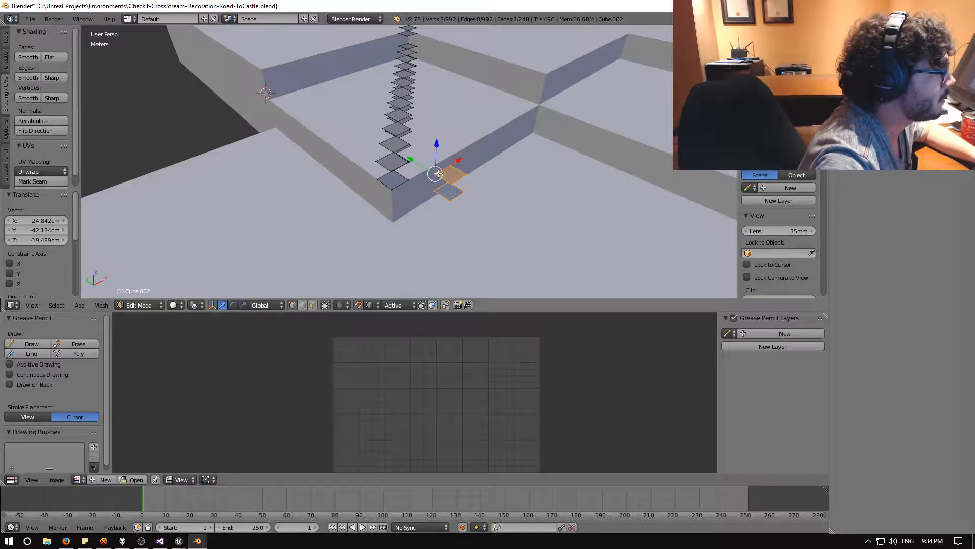
pyautogui.press('g')
pyautogui.click(394, 192)
# Step: Duplicate the tile pair 25 cm straight down at the step's protruding corner
pyautogui.moveTo(402, 222); pyautogui.dragTo(412, 202, button='middle')
pyautogui.hotkey('shift', 'd')
pyautogui.press('z')
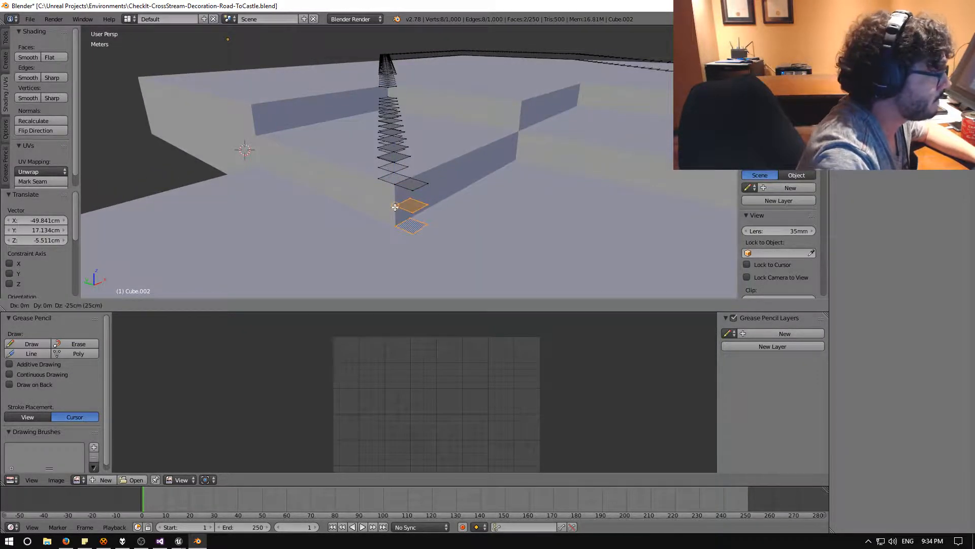
pyautogui.click(402, 240)
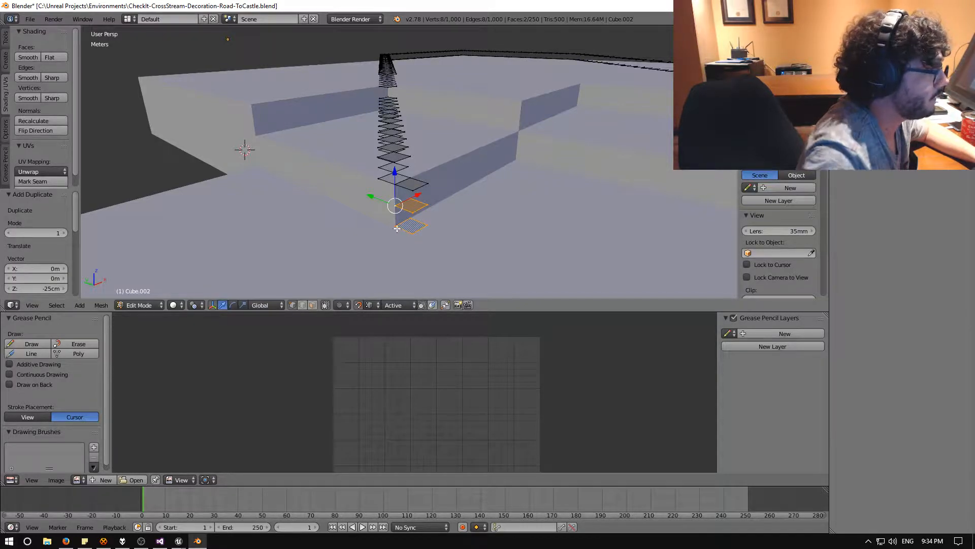
# Step: Make the lower tile's corner the active element and extend the pair with seven duplicates, each offset 25 cm along negative Y
pyautogui.keyDown('shift'); pyautogui.rightClick(395, 227); pyautogui.keyUp('shift')
pyautogui.keyDown('shift'); pyautogui.rightClick(395, 228); pyautogui.keyUp('shift')
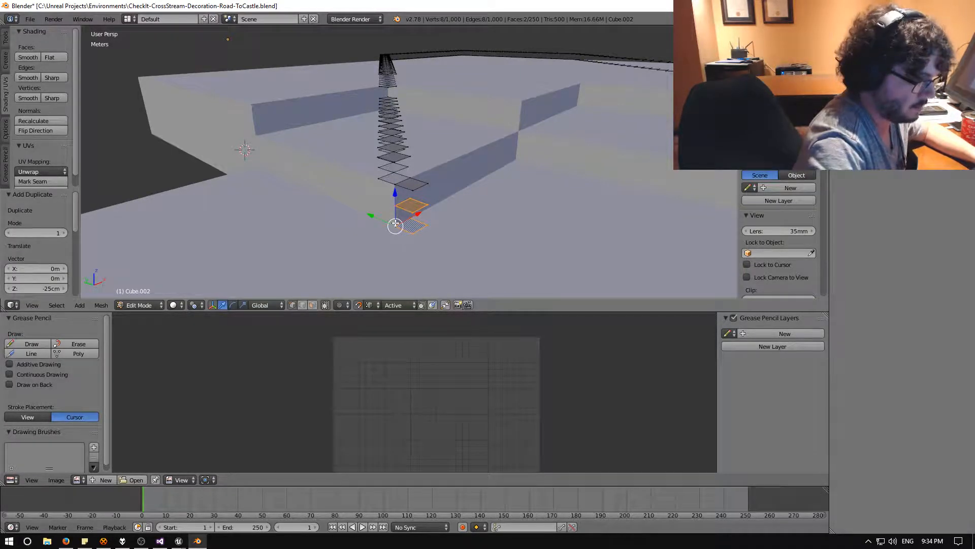
pyautogui.moveTo(410, 222); pyautogui.dragTo(477, 215, button='middle')
pyautogui.hotkey('shift', 'd')
pyautogui.click(425, 214)
pyautogui.hotkey('shift', 'd')
pyautogui.click(453, 205)
pyautogui.hotkey('shift', 'd')
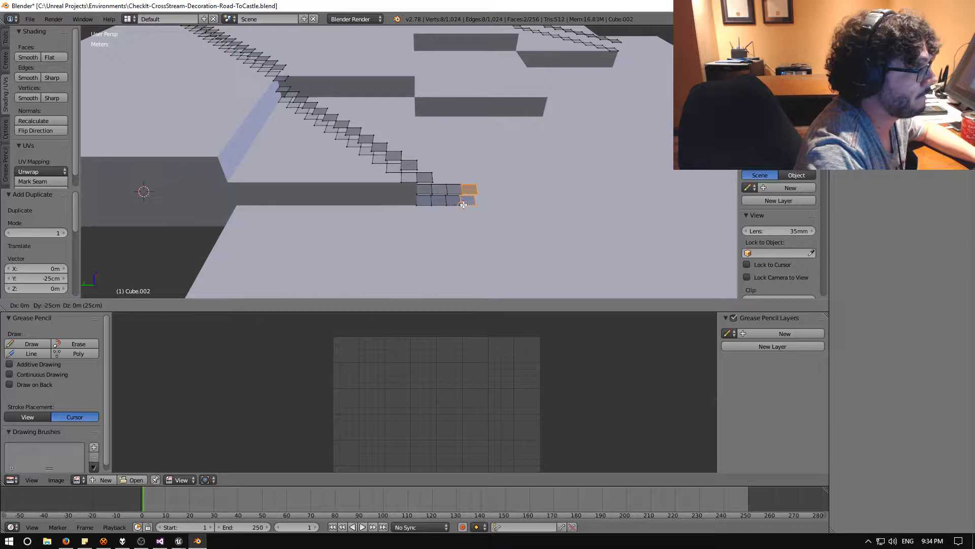
pyautogui.click(468, 204)
pyautogui.hotkey('shift', 'd')
pyautogui.click(485, 204)
pyautogui.hotkey('shift', 'd')
pyautogui.click(500, 204)
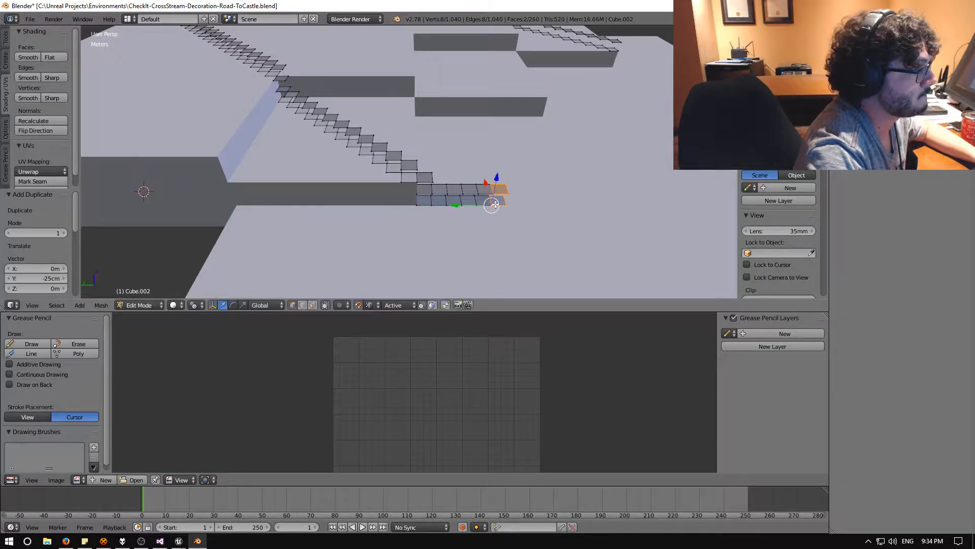
pyautogui.hotkey('shift', 'd')
pyautogui.click(514, 204)
pyautogui.hotkey('shift', 'd')
pyautogui.click(516, 206)
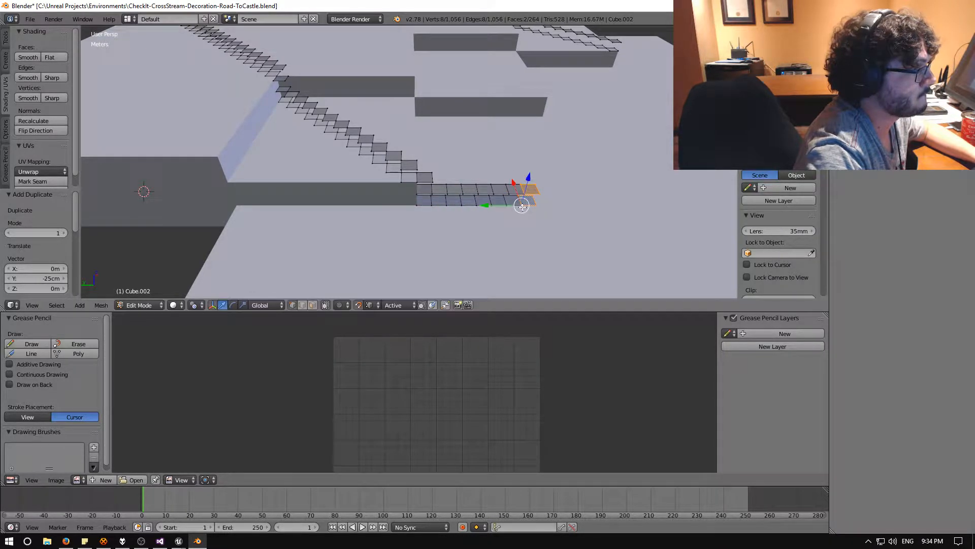
# Step: Extend the strip diagonally across the lower platform with sixteen duplicates of the end tile pair, each offset 25 cm in X and -25 cm in Y
pyautogui.moveTo(523, 206); pyautogui.dragTo(424, 234, button='middle')
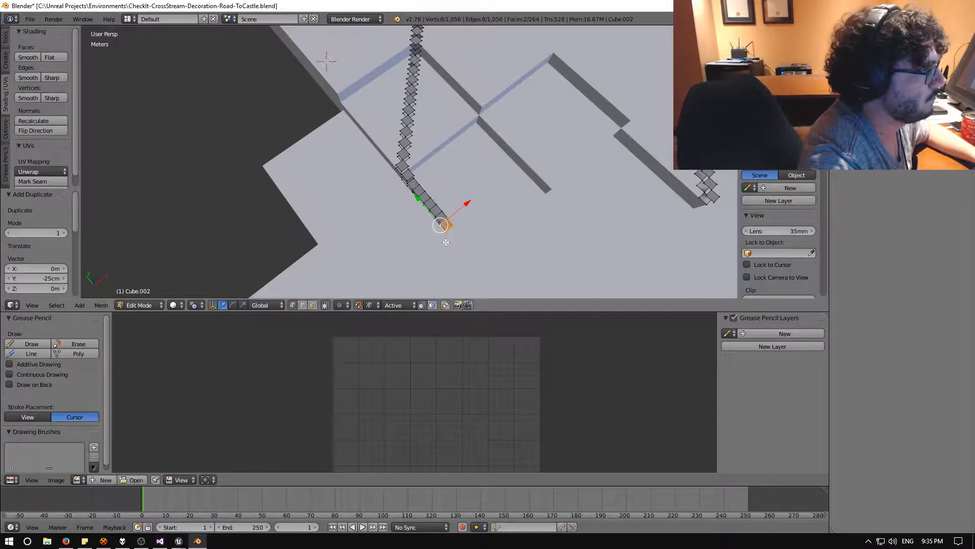
pyautogui.moveTo(449, 233); pyautogui.dragTo(447, 174, button='middle')
pyautogui.moveTo(422, 184); pyautogui.dragTo(356, 172, button='middle')
pyautogui.hotkey('shift', 'd')
pyautogui.click(458, 206)
pyautogui.hotkey('shift', 'd')
pyautogui.click(470, 206)
pyautogui.hotkey('shift', 'd')
pyautogui.click(482, 207)
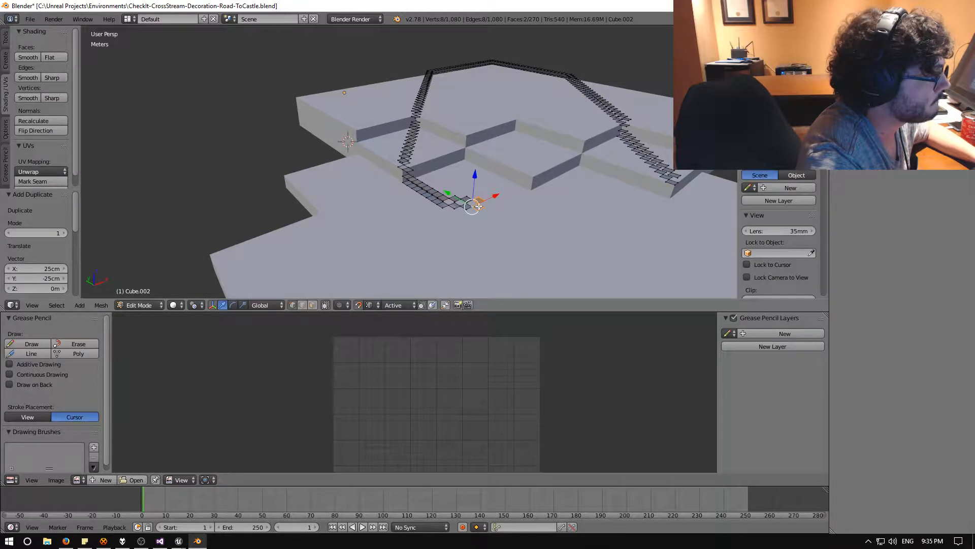
pyautogui.hotkey('shift', 'd')
pyautogui.click(493, 206)
pyautogui.hotkey('shift', 'd')
pyautogui.click(496, 207)
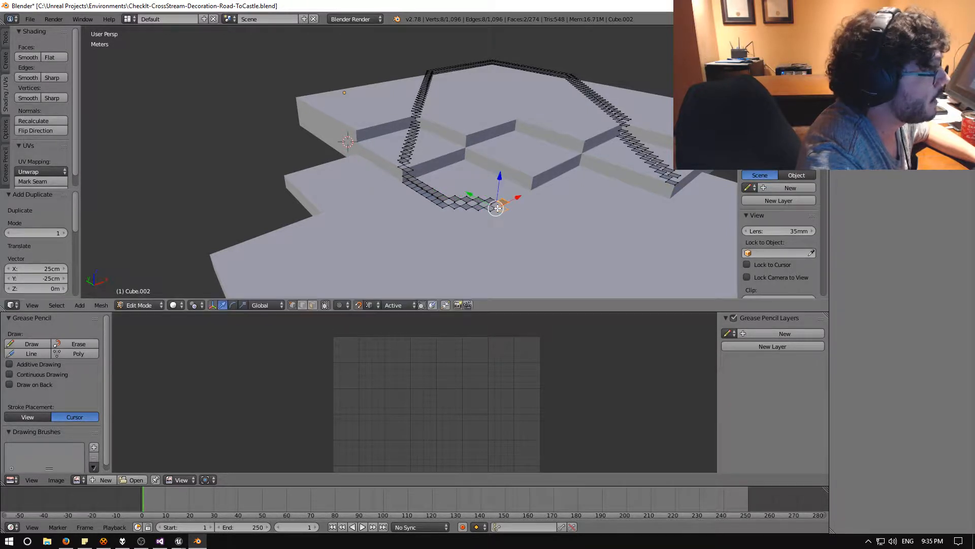
pyautogui.hotkey('shift', 'd')
pyautogui.click(509, 207)
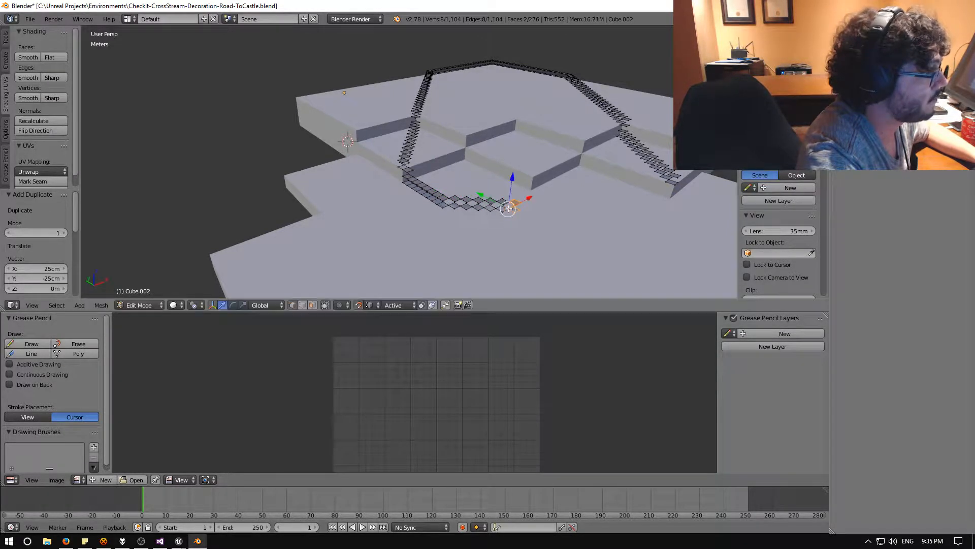
pyautogui.hotkey('shift', 'd')
pyautogui.click(520, 208)
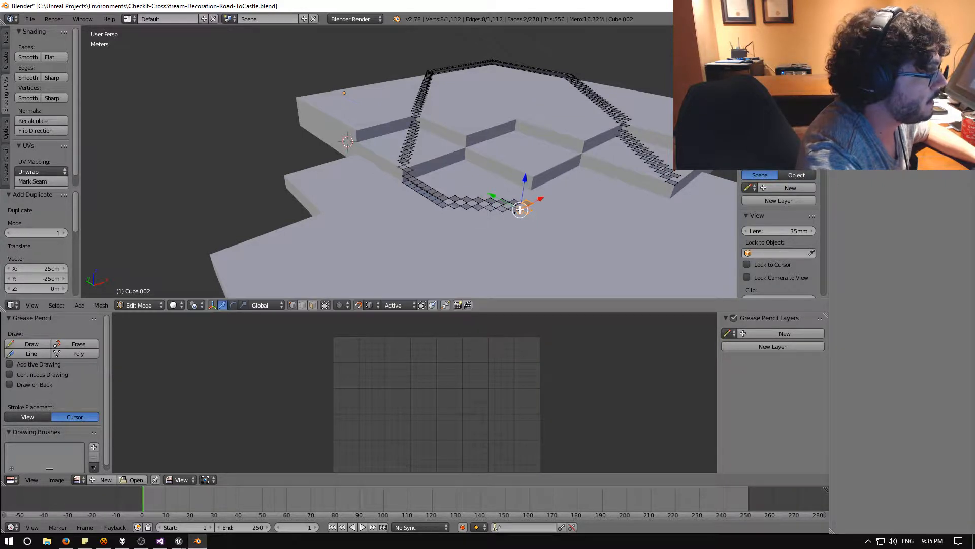
pyautogui.hotkey('shift', 'd')
pyautogui.click(533, 208)
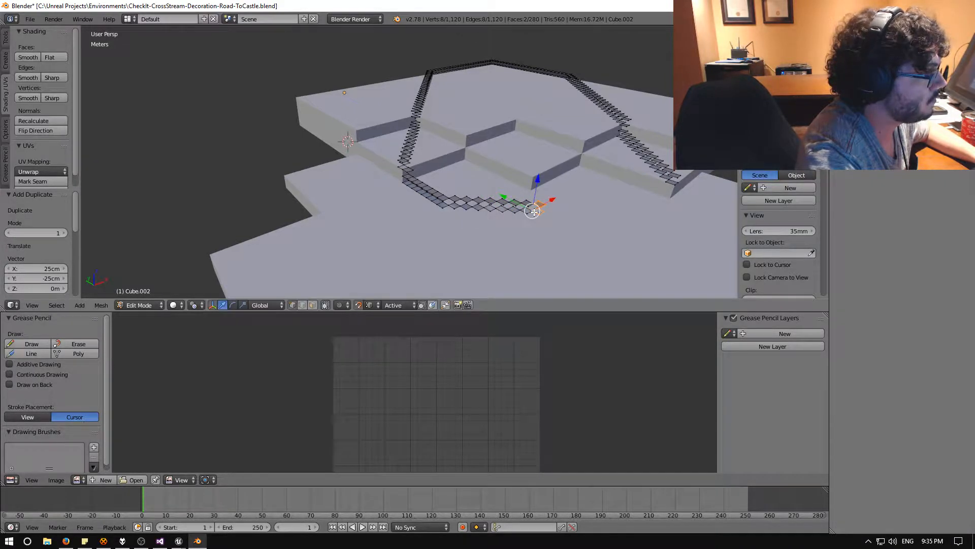
pyautogui.hotkey('shift', 'd')
pyautogui.click(544, 211)
pyautogui.hotkey('shift', 'd')
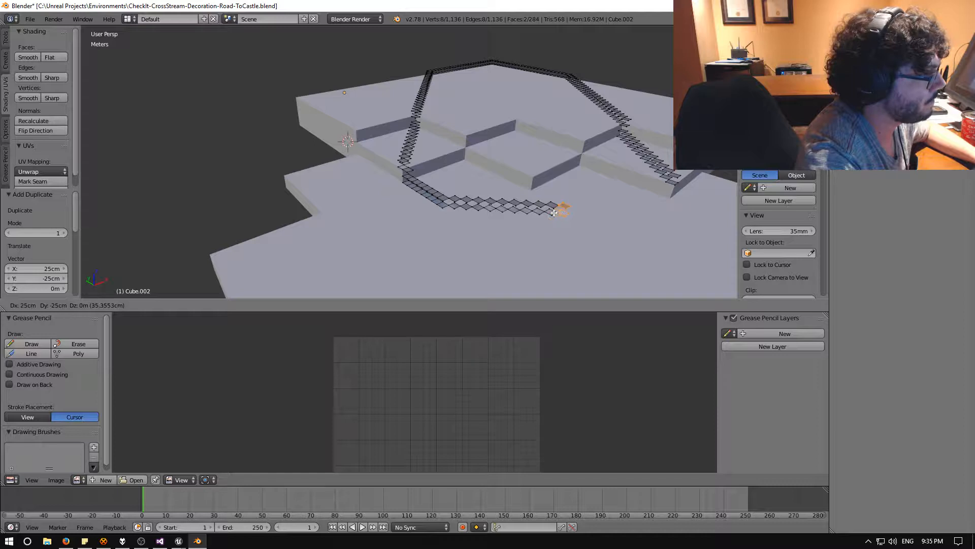
pyautogui.click(559, 210)
pyautogui.hotkey('shift', 'd')
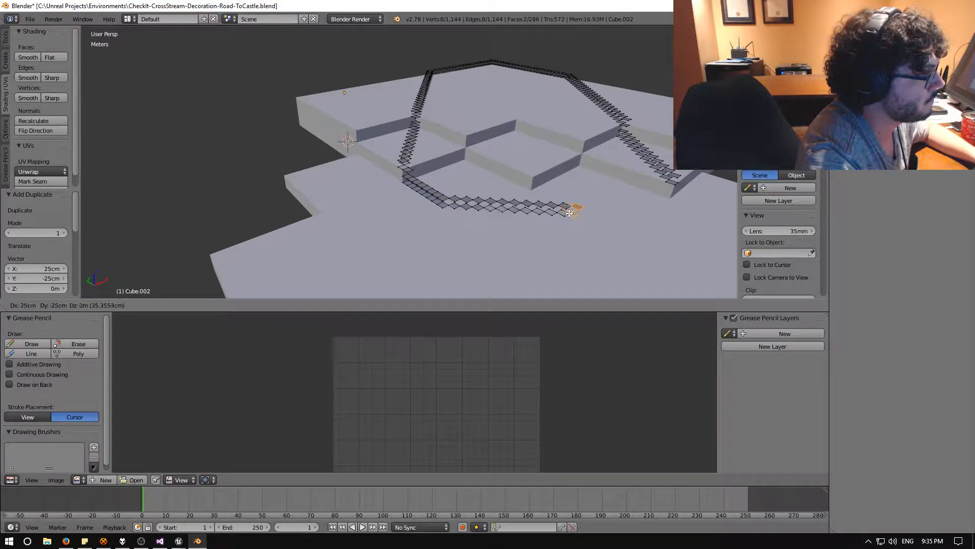
pyautogui.click(574, 213)
pyautogui.hotkey('shift', 'd')
pyautogui.click(582, 213)
pyautogui.hotkey('shift', 'd')
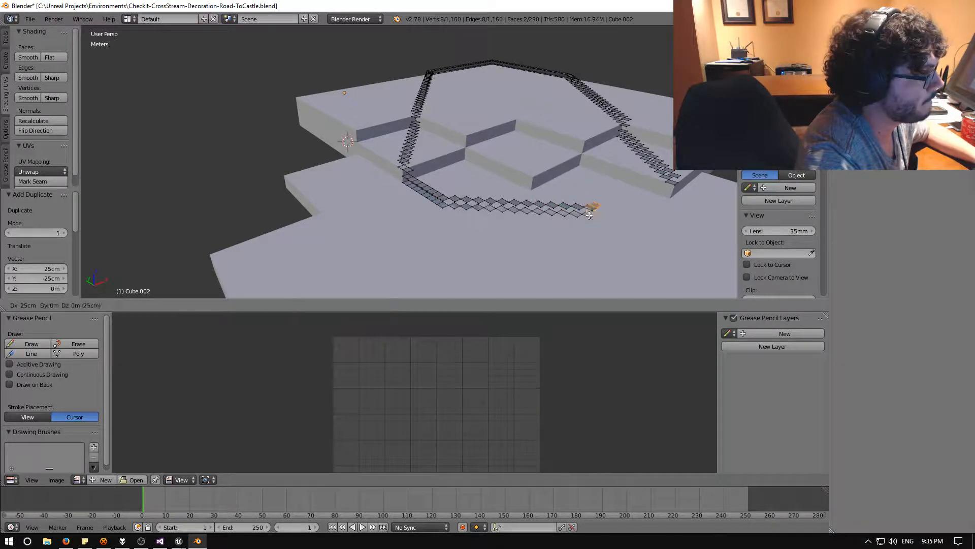
pyautogui.click(593, 213)
pyautogui.hotkey('shift', 'd')
pyautogui.click(609, 215)
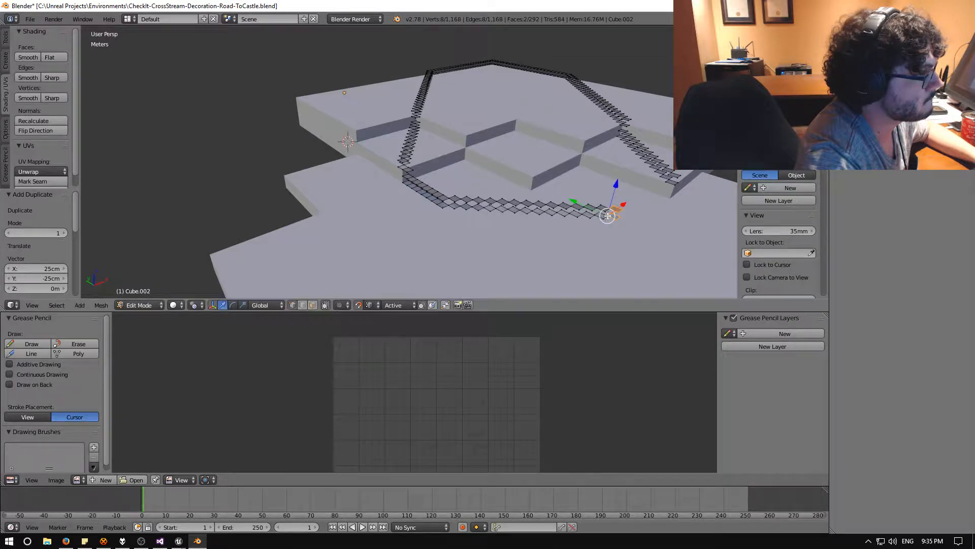
pyautogui.hotkey('shift', 'd')
pyautogui.click(625, 217)
pyautogui.hotkey('shift', 'd')
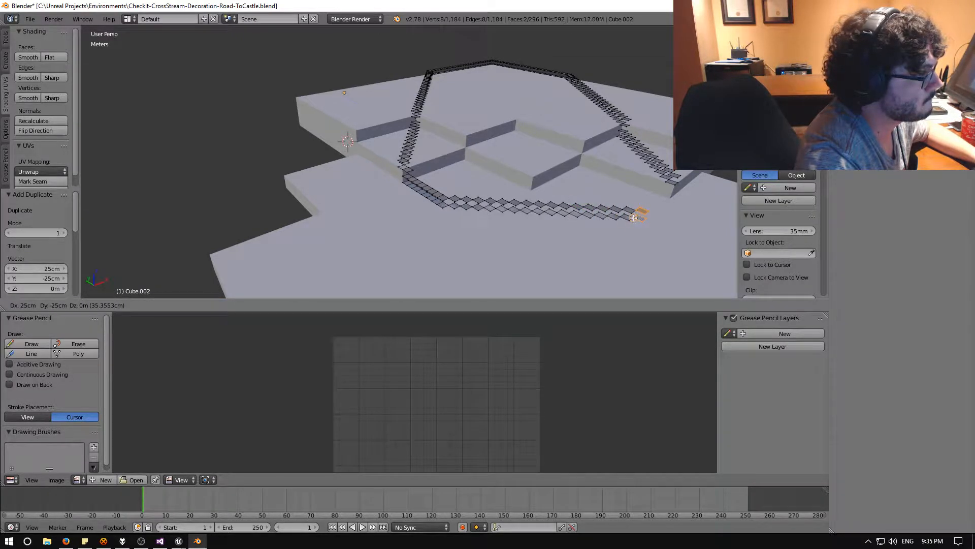
pyautogui.click(644, 217)
# Step: Duplicate the tile pair at the diagonal strip's end and position the copy 25 cm along positive X at the same height
pyautogui.hotkey('shift', 'd')
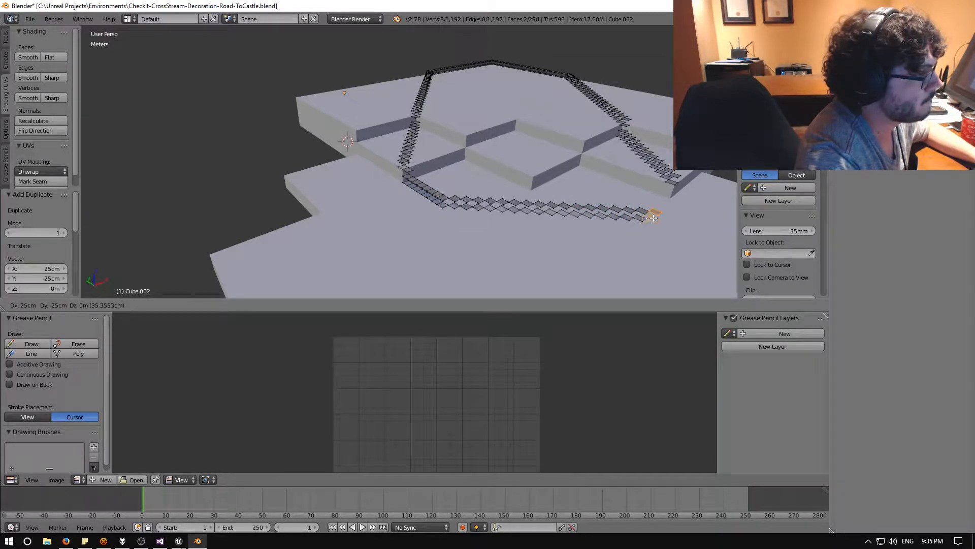
pyautogui.press('z')
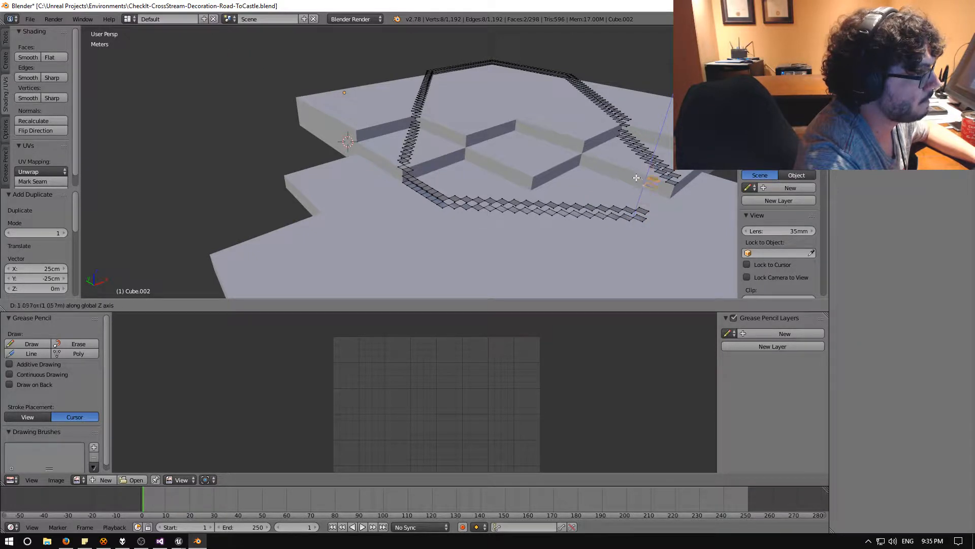
pyautogui.click(638, 176)
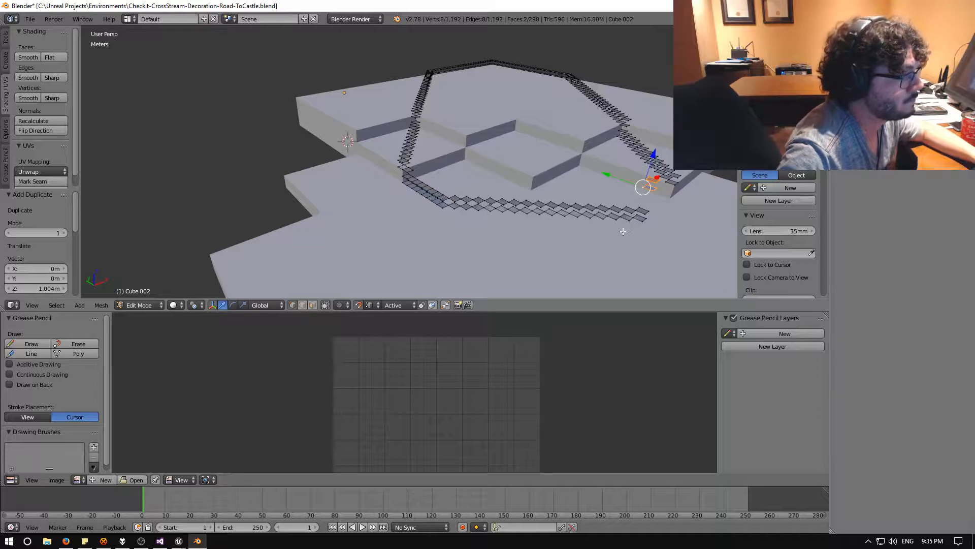
pyautogui.moveTo(623, 231); pyautogui.dragTo(502, 210, button='middle')
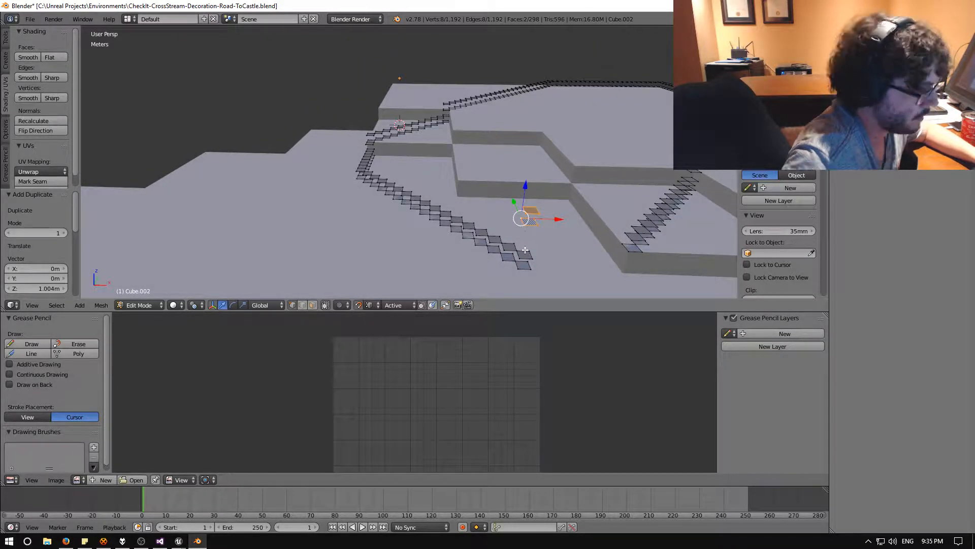
pyautogui.press('g')
pyautogui.click(537, 264)
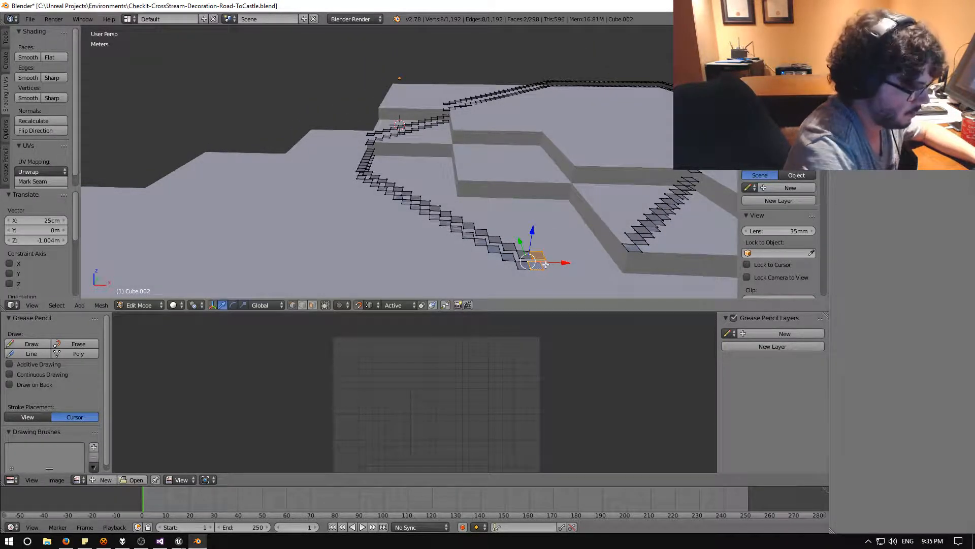
# Step: Extend the strip straight to the raised step's corner with six duplicates of the end tile pair, each offset 25 cm along positive X
pyautogui.hotkey('shift', 'd')
pyautogui.click(552, 264)
pyautogui.press('g')
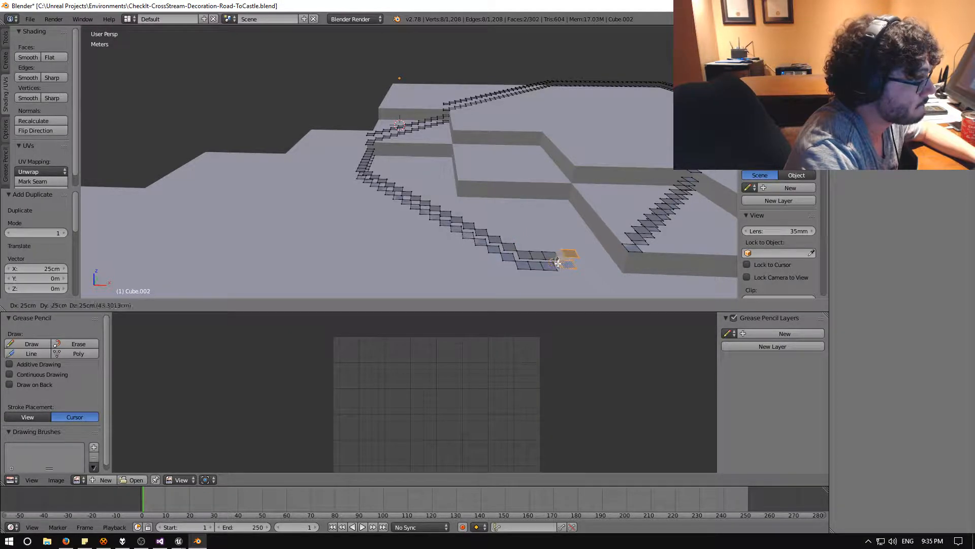
pyautogui.click(566, 263)
pyautogui.hotkey('shift', 'd')
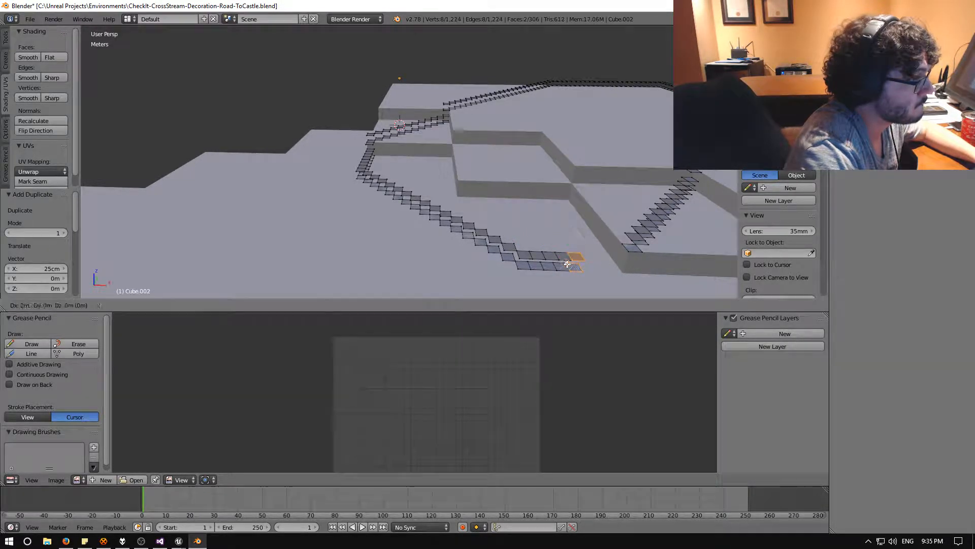
pyautogui.click(583, 264)
pyautogui.hotkey('shift', 'd')
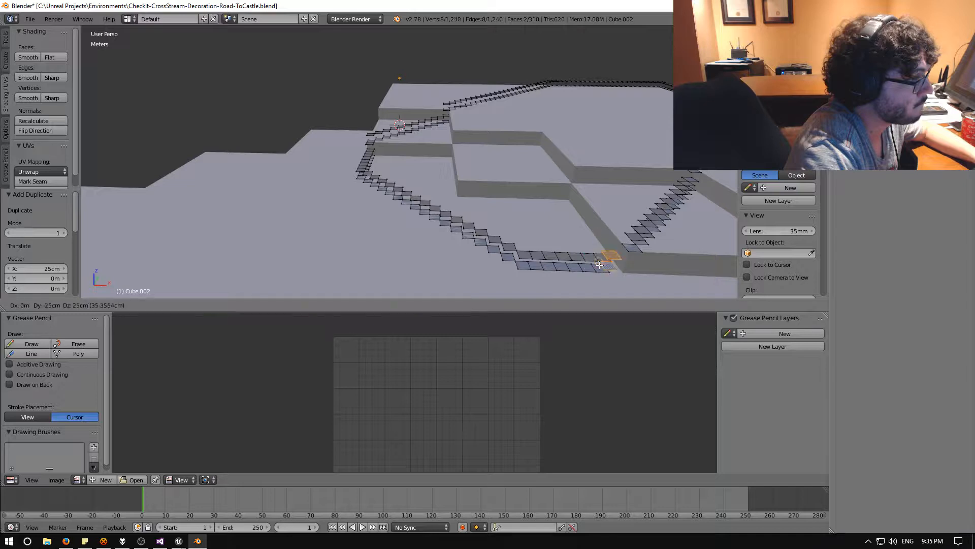
pyautogui.click(604, 261)
# Step: Duplicate the end tile pair 25 cm straight up at the raised step's corner to meet the strip coming down the platforms
pyautogui.hotkey('shift', 'd')
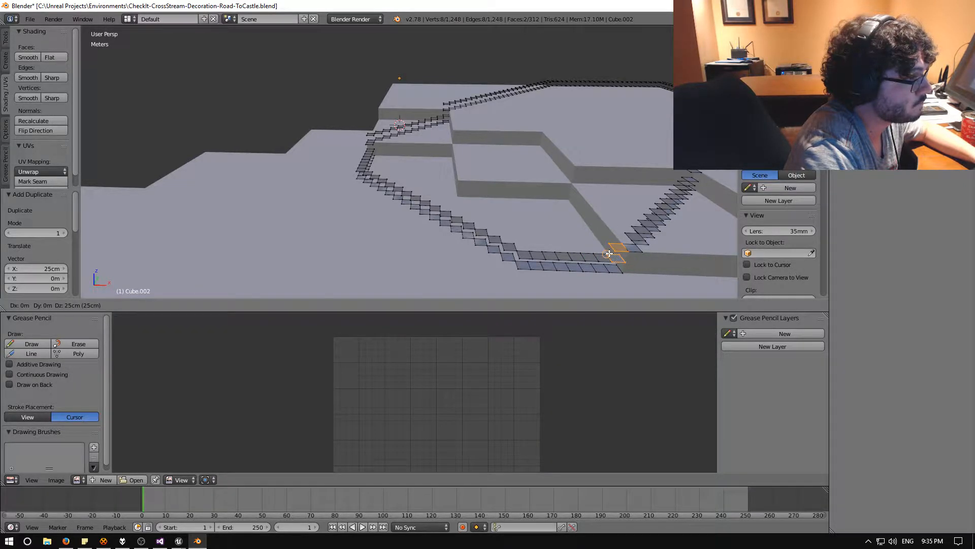
pyautogui.click(609, 253)
pyautogui.moveTo(609, 253); pyautogui.dragTo(471, 179, button='middle')
pyautogui.scroll(-2, 489, 232)
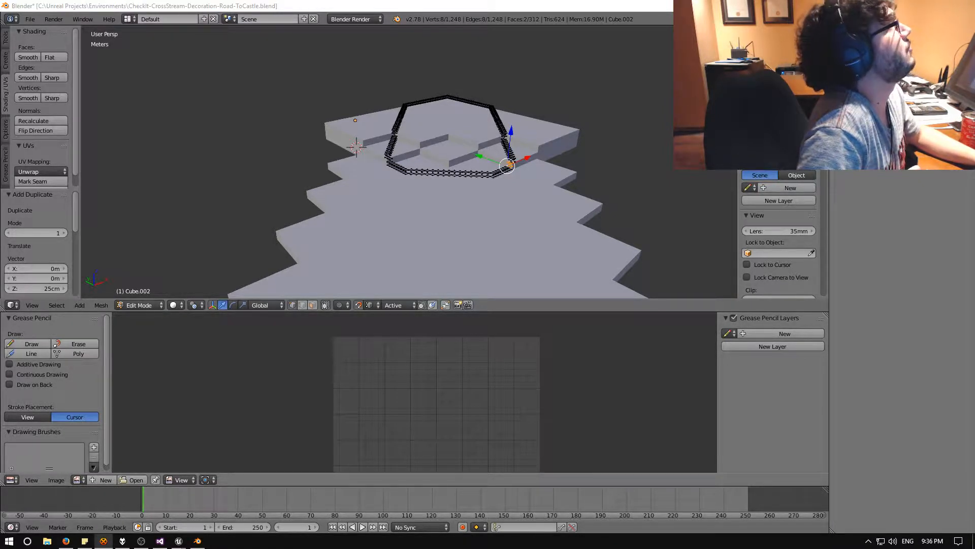
pyautogui.moveTo(227, 221); pyautogui.dragTo(322, 264, button='middle')
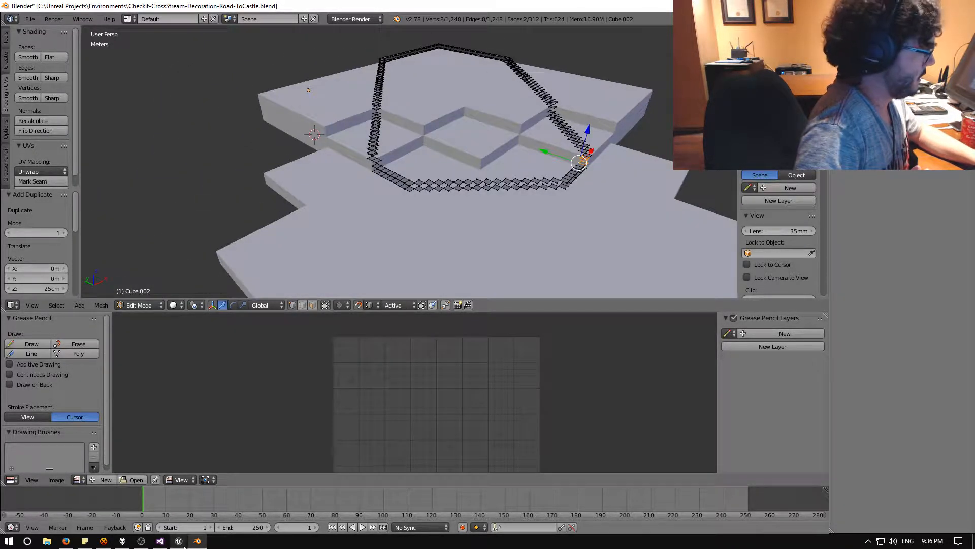
# Step: Switch to Unreal Editor, play the Battle_CrossStreams level in a standalone preview and maximize the preview window
pyautogui.moveTo(178, 541)
pyautogui.click(126, 504)
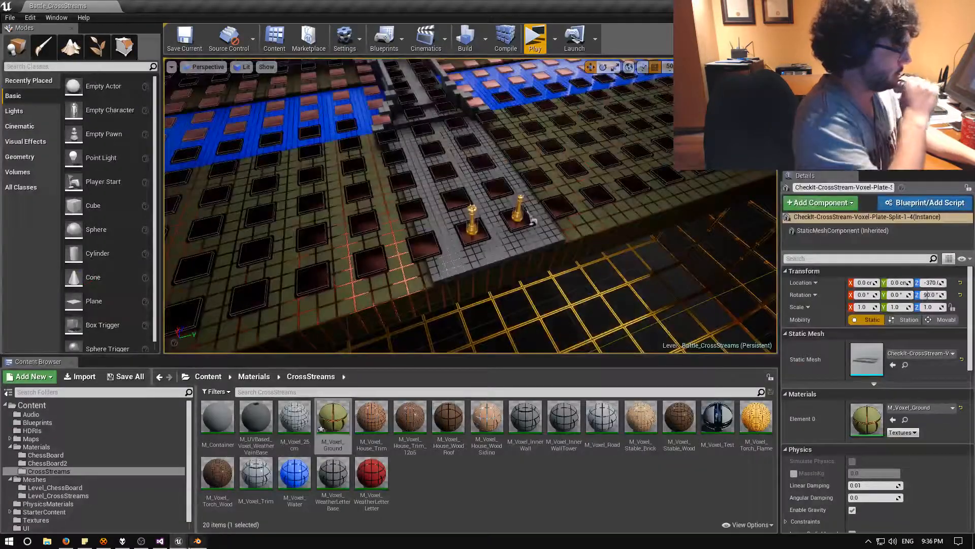
pyautogui.click(534, 50)
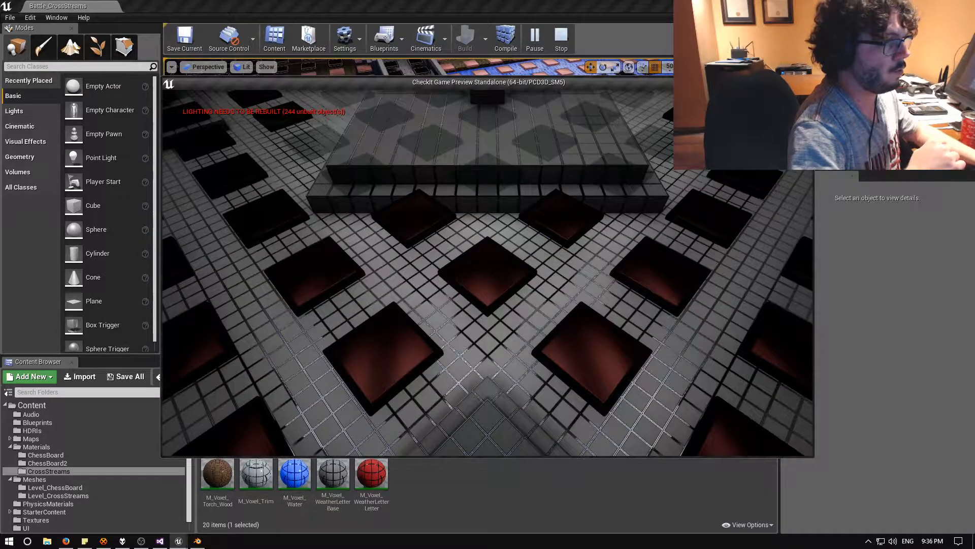
pyautogui.click(785, 81)
# Step: Examine the castle courtyard, its weather plates, walls and gate from a zoomed-out camera in the game preview
pyautogui.scroll(-5, 507, 234)
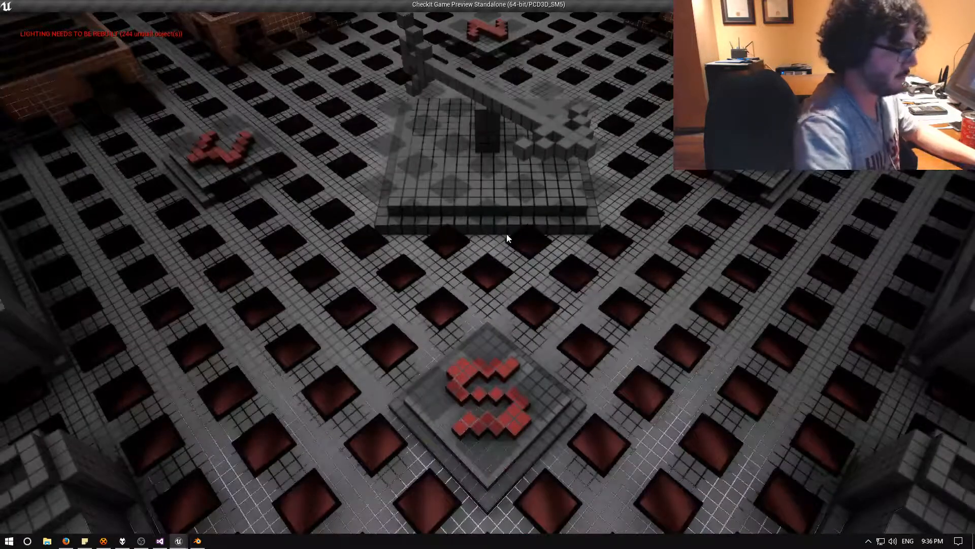
pyautogui.moveTo(507, 234); pyautogui.dragTo(507, 235, button='middle')
pyautogui.press('w')
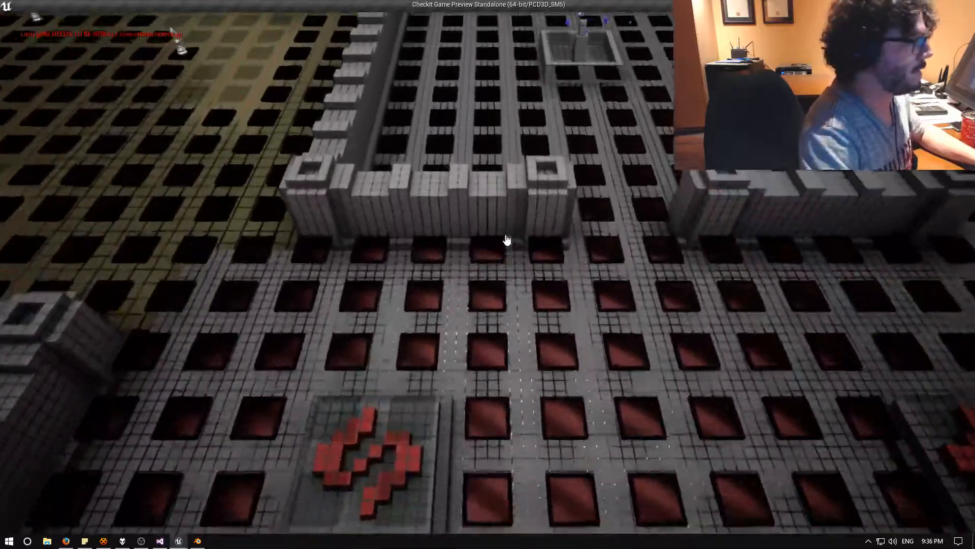
pyautogui.press('d')
pyautogui.press('w')
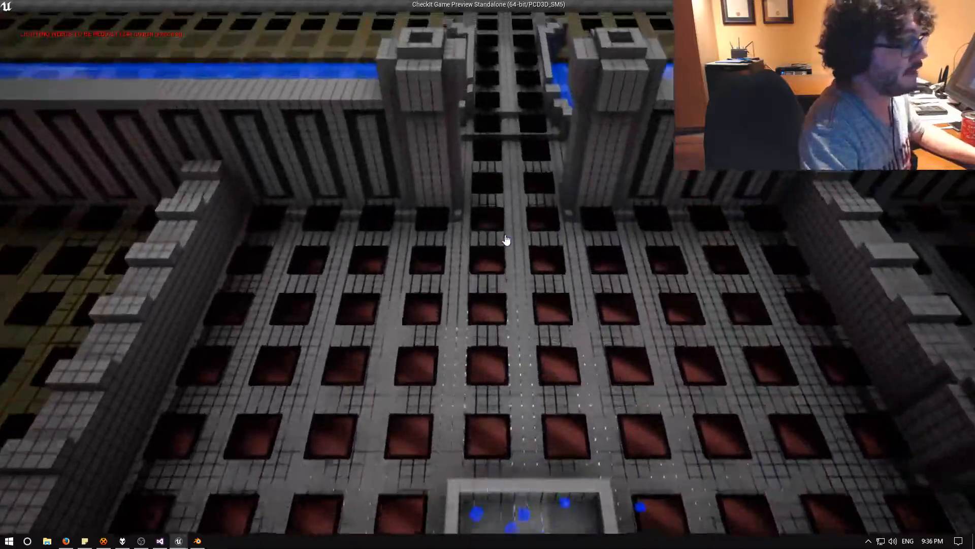
pyautogui.press('w')
pyautogui.press('e')
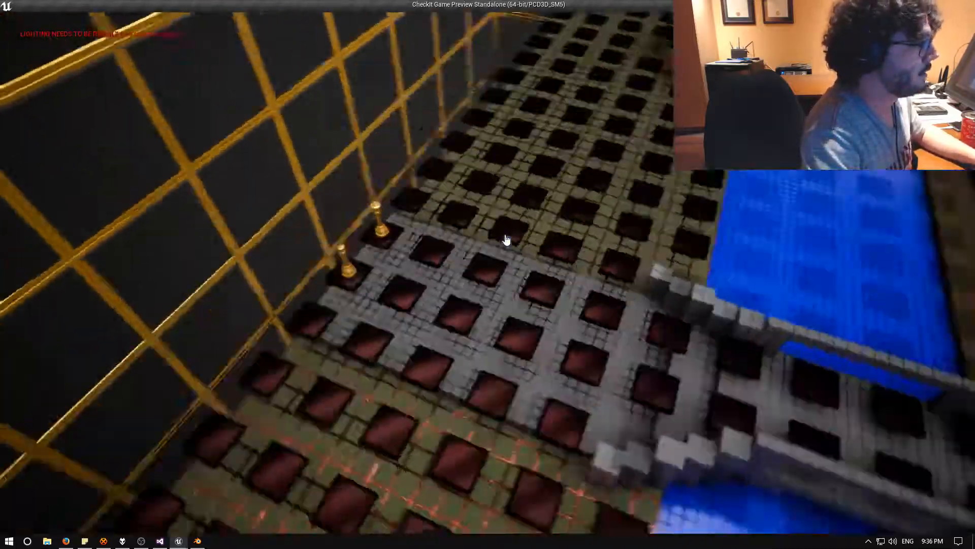
# Step: Examine the road, the bridge over the river and the surrounding green ground up to the stable in the game preview
pyautogui.press('d')
pyautogui.press('a')
pyautogui.press('w')
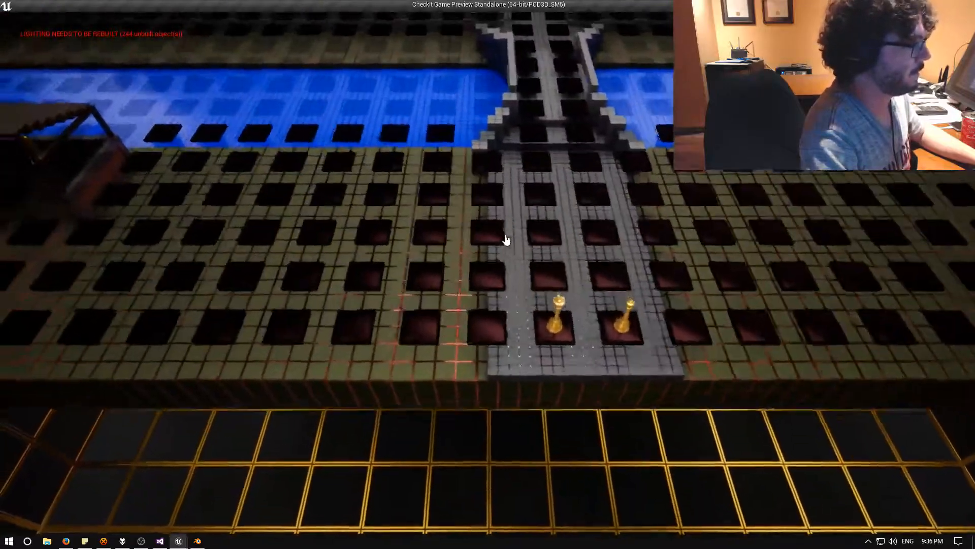
pyautogui.press('e')
pyautogui.scroll(3, 502, 240)
pyautogui.press('w')
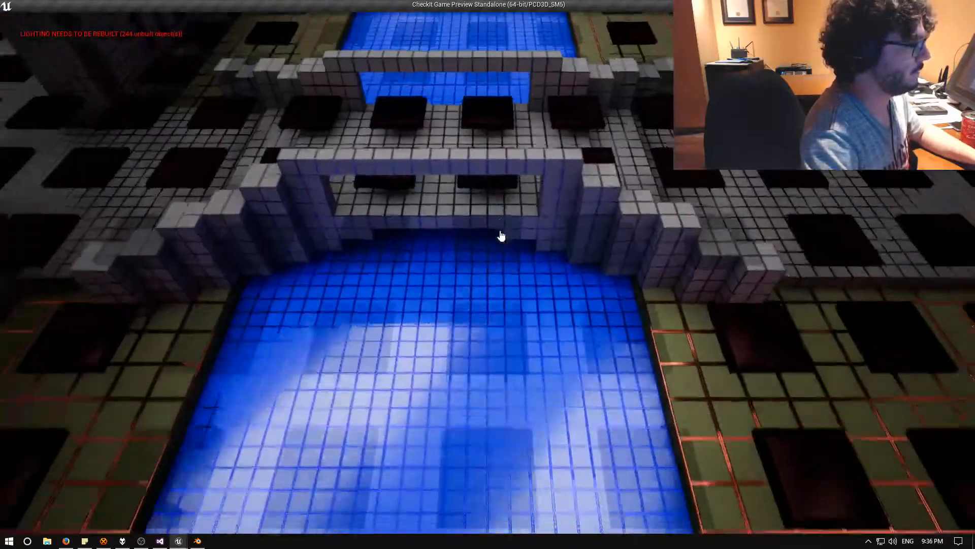
pyautogui.scroll(-3, 502, 236)
pyautogui.press('e')
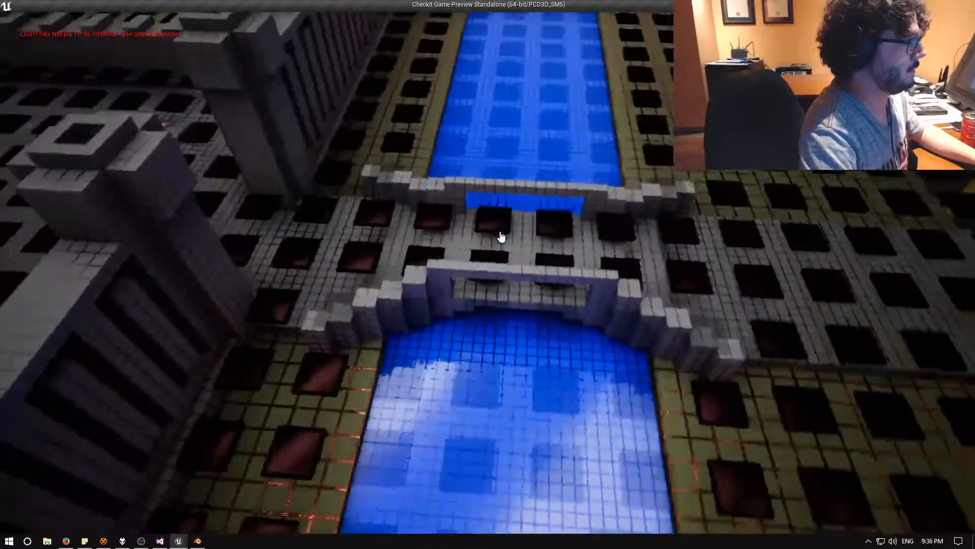
pyautogui.press('s')
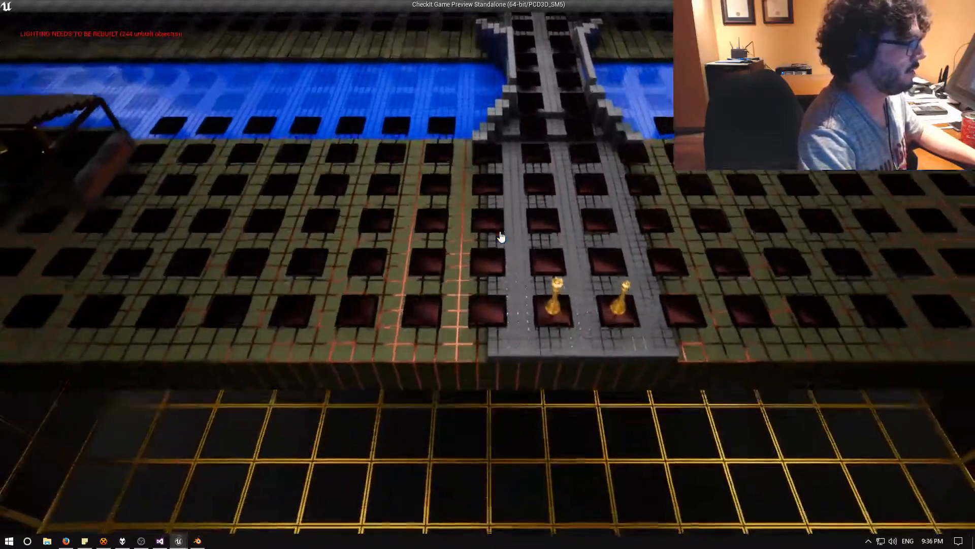
pyautogui.press('s')
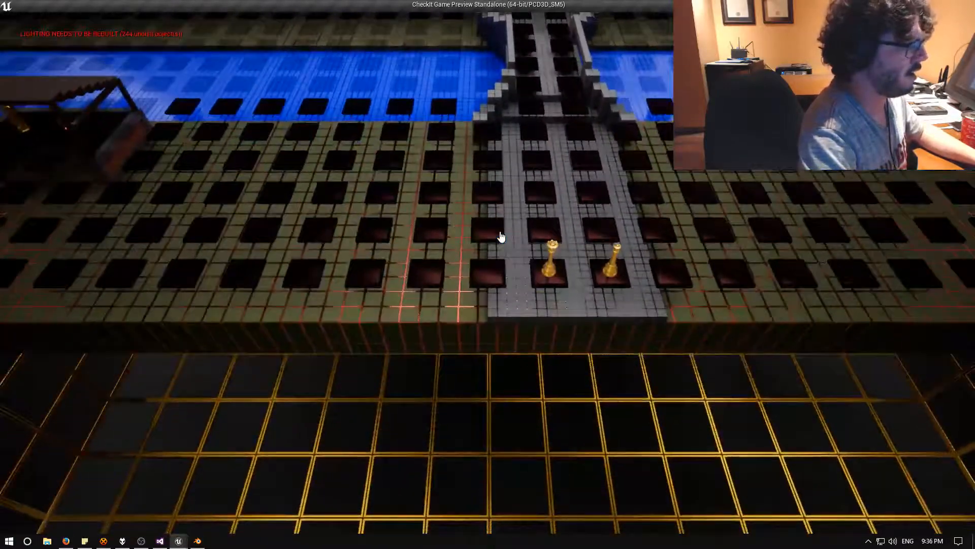
pyautogui.press('a')
pyautogui.press('w')
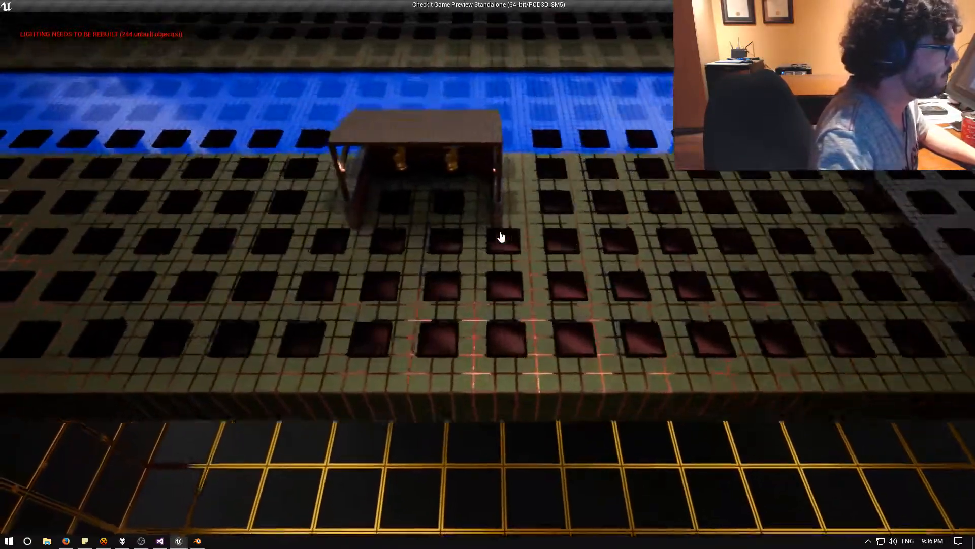
pyautogui.press('d')
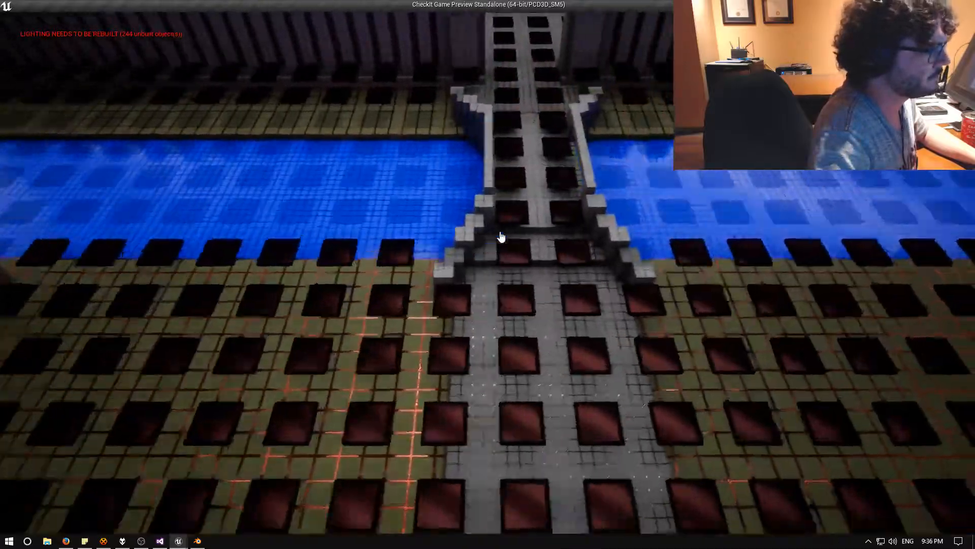
# Step: Examine the road bridge, the walled fountain courtyard and the red-letter plates around the weather vane in the game preview
pyautogui.press('w')
pyautogui.press('w')
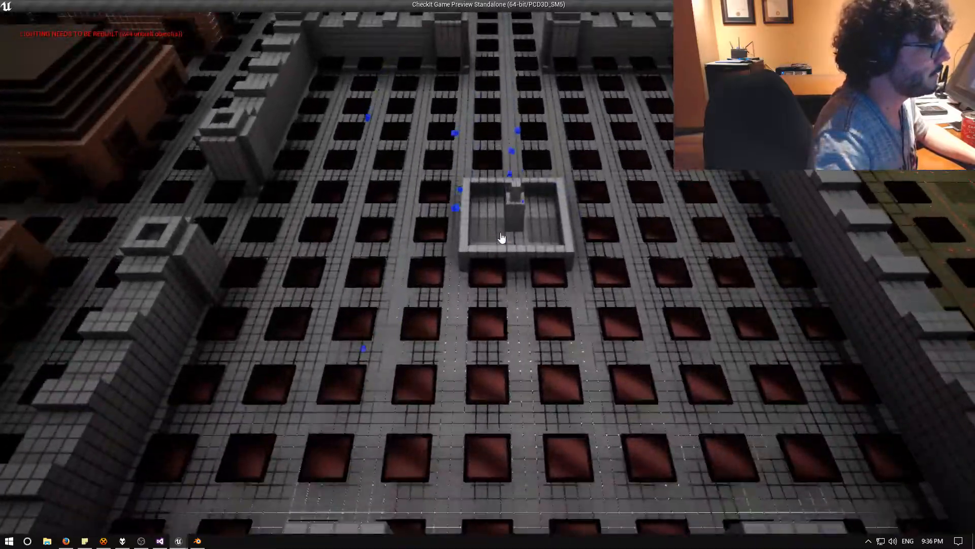
pyautogui.press('q')
pyautogui.press('e')
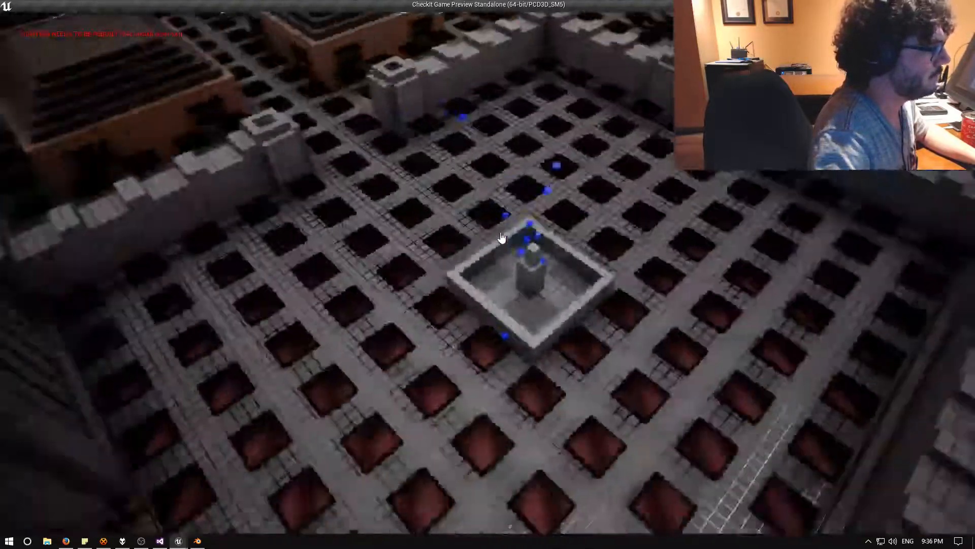
pyautogui.press('w')
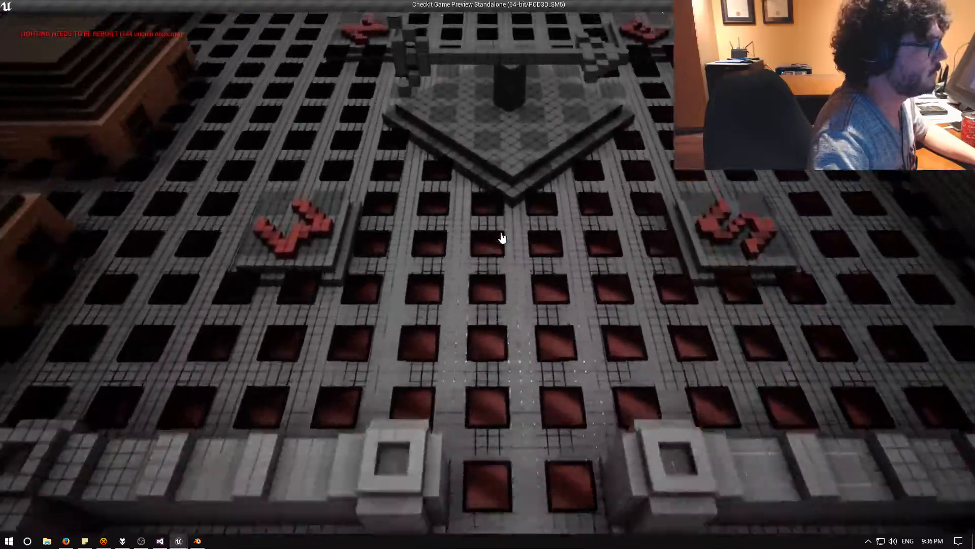
pyautogui.press('w')
pyautogui.press('q')
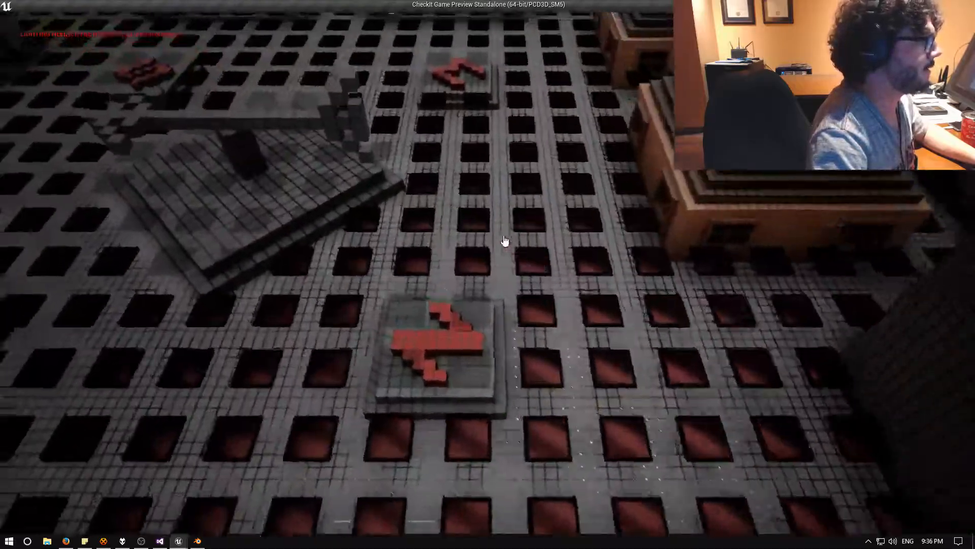
# Step: Examine the courtyard walls and towers, the paved road through the ground and the raised corner platform with the blue pieces
pyautogui.press('w')
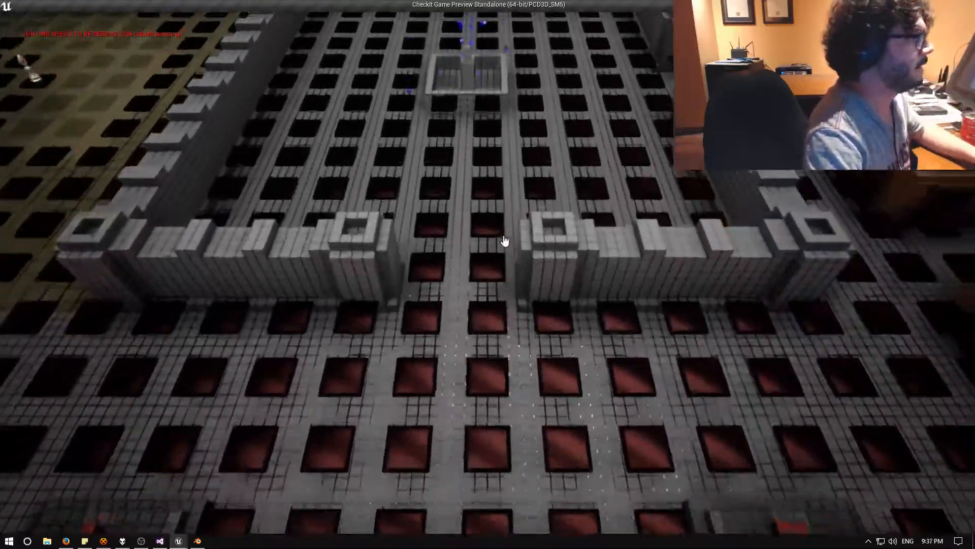
pyautogui.press('q')
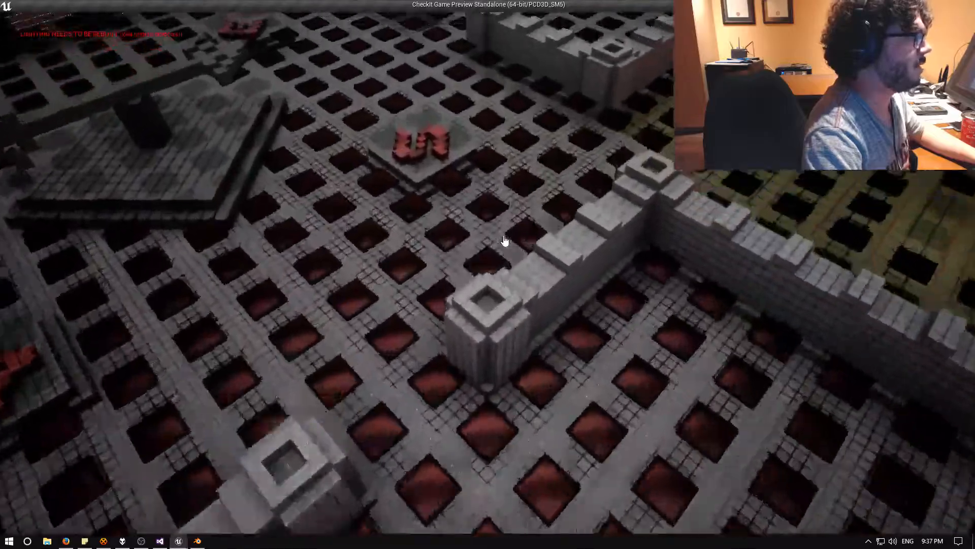
pyautogui.press('w')
pyautogui.press('e')
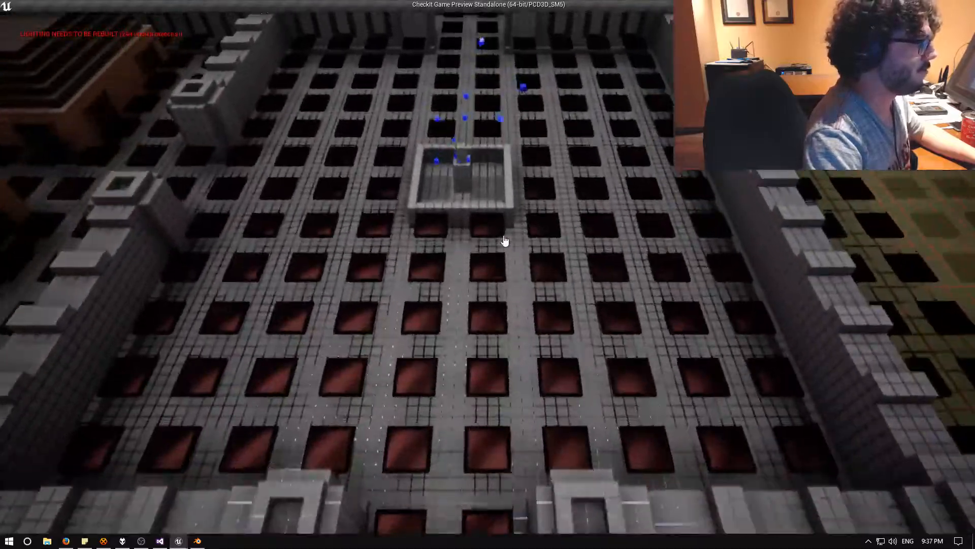
pyautogui.press('w')
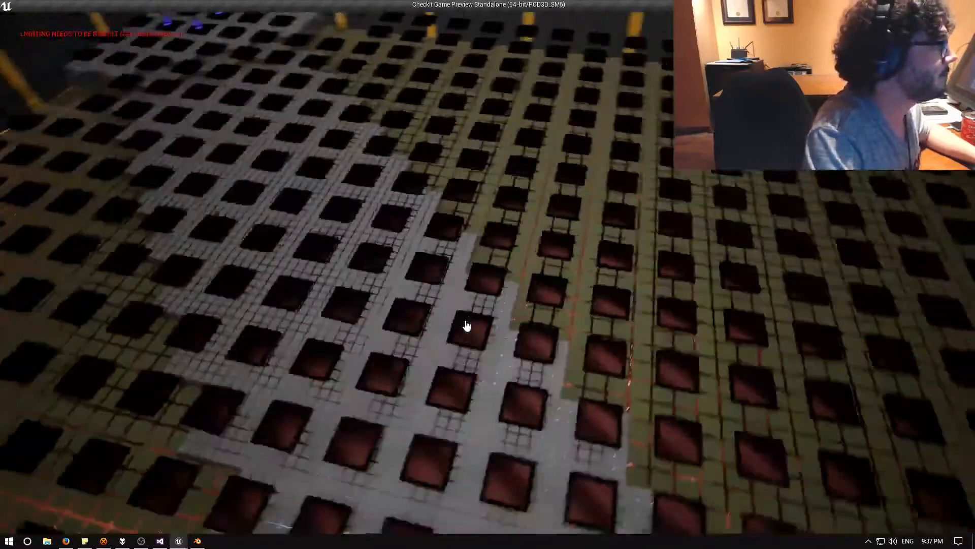
pyautogui.moveTo(466, 326); pyautogui.dragTo(460, 274, button='middle')
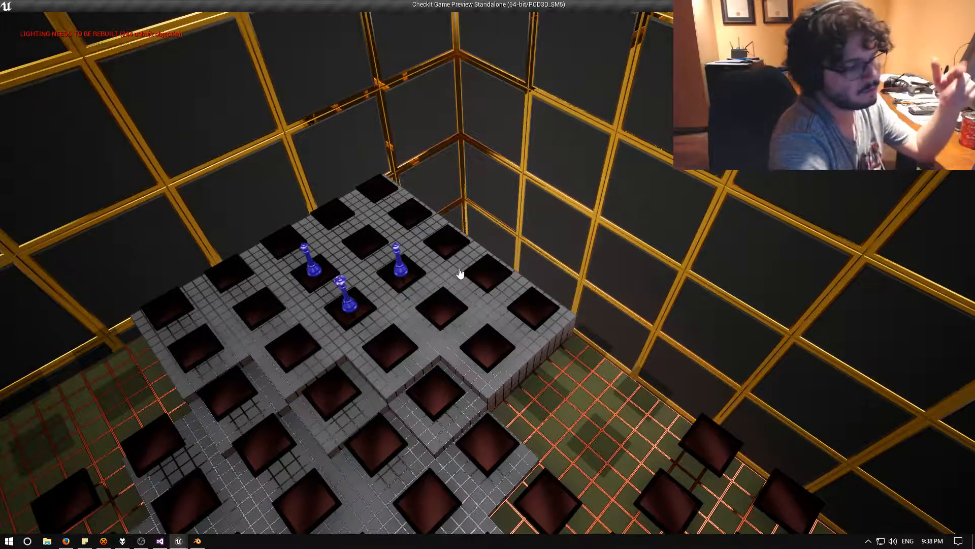
pyautogui.click(400, 268)
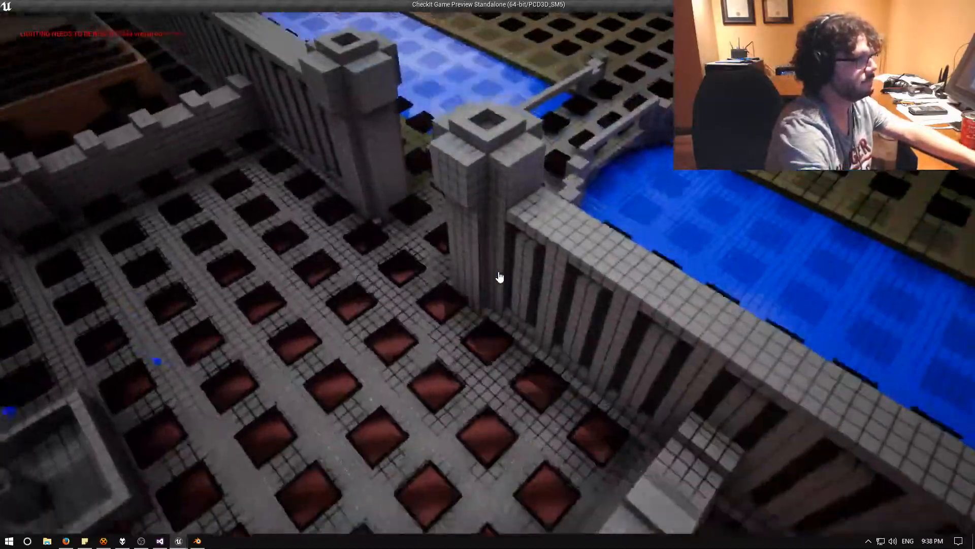
# Step: Stop the preview, play the MenuLevel_MainMenu level and create a server with the KingsCourt map
pyautogui.press('Escape')
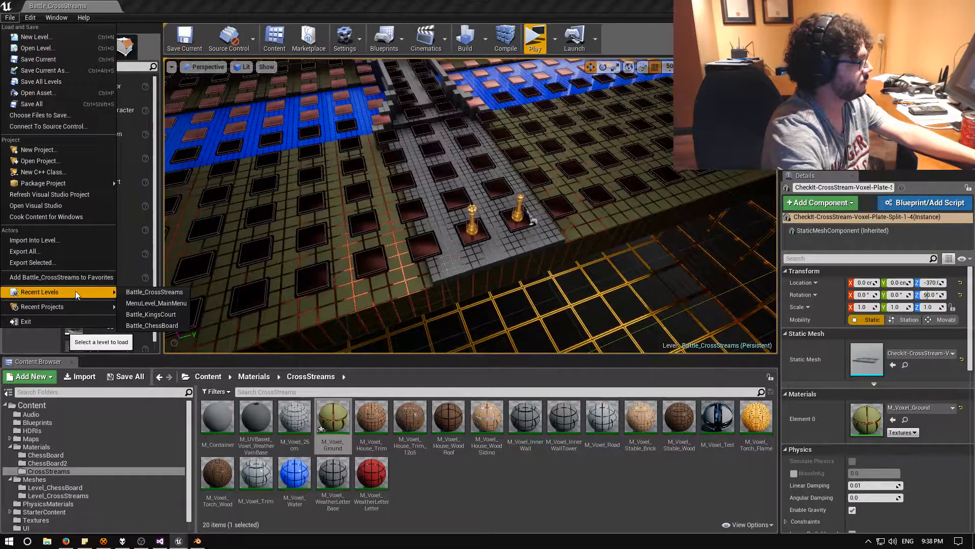
pyautogui.click(535, 36)
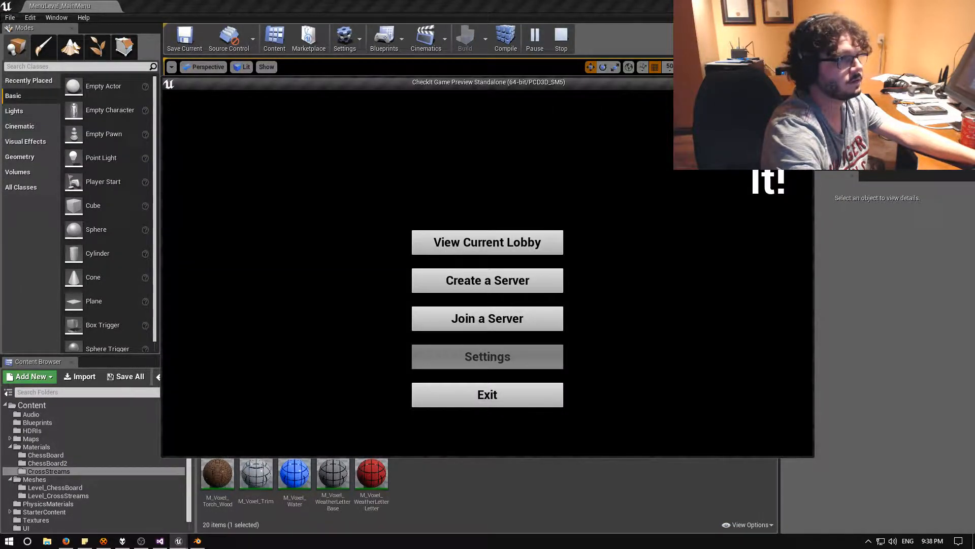
pyautogui.click(464, 278)
pyautogui.click(311, 218)
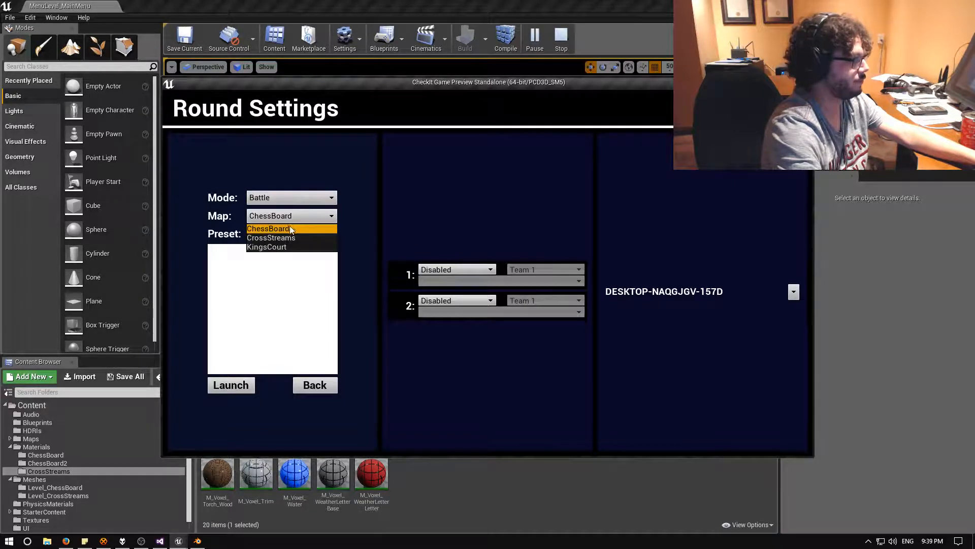
pyautogui.click(296, 247)
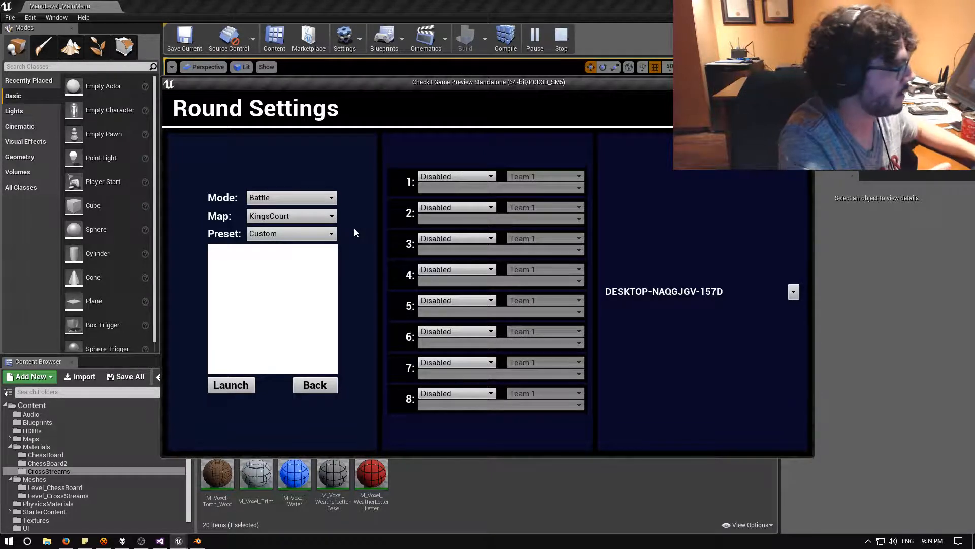
# Step: Apply the FFA vs AI preset, assigning the local player to slot 1 and the Alice AI to slots 2 to 7
pyautogui.click(311, 234)
pyautogui.click(275, 265)
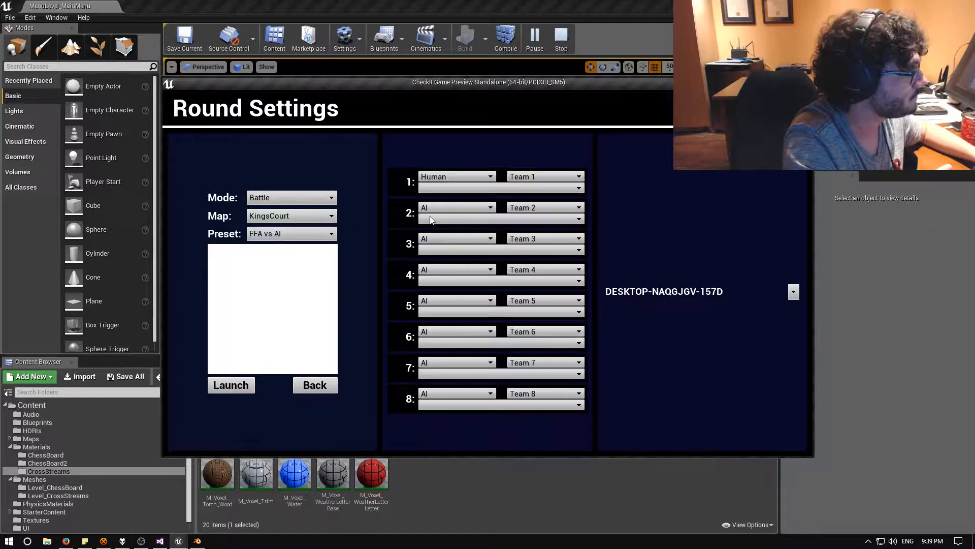
pyautogui.click(438, 189)
pyautogui.click(441, 201)
pyautogui.click(440, 219)
pyautogui.click(439, 231)
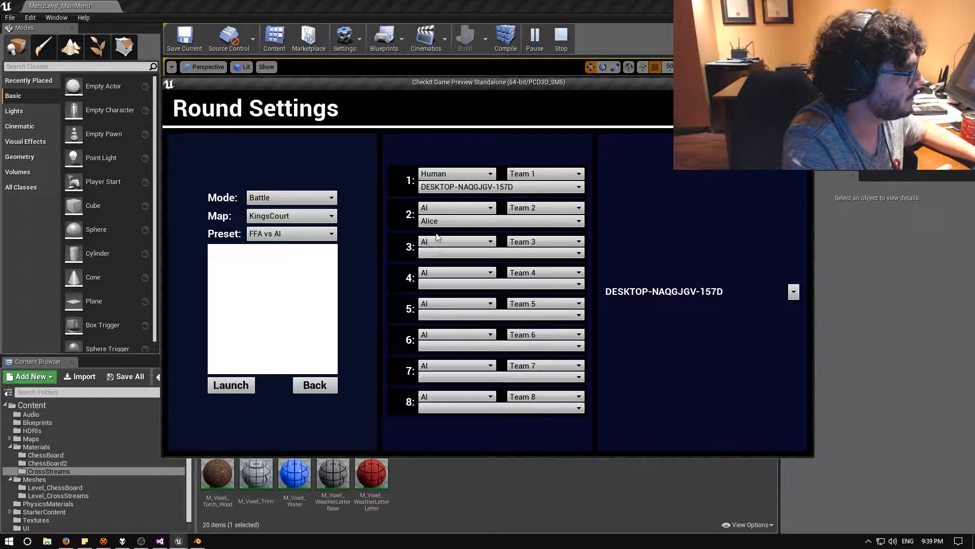
pyautogui.click(439, 253)
pyautogui.click(438, 263)
pyautogui.click(438, 286)
pyautogui.click(437, 295)
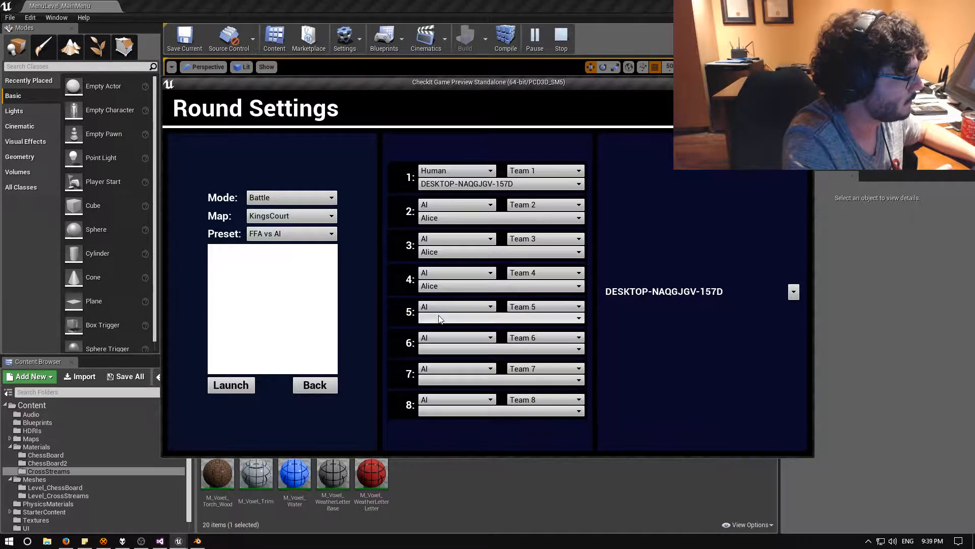
pyautogui.click(437, 319)
pyautogui.click(437, 327)
pyautogui.click(436, 350)
pyautogui.click(436, 361)
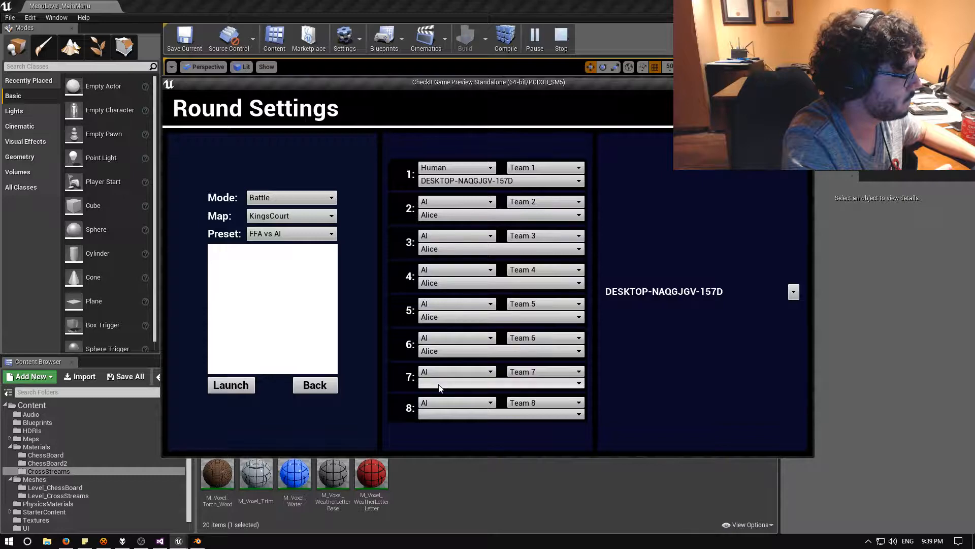
pyautogui.click(436, 385)
pyautogui.click(435, 377)
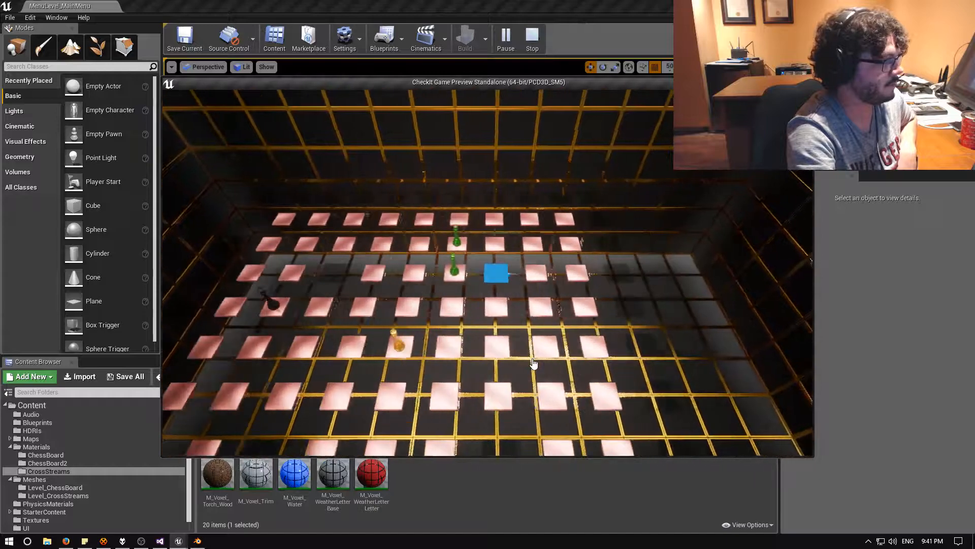
# Step: Stop the KingsCourt match, play the main menu level again and set the round's map to CrossStreams
pyautogui.press('Escape')
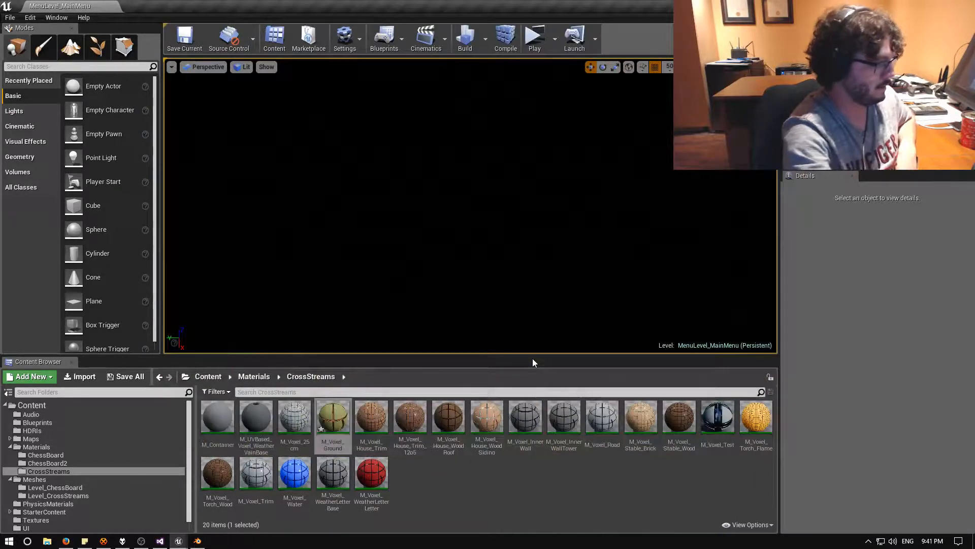
pyautogui.click(10, 17)
pyautogui.moveTo(62, 294)
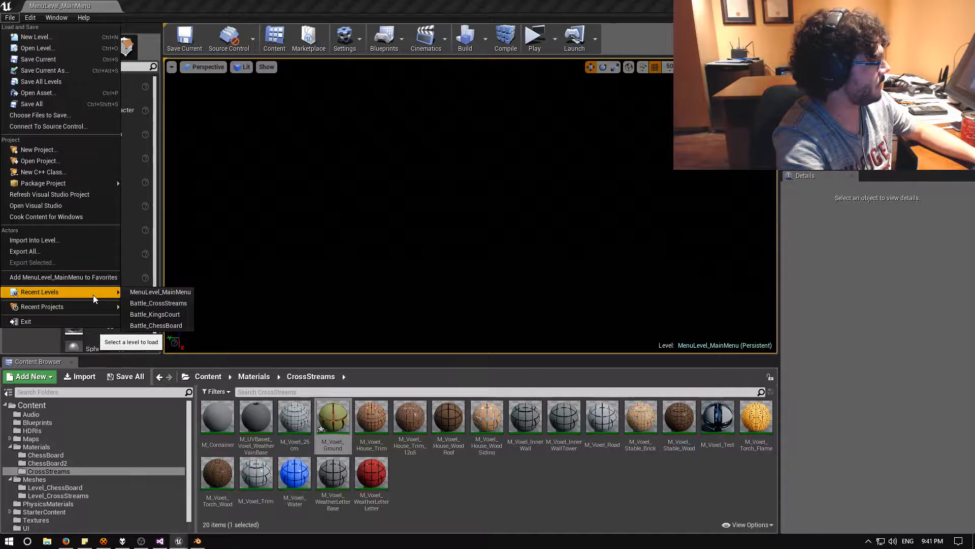
pyautogui.click(535, 37)
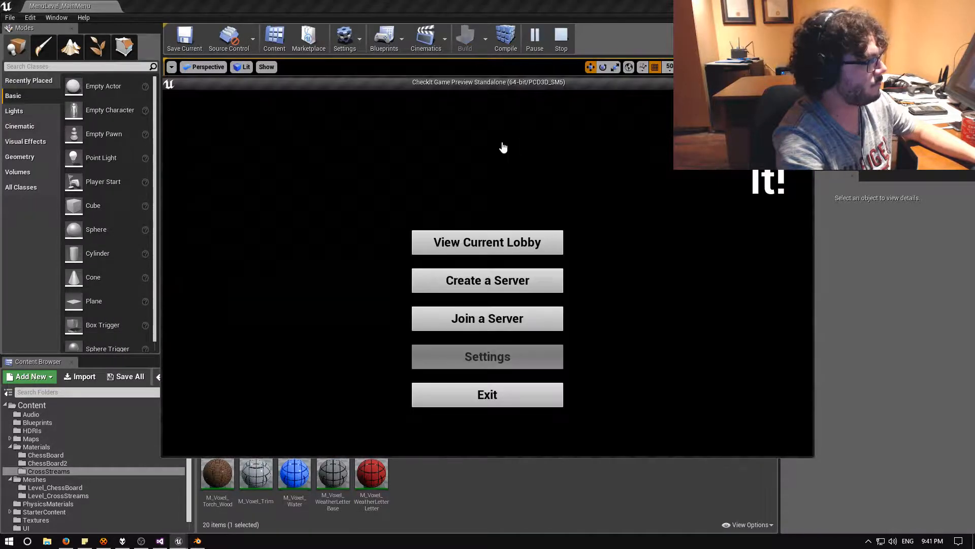
pyautogui.click(465, 249)
pyautogui.click(290, 216)
pyautogui.click(273, 242)
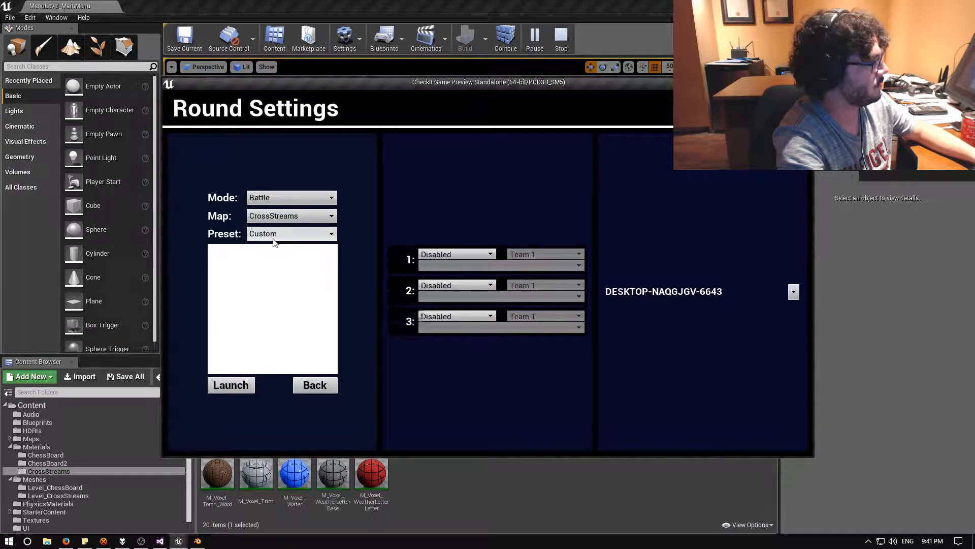
# Step: Try the FFA preset with the local player in slot 1 and slot 2 switched to AI
pyautogui.click(273, 235)
pyautogui.click(271, 276)
pyautogui.click(447, 266)
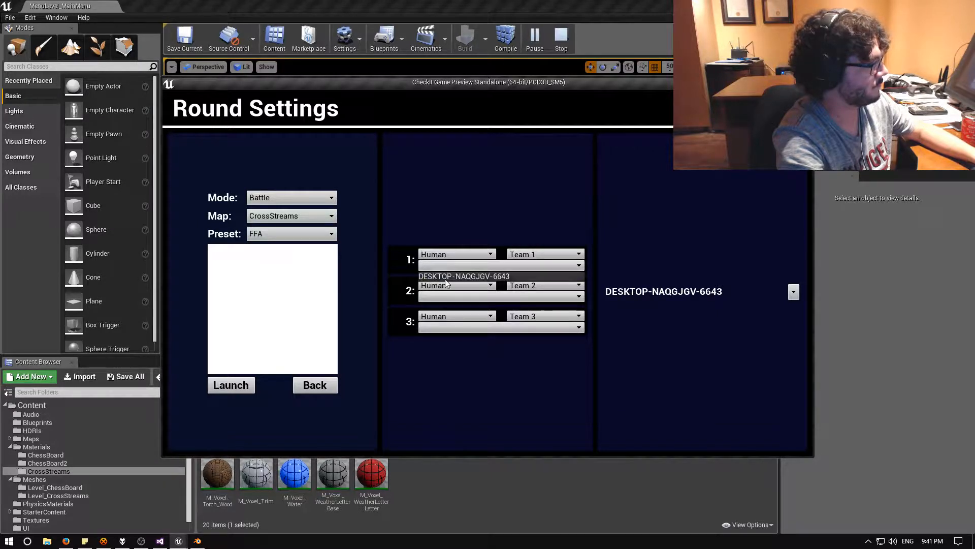
pyautogui.click(446, 279)
pyautogui.click(455, 286)
pyautogui.click(431, 312)
# Step: Apply the 1 v AI preset, assigning the local player to slot 1 and the Alice AI to slot 2
pyautogui.click(308, 233)
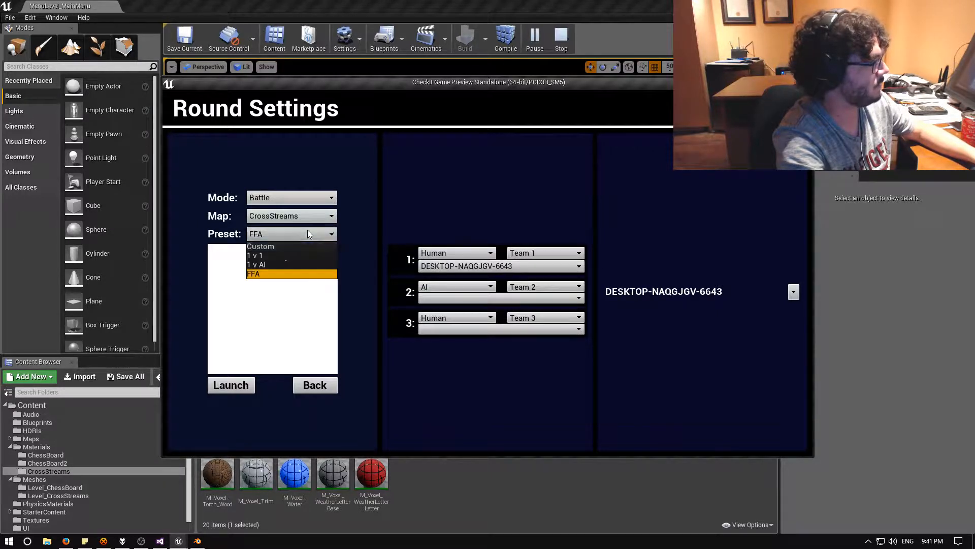
pyautogui.click(273, 265)
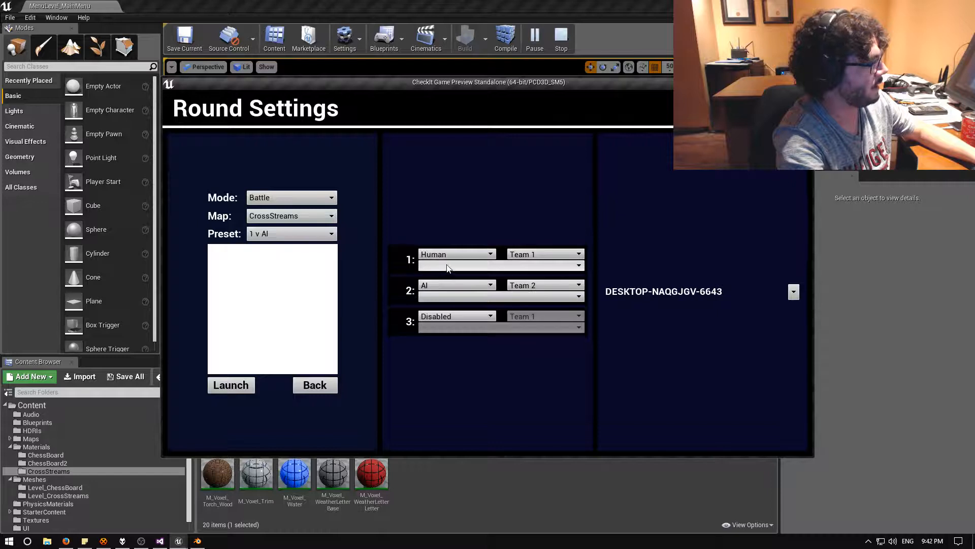
pyautogui.click(447, 266)
pyautogui.click(446, 278)
pyautogui.click(442, 296)
pyautogui.click(436, 310)
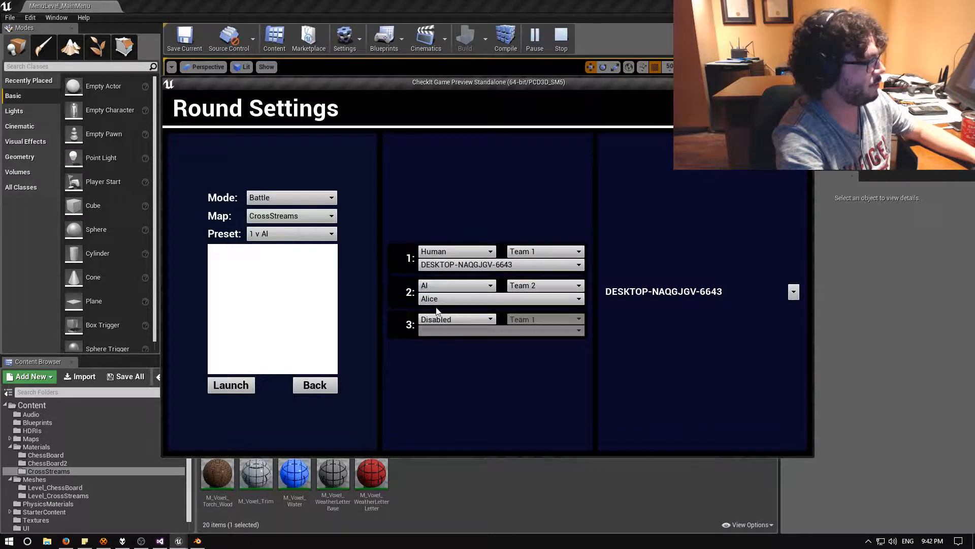
# Step: Launch the CrossStreams round and maximize the game preview window
pyautogui.click(231, 385)
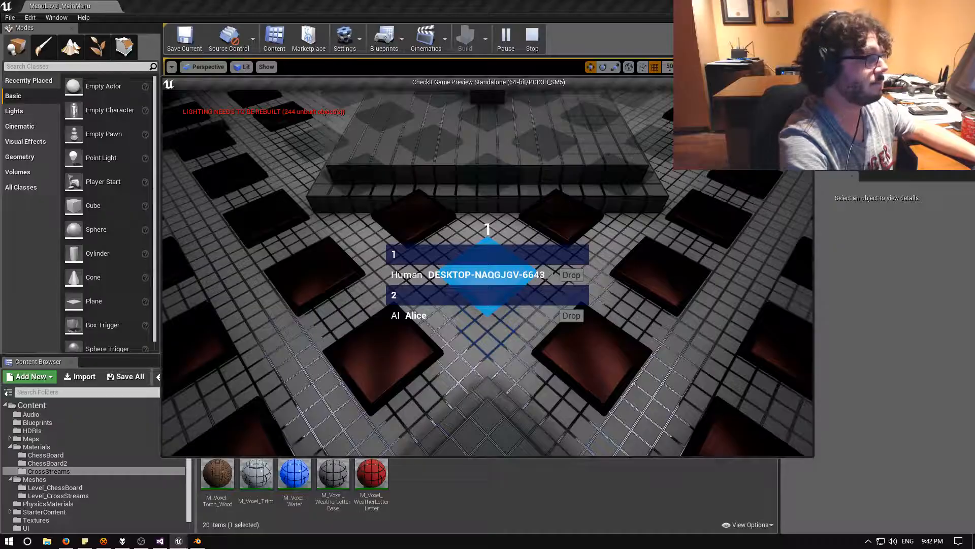
pyautogui.click(790, 83)
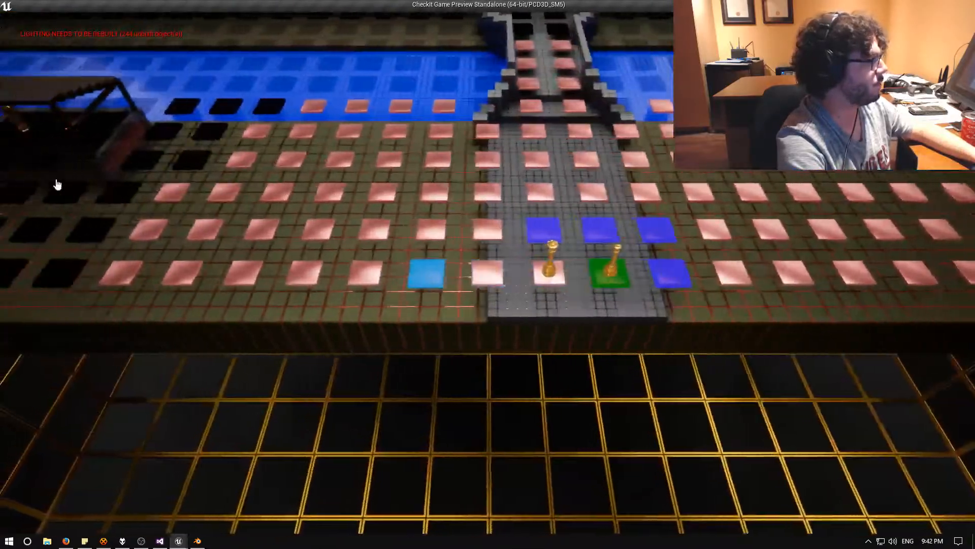
# Step: Examine the tile highlighting on the ground between the road and the stable by moving the board cursor along the row
pyautogui.press('w')
pyautogui.press('d')
pyautogui.press('space')
pyautogui.press('a')
pyautogui.press('a')
pyautogui.press('a')
pyautogui.press('a')
pyautogui.press('a')
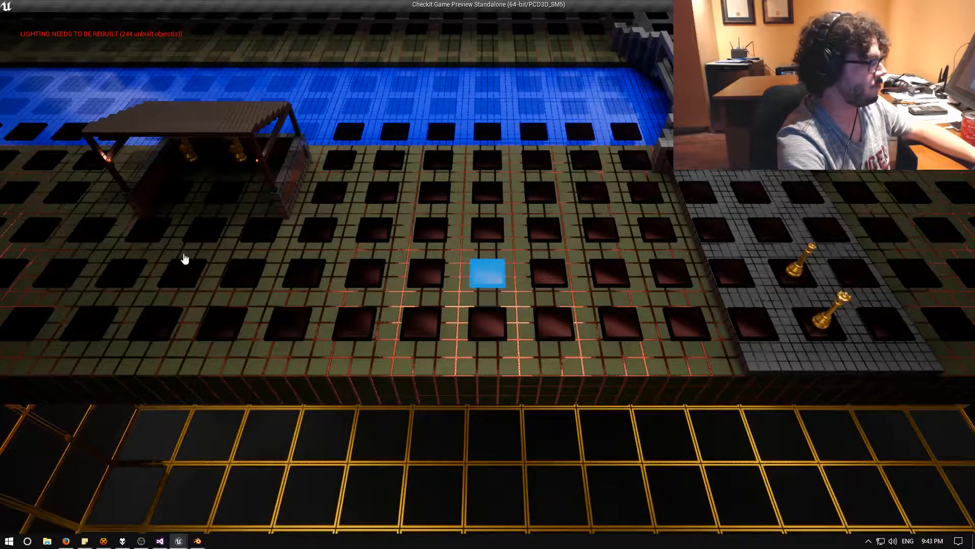
pyautogui.press('d')
pyautogui.press('d')
pyautogui.press('d')
pyautogui.press('d')
pyautogui.press('d')
pyautogui.press('a')
pyautogui.press('a')
pyautogui.press('a')
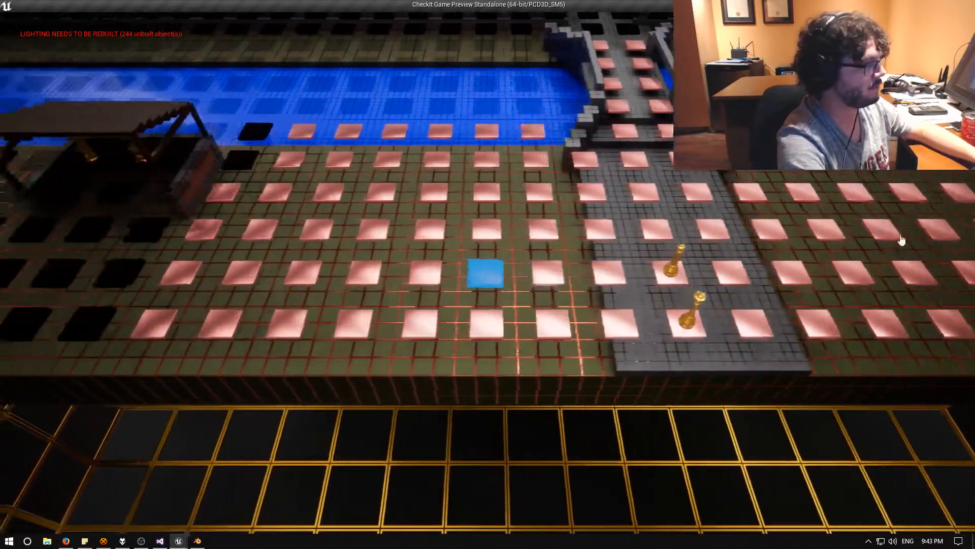
# Step: Examine the tile highlighting beyond the road, on the side away from the stable, by moving the board cursor past the highlighted area
pyautogui.press('d')
pyautogui.press('d')
pyautogui.press('d')
pyautogui.press('d')
pyautogui.press('d')
pyautogui.press('d')
pyautogui.press('d')
pyautogui.press('d')
pyautogui.press('d')
pyautogui.press('d')
pyautogui.press('d')
pyautogui.press('d')
pyautogui.press('d')
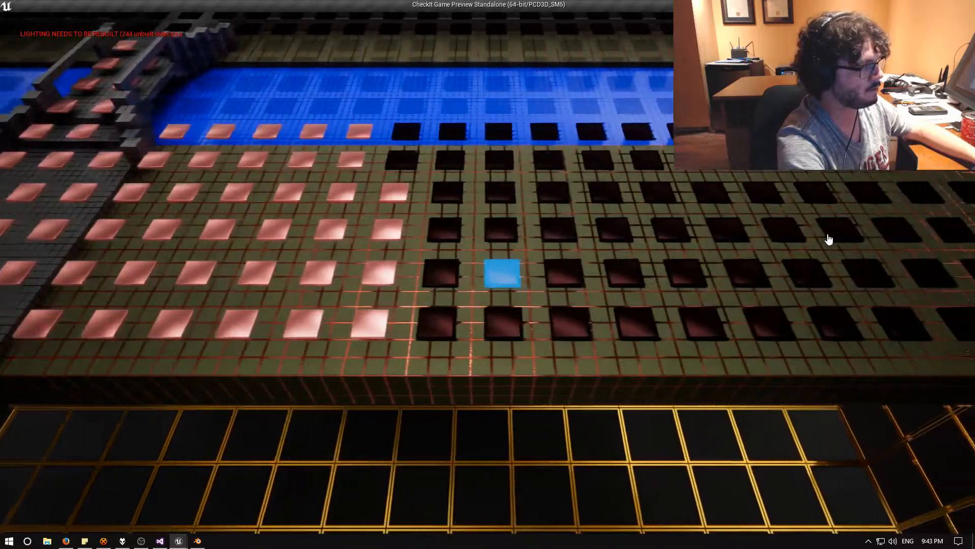
# Step: Examine the tiles on the way back to the road, bringing the board cursor onto the gold piece there
pyautogui.press('a')
pyautogui.press('a')
pyautogui.press('a')
pyautogui.press('a')
pyautogui.press('a')
pyautogui.press('a')
pyautogui.press('a')
pyautogui.press('a')
pyautogui.press('a')
pyautogui.press('a')
pyautogui.press('a')
pyautogui.press('a')
pyautogui.press('a')
pyautogui.press('a')
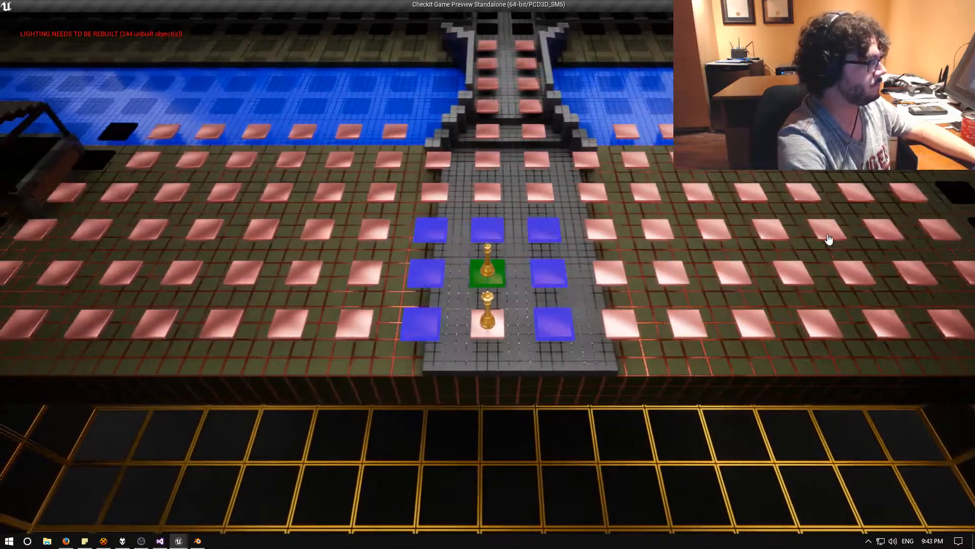
# Step: Examine the tiles beside the stable by moving the board cursor back and forth across the edge of the highlighted area
pyautogui.press('a')
pyautogui.press('a')
pyautogui.press('a')
pyautogui.press('a')
pyautogui.press('a')
pyautogui.press('a')
pyautogui.press('a')
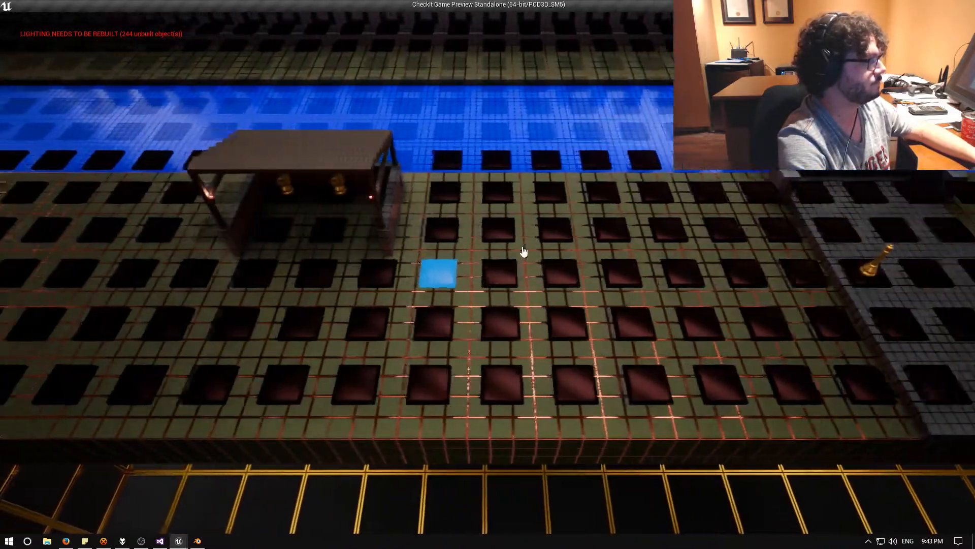
pyautogui.press('a')
pyautogui.press('d')
pyautogui.press('d')
pyautogui.press('d')
pyautogui.press('d')
pyautogui.press('d')
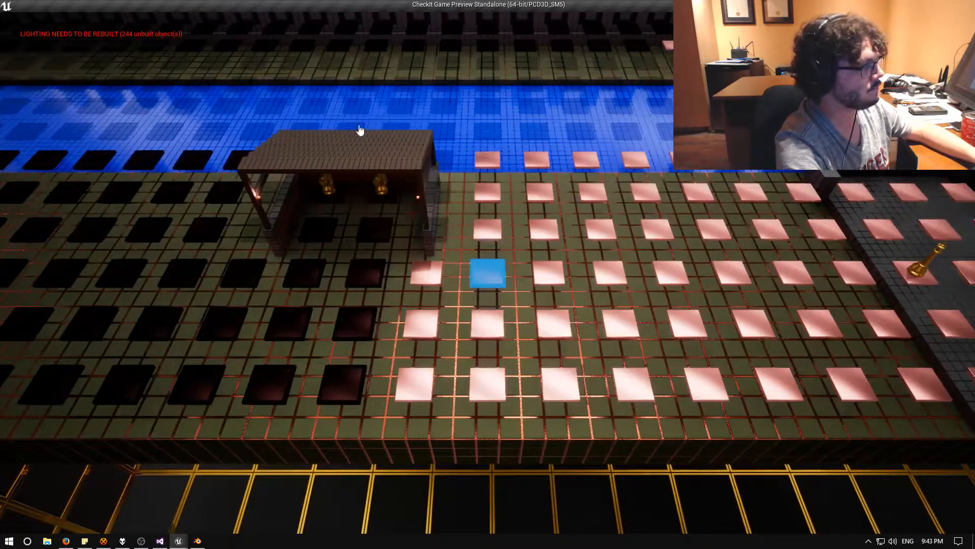
# Step: Pick up the gold piece at the road's edge and move it one tile diagonally toward the water and the stable
pyautogui.press('d')
pyautogui.press('d')
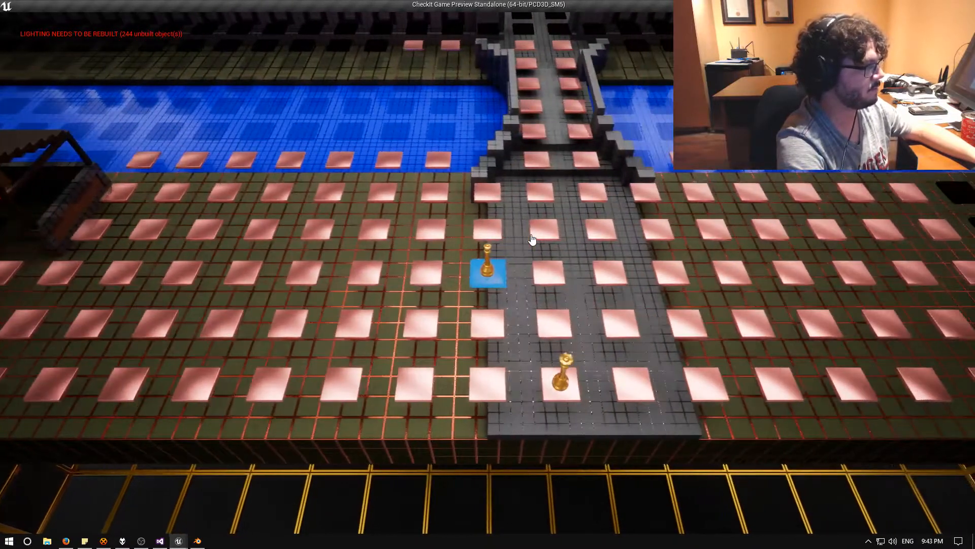
pyautogui.press('space')
pyautogui.press('a')
pyautogui.press('w')
pyautogui.press('space')
# Step: Bring the board cursor to the stable and pick up the gold piece on the road side inside it
pyautogui.press('a')
pyautogui.press('a')
pyautogui.press('a')
pyautogui.press('a')
pyautogui.press('a')
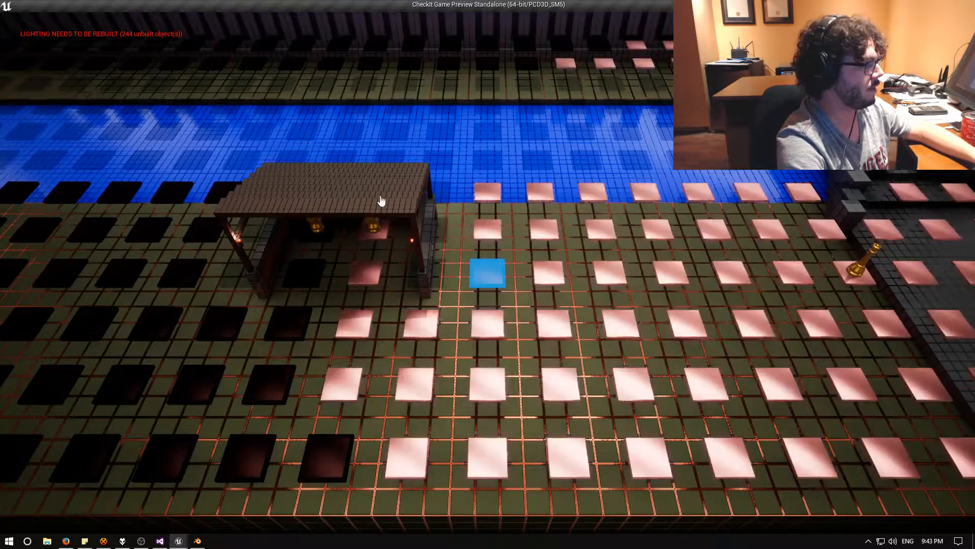
pyautogui.press('a')
pyautogui.press('a')
pyautogui.press('w')
pyautogui.press('space')
# Step: Examine the highlighted destination tiles of the picked-up stable piece by moving the board cursor around and inside the stable
pyautogui.press('s')
pyautogui.press('s')
pyautogui.press('d')
pyautogui.press('d')
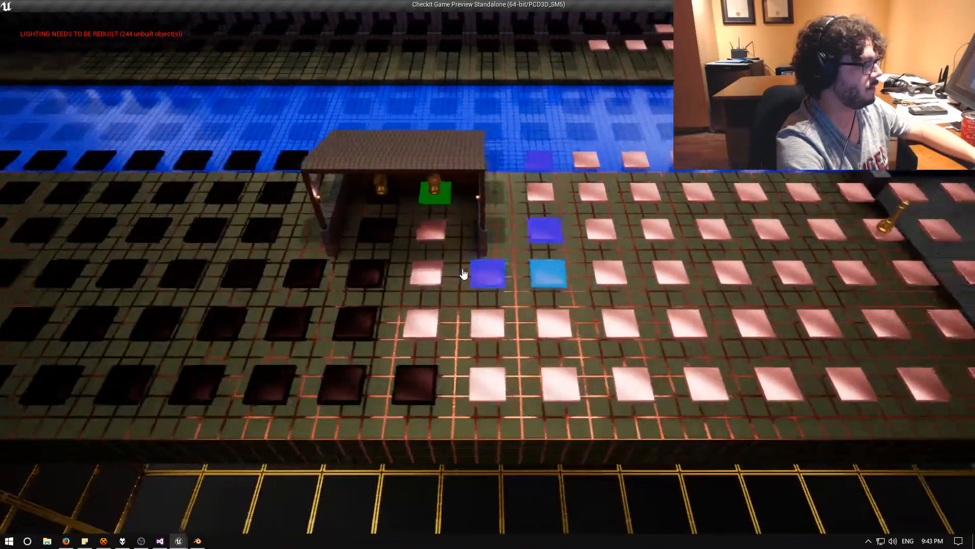
pyautogui.press('w')
pyautogui.press('w')
pyautogui.press('a')
pyautogui.press('a')
pyautogui.press('a')
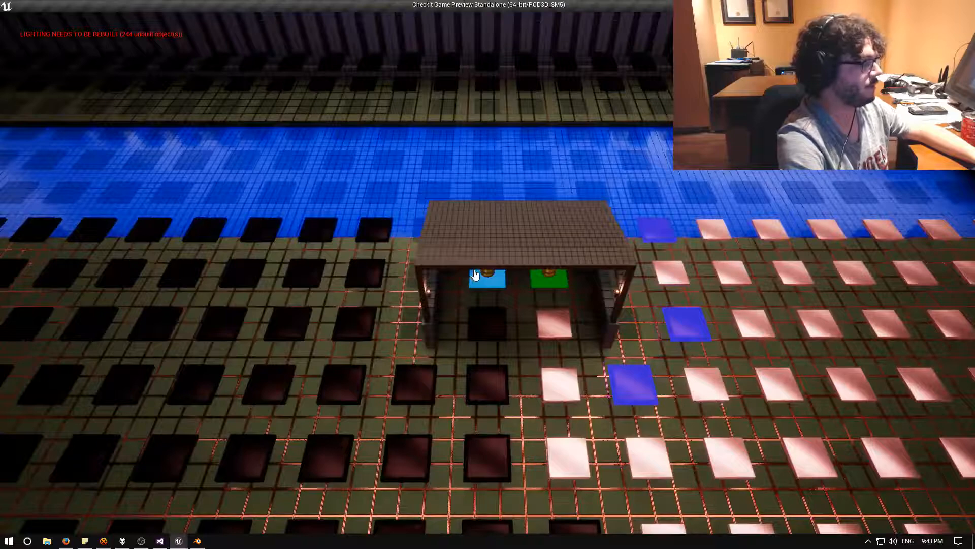
pyautogui.press('d')
pyautogui.press('d')
pyautogui.press('a')
pyautogui.press('a')
pyautogui.press('a')
pyautogui.press('d')
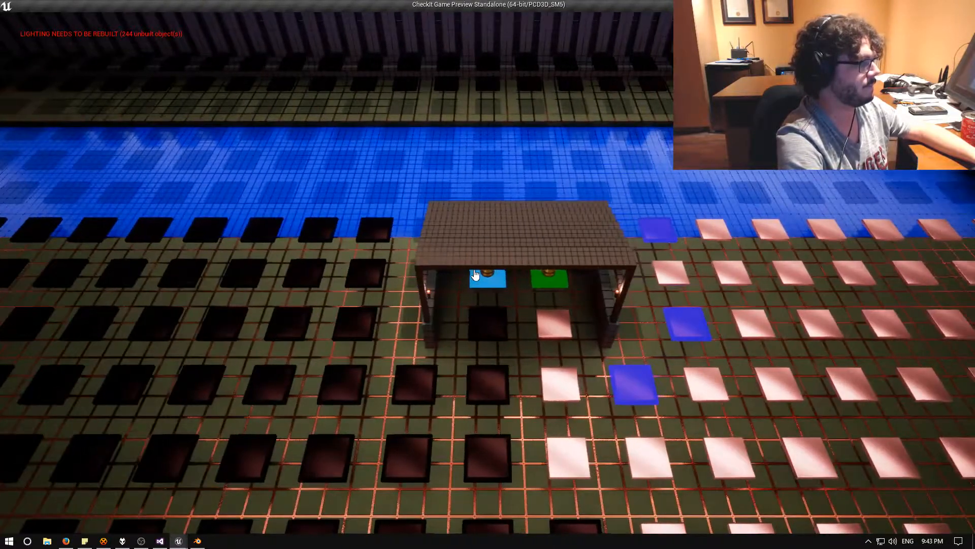
# Step: Place the picked-up stable piece on the highlighted tile two tiles toward the road and one tile away from the water
pyautogui.press('d')
pyautogui.press('d')
pyautogui.press('d')
pyautogui.press('s')
pyautogui.press('s')
pyautogui.press('w')
pyautogui.press('space')
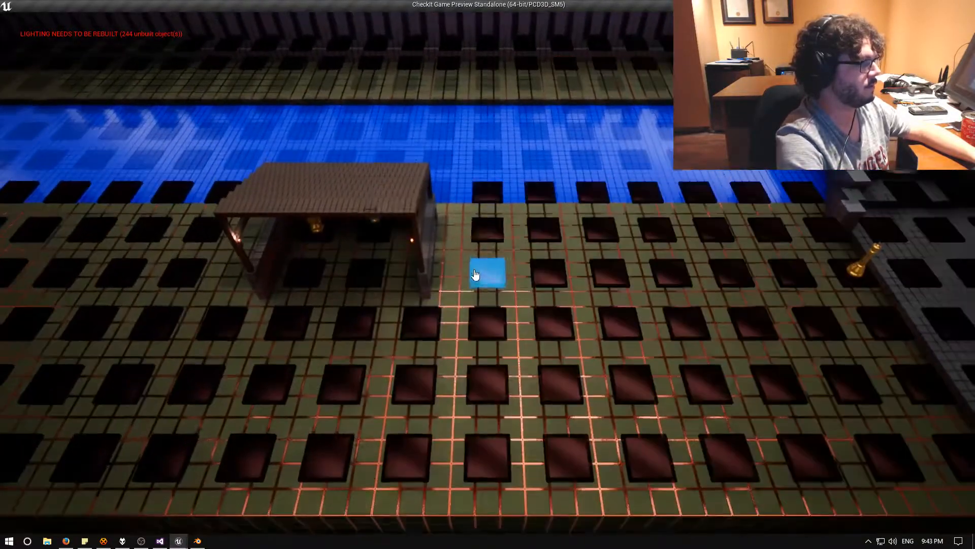
# Step: Move the board cursor along the ground to the gold piece beside the road
pyautogui.press('w')
pyautogui.press('d')
pyautogui.press('d')
pyautogui.press('d')
pyautogui.press('d')
pyautogui.press('d')
pyautogui.press('d')
pyautogui.press('s')
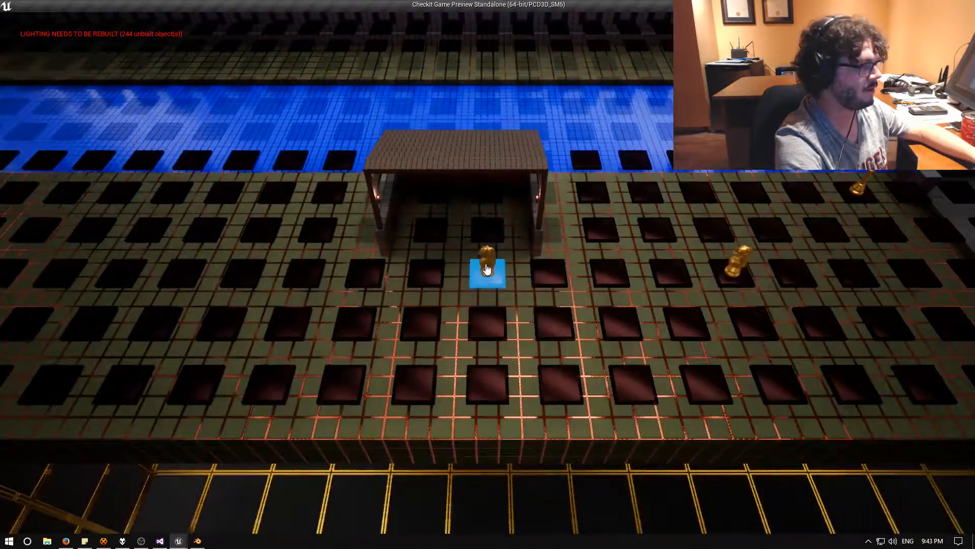
# Step: Move the gold knight in front of the stable two tiles toward the road and one tile toward the water
pyautogui.click(520, 251)
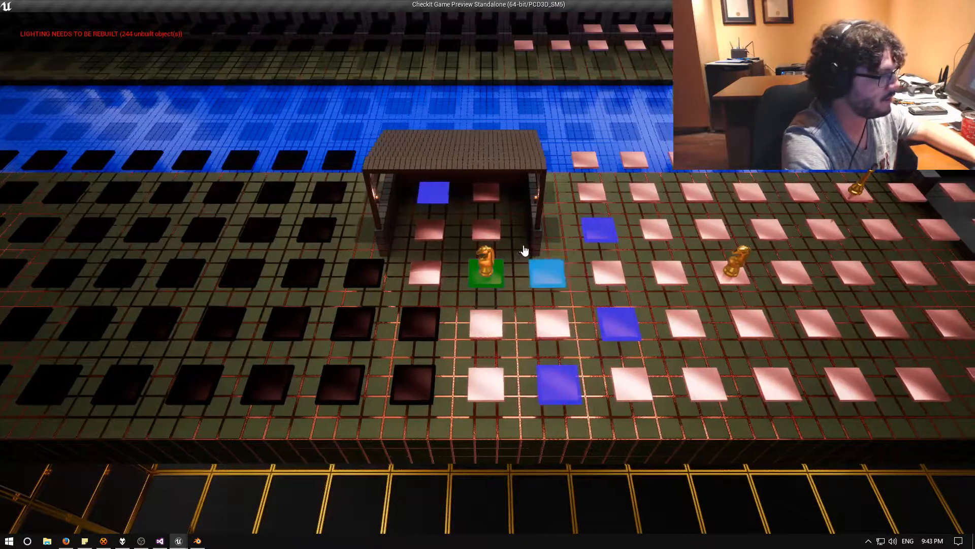
pyautogui.press('d')
pyautogui.press('d')
pyautogui.press('d')
pyautogui.press('d')
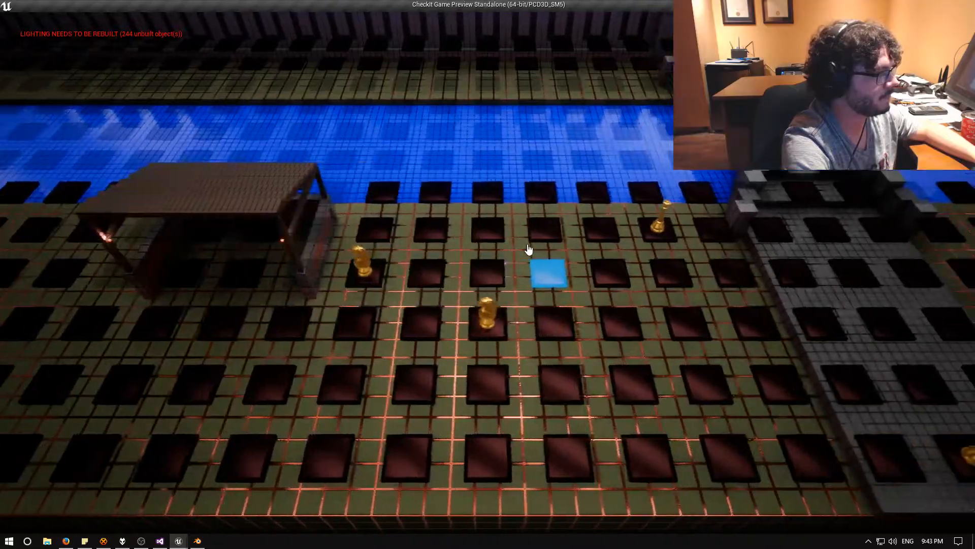
# Step: Examine the bridge over the water by moving the board cursor across it toward the castle gate
pyautogui.press('w')
pyautogui.press('w')
pyautogui.press('w')
pyautogui.press('w')
pyautogui.press('e')
pyautogui.press('w')
pyautogui.press('w')
pyautogui.press('w')
pyautogui.press('w')
pyautogui.press('w')
pyautogui.press('w')
pyautogui.press('w')
pyautogui.press('w')
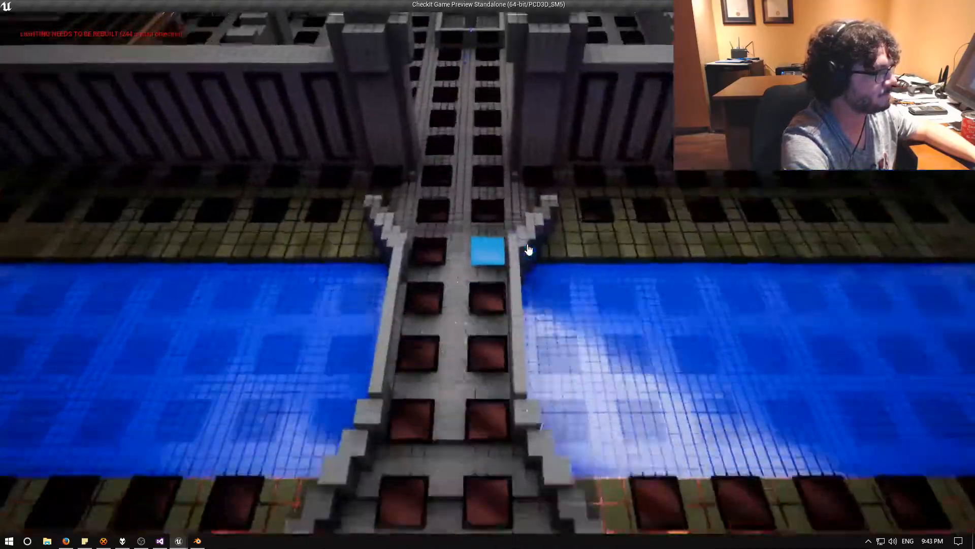
# Step: Examine the walled courtyard with the fountain by moving the board cursor through it from a rotated view
pyautogui.press('e')
pyautogui.press('w')
pyautogui.press('w')
pyautogui.press('w')
pyautogui.press('w')
pyautogui.press('w')
pyautogui.press('w')
pyautogui.press('w')
pyautogui.press('w')
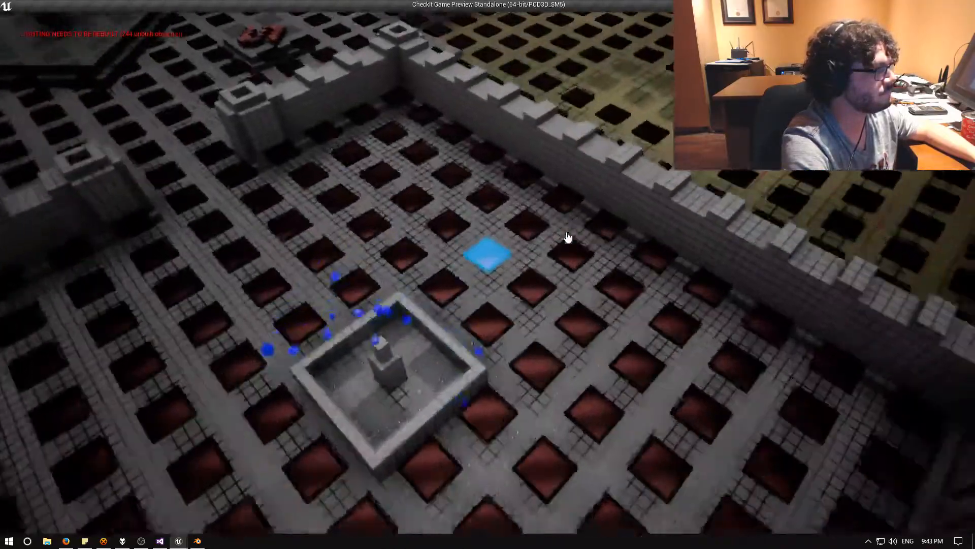
# Step: Examine the courtyard wall openings and the area with the red decorations from another view direction
pyautogui.press('q')
pyautogui.press('q')
pyautogui.press('w')
pyautogui.press('w')
pyautogui.press('w')
pyautogui.press('w')
pyautogui.press('w')
pyautogui.press('w')
pyautogui.press('w')
pyautogui.press('w')
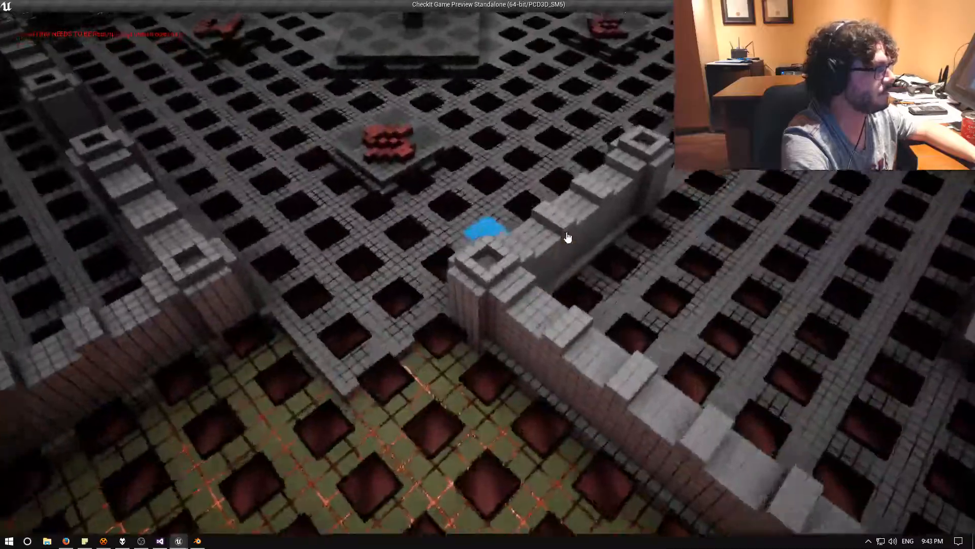
# Step: Examine the route through the wall opening to the fountain courtyard and its far gate, and end the game preview
pyautogui.press('w')
pyautogui.press('w')
pyautogui.press('w')
pyautogui.press('w')
pyautogui.press('w')
pyautogui.press('w')
pyautogui.press('w')
pyautogui.press('w')
pyautogui.press('e')
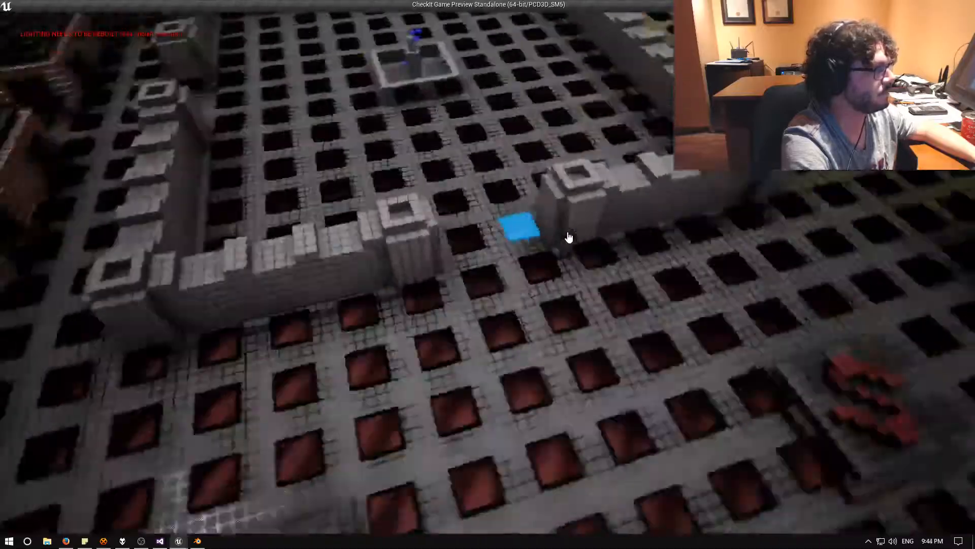
pyautogui.press('q')
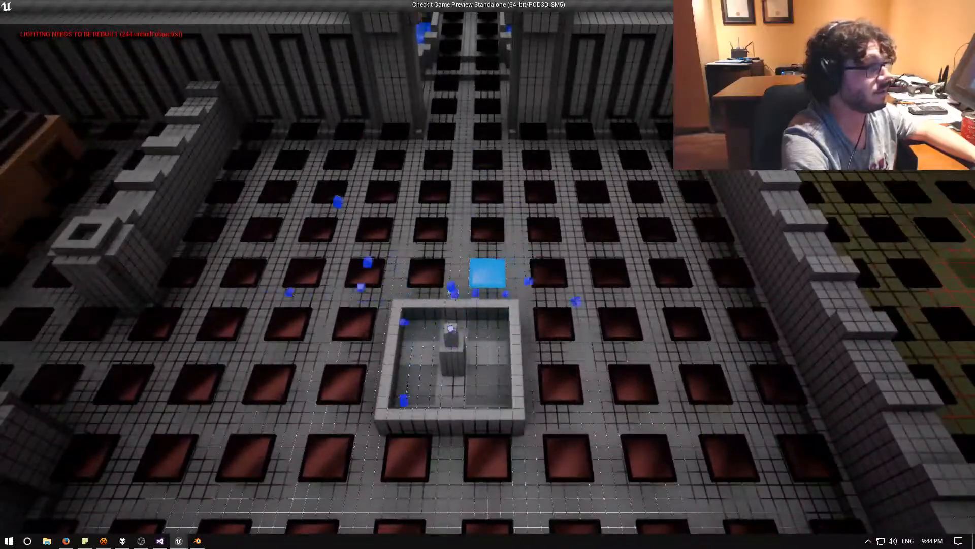
pyautogui.press('Escape')
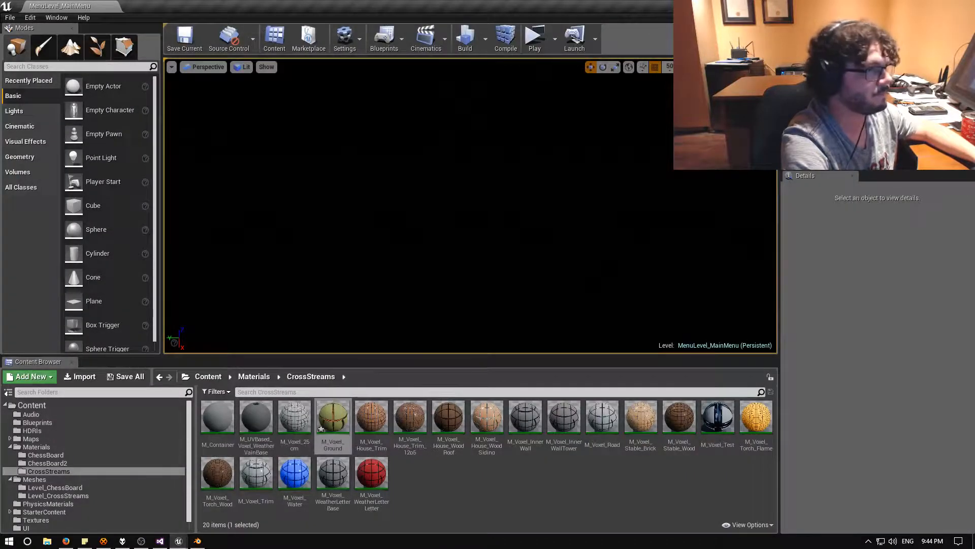
# Step: In Blender, duplicate the end tile of the lower strip at the platform corner and place the copy 25 cm directly above it
pyautogui.hotkey('alt', 'Tab')
pyautogui.scroll(4, 497, 219)
pyautogui.moveTo(493, 207); pyautogui.dragTo(585, 180, button='middle')
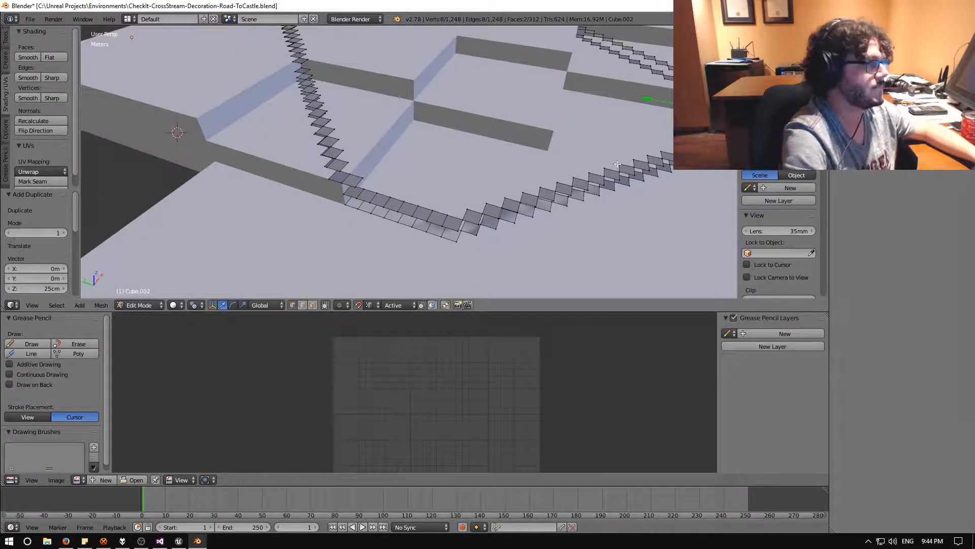
pyautogui.moveTo(640, 150); pyautogui.dragTo(593, 151, button='middle')
pyautogui.moveTo(489, 155); pyautogui.dragTo(413, 153, button='middle')
pyautogui.moveTo(500, 118); pyautogui.dragTo(356, 150, button='middle')
pyautogui.rightClick(356, 149)
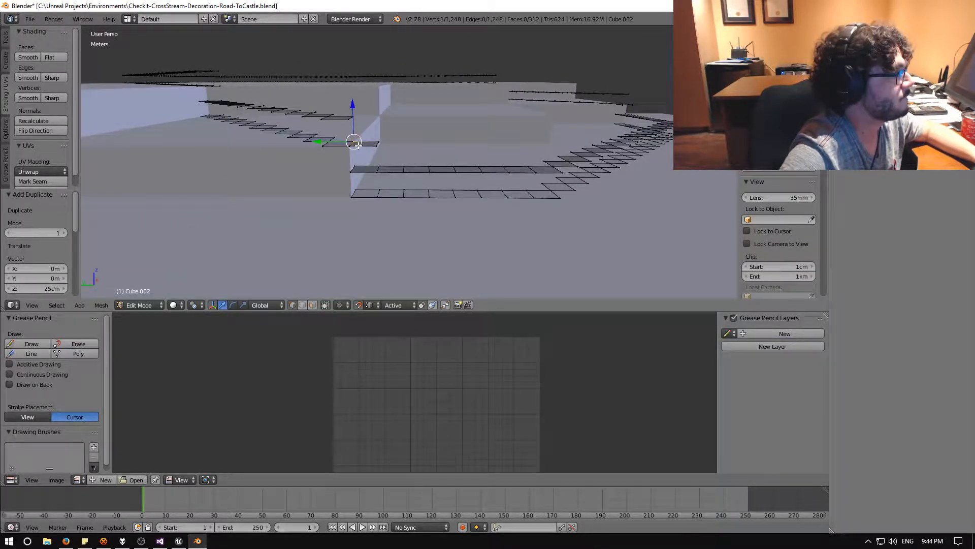
pyautogui.click(312, 305)
pyautogui.rightClick(367, 144)
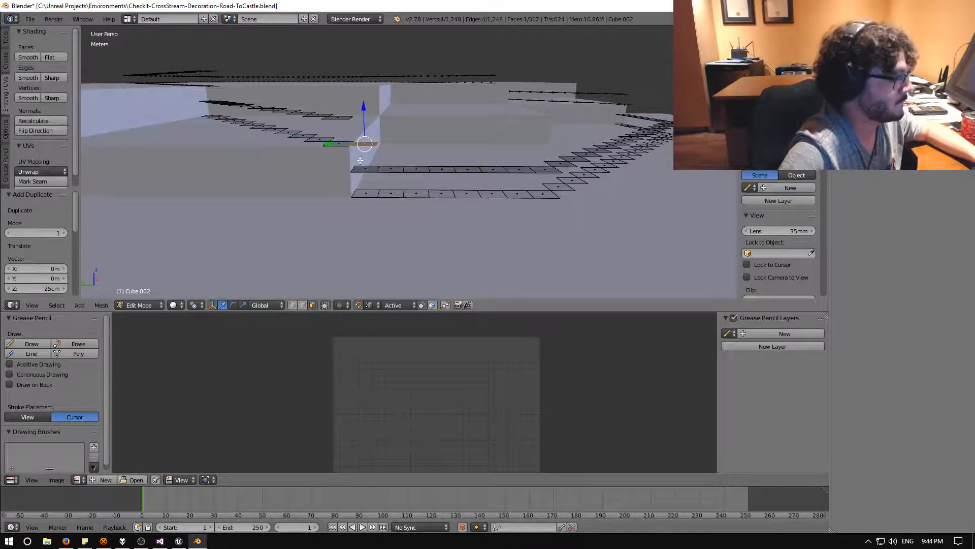
pyautogui.hotkey('shift', 'd')
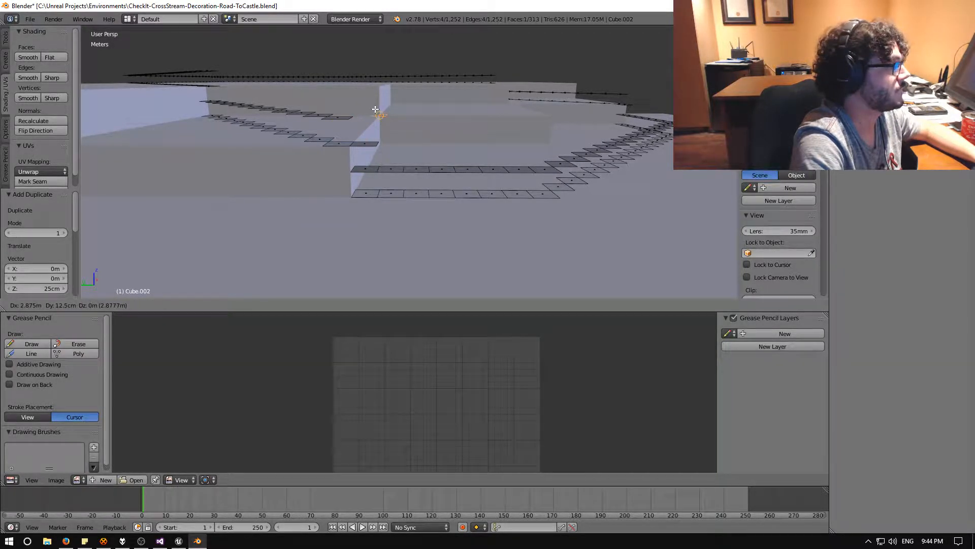
pyautogui.click(375, 109)
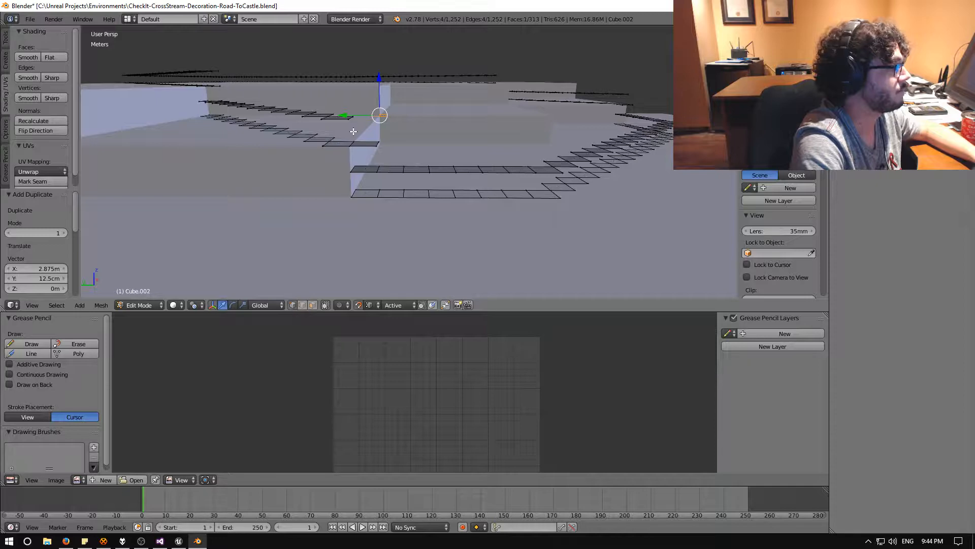
pyautogui.moveTo(354, 131); pyautogui.dragTo(377, 91, button='middle')
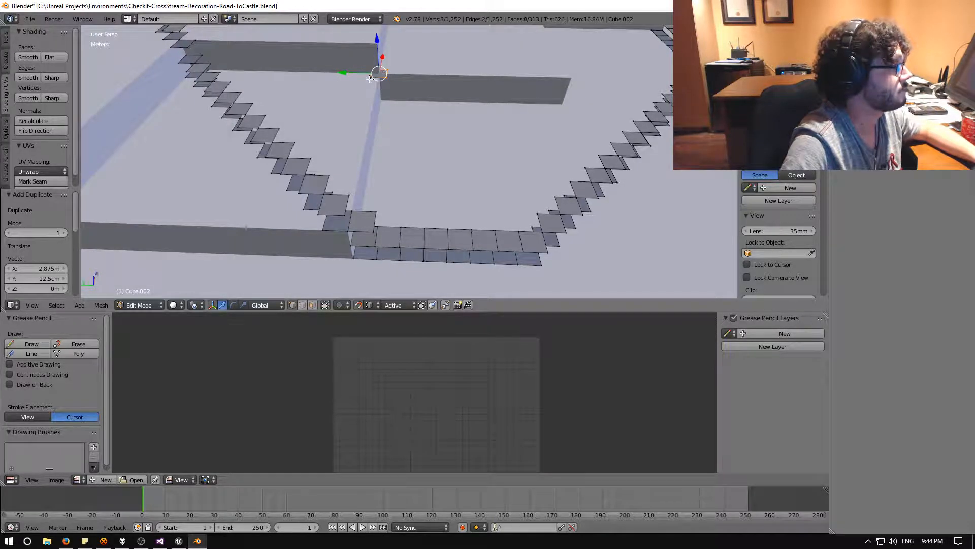
pyautogui.press('g')
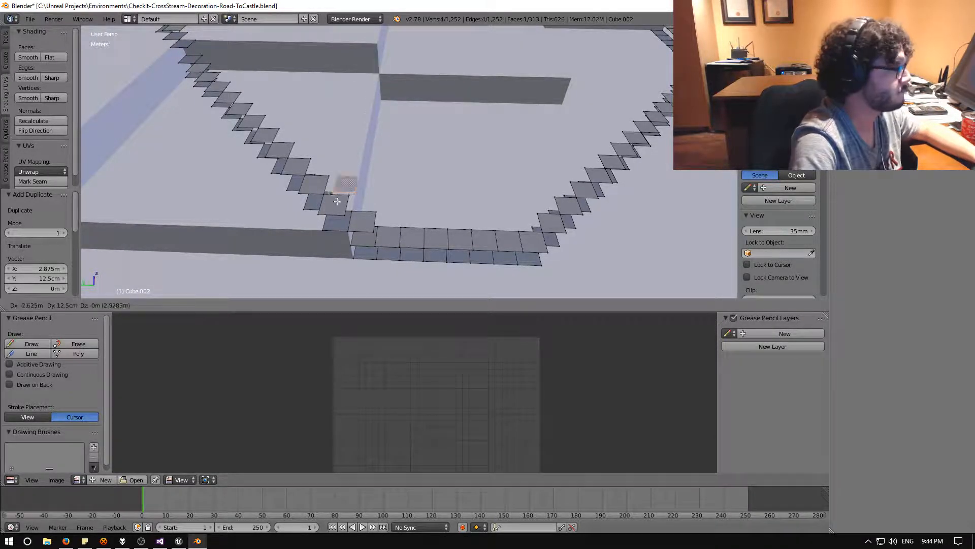
pyautogui.click(345, 216)
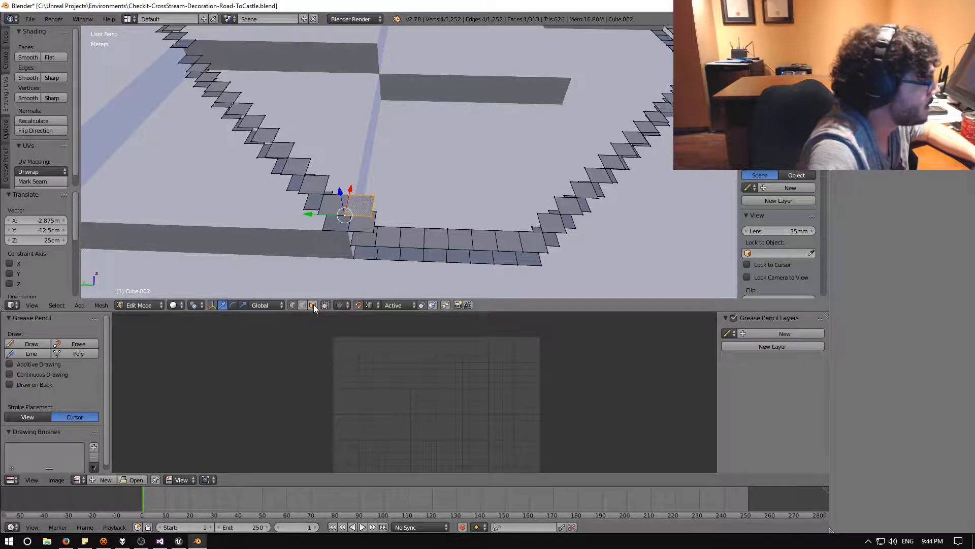
# Step: Display the face normals in the mesh overlays and set their size to 10 cm
pyautogui.moveTo(338, 272); pyautogui.dragTo(363, 193, button='middle')
pyautogui.scroll(-14, 806, 197)
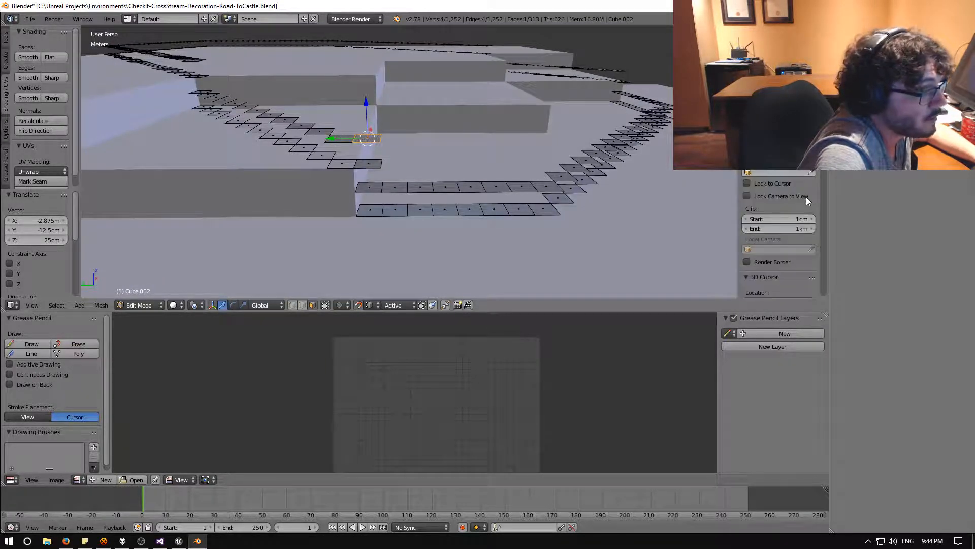
pyautogui.scroll(8, 797, 196)
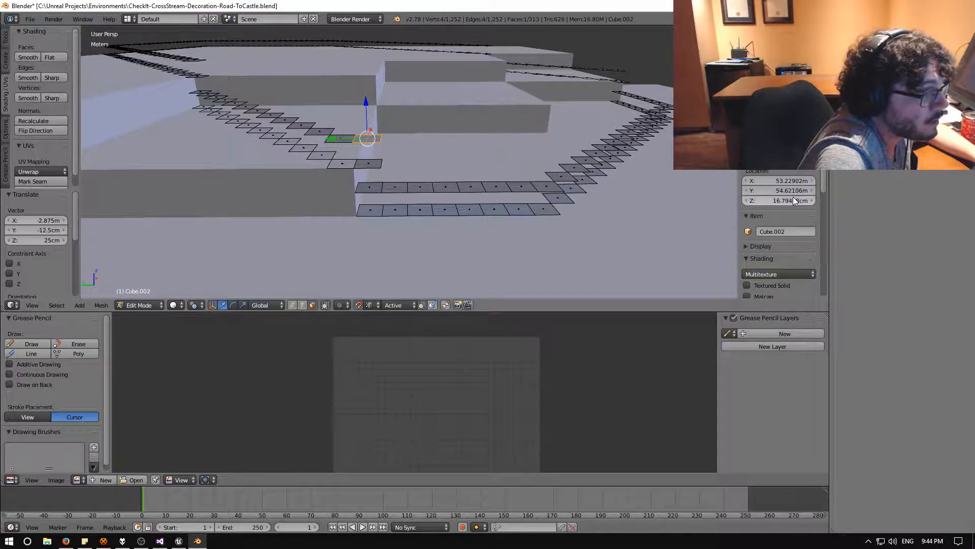
pyautogui.scroll(-9, 792, 197)
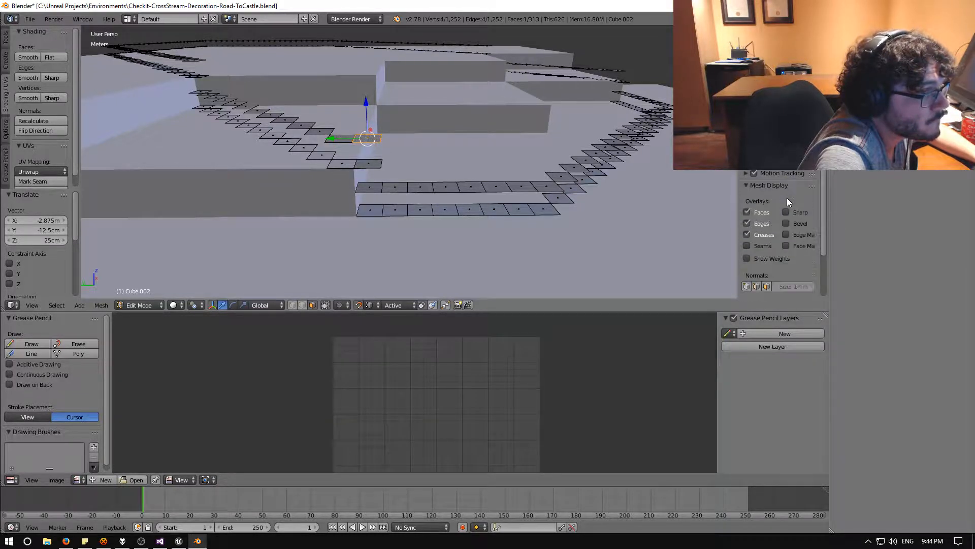
pyautogui.click(764, 225)
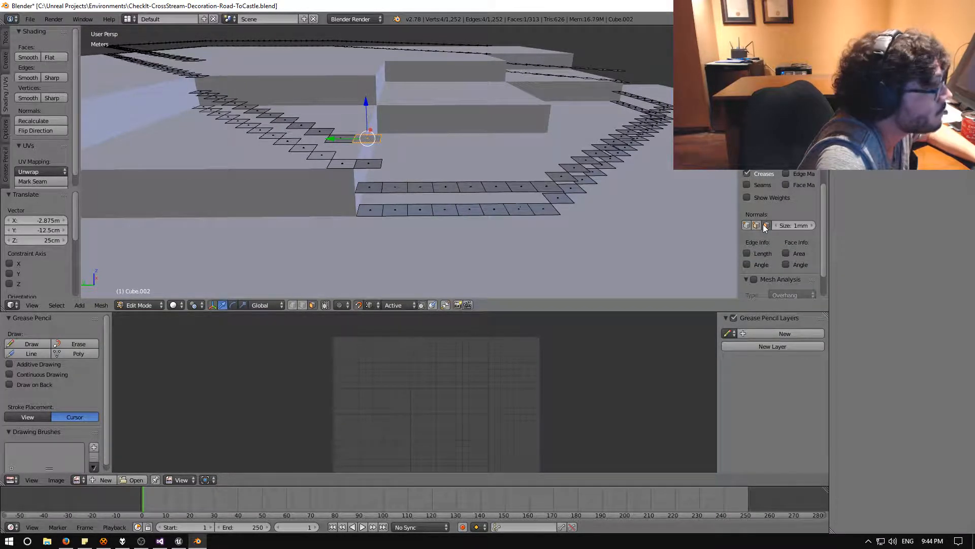
pyautogui.scroll(2, 463, 202)
pyautogui.scroll(2, 464, 203)
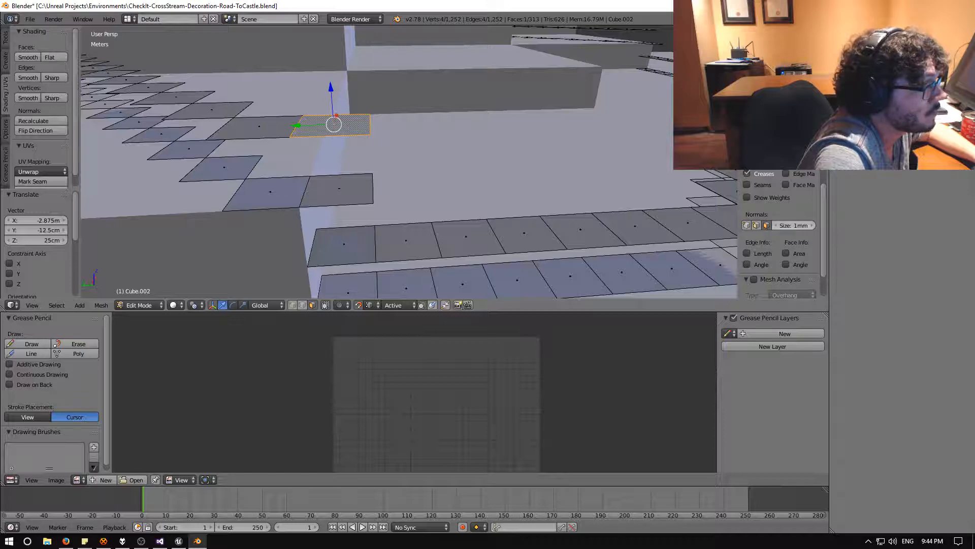
pyautogui.click(798, 226)
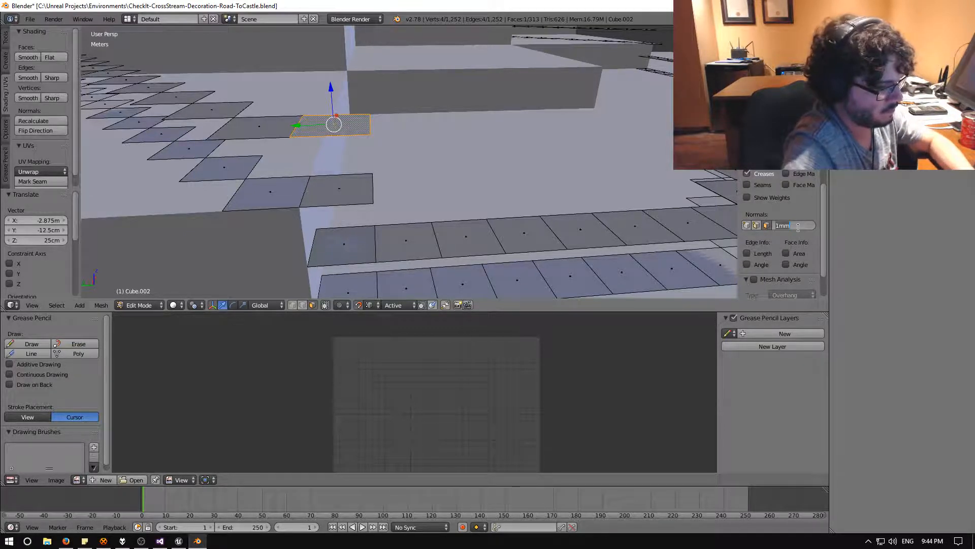
pyautogui.write('10cm')
pyautogui.press('Return')
# Step: Inspect the normals of the tiles around the platform corner and hide the face normals
pyautogui.moveTo(529, 198); pyautogui.dragTo(544, 166, button='middle')
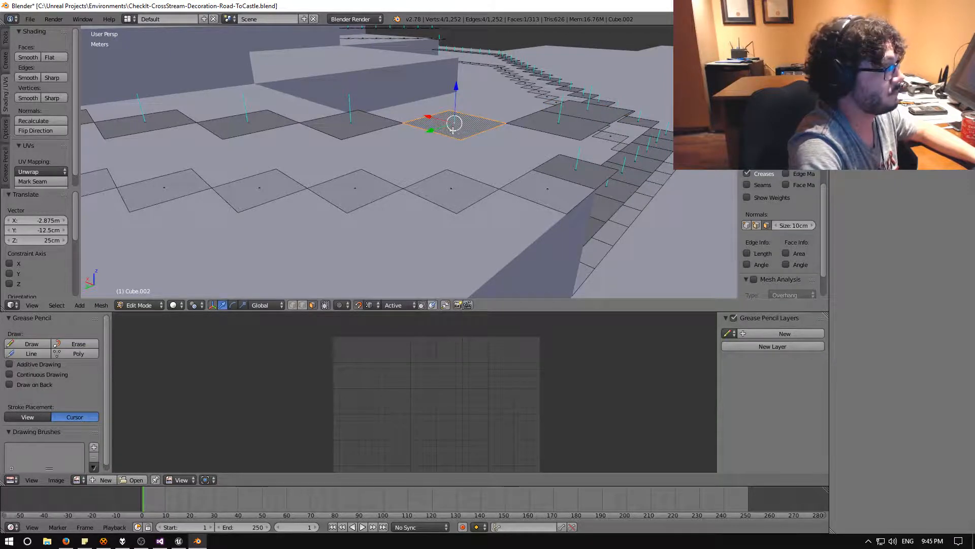
pyautogui.moveTo(453, 130); pyautogui.dragTo(534, 160, button='middle')
pyautogui.rightClick(393, 169)
pyautogui.rightClick(391, 213)
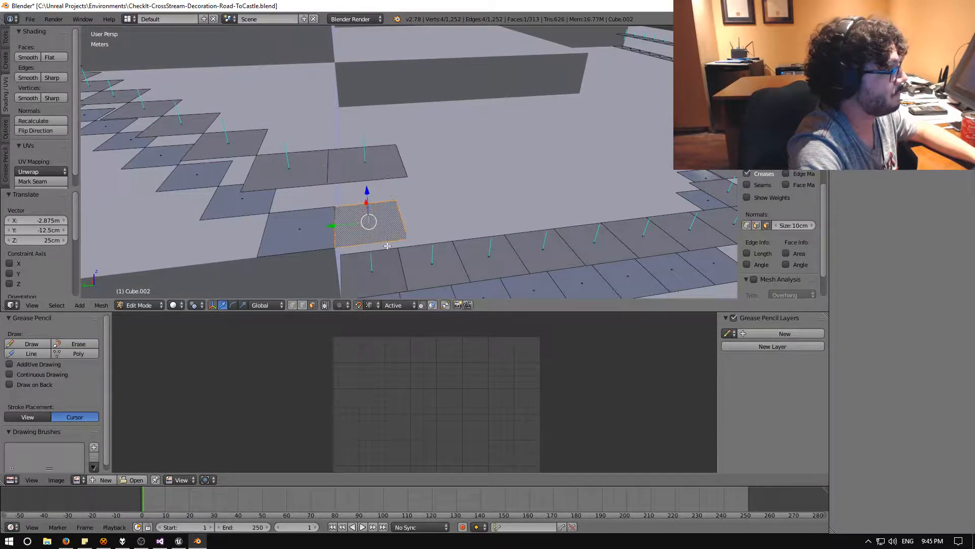
pyautogui.moveTo(387, 246); pyautogui.dragTo(381, 192, button='middle')
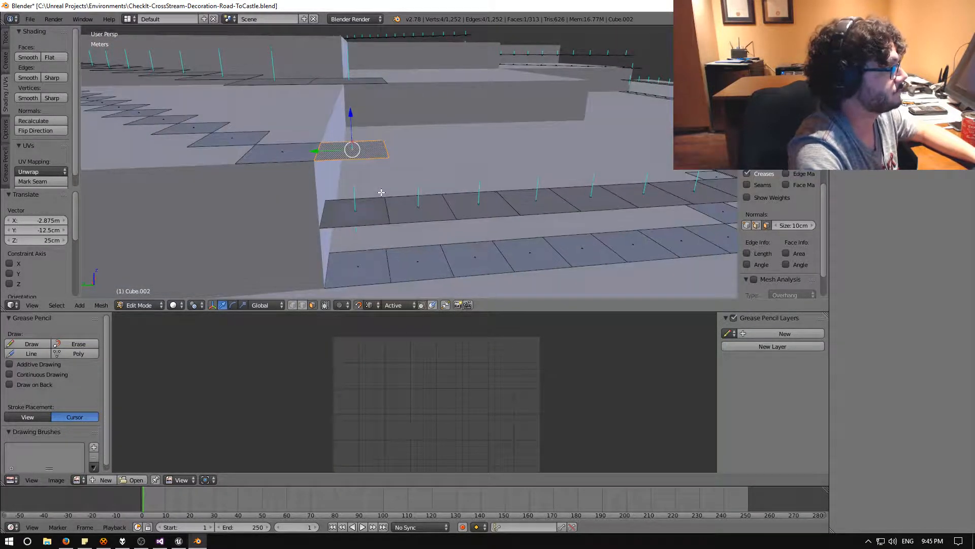
pyautogui.rightClick(357, 227)
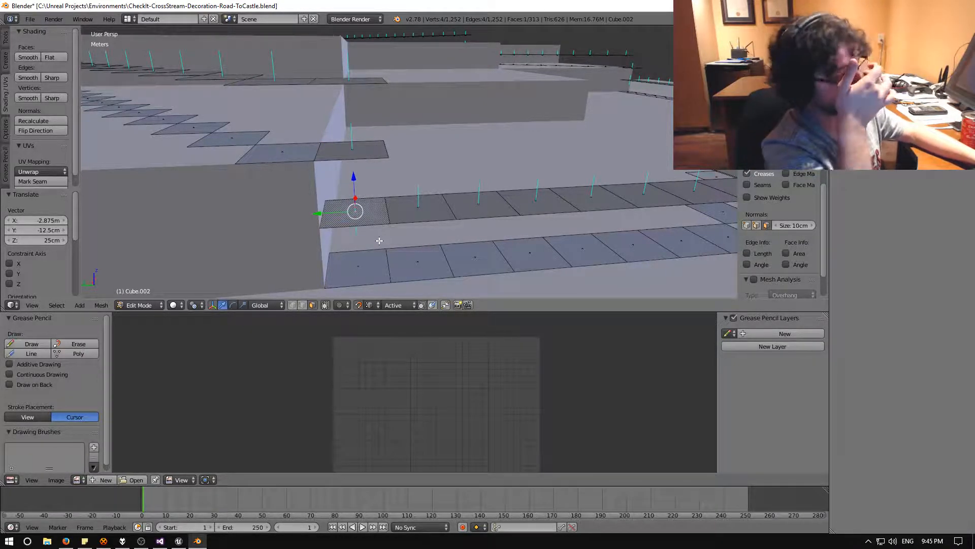
pyautogui.moveTo(379, 223); pyautogui.dragTo(433, 208, button='middle')
pyautogui.scroll(-5, 385, 221)
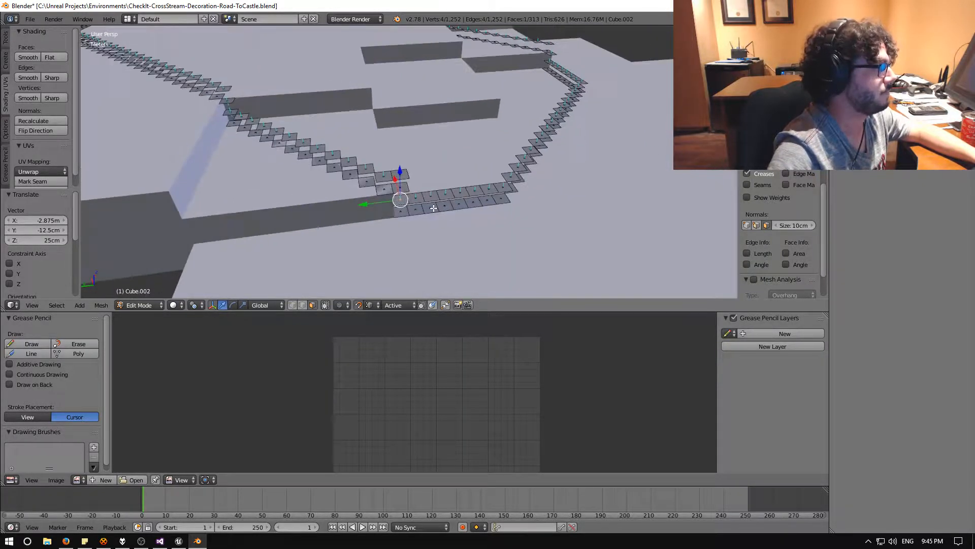
pyautogui.rightClick(404, 174)
pyautogui.click(767, 226)
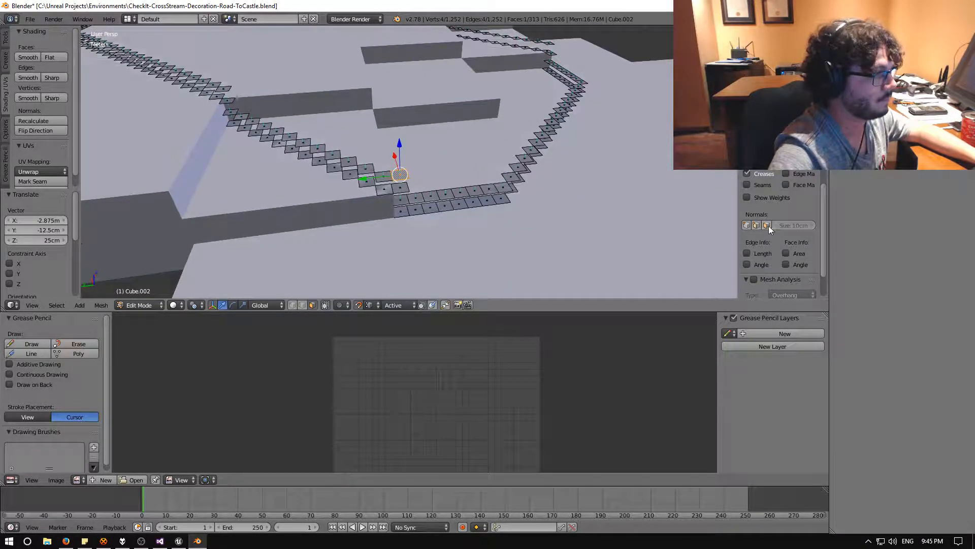
# Step: Select the first three tiles in both the upper and lower rows of the front strip, starting beside the platform corner
pyautogui.moveTo(464, 184); pyautogui.dragTo(421, 191, button='middle')
pyautogui.scroll(-1, 421, 190)
pyautogui.scroll(-1, 472, 186)
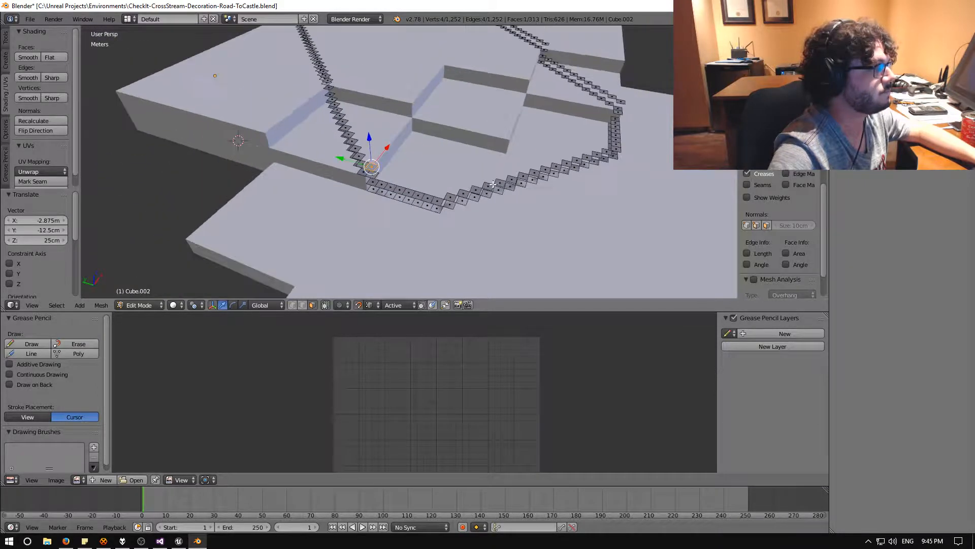
pyautogui.moveTo(492, 185); pyautogui.dragTo(473, 196, button='middle')
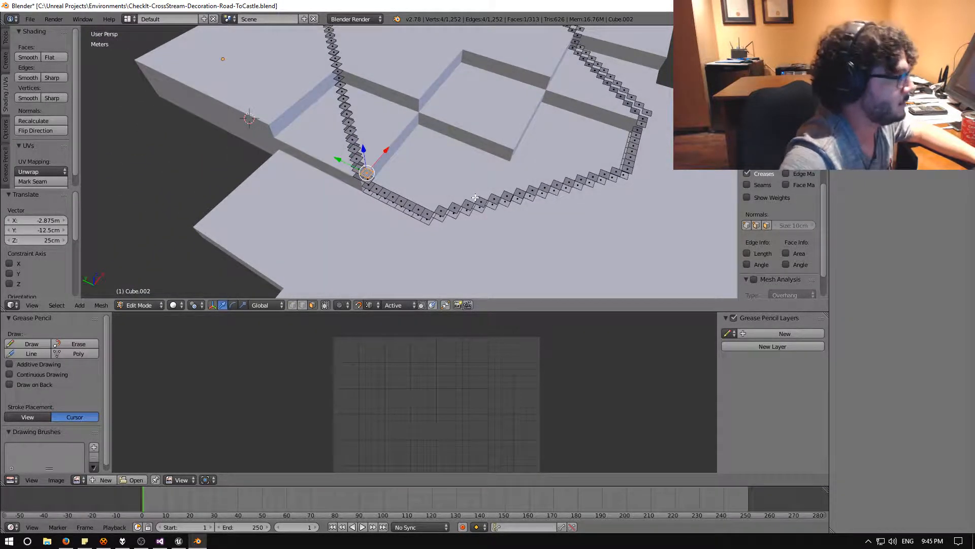
pyautogui.scroll(4, 474, 198)
pyautogui.moveTo(475, 205); pyautogui.dragTo(465, 171, button='middle')
pyautogui.rightClick(460, 205)
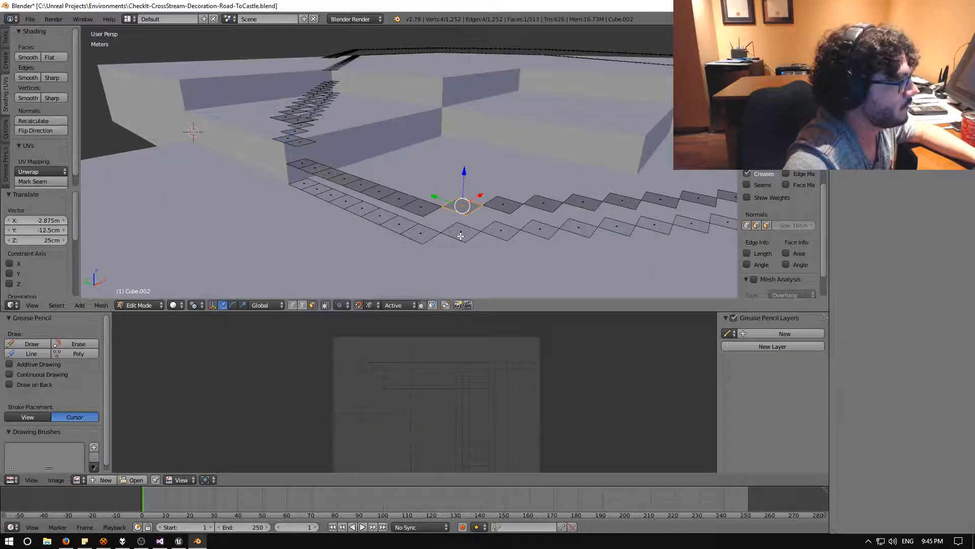
pyautogui.keyDown('shift'); pyautogui.rightClick(511, 202); pyautogui.keyUp('shift')
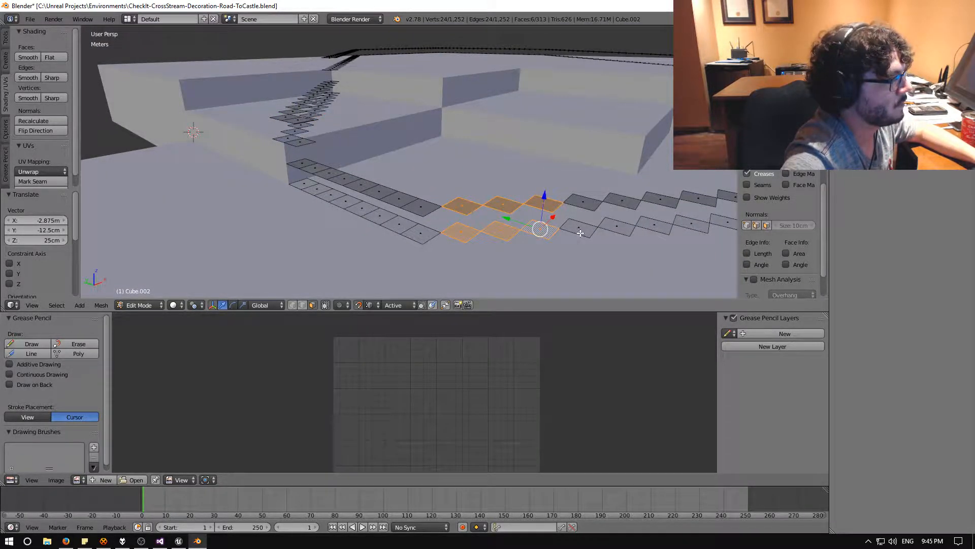
# Step: Hide the transform manipulator and extend the selection to the remaining tiles in both rows of the front strip
pyautogui.scroll(-6, 580, 232)
pyautogui.moveTo(554, 220); pyautogui.dragTo(540, 230, button='middle')
pyautogui.keyDown('shift'); pyautogui.moveTo(491, 170); pyautogui.dragTo(466, 279, button='middle'); pyautogui.keyUp('shift')
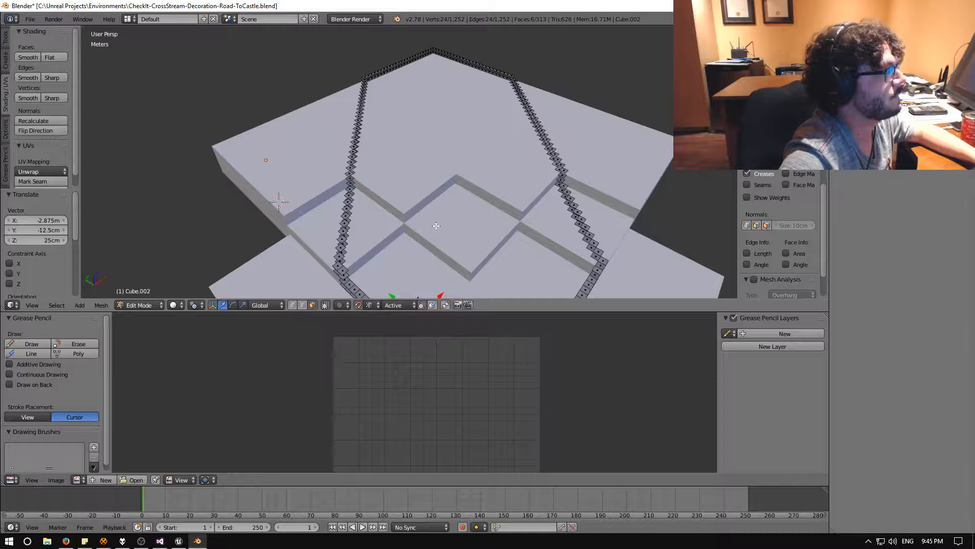
pyautogui.keyDown('shift'); pyautogui.moveTo(447, 224); pyautogui.dragTo(437, 187, button='middle'); pyautogui.keyUp('shift')
pyautogui.moveTo(441, 256); pyautogui.dragTo(493, 225, button='middle')
pyautogui.scroll(2, 436, 234)
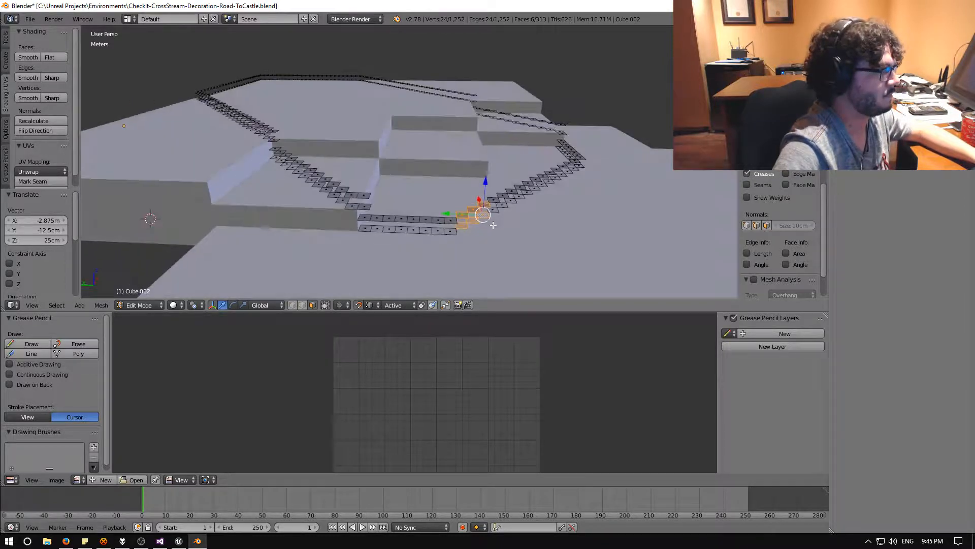
pyautogui.moveTo(463, 213); pyautogui.dragTo(457, 198, button='middle')
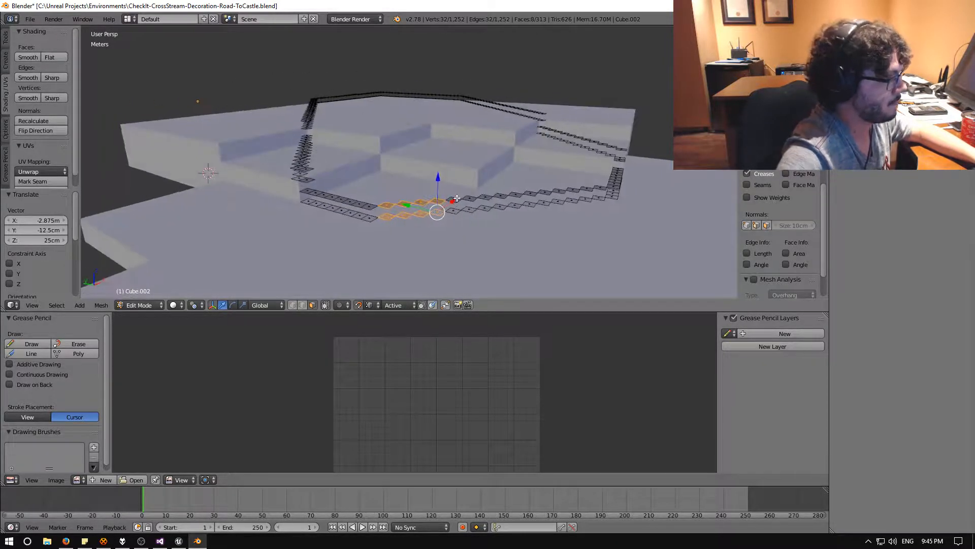
pyautogui.click(214, 304)
pyautogui.keyDown('shift'); pyautogui.rightClick(451, 199); pyautogui.keyUp('shift')
pyautogui.keyDown('shift'); pyautogui.rightClick(451, 209); pyautogui.keyUp('shift')
pyautogui.keyDown('shift'); pyautogui.rightClick(469, 201); pyautogui.keyUp('shift')
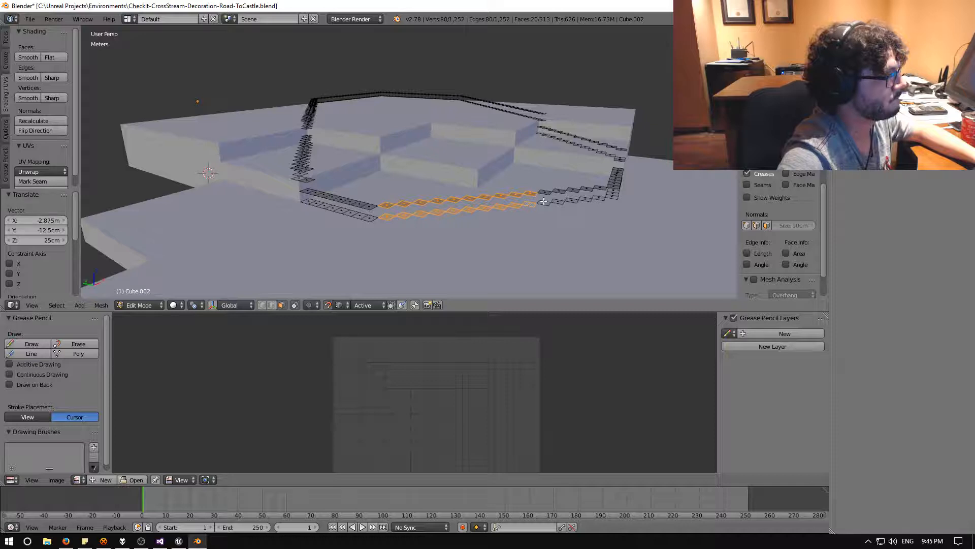
pyautogui.keyDown('shift'); pyautogui.rightClick(561, 202); pyautogui.keyUp('shift')
pyautogui.keyDown('shift'); pyautogui.rightClick(570, 191); pyautogui.keyUp('shift')
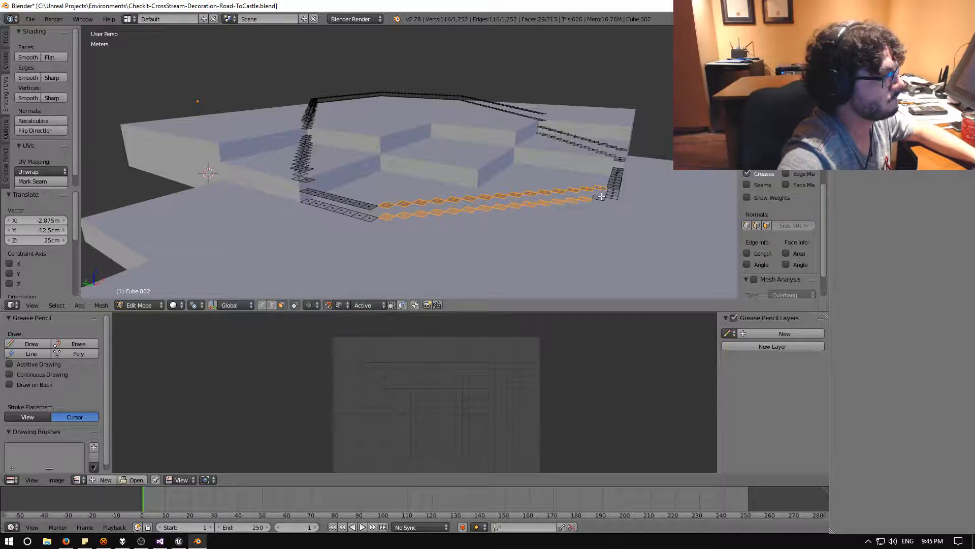
# Step: Switch to vertex selection and duplicate the front tile rows three times inward, offsetting the copies 25 cm alternately along X, Y and X
pyautogui.moveTo(600, 198); pyautogui.dragTo(578, 218, button='middle')
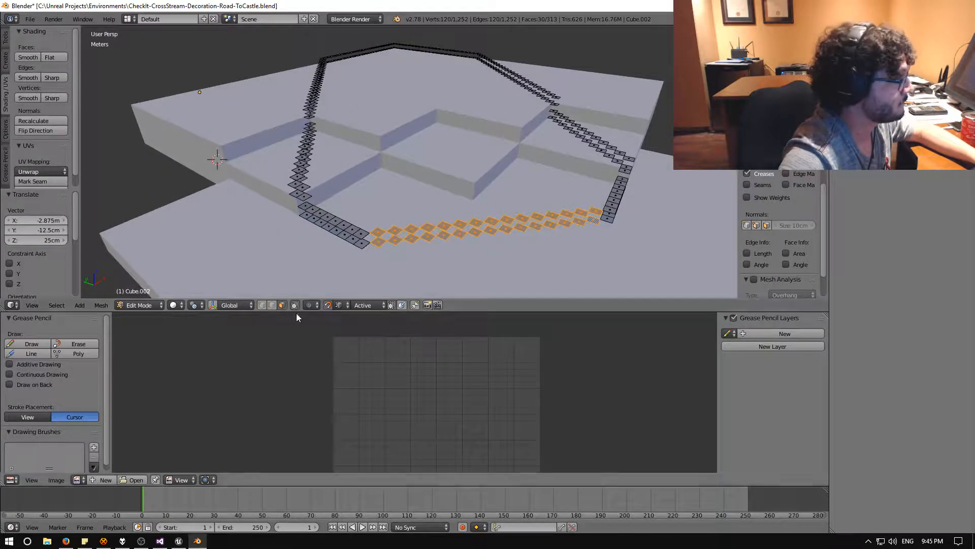
pyautogui.click(262, 306)
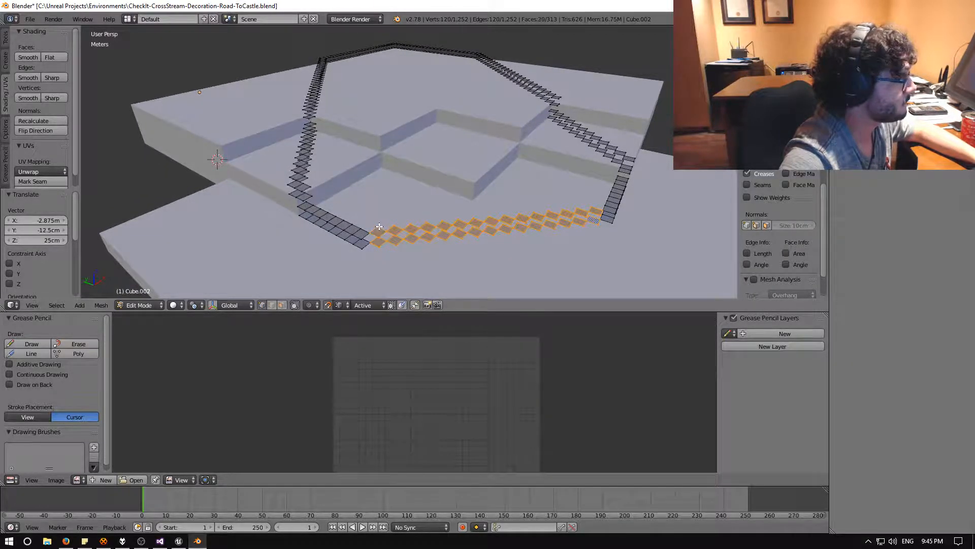
pyautogui.moveTo(291, 226); pyautogui.dragTo(510, 225, button='middle')
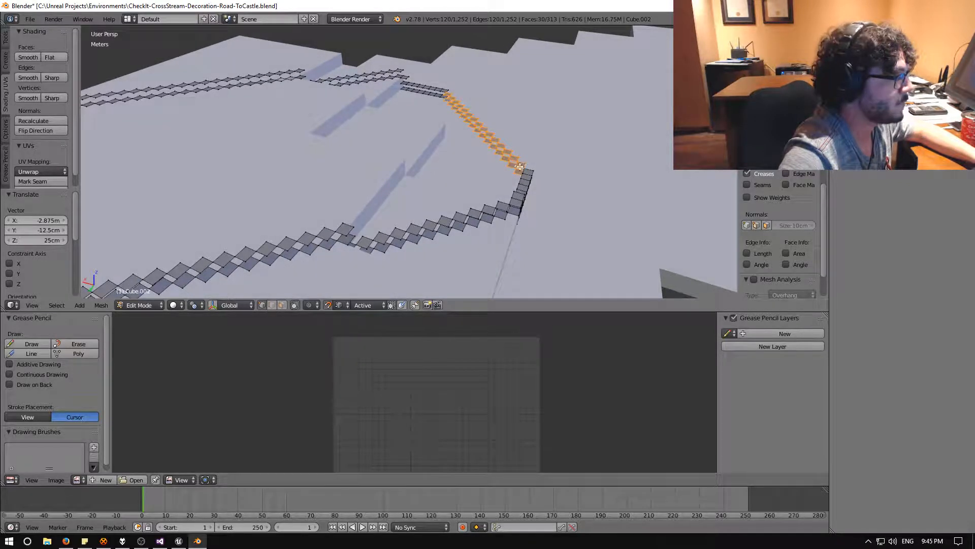
pyautogui.scroll(2, 515, 201)
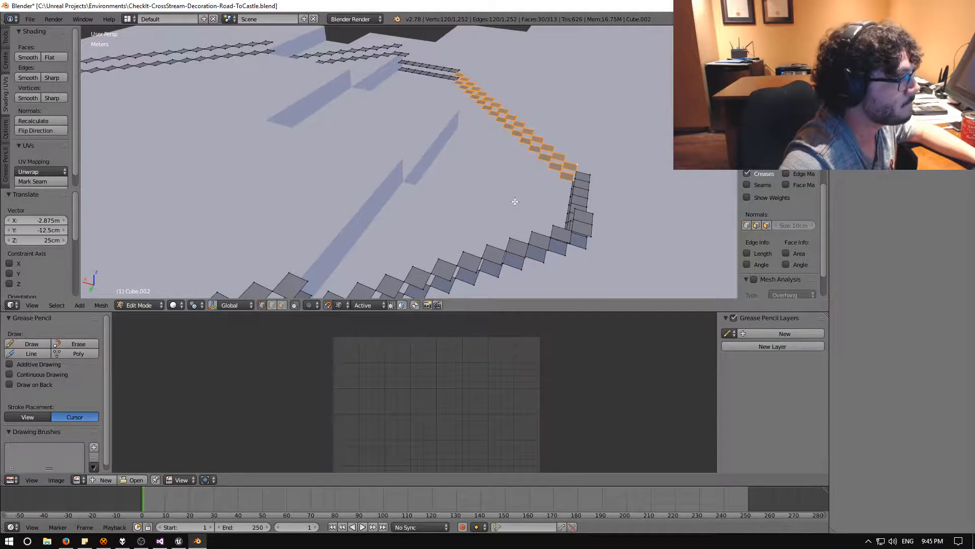
pyautogui.moveTo(515, 202); pyautogui.dragTo(438, 212, button='middle')
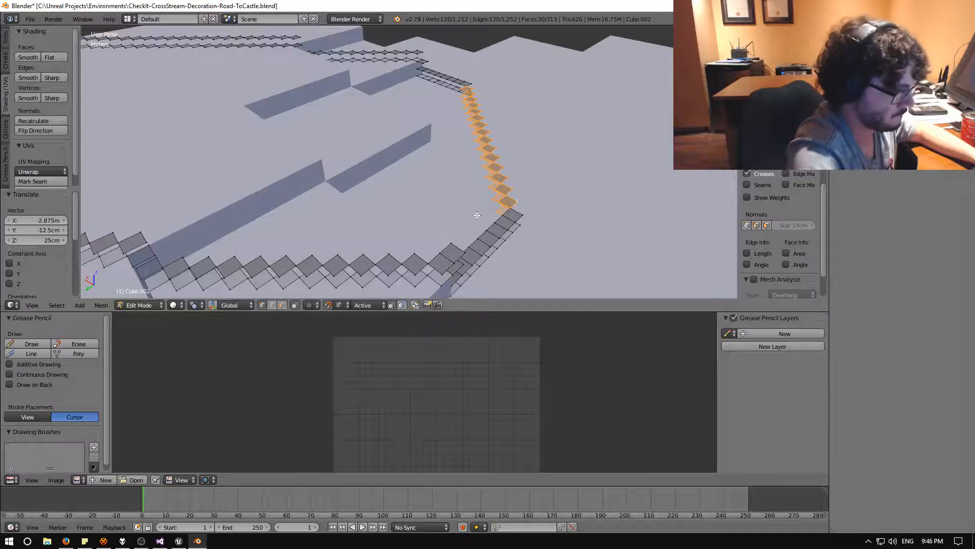
pyautogui.hotkey('shift', 'd')
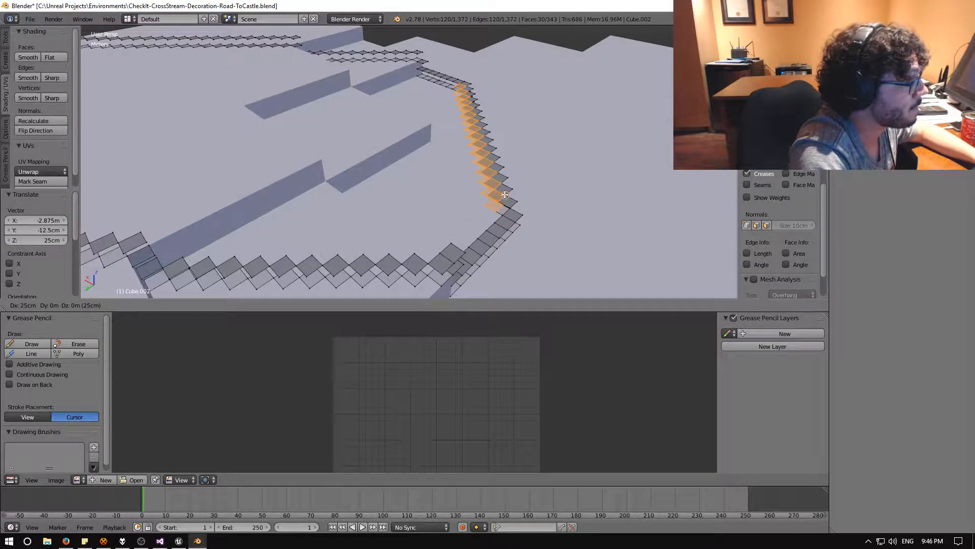
pyautogui.click(505, 195)
pyautogui.hotkey('shift', 'd')
pyautogui.click(498, 203)
pyautogui.hotkey('shift', 'd')
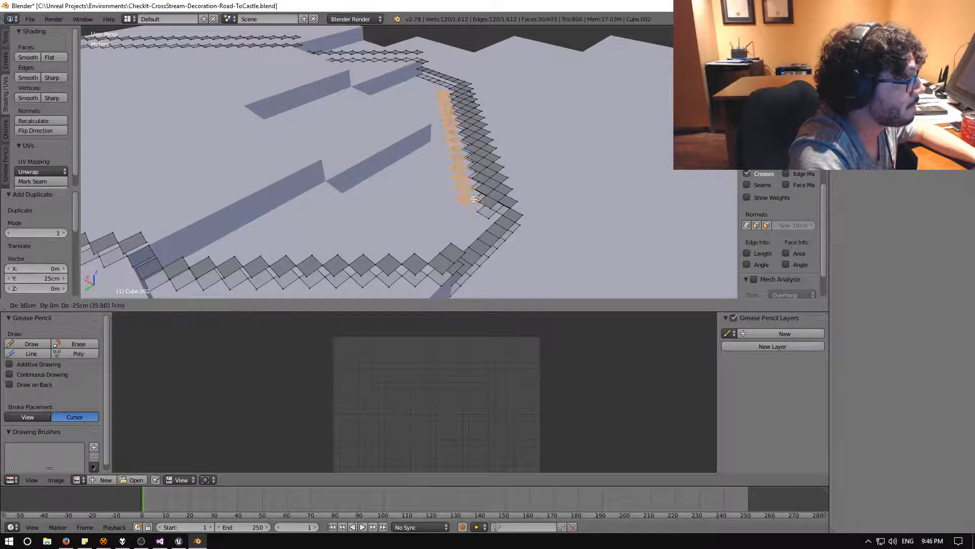
pyautogui.click(488, 197)
# Step: Add four more inward copies of the front tile rows, offsetting each 25 cm alternately along Y and X, up to the step corner
pyautogui.hotkey('shift', 'd')
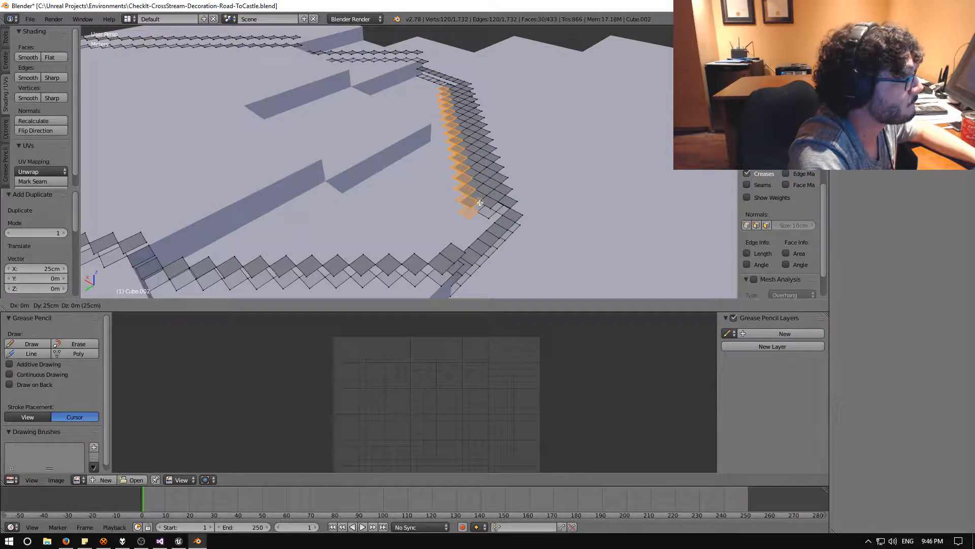
pyautogui.click(479, 201)
pyautogui.hotkey('shift', 'd')
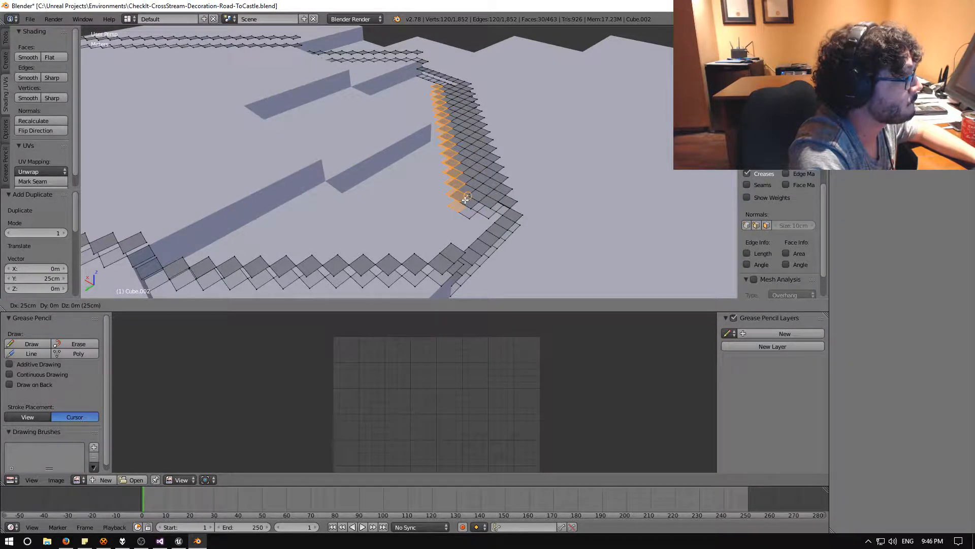
pyautogui.click(465, 200)
pyautogui.hotkey('shift', 'd')
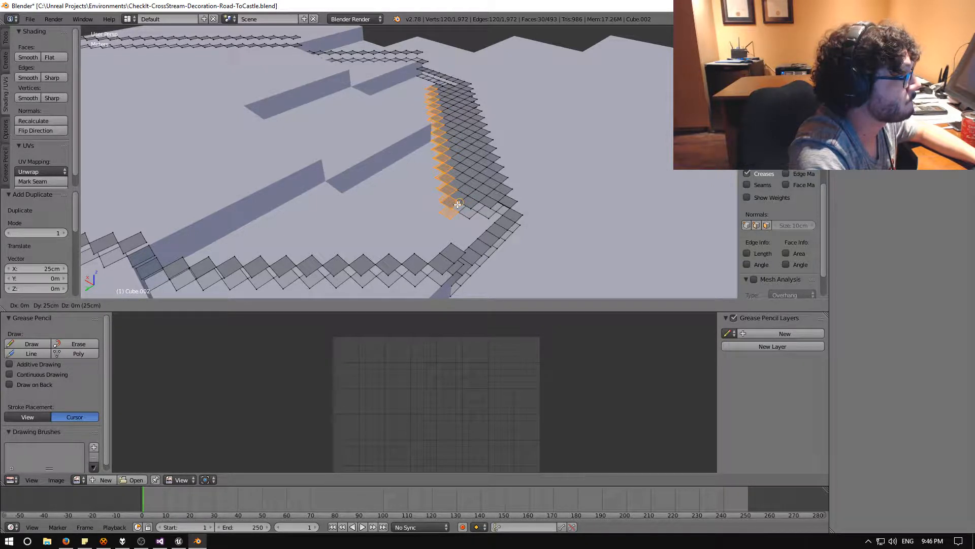
pyautogui.click(457, 202)
pyautogui.moveTo(456, 203); pyautogui.dragTo(421, 200, button='middle')
pyautogui.hotkey('shift', 'd')
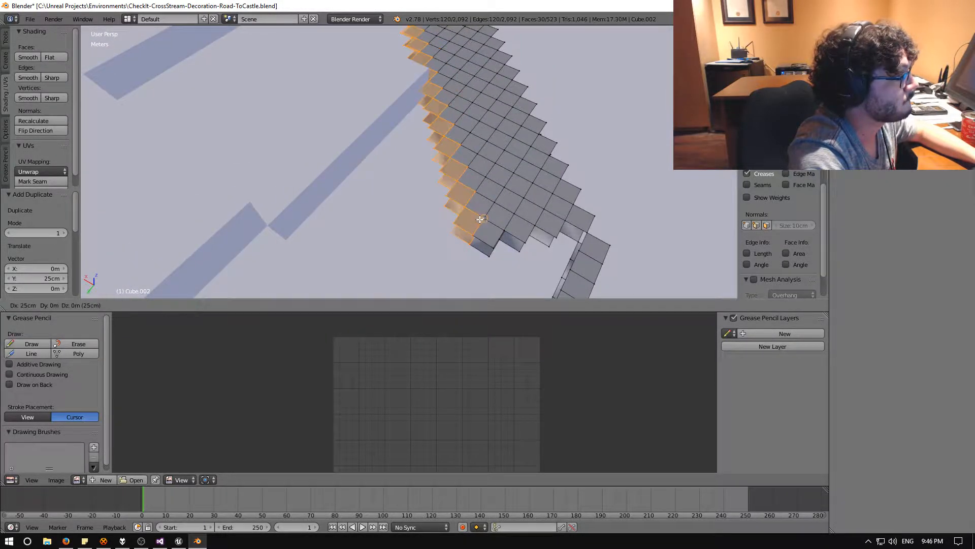
pyautogui.click(483, 218)
# Step: Examine the newly filled tile area and the surrounding border strips on the stepped platforms from several angles
pyautogui.moveTo(482, 217); pyautogui.dragTo(395, 180, button='middle')
pyautogui.scroll(-2, 396, 180)
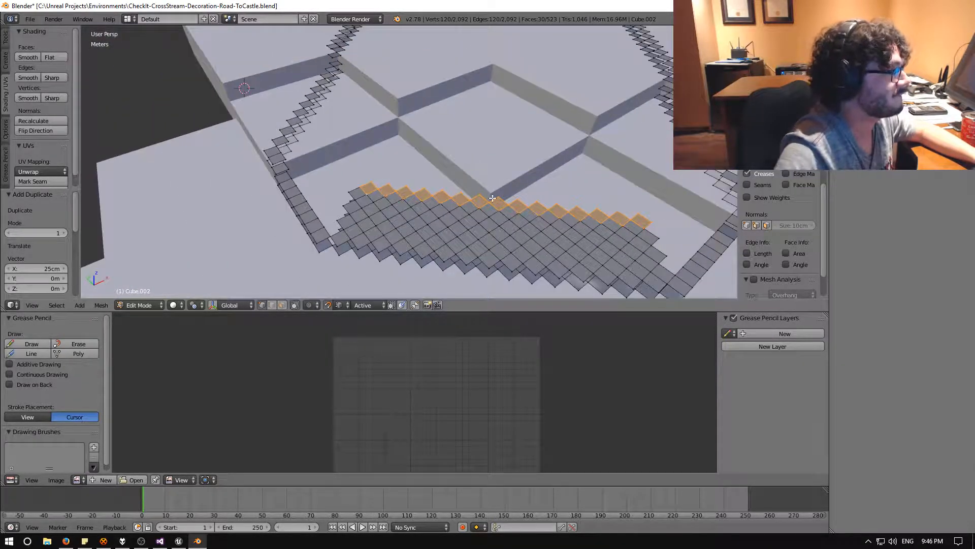
pyautogui.keyDown('shift'); pyautogui.moveTo(493, 198); pyautogui.dragTo(533, 206, button='middle'); pyautogui.keyUp('shift')
pyautogui.moveTo(448, 212); pyautogui.dragTo(313, 207, button='middle')
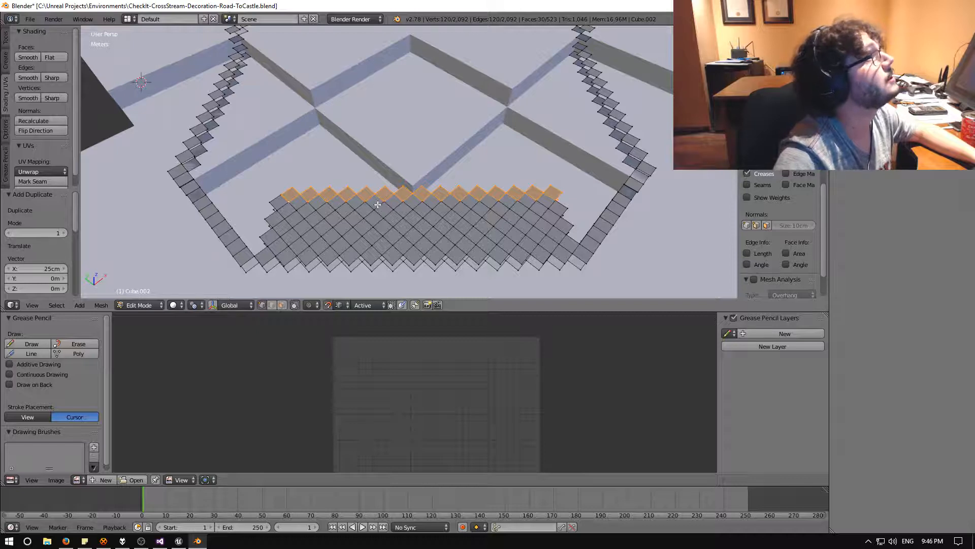
pyautogui.moveTo(372, 213); pyautogui.dragTo(481, 219, button='middle')
pyautogui.scroll(-4, 418, 188)
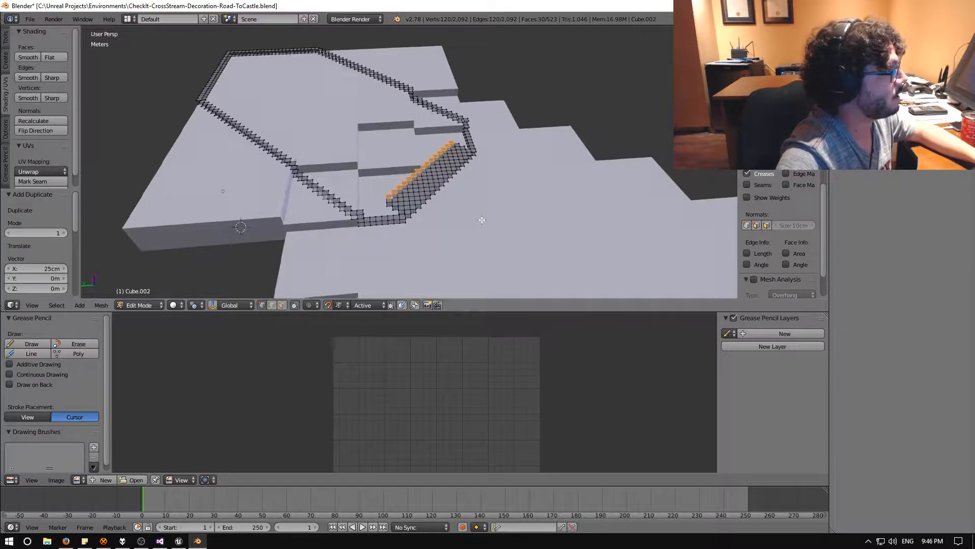
pyautogui.scroll(2, 481, 219)
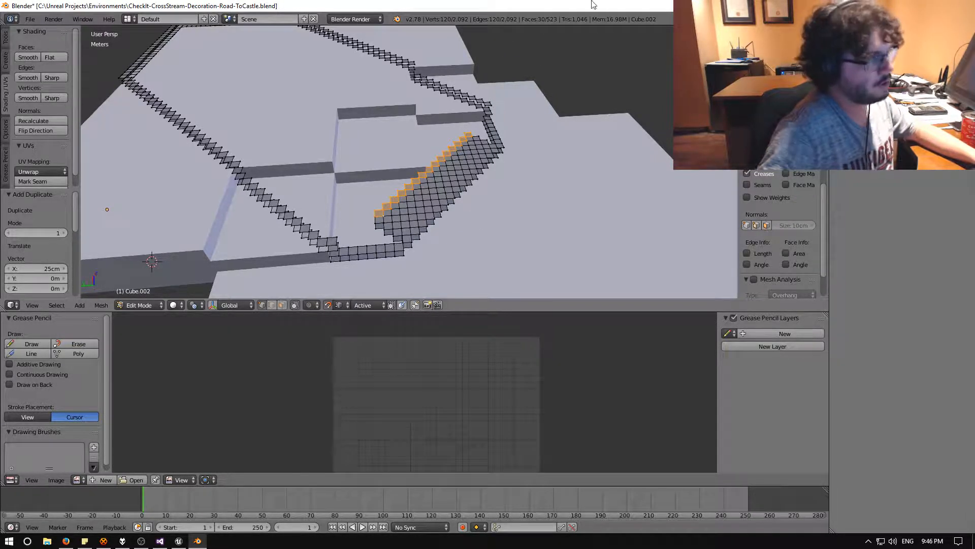
pyautogui.moveTo(431, 460); pyautogui.dragTo(435, 436, button='middle')
pyautogui.moveTo(534, 218); pyautogui.dragTo(446, 192, button='middle')
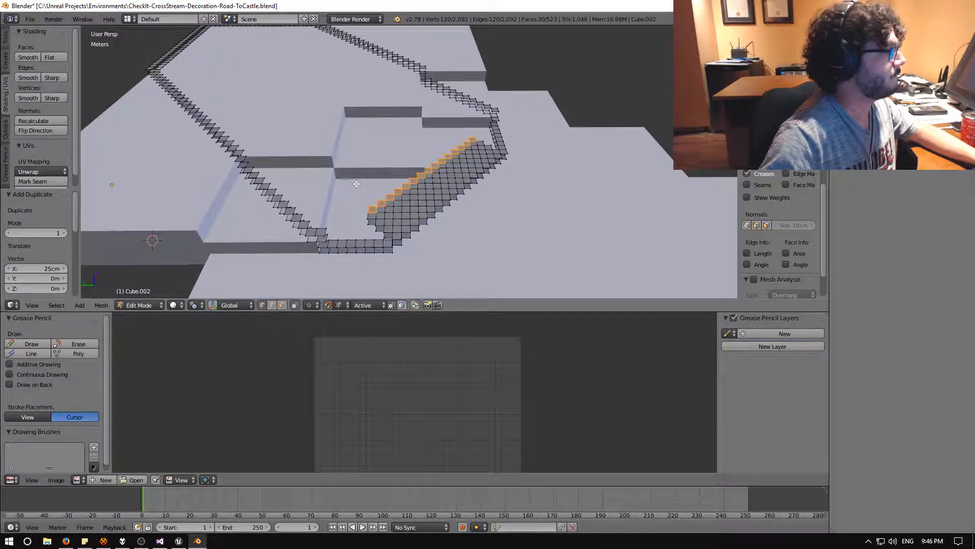
# Step: Switch to face selection and select the tiles of both rows along the upper platform's straight outer edge, leaving out the corner tiles
pyautogui.moveTo(346, 173); pyautogui.dragTo(433, 149, button='middle')
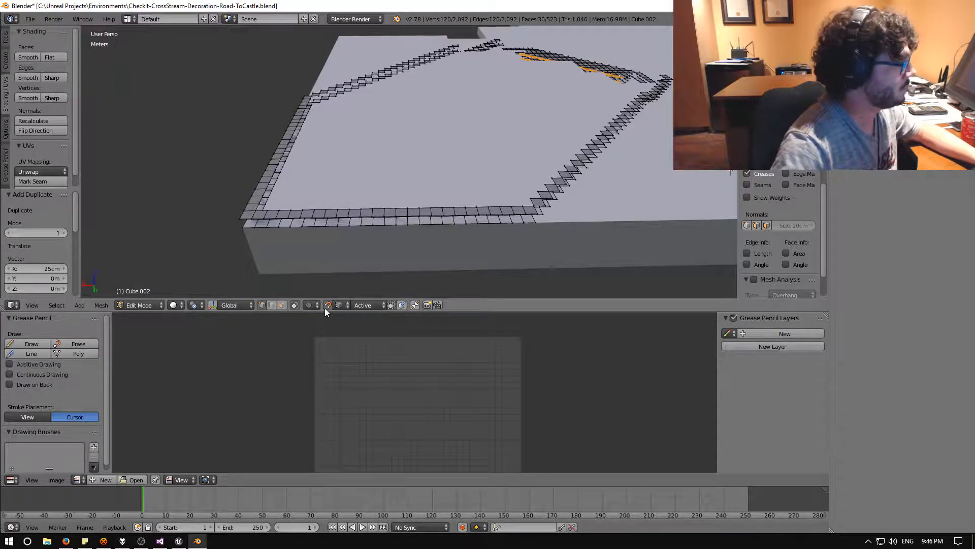
pyautogui.click(281, 305)
pyautogui.rightClick(259, 213)
pyautogui.keyDown('shift'); pyautogui.rightClick(262, 223); pyautogui.keyUp('shift')
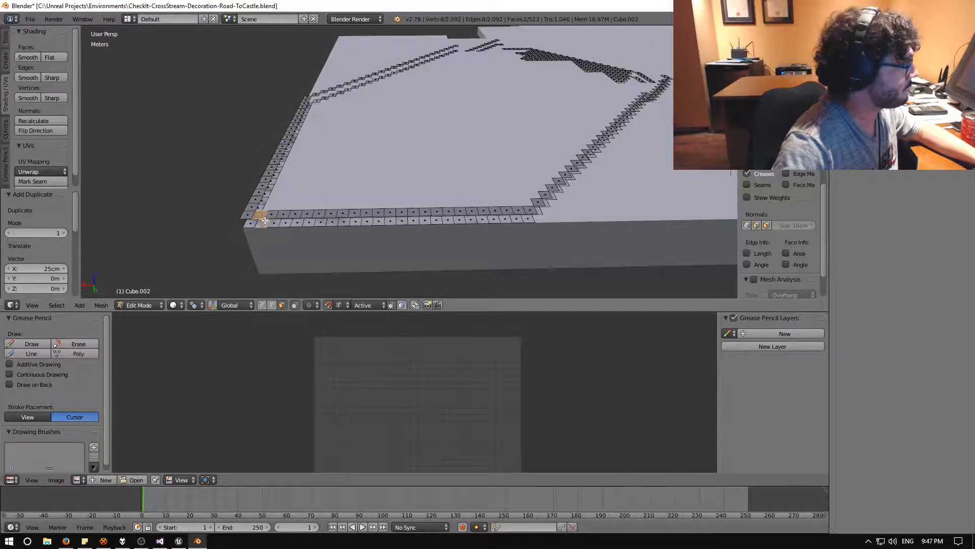
pyautogui.keyDown('shift'); pyautogui.rightClick(272, 214); pyautogui.keyUp('shift')
pyautogui.keyDown('shift'); pyautogui.rightClick(275, 223); pyautogui.keyUp('shift')
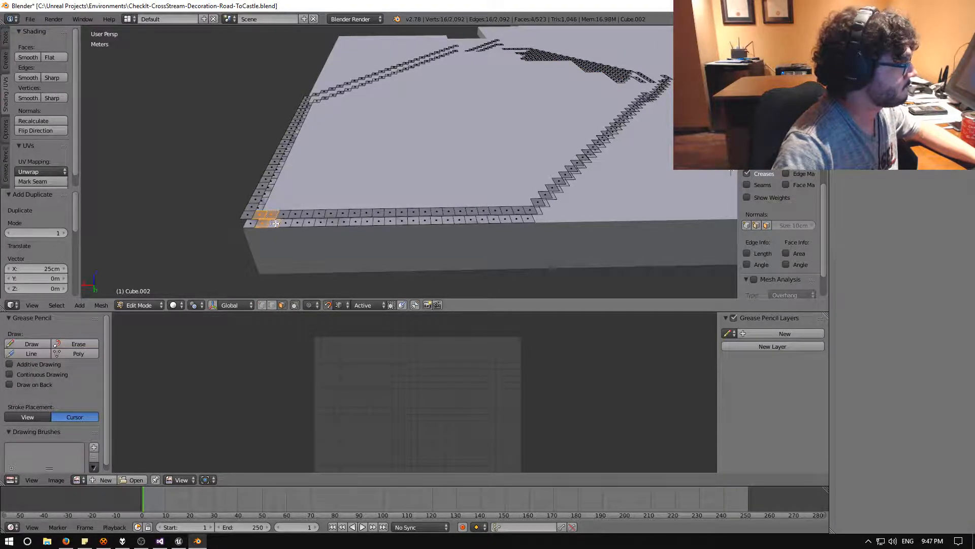
pyautogui.keyDown('shift'); pyautogui.rightClick(308, 216); pyautogui.keyUp('shift')
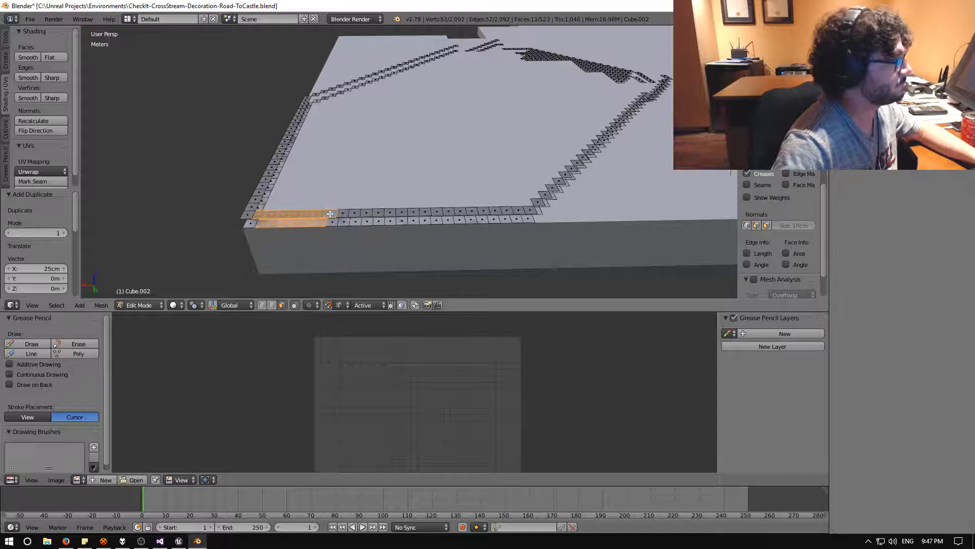
pyautogui.keyDown('shift'); pyautogui.rightClick(378, 214); pyautogui.keyUp('shift')
pyautogui.keyDown('shift'); pyautogui.rightClick(381, 220); pyautogui.keyUp('shift')
pyautogui.keyDown('shift'); pyautogui.rightClick(401, 214); pyautogui.keyUp('shift')
pyautogui.keyDown('shift'); pyautogui.rightClick(402, 222); pyautogui.keyUp('shift')
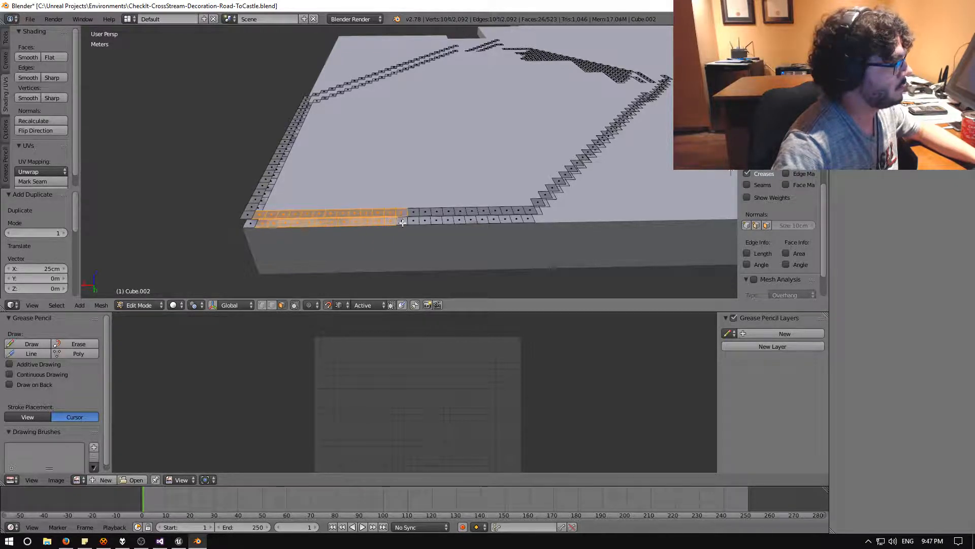
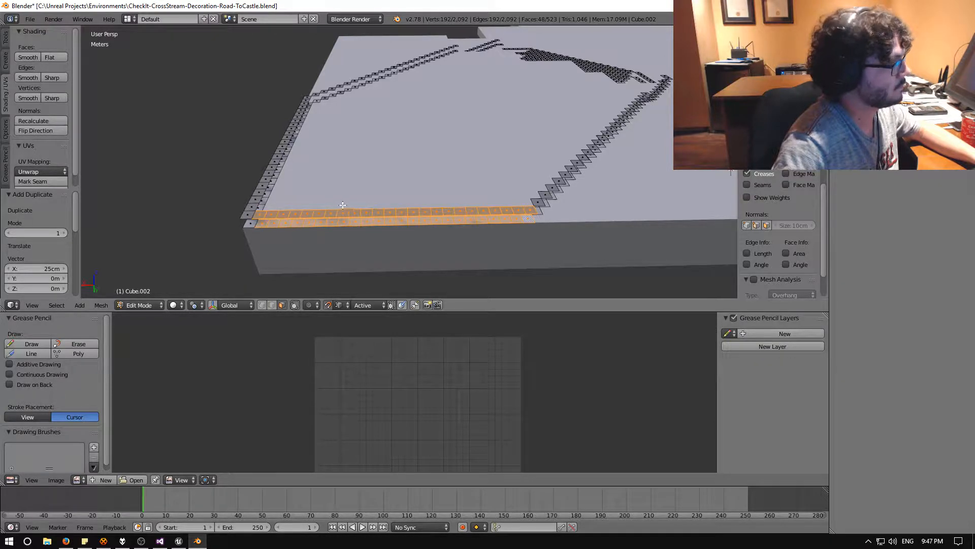
# Step: Switch to vertex selection and duplicate the selected edge tile rows five times inward, offsetting each copy -25 cm along Y
pyautogui.moveTo(343, 204); pyautogui.dragTo(397, 207, button='middle')
pyautogui.click(262, 305)
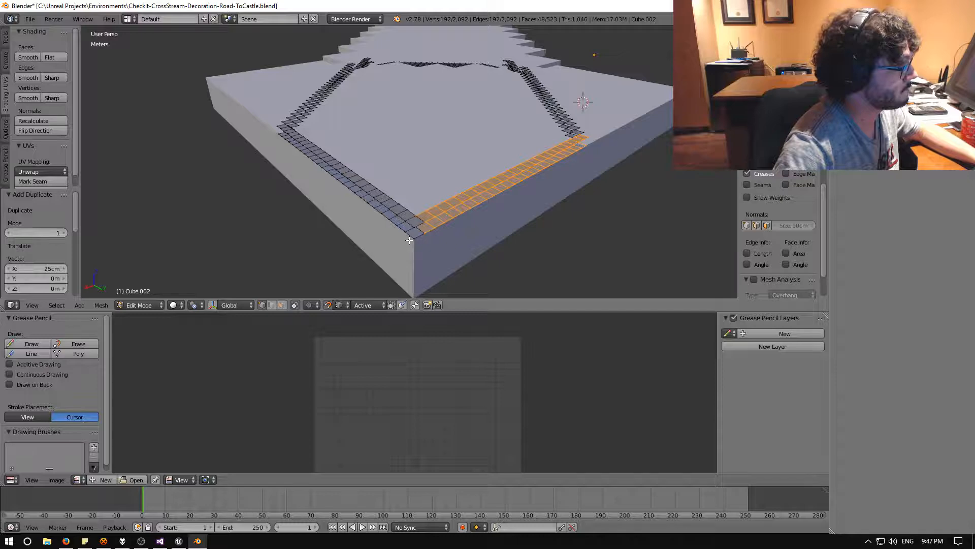
pyautogui.moveTo(398, 216)
pyautogui.mouseDown(button='middle')
pyautogui.moveTo(413, 224)
pyautogui.moveTo(408, 233)
pyautogui.mouseUp(button='middle')
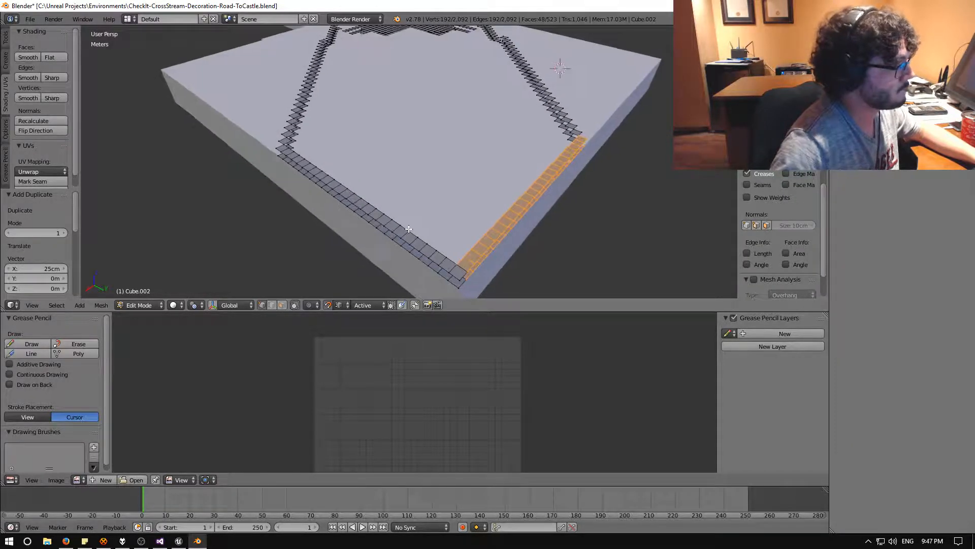
pyautogui.scroll(-1, 407, 233)
pyautogui.keyDown('shift'); pyautogui.moveTo(500, 249); pyautogui.dragTo(408, 229, button='middle'); pyautogui.keyUp('shift')
pyautogui.moveTo(330, 228); pyautogui.dragTo(373, 215, button='middle')
pyautogui.scroll(3, 328, 215)
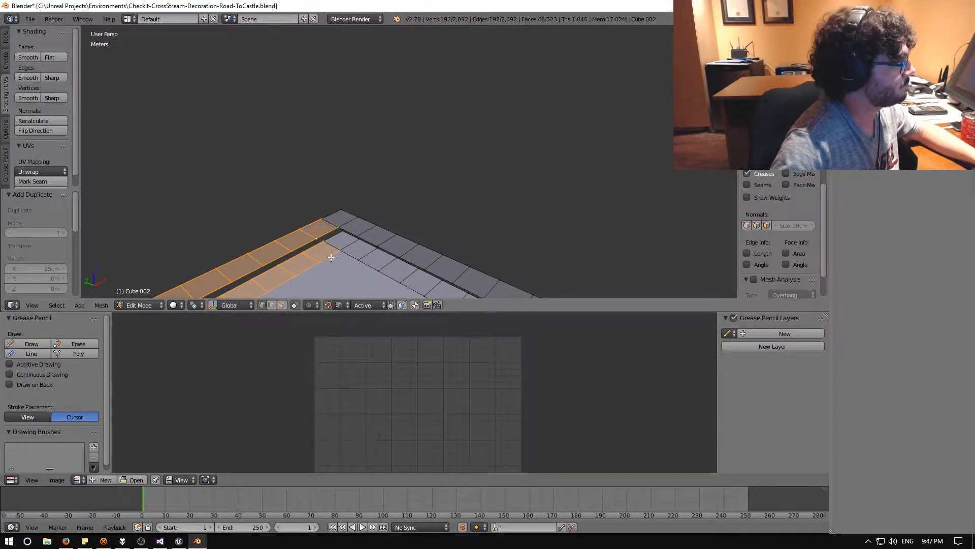
pyautogui.moveTo(330, 258); pyautogui.dragTo(379, 239, button='middle')
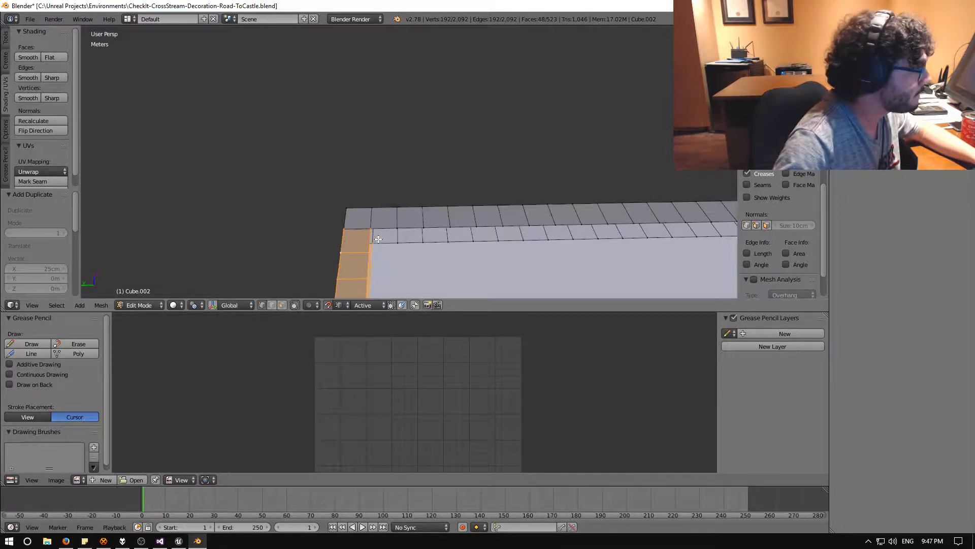
pyautogui.hotkey('shift', 'd')
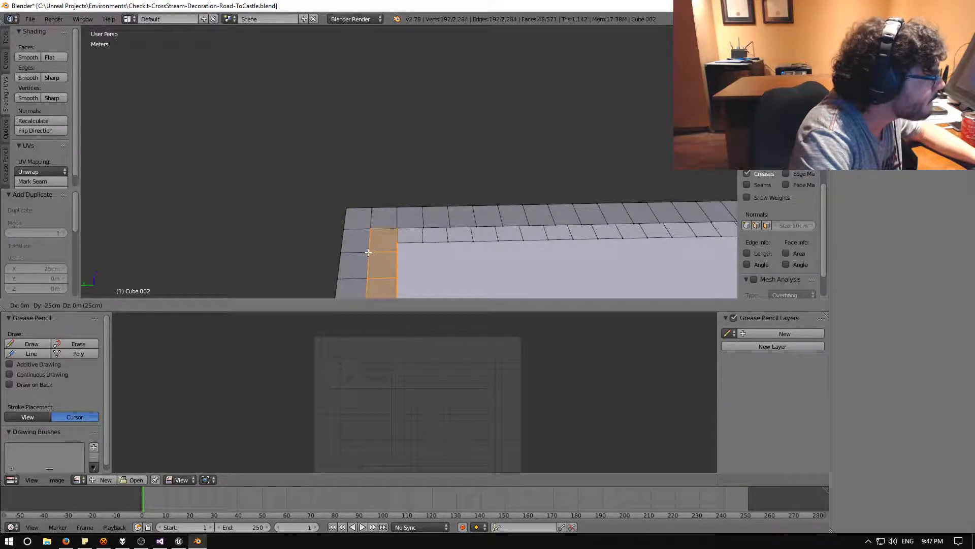
pyautogui.click(368, 252)
pyautogui.hotkey('shift', 'd')
pyautogui.click(397, 253)
pyautogui.hotkey('shift', 'd')
pyautogui.click(427, 253)
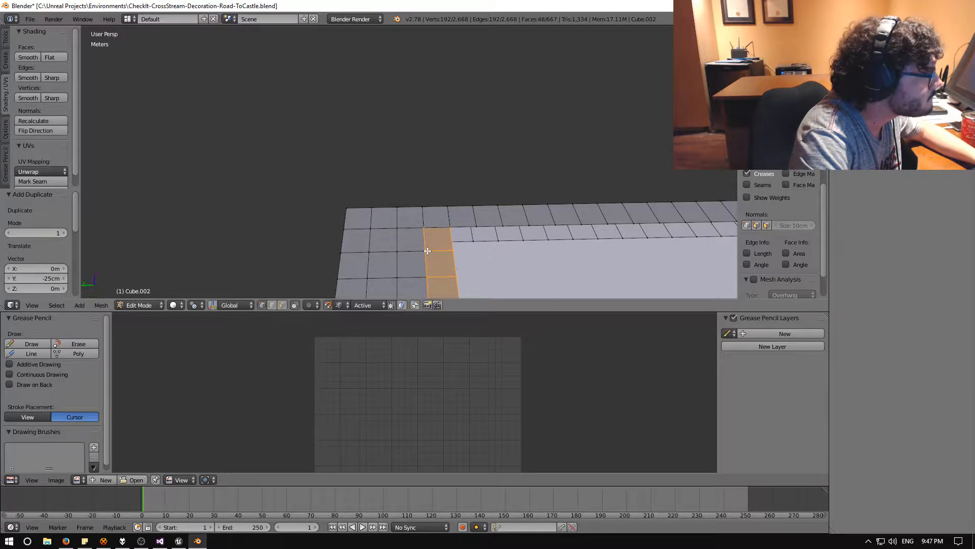
pyautogui.hotkey('shift', 'd')
pyautogui.click(455, 252)
pyautogui.hotkey('shift', 'd')
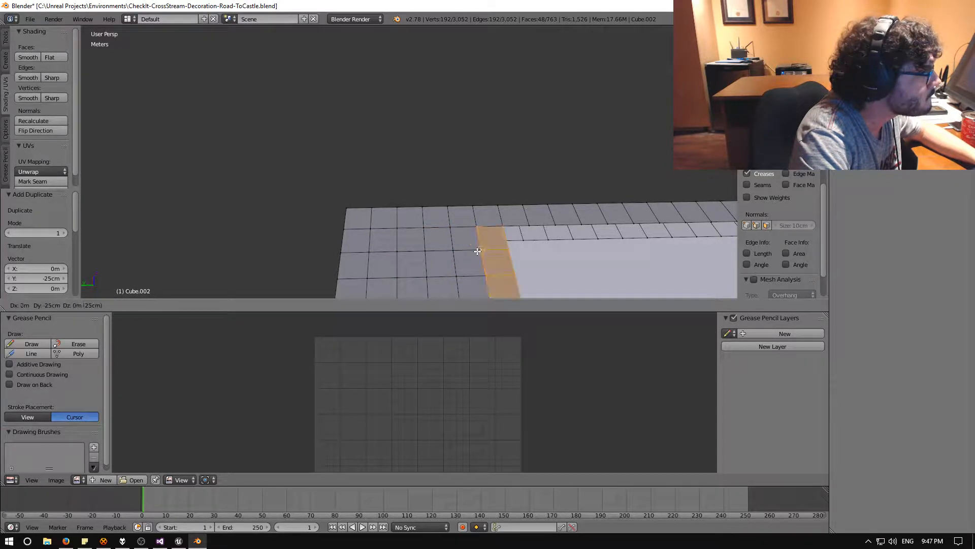
pyautogui.click(483, 252)
# Step: Add four more inward copies of the straight tile rows, each offset -25 cm along Y from the last
pyautogui.moveTo(484, 252); pyautogui.dragTo(460, 236, button='middle')
pyautogui.hotkey('shift', 'd')
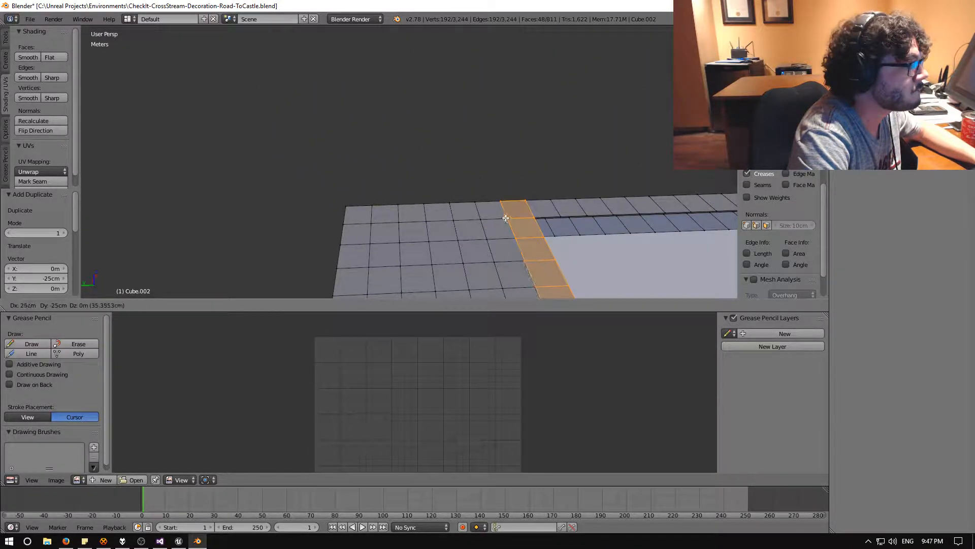
pyautogui.click(515, 239)
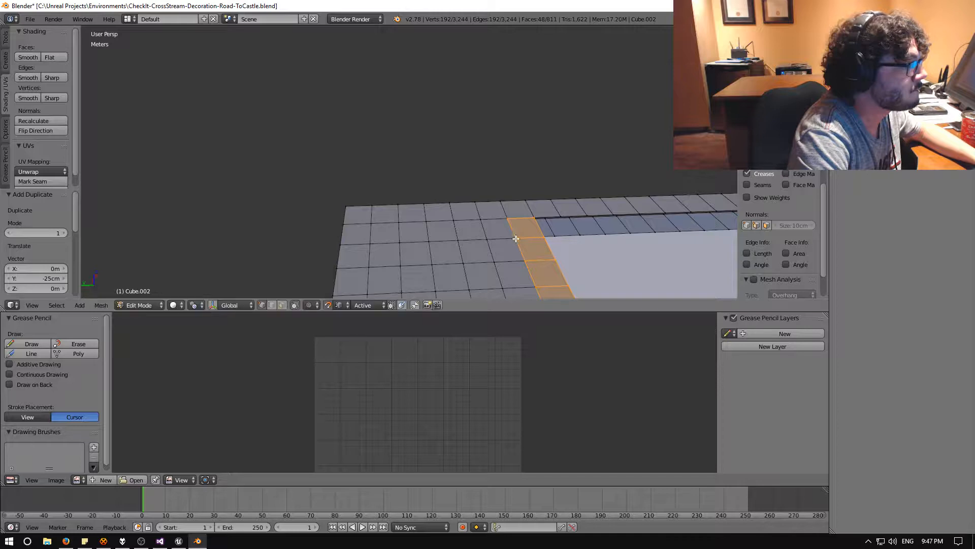
pyautogui.hotkey('shift', 'd')
pyautogui.click(546, 238)
pyautogui.hotkey('shift', 'd')
pyautogui.click(572, 240)
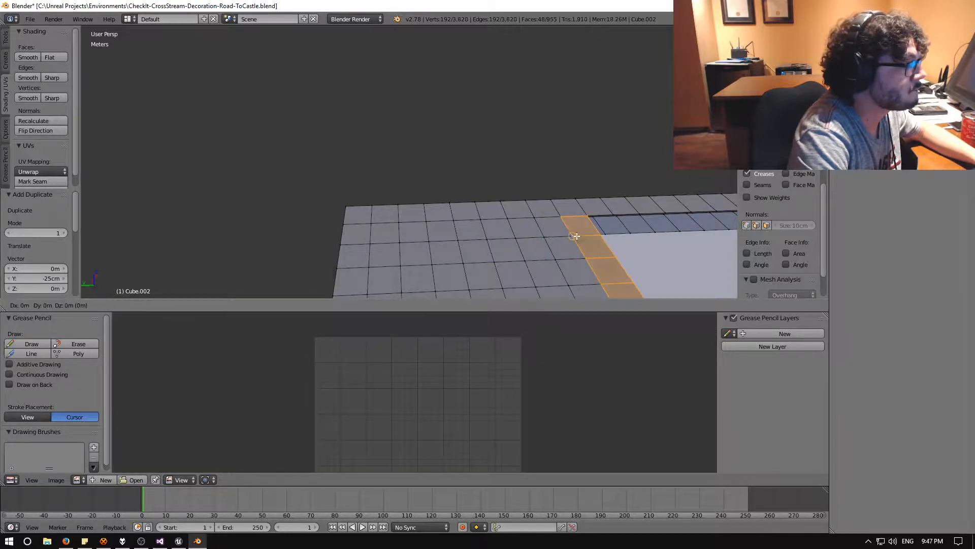
pyautogui.hotkey('shift', 'd')
pyautogui.click(600, 244)
# Step: Continue filling the platform with three further copies of the tile rows at -25 cm steps along Y
pyautogui.keyDown('shift'); pyautogui.moveTo(571, 246); pyautogui.dragTo(368, 220, button='middle'); pyautogui.keyUp('shift')
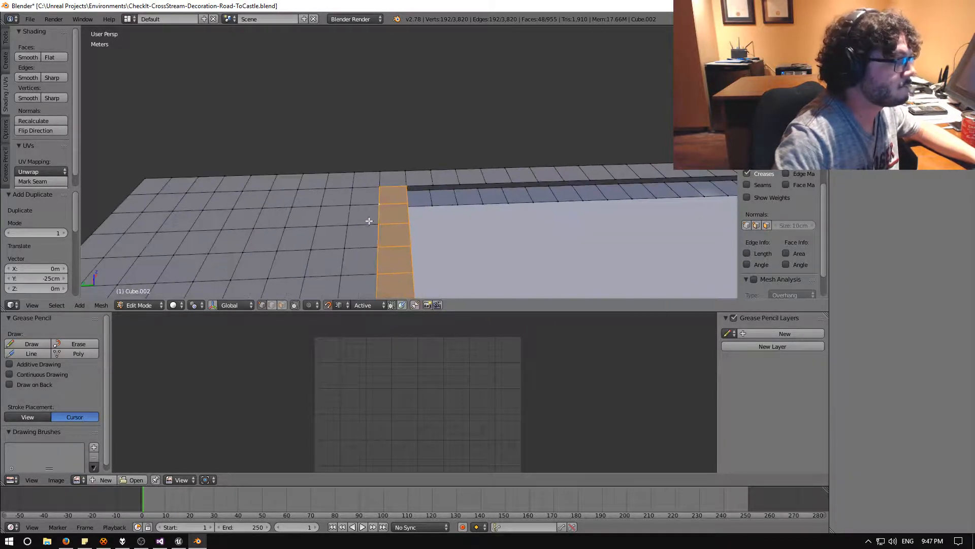
pyautogui.scroll(-5, 394, 220)
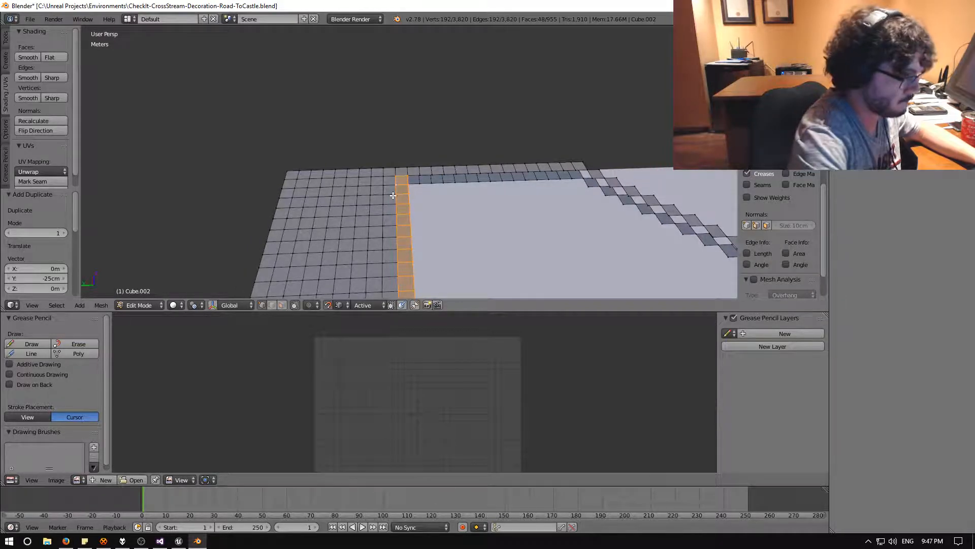
pyautogui.hotkey('shift', 'd')
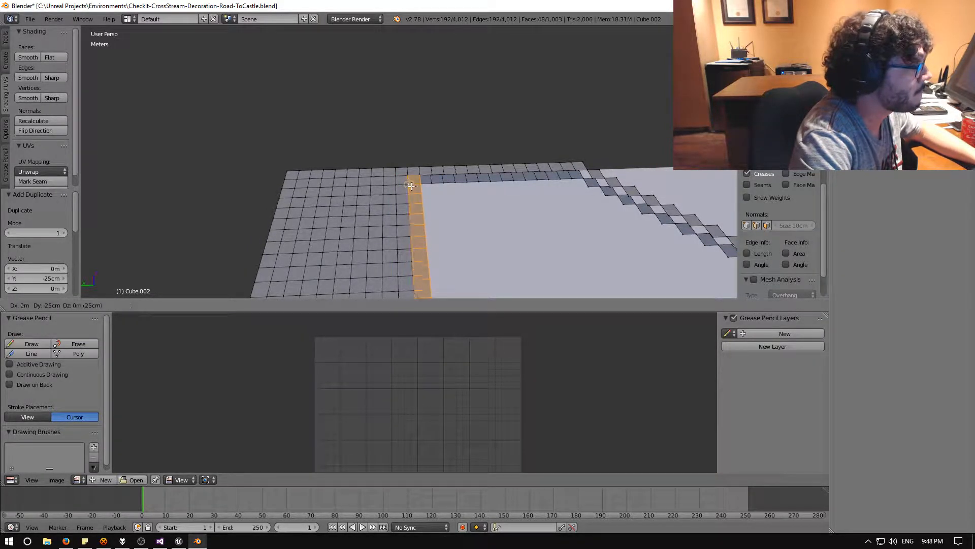
pyautogui.click(411, 185)
pyautogui.scroll(2, 410, 186)
pyautogui.moveTo(431, 195); pyautogui.dragTo(442, 211, button='middle')
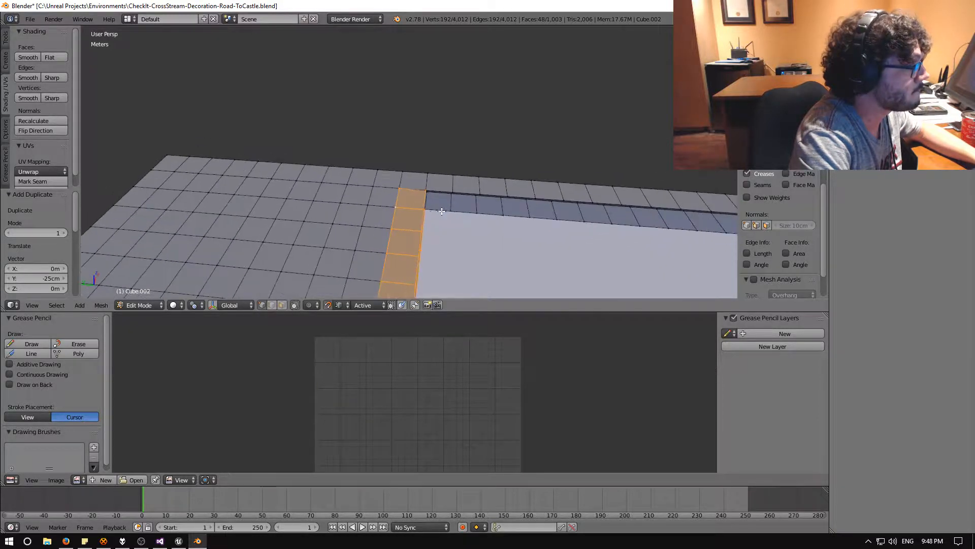
pyautogui.hotkey('shift', 'd')
pyautogui.click(421, 209)
pyautogui.hotkey('shift', 'd')
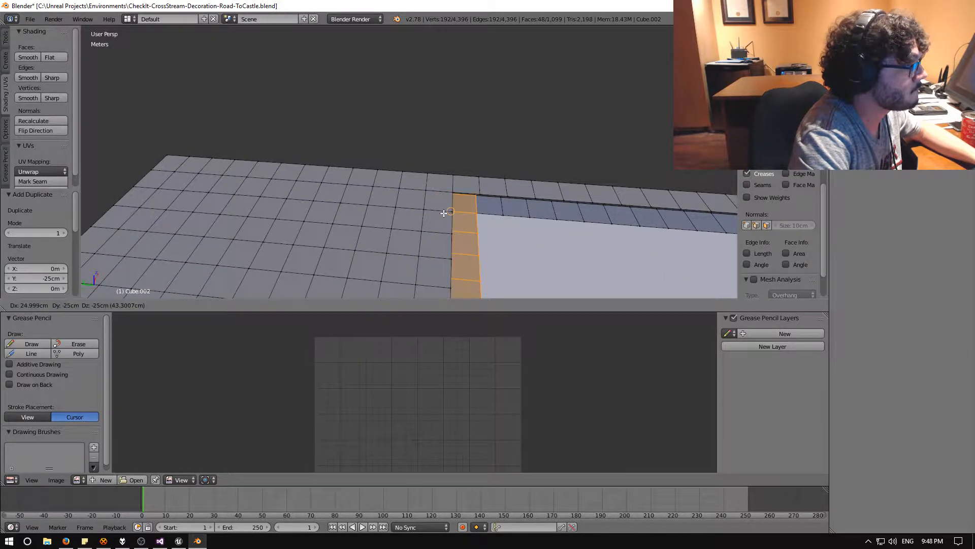
pyautogui.click(454, 211)
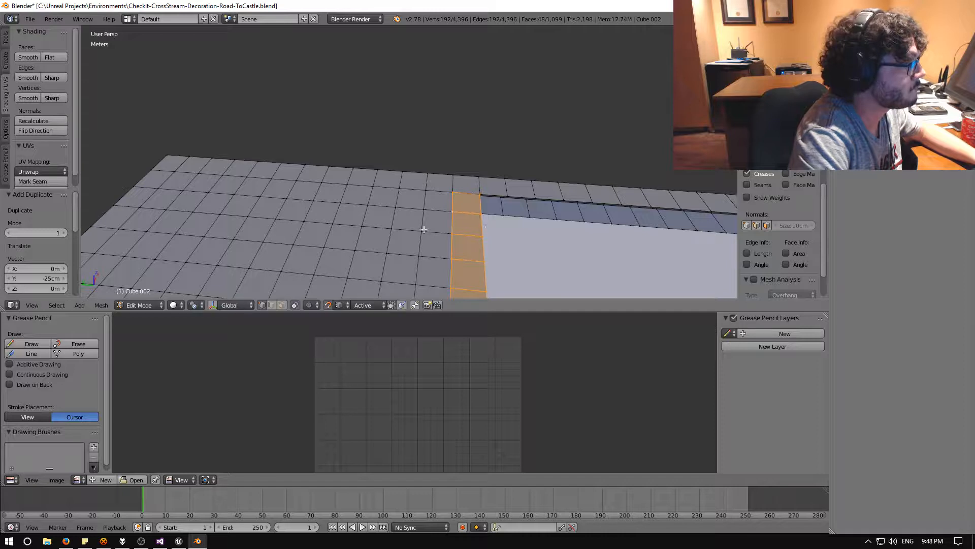
# Step: Extend the tile fill across the platform with six more copies of the rows, each offset -25 cm along Y
pyautogui.moveTo(425, 226); pyautogui.dragTo(326, 203, button='middle')
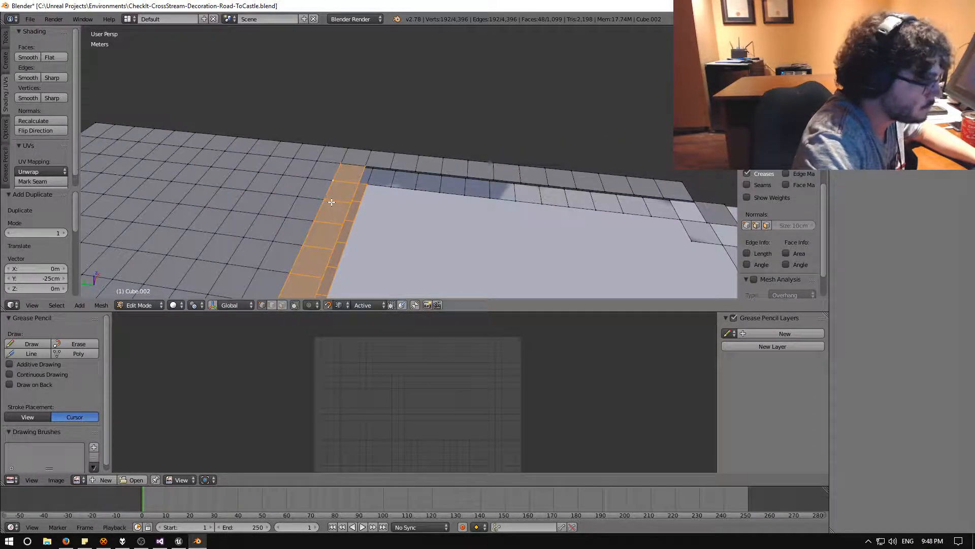
pyautogui.hotkey('shift', 'd')
pyautogui.click(358, 182)
pyautogui.hotkey('shift', 'd')
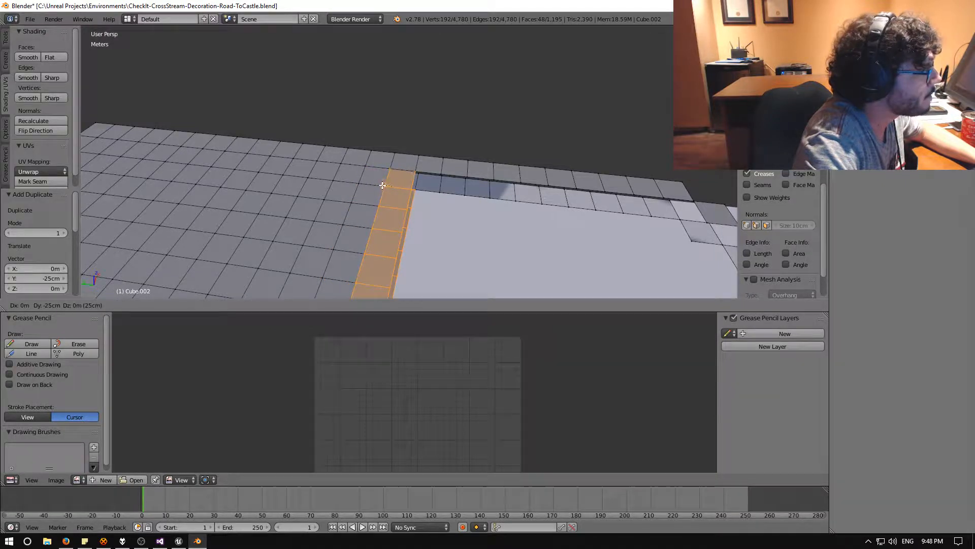
pyautogui.click(384, 187)
pyautogui.hotkey('shift', 'd')
pyautogui.click(397, 193)
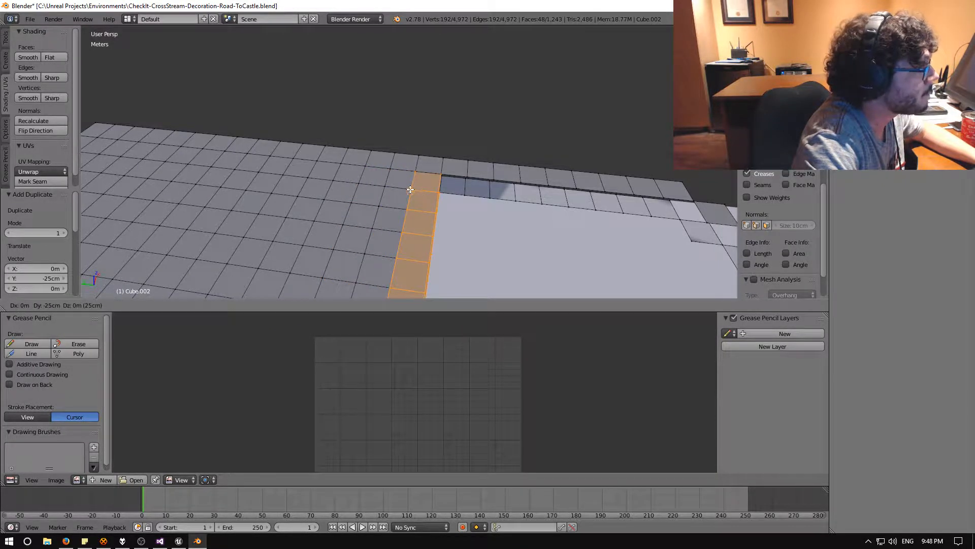
pyautogui.hotkey('shift', 'd')
pyautogui.click(439, 192)
pyautogui.hotkey('shift', 'd')
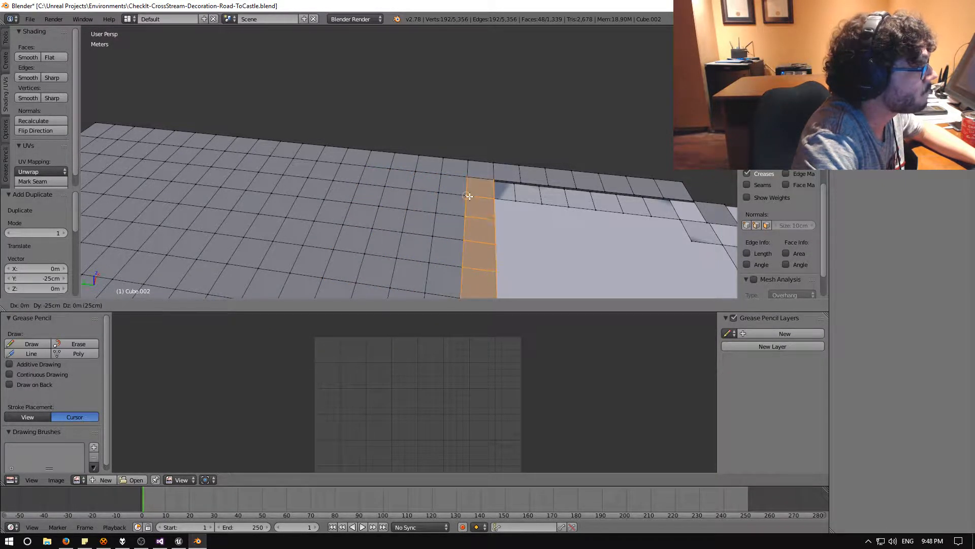
pyautogui.click(468, 196)
pyautogui.hotkey('shift', 'd')
pyautogui.click(491, 198)
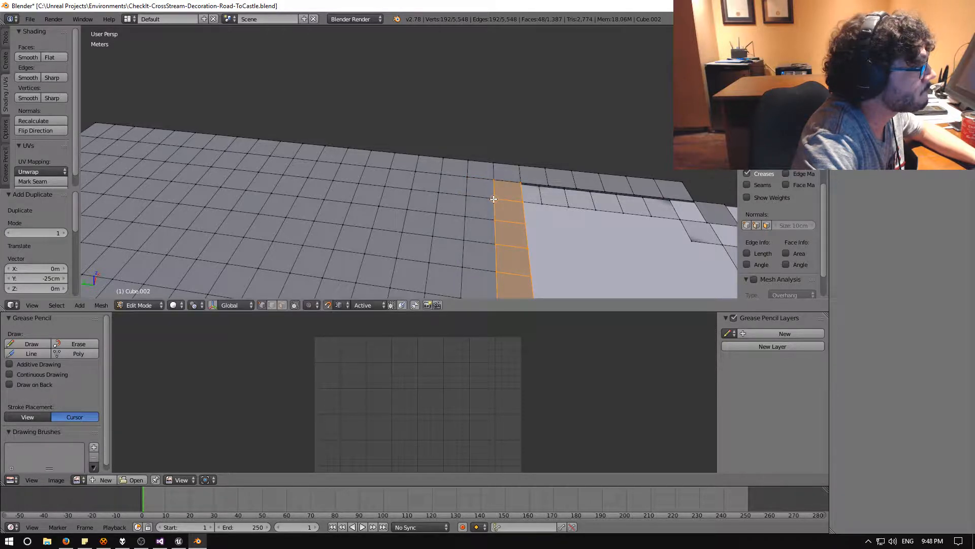
# Step: Duplicate the tile rows six more times at -25 cm along Y, up to the end of the straight side border
pyautogui.hotkey('shift', 'd')
pyautogui.click(528, 201)
pyautogui.hotkey('shift', 'd')
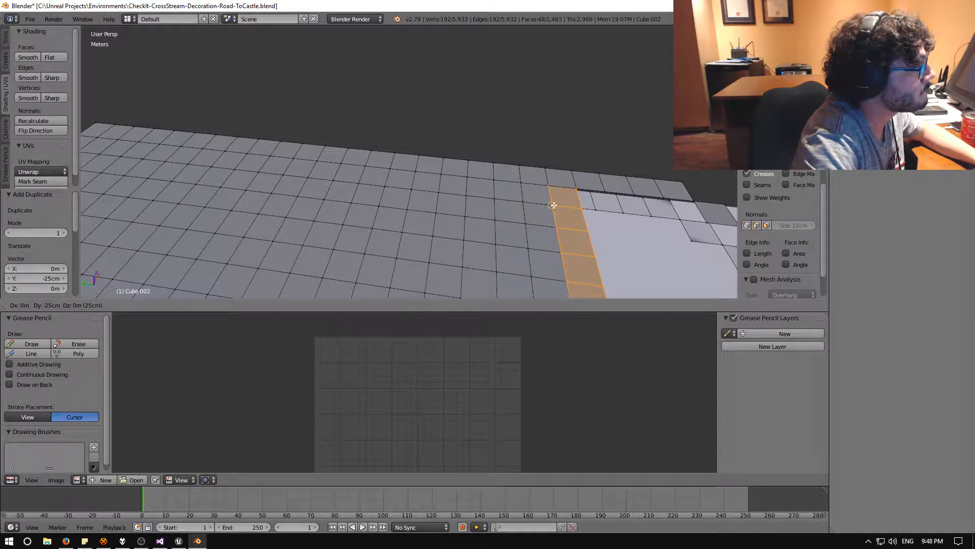
pyautogui.click(556, 203)
pyautogui.hotkey('shift', 'd')
pyautogui.click(578, 207)
pyautogui.hotkey('shift', 'd')
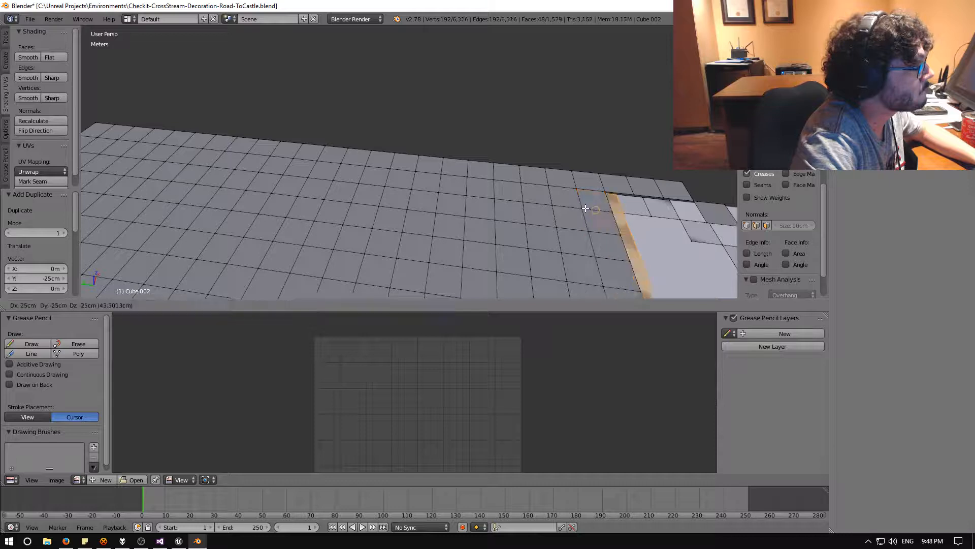
pyautogui.click(612, 210)
pyautogui.hotkey('shift', 'd')
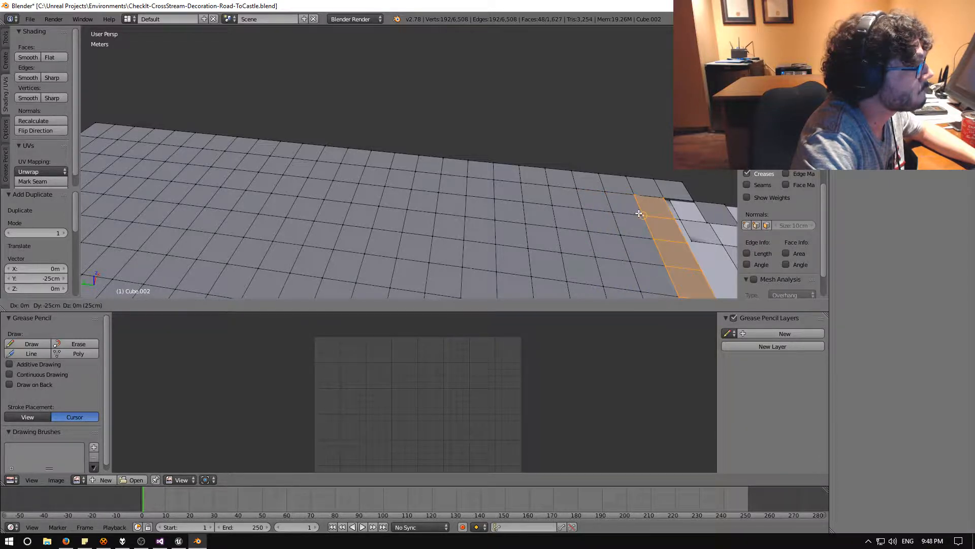
pyautogui.click(644, 217)
pyautogui.hotkey('shift', 'd')
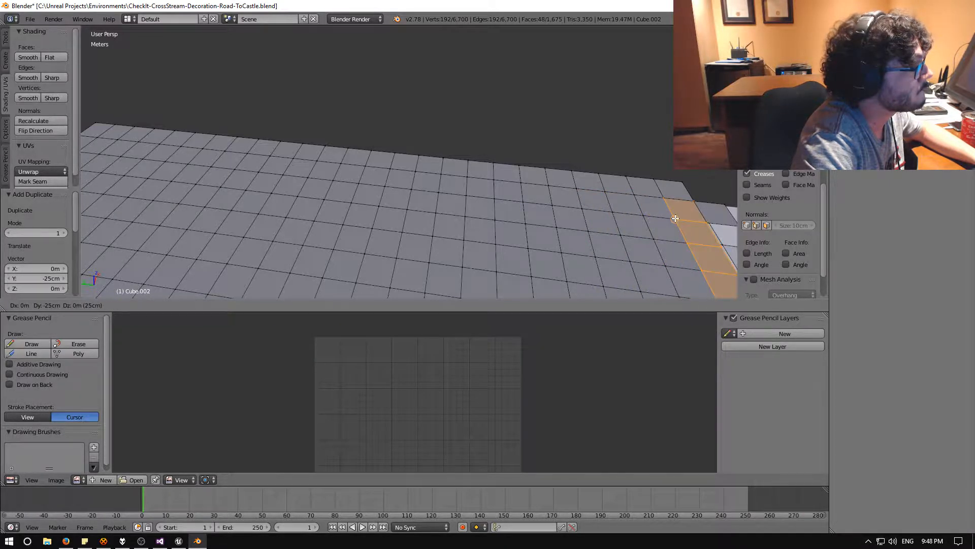
pyautogui.click(675, 218)
# Step: Examine the filled tile rectangle and the diagonal border strips on the stepped platforms from several angles
pyautogui.moveTo(675, 218); pyautogui.dragTo(655, 233, button='middle')
pyautogui.scroll(-7, 631, 240)
pyautogui.moveTo(594, 251); pyautogui.dragTo(503, 183, button='middle')
pyautogui.moveTo(532, 147); pyautogui.dragTo(510, 181, button='middle')
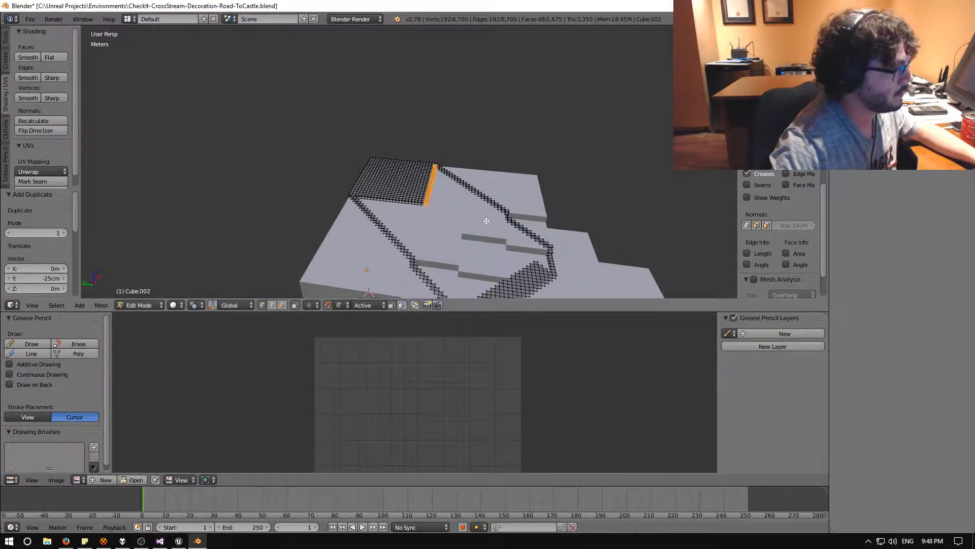
pyautogui.moveTo(486, 221); pyautogui.dragTo(510, 221, button='middle')
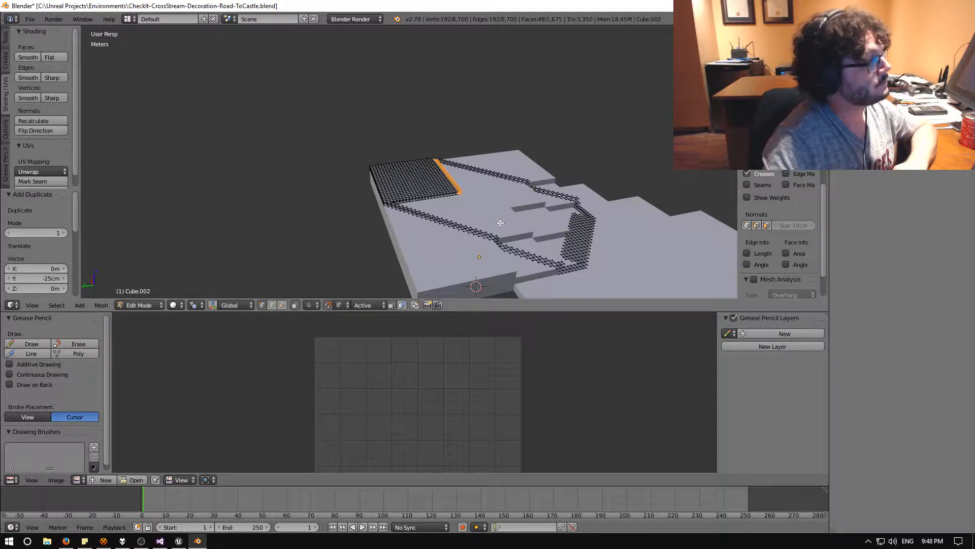
pyautogui.scroll(2, 514, 219)
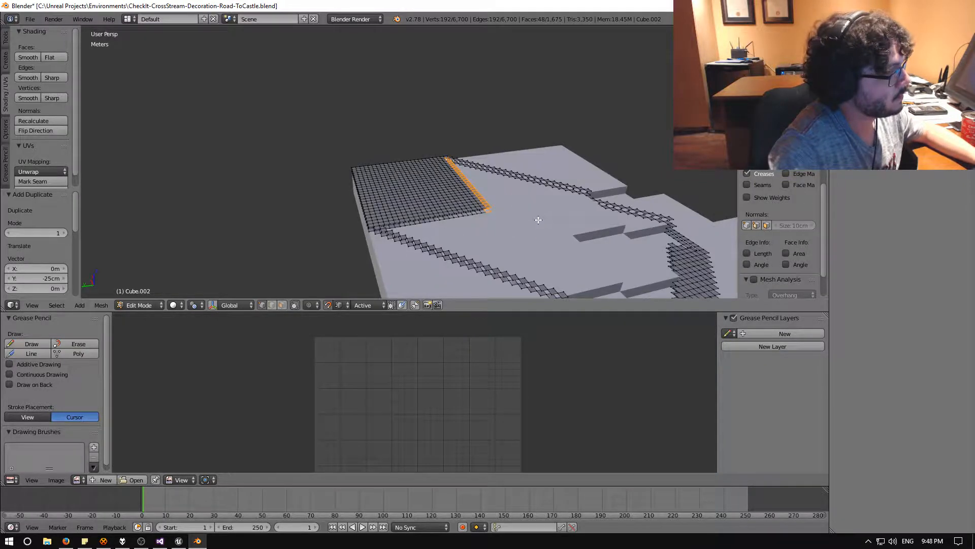
pyautogui.moveTo(540, 220); pyautogui.dragTo(494, 218, button='middle')
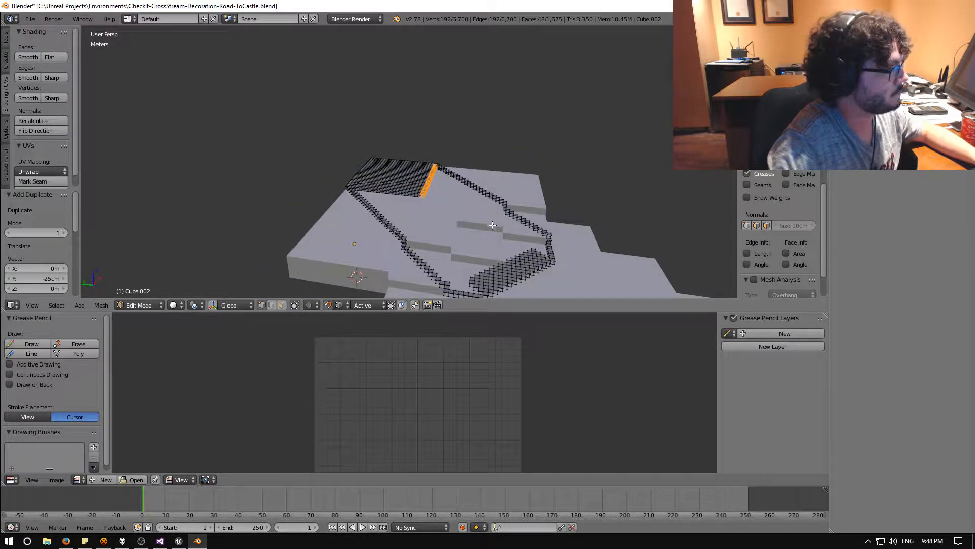
pyautogui.scroll(2, 483, 277)
pyautogui.scroll(-1, 507, 288)
pyautogui.moveTo(501, 285); pyautogui.dragTo(551, 284, button='middle')
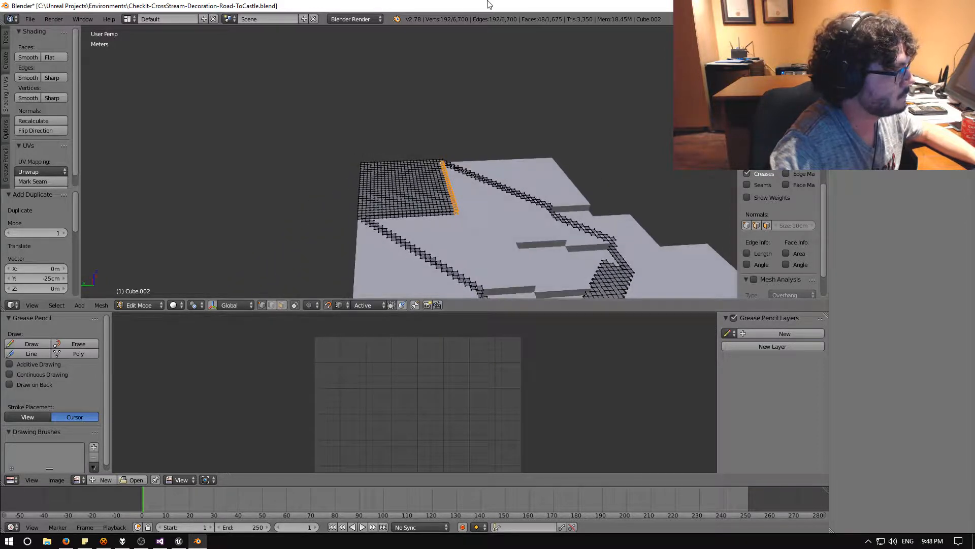
pyautogui.moveTo(436, 138); pyautogui.dragTo(530, 173, button='middle')
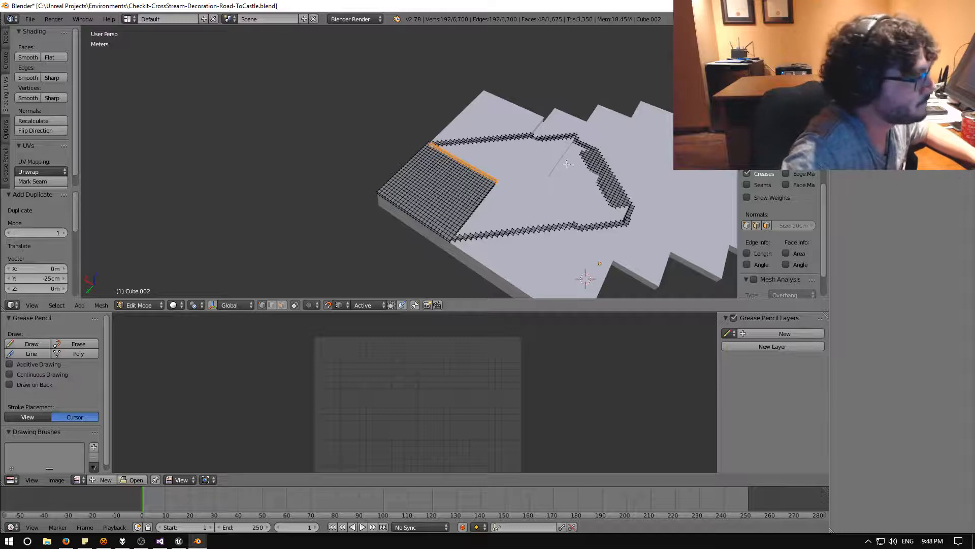
# Step: Examine where the diagonal border strips meet the corner of the step beside the partly filled tile area
pyautogui.moveTo(557, 151); pyautogui.dragTo(501, 126, button='middle')
pyautogui.scroll(6, 495, 148)
pyautogui.keyDown('shift'); pyautogui.moveTo(533, 154); pyautogui.dragTo(468, 174, button='middle'); pyautogui.keyUp('shift')
pyautogui.scroll(-4, 469, 174)
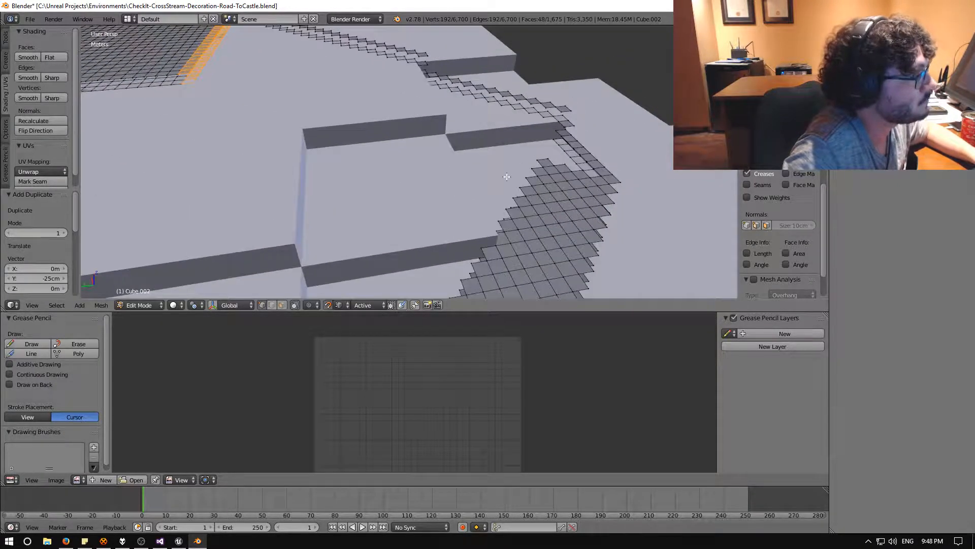
pyautogui.scroll(4, 522, 150)
pyautogui.keyDown('shift'); pyautogui.moveTo(522, 152); pyautogui.dragTo(425, 184, button='middle'); pyautogui.keyUp('shift')
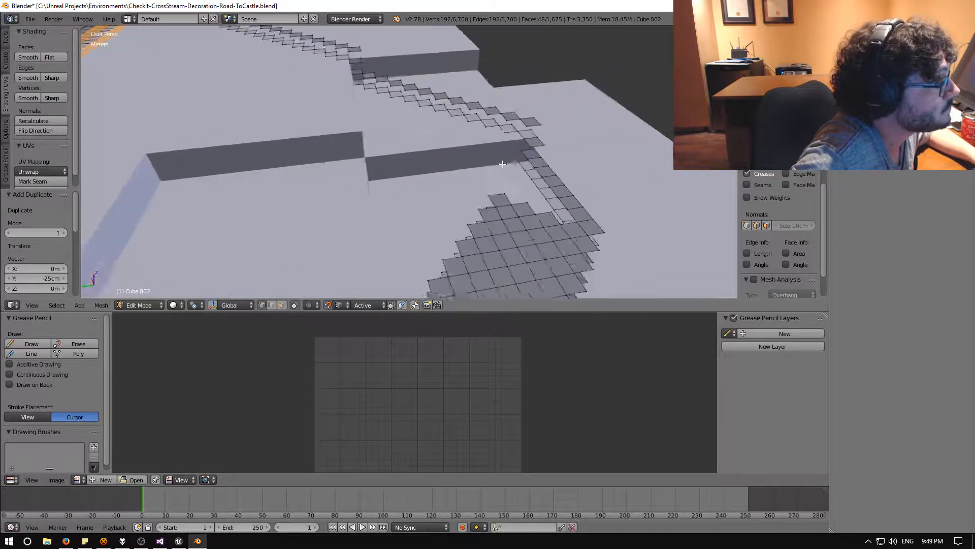
pyautogui.scroll(4, 487, 177)
pyautogui.moveTo(518, 175)
pyautogui.mouseDown(button='middle')
pyautogui.moveTo(498, 174)
pyautogui.moveTo(535, 185)
pyautogui.mouseUp(button='middle')
pyautogui.keyDown('shift'); pyautogui.moveTo(627, 162); pyautogui.dragTo(532, 171, button='middle'); pyautogui.keyUp('shift')
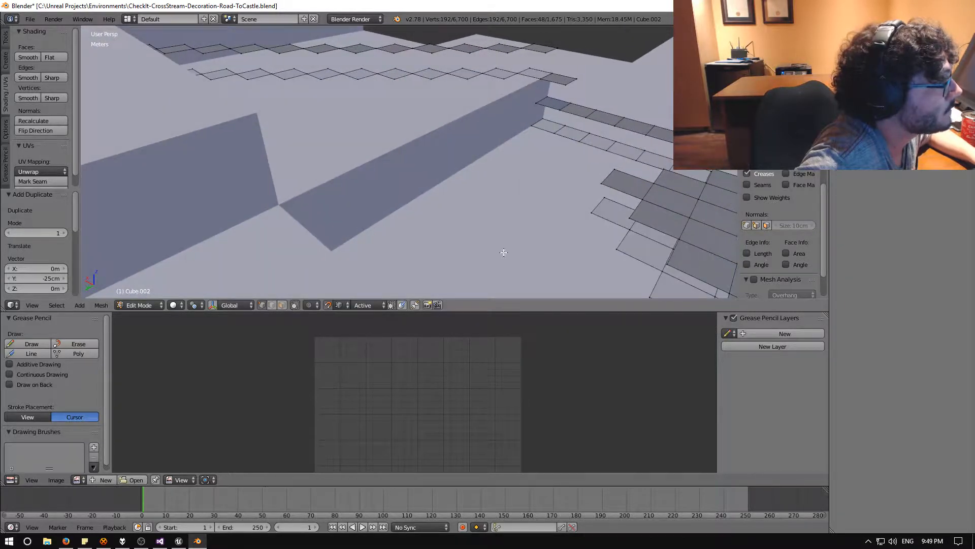
# Step: In face selection mode, select the border strip's end tile at the step corner and turn on the display of face normals
pyautogui.click(282, 305)
pyautogui.click(531, 121)
pyautogui.click(554, 106)
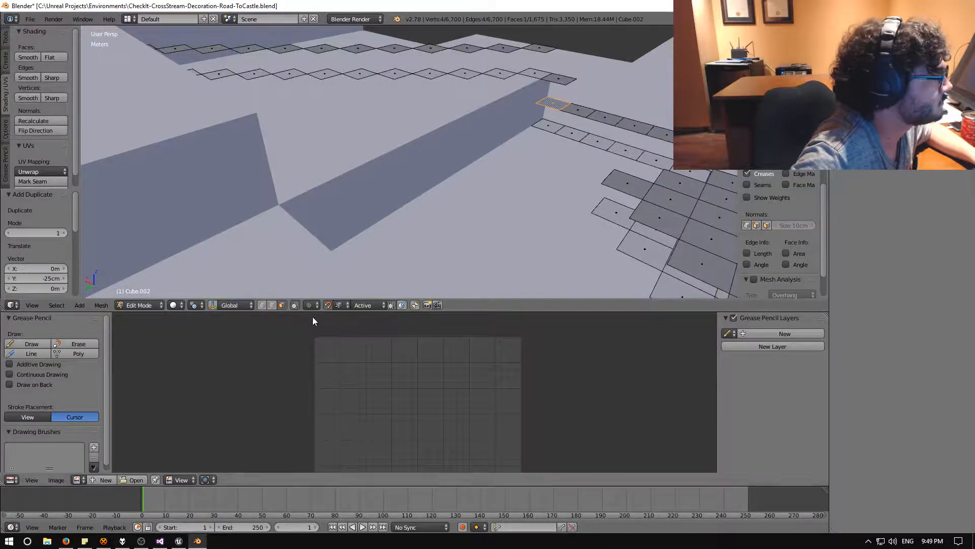
pyautogui.press('KP_Decimal')
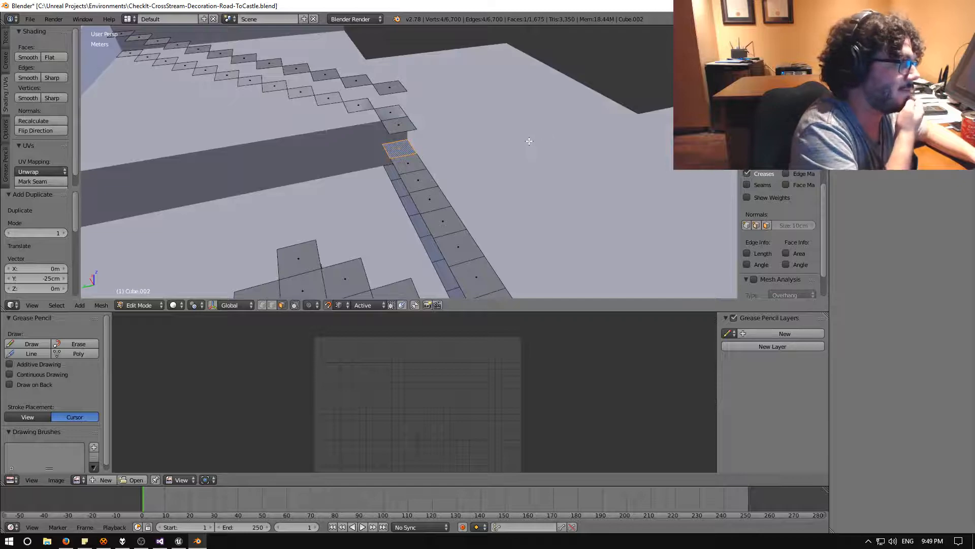
pyautogui.moveTo(529, 142); pyautogui.dragTo(547, 147, button='middle')
pyautogui.moveTo(527, 197); pyautogui.dragTo(571, 127, button='middle')
pyautogui.click(765, 224)
# Step: Move the selected end tile away from the border strip and delete its face
pyautogui.press('g')
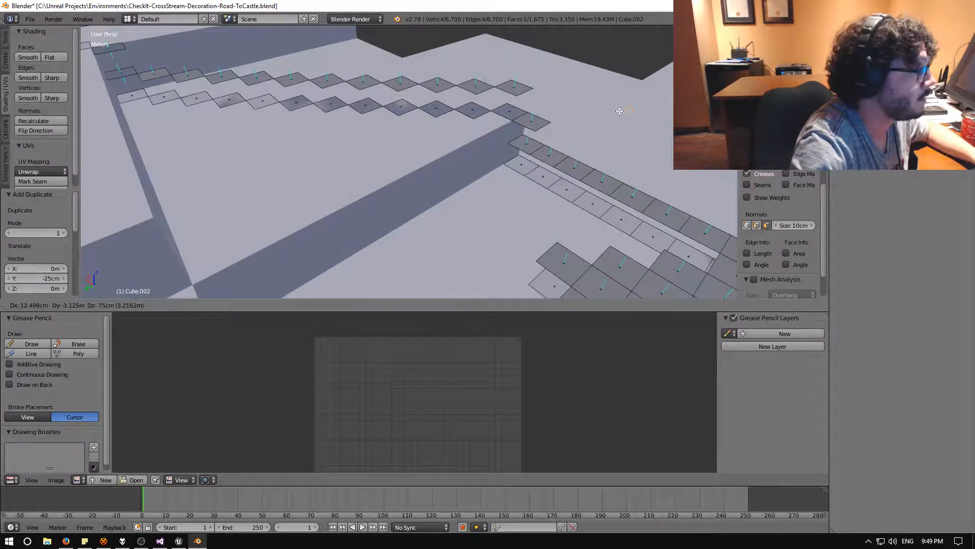
pyautogui.click(608, 116)
pyautogui.press('x')
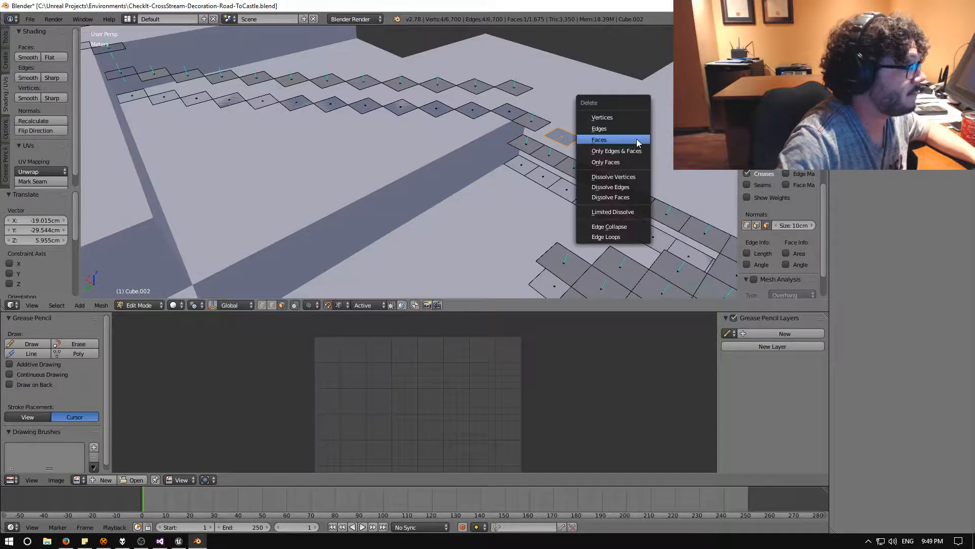
pyautogui.click(632, 142)
# Step: Select the three tiles stacked at the step corner and duplicate them 25 cm along Y
pyautogui.moveTo(544, 164)
pyautogui.mouseDown(button='middle')
pyautogui.moveTo(468, 170)
pyautogui.moveTo(531, 155)
pyautogui.mouseUp(button='middle')
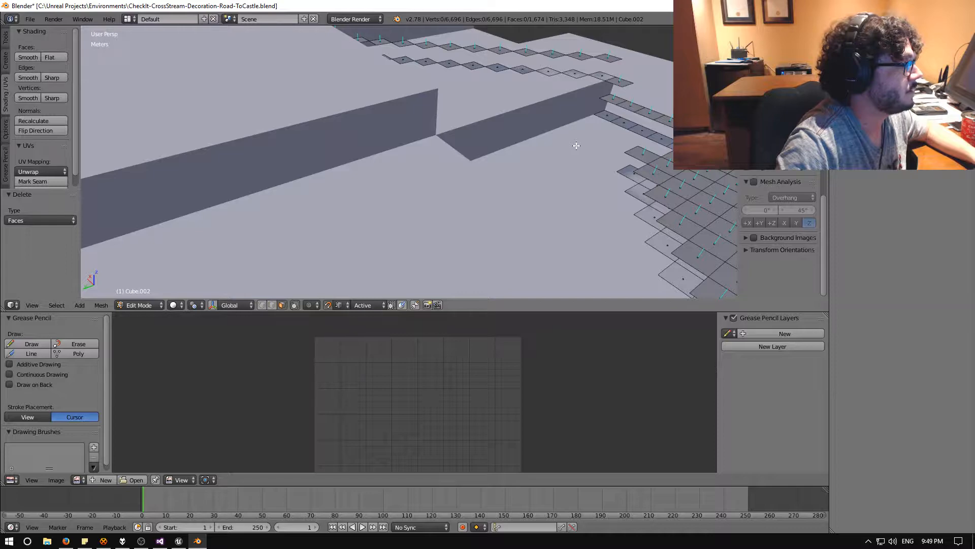
pyautogui.scroll(-6, 558, 150)
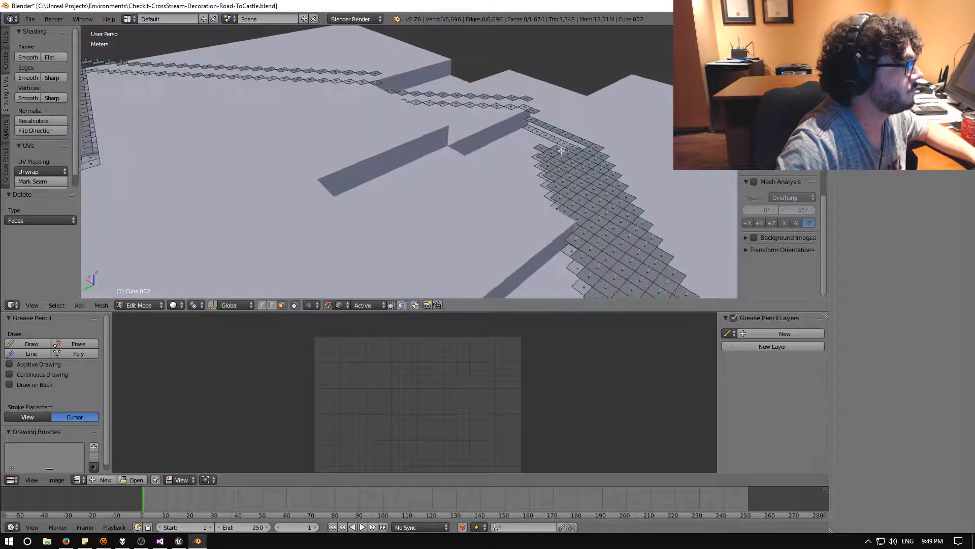
pyautogui.moveTo(561, 150); pyautogui.dragTo(443, 144, button='middle')
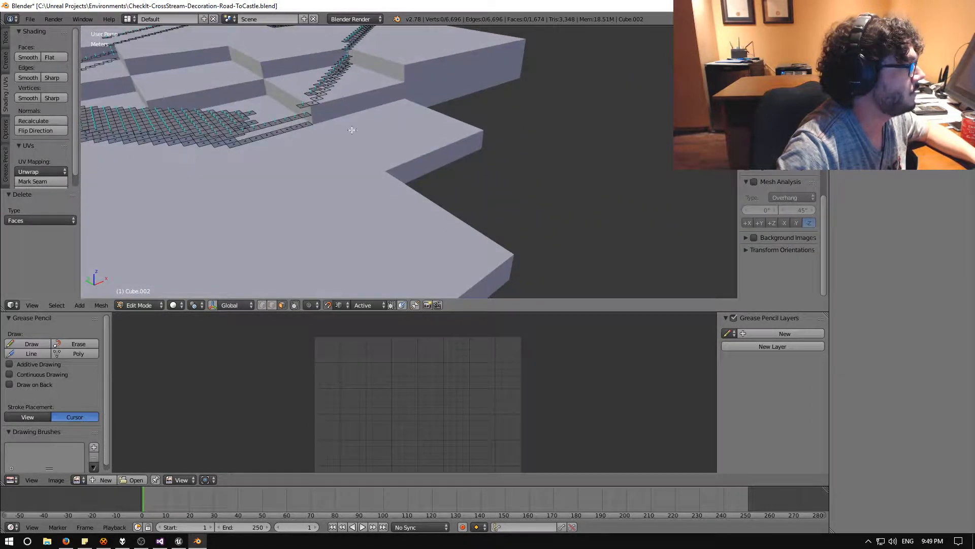
pyautogui.moveTo(257, 123); pyautogui.dragTo(496, 154, button='middle')
pyautogui.scroll(2, 496, 154)
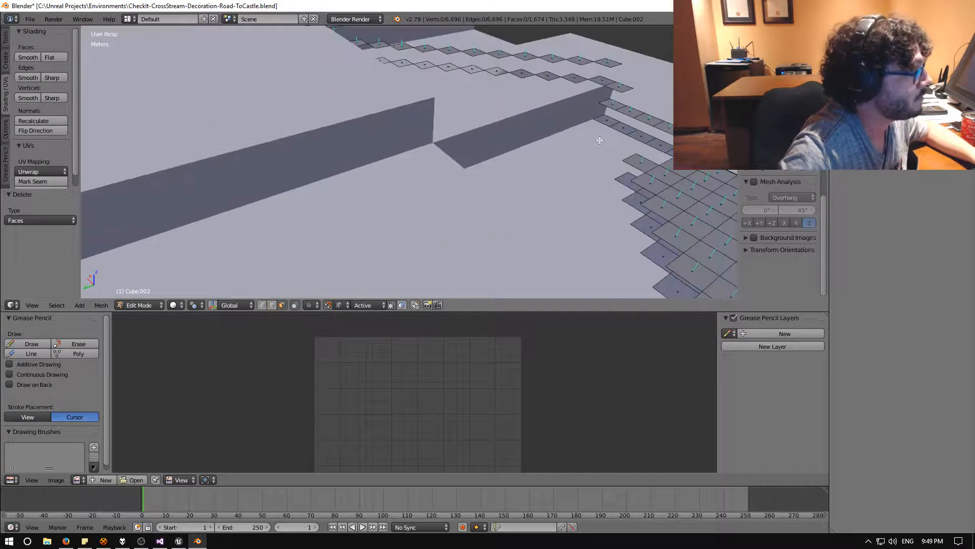
pyautogui.keyDown('shift'); pyautogui.moveTo(601, 140); pyautogui.dragTo(543, 163, button='middle'); pyautogui.keyUp('shift')
pyautogui.scroll(5, 520, 163)
pyautogui.rightClick(622, 151)
pyautogui.keyDown('shift'); pyautogui.rightClick(636, 112); pyautogui.keyUp('shift')
pyautogui.keyDown('shift'); pyautogui.rightClick(653, 70); pyautogui.keyUp('shift')
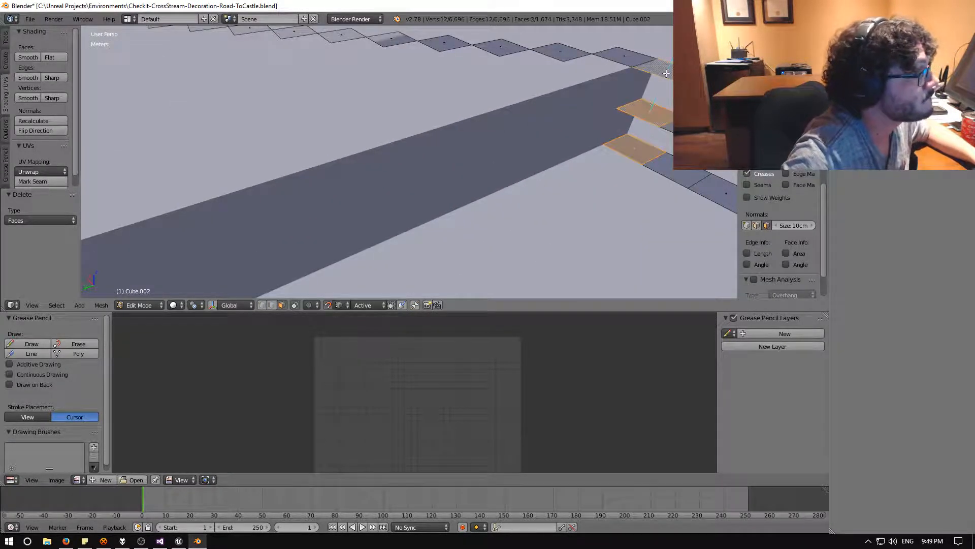
pyautogui.scroll(-4, 635, 101)
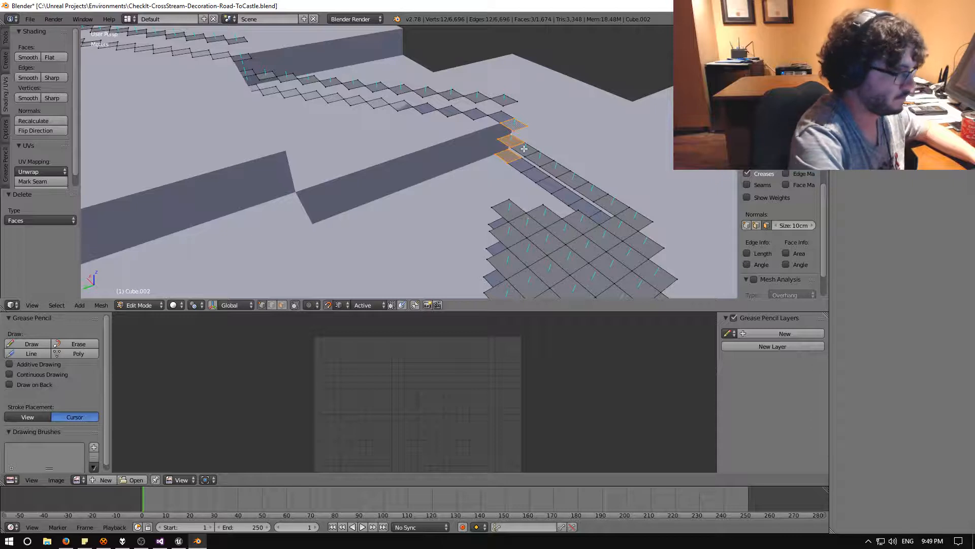
pyautogui.hotkey('shift', 'd')
pyautogui.click(497, 140)
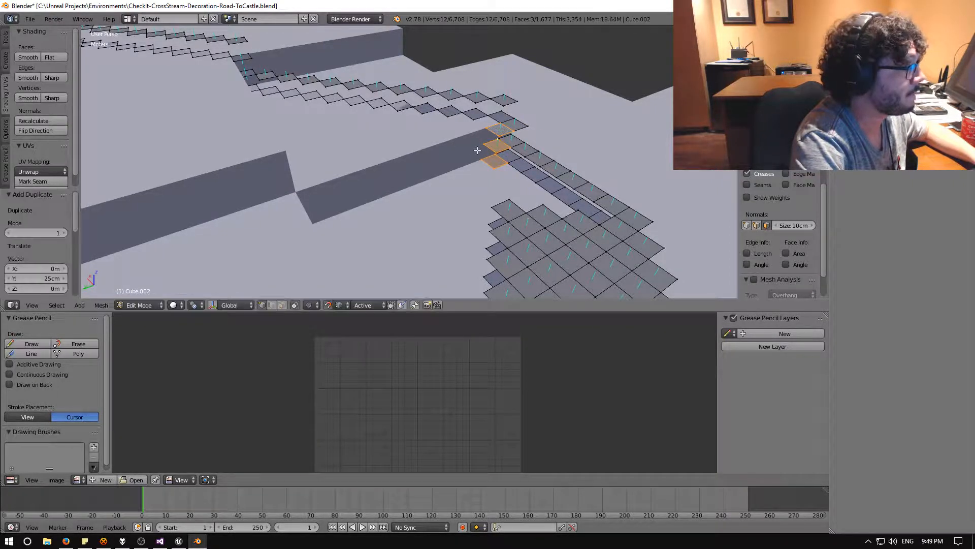
# Step: Add four more copies of the three stacked tiles along the step wall, each offset 25 cm along Y
pyautogui.moveTo(478, 151); pyautogui.dragTo(465, 151, button='middle')
pyautogui.hotkey('shift', 'd')
pyautogui.click(451, 150)
pyautogui.hotkey('shift', 'd')
pyautogui.click(438, 152)
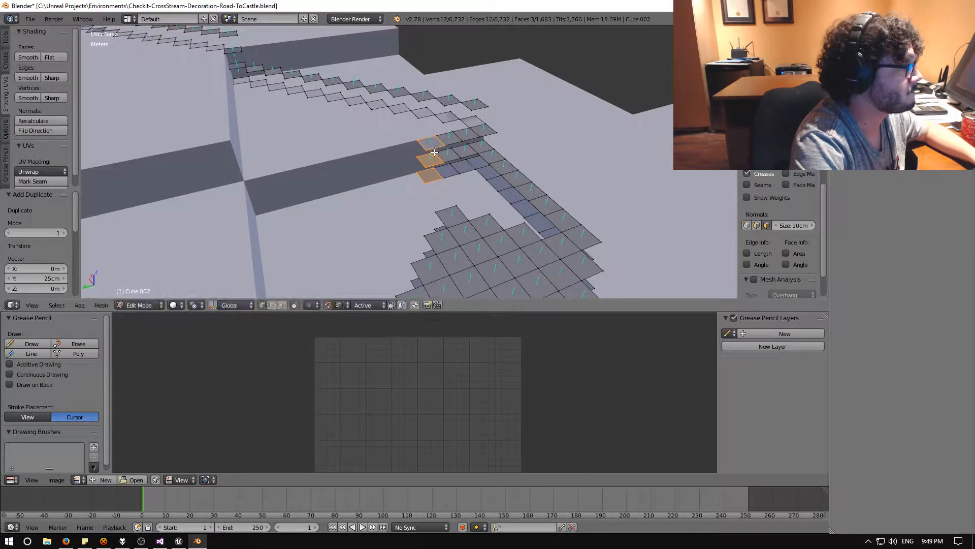
pyautogui.hotkey('shift', 'd')
pyautogui.click(418, 156)
pyautogui.hotkey('shift', 'd')
pyautogui.click(399, 161)
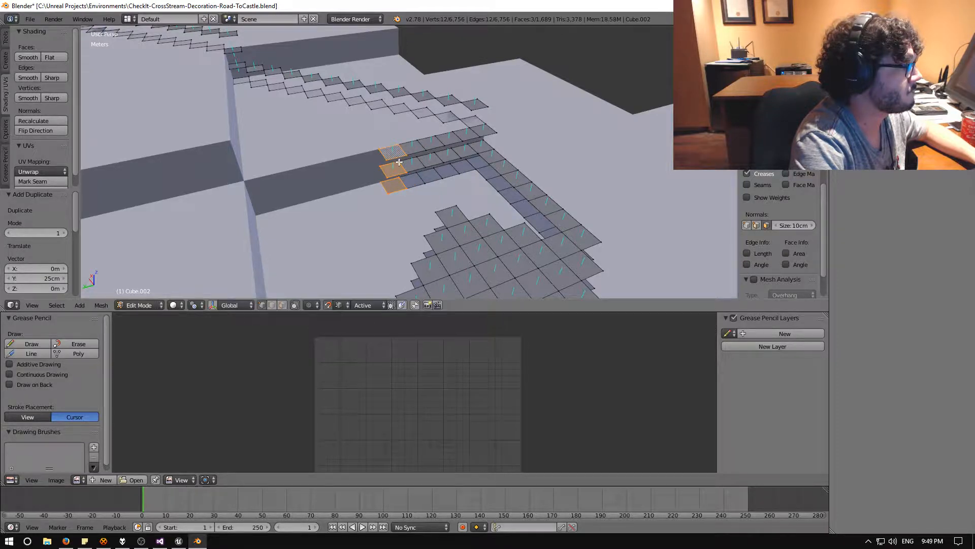
# Step: Continue the stacked tile rows to the inner corner of the step with six further copies at 25 cm along Y
pyautogui.hotkey('shift', 'd')
pyautogui.click(379, 166)
pyautogui.hotkey('shift', 'd')
pyautogui.click(359, 172)
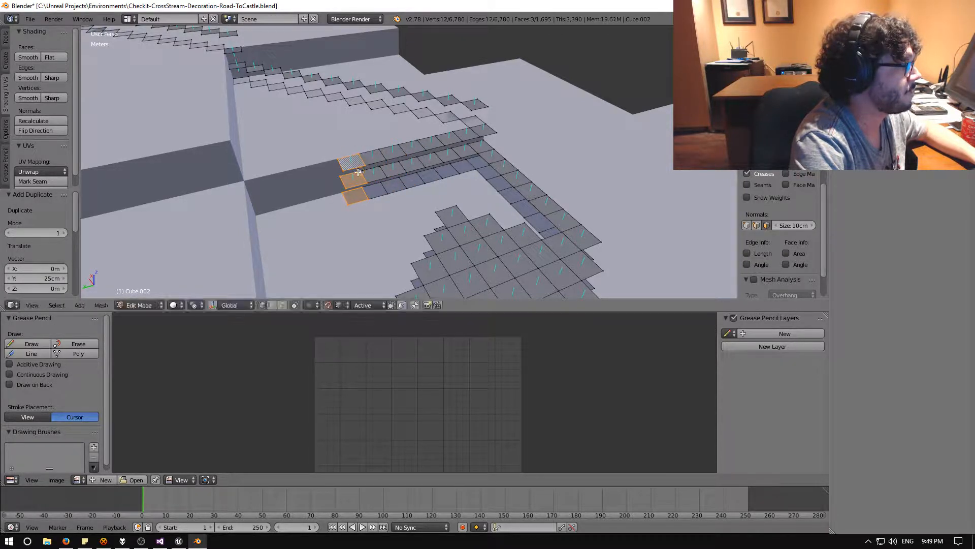
pyautogui.hotkey('shift', 'd')
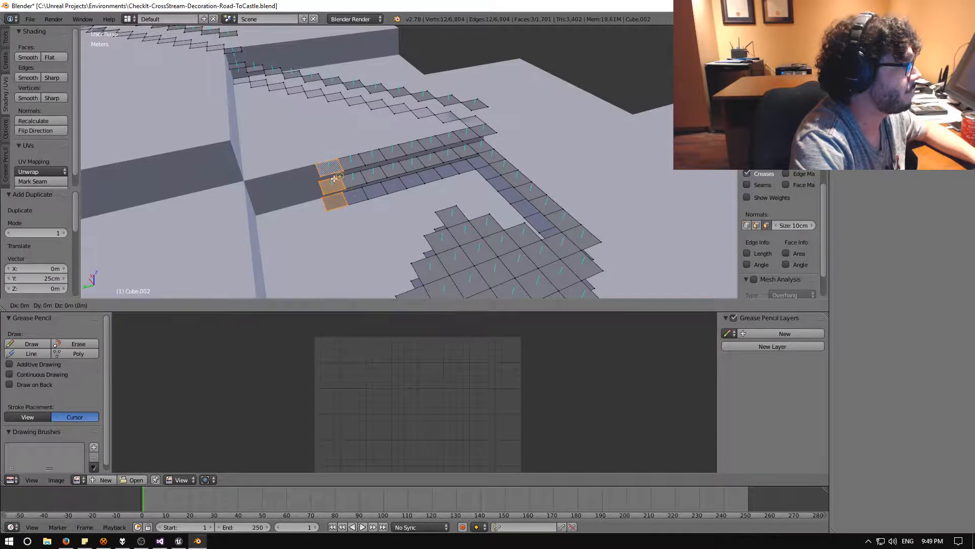
pyautogui.click(340, 176)
pyautogui.hotkey('shift', 'd')
pyautogui.click(320, 180)
pyautogui.hotkey('shift', 'd')
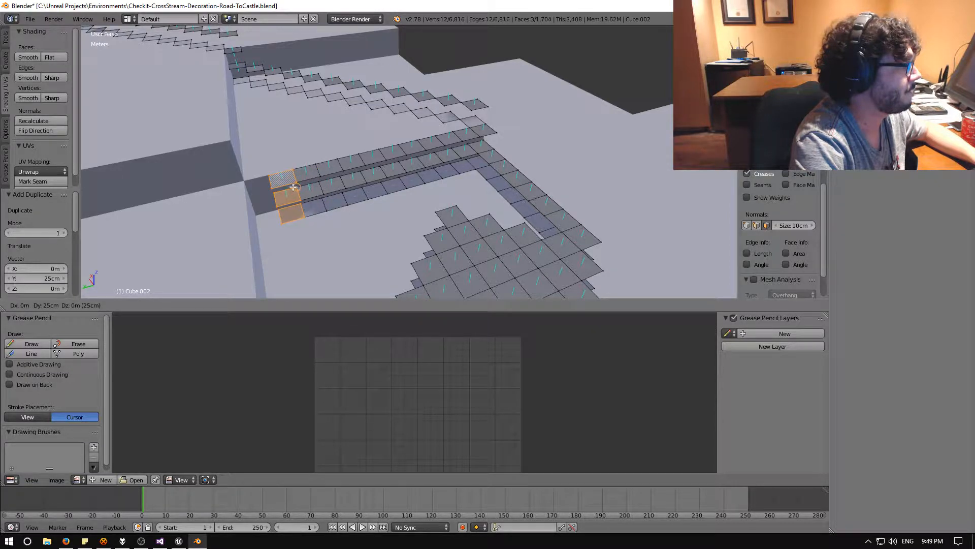
pyautogui.click(300, 186)
pyautogui.hotkey('shift', 'd')
pyautogui.click(274, 193)
# Step: Turn the rows at the inner corner by duplicating the three stacked tiles twice at -25 cm along X
pyautogui.moveTo(273, 193); pyautogui.dragTo(301, 208, button='middle')
pyautogui.moveTo(266, 175); pyautogui.dragTo(433, 147, button='middle')
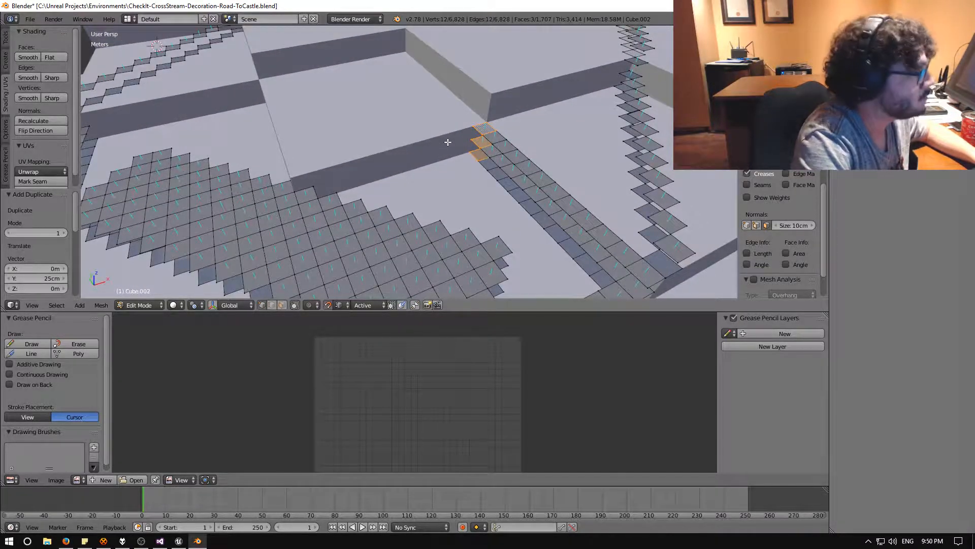
pyautogui.hotkey('shift', 'd')
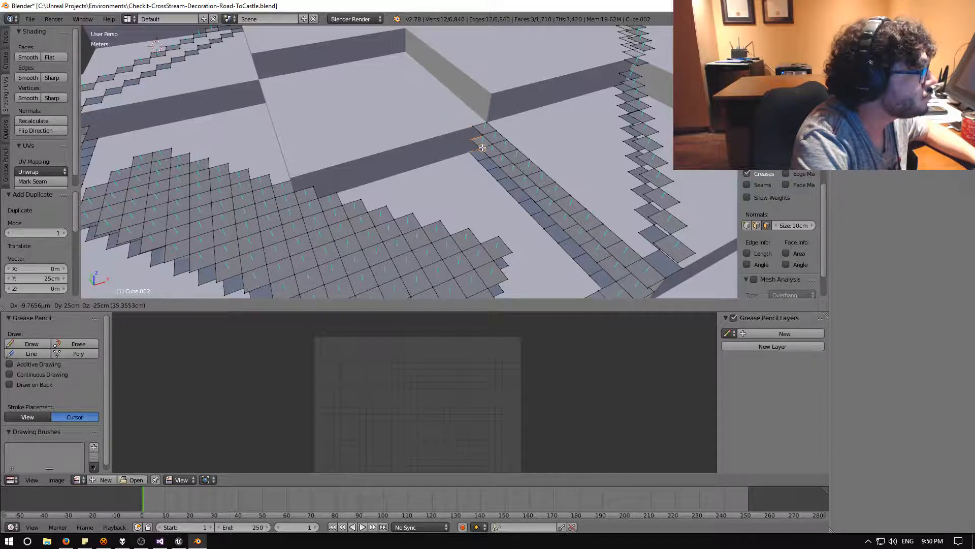
pyautogui.click(480, 149)
pyautogui.hotkey('shift', 'd')
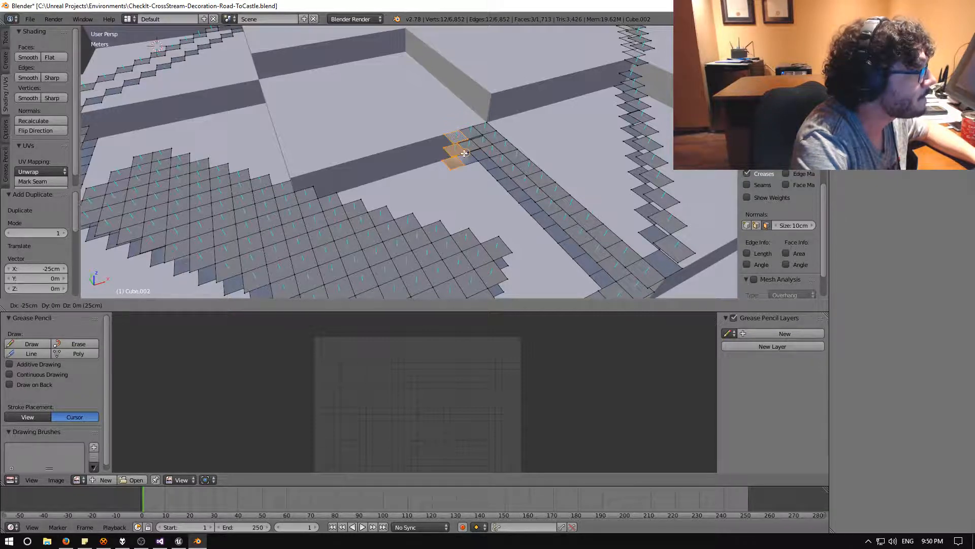
pyautogui.click(435, 167)
# Step: Reselect the three stacked end tiles by face and duplicate them -25 cm along X
pyautogui.moveTo(436, 168); pyautogui.dragTo(521, 150, button='middle')
pyautogui.scroll(4, 461, 136)
pyautogui.scroll(-3, 488, 166)
pyautogui.scroll(-6, 482, 149)
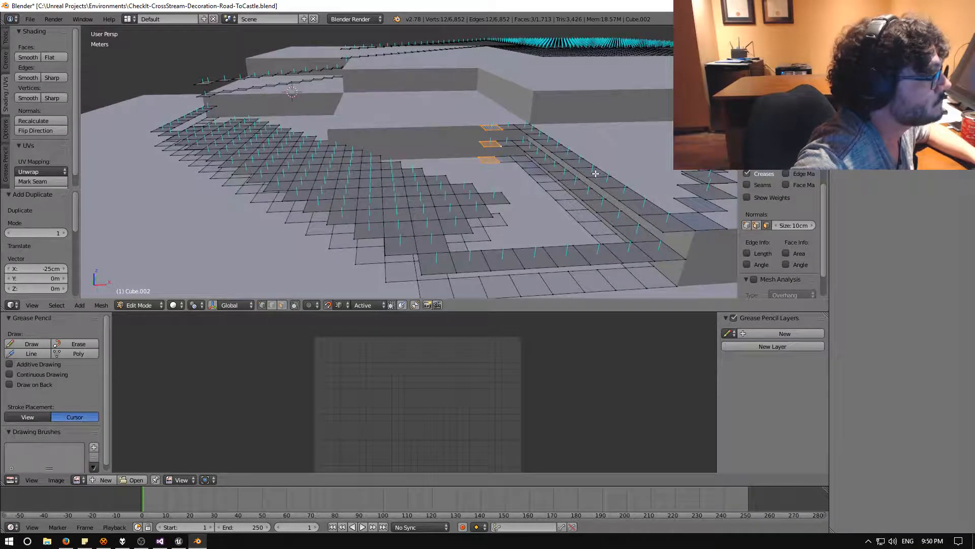
pyautogui.rightClick(650, 229)
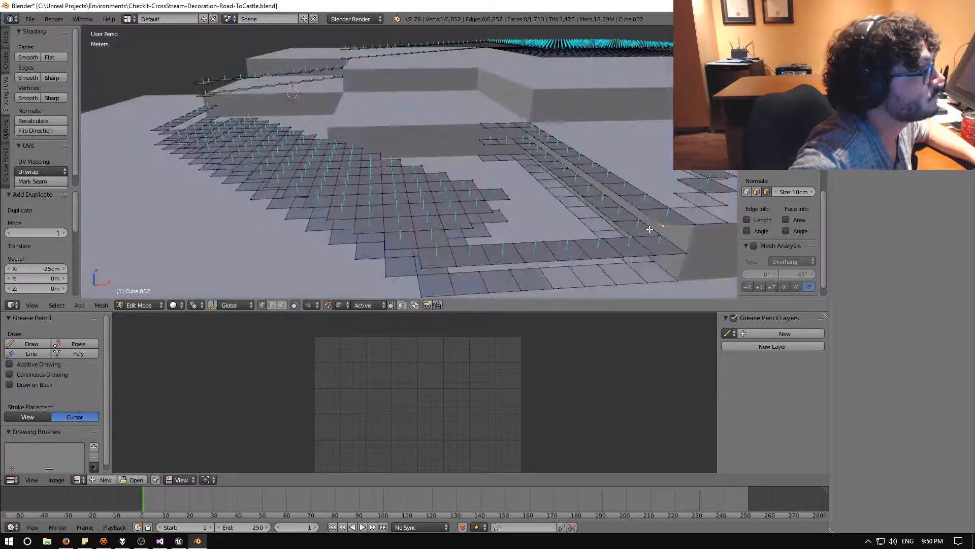
pyautogui.scroll(2, 520, 164)
pyautogui.click(282, 304)
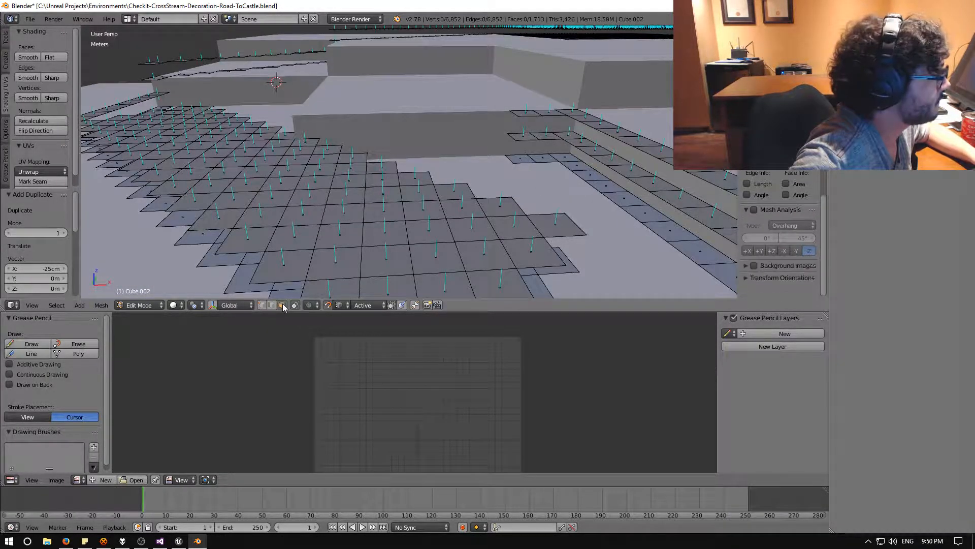
pyautogui.rightClick(518, 159)
pyautogui.keyDown('shift'); pyautogui.rightClick(519, 138); pyautogui.keyUp('shift')
pyautogui.keyDown('shift'); pyautogui.rightClick(524, 113); pyautogui.keyUp('shift')
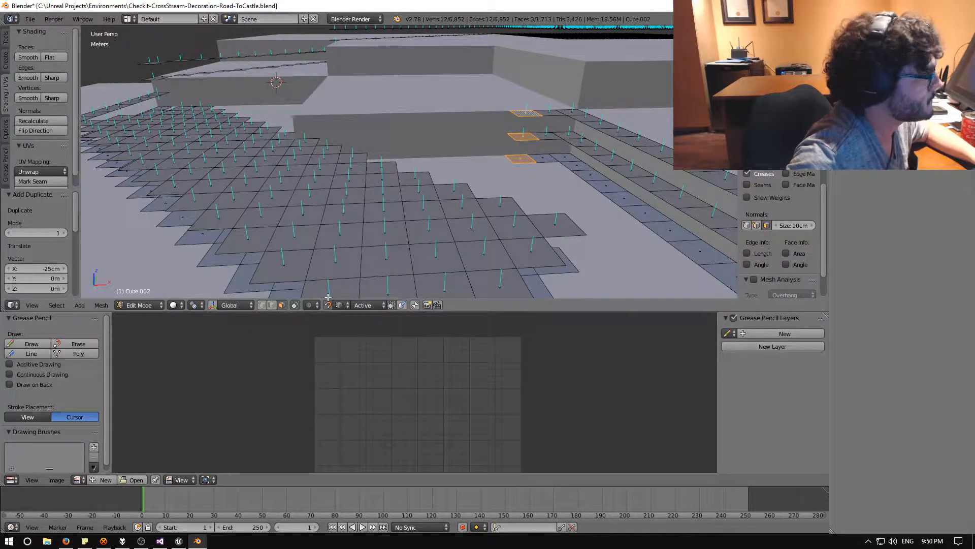
pyautogui.click(271, 305)
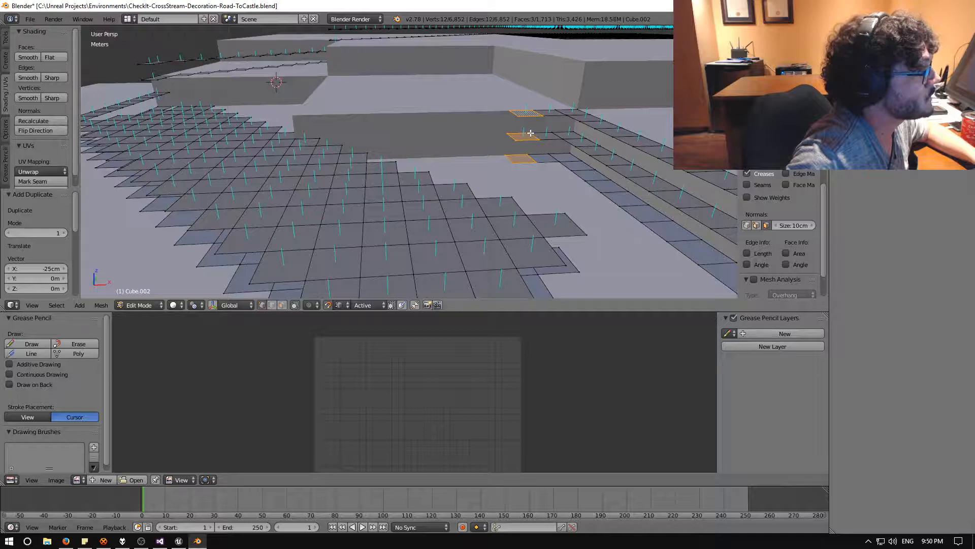
pyautogui.moveTo(518, 165); pyautogui.dragTo(514, 168, button='middle')
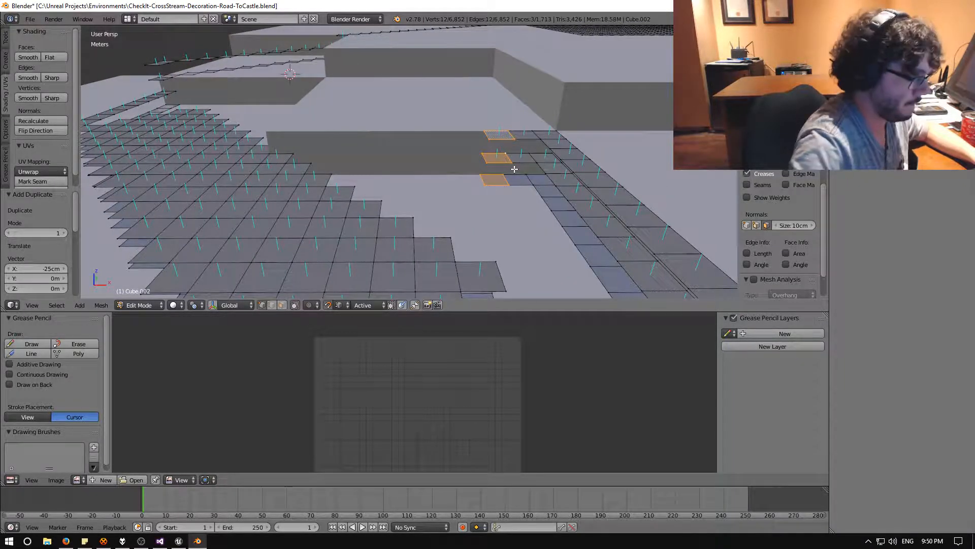
pyautogui.hotkey('shift', 'd')
pyautogui.click(475, 161)
# Step: Extend the stacked rows along the next step wall with three more copies at -25 cm along X
pyautogui.hotkey('shift', 'd')
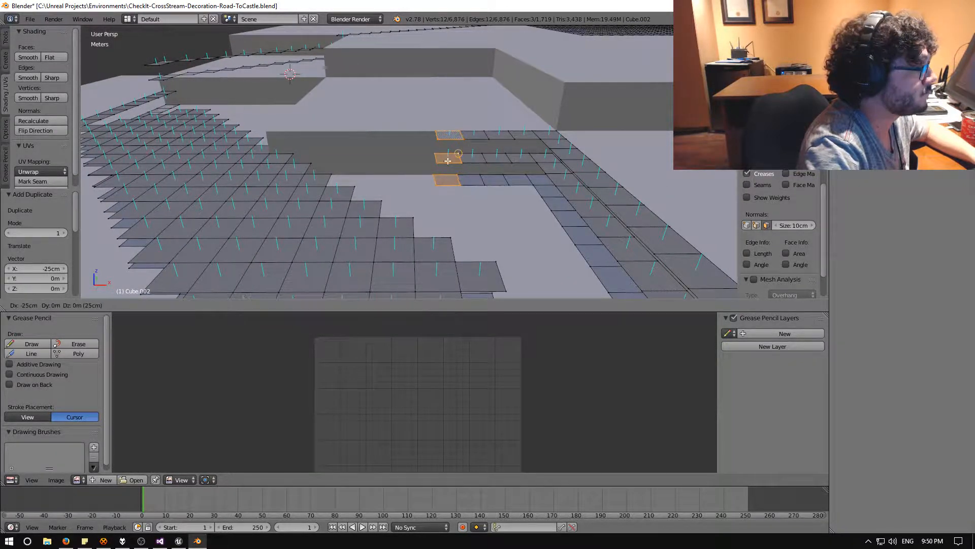
pyautogui.click(458, 156)
pyautogui.hotkey('shift', 'd')
pyautogui.click(434, 154)
pyautogui.hotkey('shift', 'd')
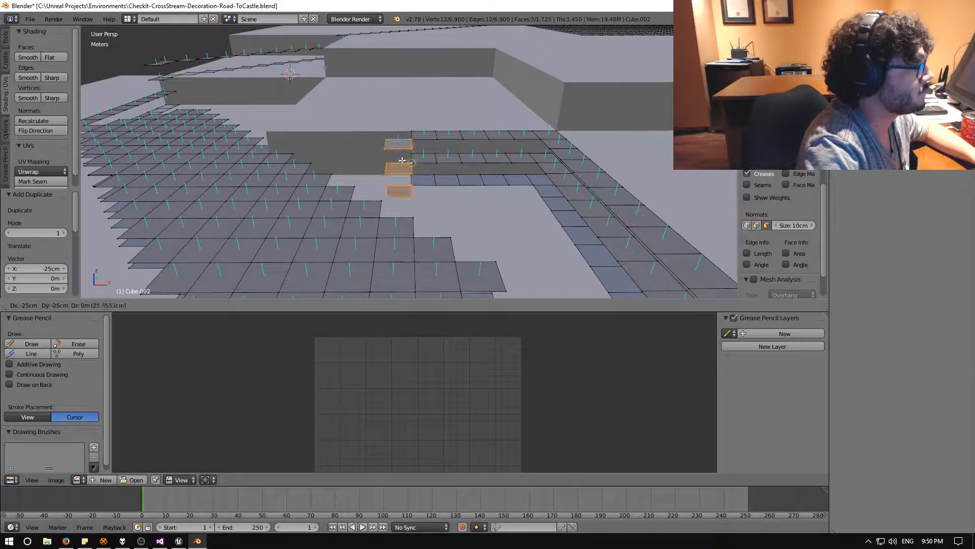
pyautogui.click(410, 153)
# Step: Finish the stacked rows up to the wall's outer corner with four more copies, each offset -25 cm along X
pyautogui.hotkey('shift', 'd')
pyautogui.click(388, 155)
pyautogui.hotkey('shift', 'd')
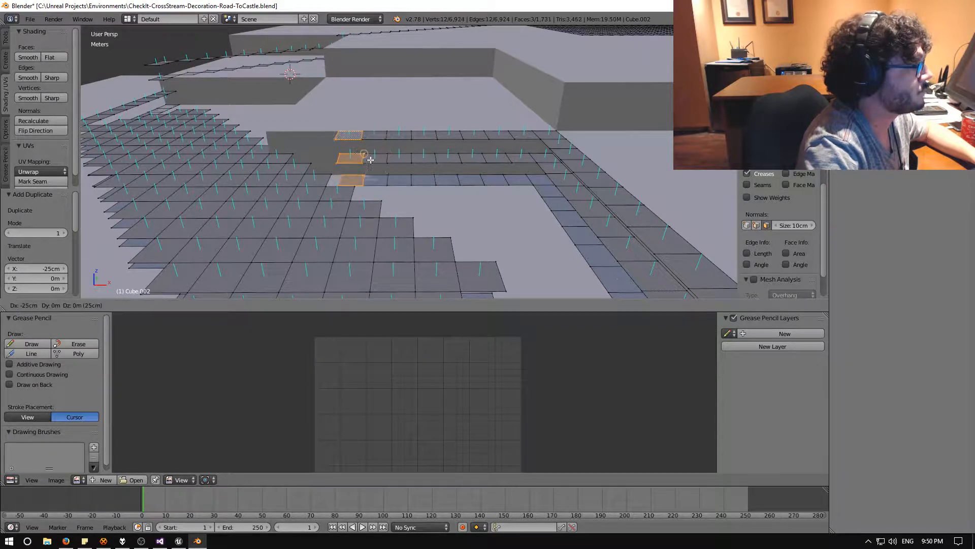
pyautogui.click(365, 154)
pyautogui.hotkey('shift', 'd')
pyautogui.click(340, 155)
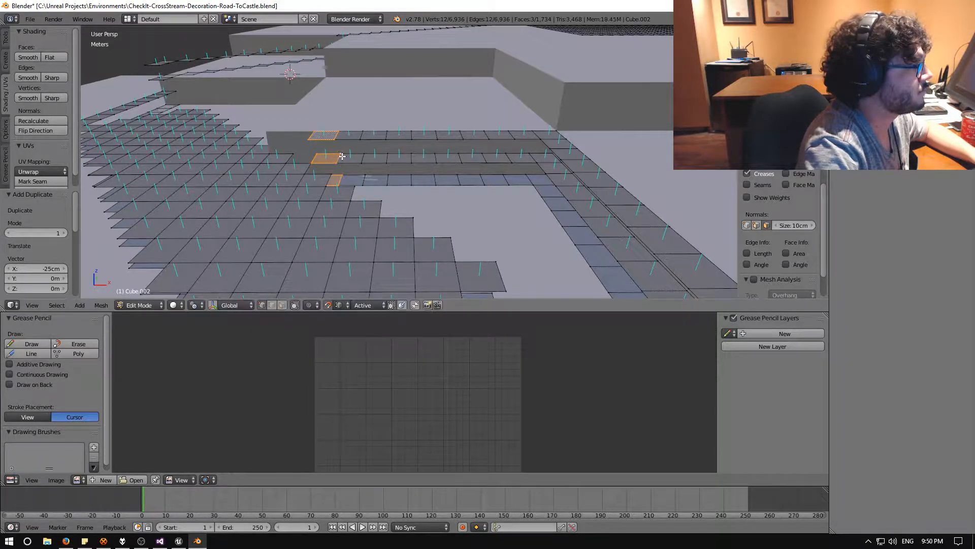
pyautogui.hotkey('shift', 'd')
pyautogui.click(316, 154)
pyautogui.moveTo(279, 172); pyautogui.dragTo(315, 176, button='middle')
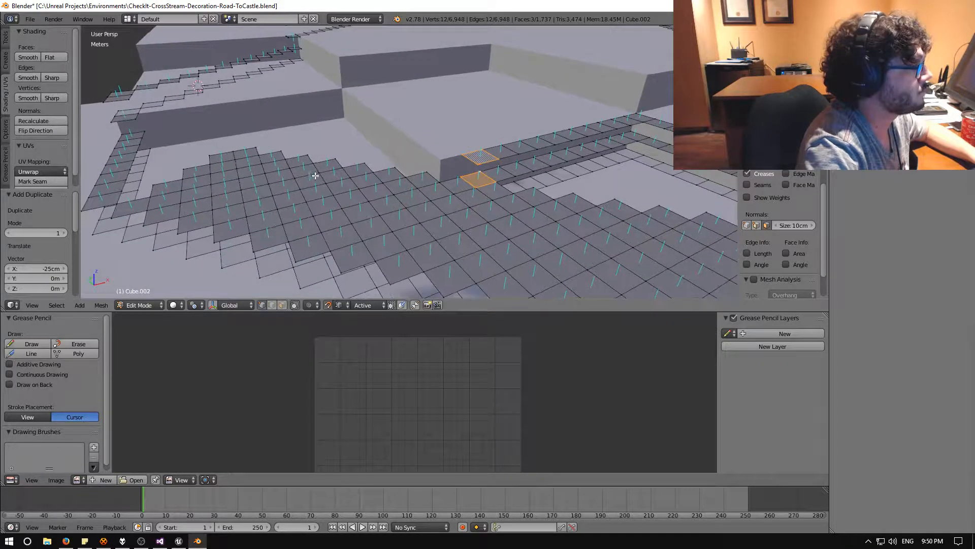
pyautogui.moveTo(449, 174); pyautogui.dragTo(529, 185, button='middle')
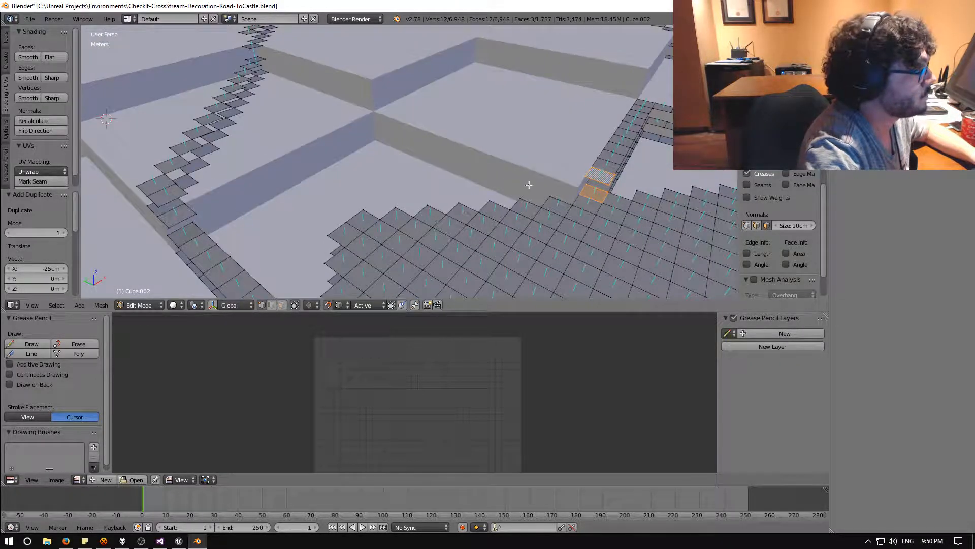
pyautogui.scroll(8, 567, 192)
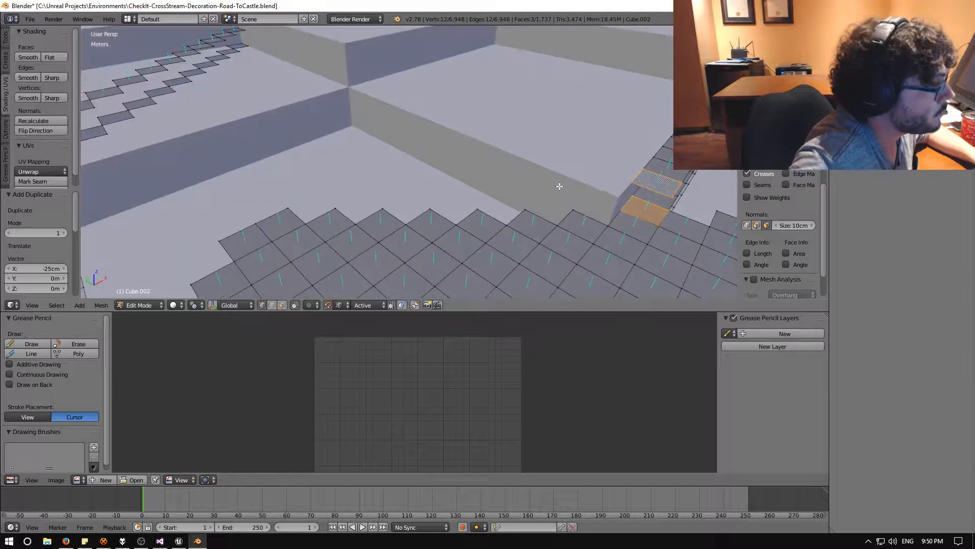
# Step: Add the missing third stacked end tile to the selection and duplicate the set -50 cm along X and 50 cm along Y around the outer corner
pyautogui.keyDown('shift'); pyautogui.rightClick(597, 187); pyautogui.keyUp('shift')
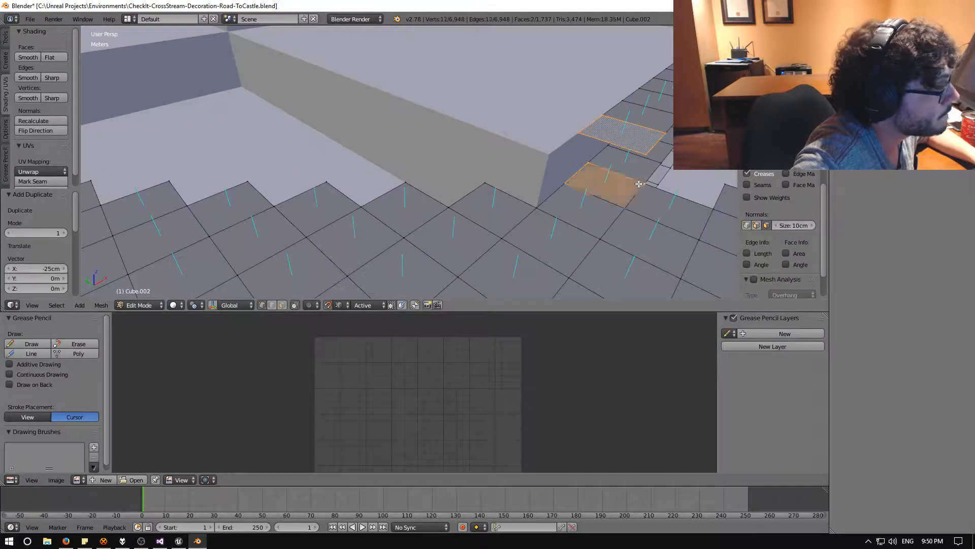
pyautogui.scroll(-3, 533, 185)
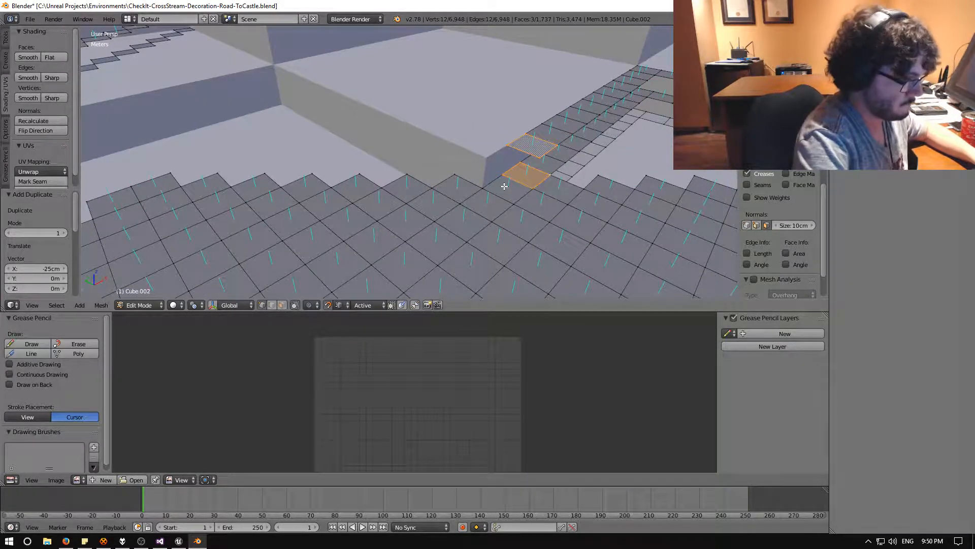
pyautogui.hotkey('shift', 'd')
pyautogui.click(455, 174)
# Step: Start the stacked rows along the next step wall with four copies of the three tiles, each offset 25 cm along Y
pyautogui.hotkey('shift', 'd')
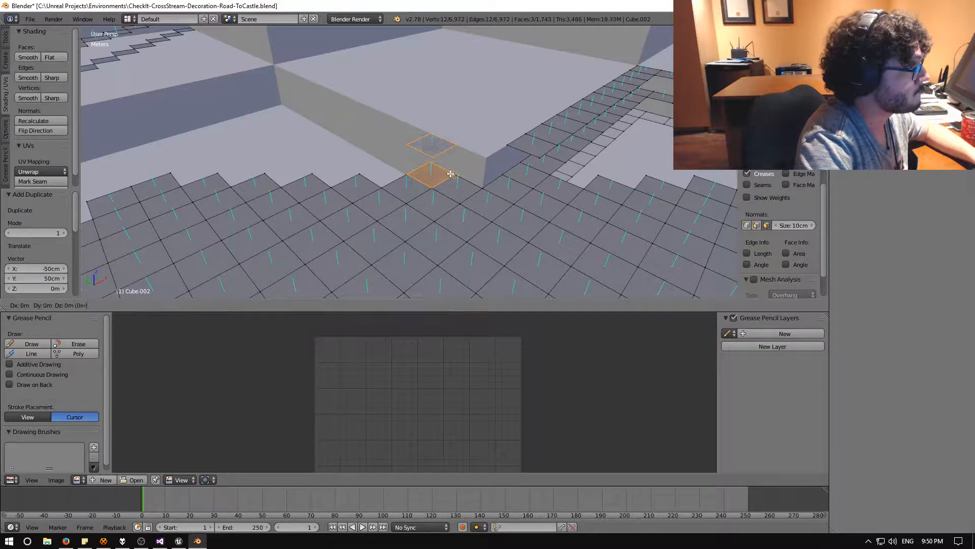
pyautogui.click(425, 163)
pyautogui.hotkey('shift', 'd')
pyautogui.click(404, 151)
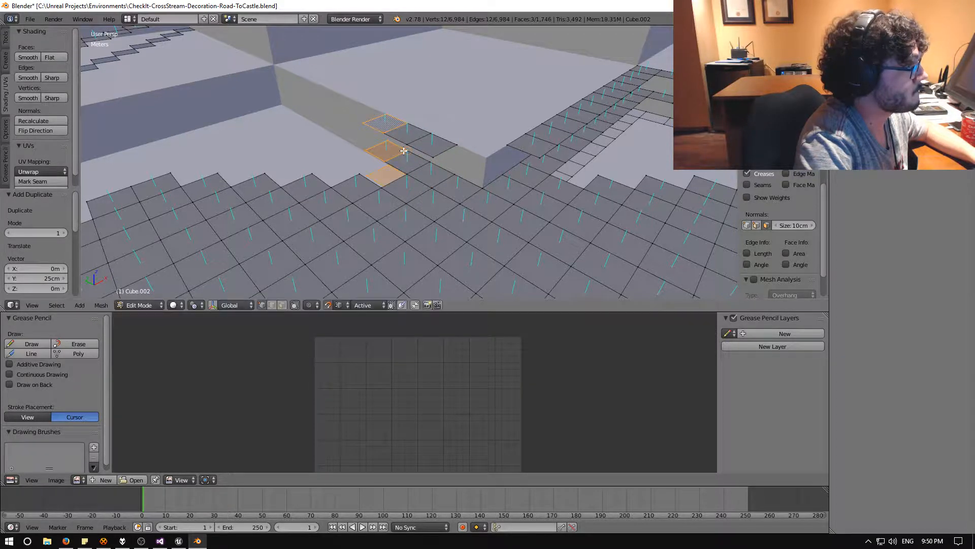
pyautogui.hotkey('shift', 'd')
pyautogui.click(384, 141)
pyautogui.hotkey('shift', 'd')
pyautogui.click(366, 131)
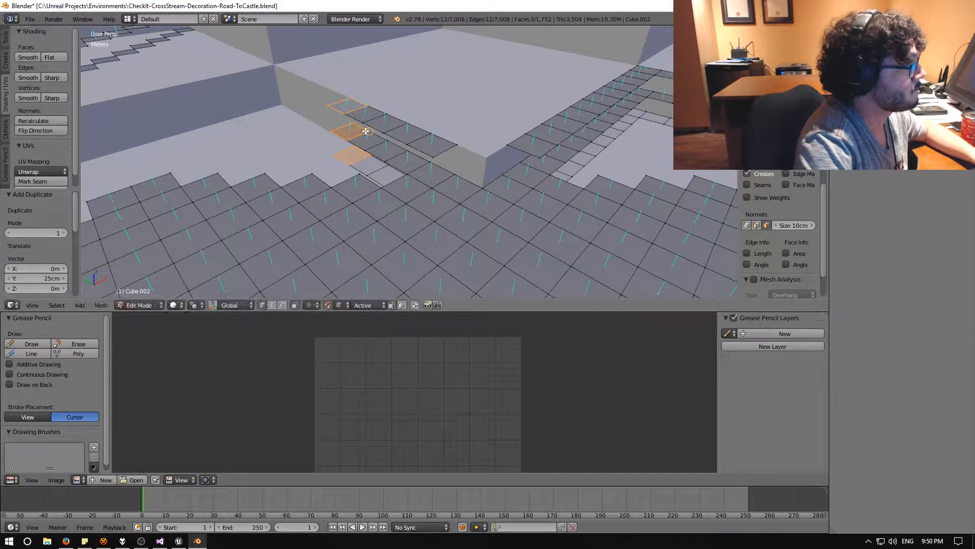
# Step: Lengthen the stacked rows toward the inner corner with three more copies at 25 cm along Y
pyautogui.hotkey('shift', 'd')
pyautogui.click(349, 123)
pyautogui.hotkey('shift', 'd')
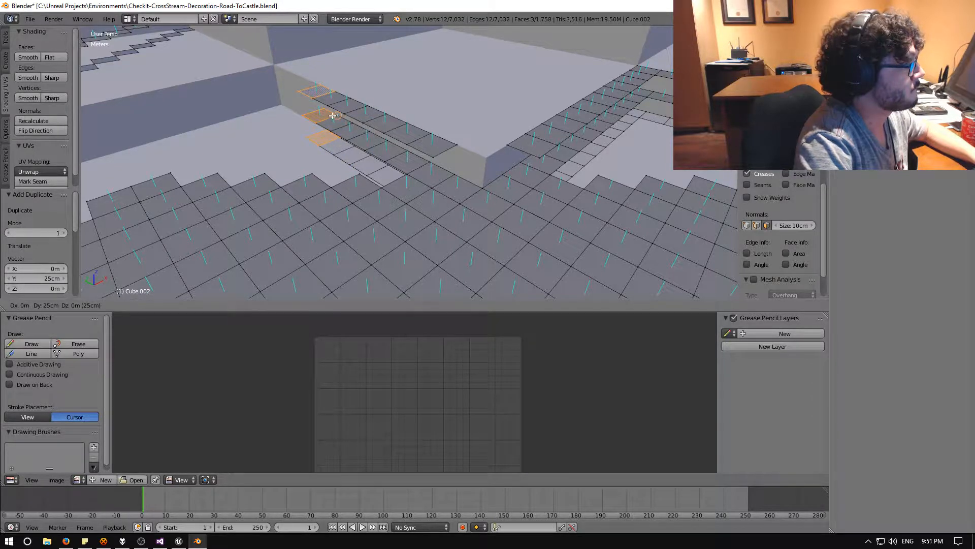
pyautogui.click(333, 115)
pyautogui.hotkey('shift', 'd')
pyautogui.click(319, 109)
# Step: Complete the stacked rows up to the inner corner with three further copies, each offset 25 cm along Y
pyautogui.scroll(-2, 305, 116)
pyautogui.scroll(3, 304, 116)
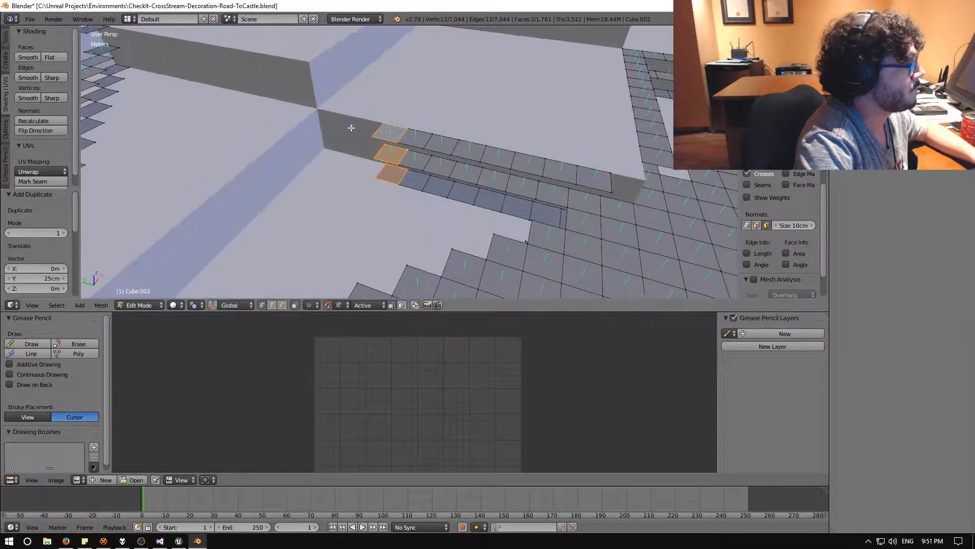
pyautogui.hotkey('shift', 'd')
pyautogui.click(382, 144)
pyautogui.hotkey('shift', 'd')
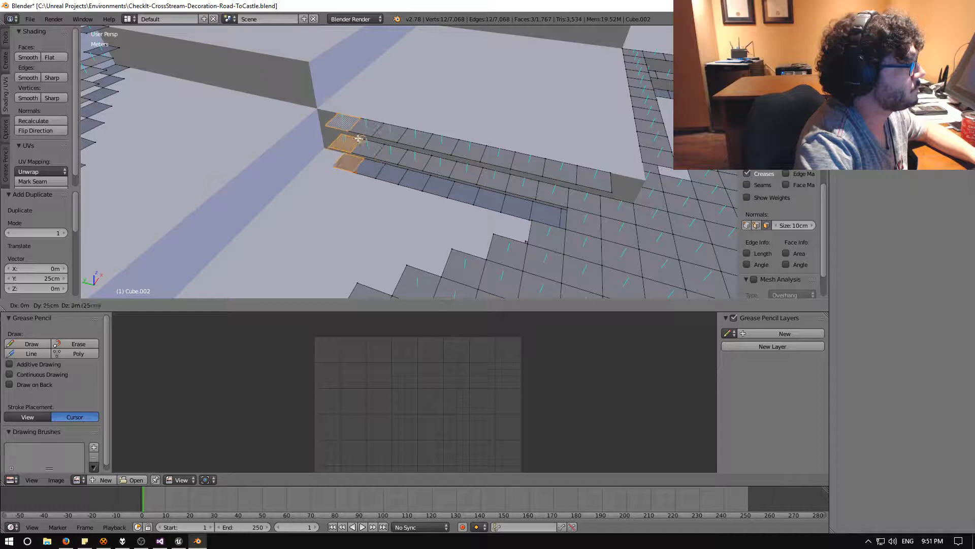
pyautogui.click(358, 140)
pyautogui.hotkey('shift', 'd')
pyautogui.click(342, 134)
# Step: Turn the stacked rows at the inner corner by duplicating the three tiles three times at -25 cm along X
pyautogui.moveTo(342, 134); pyautogui.dragTo(413, 139, button='middle')
pyautogui.hotkey('shift', 'd')
pyautogui.click(328, 163)
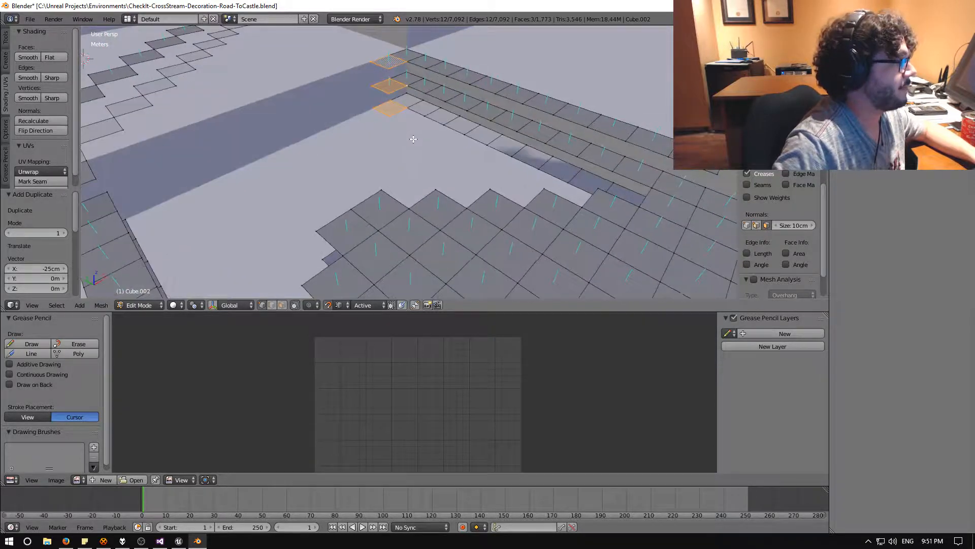
pyautogui.hotkey('shift', 'd')
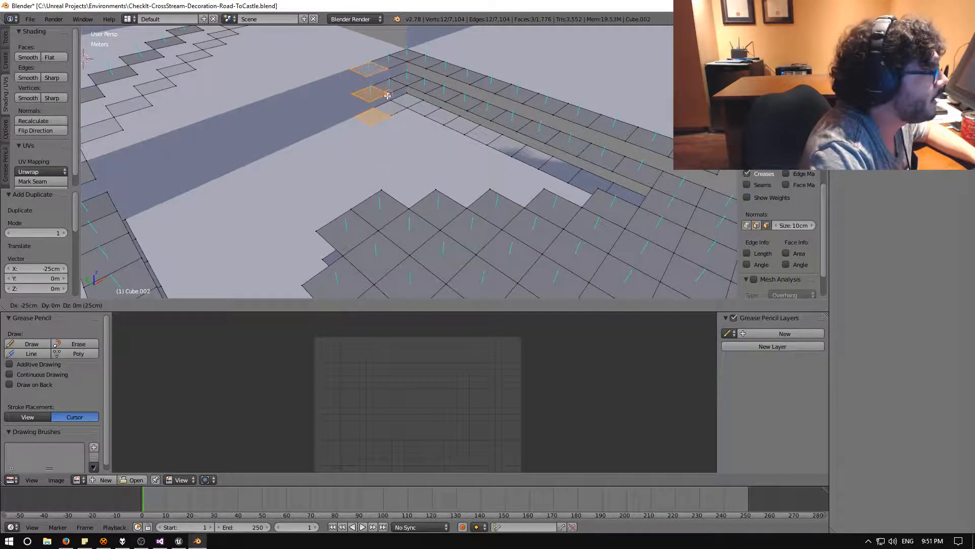
pyautogui.click(388, 95)
pyautogui.hotkey('shift', 'd')
pyautogui.click(368, 104)
# Step: Extend the stacked rows along this step wall with five more copies at -25 cm along X
pyautogui.hotkey('shift', 'd')
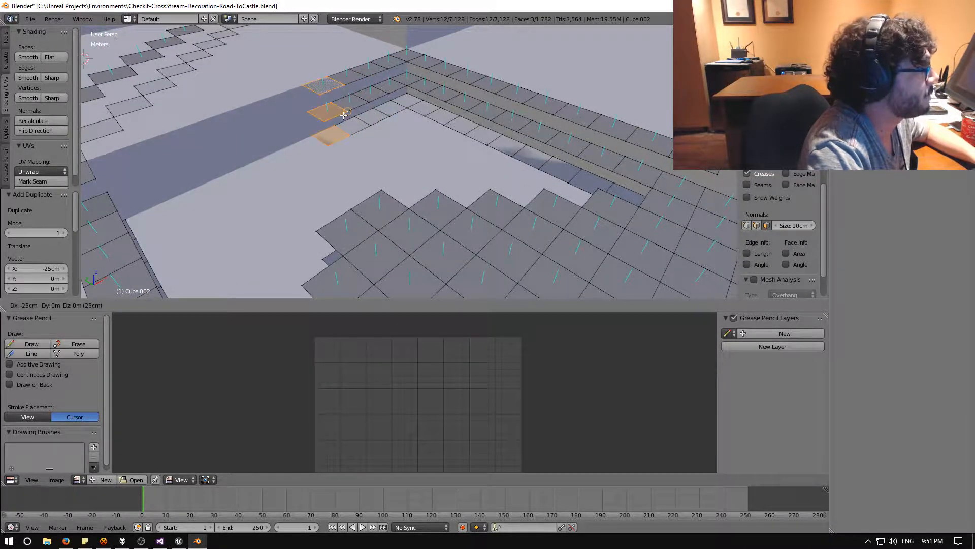
pyautogui.click(345, 112)
pyautogui.hotkey('shift', 'd')
pyautogui.click(322, 123)
pyautogui.hotkey('shift', 'd')
pyautogui.click(295, 133)
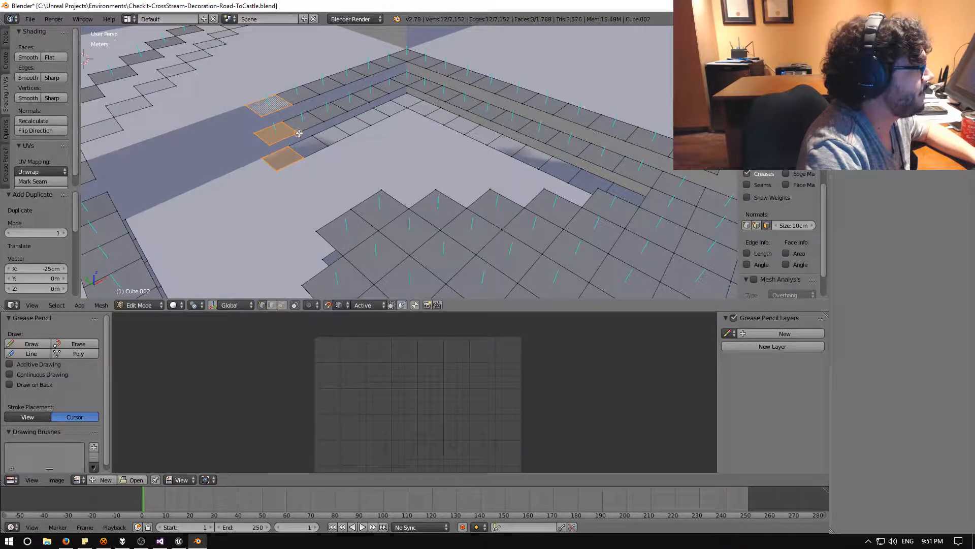
pyautogui.hotkey('shift', 'd')
pyautogui.click(267, 142)
pyautogui.hotkey('shift', 'd')
pyautogui.click(218, 173)
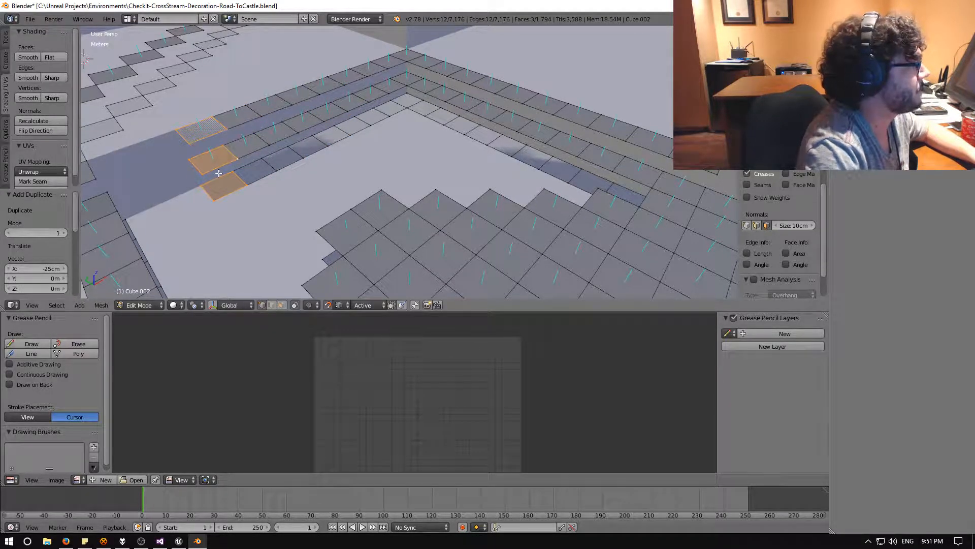
# Step: Close the gap to the side border by duplicating the three stacked tiles twice more at -25 cm along X
pyautogui.moveTo(280, 160); pyautogui.dragTo(329, 141, button='middle')
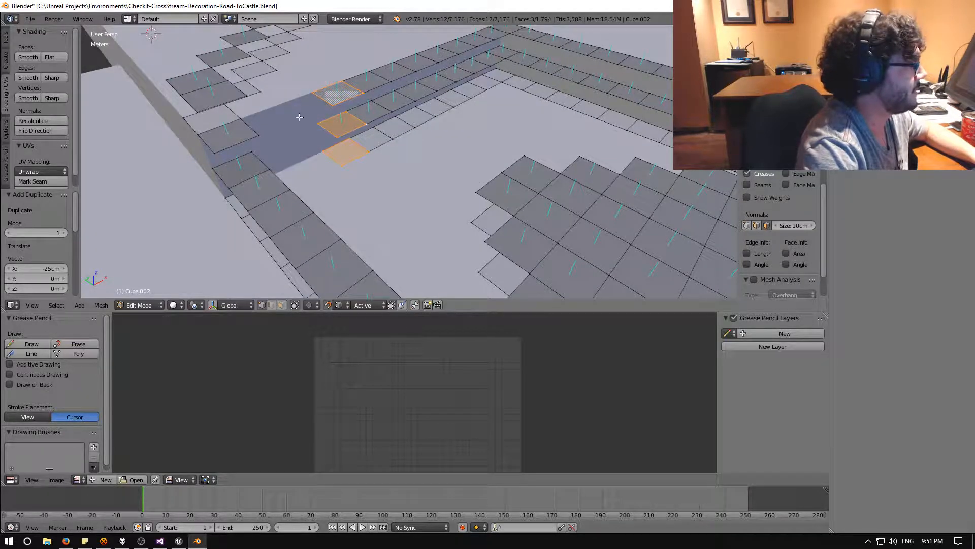
pyautogui.hotkey('shift', 'd')
pyautogui.click(335, 138)
pyautogui.hotkey('shift', 'd')
pyautogui.click(301, 152)
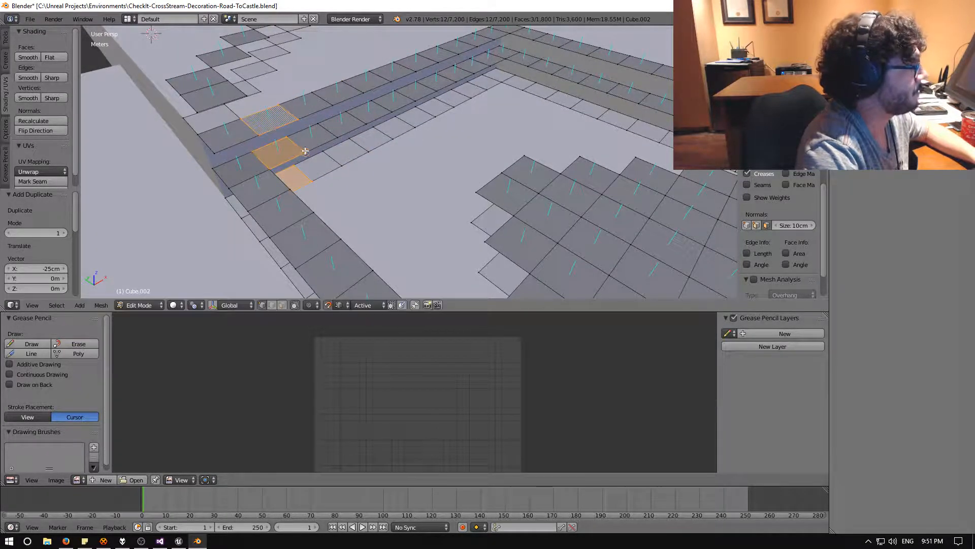
# Step: Select the last top-row tile near the outer corner by face and duplicate it -25 cm along Y
pyautogui.moveTo(337, 150); pyautogui.dragTo(473, 112, button='middle')
pyautogui.scroll(-3, 441, 117)
pyautogui.scroll(3, 482, 113)
pyautogui.scroll(5, 485, 117)
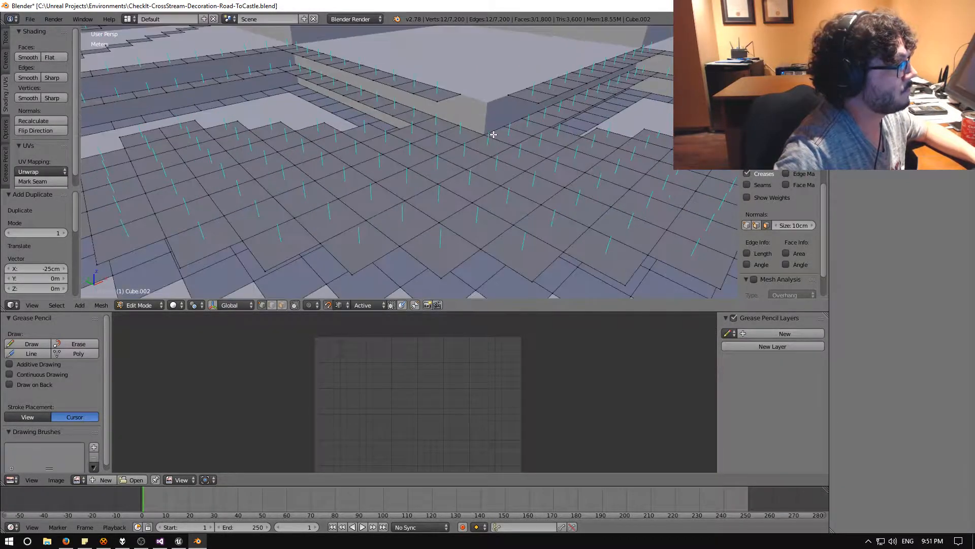
pyautogui.rightClick(426, 131)
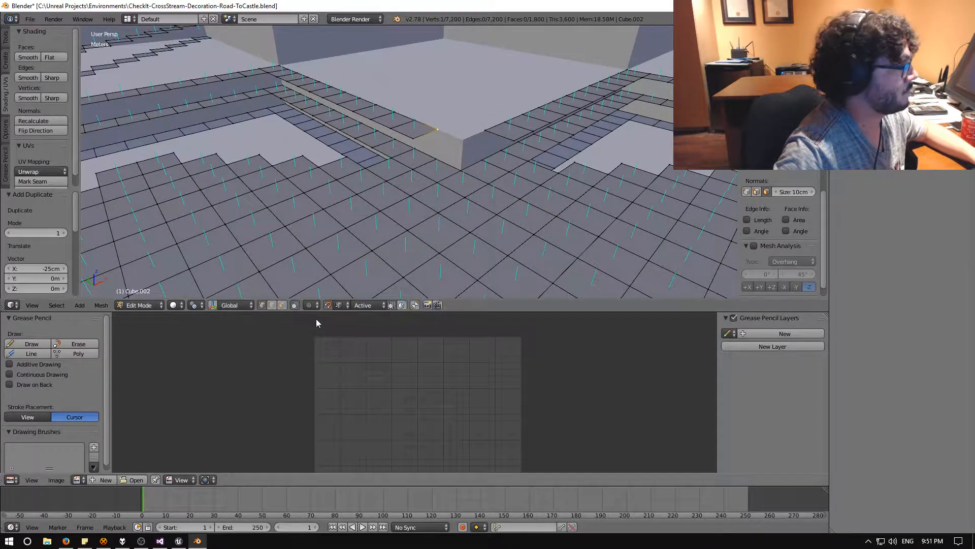
pyautogui.click(282, 306)
pyautogui.rightClick(421, 125)
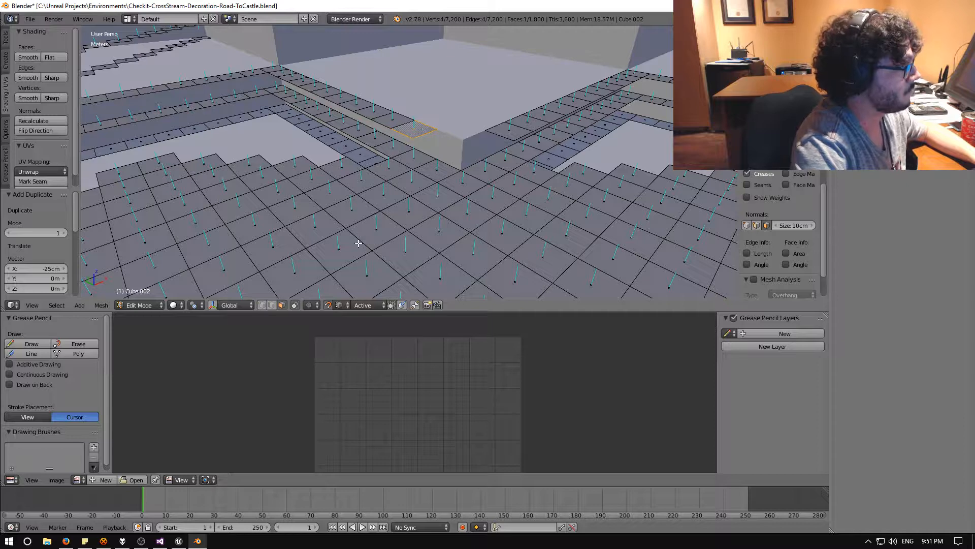
pyautogui.click(267, 305)
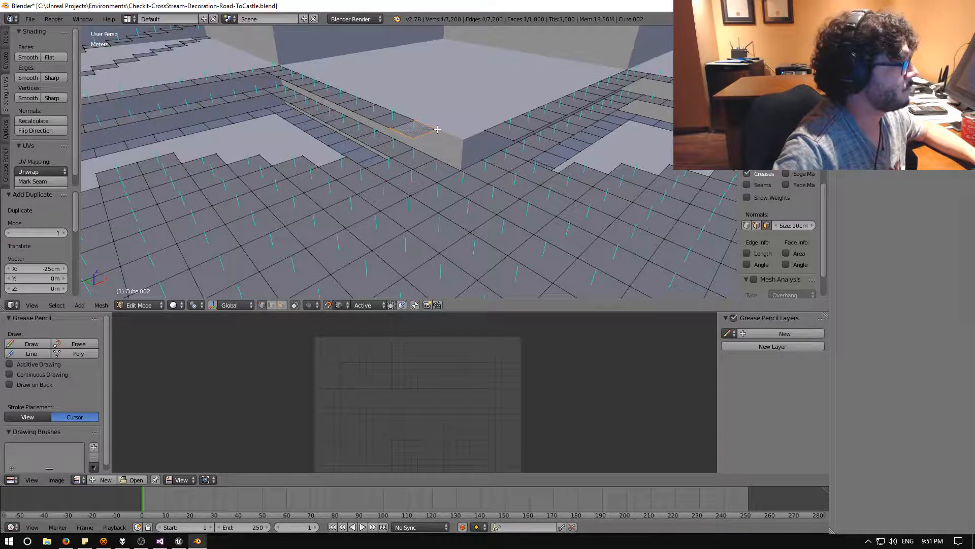
pyautogui.hotkey('shift', 'd')
pyautogui.click(457, 140)
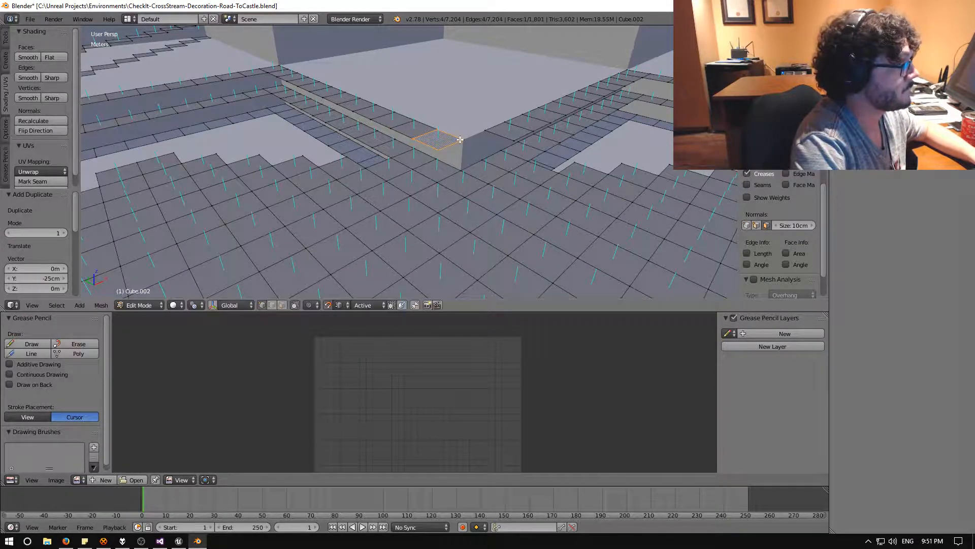
# Step: Fill the outer corner of the top row with a copy offset 25 cm X and -25 cm Y, and another at -25 cm X
pyautogui.hotkey('shift', 'd')
pyautogui.click(511, 139)
pyautogui.hotkey('shift', 'd')
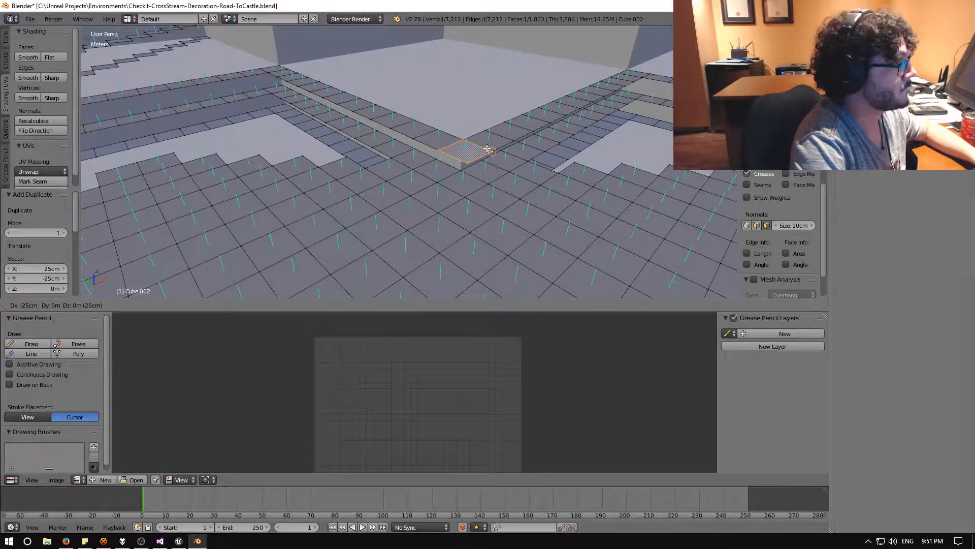
pyautogui.click(488, 147)
# Step: Duplicate the corner tile straight up by setting the offset to 0 along X and Y and 25 cm along Z
pyautogui.moveTo(424, 161); pyautogui.dragTo(447, 152, button='middle')
pyautogui.scroll(-5, 447, 152)
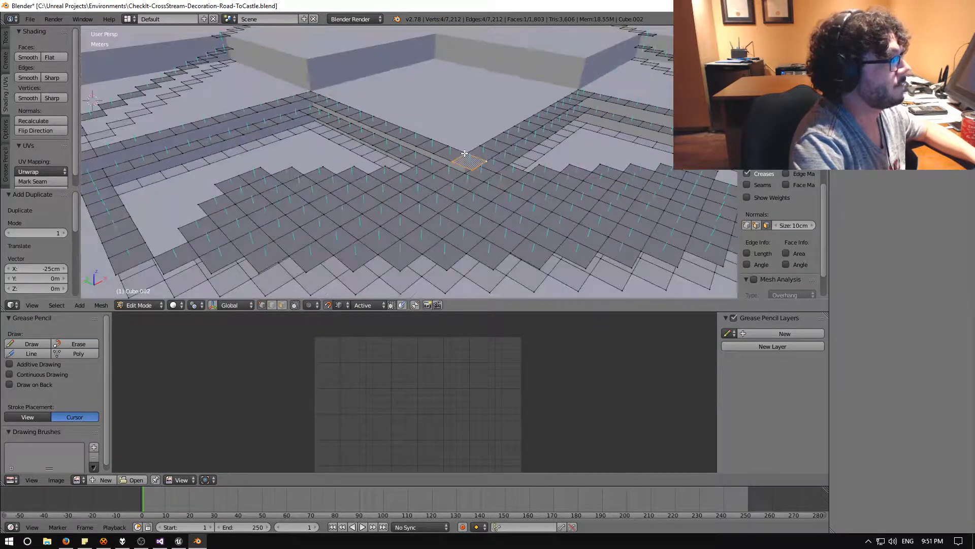
pyautogui.hotkey('shift', 'd')
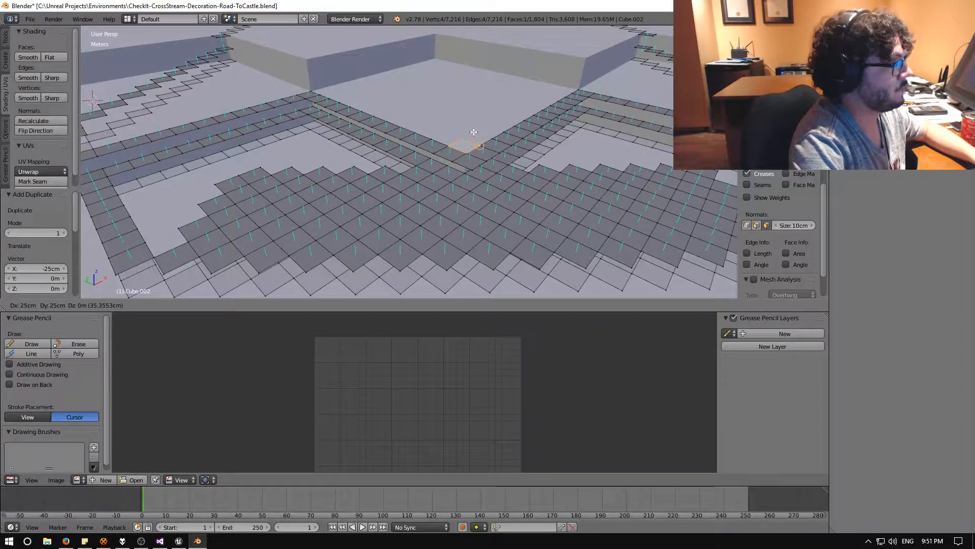
pyautogui.click(470, 130)
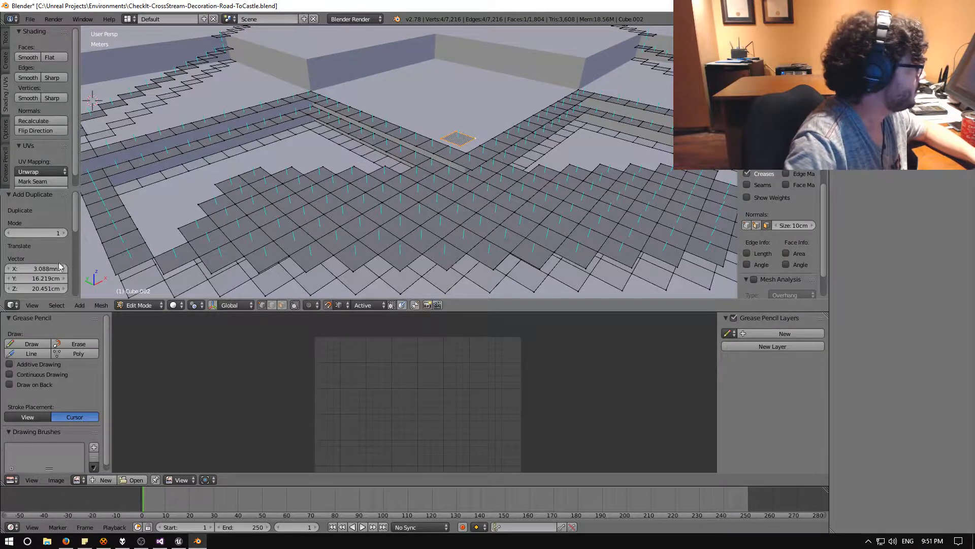
pyautogui.press('BackSpace')
pyautogui.press('BackSpace')
pyautogui.click(47, 289)
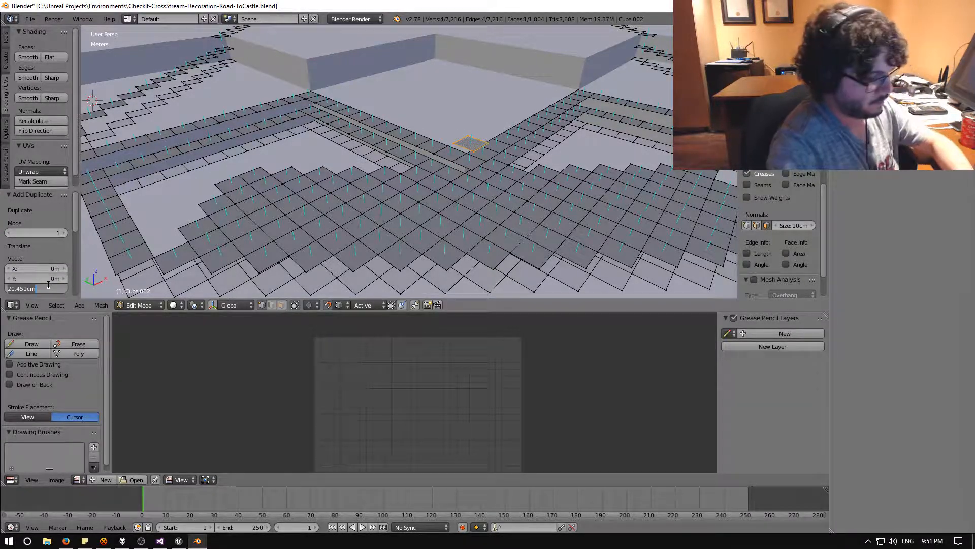
pyautogui.write('50cm')
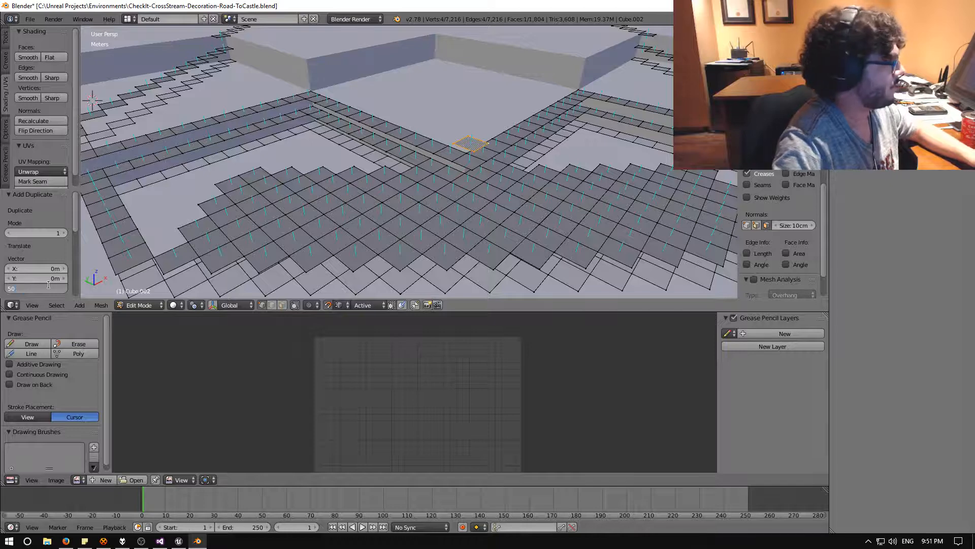
pyautogui.press('BackSpace')
pyautogui.press('BackSpace')
pyautogui.press('BackSpace')
pyautogui.press('BackSpace')
pyautogui.write('25cm')
pyautogui.press('Return')
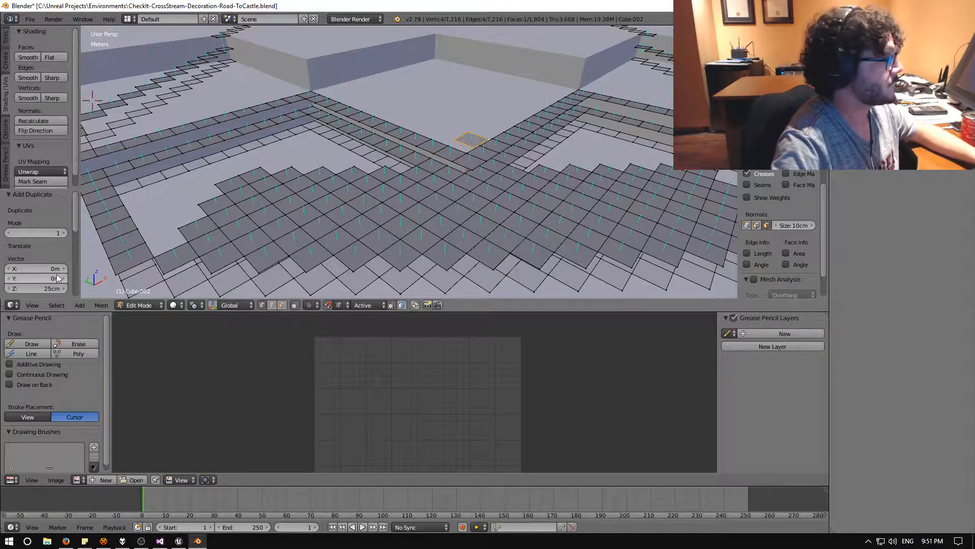
# Step: Start a raised row along the platform edge by duplicating the elevated corner tile three times at 25 cm along Y
pyautogui.moveTo(395, 201); pyautogui.dragTo(434, 172, button='middle')
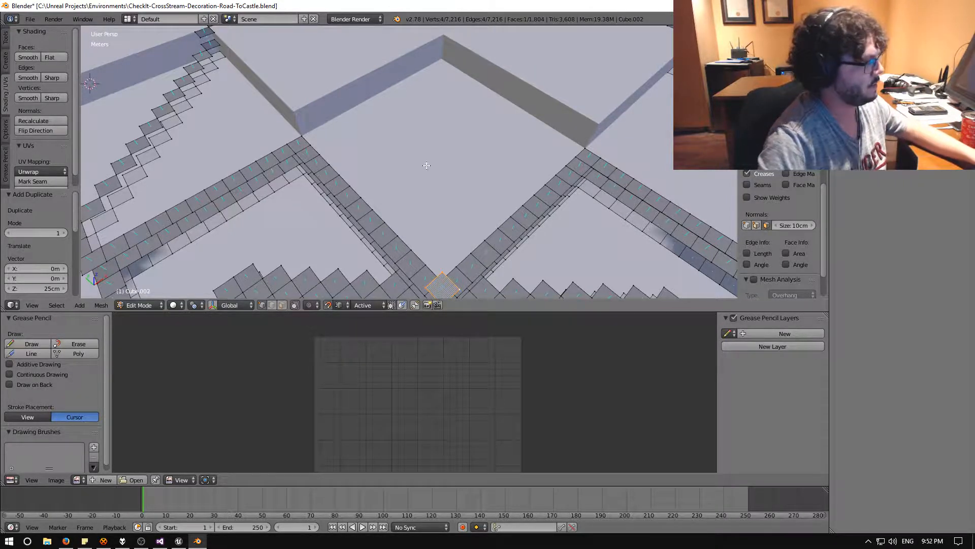
pyautogui.moveTo(419, 204); pyautogui.dragTo(458, 206, button='middle')
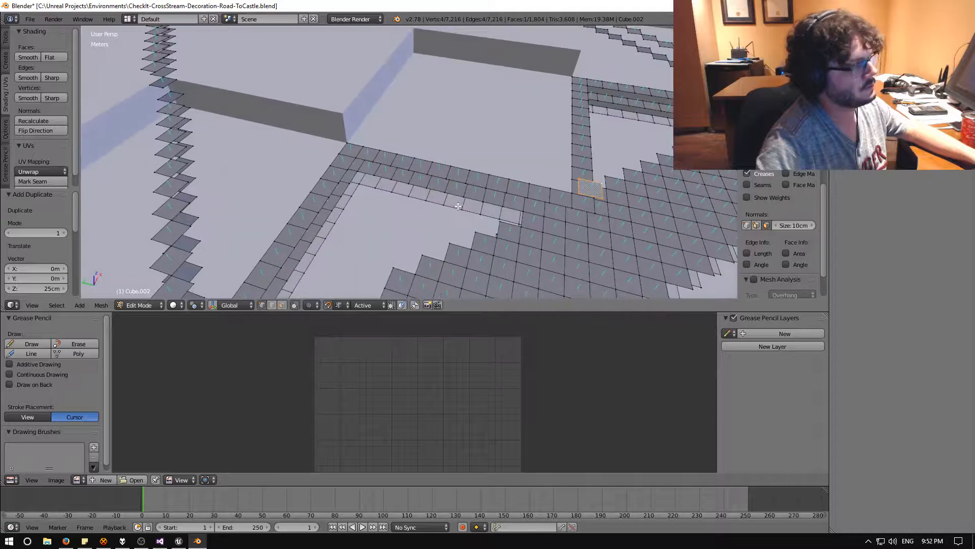
pyautogui.press('KP_Decimal')
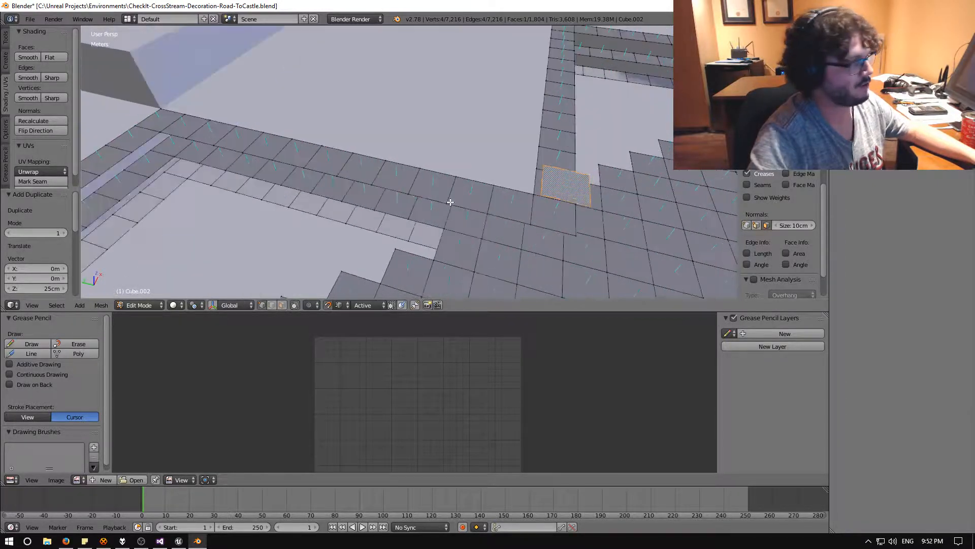
pyautogui.scroll(-7, 442, 200)
pyautogui.moveTo(413, 205); pyautogui.dragTo(439, 213, button='middle')
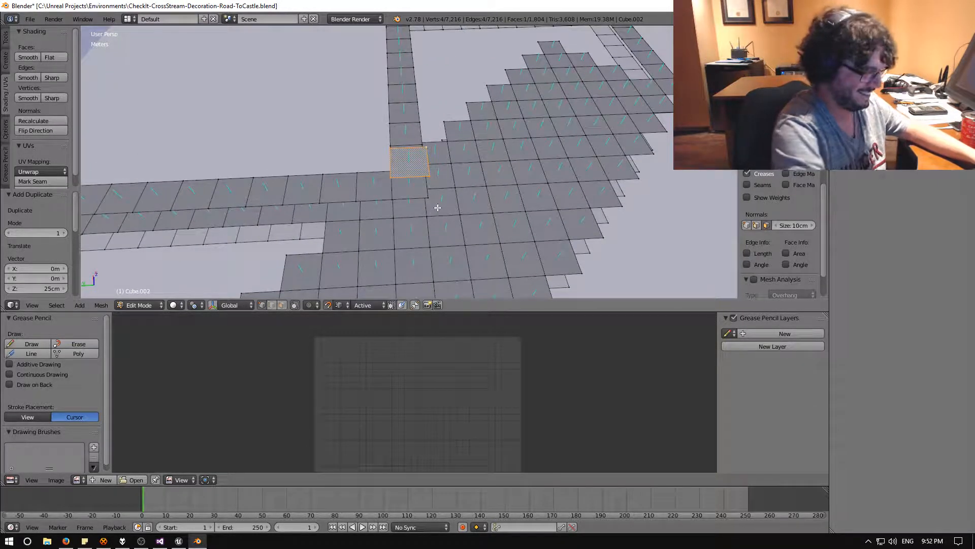
pyautogui.hotkey('shift', 'd')
pyautogui.click(385, 149)
pyautogui.moveTo(361, 166); pyautogui.dragTo(341, 138, button='middle')
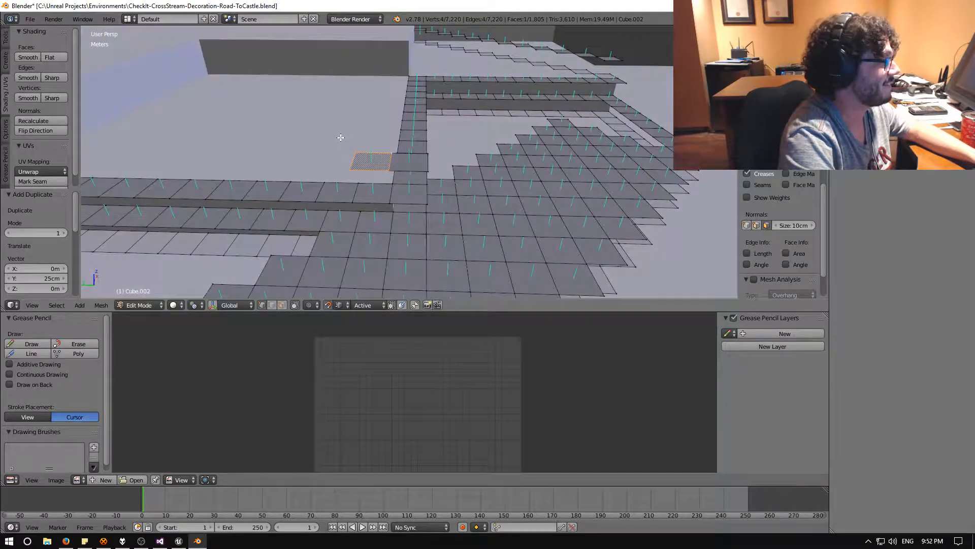
pyautogui.hotkey('shift', 'd')
pyautogui.click(331, 153)
pyautogui.click(313, 152)
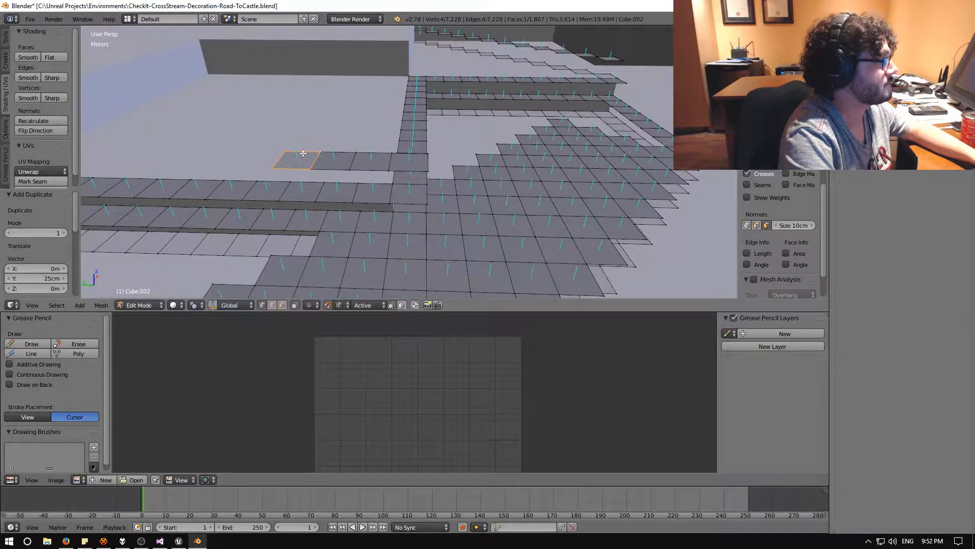
# Step: Extend the raised row along the platform edge to the wall corner with nine tile copies at 25 cm along Y
pyautogui.hotkey('shift', 'd')
pyautogui.click(282, 150)
pyautogui.hotkey('shift', 'd')
pyautogui.click(244, 151)
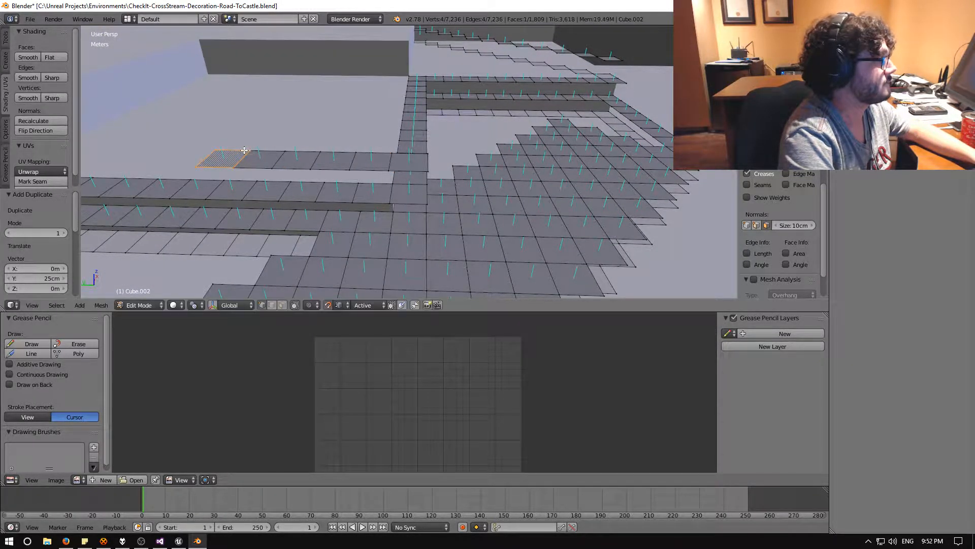
pyautogui.moveTo(175, 143); pyautogui.dragTo(432, 184, button='middle')
pyautogui.hotkey('shift', 'd')
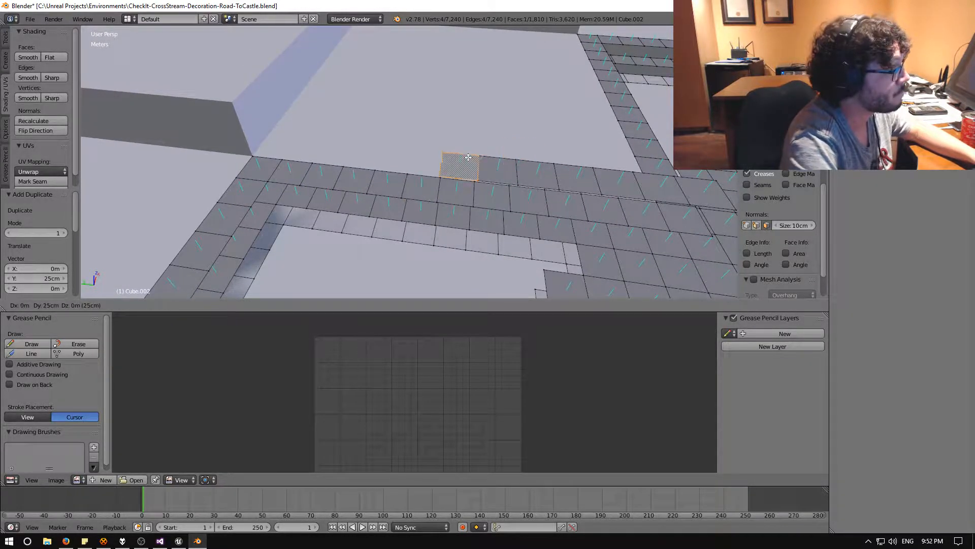
pyautogui.click(432, 170)
pyautogui.hotkey('shift', 'd')
pyautogui.click(444, 149)
pyautogui.hotkey('shift', 'd')
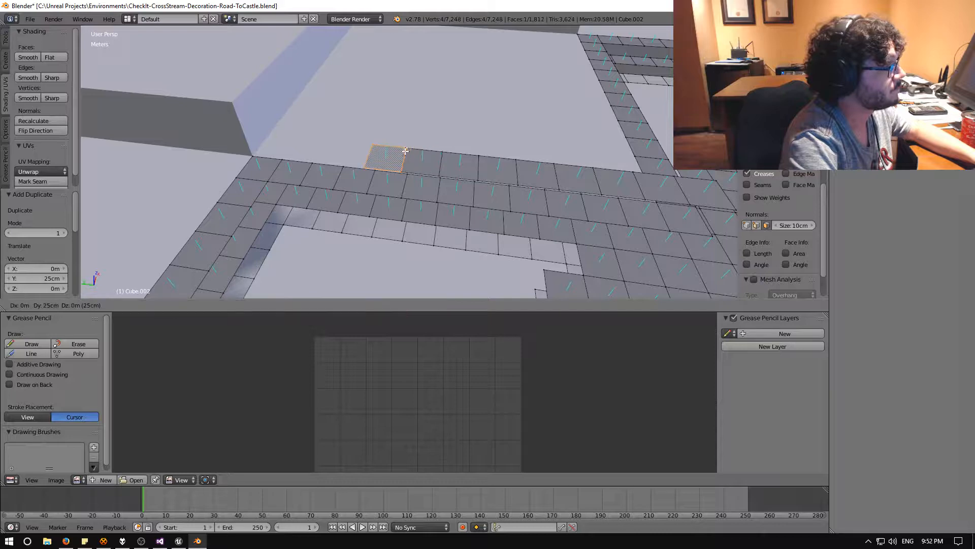
pyautogui.click(408, 148)
pyautogui.hotkey('shift', 'd')
pyautogui.click(373, 145)
pyautogui.hotkey('shift', 'd')
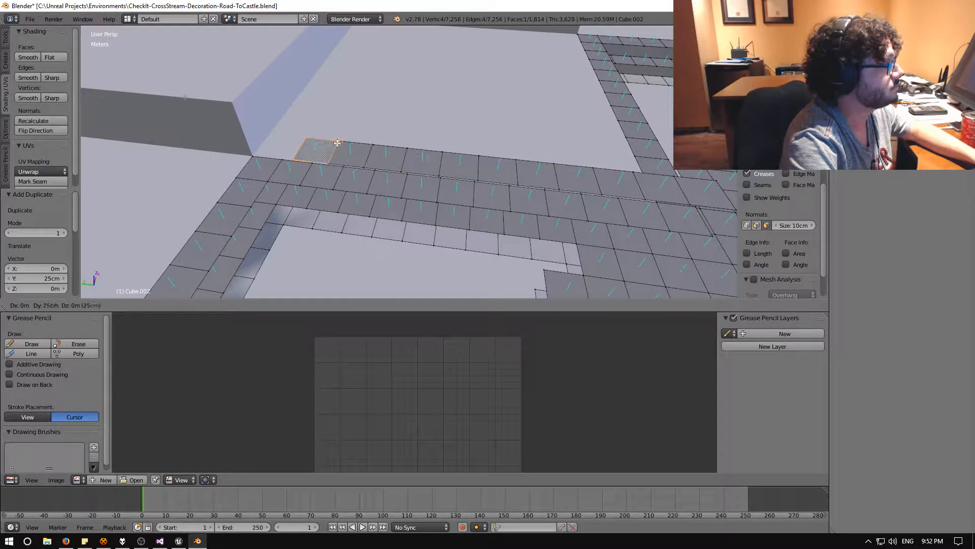
pyautogui.click(338, 144)
pyautogui.hotkey('shift', 'd')
pyautogui.click(303, 142)
pyautogui.moveTo(304, 142); pyautogui.dragTo(248, 179, button='middle')
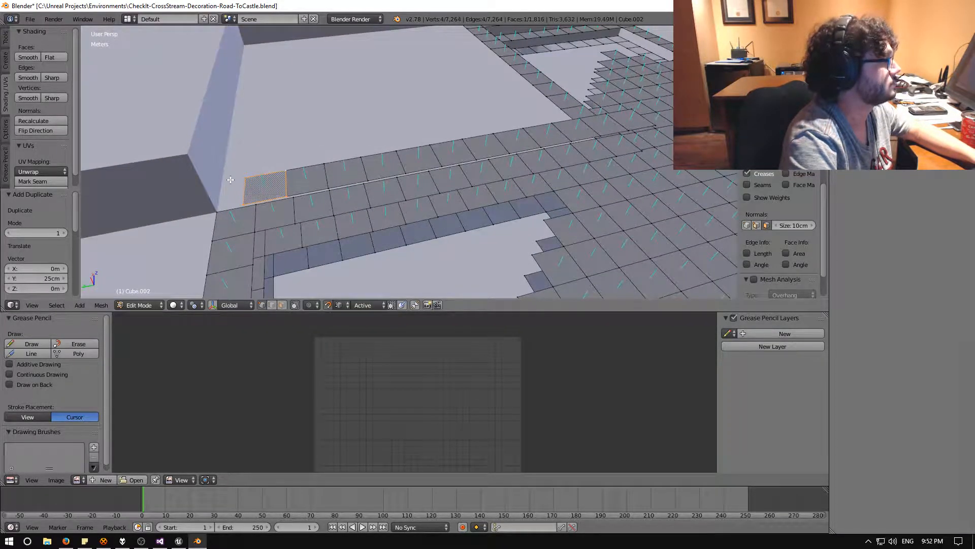
pyautogui.hotkey('shift', 'd')
pyautogui.click(235, 179)
# Step: Turn the raised row at the wall corner and duplicate its tile ten times at -25 cm along X toward the diagonal tile strip
pyautogui.hotkey('shift', 'd')
pyautogui.click(239, 209)
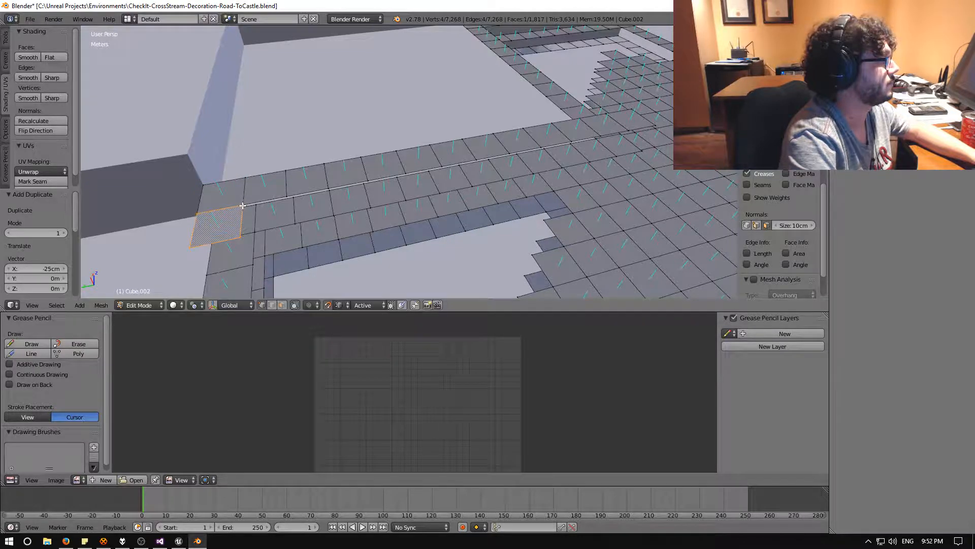
pyautogui.moveTo(267, 232); pyautogui.dragTo(318, 132, button='middle')
pyautogui.hotkey('shift', 'd')
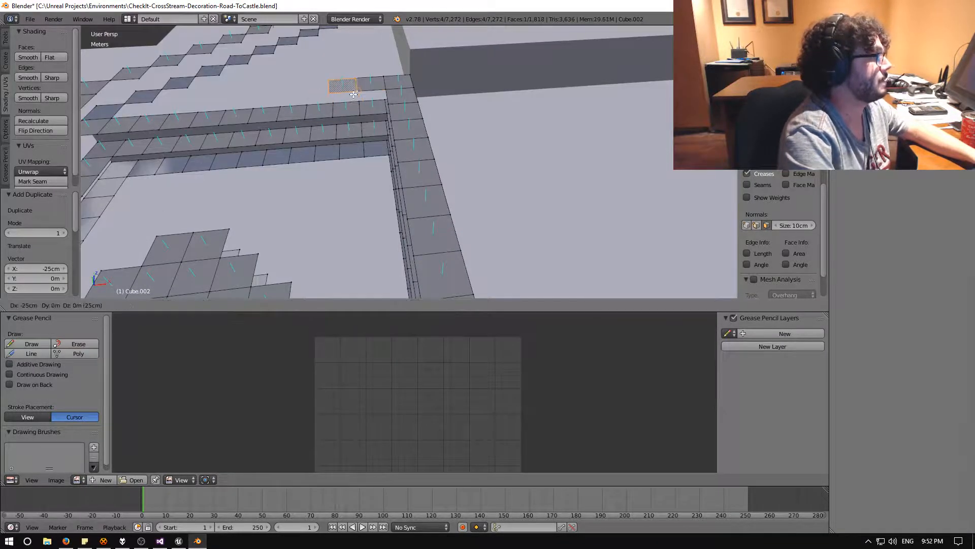
pyautogui.click(346, 93)
pyautogui.hotkey('shift', 'd')
pyautogui.click(317, 94)
pyautogui.hotkey('shift', 'd')
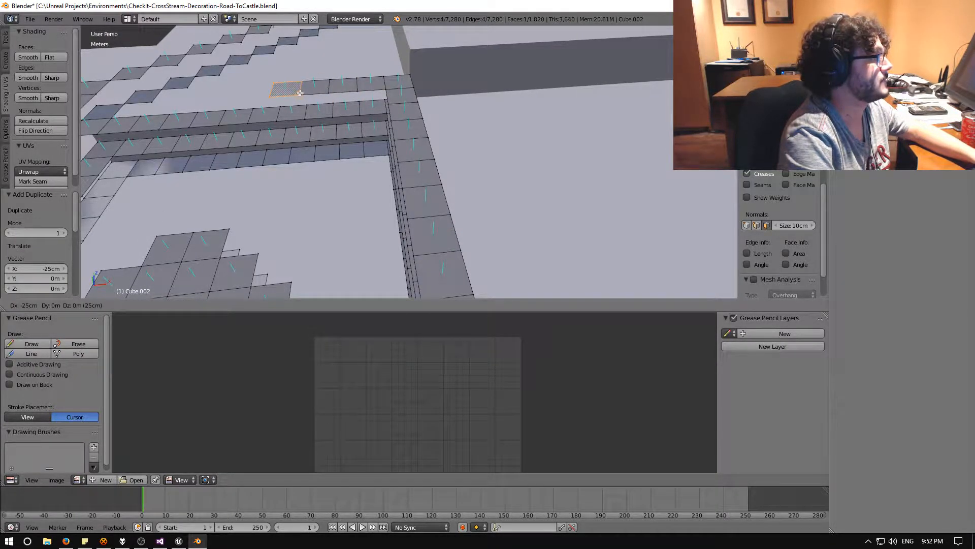
pyautogui.click(289, 94)
pyautogui.hotkey('shift', 'd')
pyautogui.click(268, 96)
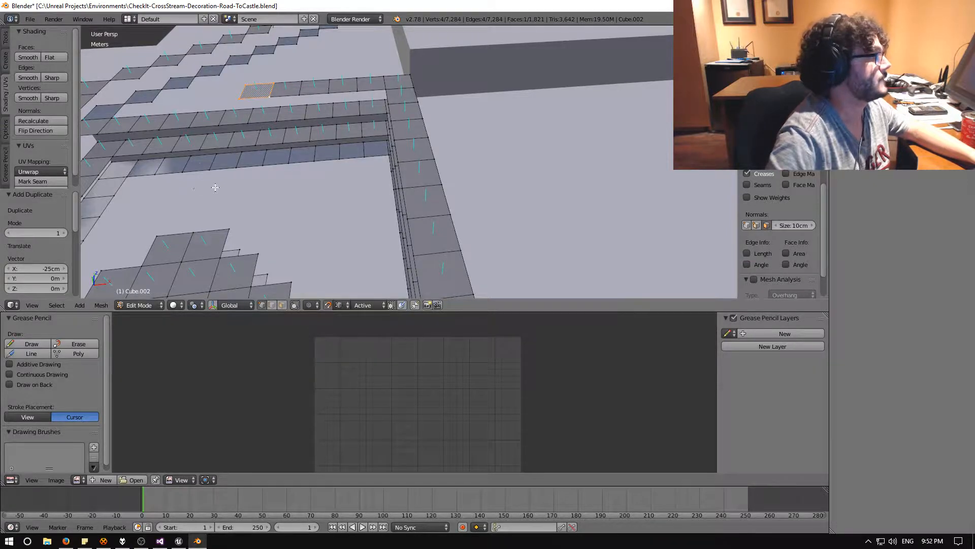
pyautogui.keyDown('shift'); pyautogui.moveTo(215, 188); pyautogui.dragTo(459, 187, button='middle'); pyautogui.keyUp('shift')
pyautogui.hotkey('shift', 'd')
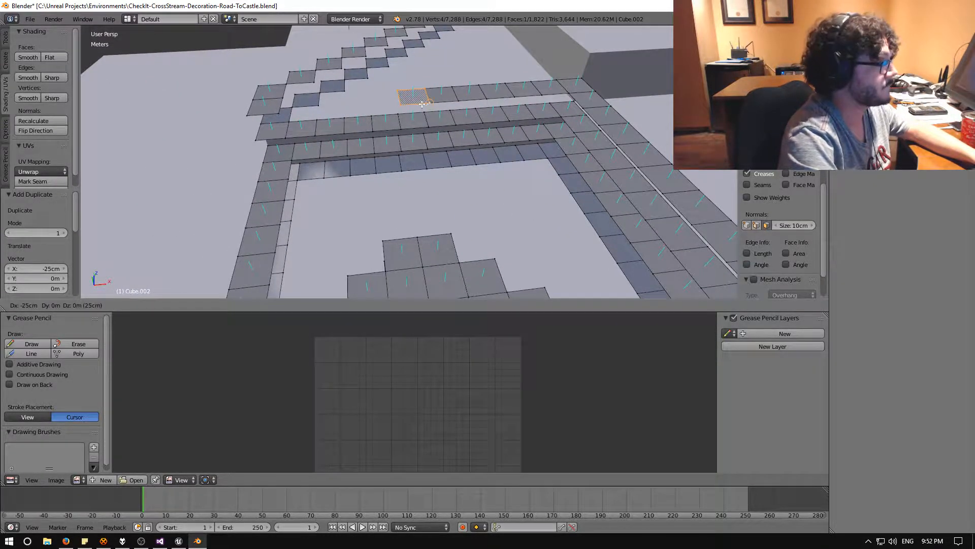
pyautogui.click(410, 105)
pyautogui.hotkey('shift', 'd')
pyautogui.click(384, 104)
pyautogui.hotkey('shift', 'd')
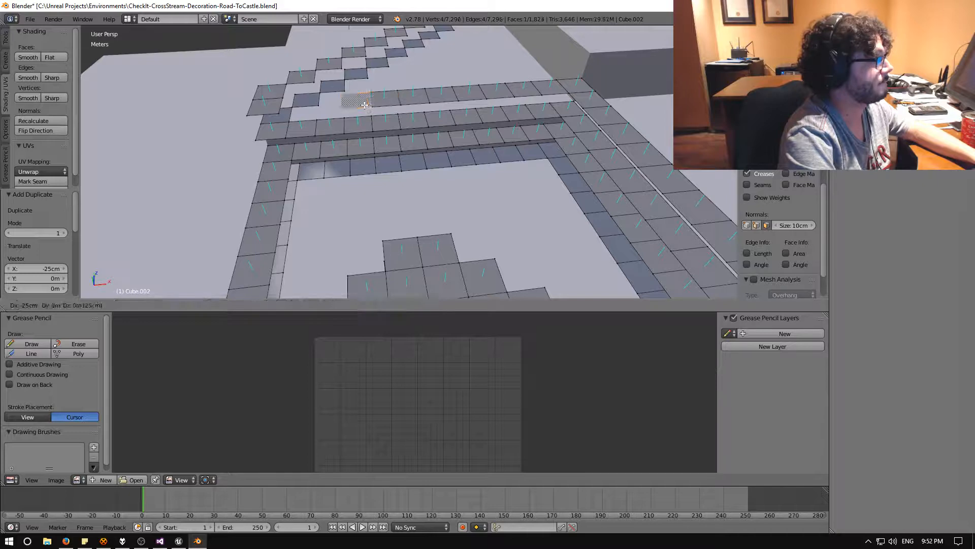
pyautogui.click(362, 107)
pyautogui.hotkey('shift', 'd')
pyautogui.click(338, 109)
pyautogui.hotkey('shift', 'd')
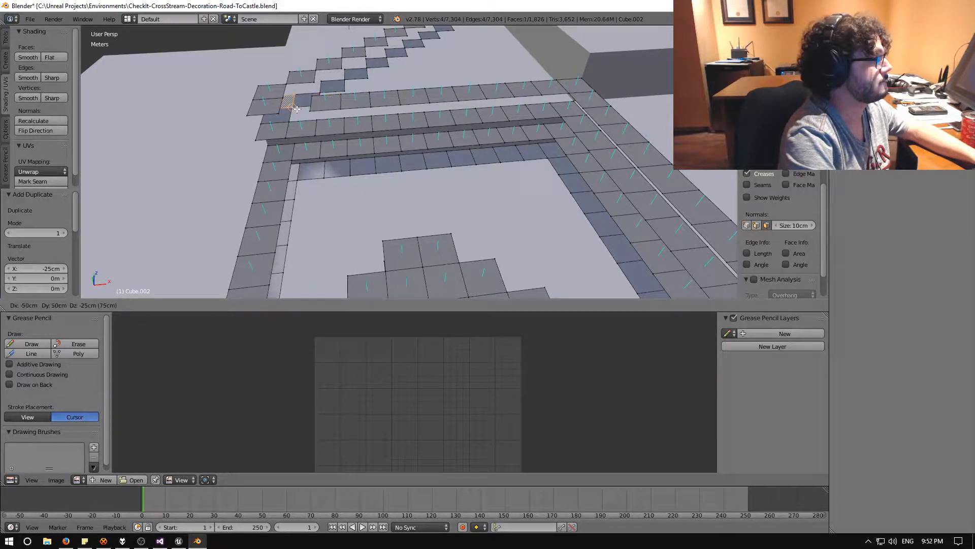
pyautogui.click(315, 109)
# Step: Select the raised tile at the platform's inner junction by face and duplicate it 25 cm along X
pyautogui.moveTo(315, 109); pyautogui.dragTo(396, 152, button='middle')
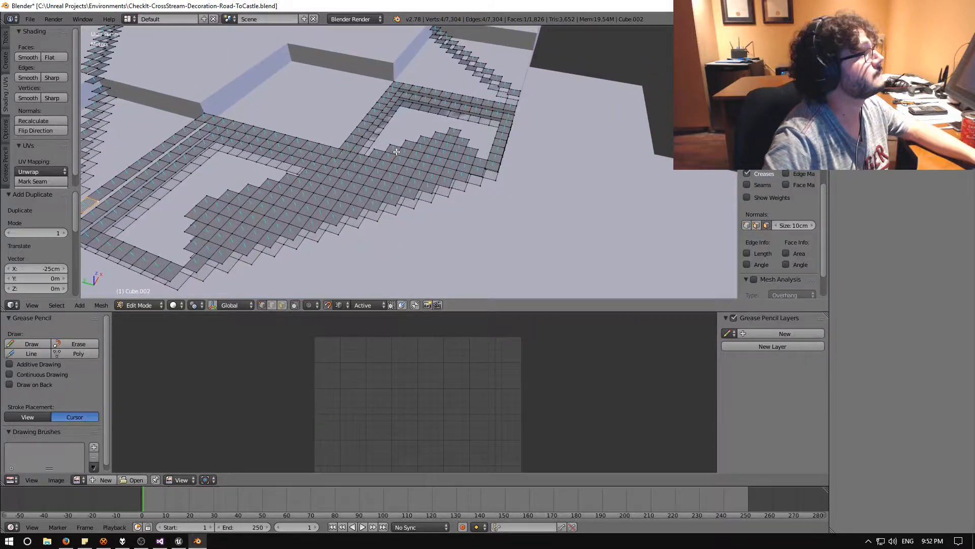
pyautogui.moveTo(325, 160); pyautogui.dragTo(403, 204, button='middle')
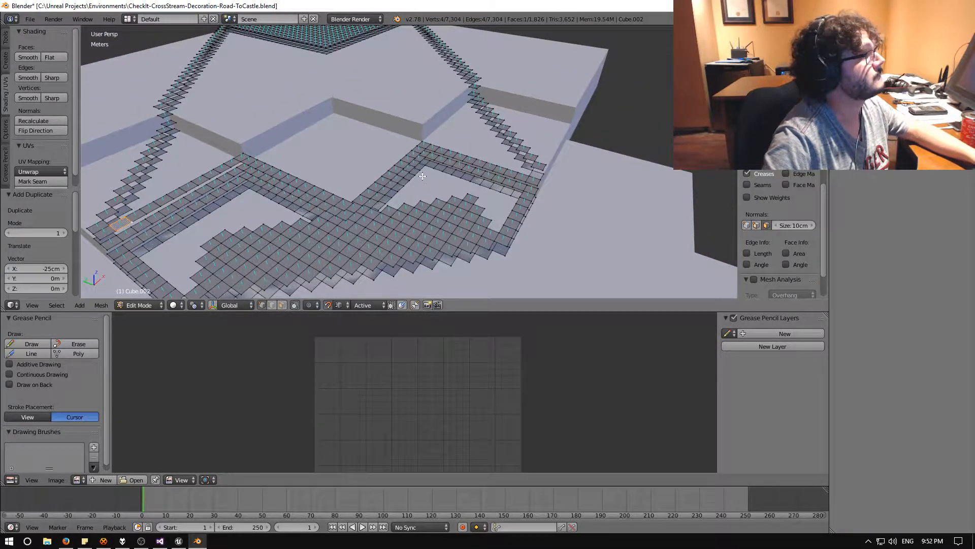
pyautogui.rightClick(480, 183)
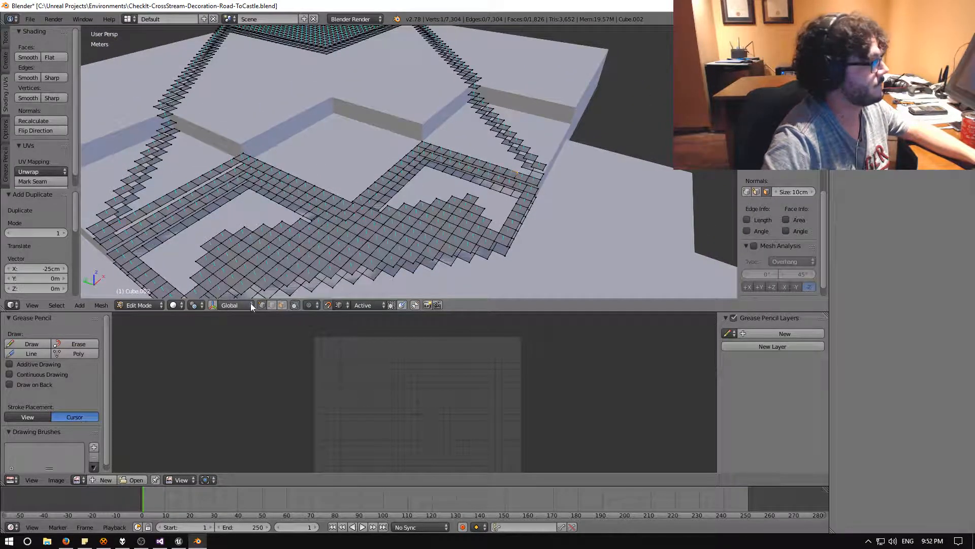
pyautogui.click(282, 305)
pyautogui.rightClick(510, 174)
pyautogui.press('KP_Decimal')
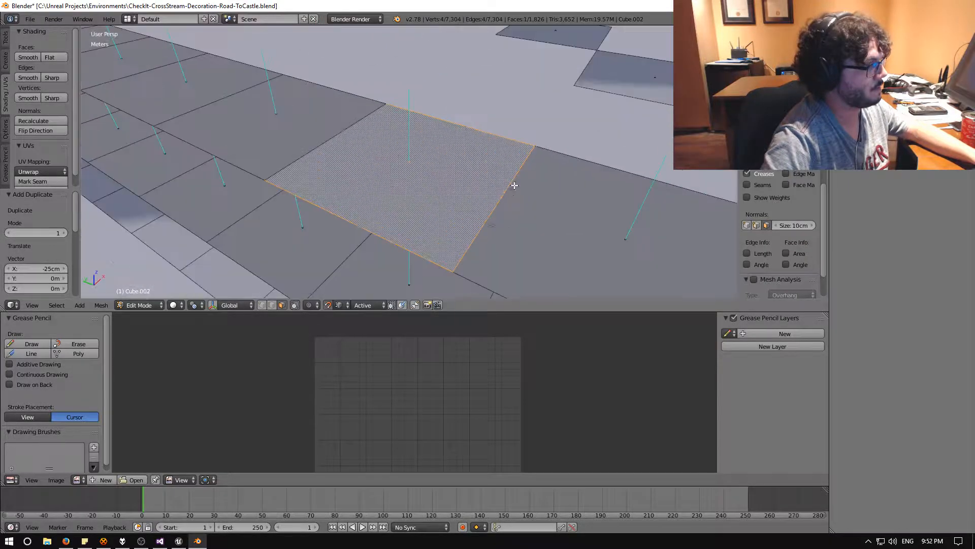
pyautogui.scroll(-12, 510, 186)
pyautogui.scroll(1, 470, 175)
pyautogui.keyDown('shift'); pyautogui.moveTo(332, 178); pyautogui.dragTo(447, 162, button='middle'); pyautogui.keyUp('shift')
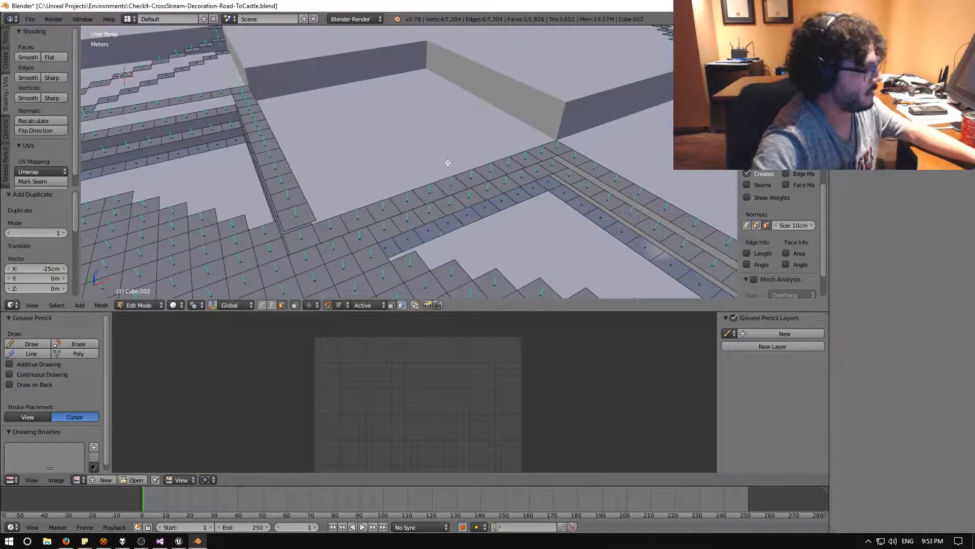
pyautogui.press('KP_Decimal')
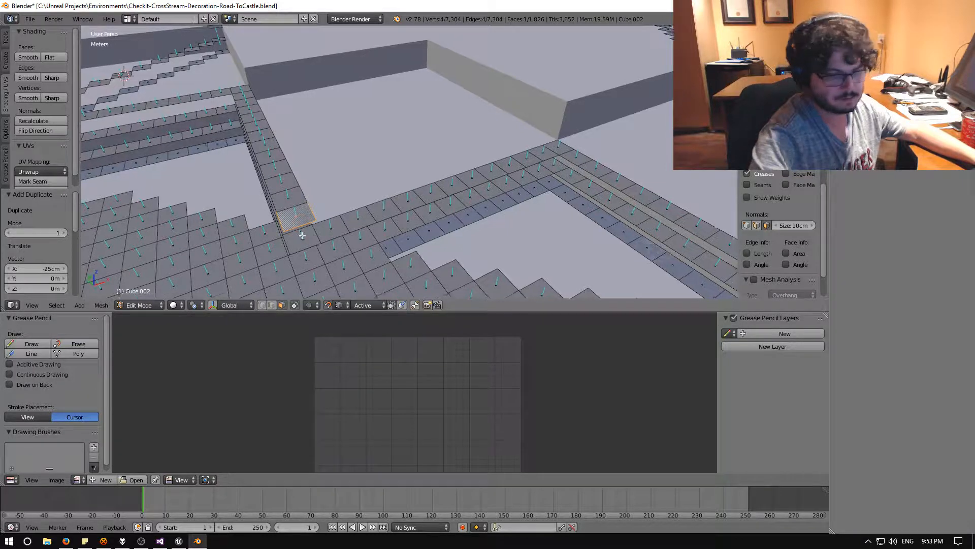
pyautogui.scroll(2, 407, 233)
pyautogui.moveTo(406, 234); pyautogui.dragTo(379, 229, button='middle')
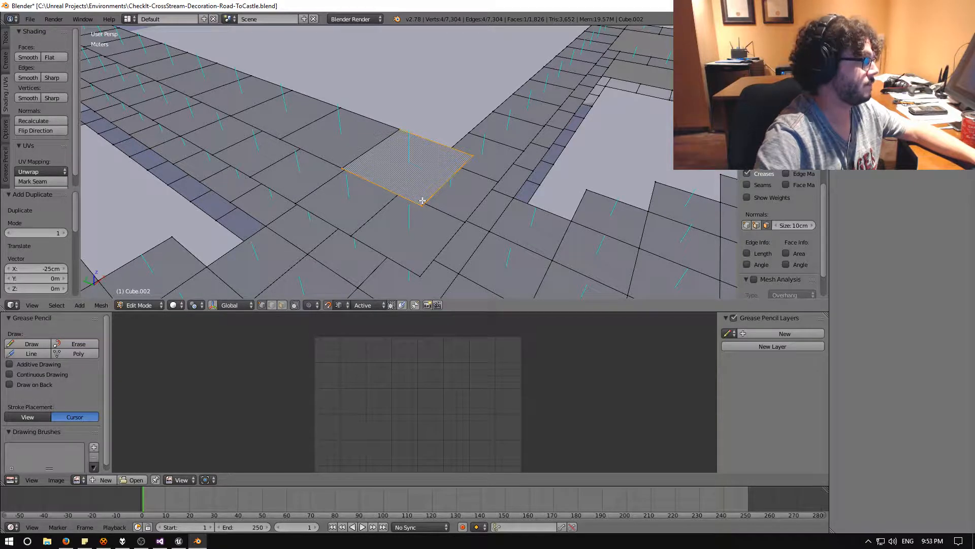
pyautogui.moveTo(459, 195); pyautogui.dragTo(425, 204, button='middle')
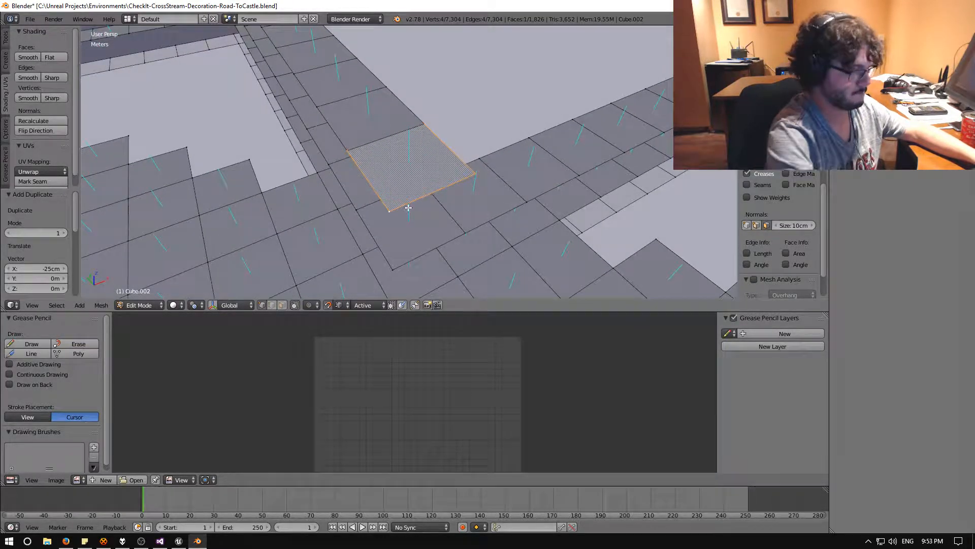
pyautogui.hotkey('shift', 'd')
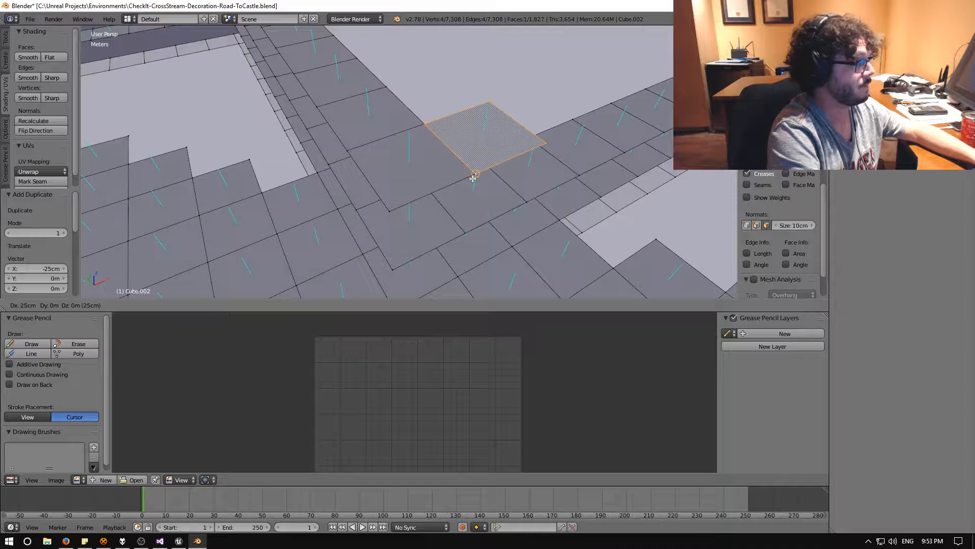
pyautogui.click(473, 177)
pyautogui.scroll(-5, 470, 173)
# Step: Add five more raised tiles along X in 25 cm increments, realigning the last copy by -25 cm X, -25 cm Y and 25 cm Z
pyautogui.hotkey('shift', 'd')
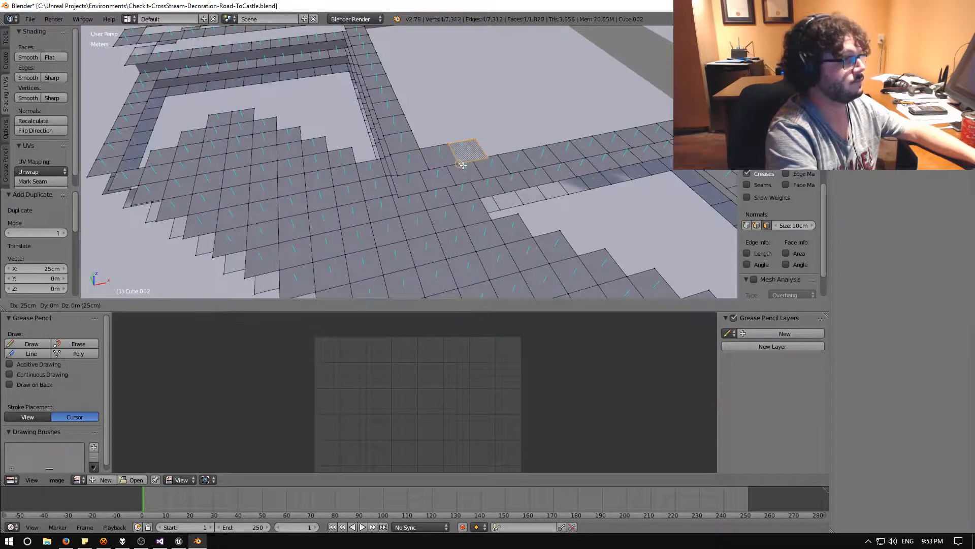
pyautogui.click(460, 162)
pyautogui.hotkey('shift', 'd')
pyautogui.click(487, 157)
pyautogui.hotkey('shift', 'd')
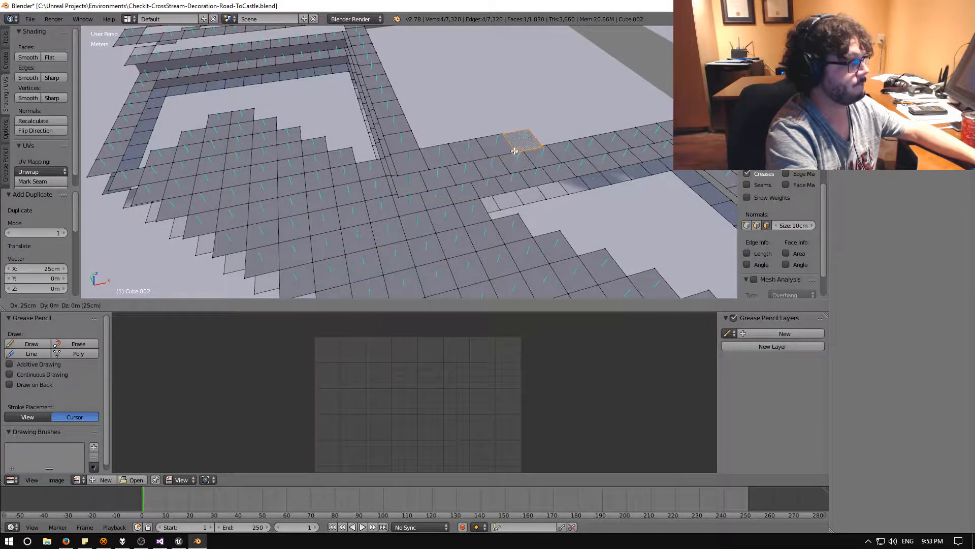
pyautogui.click(516, 150)
pyautogui.hotkey('shift', 'd')
pyautogui.click(542, 144)
pyautogui.hotkey('shift', 'd')
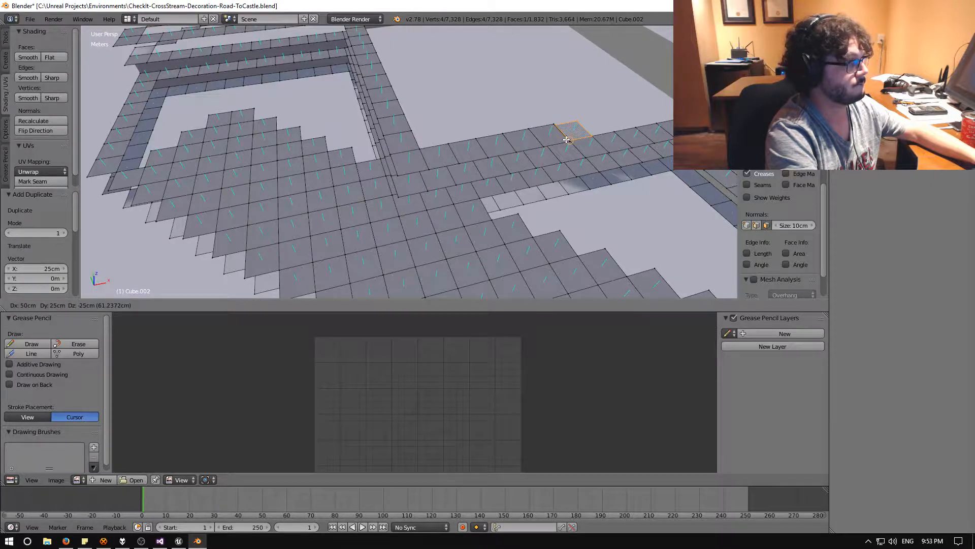
pyautogui.click(570, 140)
pyautogui.moveTo(570, 139); pyautogui.dragTo(502, 112, button='middle')
pyautogui.press('g')
pyautogui.click(608, 195)
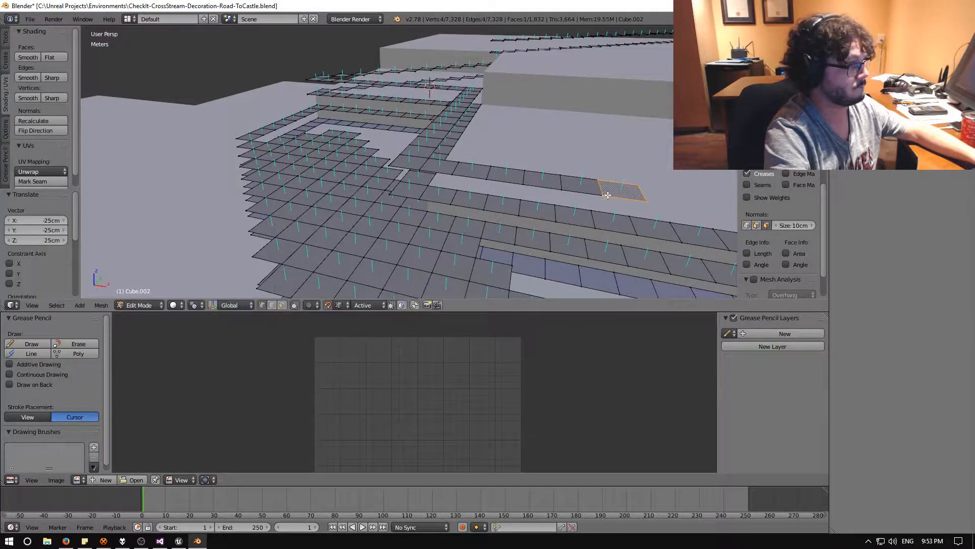
# Step: Continue the raised row to the second wall corner with six tile copies at 25 cm along X
pyautogui.moveTo(509, 198); pyautogui.dragTo(422, 181, button='middle')
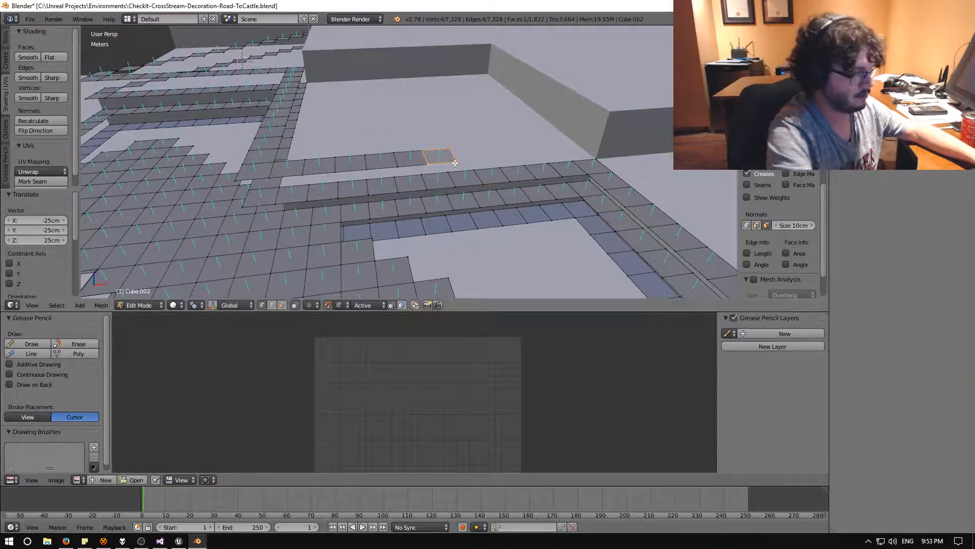
pyautogui.hotkey('shift', 'd')
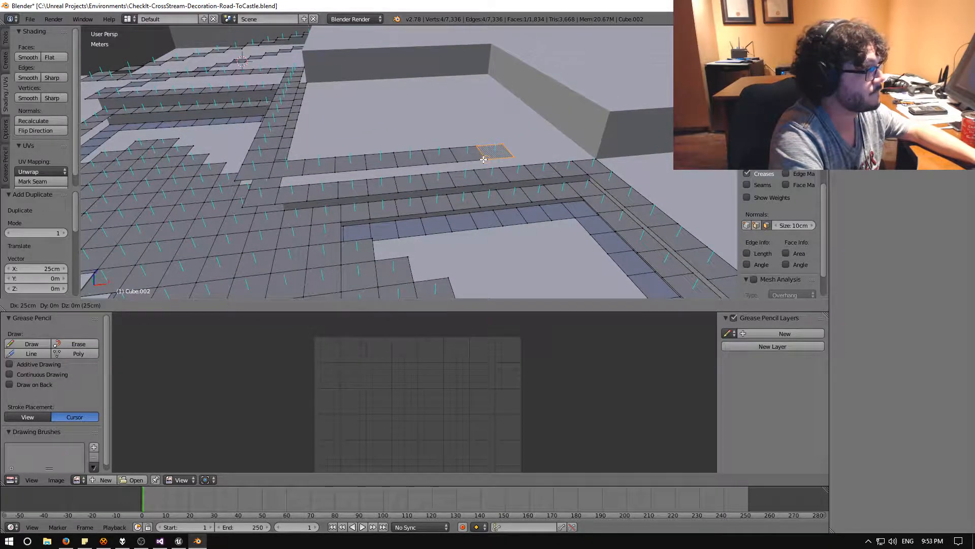
pyautogui.click(483, 159)
pyautogui.hotkey('shift', 'd')
pyautogui.click(508, 158)
pyautogui.hotkey('shift', 'd')
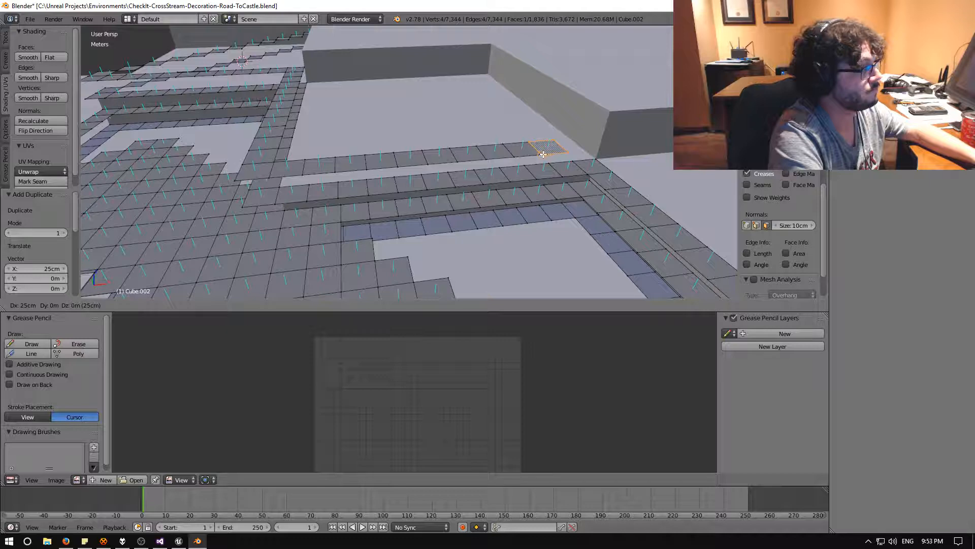
pyautogui.click(543, 154)
pyautogui.hotkey('shift', 'd')
pyautogui.click(544, 153)
pyautogui.hotkey('shift', 'd')
pyautogui.click(544, 154)
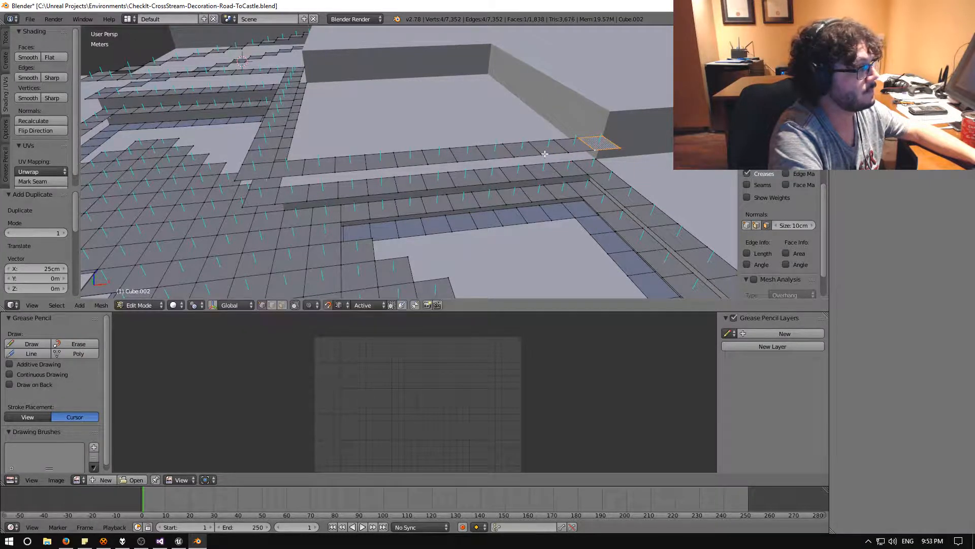
# Step: Run the raised row from the second wall corner to the diagonal tile strip by repeatedly duplicating the corner tile -25 cm along Y
pyautogui.moveTo(545, 153); pyautogui.dragTo(643, 162, button='middle')
pyautogui.keyDown('shift'); pyautogui.moveTo(513, 128); pyautogui.dragTo(508, 181, button='middle'); pyautogui.keyUp('shift')
pyautogui.scroll(3, 462, 172)
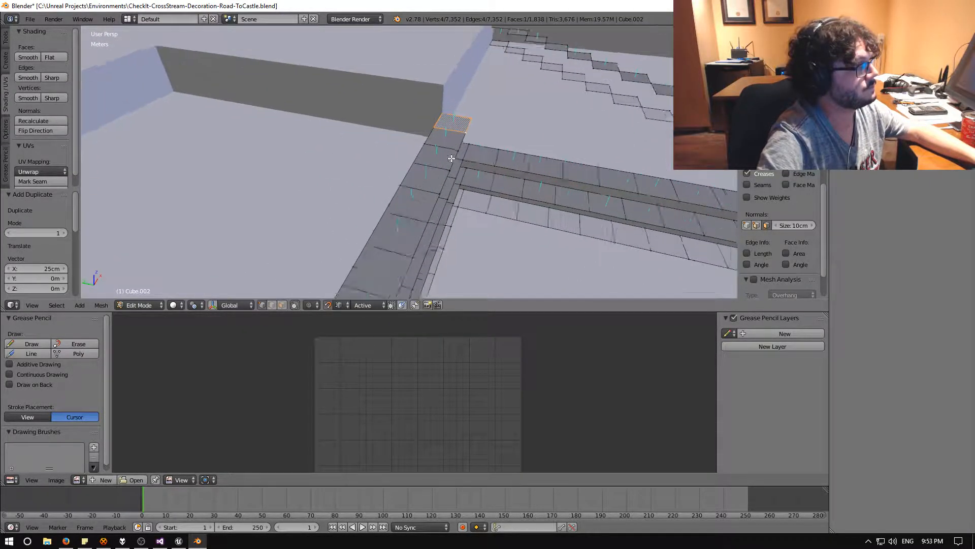
pyautogui.keyDown('shift'); pyautogui.rightClick(438, 119); pyautogui.keyUp('shift')
pyautogui.keyDown('shift'); pyautogui.rightClick(438, 118); pyautogui.keyUp('shift')
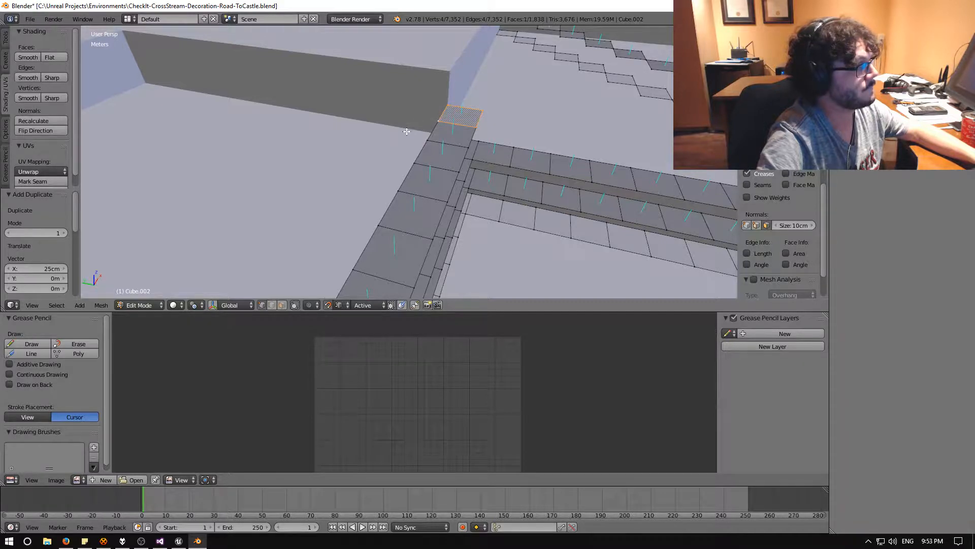
pyautogui.moveTo(406, 132); pyautogui.dragTo(398, 139, button='middle')
pyautogui.moveTo(474, 143)
pyautogui.mouseDown(button='middle')
pyautogui.moveTo(399, 155)
pyautogui.moveTo(437, 183)
pyautogui.moveTo(390, 154)
pyautogui.mouseUp(button='middle')
pyautogui.press('KP_Decimal')
pyautogui.scroll(-6, 402, 163)
pyautogui.scroll(-1, 434, 174)
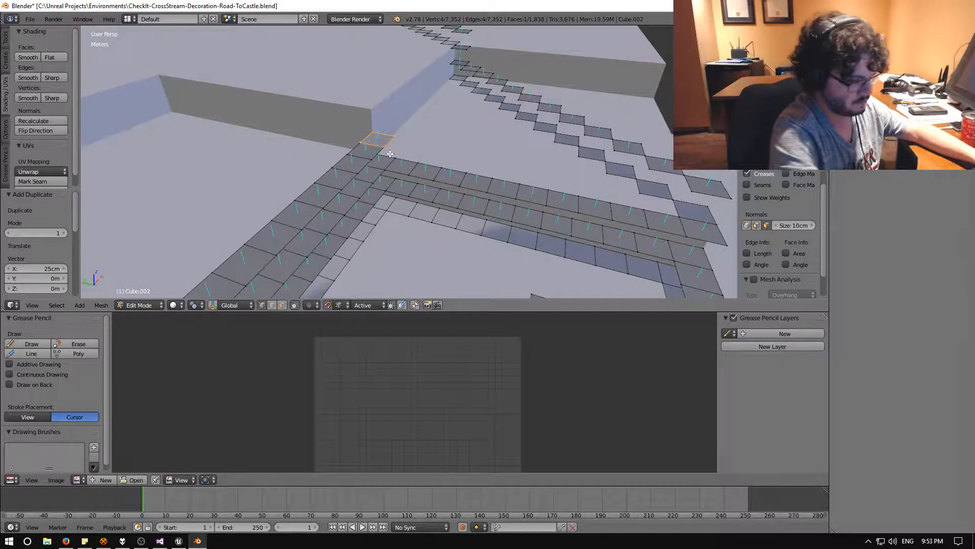
pyautogui.hotkey('shift', 'd')
pyautogui.click(387, 147)
pyautogui.hotkey('shift', 'd')
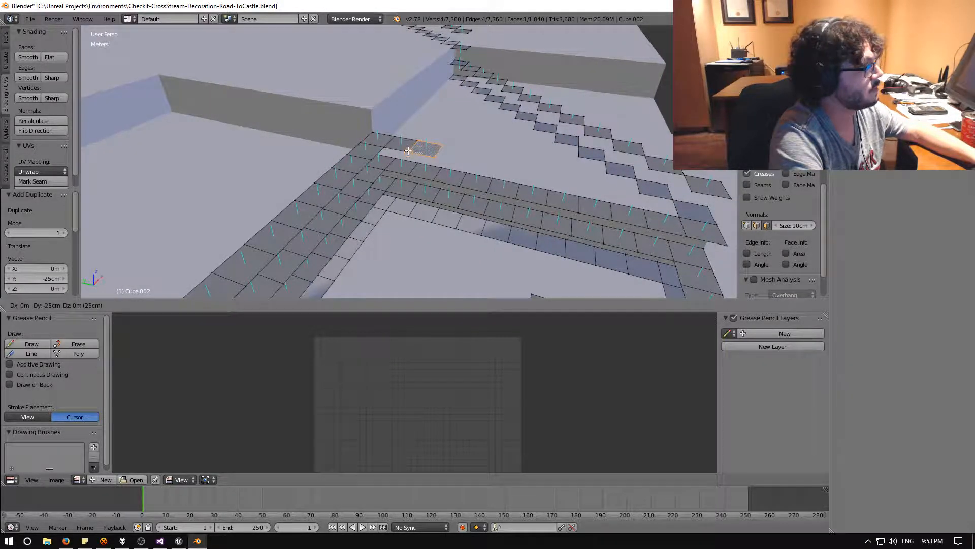
pyautogui.click(409, 151)
pyautogui.hotkey('shift', 'd')
pyautogui.click(431, 155)
pyautogui.hotkey('shift', 'd')
pyautogui.click(463, 164)
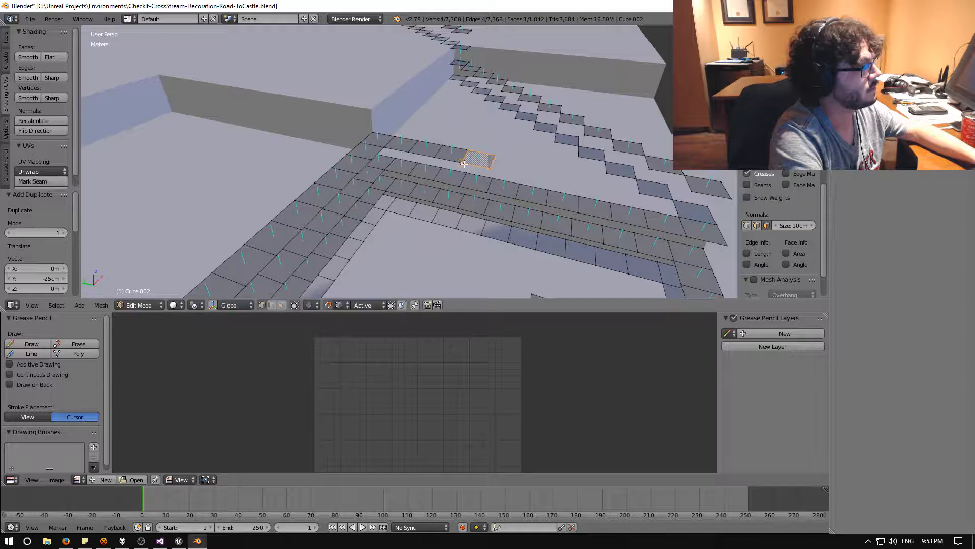
pyautogui.hotkey('shift', 'd')
pyautogui.click(492, 168)
pyautogui.hotkey('shift', 'd')
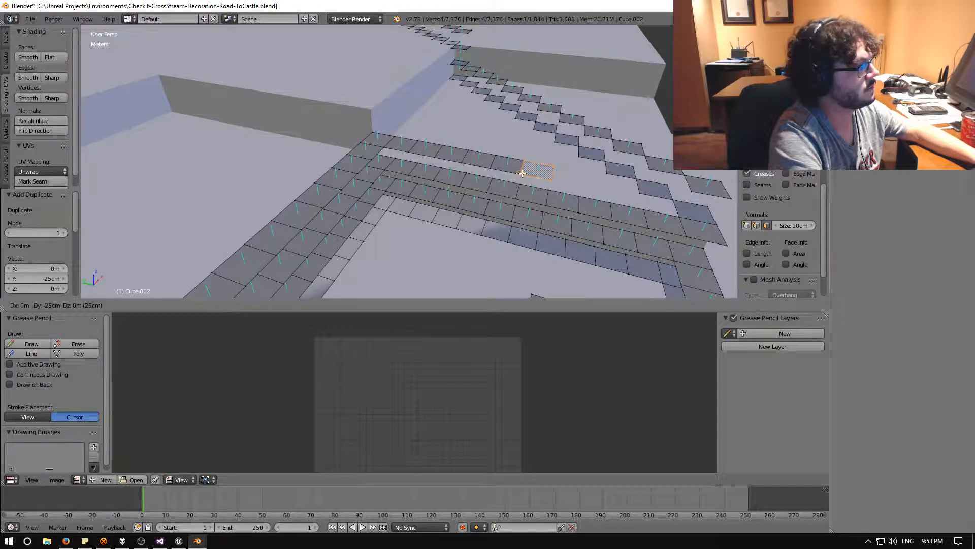
pyautogui.click(523, 173)
pyautogui.hotkey('shift', 'd')
pyautogui.click(552, 180)
pyautogui.hotkey('shift', 'd')
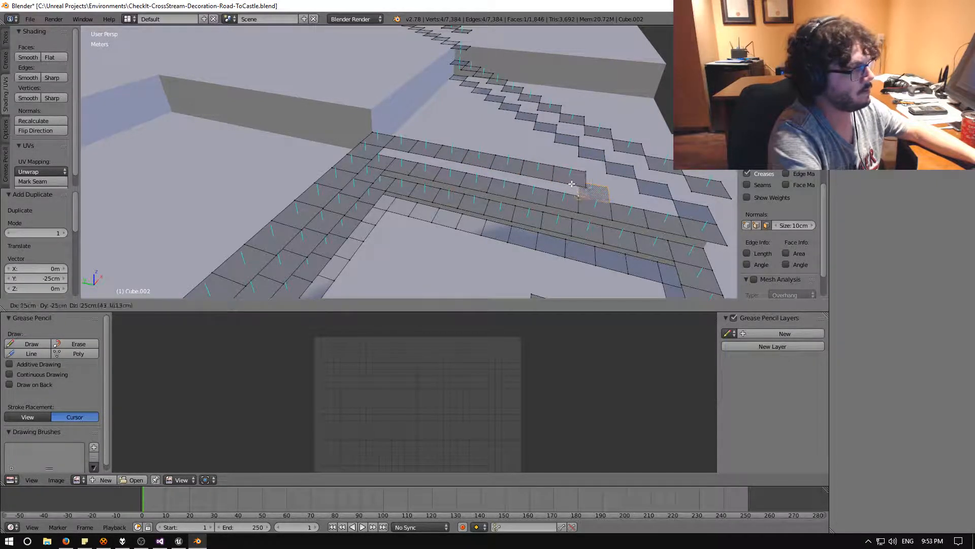
pyautogui.click(582, 186)
pyautogui.hotkey('shift', 'd')
pyautogui.click(620, 192)
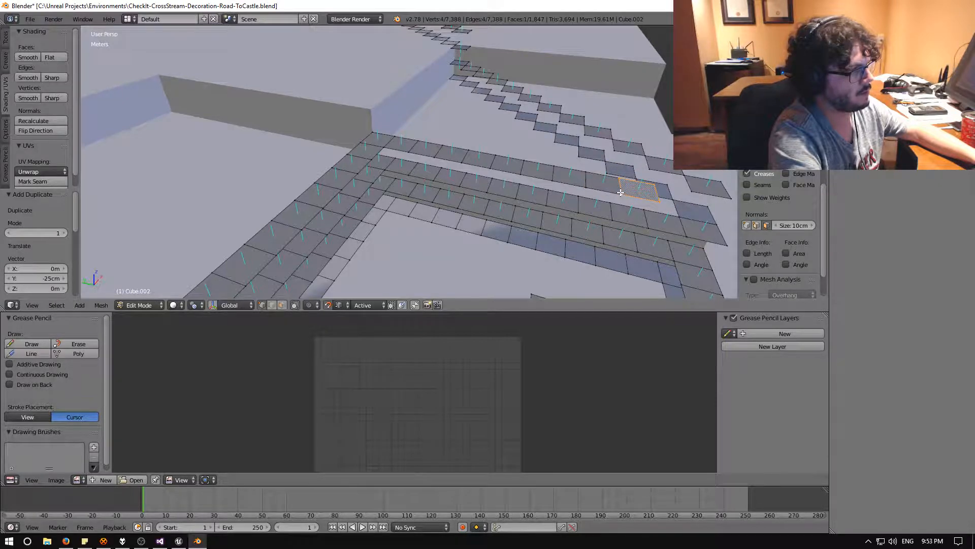
pyautogui.hotkey('shift', 'd')
pyautogui.click(659, 200)
pyautogui.hotkey('shift', 'd')
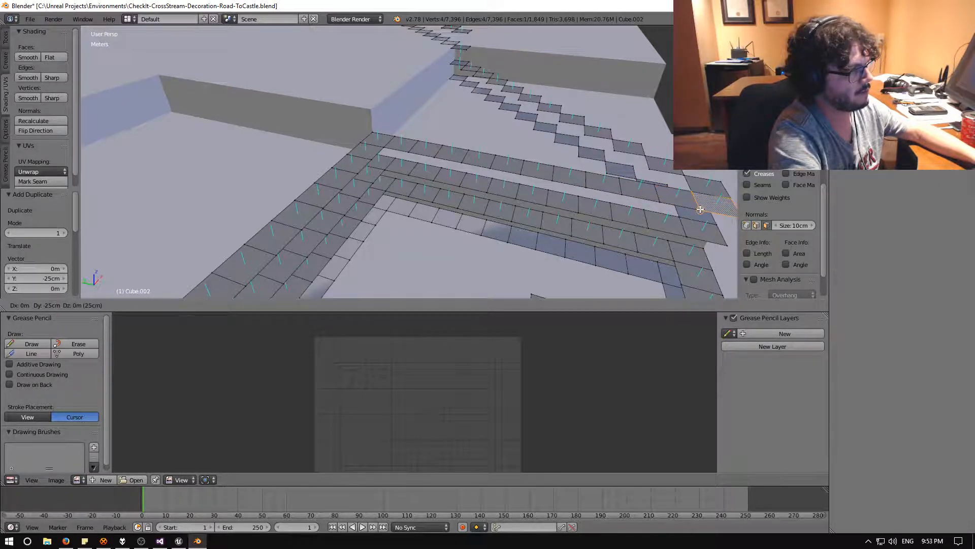
# Step: Place the duplicated floor tile -25 cm along Y at the lower end of the zigzag tile row
pyautogui.click(697, 209)
pyautogui.moveTo(698, 209); pyautogui.dragTo(580, 186, button='middle')
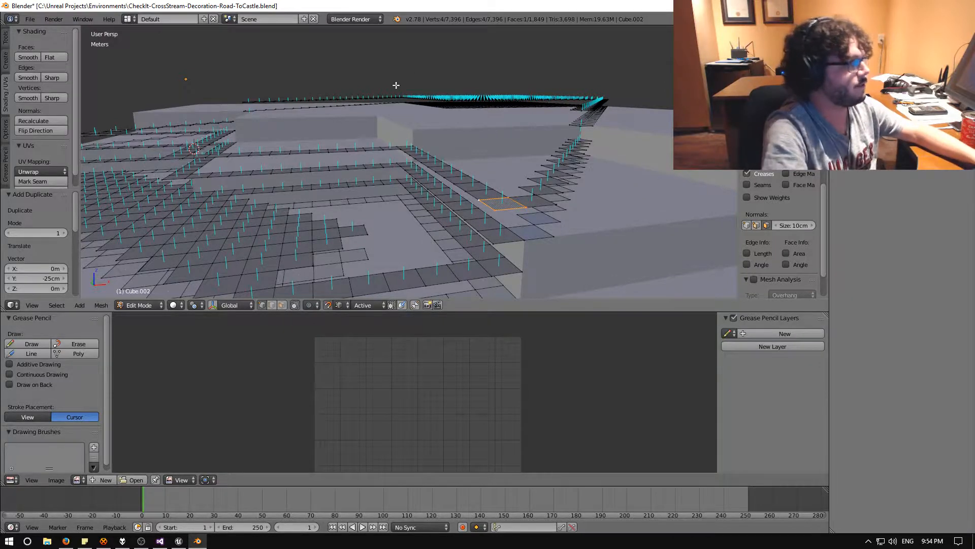
pyautogui.moveTo(397, 85); pyautogui.dragTo(326, 128, button='middle')
pyautogui.scroll(-8, 430, 169)
pyautogui.scroll(10, 327, 128)
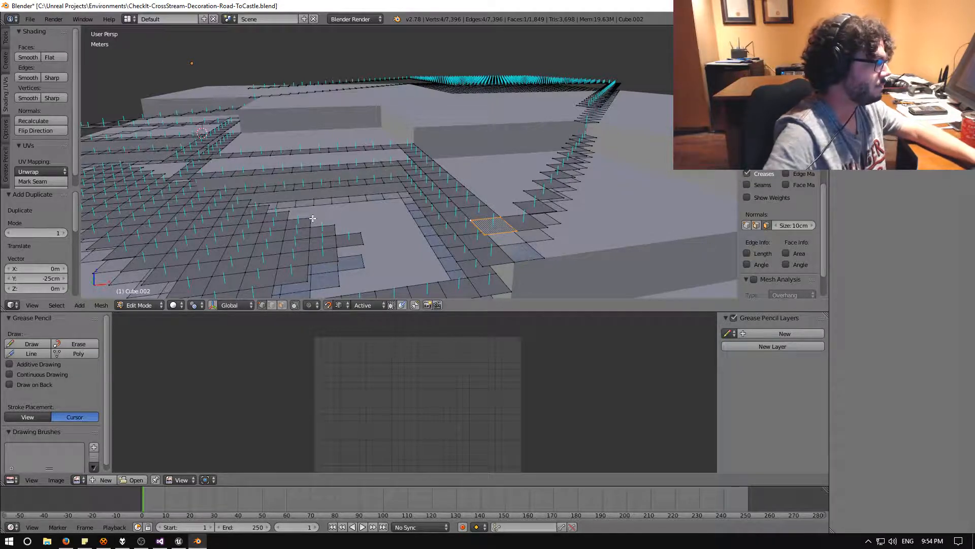
pyautogui.scroll(-3, 313, 216)
pyautogui.moveTo(312, 217); pyautogui.dragTo(383, 233, button='middle')
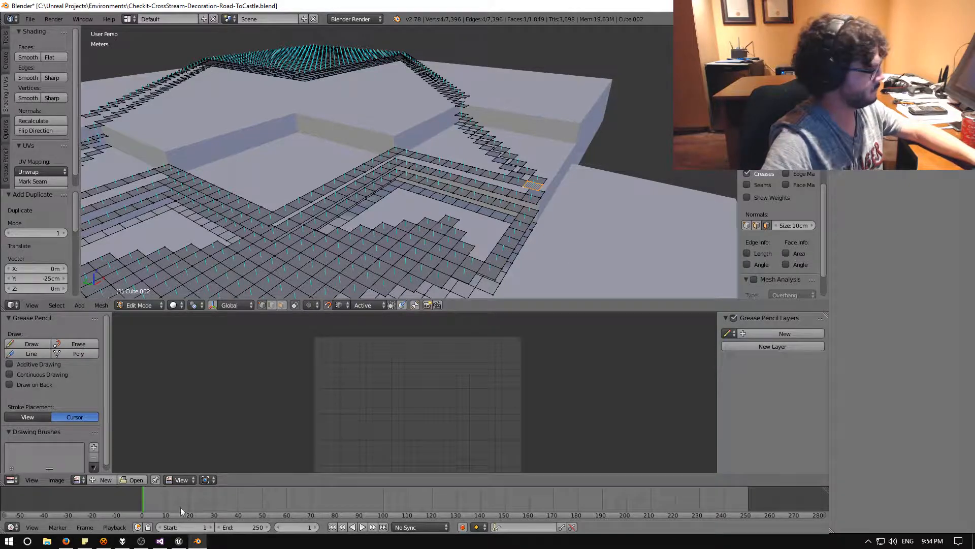
# Step: Switch to Firefox and look through the track list of the Rocket League x Monstercat Vol. 1 release, and return to Blender
pyautogui.click(66, 540)
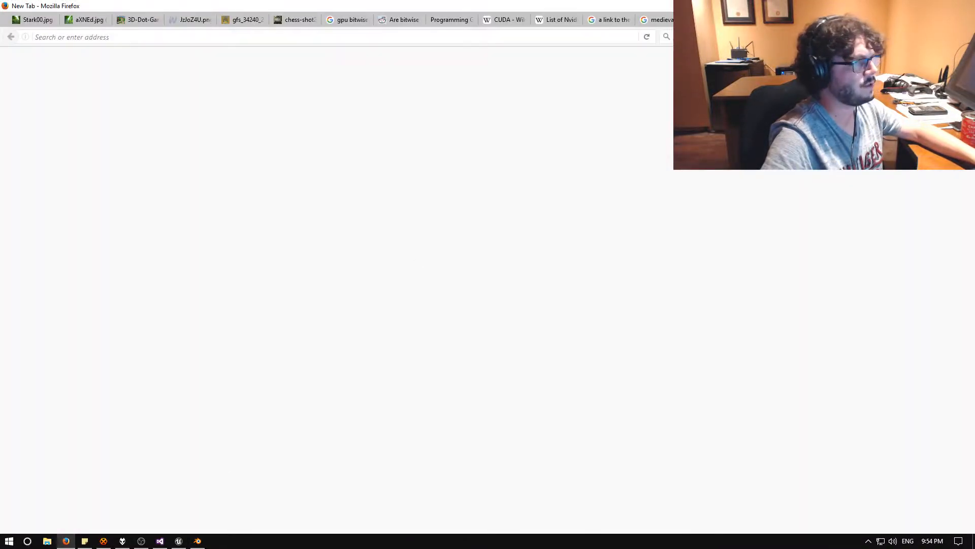
pyautogui.scroll(-10, 635, 260)
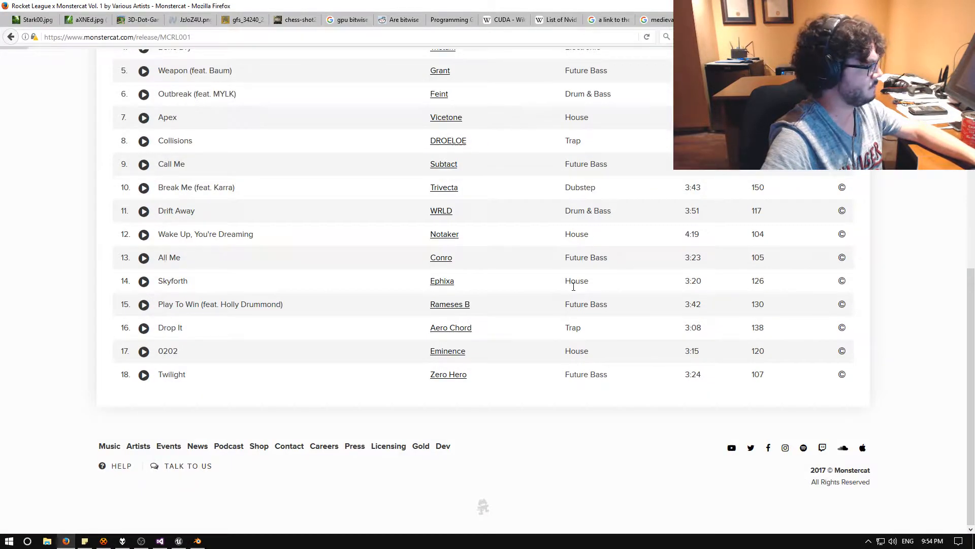
pyautogui.scroll(8, 574, 288)
pyautogui.scroll(-5, 577, 289)
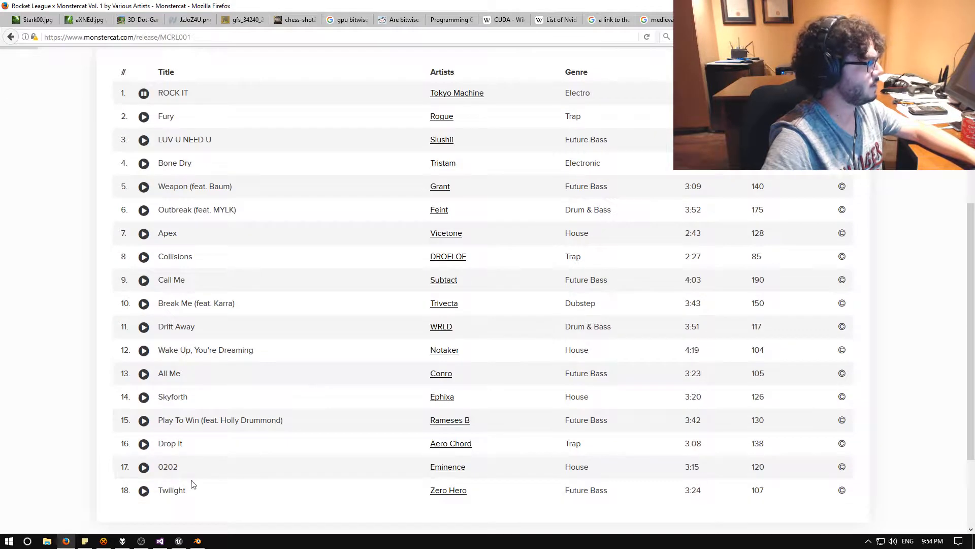
pyautogui.scroll(5, 676, 194)
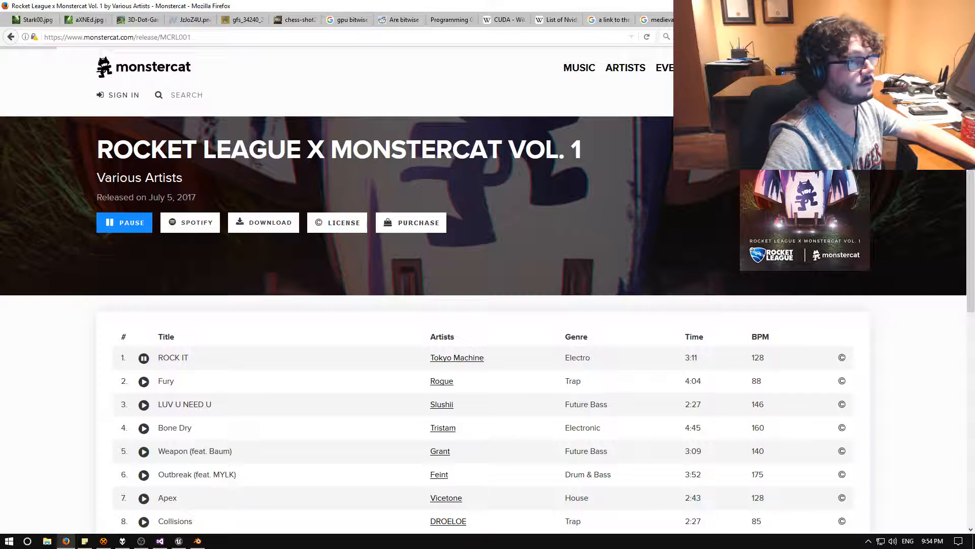
pyautogui.hotkey('alt', 'Tab')
# Step: Duplicate the two stacked tile faces at the floor's jagged edge and place the copy on the open ground beyond the wall
pyautogui.moveTo(477, 201); pyautogui.dragTo(445, 212, button='middle')
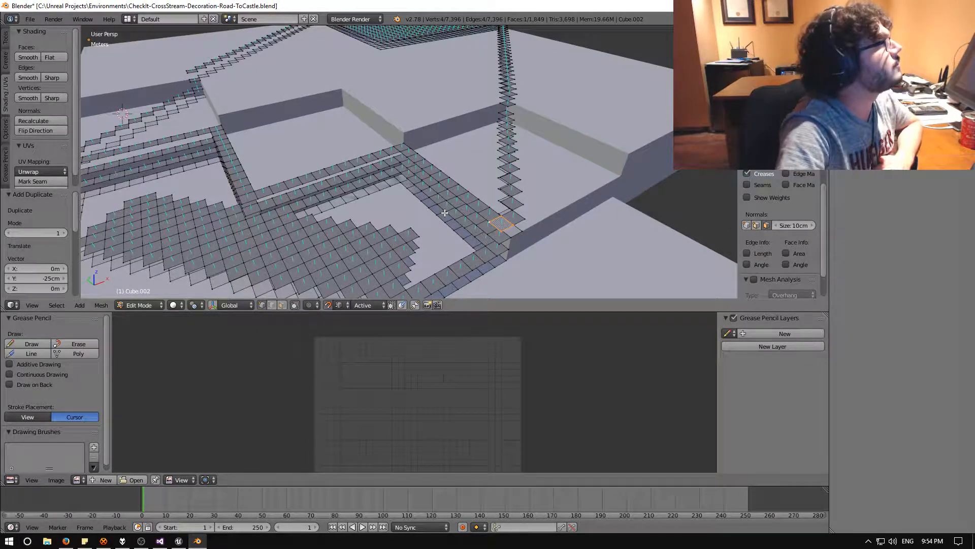
pyautogui.moveTo(445, 212); pyautogui.dragTo(419, 212, button='middle')
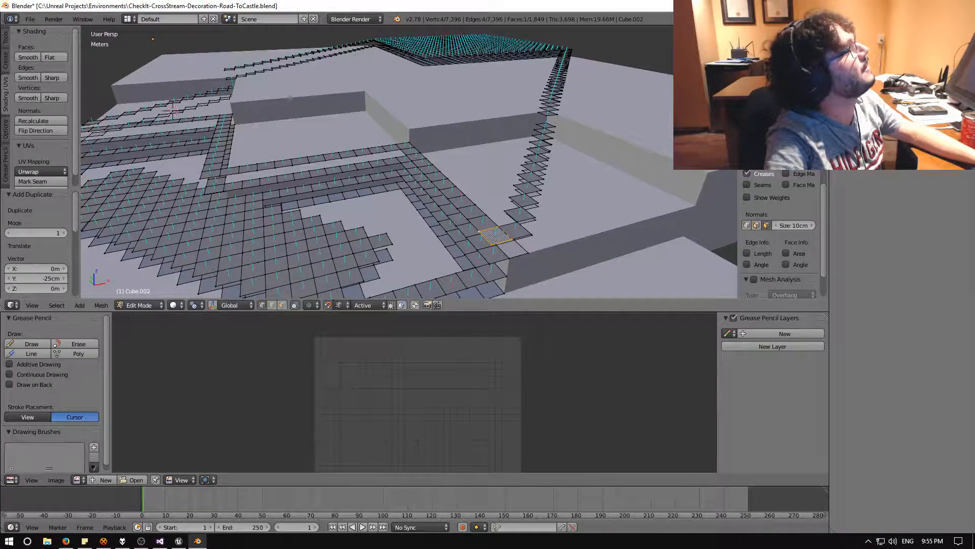
pyautogui.moveTo(350, 263)
pyautogui.mouseDown(button='middle')
pyautogui.moveTo(328, 240)
pyautogui.moveTo(351, 254)
pyautogui.mouseUp(button='middle')
pyautogui.click(279, 306)
pyautogui.rightClick(354, 235)
pyautogui.keyDown('shift'); pyautogui.rightClick(353, 216); pyautogui.keyUp('shift')
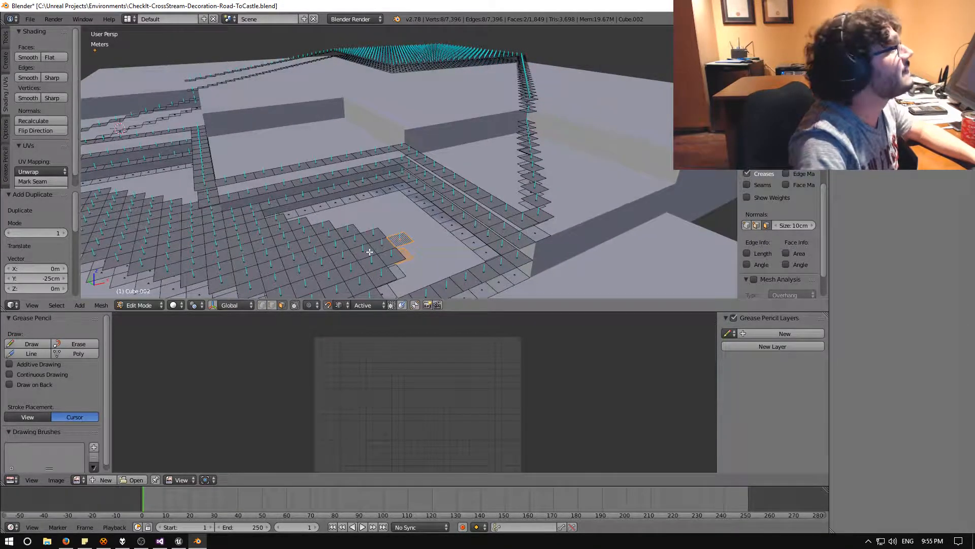
pyautogui.hotkey('shift', 'd')
pyautogui.click(604, 267)
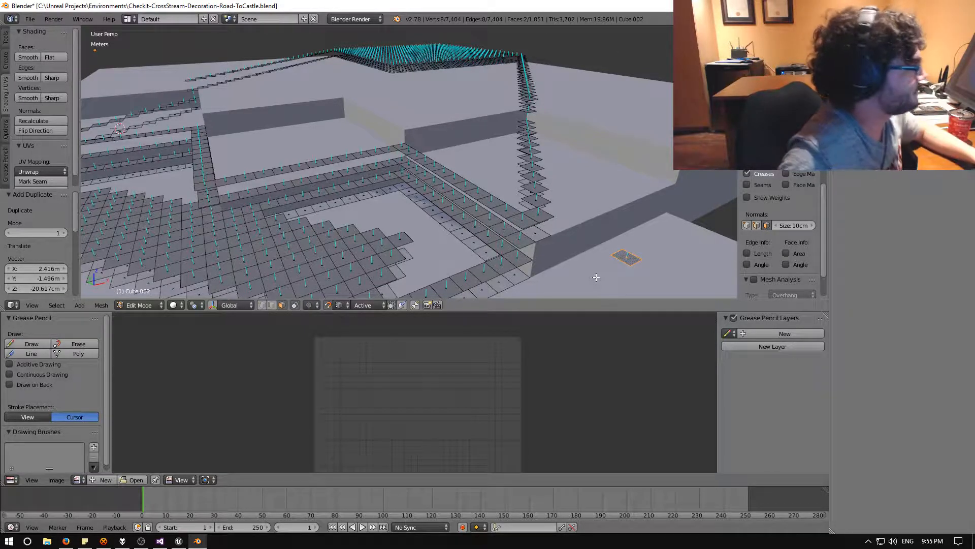
# Step: Move the copied tile pair by its corner vertex, snapping it against the jagged edge of the tiled floor
pyautogui.click(263, 304)
pyautogui.keyDown('shift'); pyautogui.rightClick(613, 256); pyautogui.keyUp('shift')
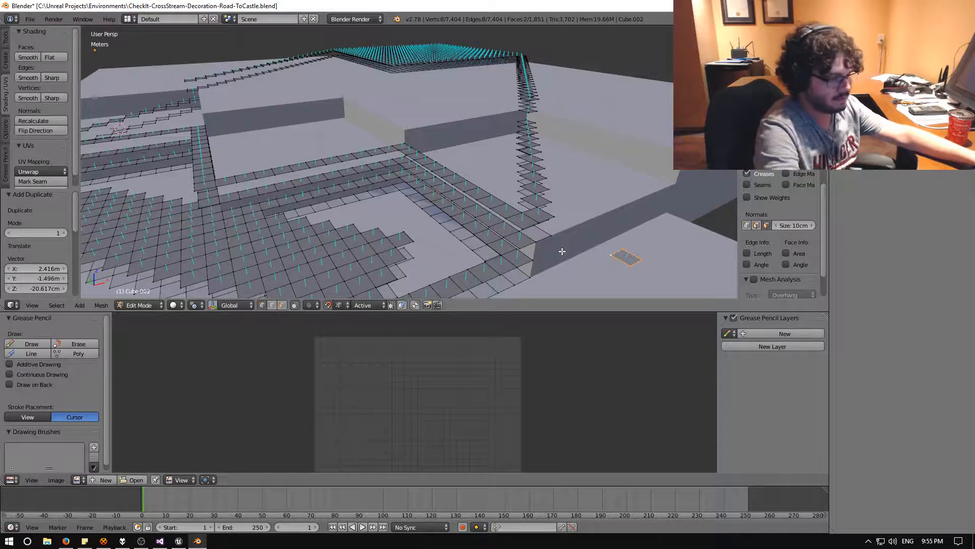
pyautogui.press('g')
pyautogui.click(395, 249)
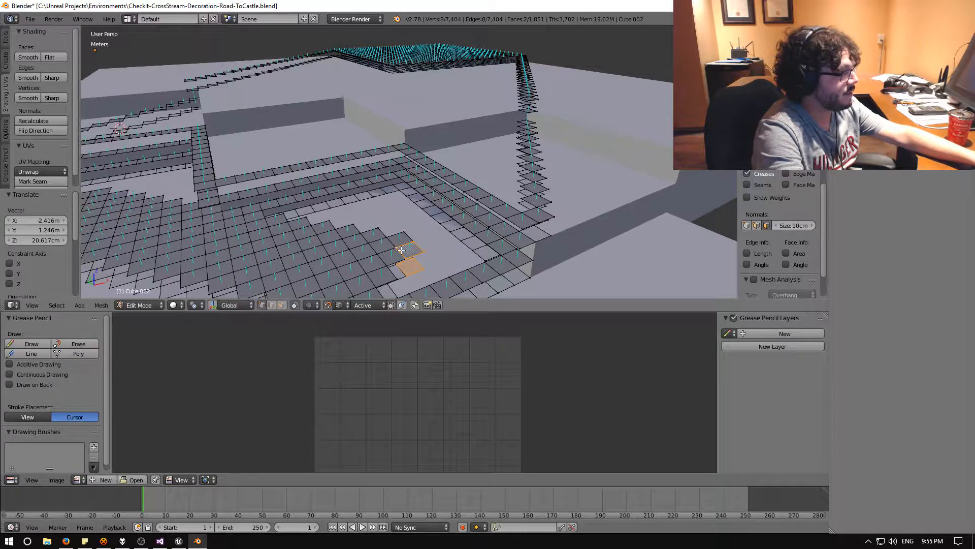
# Step: Add five copies of the tile pair along the floor's jagged edge, offset in 25 cm steps along X and Y
pyautogui.moveTo(421, 279); pyautogui.dragTo(362, 205, button='middle')
pyautogui.scroll(2, 363, 205)
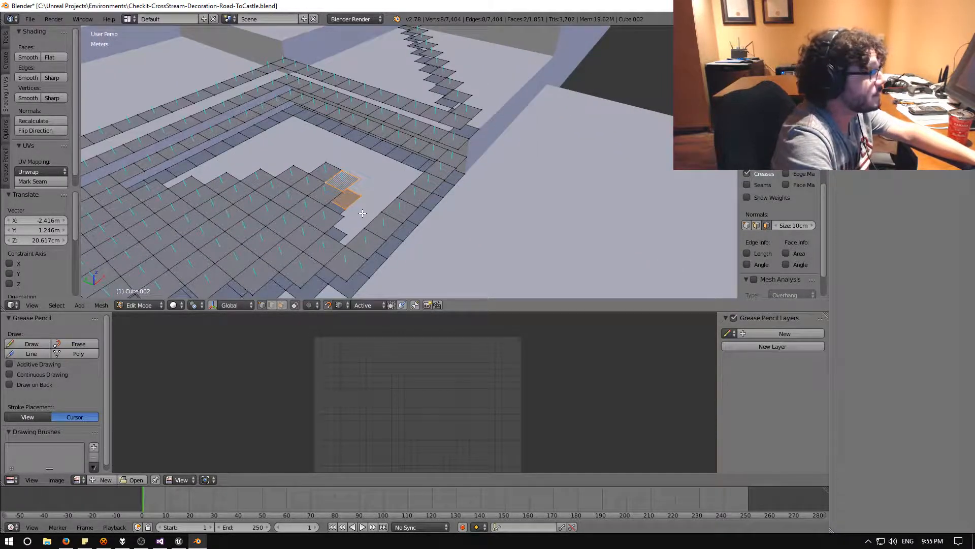
pyautogui.hotkey('shift', 'd')
pyautogui.click(379, 216)
pyautogui.hotkey('shift', 'd')
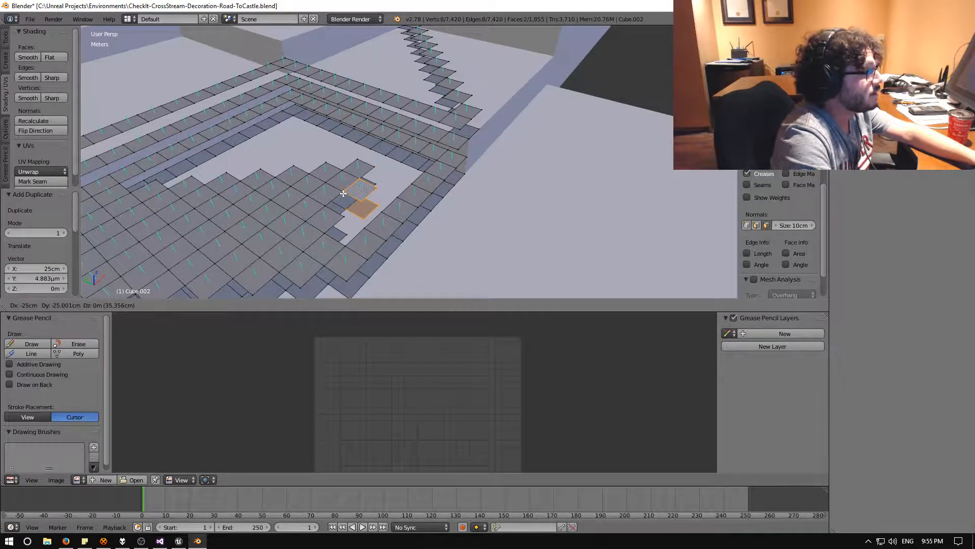
pyautogui.click(342, 193)
pyautogui.hotkey('shift', 'd')
pyautogui.click(330, 205)
pyautogui.hotkey('shift', 'd')
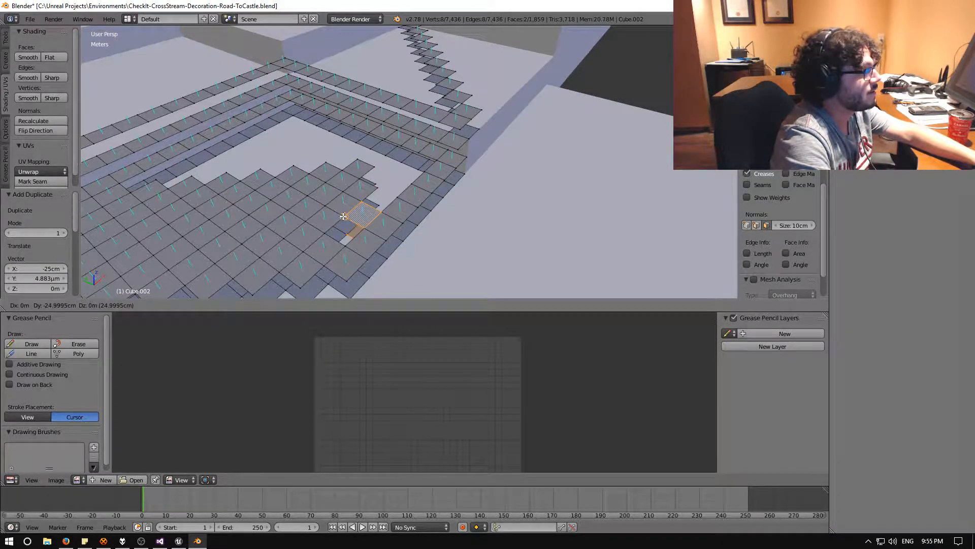
pyautogui.click(344, 216)
pyautogui.hotkey('shift', 'd')
pyautogui.click(333, 231)
# Step: Add four more copies of the tile pair toward the border strip, one 50 cm and three 25 cm along X
pyautogui.hotkey('shift', 'd')
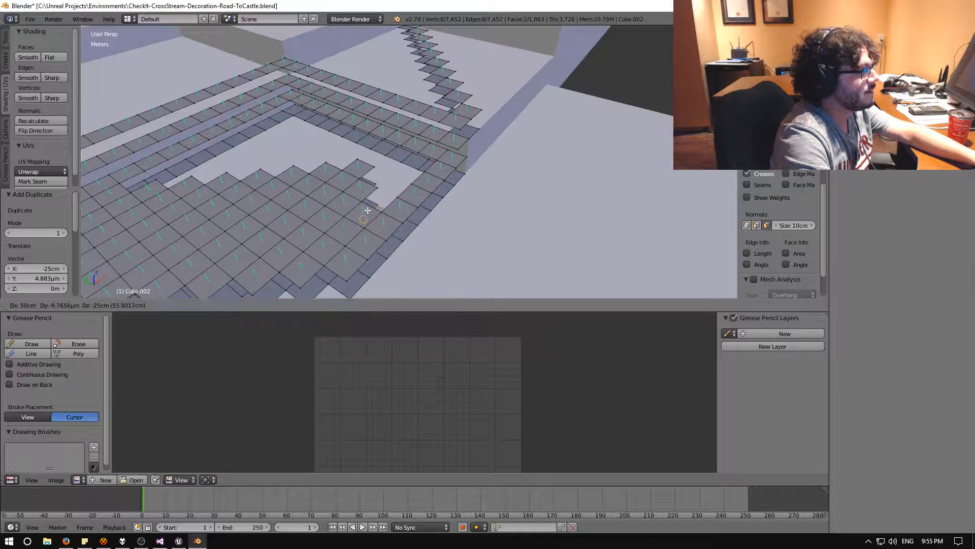
pyautogui.click(368, 208)
pyautogui.hotkey('shift', 'd')
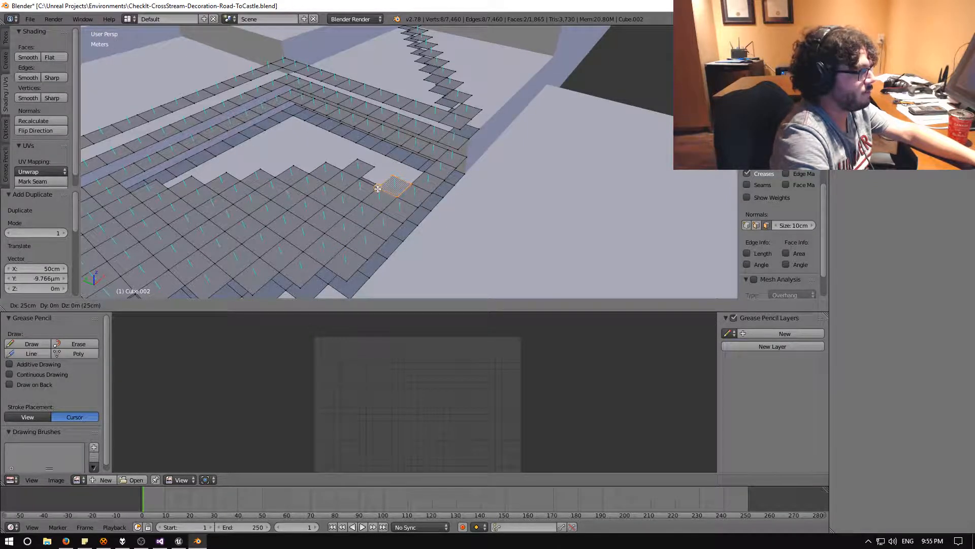
pyautogui.click(378, 188)
pyautogui.moveTo(352, 196)
pyautogui.mouseDown(button='middle')
pyautogui.moveTo(305, 211)
pyautogui.moveTo(333, 202)
pyautogui.mouseUp(button='middle')
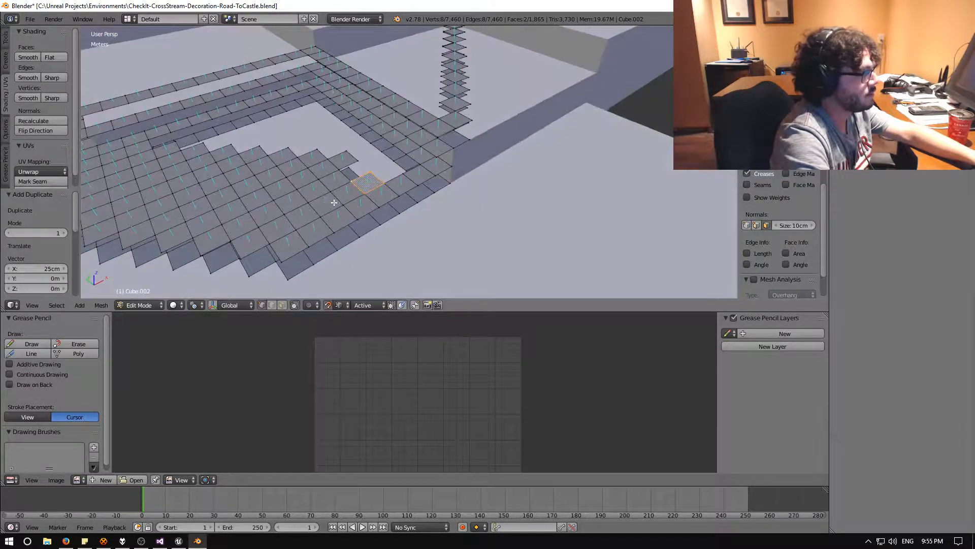
pyautogui.scroll(5, 344, 206)
pyautogui.hotkey('shift', 'd')
pyautogui.click(304, 192)
pyautogui.hotkey('shift', 'd')
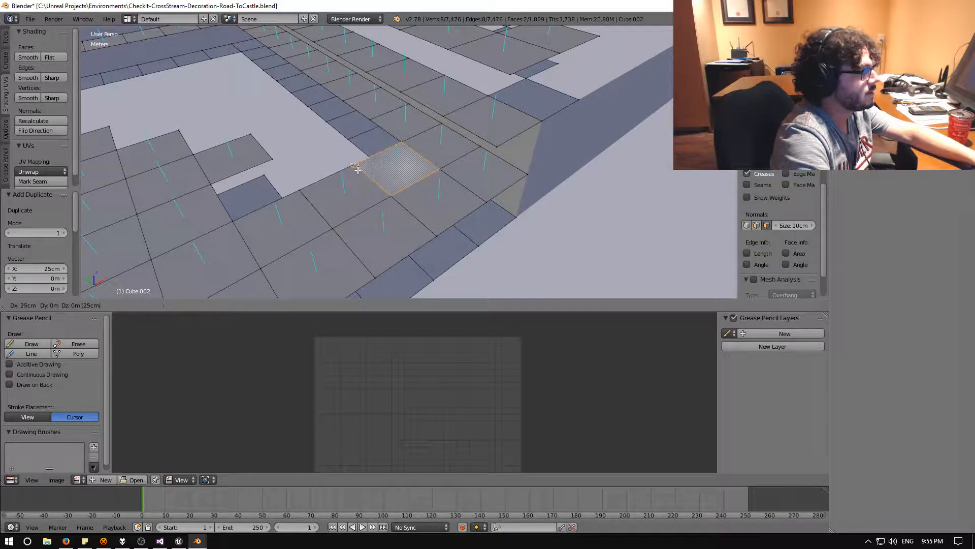
pyautogui.click(358, 162)
# Step: Start the next row with a copy offset -50 cm in X and 25 cm in Y, and extend it with two copies along X
pyautogui.moveTo(304, 177); pyautogui.dragTo(342, 179, button='middle')
pyautogui.hotkey('shift', 'd')
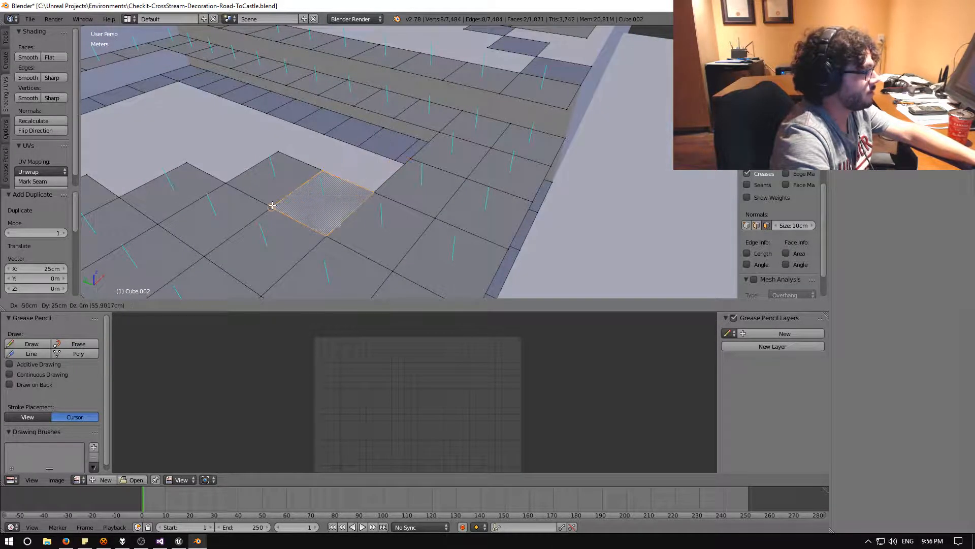
pyautogui.click(271, 208)
pyautogui.hotkey('shift', 'd')
pyautogui.click(327, 172)
pyautogui.hotkey('shift', 'd')
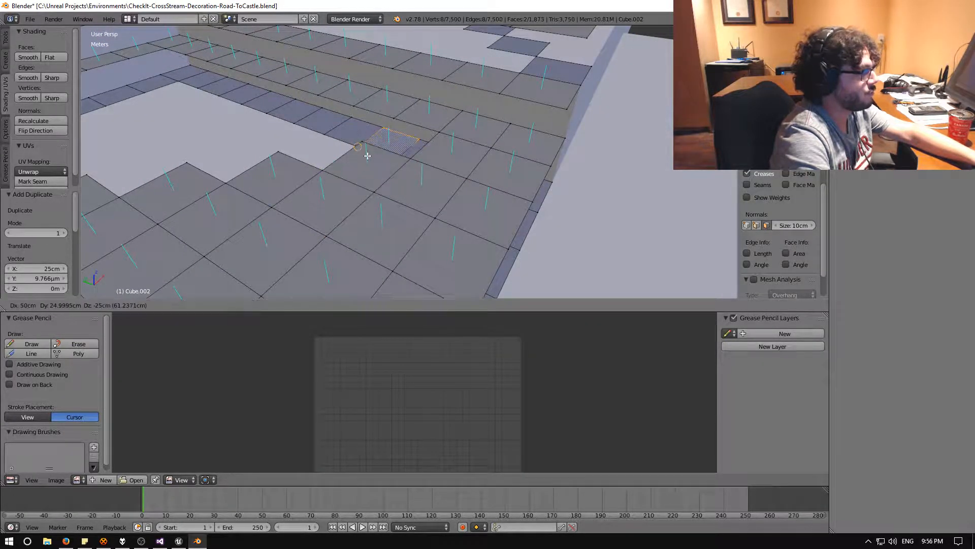
pyautogui.click(368, 140)
# Step: Add a tile pair copy offset -25 cm in X and 25 cm in Y, and another 25 cm along X over the border strip
pyautogui.moveTo(367, 139); pyautogui.dragTo(355, 208, button='middle')
pyautogui.hotkey('shift', 'd')
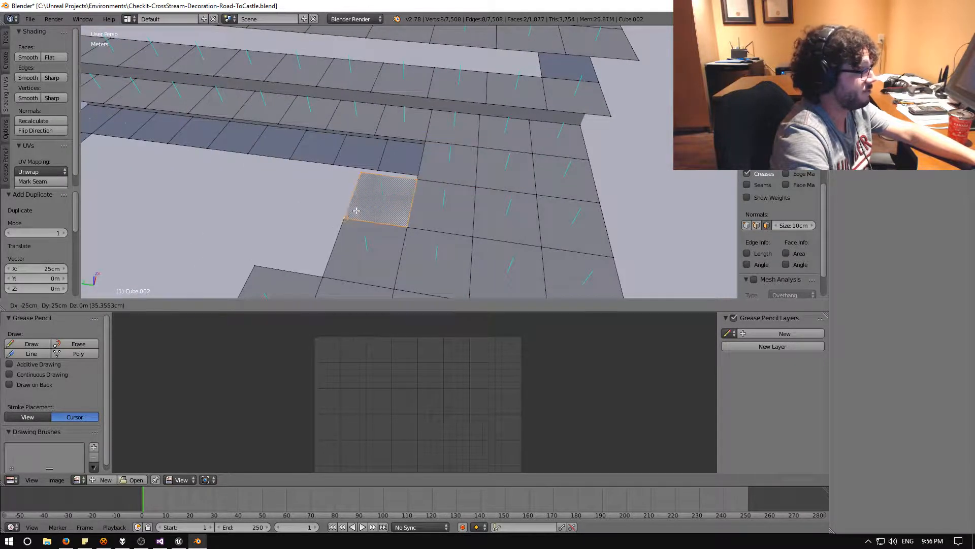
pyautogui.click(347, 215)
pyautogui.hotkey('shift', 'd')
pyautogui.click(360, 176)
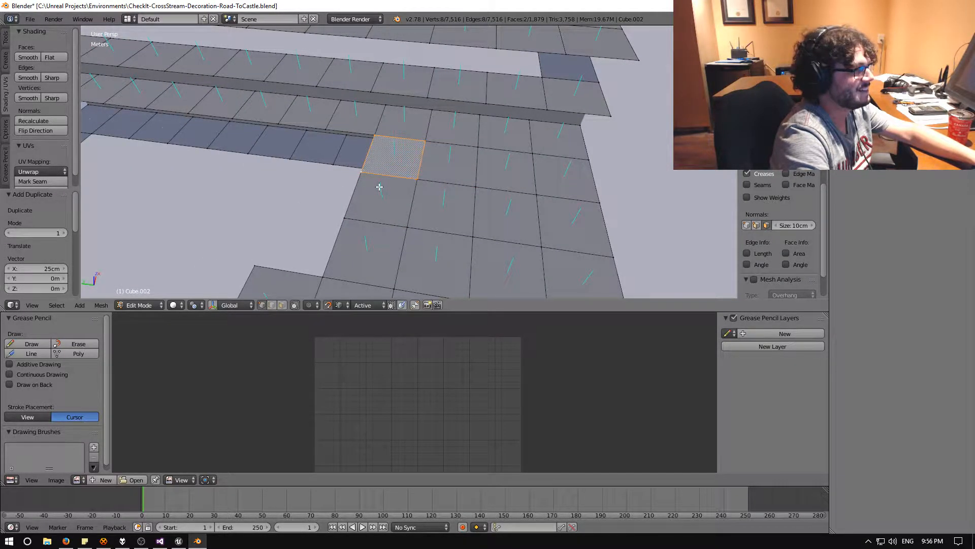
# Step: Copy the tile pair -2 m in X and 1.75 m in Y across the opening, and add two copies spaced 25 cm along X
pyautogui.moveTo(380, 186); pyautogui.dragTo(379, 206, button='middle')
pyautogui.scroll(-3, 304, 202)
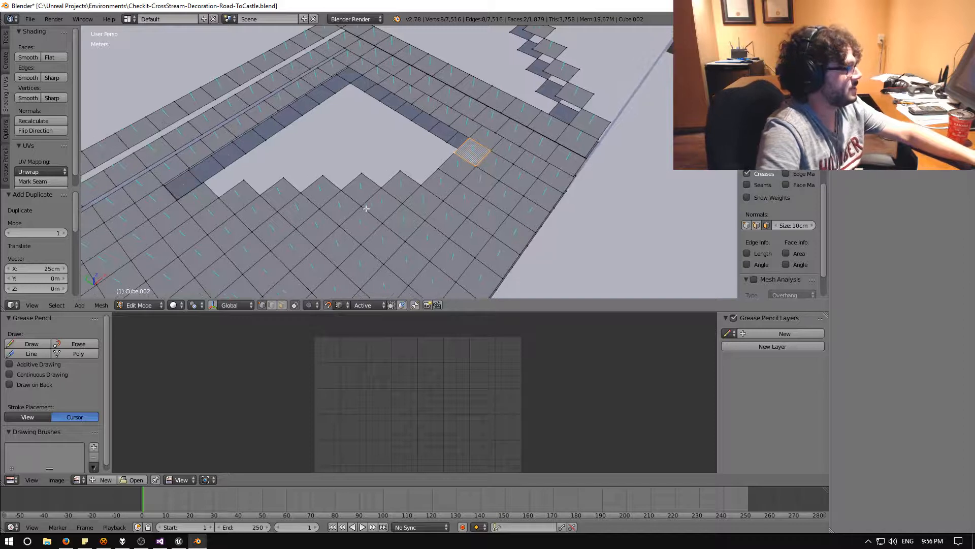
pyautogui.moveTo(299, 213); pyautogui.dragTo(331, 223, button='middle')
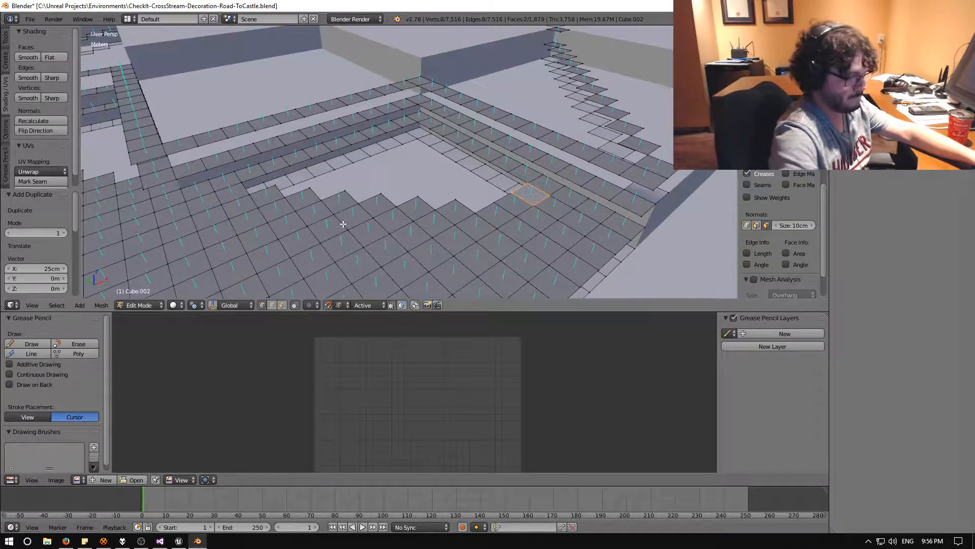
pyautogui.hotkey('shift', 'd')
pyautogui.click(243, 181)
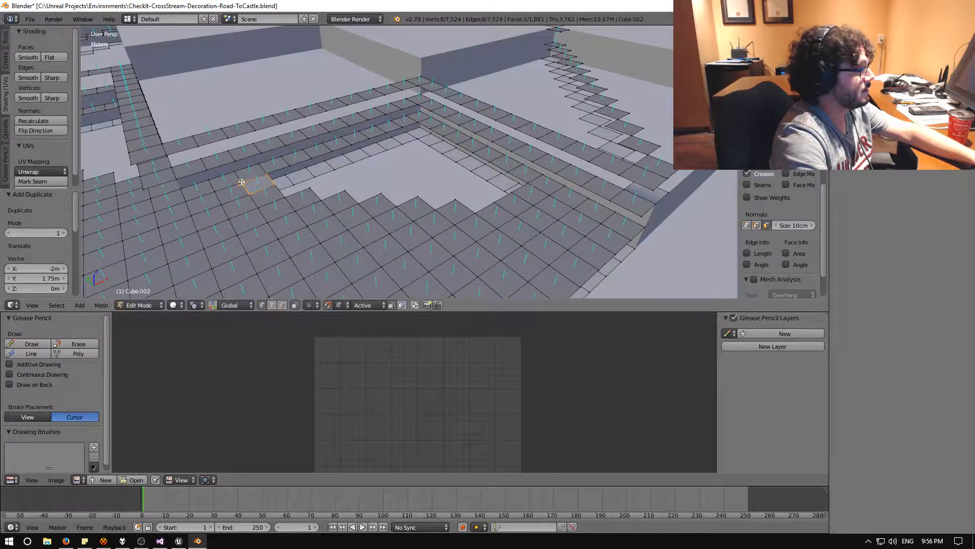
pyautogui.hotkey('shift', 'd')
pyautogui.click(269, 173)
pyautogui.hotkey('shift', 'd')
pyautogui.click(297, 167)
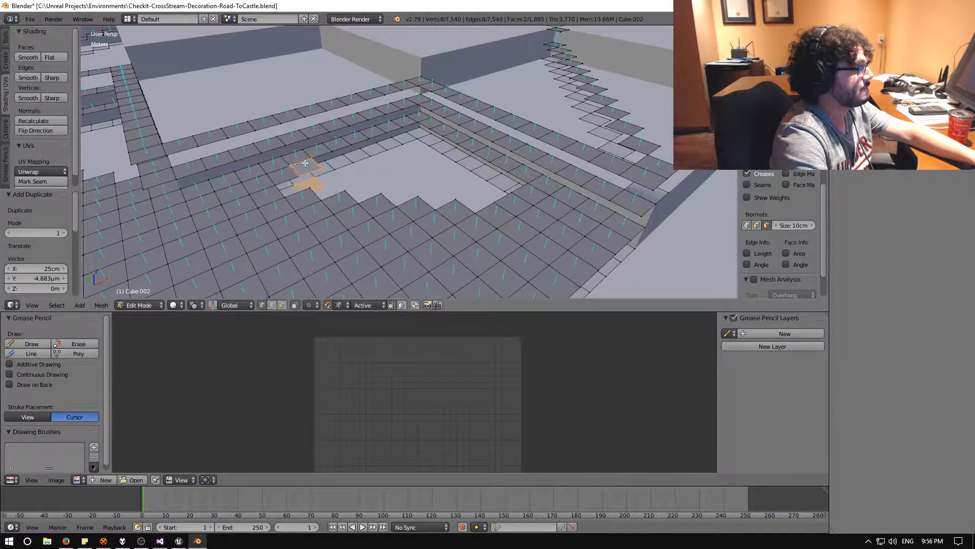
# Step: Extend the row along the opening's inner wall with six more tile pair copies spaced 25 cm along X, up to the corner
pyautogui.hotkey('shift', 'd')
pyautogui.click(316, 165)
pyautogui.hotkey('shift', 'd')
pyautogui.click(331, 151)
pyautogui.hotkey('shift', 'd')
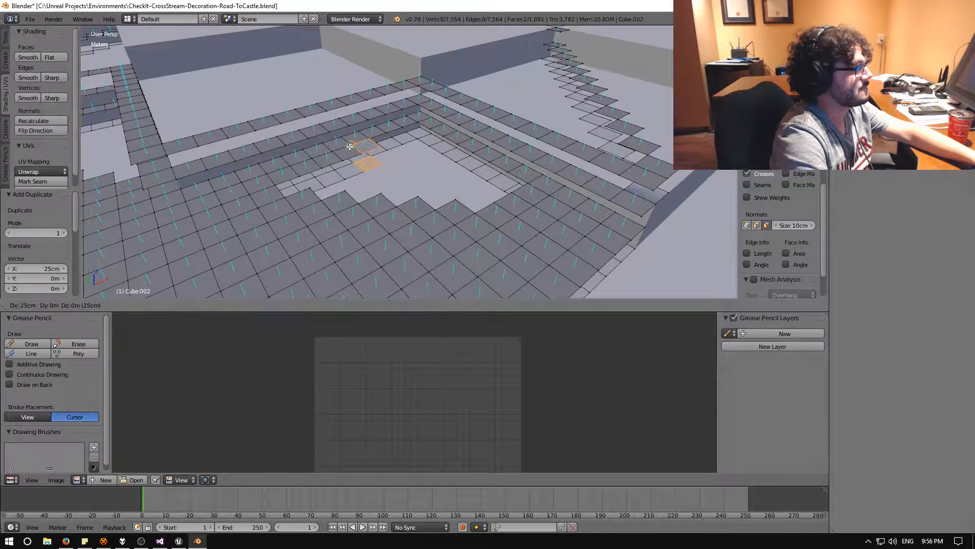
pyautogui.click(355, 143)
pyautogui.hotkey('shift', 'd')
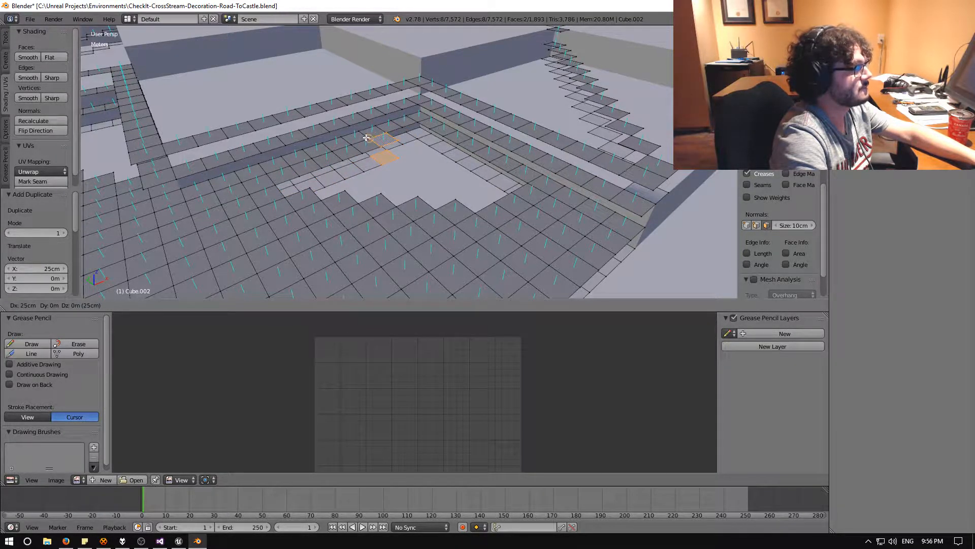
pyautogui.click(367, 137)
pyautogui.hotkey('shift', 'd')
pyautogui.click(387, 132)
pyautogui.hotkey('shift', 'd')
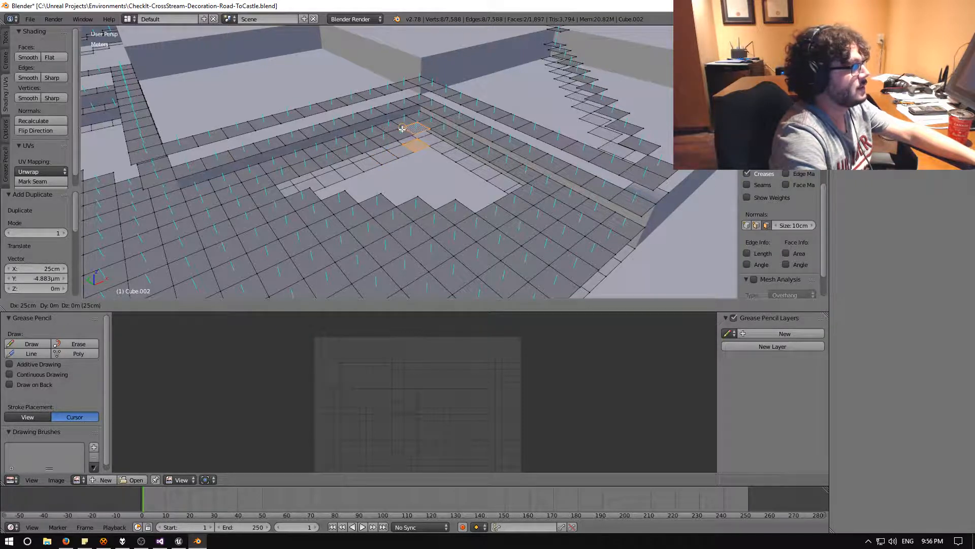
pyautogui.click(401, 129)
# Step: Copy the tile pair -1.75 m in X and -25 cm in Y to start another row, and add three copies spaced 25 cm along X
pyautogui.hotkey('shift', 'd')
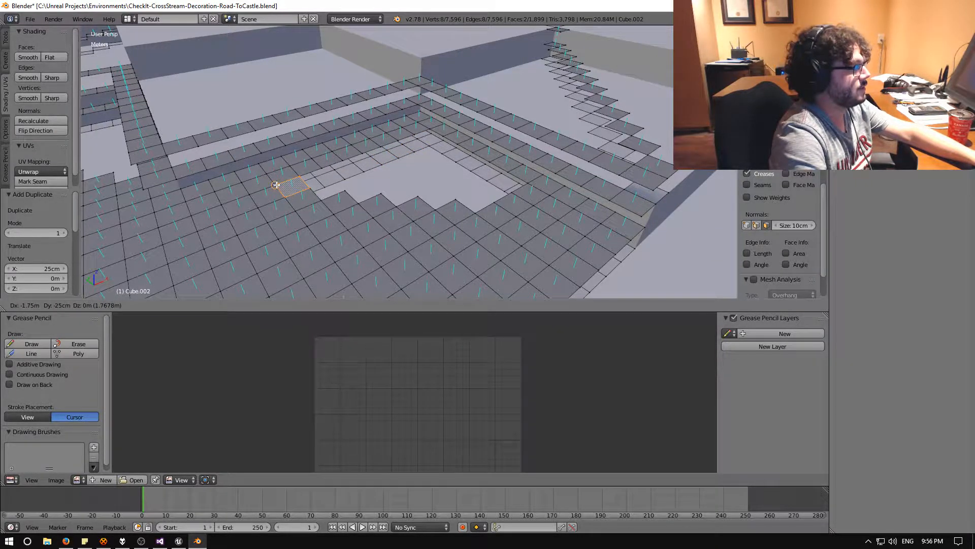
pyautogui.click(276, 185)
pyautogui.hotkey('shift', 'd')
pyautogui.click(306, 175)
pyautogui.hotkey('shift', 'd')
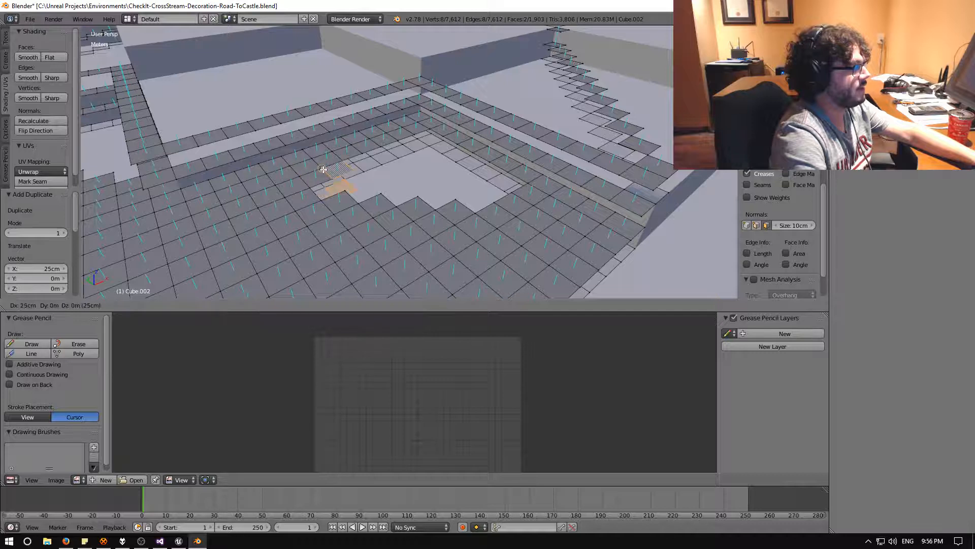
pyautogui.click(323, 170)
pyautogui.hotkey('shift', 'd')
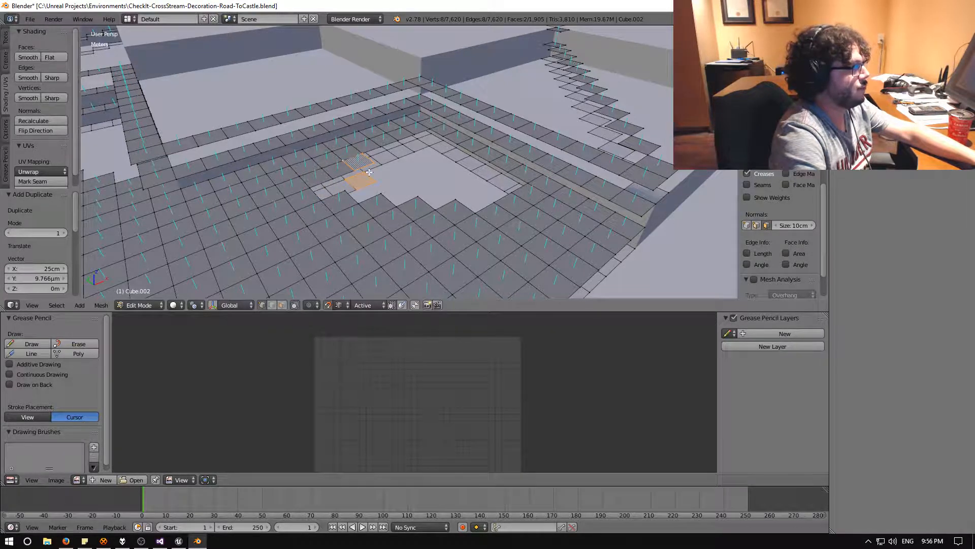
pyautogui.click(366, 157)
# Step: Extend this row with four more tile pair copies spaced 25 cm along X, up to the opening's inner corner
pyautogui.hotkey('shift', 'd')
pyautogui.click(362, 153)
pyautogui.hotkey('shift', 'd')
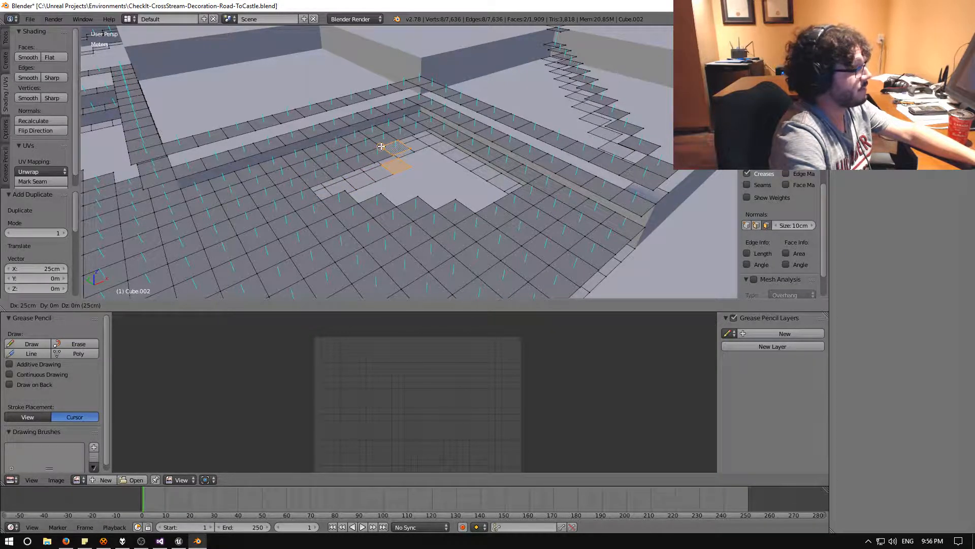
pyautogui.click(385, 146)
pyautogui.hotkey('shift', 'd')
pyautogui.click(398, 141)
pyautogui.hotkey('shift', 'd')
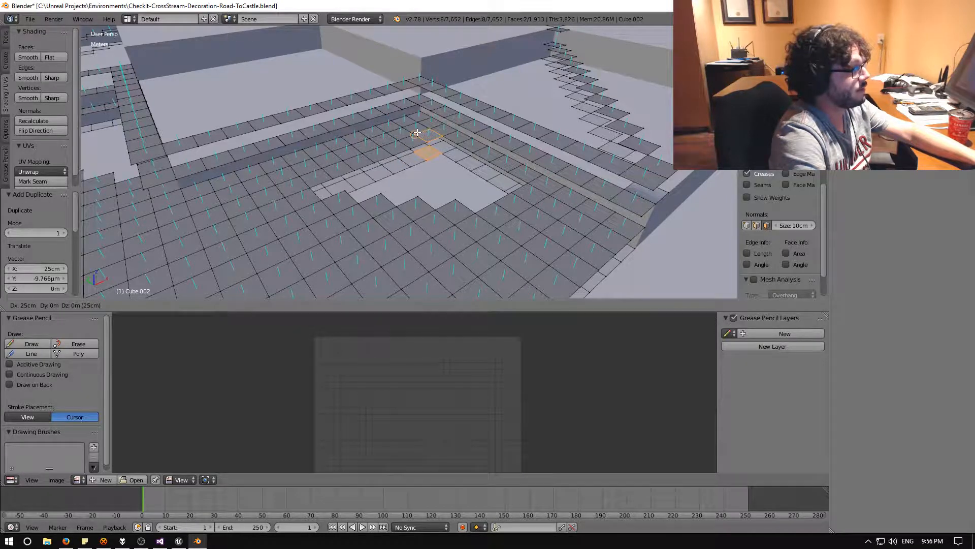
pyautogui.click(415, 132)
# Step: Add five tile pair copies spaced -25 cm in Y from the corner along the adjoining edge of the opening
pyautogui.moveTo(416, 134); pyautogui.dragTo(444, 163, button='middle')
pyautogui.scroll(2, 475, 179)
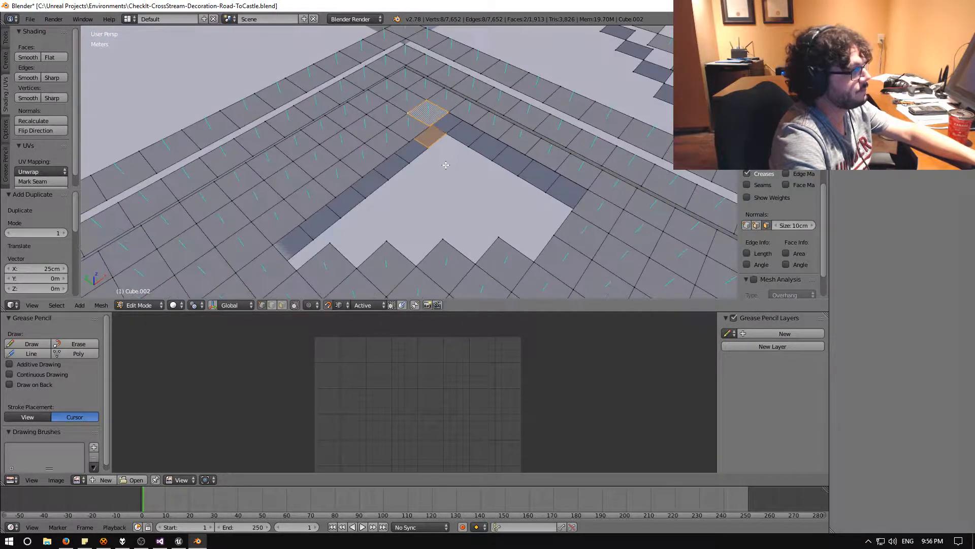
pyautogui.hotkey('shift', 'd')
pyautogui.click(432, 131)
pyautogui.hotkey('shift', 'd')
pyautogui.click(460, 140)
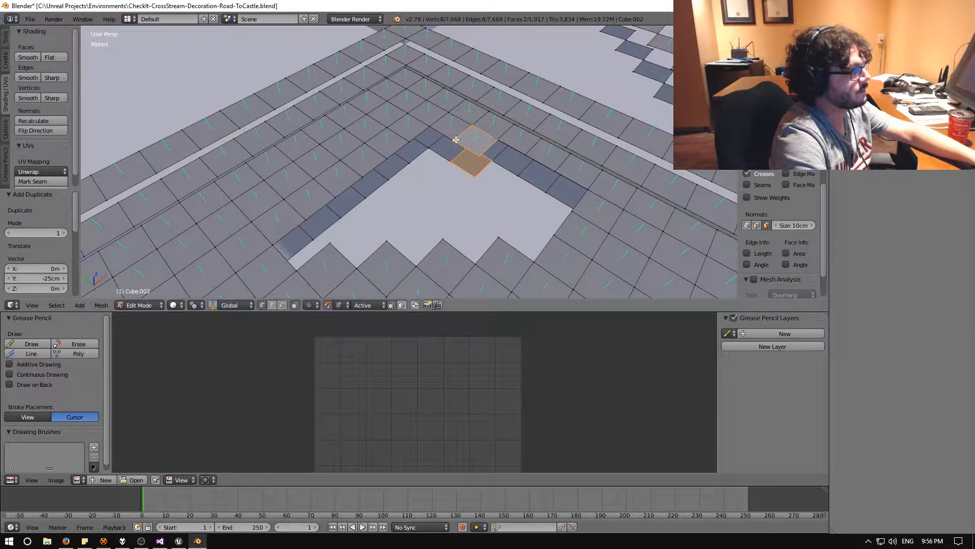
pyautogui.hotkey('shift', 'd')
pyautogui.click(483, 152)
pyautogui.hotkey('shift', 'd')
pyautogui.click(511, 171)
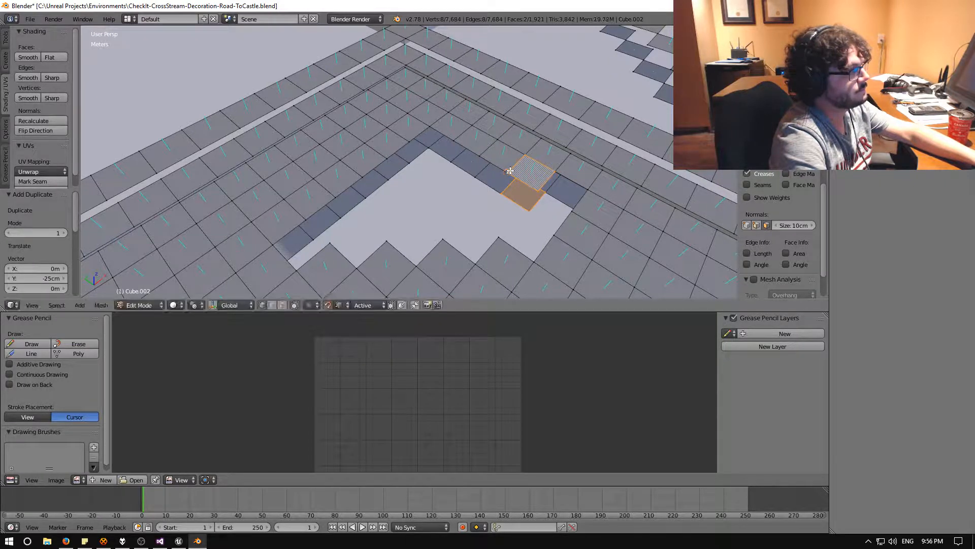
pyautogui.hotkey('shift', 'd')
pyautogui.click(540, 188)
# Step: Copy the tile pair -25 cm in X and 1 m in Y back beside the corner, and add two copies spaced -25 cm along X
pyautogui.hotkey('shift', 'd')
pyautogui.click(417, 152)
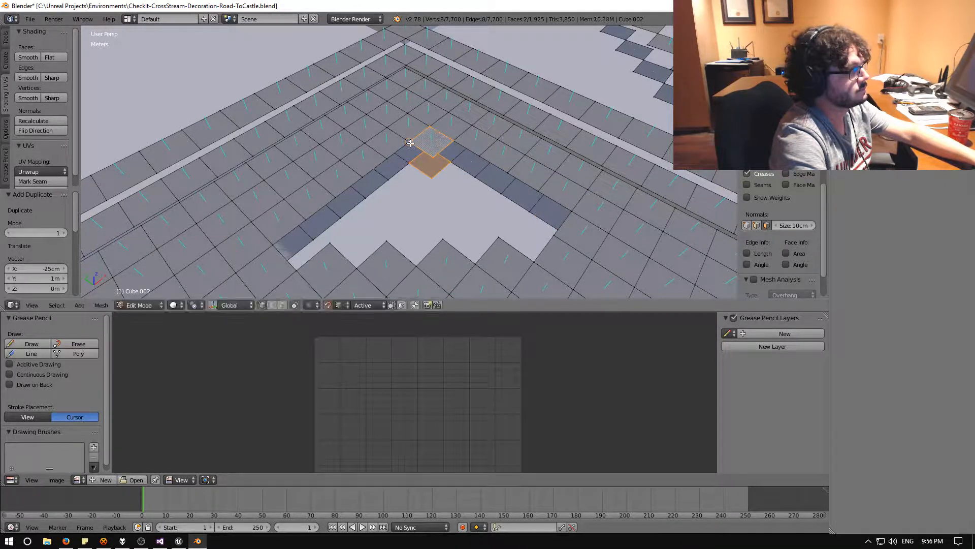
pyautogui.hotkey('shift', 'd')
pyautogui.click(389, 161)
pyautogui.moveTo(389, 161); pyautogui.dragTo(360, 159, button='middle')
pyautogui.hotkey('shift', 'd')
pyautogui.click(359, 160)
# Step: Continue the row with three more tile pair copies spaced -25 cm along X, up to the existing floor
pyautogui.hotkey('shift', 'd')
pyautogui.click(327, 174)
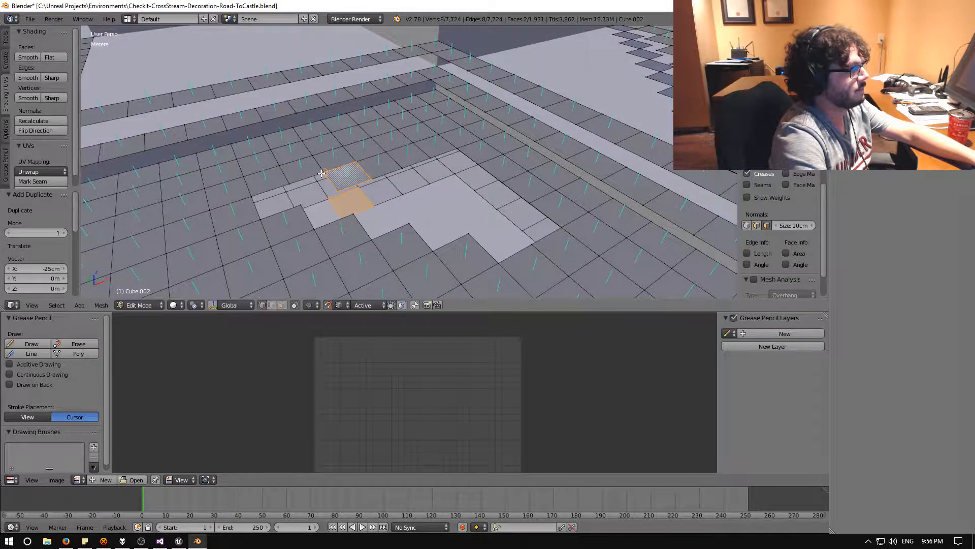
pyautogui.hotkey('shift', 'd')
pyautogui.click(286, 186)
pyautogui.hotkey('shift', 'd')
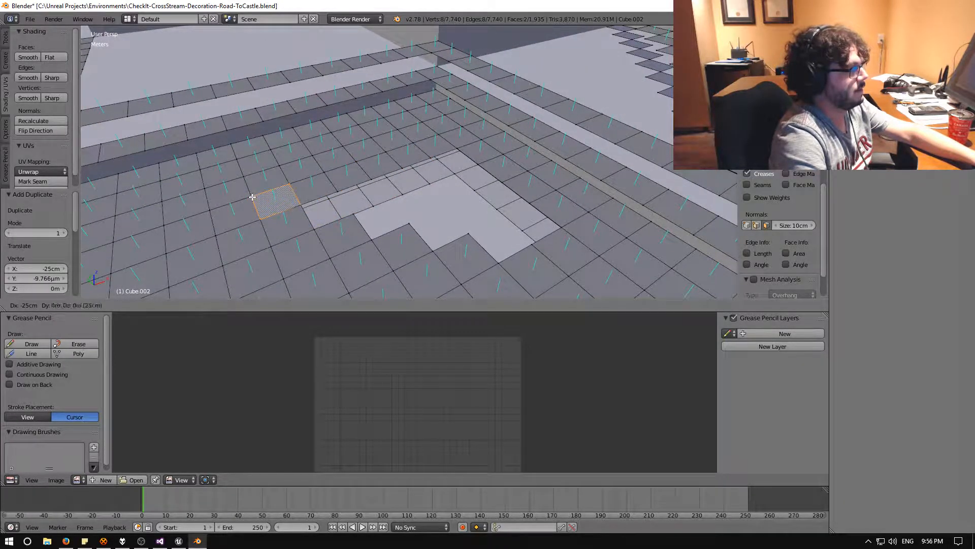
pyautogui.click(252, 197)
# Step: Switch to Unreal Editor and start the game preview from the main menu level
pyautogui.click(178, 540)
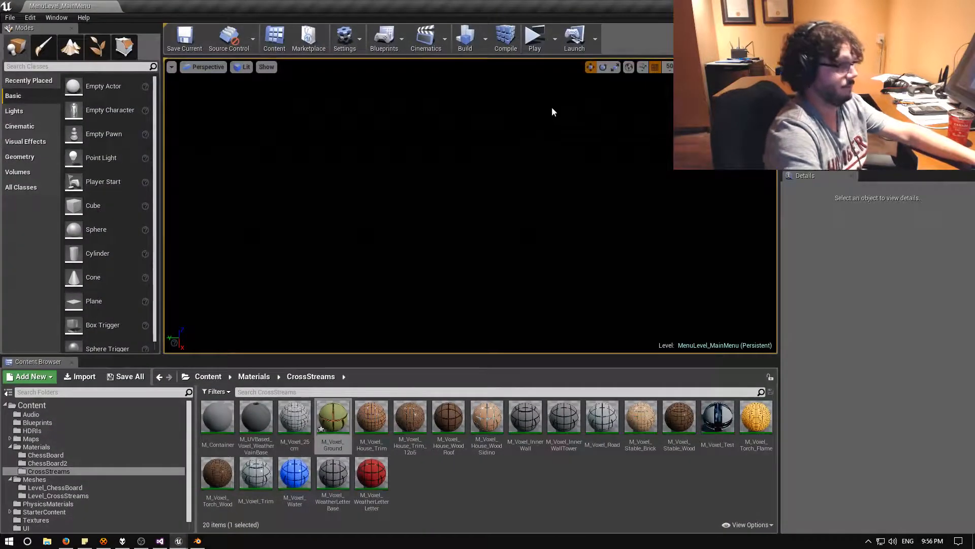
pyautogui.click(178, 541)
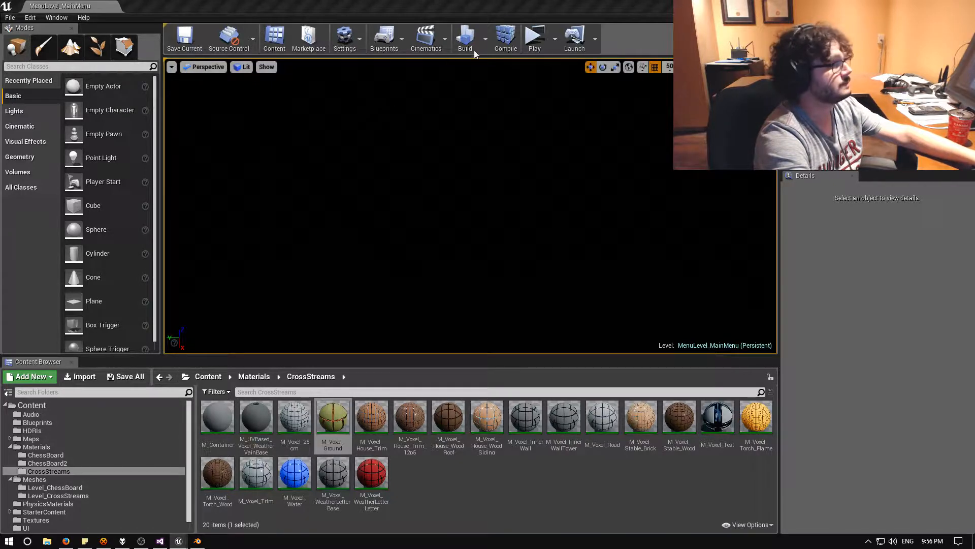
pyautogui.click(535, 37)
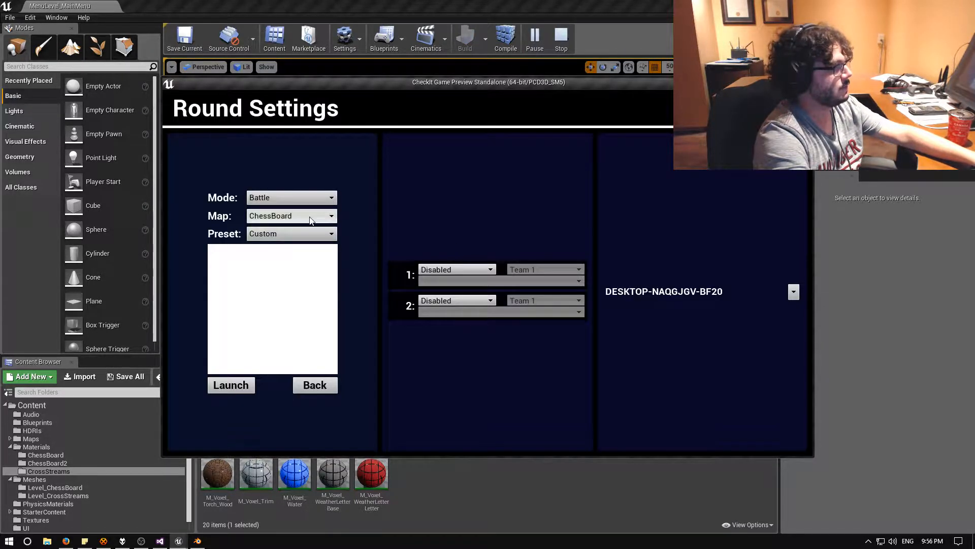
# Step: Set the round's map to CrossStreams and its preset to FFA
pyautogui.click(311, 220)
pyautogui.click(267, 234)
pyautogui.click(267, 234)
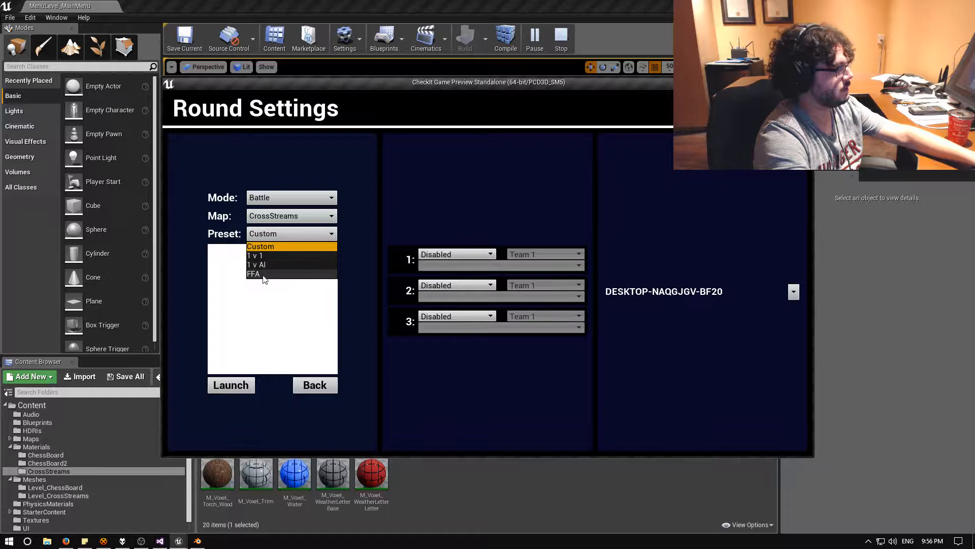
pyautogui.click(264, 275)
# Step: Set players 2 and 3 to AI using Alice, and launch the round
pyautogui.click(455, 287)
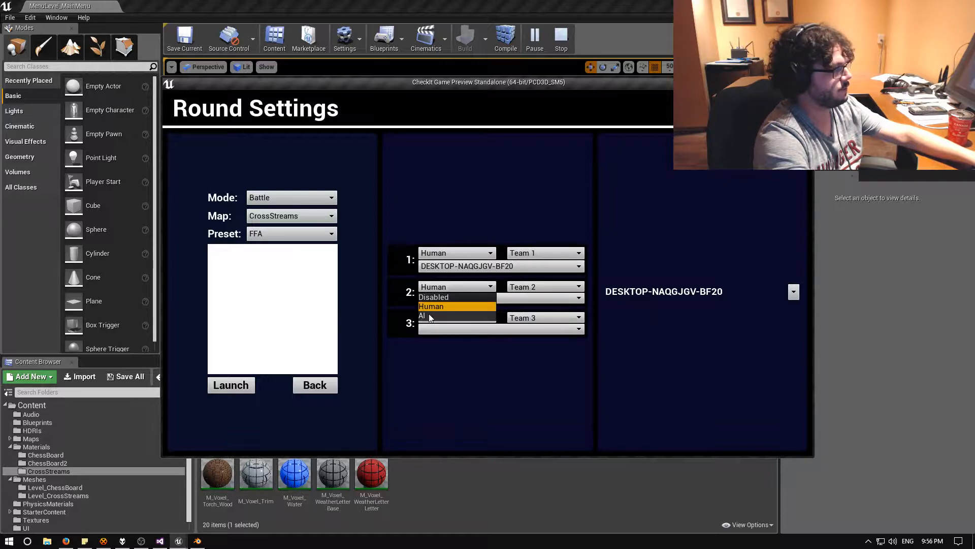
pyautogui.click(430, 315)
pyautogui.click(435, 320)
pyautogui.click(427, 347)
pyautogui.click(441, 297)
pyautogui.click(439, 309)
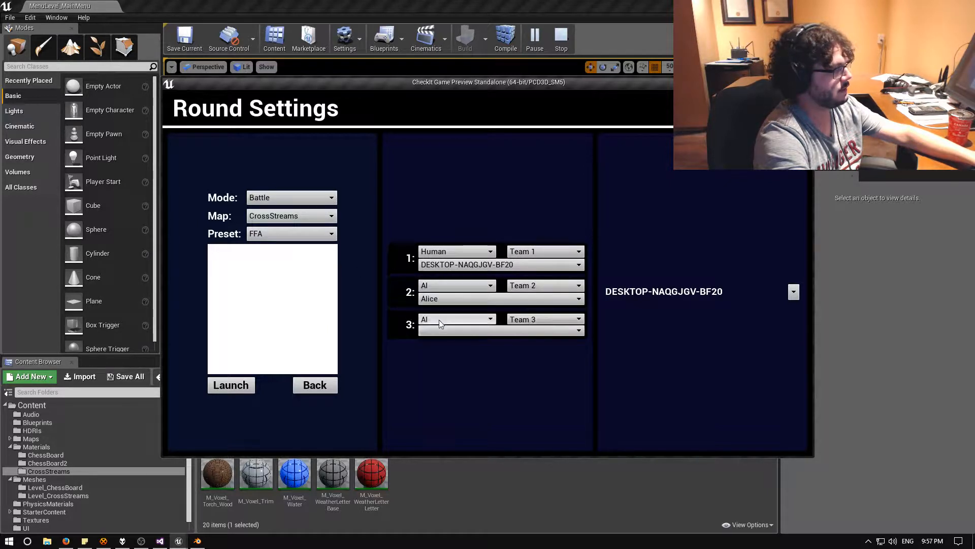
pyautogui.click(440, 331)
pyautogui.click(429, 342)
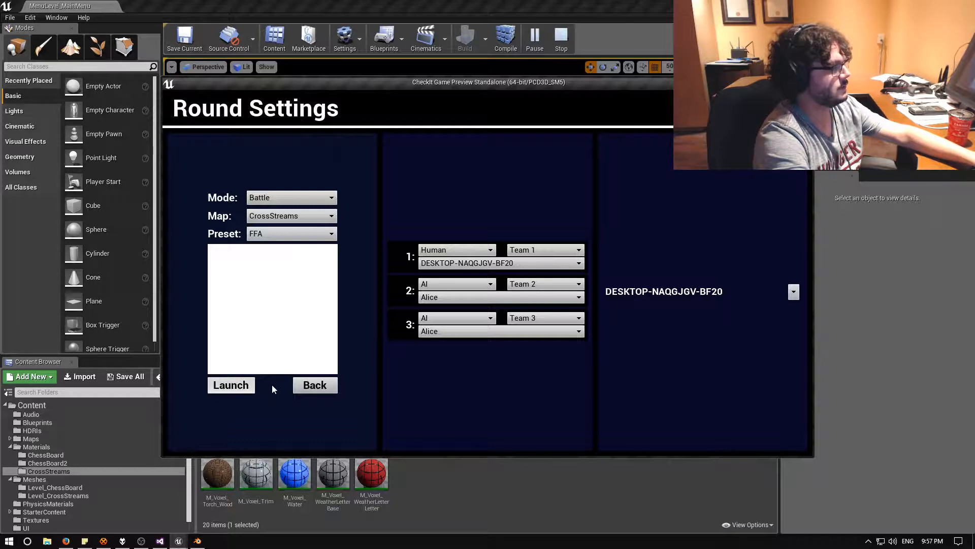
pyautogui.click(248, 390)
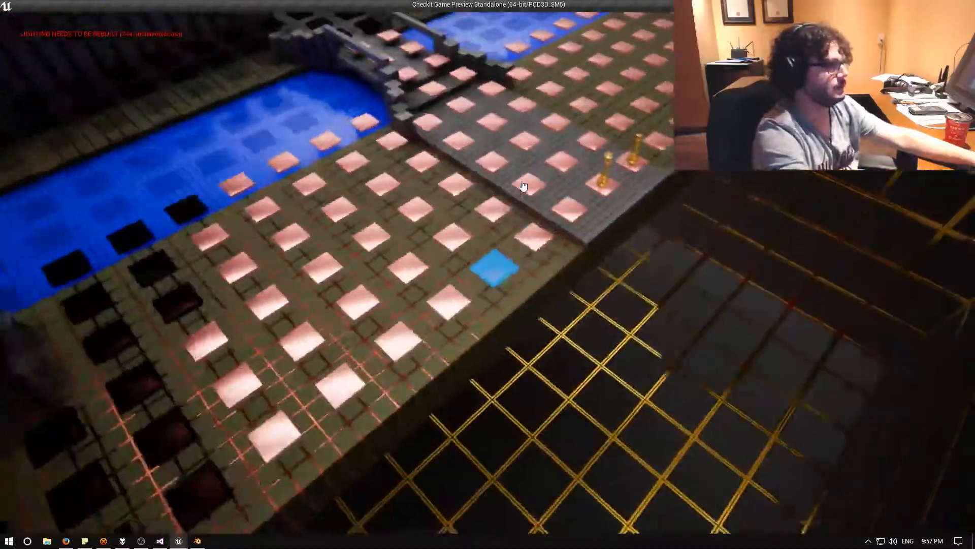
# Step: Select the smaller gold piece on the stone road and move it one tile diagonally forward, in front of the larger piece
pyautogui.press('a')
pyautogui.press('space')
pyautogui.press('a')
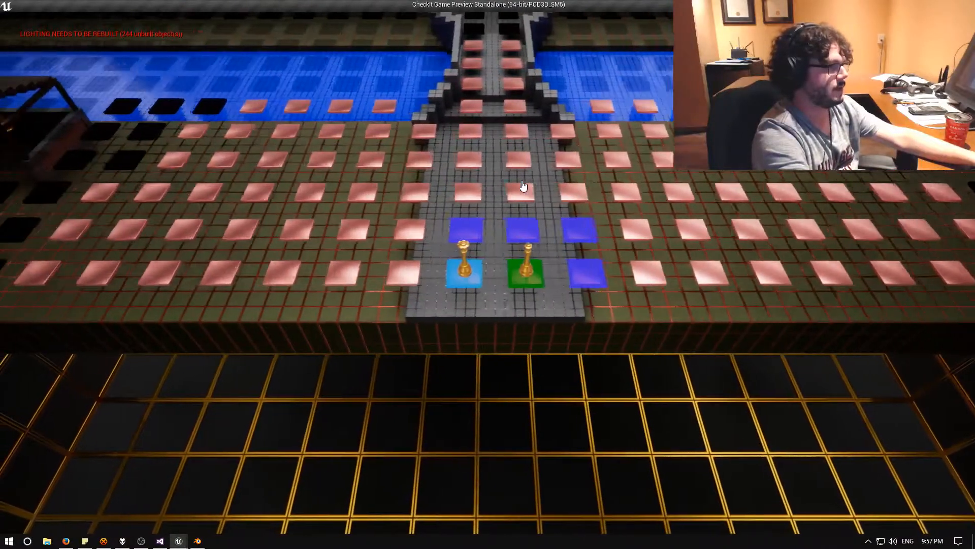
pyautogui.press('w')
pyautogui.press('a')
pyautogui.press('a')
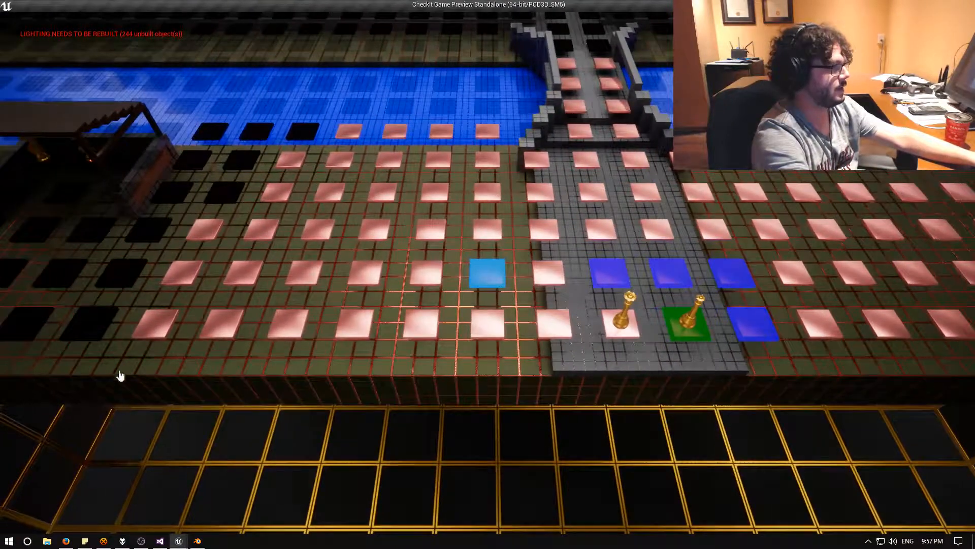
pyautogui.press('d')
pyautogui.press('d')
pyautogui.press('space')
pyautogui.press('a')
pyautogui.press('a')
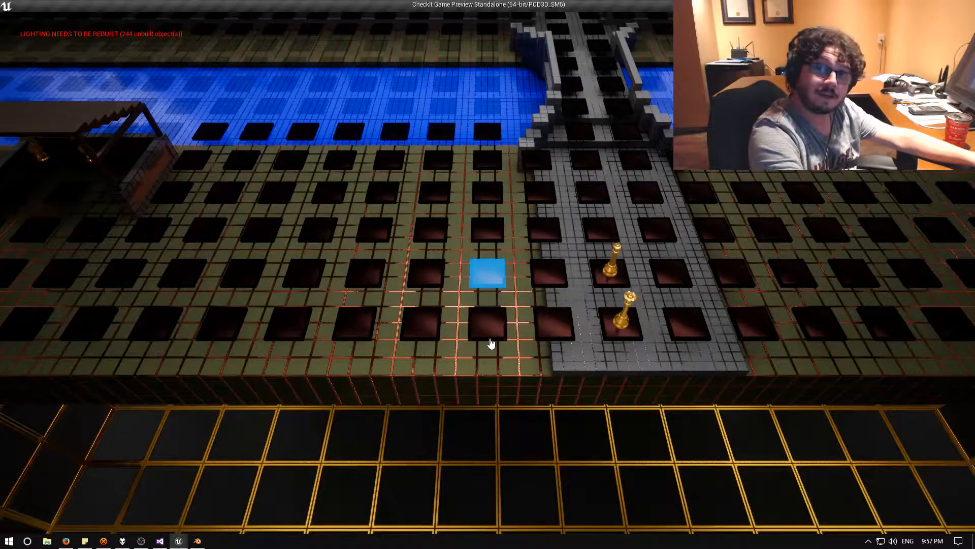
# Step: Select the smaller piece again and move it one more tile diagonally forward to the road's left edge
pyautogui.press('d')
pyautogui.press('d')
pyautogui.press('space')
pyautogui.press('a')
pyautogui.press('w')
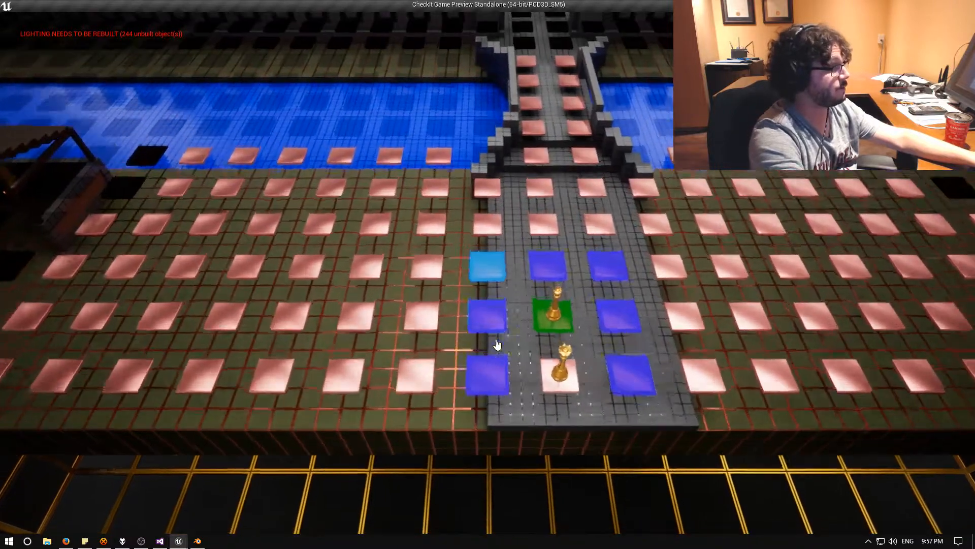
pyautogui.press('space')
pyautogui.press('a')
pyautogui.press('a')
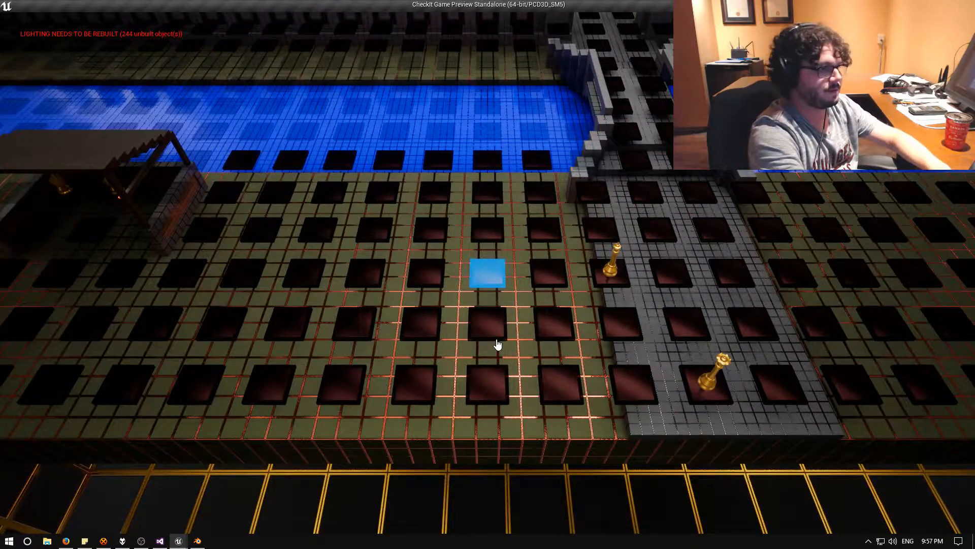
# Step: Move the smaller piece one further tile diagonally forward, off the road onto the grass
pyautogui.press('d')
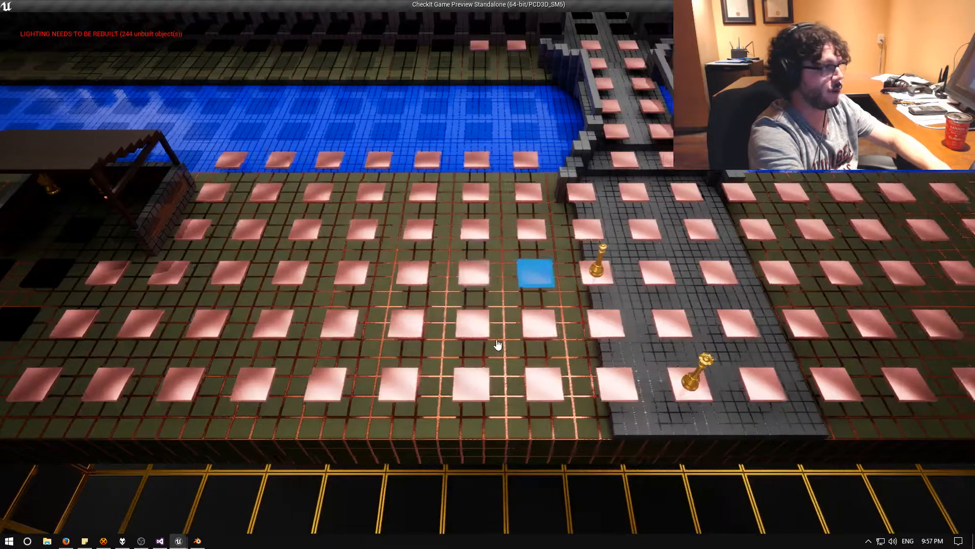
pyautogui.press('d')
pyautogui.press('space')
pyautogui.press('a')
pyautogui.press('space')
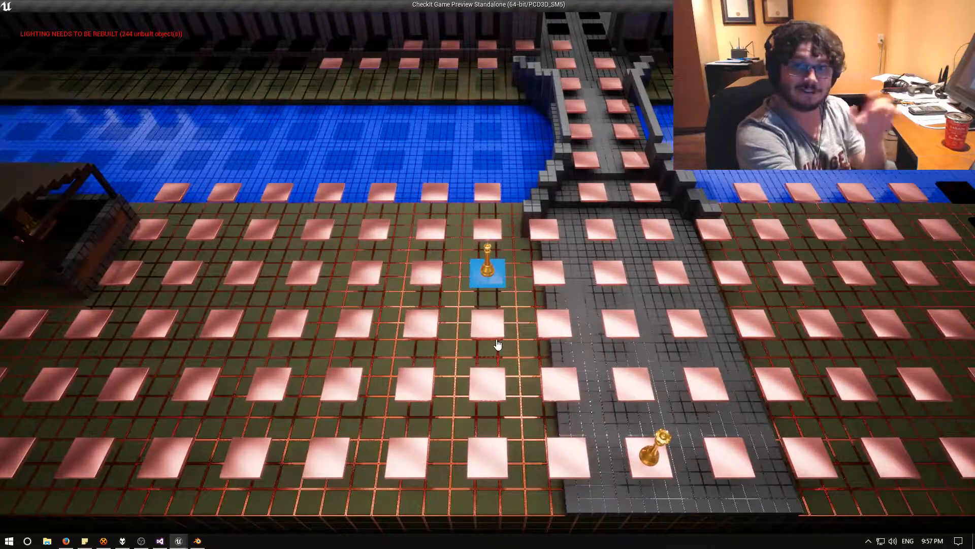
# Step: Select the right-hand piece under the wooden shelter and examine the highlighted tiles around it and over to the piece beside the road
pyautogui.press('a')
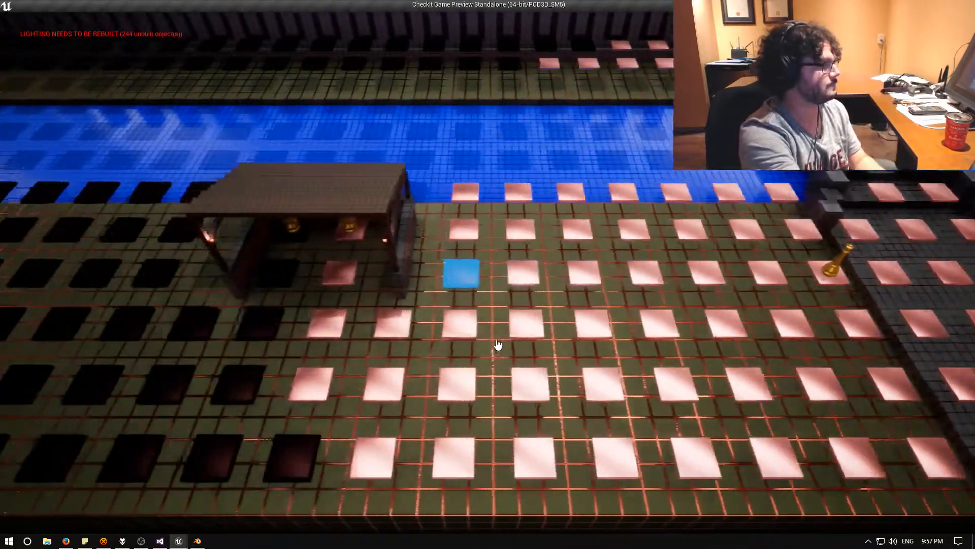
pyautogui.press('w')
pyautogui.press('space')
pyautogui.press('s')
pyautogui.press('d')
pyautogui.press('d')
pyautogui.press('a')
pyautogui.press('a')
pyautogui.press('a')
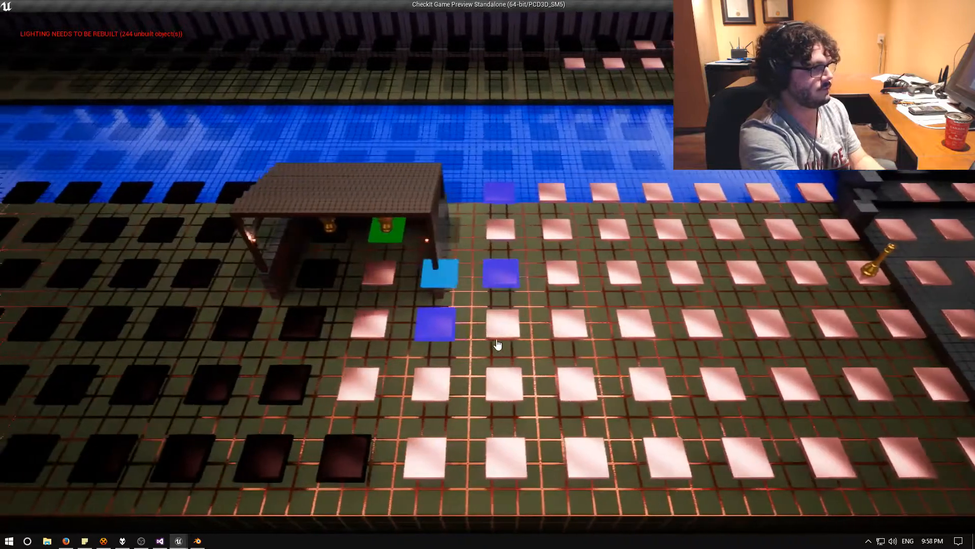
pyautogui.press('w')
pyautogui.press('s')
pyautogui.press('s')
pyautogui.press('d')
pyautogui.press('d')
pyautogui.press('d')
pyautogui.press('d')
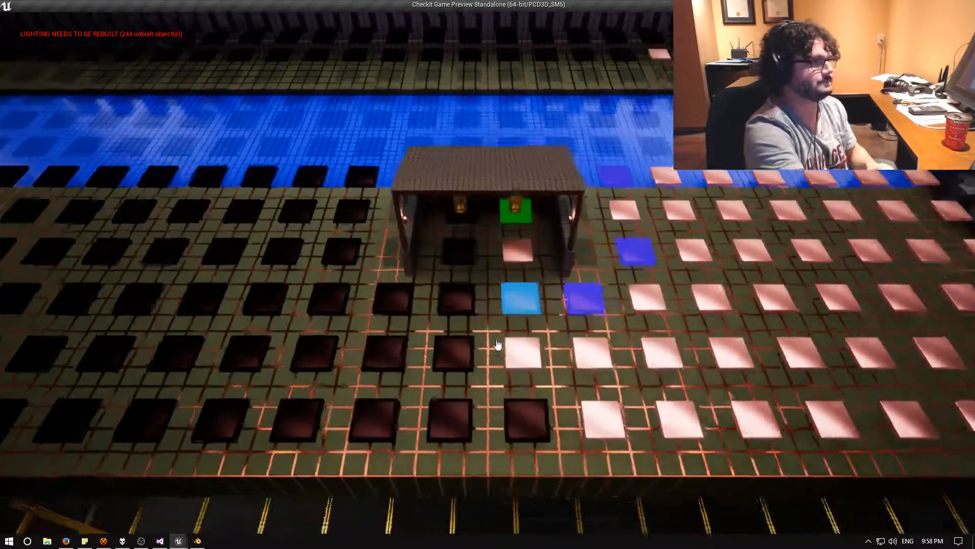
pyautogui.press('d')
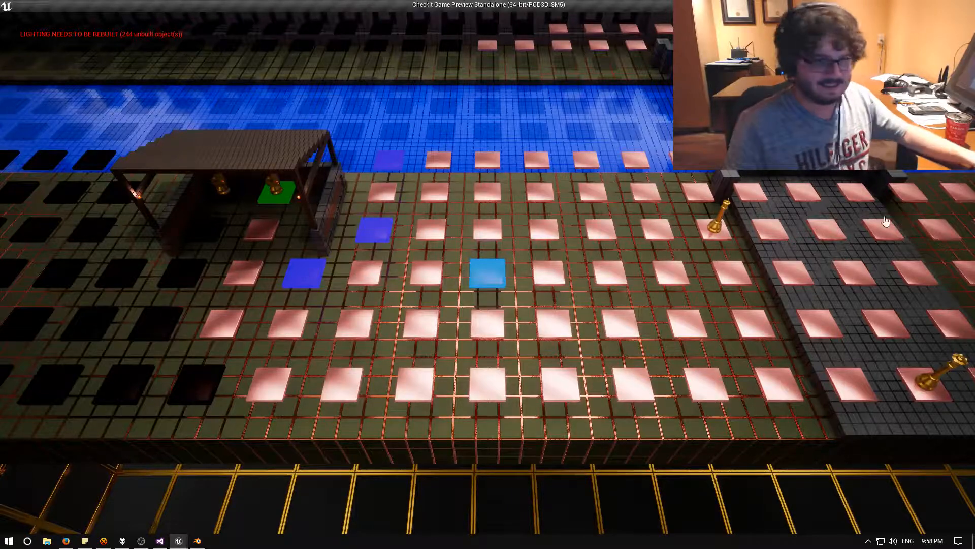
pyautogui.click(713, 236)
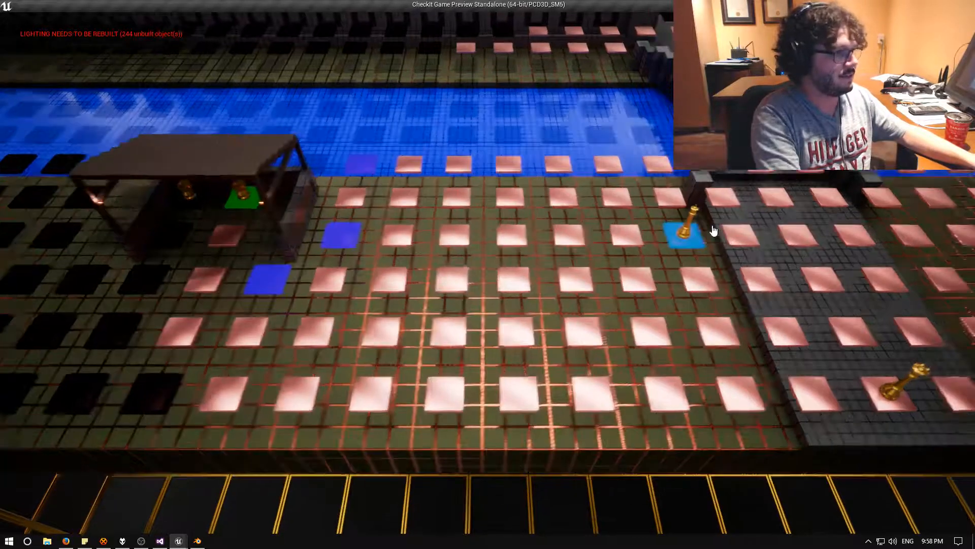
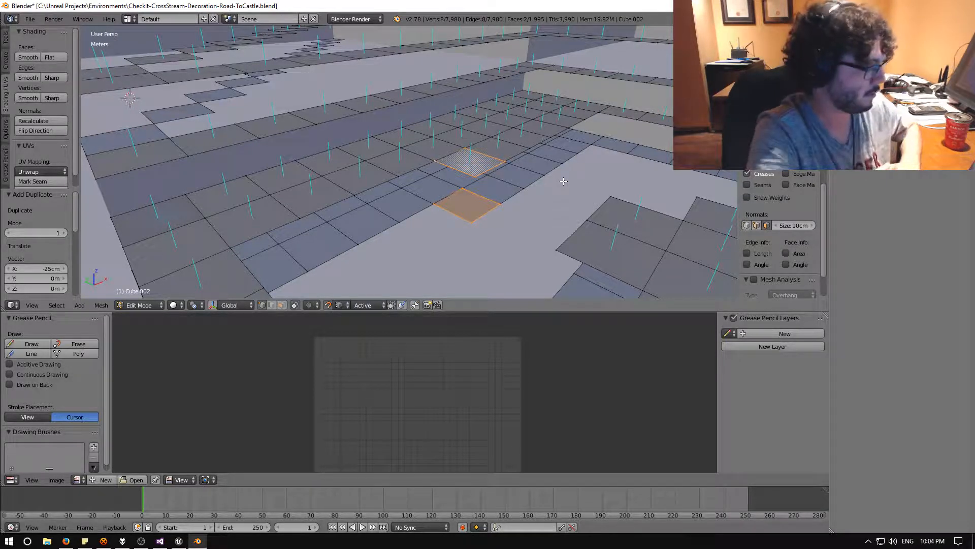
# Step: In Blender, extend the tile row with four tile pair copies spaced -25 cm along X, up to the end of the border strip
pyautogui.hotkey('shift', 'd')
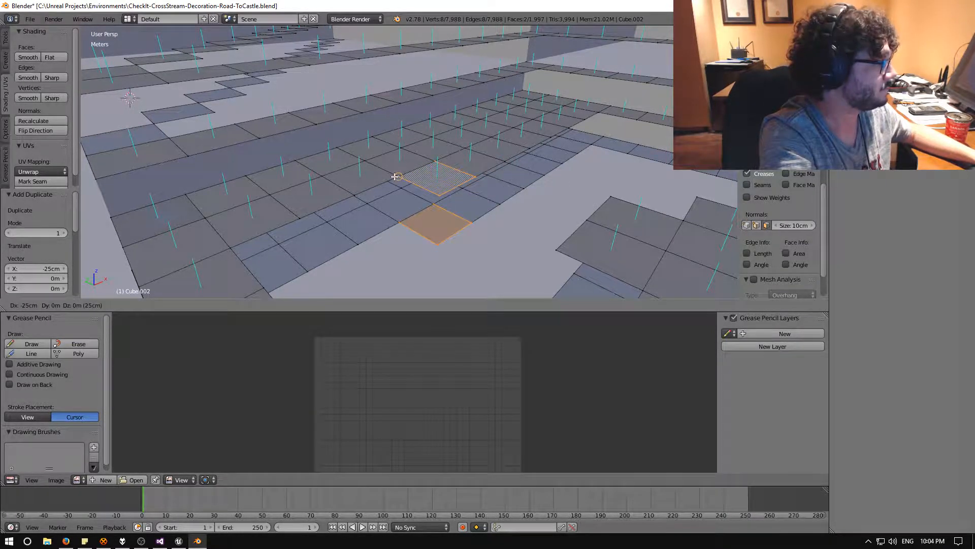
pyautogui.click(395, 176)
pyautogui.hotkey('shift', 'd')
pyautogui.click(355, 196)
pyautogui.hotkey('shift', 'd')
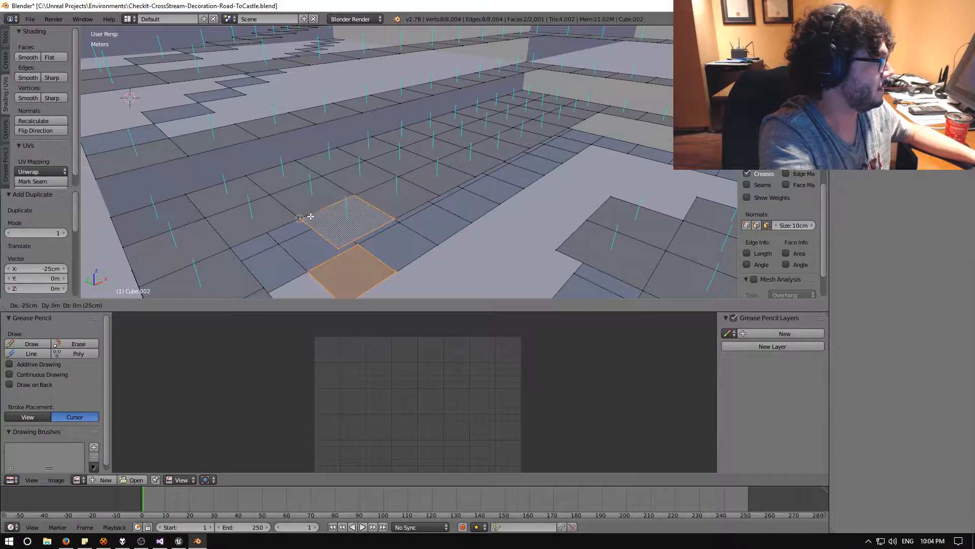
pyautogui.click(309, 217)
pyautogui.hotkey('shift', 'd')
pyautogui.click(240, 247)
pyautogui.scroll(-3, 244, 250)
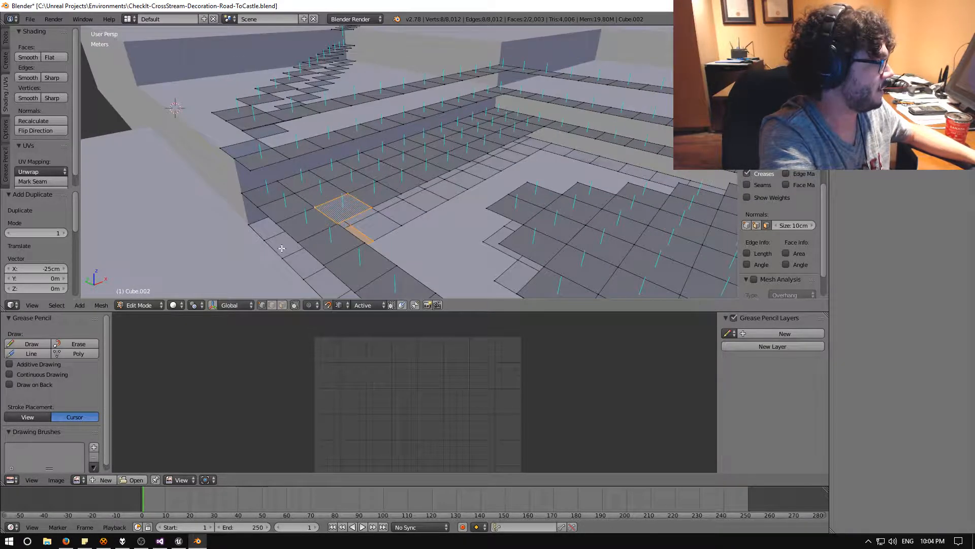
# Step: Start the next tile row with a tile pair copy -25 cm along Y, and extend it with six copies spaced 25 cm along X
pyautogui.hotkey('shift', 'd')
pyautogui.click(336, 222)
pyautogui.hotkey('shift', 'd')
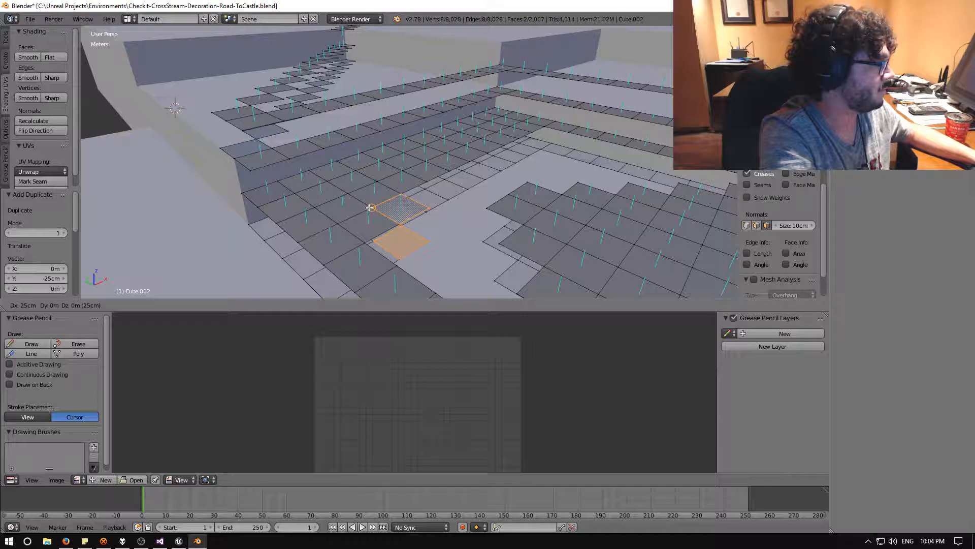
pyautogui.click(370, 207)
pyautogui.hotkey('shift', 'd')
pyautogui.click(398, 195)
pyautogui.hotkey('shift', 'd')
pyautogui.click(427, 181)
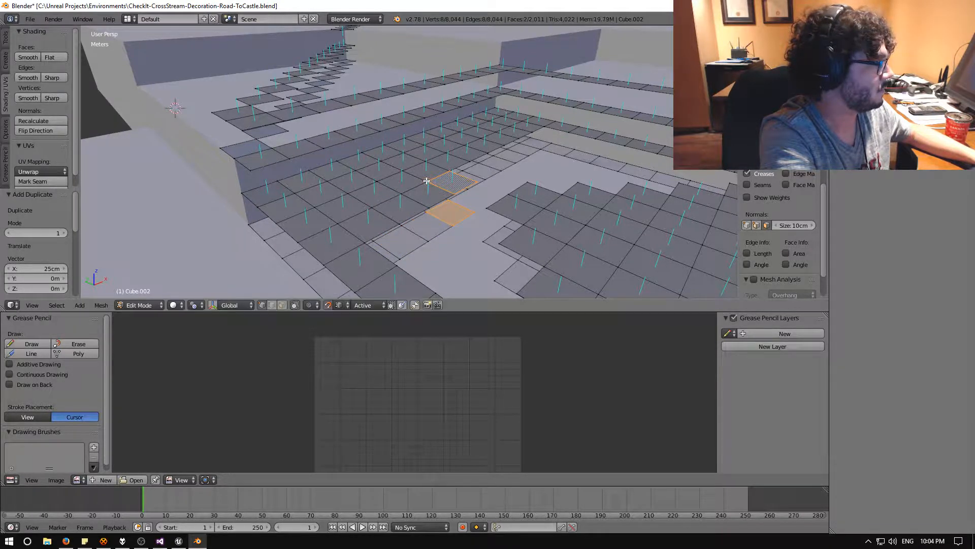
pyautogui.hotkey('shift', 'd')
pyautogui.click(457, 167)
pyautogui.hotkey('shift', 'd')
pyautogui.click(474, 157)
pyautogui.hotkey('shift', 'd')
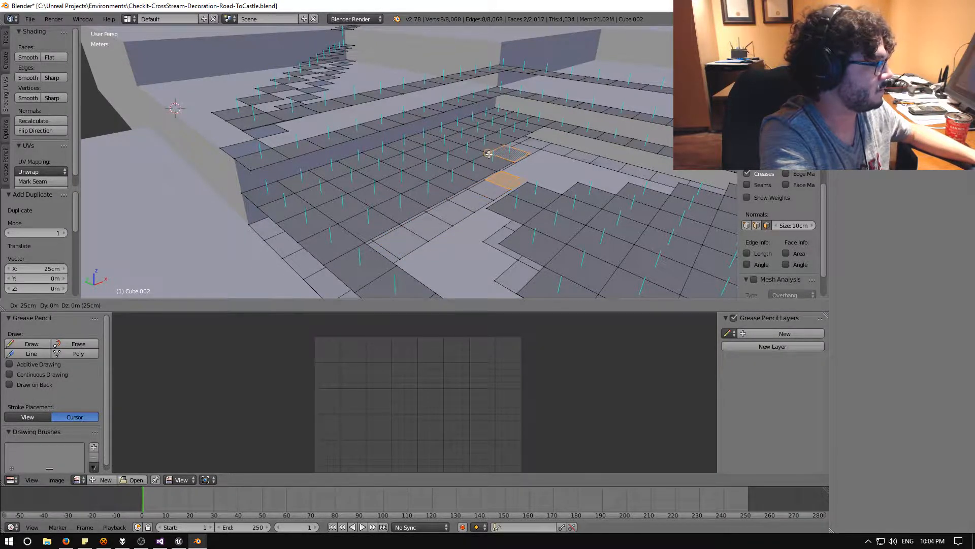
pyautogui.click(488, 154)
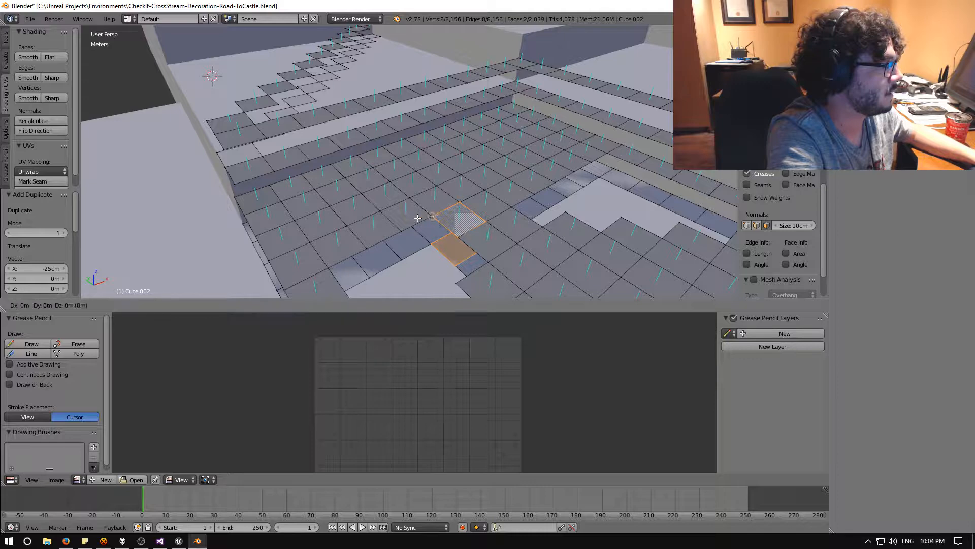
# Step: Continue the tile row beside the remaining gap back toward the border with tile pair copies spaced -25 cm along X
pyautogui.click(409, 222)
pyautogui.hotkey('shift', 'd')
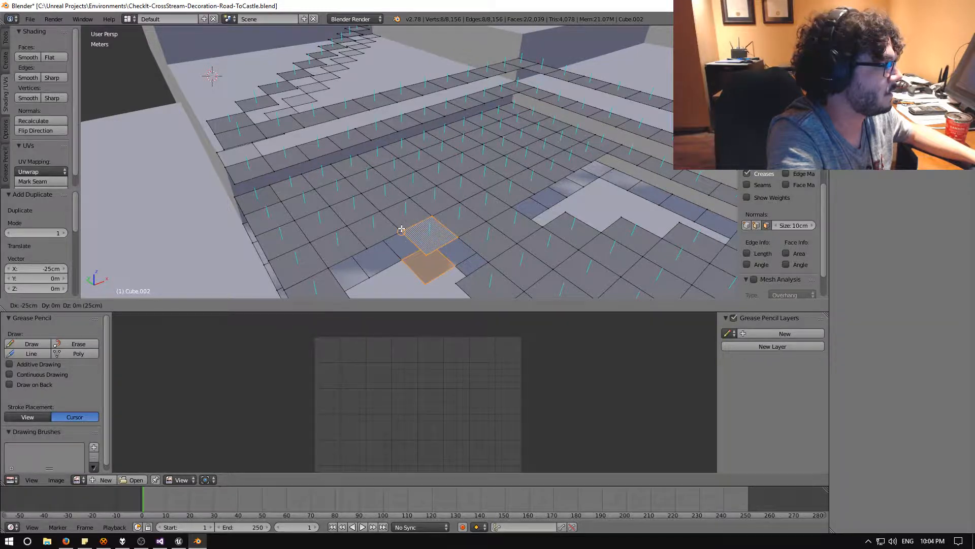
pyautogui.click(401, 229)
pyautogui.moveTo(402, 230)
pyautogui.mouseDown(button='middle')
pyautogui.moveTo(373, 196)
pyautogui.moveTo(394, 231)
pyautogui.mouseUp(button='middle')
pyautogui.hotkey('shift', 'd')
pyautogui.click(373, 195)
pyautogui.hotkey('shift', 'd')
pyautogui.click(439, 262)
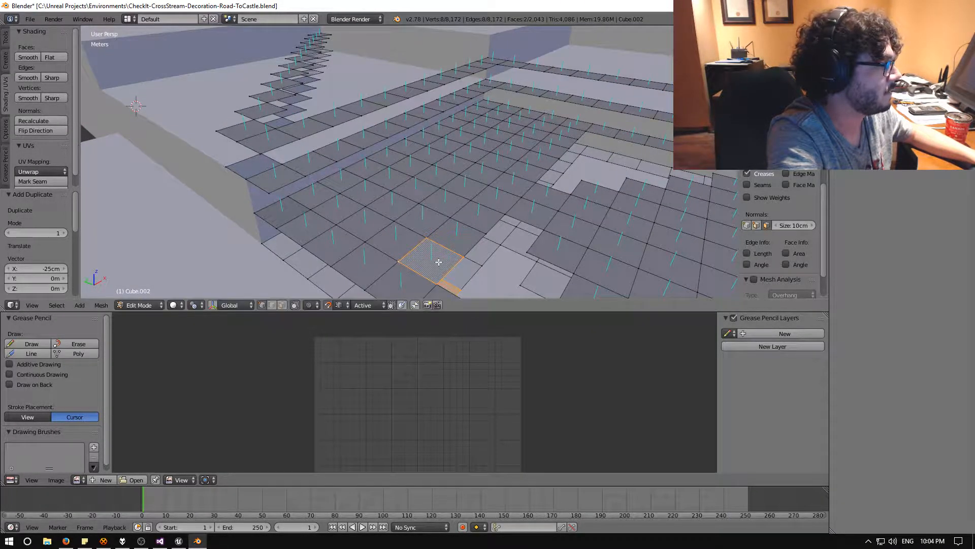
# Step: Fill the gap near the front edge of the floor with tile pair copies snapped to the 25 cm grid
pyautogui.scroll(-5, 439, 262)
pyautogui.moveTo(439, 262); pyautogui.dragTo(448, 196, button='middle')
pyautogui.scroll(2, 446, 236)
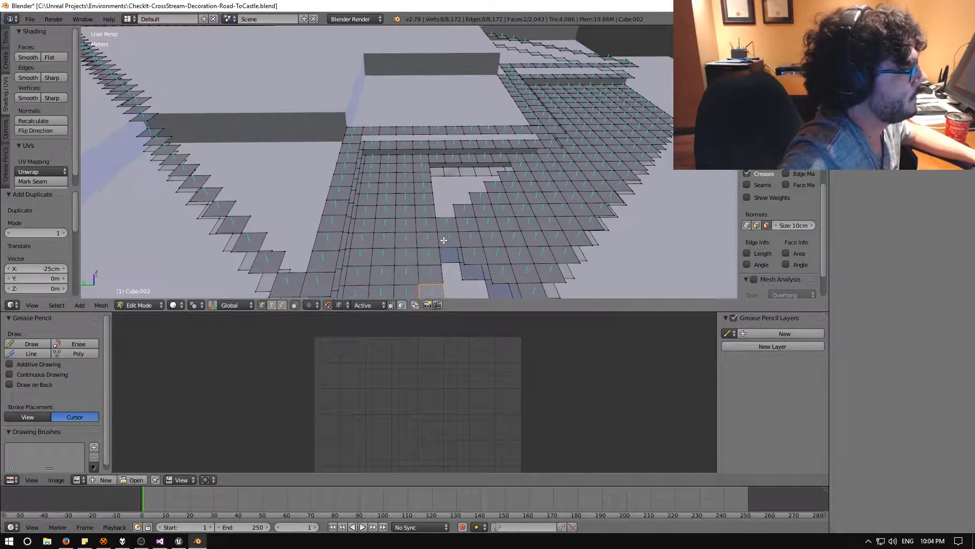
pyautogui.keyDown('shift'); pyautogui.moveTo(444, 239); pyautogui.dragTo(401, 170, button='middle'); pyautogui.keyUp('shift')
pyautogui.hotkey('shift', 'd')
pyautogui.click(431, 190)
pyautogui.hotkey('shift', 'd')
pyautogui.click(406, 176)
pyautogui.hotkey('shift', 'd')
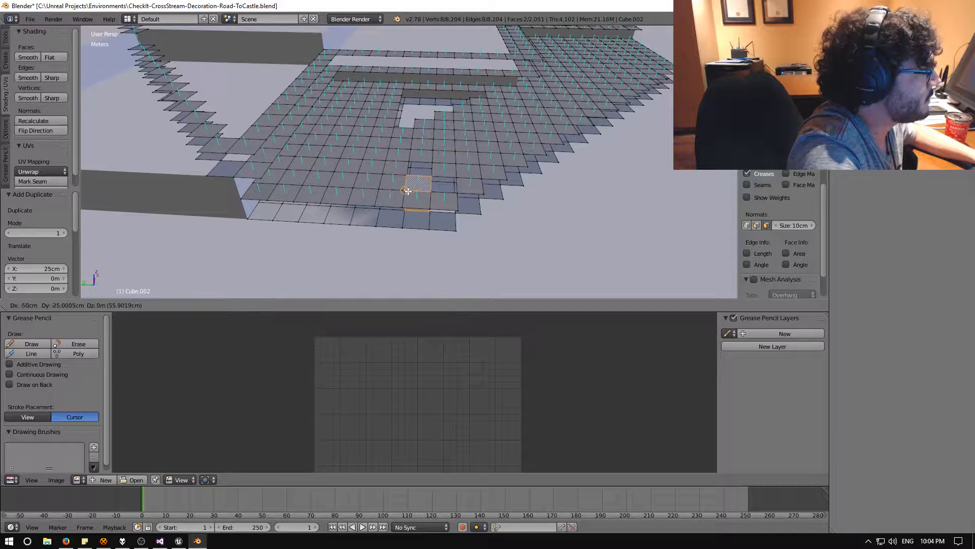
pyautogui.click(403, 189)
pyautogui.hotkey('shift', 'd')
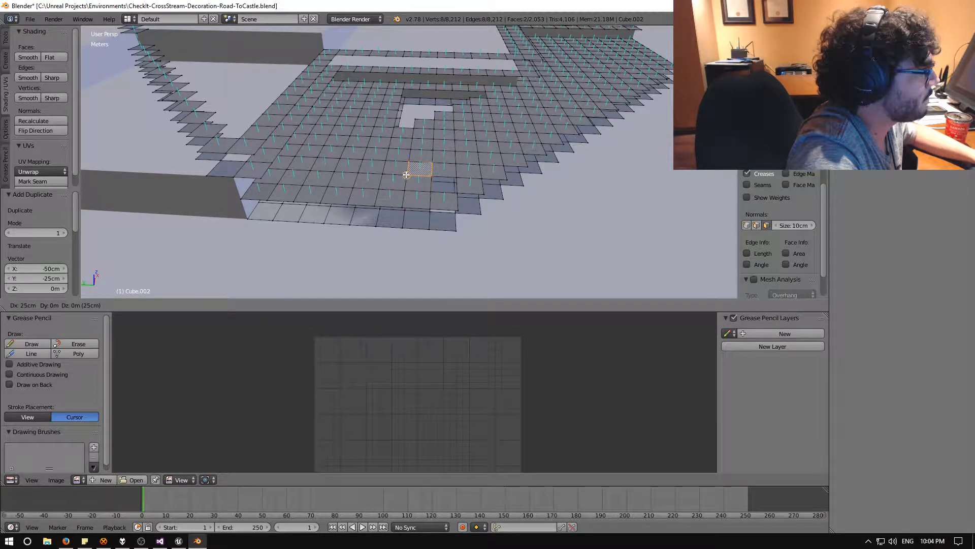
pyautogui.click(407, 173)
pyautogui.hotkey('shift', 'd')
pyautogui.click(431, 190)
# Step: Place tile pair copies at the remaining inner gap and along its edge, snapped to 25 cm increments
pyautogui.moveTo(431, 191); pyautogui.dragTo(370, 206, button='middle')
pyautogui.hotkey('shift', 'd')
pyautogui.click(354, 142)
pyautogui.hotkey('shift', 'd')
pyautogui.click(367, 133)
pyautogui.hotkey('shift', 'd')
pyautogui.click(379, 124)
pyautogui.click(417, 109)
pyautogui.hotkey('shift', 'd')
pyautogui.click(404, 118)
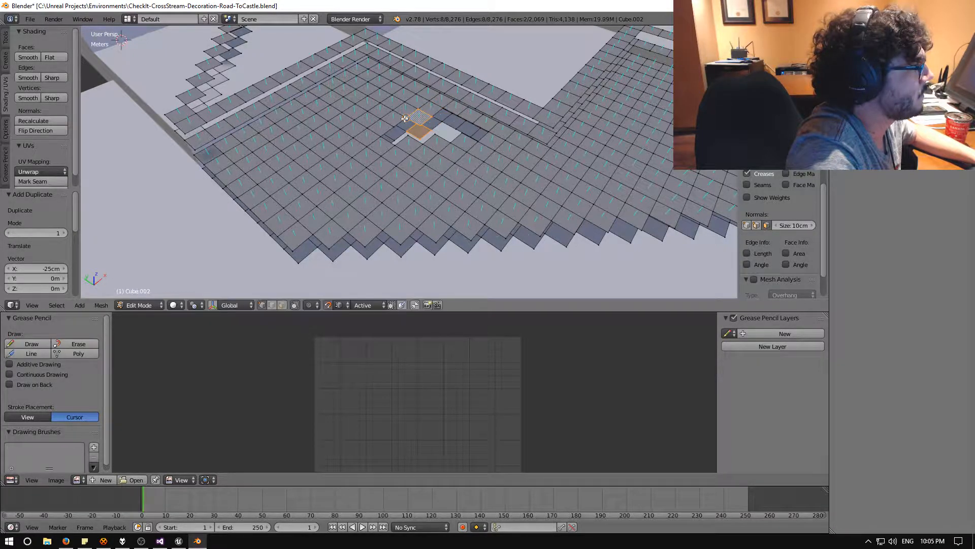
pyautogui.hotkey('shift', 'd')
pyautogui.click(398, 127)
pyautogui.hotkey('shift', 'd')
pyautogui.click(417, 144)
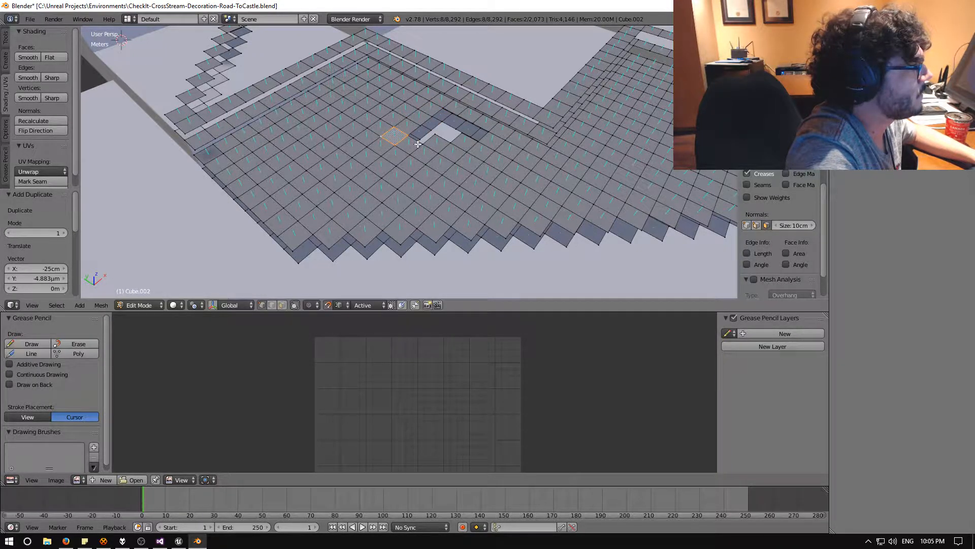
# Step: Try to duplicate the tile pair along the global X axis toward the gap, and undo the copy
pyautogui.scroll(3, 418, 144)
pyautogui.hotkey('shift', 'd')
pyautogui.press('x')
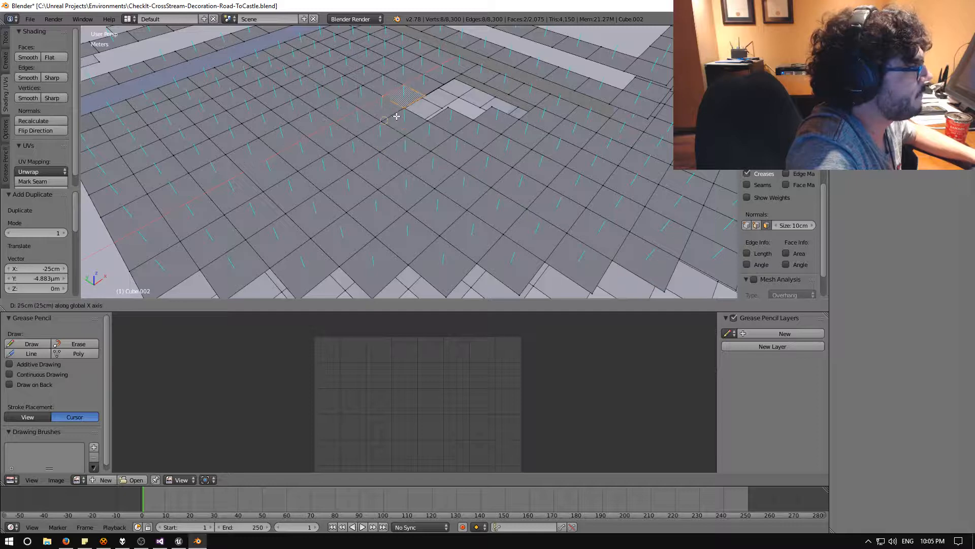
pyautogui.click(455, 151)
pyautogui.hotkey('ctrl', 'z')
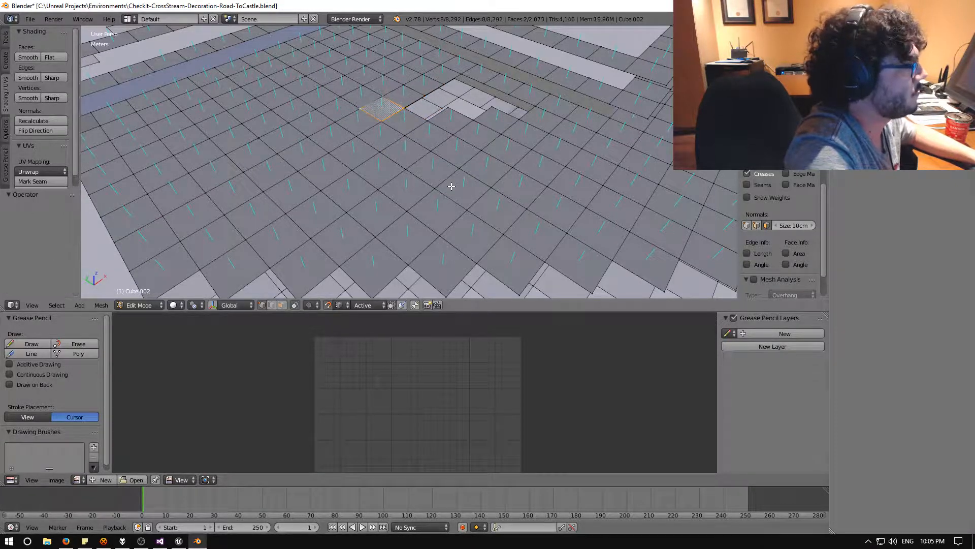
# Step: Reposition the selected tile pair beside the last inner gap and close the gap with copies offset 25 cm along X and -25 cm along Y
pyautogui.press('g')
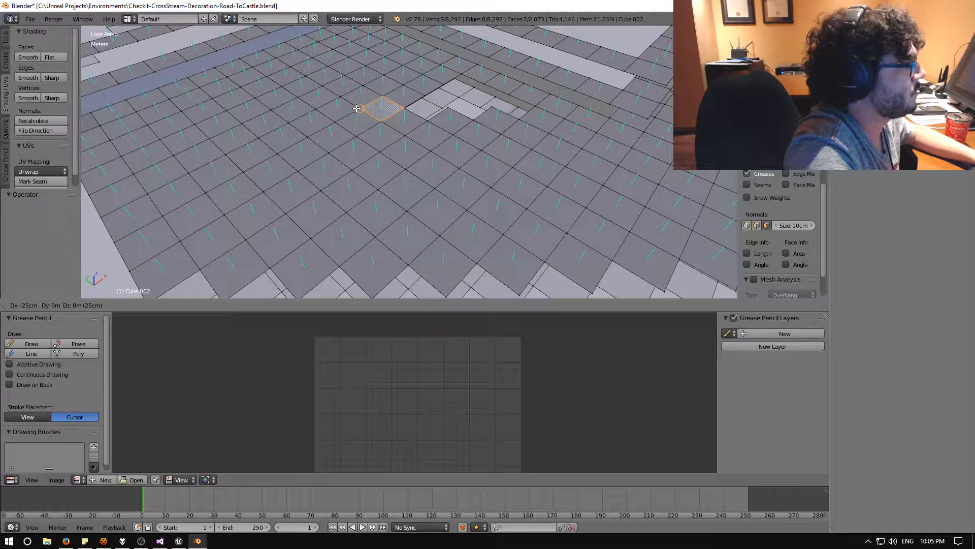
pyautogui.click(356, 109)
pyautogui.moveTo(356, 108); pyautogui.dragTo(366, 94, button='middle')
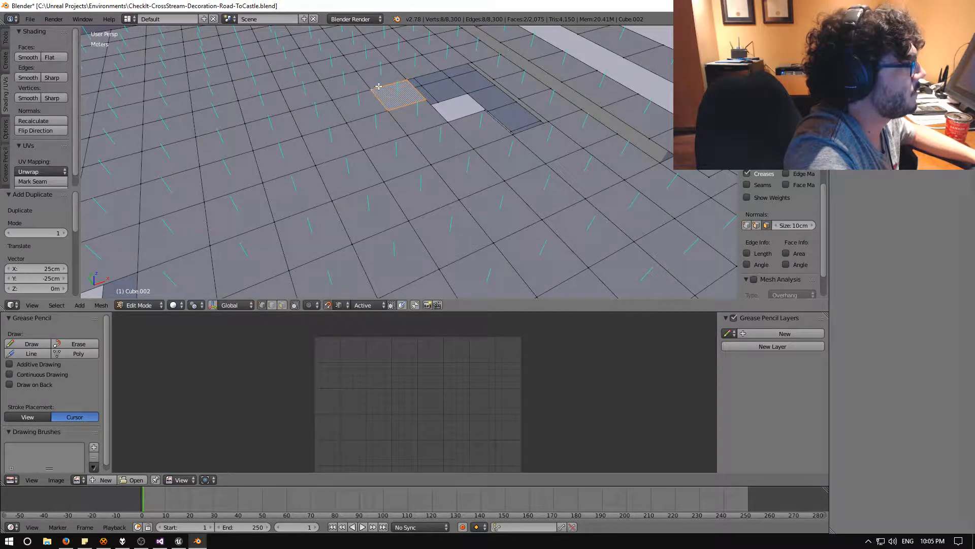
pyautogui.hotkey('shift', 'd')
pyautogui.click(408, 79)
pyautogui.hotkey('shift', 'd')
pyautogui.click(440, 76)
pyautogui.hotkey('shift', 'd')
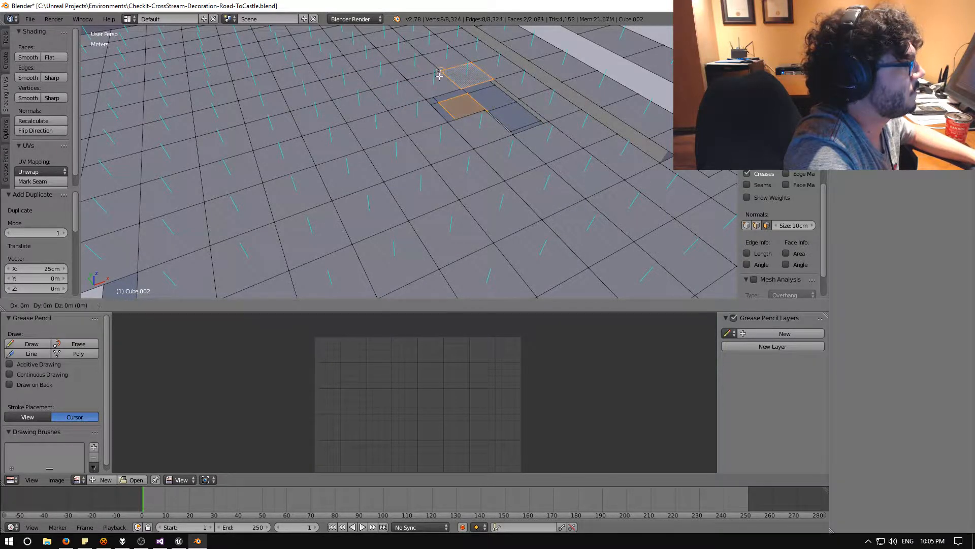
pyautogui.click(426, 95)
pyautogui.hotkey('shift', 'd')
pyautogui.click(458, 87)
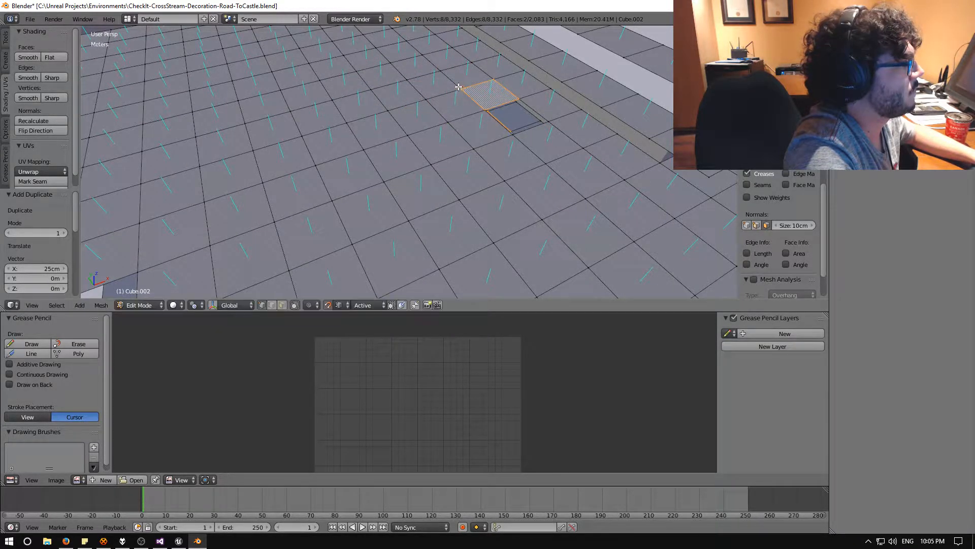
pyautogui.hotkey('shift', 'd')
pyautogui.click(487, 109)
pyautogui.scroll(-6, 482, 108)
pyautogui.moveTo(447, 76); pyautogui.dragTo(479, 108, button='middle')
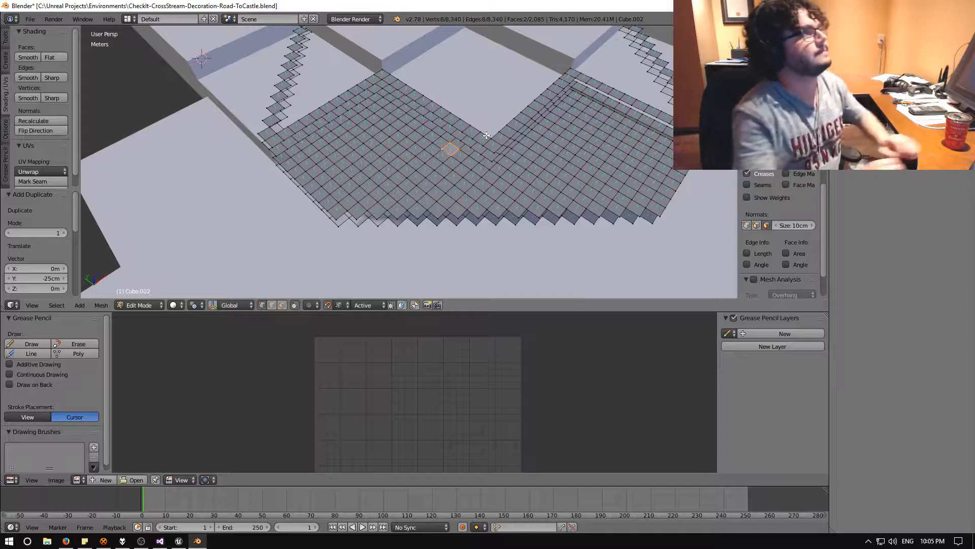
pyautogui.moveTo(349, 130); pyautogui.dragTo(388, 153, button='middle')
pyautogui.scroll(2, 349, 105)
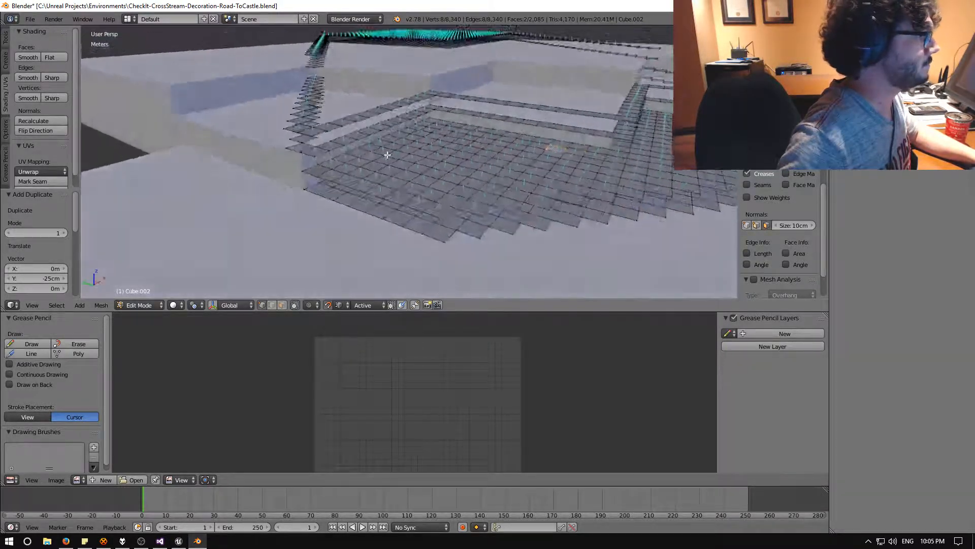
pyautogui.scroll(-3, 431, 157)
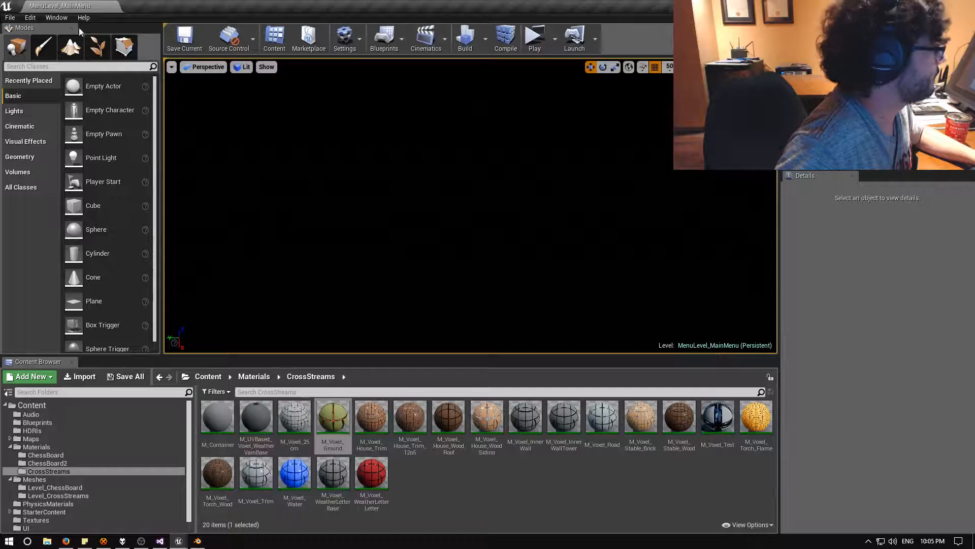
# Step: Switch to Unreal and open the recent level Battle_CrossStreams
pyautogui.click(10, 17)
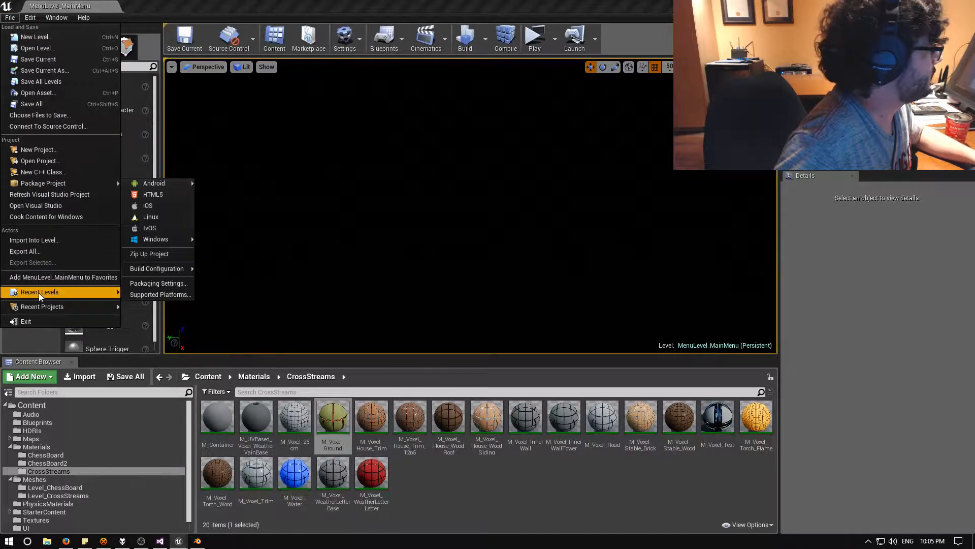
pyautogui.moveTo(46, 291)
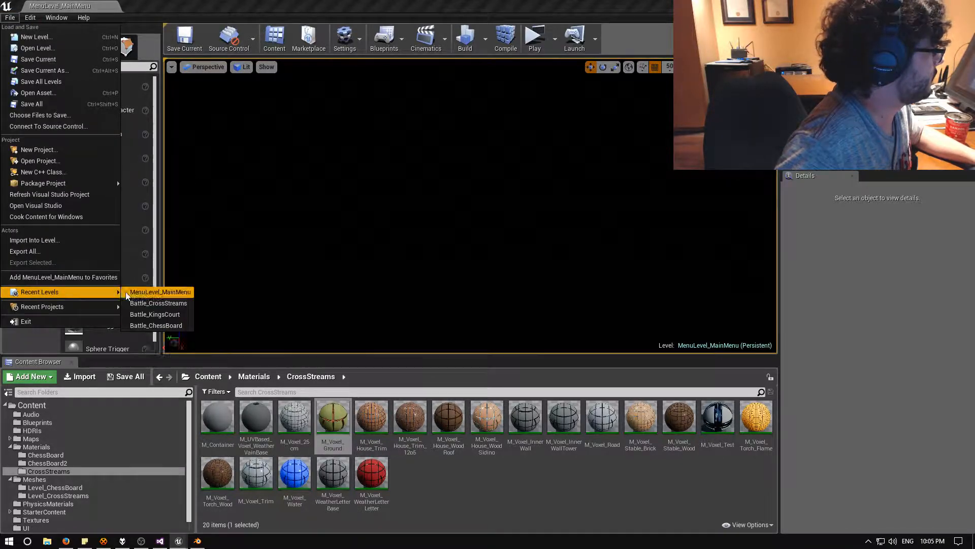
pyautogui.click(154, 303)
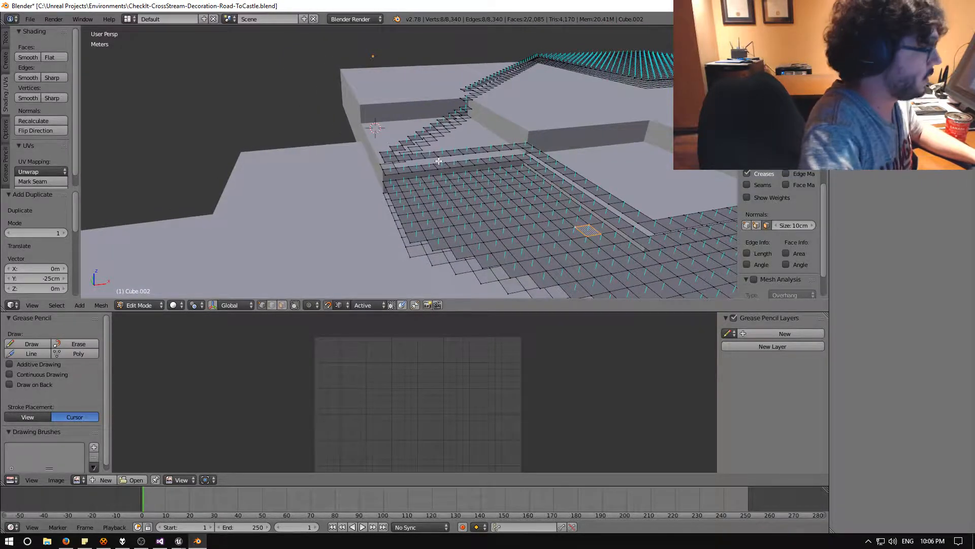
# Step: In Blender, copy the tile pair -2.25 m X, 2.5 m Y, 50 cm Z to the diagonal strip's foot, and add three copies 25 cm apart in X and Y
pyautogui.hotkey('shift', 'd')
pyautogui.click(393, 151)
pyautogui.scroll(5, 407, 167)
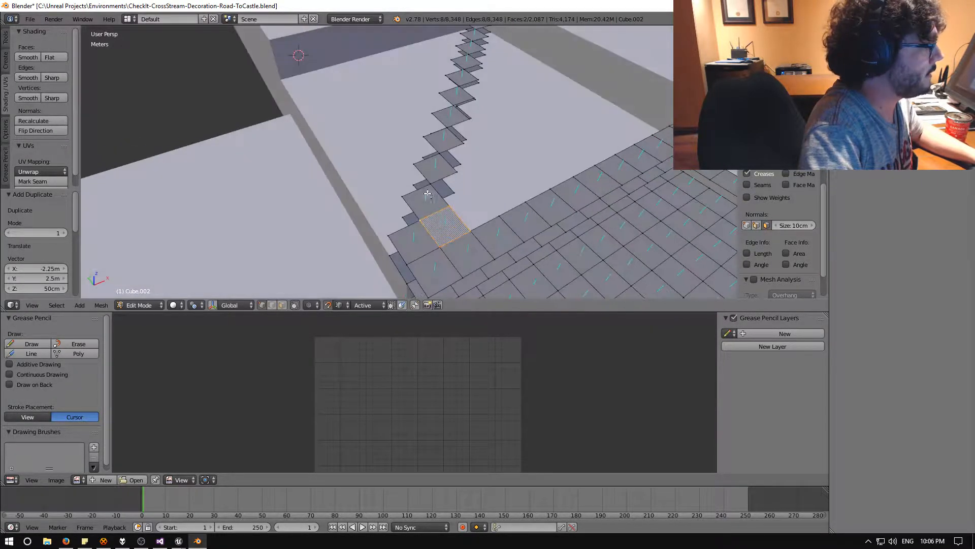
pyautogui.hotkey('shift', 'd')
pyautogui.click(435, 186)
pyautogui.hotkey('shift', 'd')
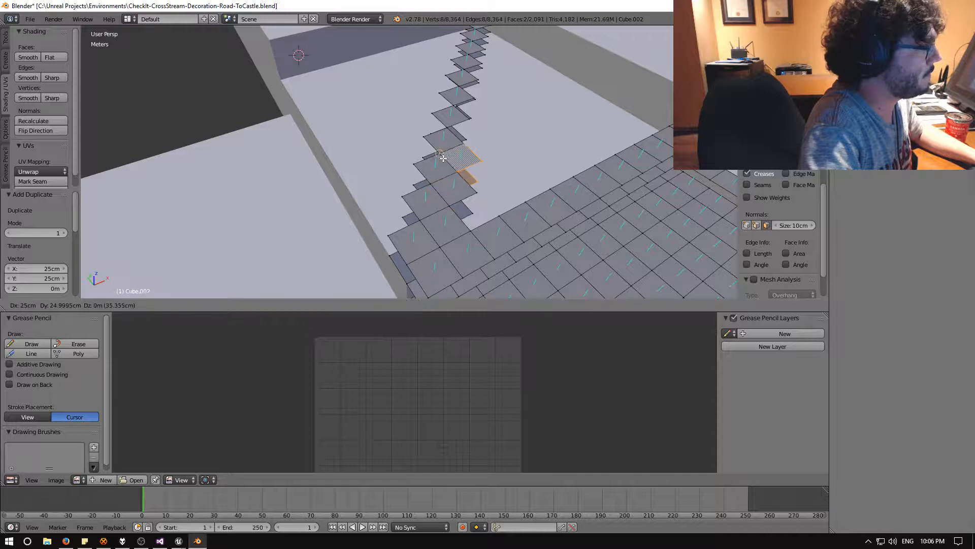
pyautogui.click(441, 152)
pyautogui.hotkey('shift', 'd')
pyautogui.click(446, 129)
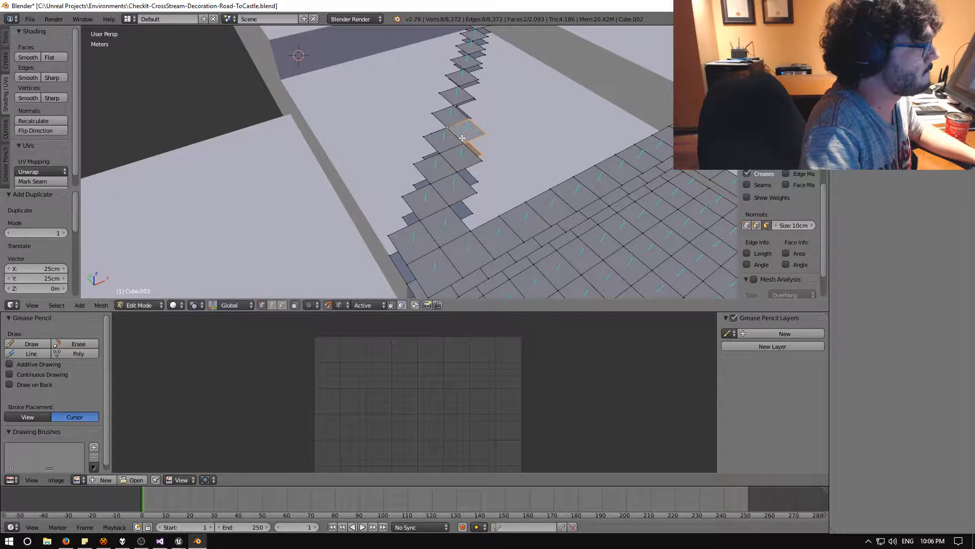
# Step: Copy the tile pair back to the corner at the strip's foot, and extend a row along the floor edge with seven copies spaced 25 cm along X
pyautogui.hotkey('shift', 'd')
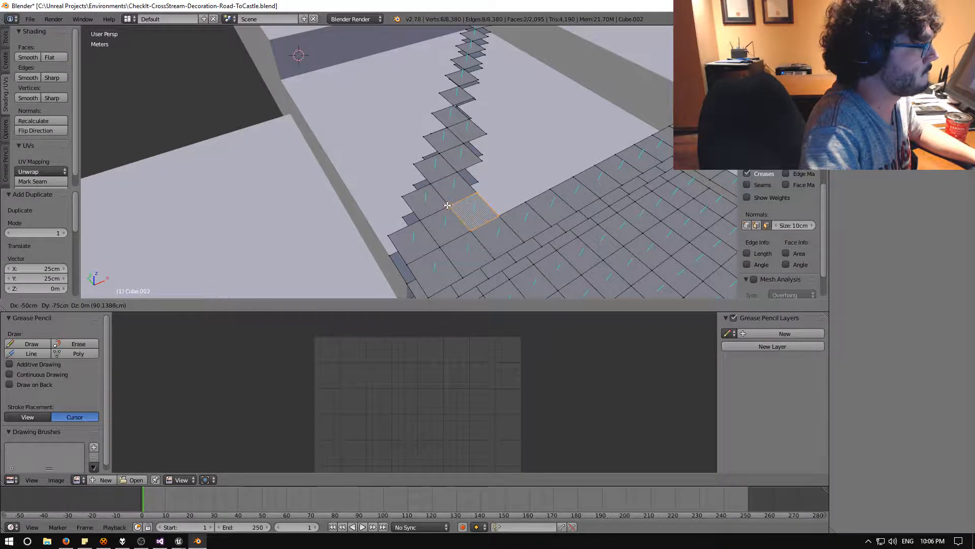
pyautogui.click(449, 209)
pyautogui.hotkey('shift', 'd')
pyautogui.click(472, 192)
pyautogui.hotkey('shift', 'd')
pyautogui.click(498, 182)
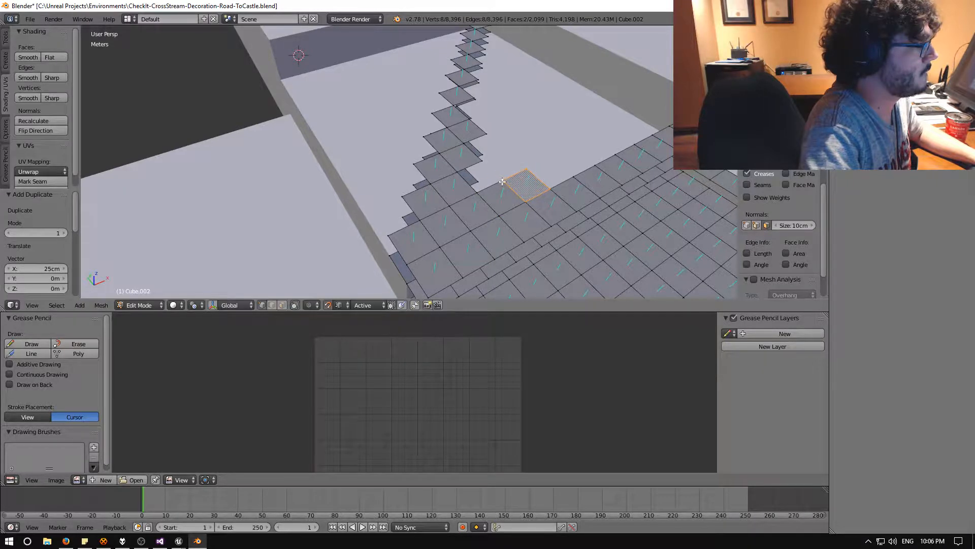
pyautogui.hotkey('shift', 'd')
pyautogui.click(525, 172)
pyautogui.hotkey('shift', 'd')
pyautogui.click(551, 159)
pyautogui.hotkey('shift', 'd')
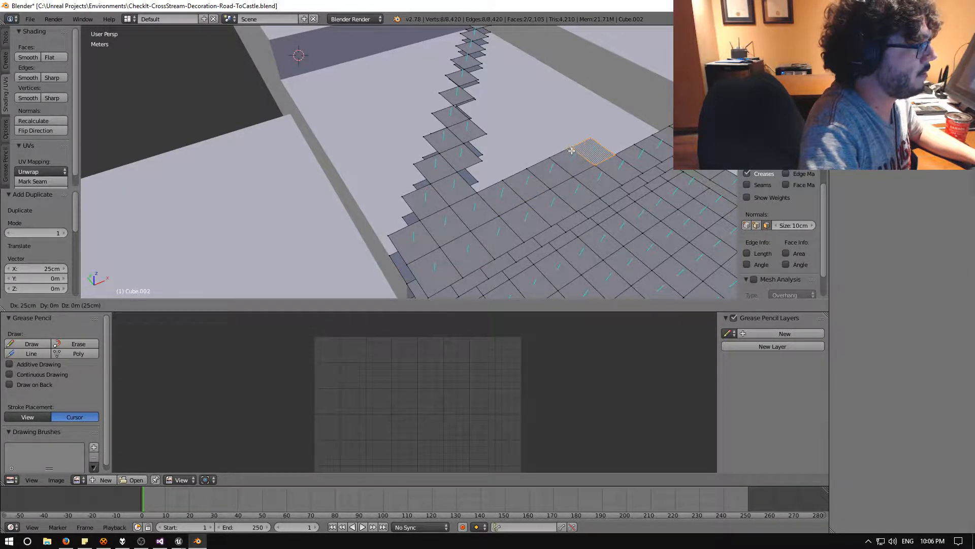
pyautogui.click(576, 148)
pyautogui.hotkey('shift', 'd')
pyautogui.click(593, 141)
pyautogui.hotkey('shift', 'd')
pyautogui.click(611, 132)
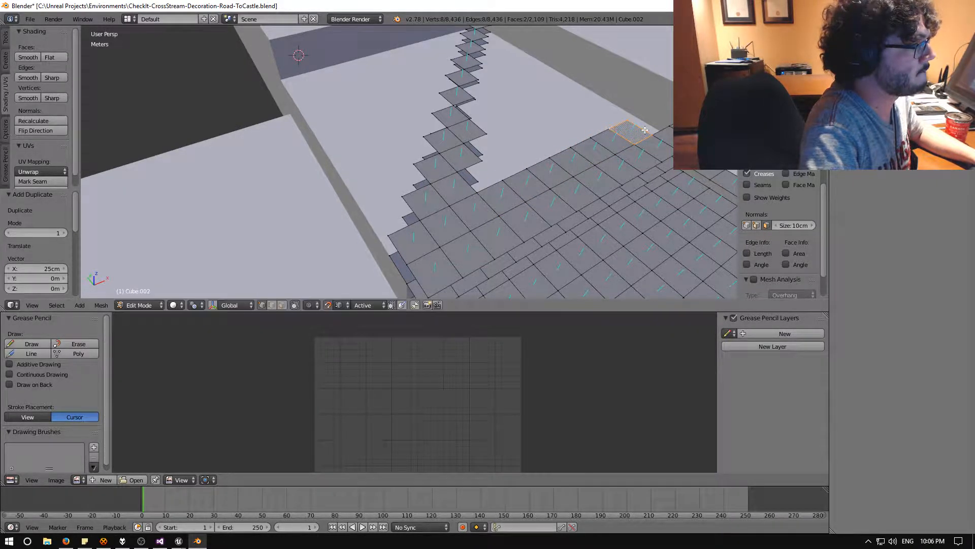
# Step: Widen the upper part of the diagonal strip with four tile pair copies stepped 25 cm in X and Y, up to the wall
pyautogui.hotkey('shift', 'd')
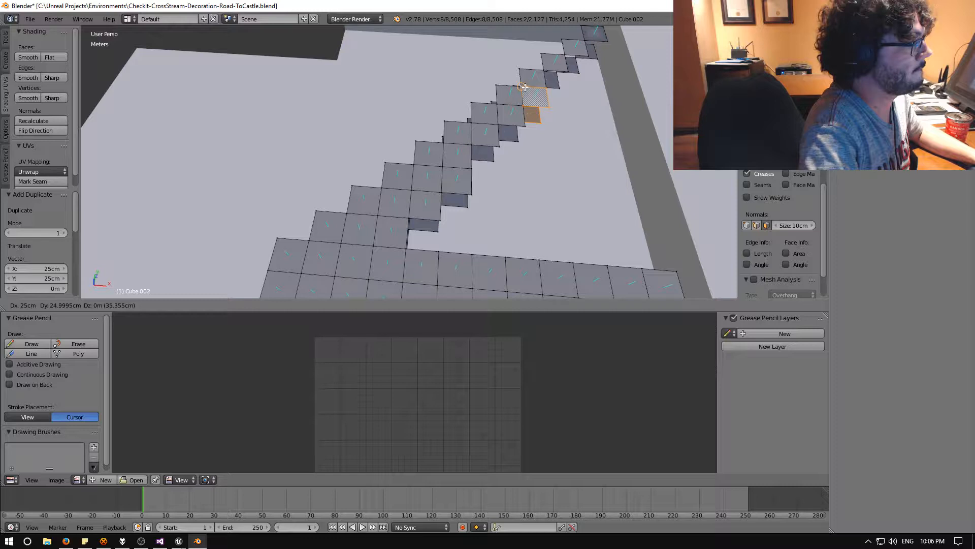
pyautogui.click(524, 88)
pyautogui.hotkey('shift', 'd')
pyautogui.click(545, 66)
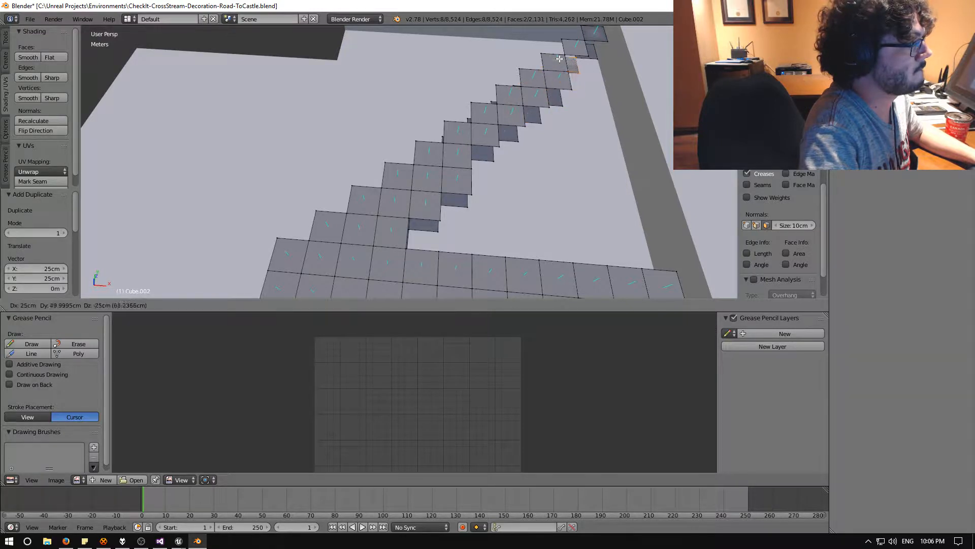
pyautogui.hotkey('shift', 'd')
pyautogui.click(565, 55)
pyautogui.hotkey('shift', 'd')
pyautogui.click(585, 45)
# Step: Widen the diagonal strip by another row of tile pair copies, stepping -25 cm in X and Y from the wall down to the floor edge
pyautogui.hotkey('shift', 'd')
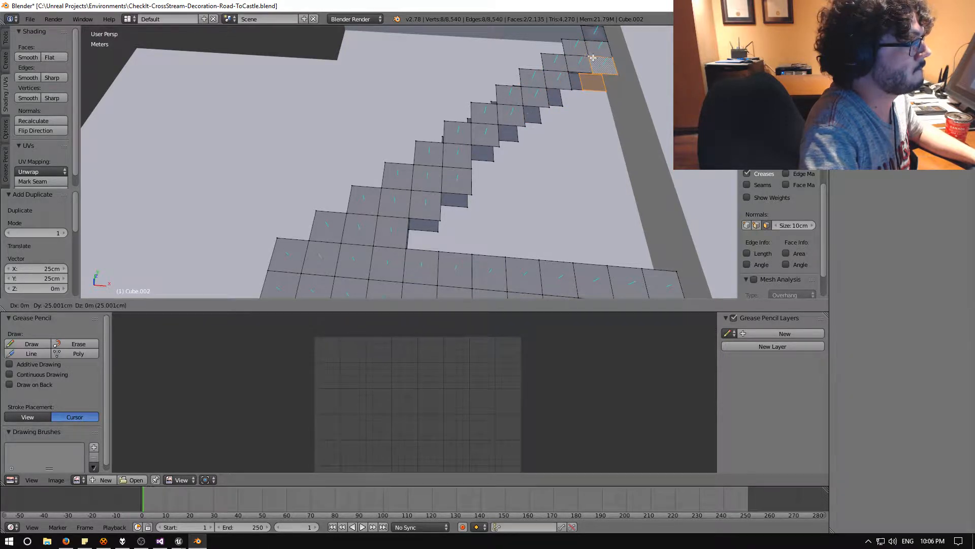
pyautogui.click(583, 60)
pyautogui.hotkey('shift', 'd')
pyautogui.hotkey('shift', 'd')
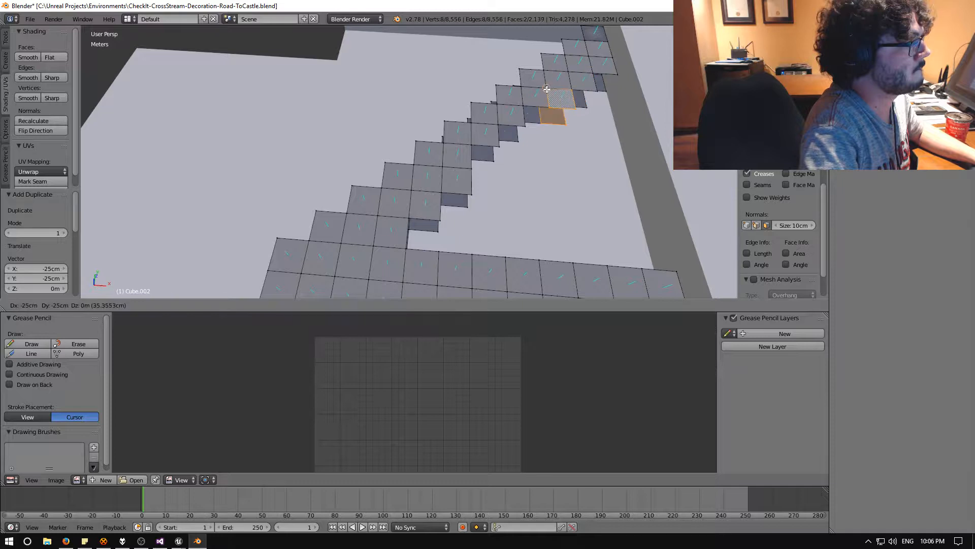
pyautogui.click(550, 92)
pyautogui.hotkey('shift', 'd')
pyautogui.click(533, 107)
pyautogui.hotkey('shift', 'd')
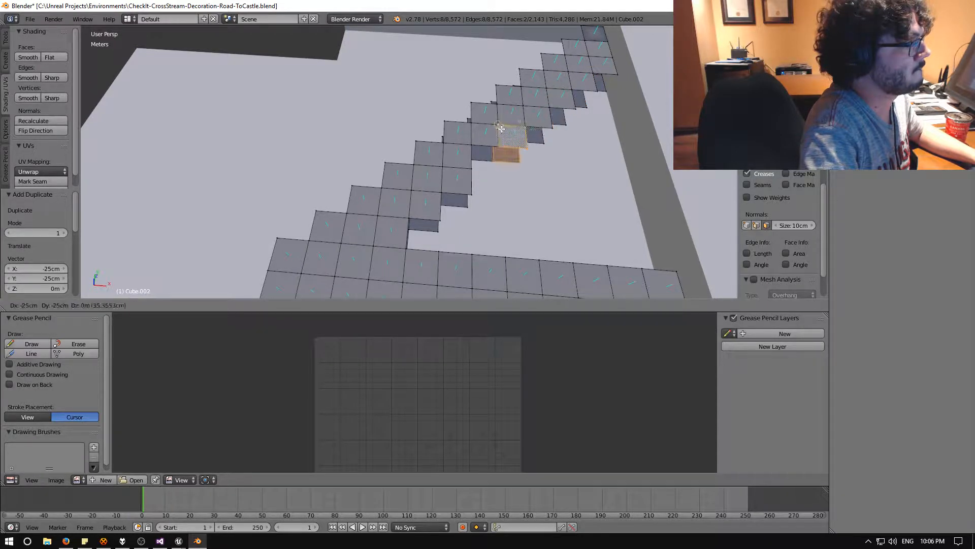
pyautogui.click(501, 140)
pyautogui.hotkey('shift', 'd')
pyautogui.click(476, 161)
pyautogui.hotkey('shift', 'd')
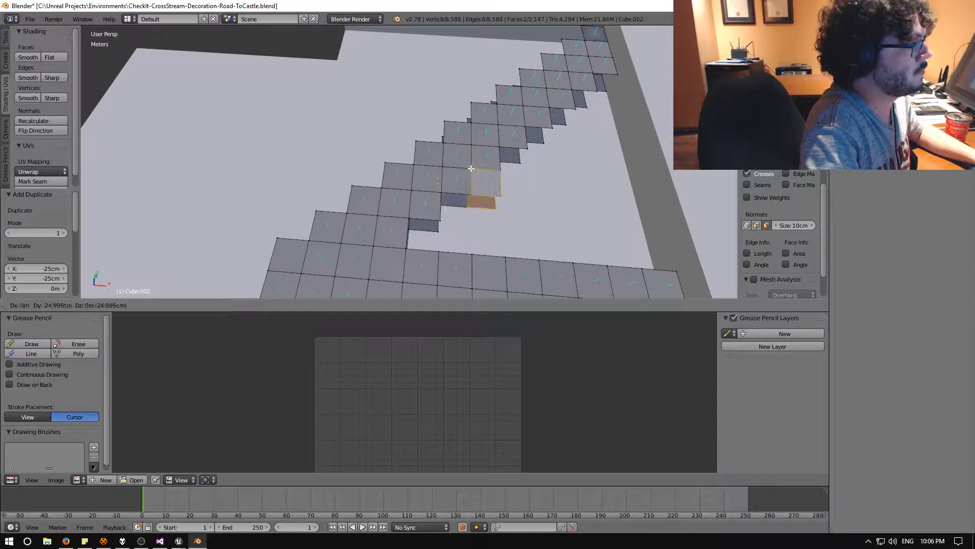
pyautogui.hotkey('shift', 'd')
pyautogui.hotkey('shift', 'd')
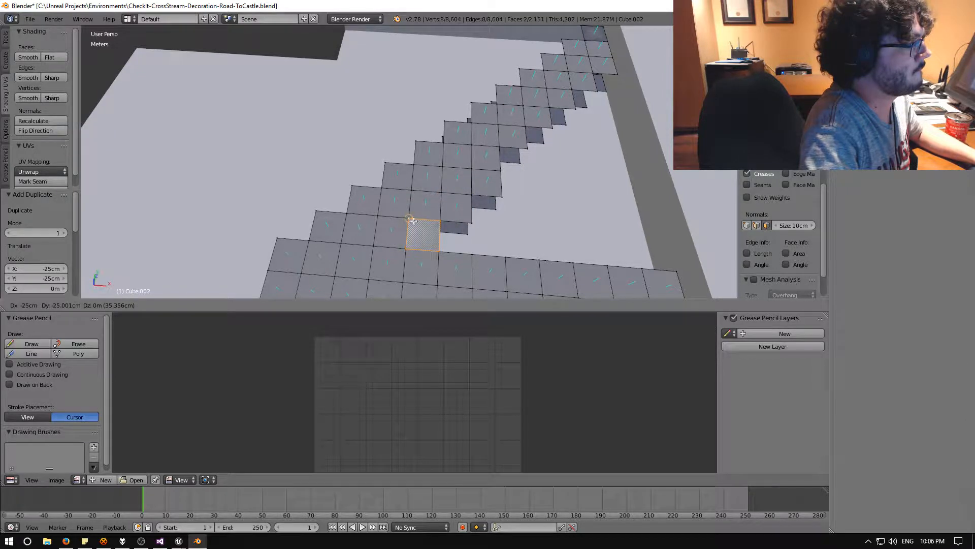
pyautogui.click(414, 220)
# Step: Copy the tile pair 25 cm along X at the floor edge, and fill the next column with two more copies
pyautogui.hotkey('shift', 'd')
pyautogui.click(441, 221)
pyautogui.hotkey('shift', 'd')
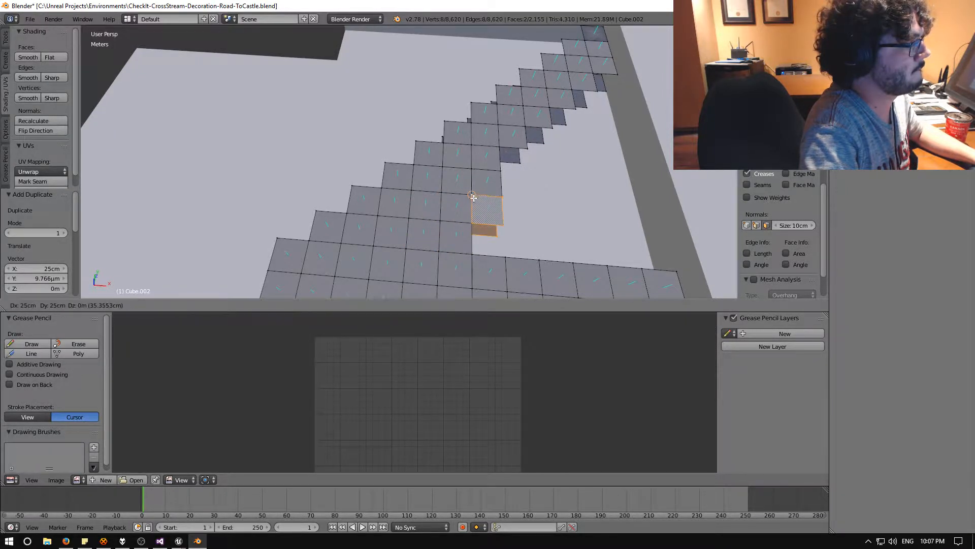
pyautogui.click(474, 197)
pyautogui.hotkey('shift', 'd')
pyautogui.click(476, 224)
# Step: Fill the following column with four tile pair copies, starting under the diagonal strip and stepping -25 cm in Y to the floor edge
pyautogui.hotkey('shift', 'd')
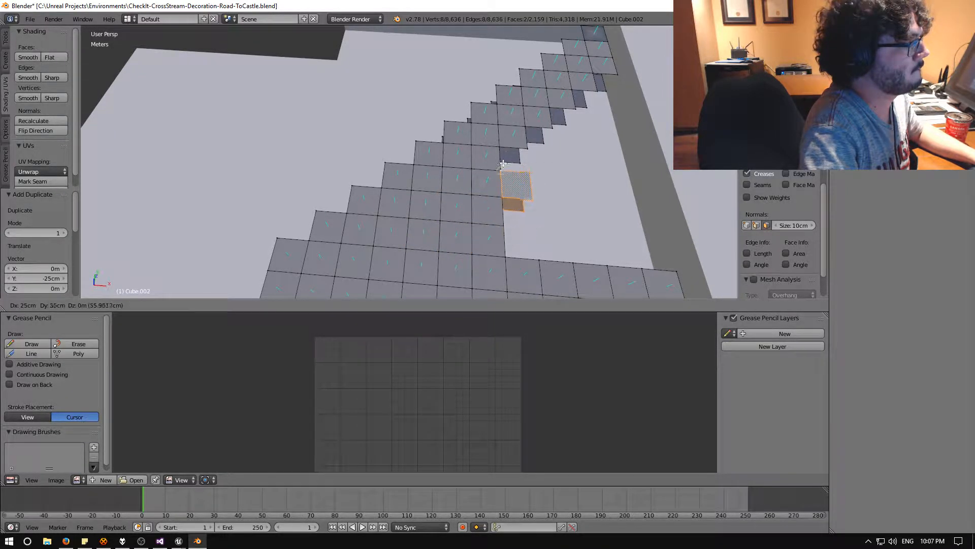
pyautogui.click(501, 147)
pyautogui.hotkey('shift', 'd')
pyautogui.click(500, 172)
pyautogui.hotkey('shift', 'd')
pyautogui.click(503, 199)
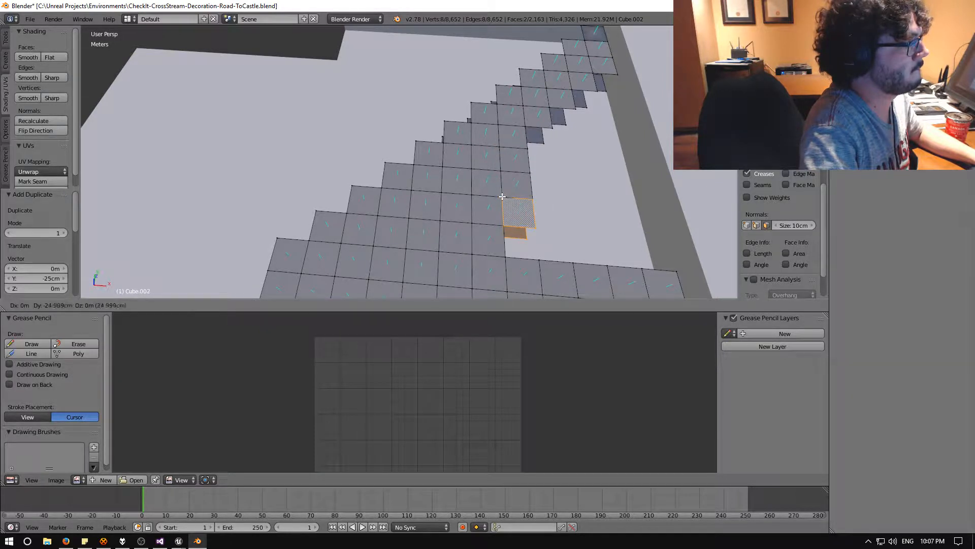
pyautogui.hotkey('shift', 'd')
pyautogui.click(505, 226)
# Step: Copy the tile pair 25 cm in X and 1 m in Y, and add four copies stepped -25 cm in Y to the floor edge
pyautogui.hotkey('shift', 'd')
pyautogui.click(526, 126)
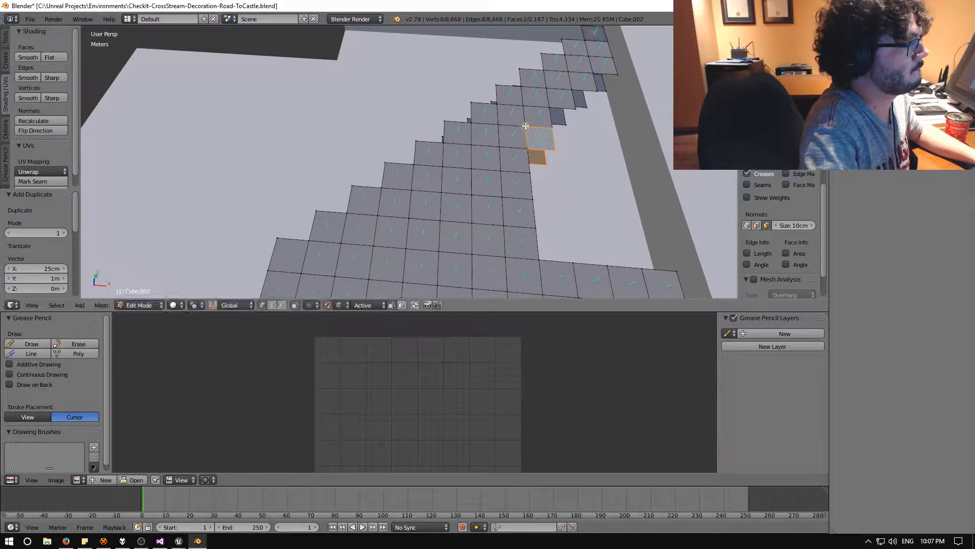
pyautogui.hotkey('shift', 'd')
pyautogui.click(528, 151)
pyautogui.hotkey('shift', 'd')
pyautogui.click(531, 171)
pyautogui.hotkey('shift', 'd')
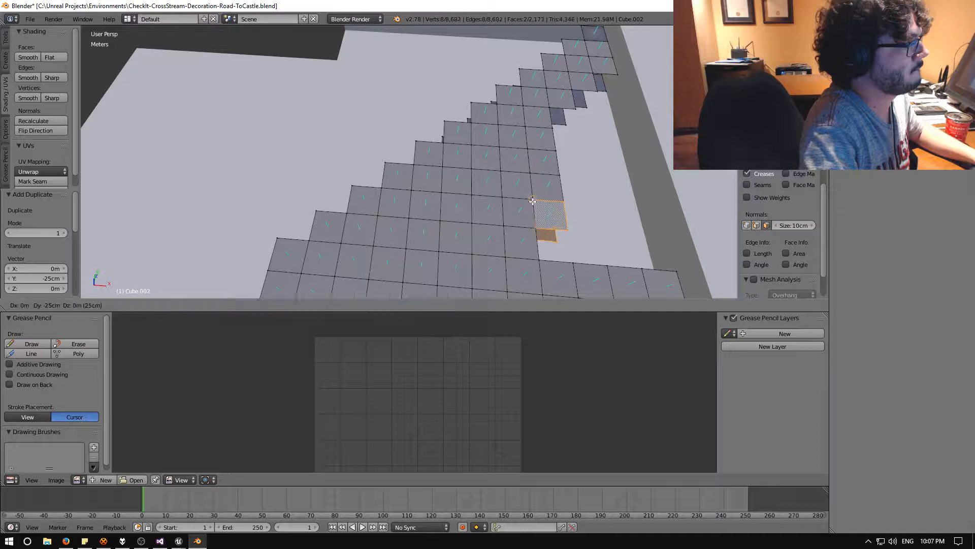
pyautogui.click(533, 200)
pyautogui.hotkey('shift', 'd')
pyautogui.click(539, 229)
# Step: Copy the tile pair 25 cm in X and 1.25 m in Y, and add five copies stepped -25 cm in Y below it
pyautogui.hotkey('shift', 'd')
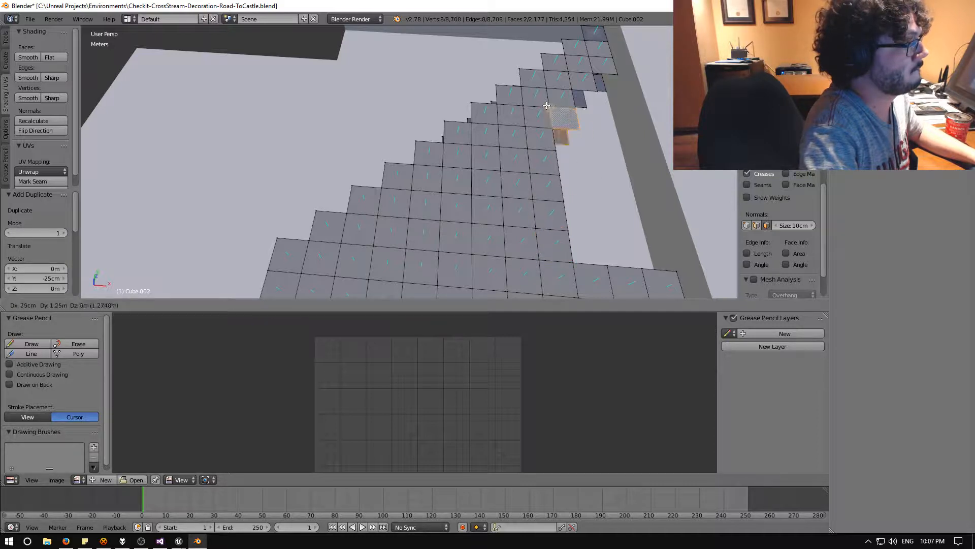
pyautogui.click(550, 106)
pyautogui.hotkey('shift', 'd')
pyautogui.click(552, 128)
pyautogui.hotkey('shift', 'd')
pyautogui.click(556, 152)
pyautogui.hotkey('shift', 'd')
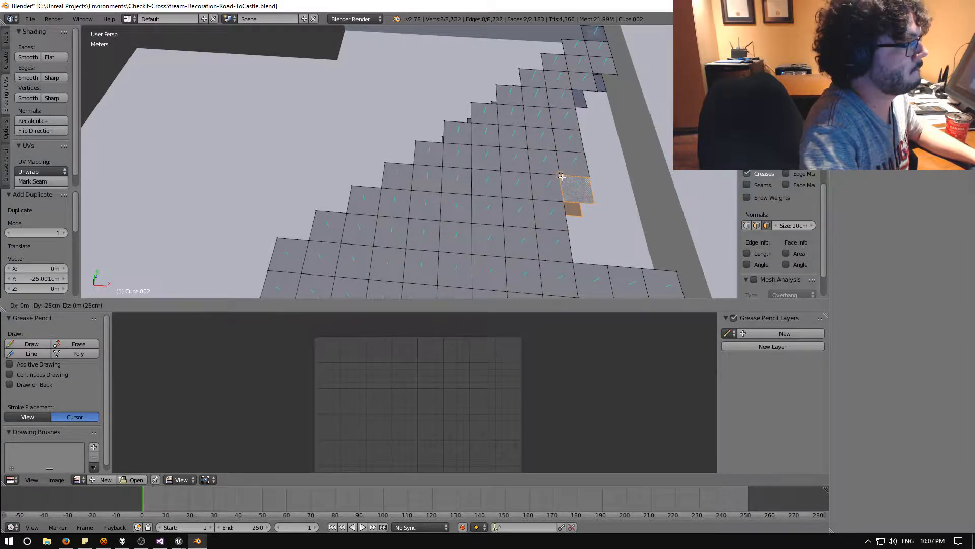
pyautogui.click(561, 193)
pyautogui.hotkey('shift', 'd')
pyautogui.click(568, 213)
pyautogui.hotkey('shift', 'd')
pyautogui.click(571, 229)
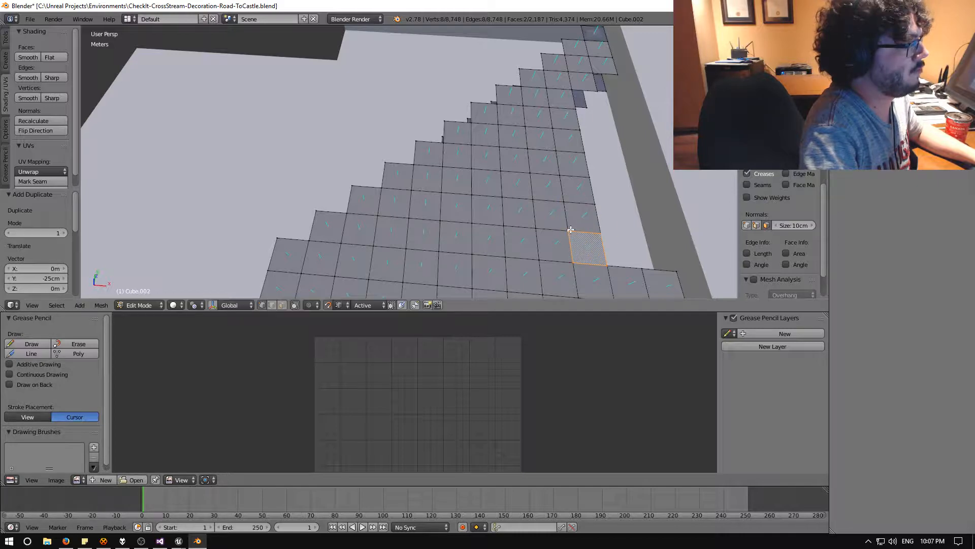
pyautogui.moveTo(557, 190); pyautogui.dragTo(386, 163, button='middle')
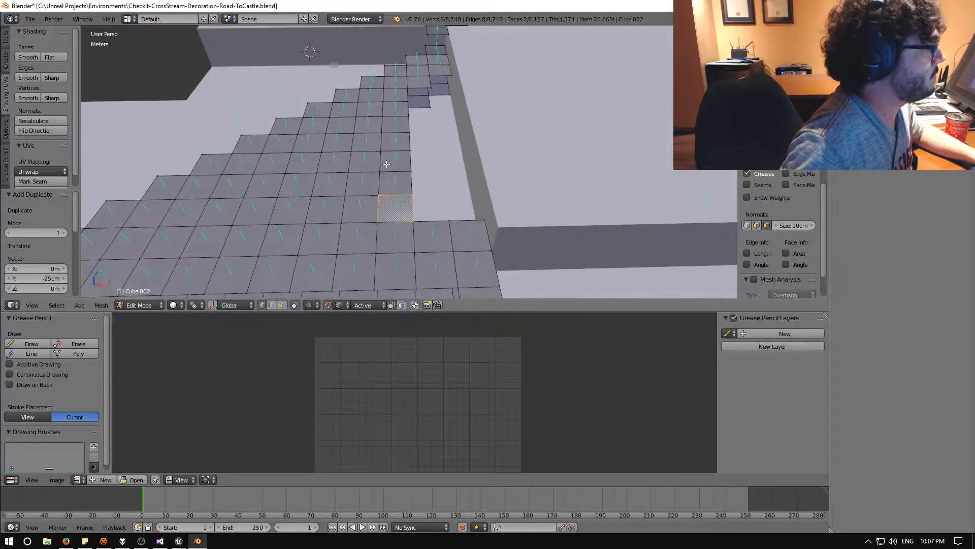
pyautogui.hotkey('shift', 'd')
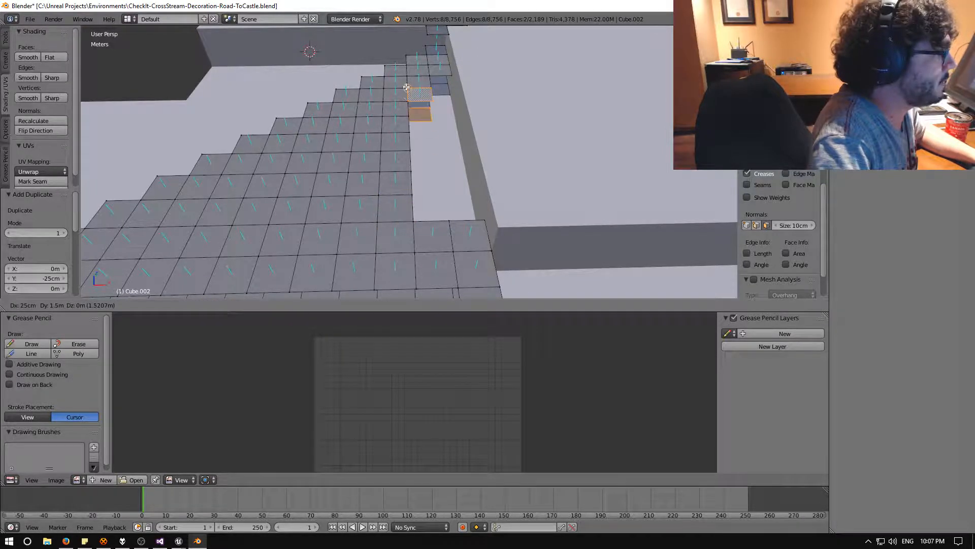
pyautogui.click(408, 89)
pyautogui.hotkey('ctrl', 'z')
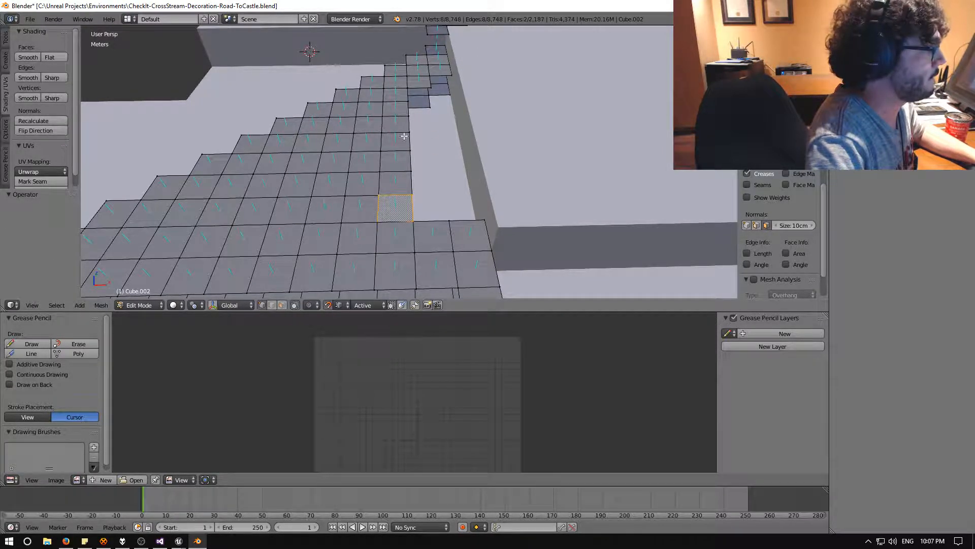
# Step: Copy the tile pair 25 cm in X and 1.5 m in Y, and add six copies stepped -25 cm in Y to the floor edge
pyautogui.hotkey('shift', 'd')
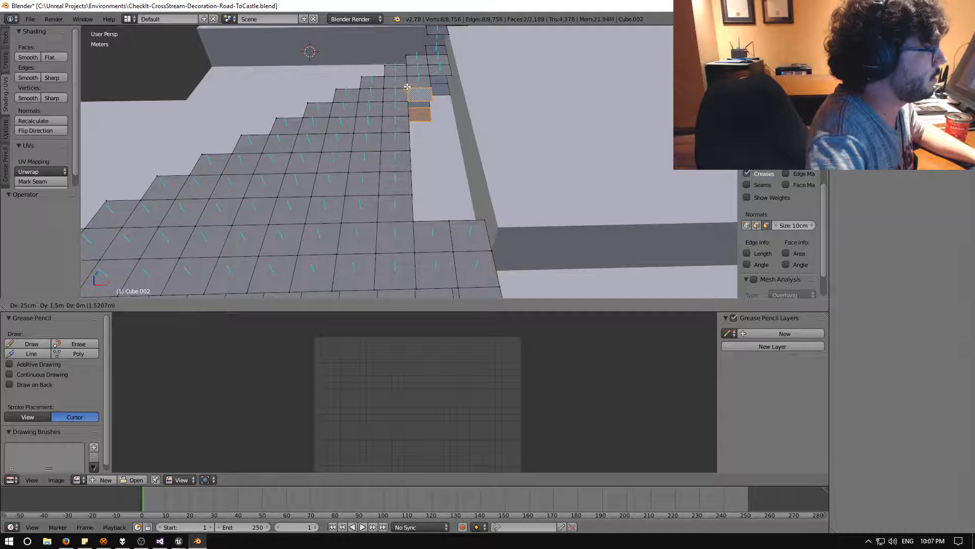
pyautogui.click(407, 87)
pyautogui.hotkey('shift', 'd')
pyautogui.click(408, 101)
pyautogui.hotkey('shift', 'd')
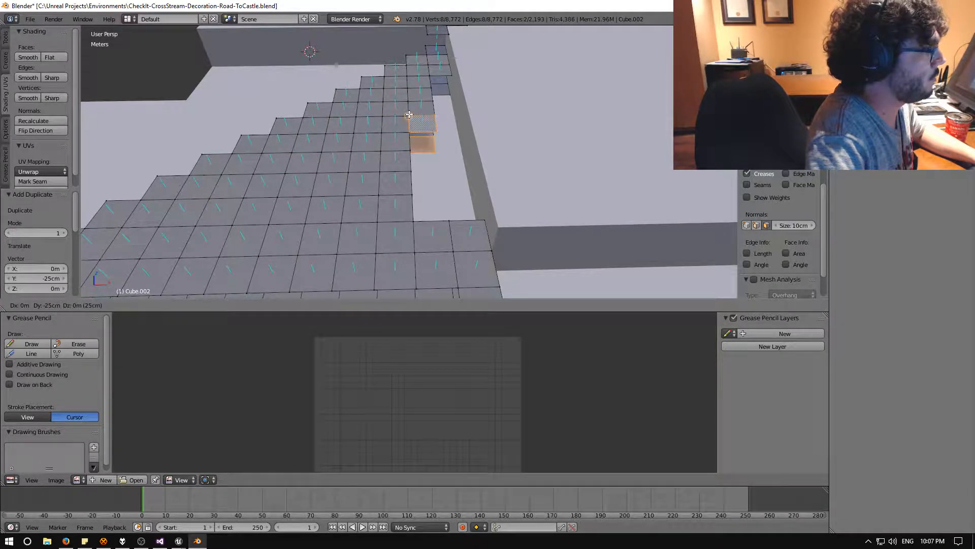
pyautogui.click(409, 117)
pyautogui.hotkey('shift', 'd')
pyautogui.click(410, 133)
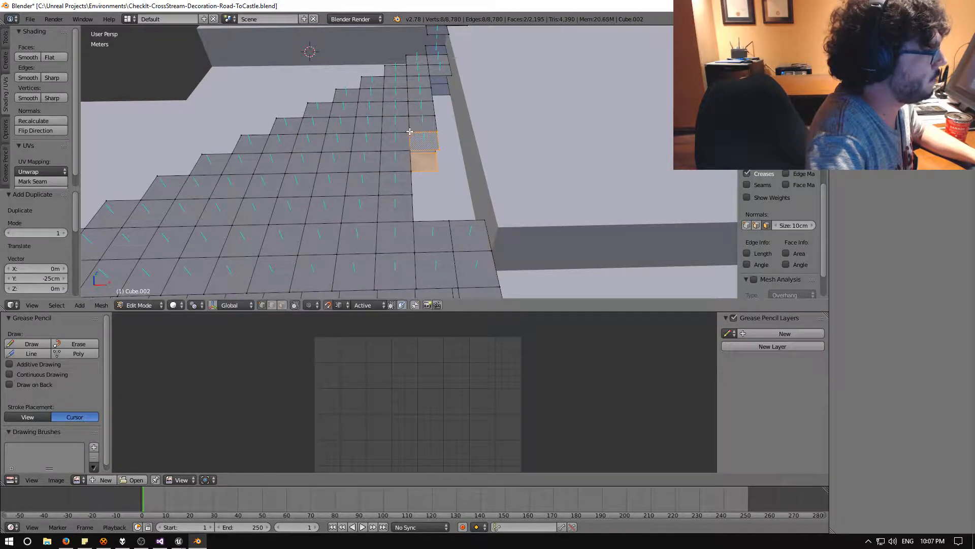
pyautogui.hotkey('shift', 'd')
pyautogui.click(410, 152)
pyautogui.hotkey('shift', 'd')
pyautogui.click(412, 174)
pyautogui.hotkey('shift', 'd')
pyautogui.click(412, 196)
# Step: Fill the last column beside the wall with tile pair copies stepped 25 cm in Y, from the floor edge up to the diagonal strip
pyautogui.click(438, 132)
pyautogui.hotkey('shift', 'd')
pyautogui.click(437, 114)
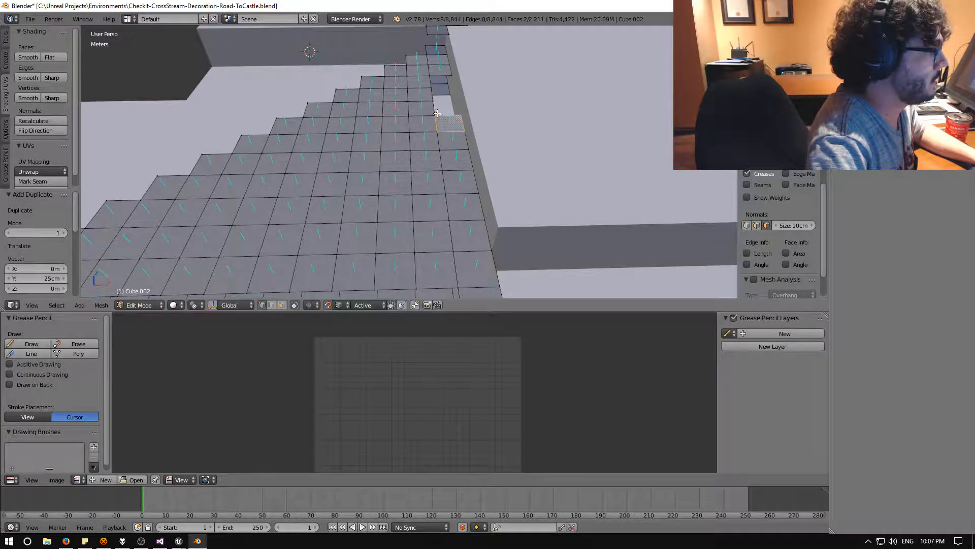
pyautogui.hotkey('shift', 'd')
pyautogui.click(436, 101)
pyautogui.hotkey('shift', 'd')
pyautogui.click(433, 89)
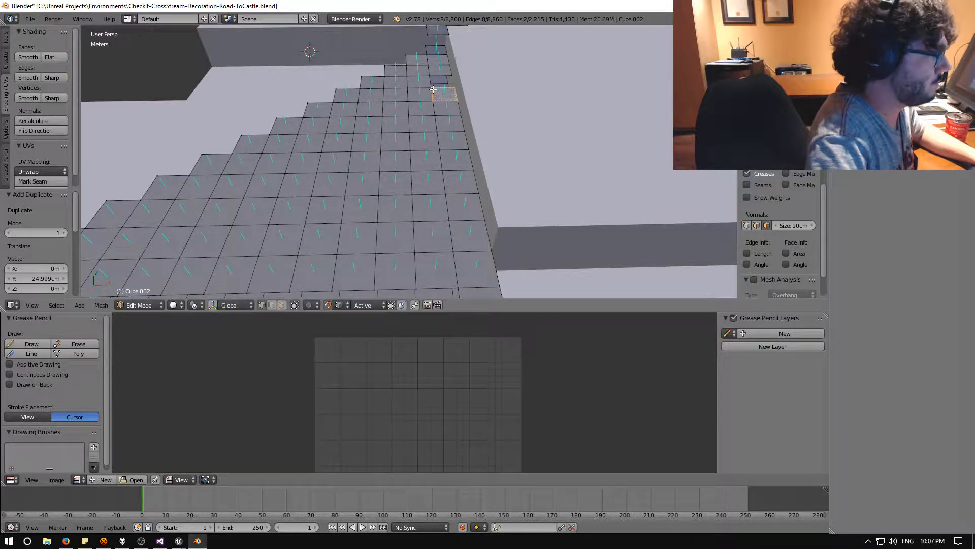
pyautogui.hotkey('shift', 'd')
pyautogui.click(429, 79)
# Step: Copy the tile pair 50 cm in Y and 25 cm in Z onto the wall top, and extend a row with seven copies spaced -25 cm in Y
pyautogui.hotkey('shift', 'd')
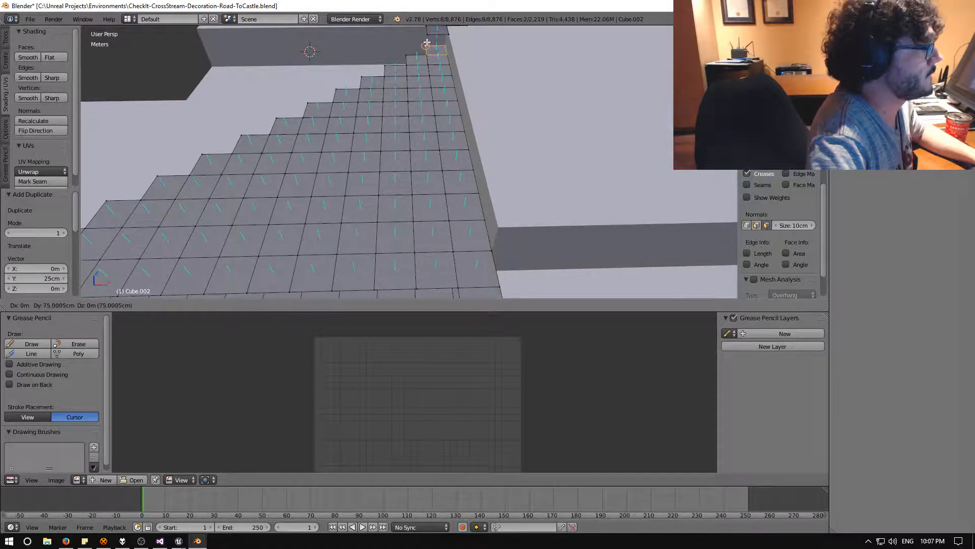
pyautogui.click(427, 44)
pyautogui.moveTo(427, 44); pyautogui.dragTo(396, 98, button='middle')
pyautogui.hotkey('shift', 'd')
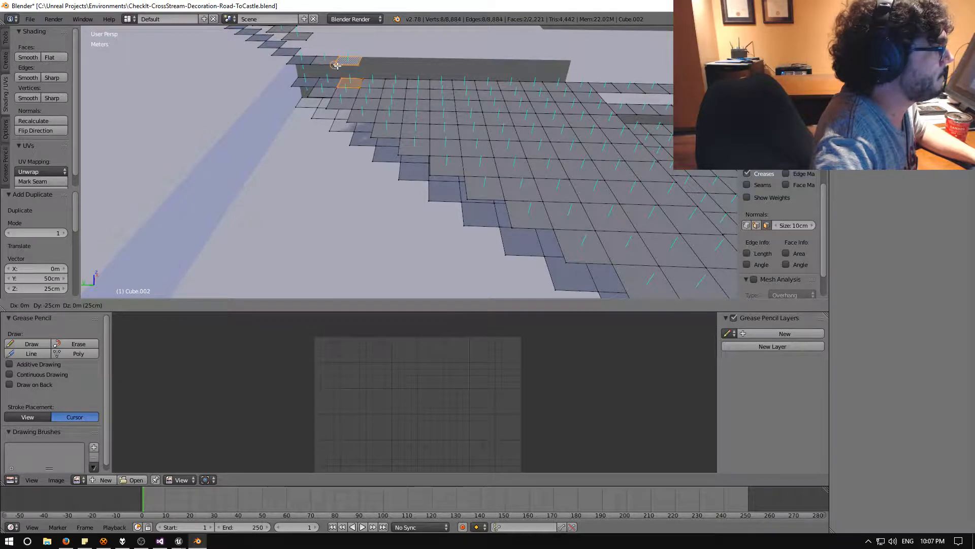
pyautogui.click(337, 65)
pyautogui.hotkey('shift', 'd')
pyautogui.click(386, 67)
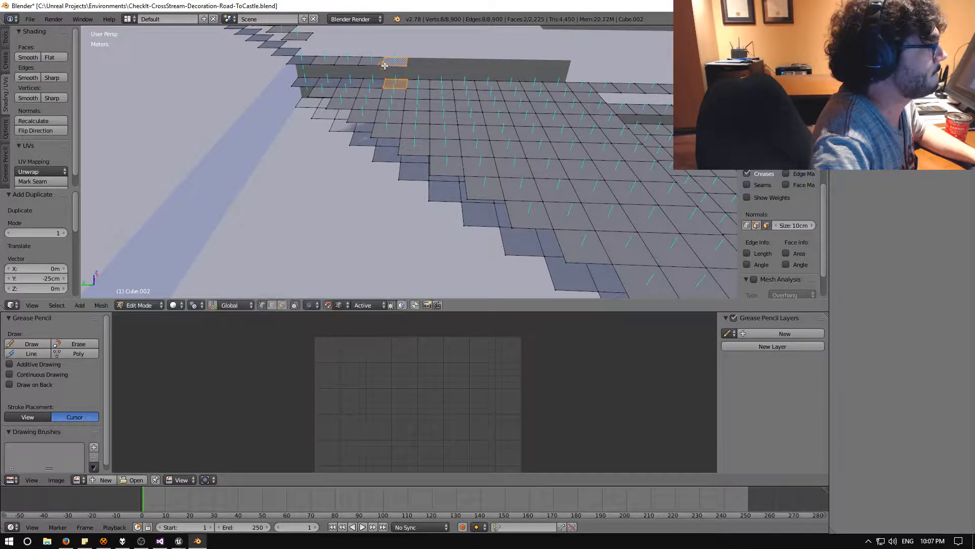
pyautogui.hotkey('shift', 'd')
pyautogui.click(406, 67)
pyautogui.hotkey('shift', 'd')
pyautogui.click(432, 68)
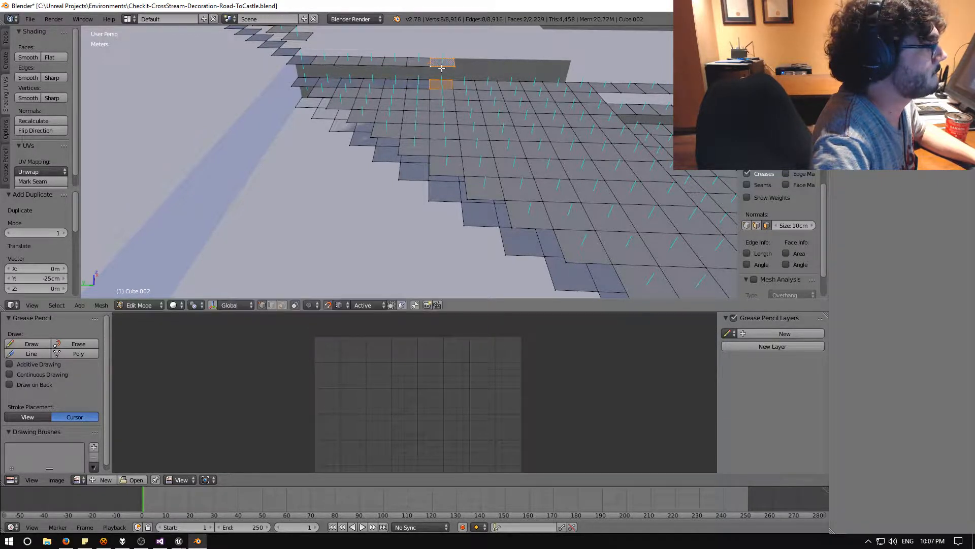
pyautogui.hotkey('shift', 'd')
pyautogui.click(461, 68)
pyautogui.hotkey('shift', 'd')
pyautogui.click(484, 67)
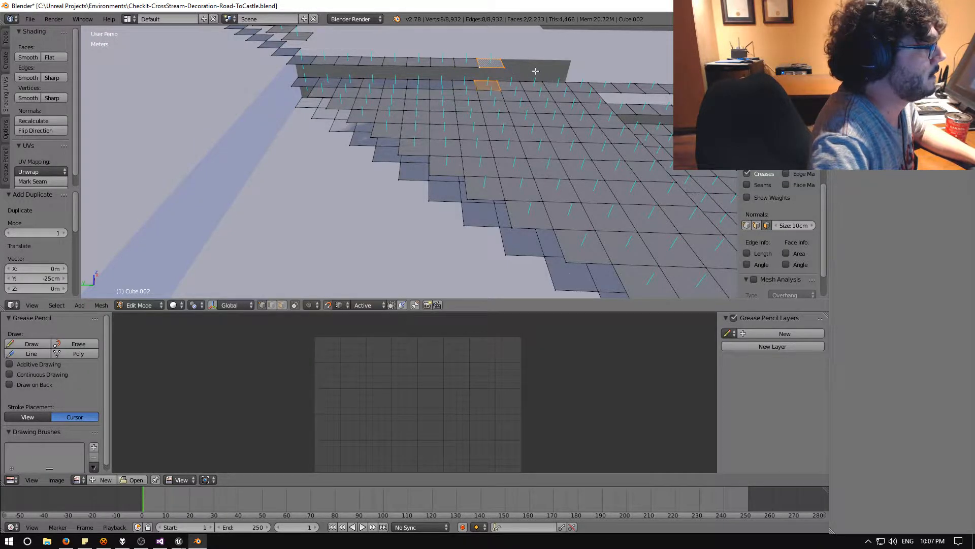
# Step: Extend the wall-top row past the corner with four copies spaced -25 cm in Y, and add one copy 25 cm along X
pyautogui.moveTo(485, 68); pyautogui.dragTo(462, 67, button='middle')
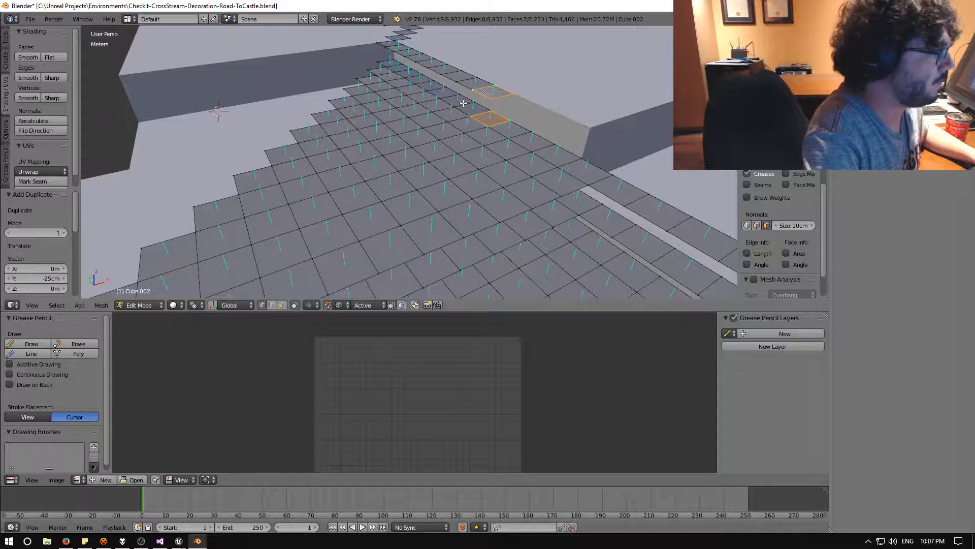
pyautogui.hotkey('shift', 'd')
pyautogui.click(496, 99)
pyautogui.hotkey('shift', 'd')
pyautogui.click(515, 110)
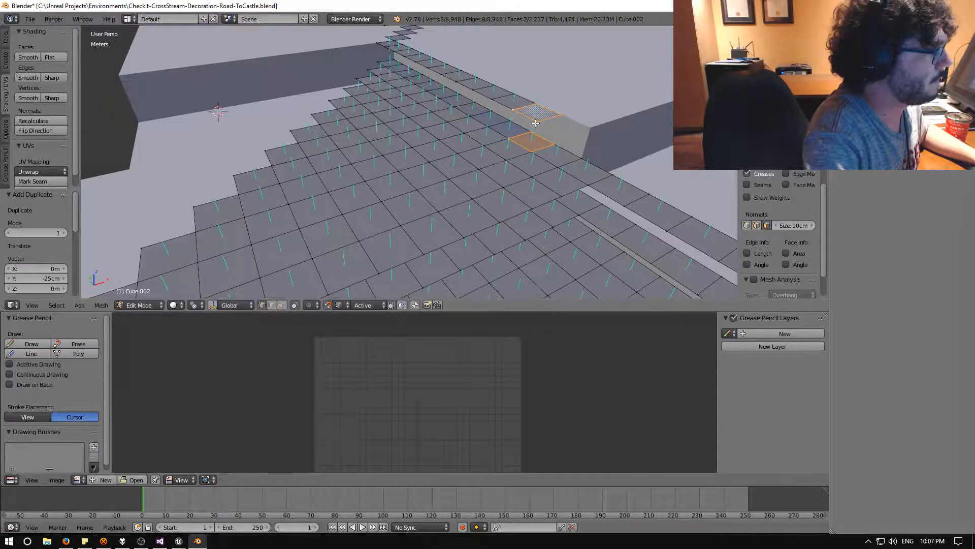
pyautogui.hotkey('shift', 'd')
pyautogui.click(540, 124)
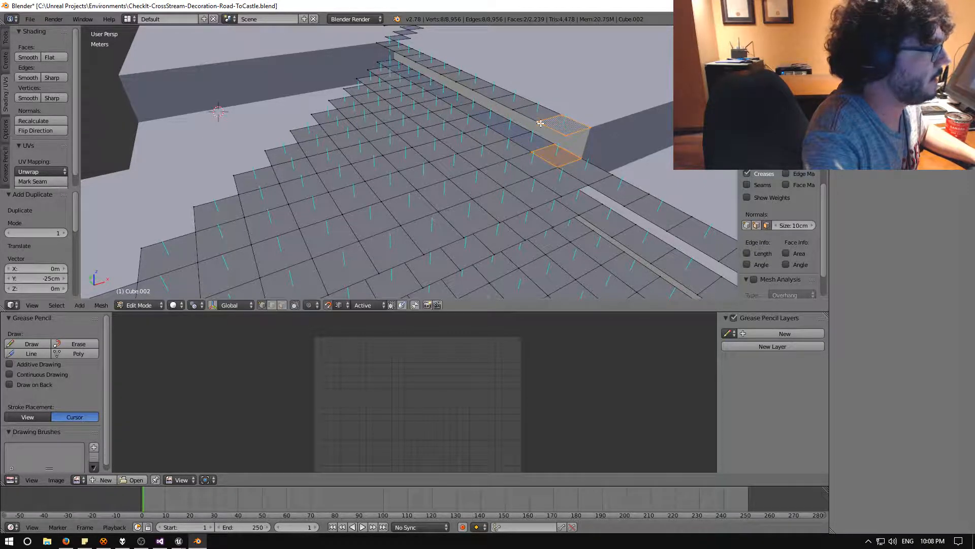
pyautogui.hotkey('shift', 'd')
pyautogui.click(566, 134)
pyautogui.moveTo(566, 135); pyautogui.dragTo(526, 147, button='middle')
pyautogui.hotkey('shift', 'd')
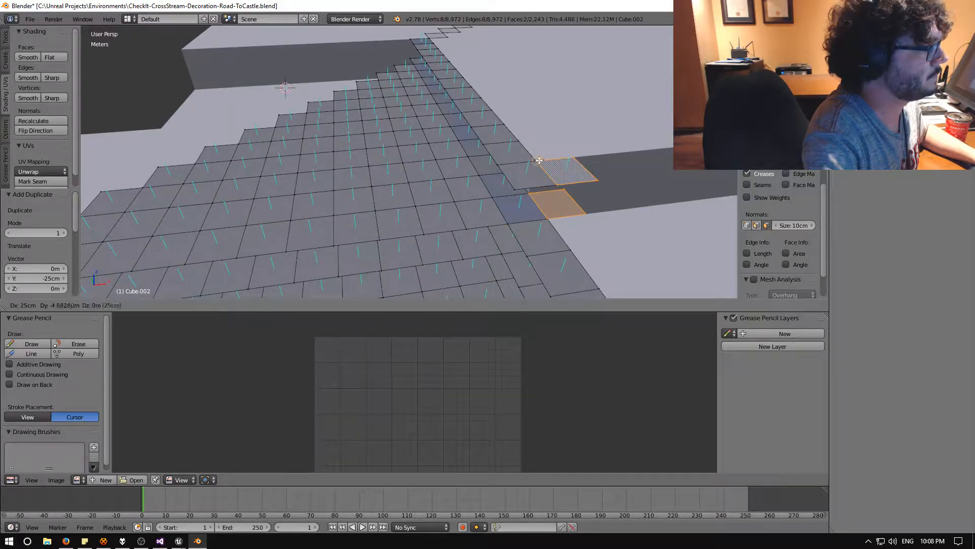
pyautogui.click(538, 161)
# Step: Copy the tile pair -63.36 cm along Y, and move the copy 38.36 cm in Y and -25 cm in Z to snap it one level lower
pyautogui.scroll(-2, 559, 161)
pyautogui.hotkey('shift', 'd')
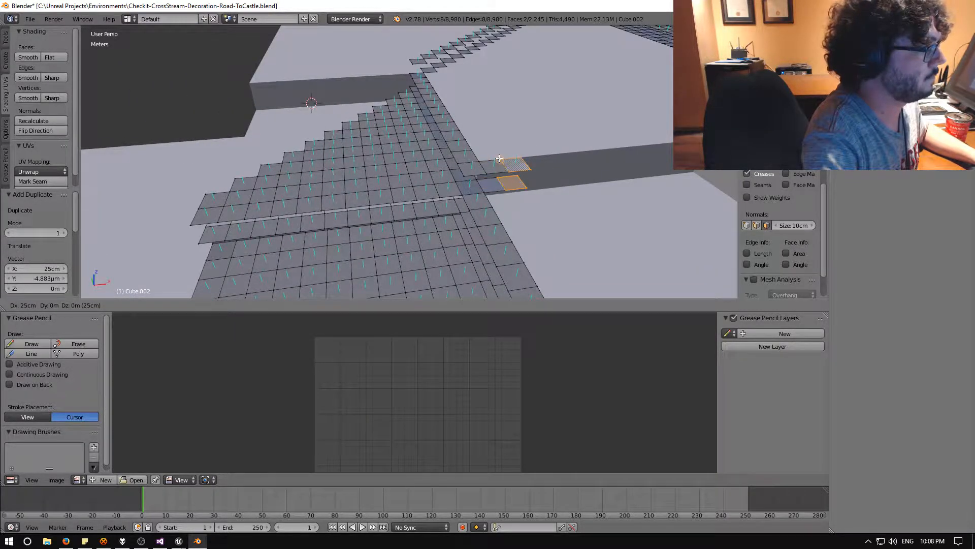
pyautogui.press('y')
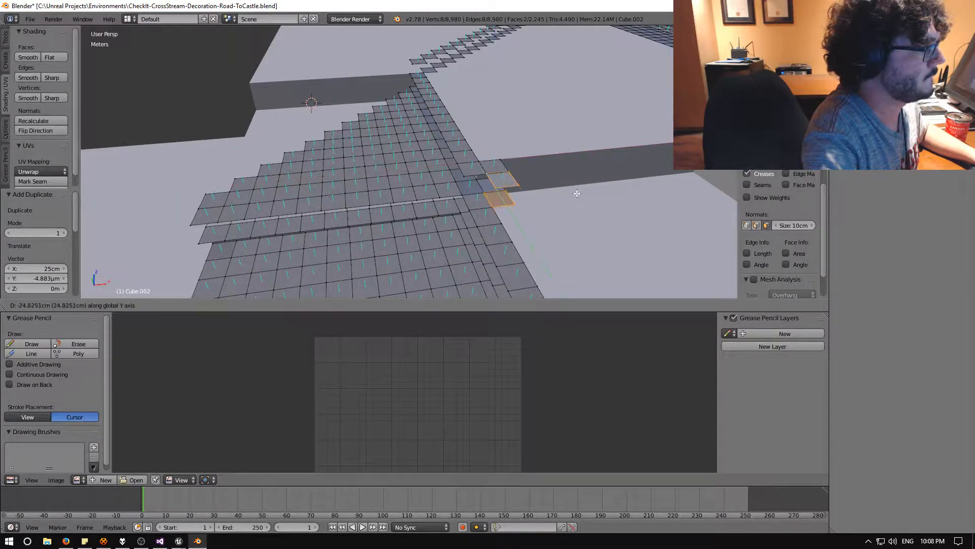
pyautogui.click(637, 239)
pyautogui.moveTo(544, 235); pyautogui.dragTo(477, 216, button='middle')
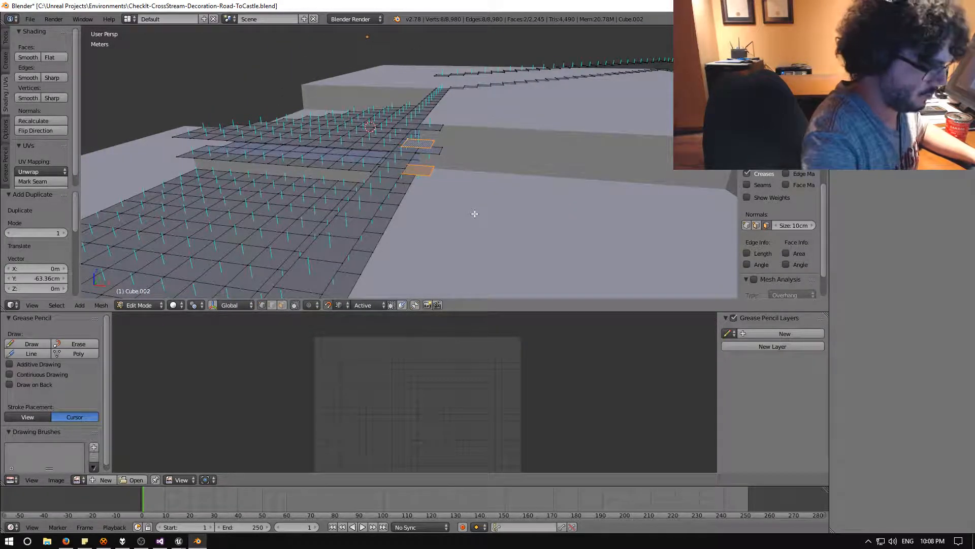
pyautogui.press('g')
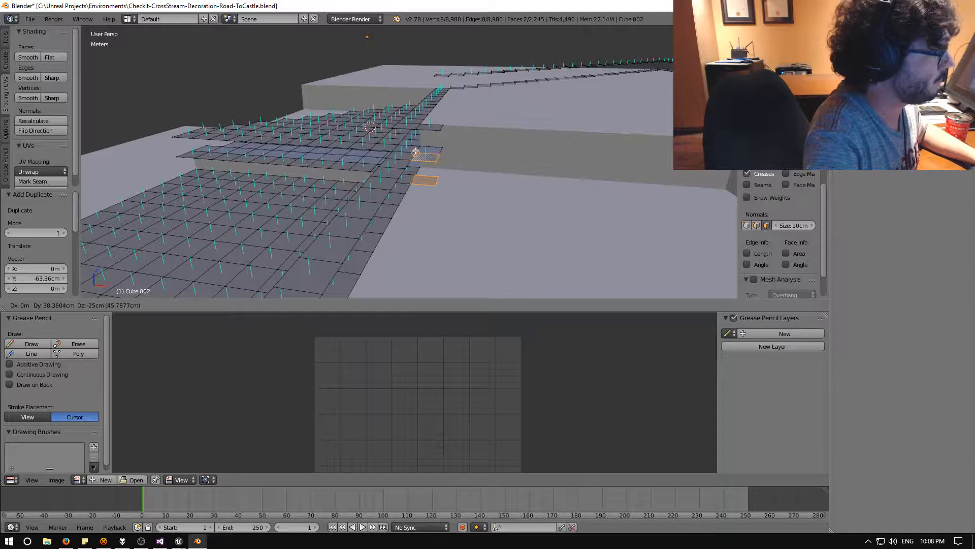
pyautogui.click(417, 152)
pyautogui.moveTo(416, 152); pyautogui.dragTo(401, 167, button='middle')
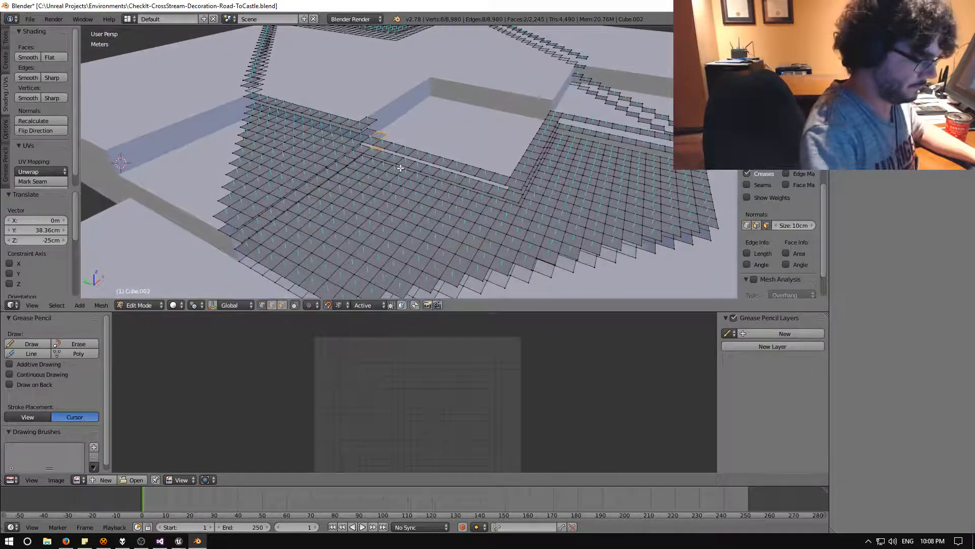
# Step: Extend the lower-level row along the wall with ten tile pair copies spaced -25 cm in Y
pyautogui.hotkey('shift', 'd')
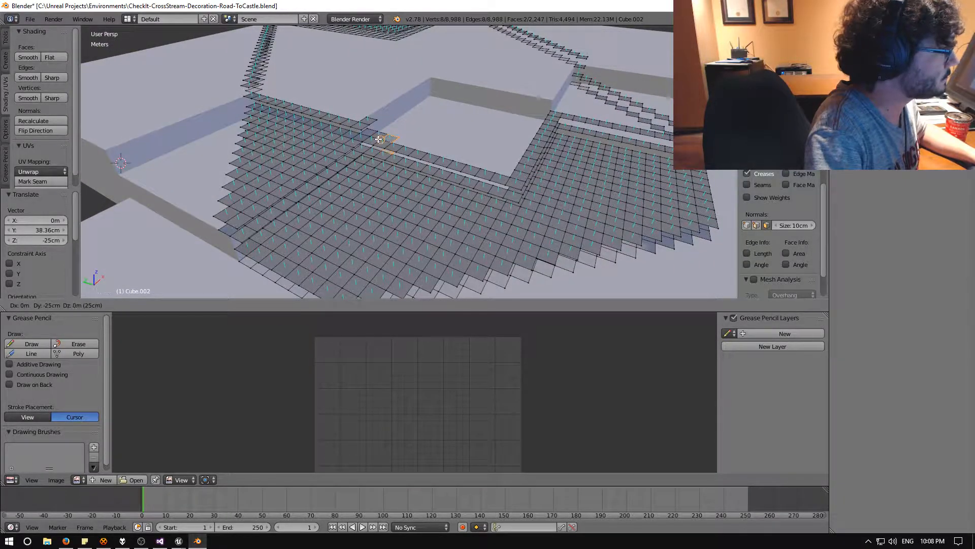
pyautogui.click(378, 137)
pyautogui.scroll(2, 381, 139)
pyautogui.hotkey('shift', 'd')
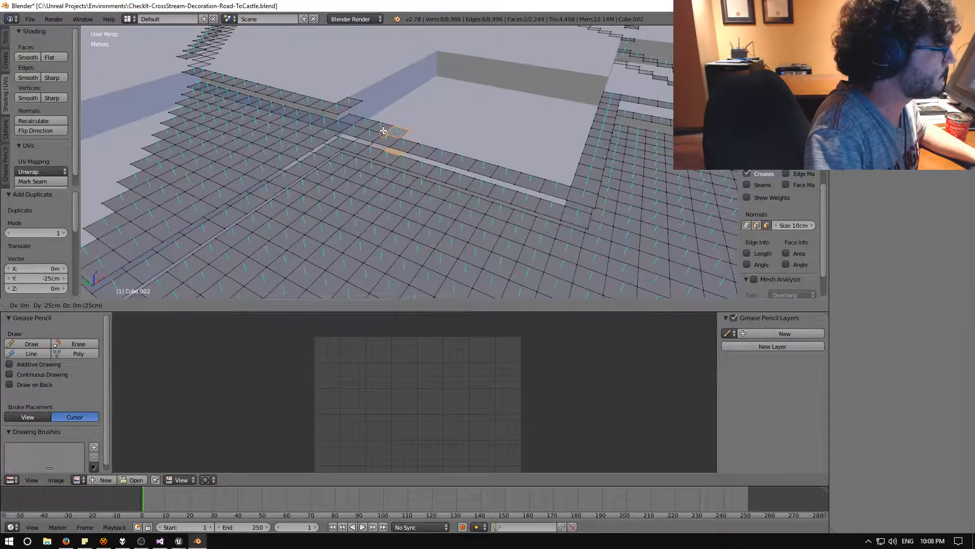
pyautogui.click(382, 133)
pyautogui.hotkey('shift', 'd')
pyautogui.click(396, 136)
pyautogui.hotkey('shift', 'd')
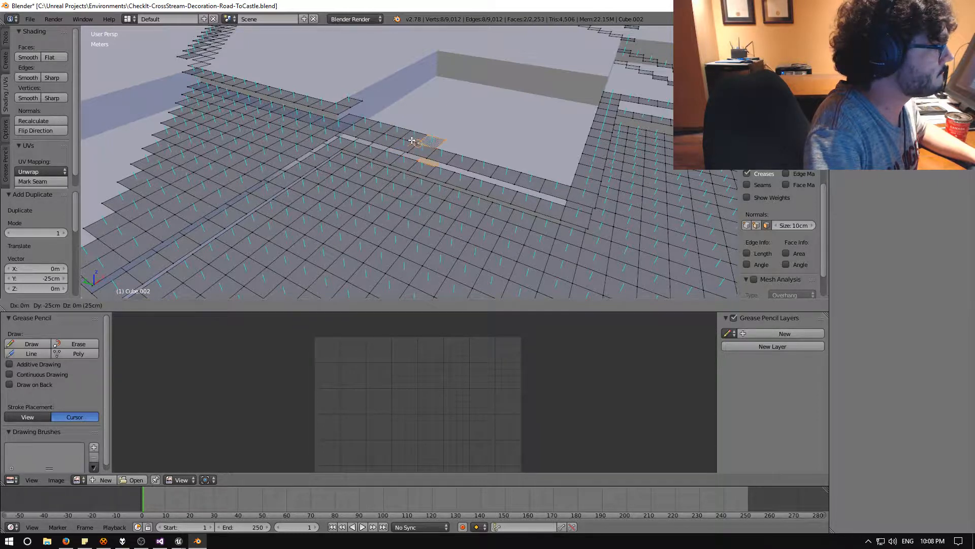
pyautogui.click(425, 142)
pyautogui.hotkey('shift', 'd')
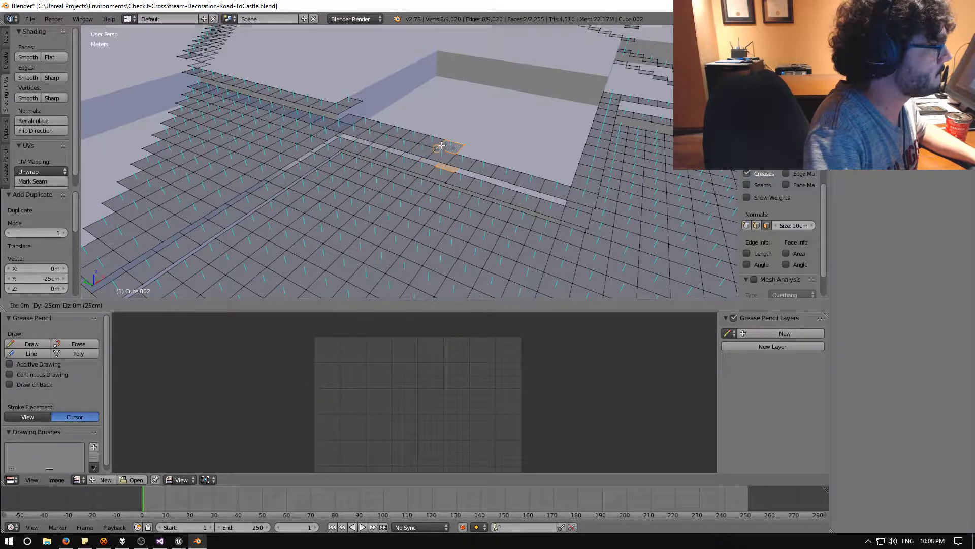
pyautogui.click(435, 147)
pyautogui.hotkey('shift', 'd')
pyautogui.click(452, 154)
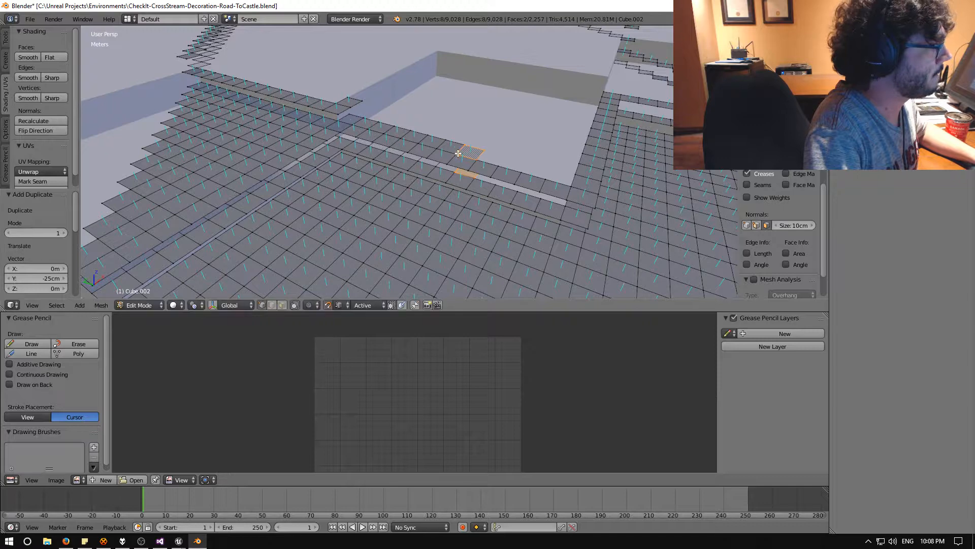
pyautogui.hotkey('shift', 'd')
pyautogui.click(475, 159)
pyautogui.hotkey('shift', 'd')
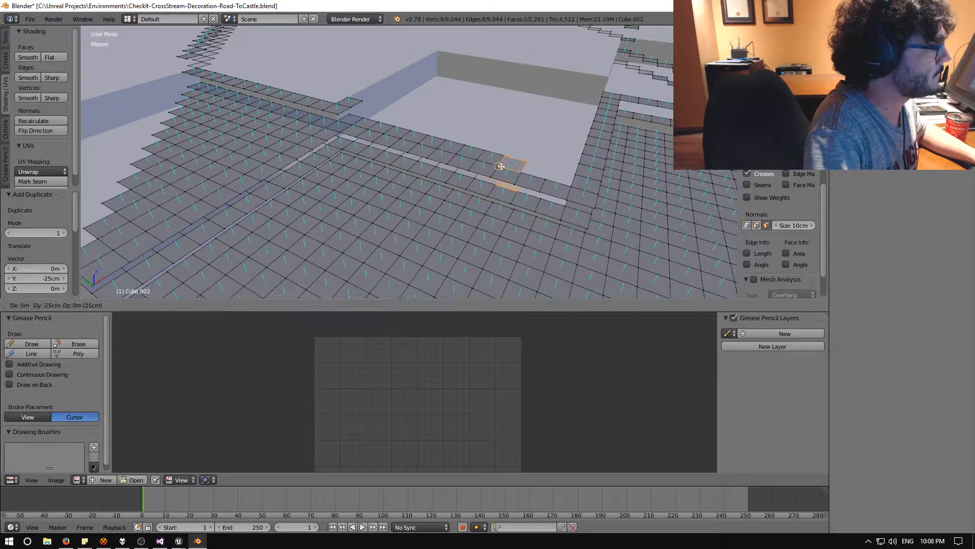
pyautogui.click(520, 168)
pyautogui.hotkey('shift', 'd')
pyautogui.click(524, 172)
pyautogui.hotkey('shift', 'd')
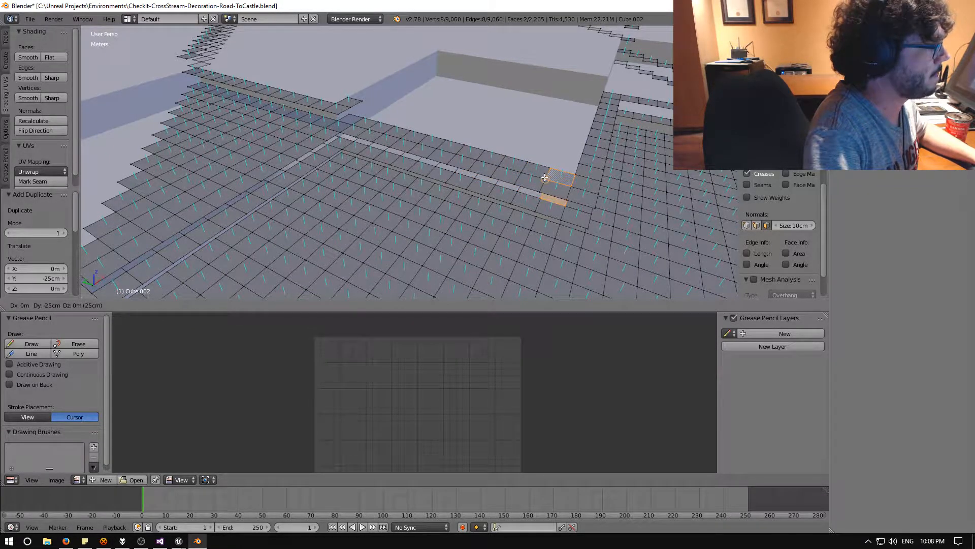
pyautogui.click(531, 174)
# Step: Select all eleven tile pairs of the lower-level row in face select mode
pyautogui.moveTo(544, 173); pyautogui.dragTo(379, 196, button='middle')
pyautogui.click(282, 305)
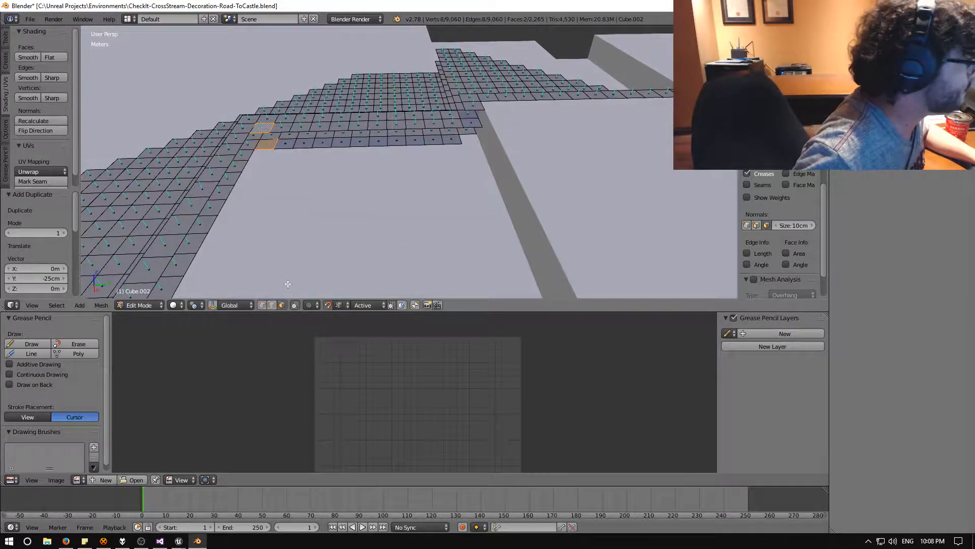
pyautogui.hotkey('shift', 'd')
pyautogui.click(437, 141)
pyautogui.keyDown('shift'); pyautogui.rightClick(433, 125); pyautogui.keyUp('shift')
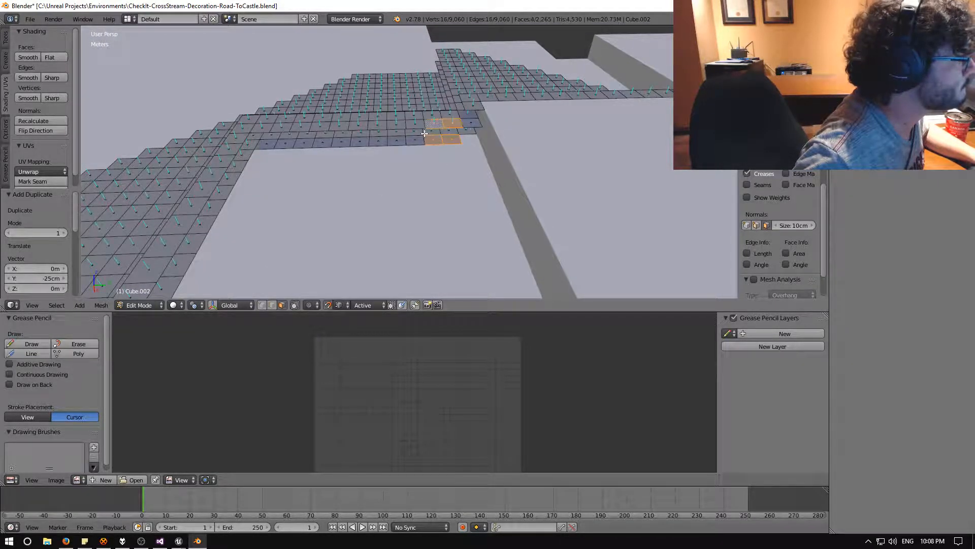
pyautogui.keyDown('shift'); pyautogui.rightClick(416, 139); pyautogui.keyUp('shift')
pyautogui.keyDown('shift'); pyautogui.rightClick(414, 125); pyautogui.keyUp('shift')
pyautogui.keyDown('shift'); pyautogui.rightClick(398, 139); pyautogui.keyUp('shift')
pyautogui.keyDown('shift'); pyautogui.rightClick(392, 126); pyautogui.keyUp('shift')
pyautogui.keyDown('shift'); pyautogui.rightClick(379, 142); pyautogui.keyUp('shift')
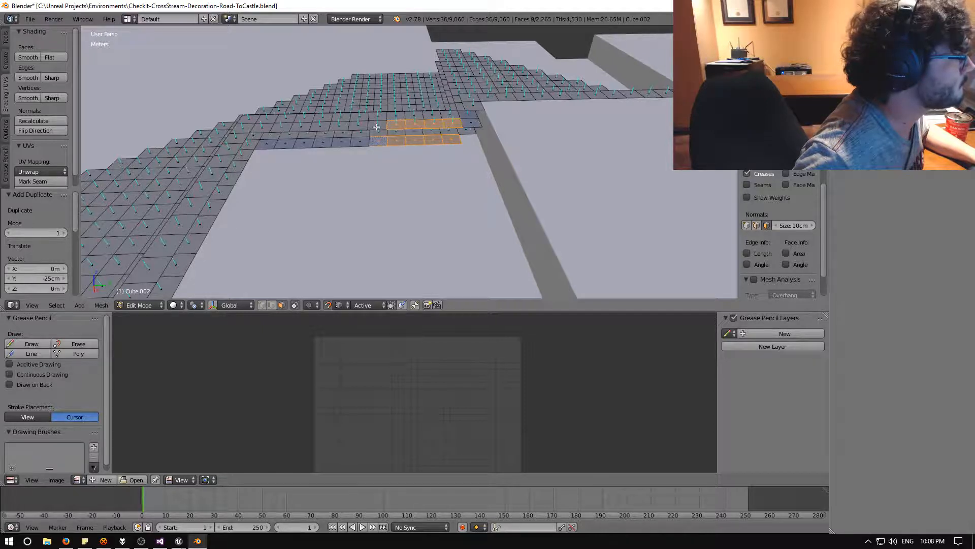
pyautogui.keyDown('shift'); pyautogui.rightClick(376, 125); pyautogui.keyUp('shift')
pyautogui.keyDown('shift'); pyautogui.rightClick(361, 141); pyautogui.keyUp('shift')
pyautogui.keyDown('shift'); pyautogui.rightClick(358, 126); pyautogui.keyUp('shift')
pyautogui.keyDown('shift'); pyautogui.rightClick(342, 141); pyautogui.keyUp('shift')
pyautogui.keyDown('shift'); pyautogui.rightClick(339, 126); pyautogui.keyUp('shift')
pyautogui.keyDown('shift'); pyautogui.rightClick(325, 141); pyautogui.keyUp('shift')
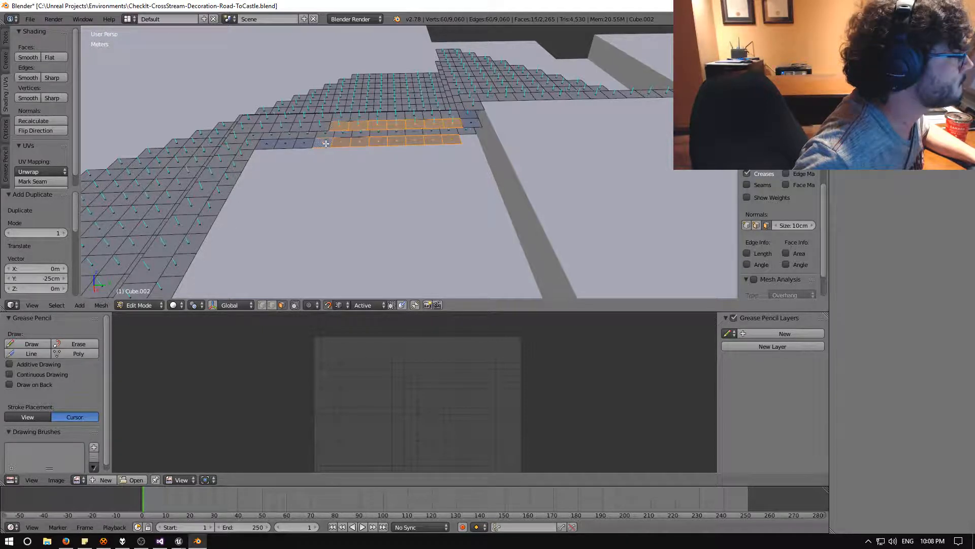
pyautogui.keyDown('shift'); pyautogui.rightClick(319, 126); pyautogui.keyUp('shift')
pyautogui.keyDown('shift'); pyautogui.rightClick(305, 142); pyautogui.keyUp('shift')
pyautogui.keyDown('shift'); pyautogui.rightClick(300, 126); pyautogui.keyUp('shift')
pyautogui.keyDown('shift'); pyautogui.rightClick(286, 140); pyautogui.keyUp('shift')
pyautogui.keyDown('shift'); pyautogui.rightClick(280, 127); pyautogui.keyUp('shift')
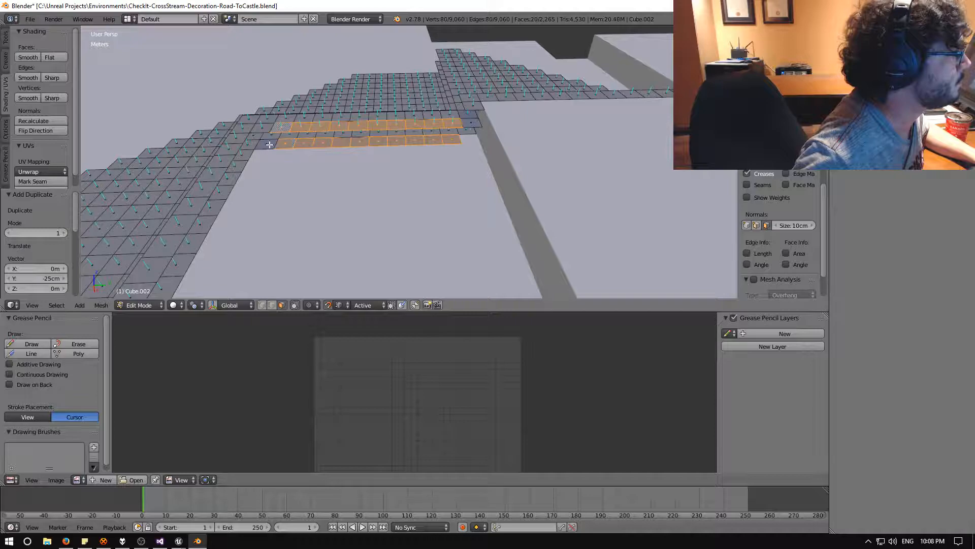
pyautogui.keyDown('shift'); pyautogui.rightClick(266, 144); pyautogui.keyUp('shift')
pyautogui.keyDown('shift'); pyautogui.rightClick(262, 127); pyautogui.keyUp('shift')
# Step: Duplicate the row about 71 cm along X, and snap the copy back -45.905 cm in X by its corner vertex against the original row
pyautogui.moveTo(238, 146); pyautogui.dragTo(518, 246, button='middle')
pyautogui.scroll(-5, 519, 227)
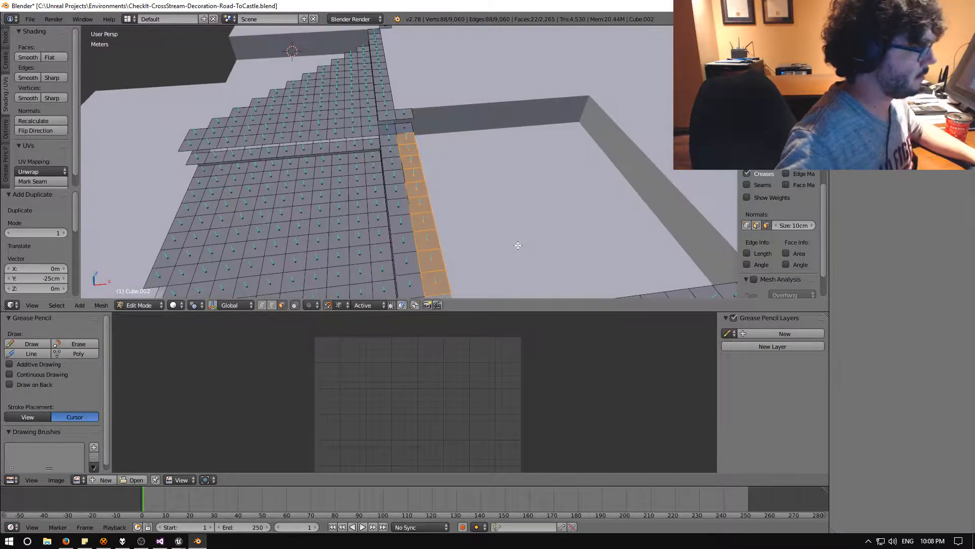
pyautogui.scroll(-2, 512, 243)
pyautogui.hotkey('shift', 'd')
pyautogui.click(495, 219)
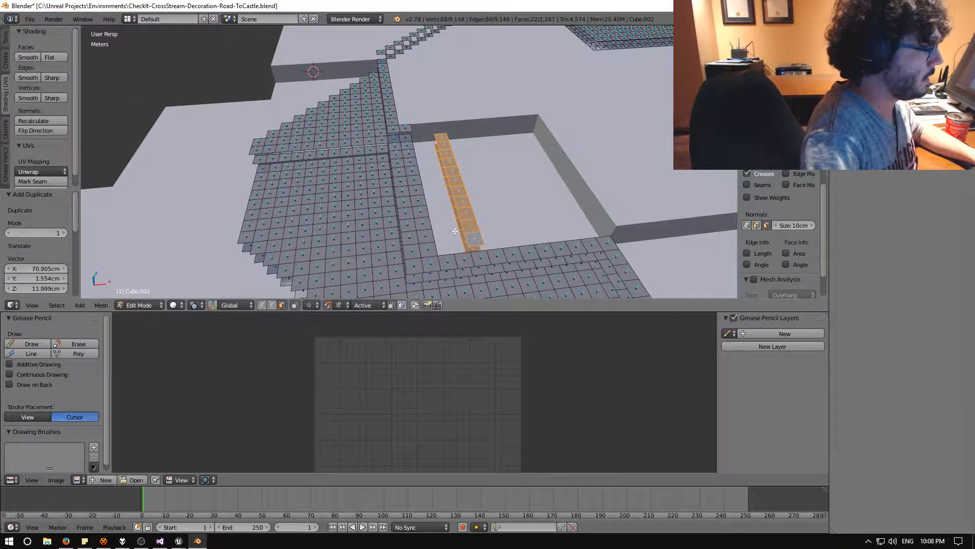
pyautogui.scroll(3, 453, 236)
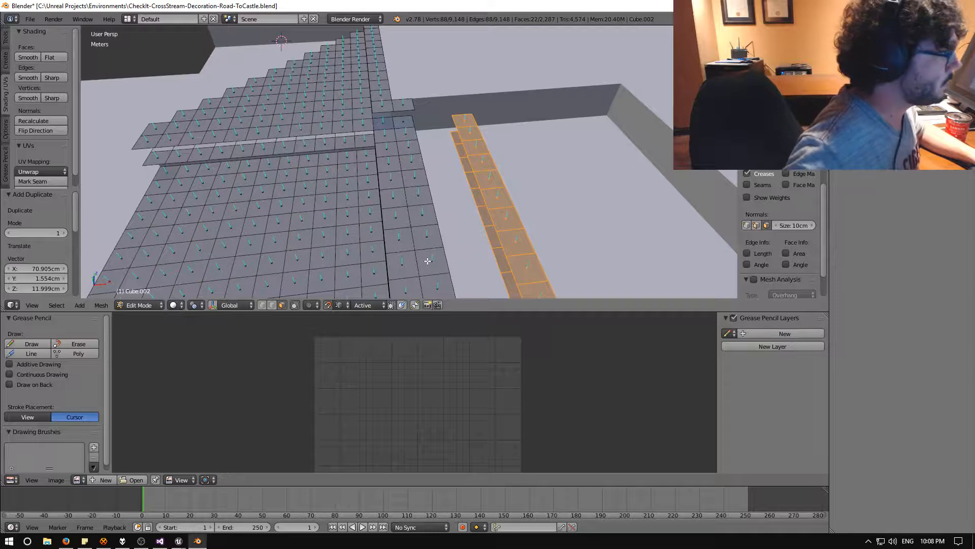
pyautogui.keyDown('shift'); pyautogui.rightClick(479, 190); pyautogui.keyUp('shift')
pyautogui.keyDown('shift'); pyautogui.rightClick(480, 187); pyautogui.keyUp('shift')
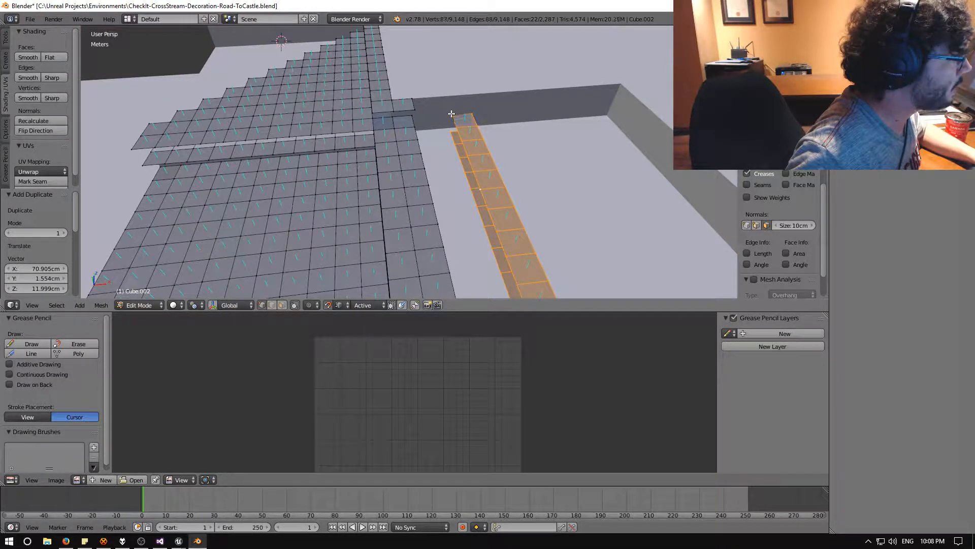
pyautogui.press('g')
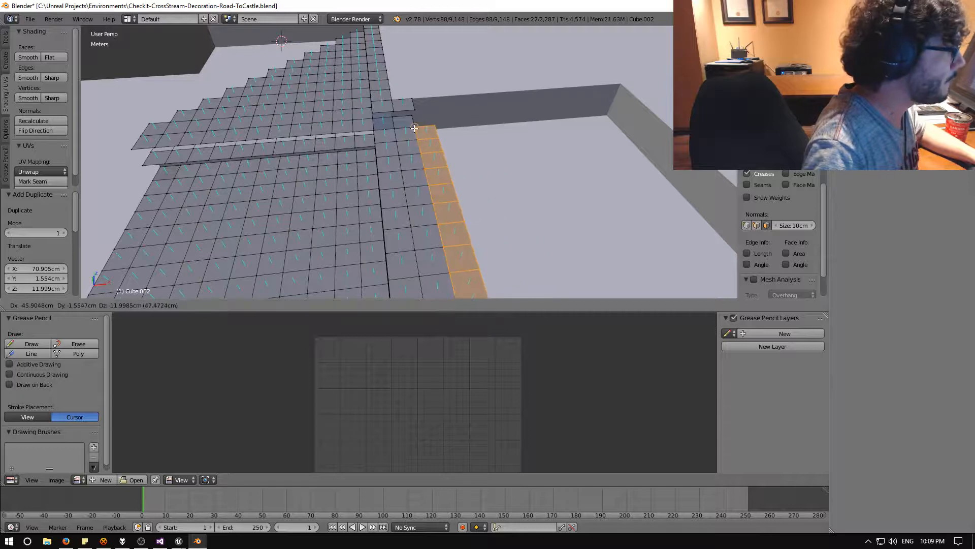
pyautogui.click(415, 125)
# Step: Fill the lower floor up to the opposite wall with ten row copies spaced 25 cm in X
pyautogui.hotkey('shift', 'd')
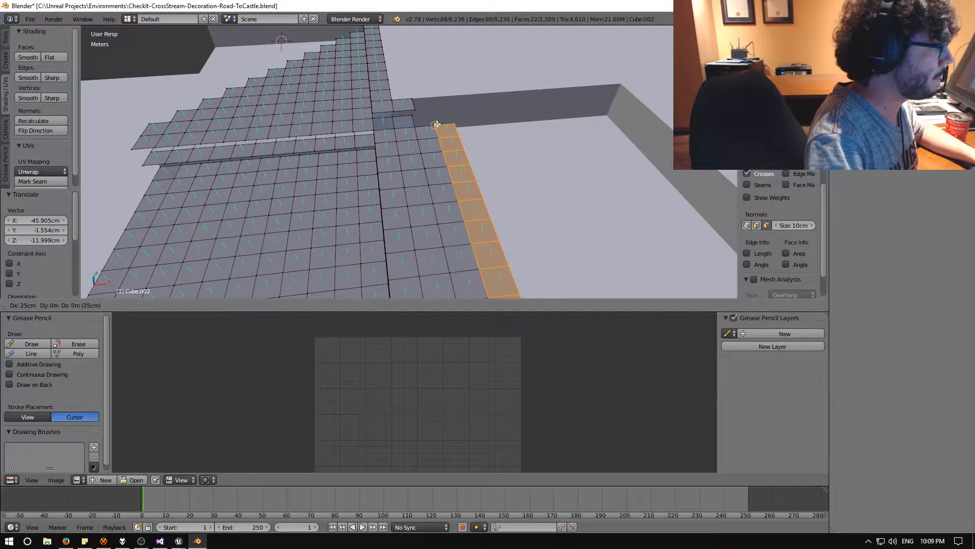
pyautogui.click(438, 124)
pyautogui.hotkey('shift', 'd')
pyautogui.click(457, 123)
pyautogui.hotkey('shift', 'd')
pyautogui.click(476, 122)
pyautogui.hotkey('shift', 'd')
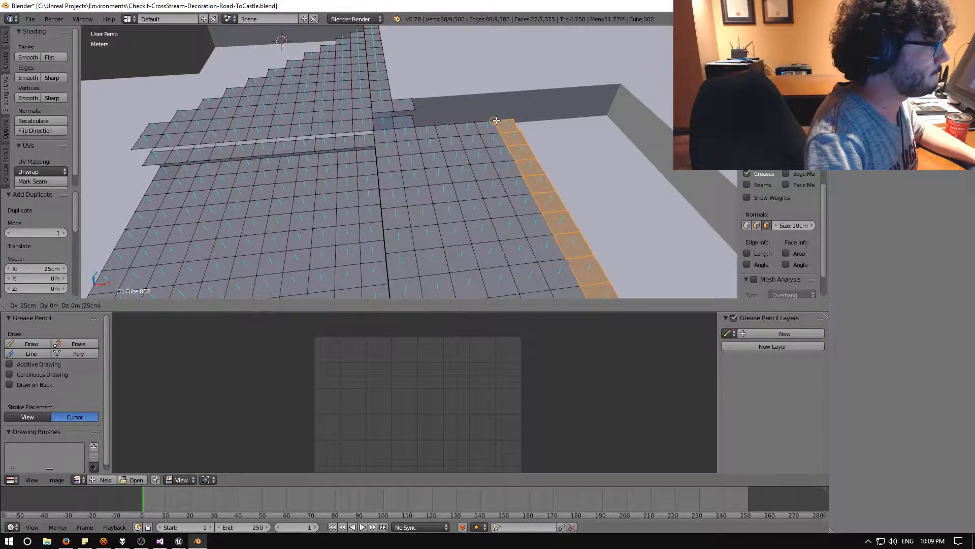
pyautogui.click(494, 122)
pyautogui.hotkey('shift', 'd')
pyautogui.click(513, 121)
pyautogui.hotkey('shift', 'd')
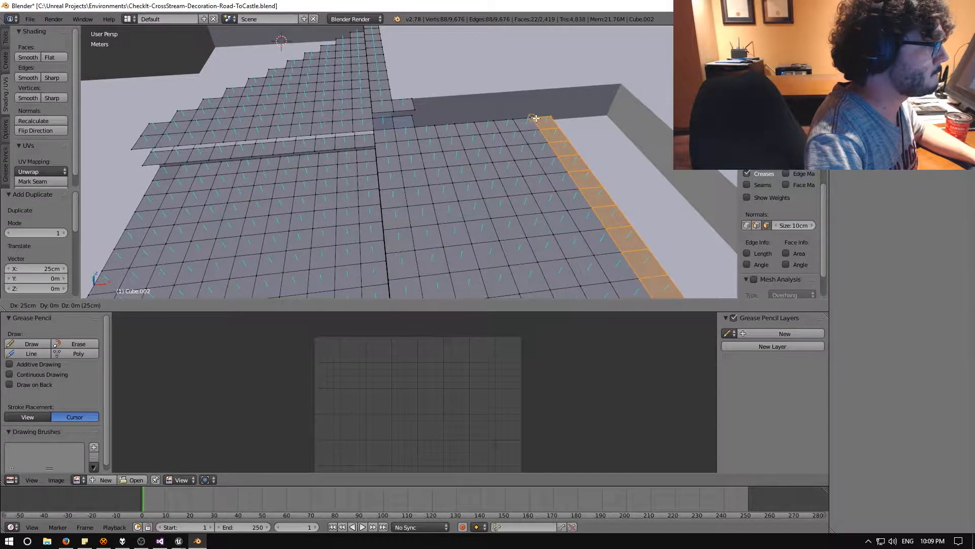
pyautogui.click(534, 118)
pyautogui.hotkey('shift', 'd')
pyautogui.click(550, 116)
pyautogui.hotkey('shift', 'd')
pyautogui.click(568, 114)
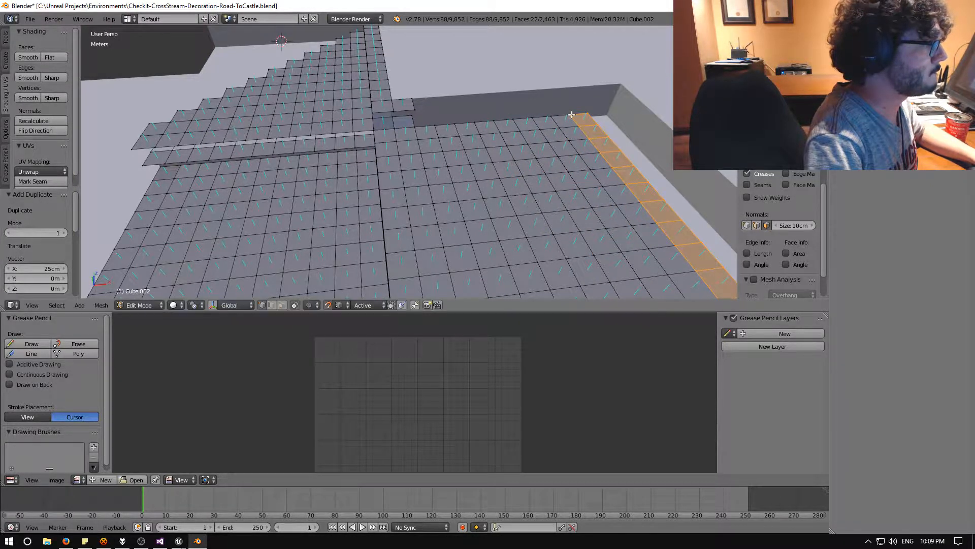
pyautogui.hotkey('shift', 'd')
pyautogui.click(588, 112)
pyautogui.moveTo(589, 113); pyautogui.dragTo(581, 144, button='middle')
pyautogui.scroll(-4, 581, 144)
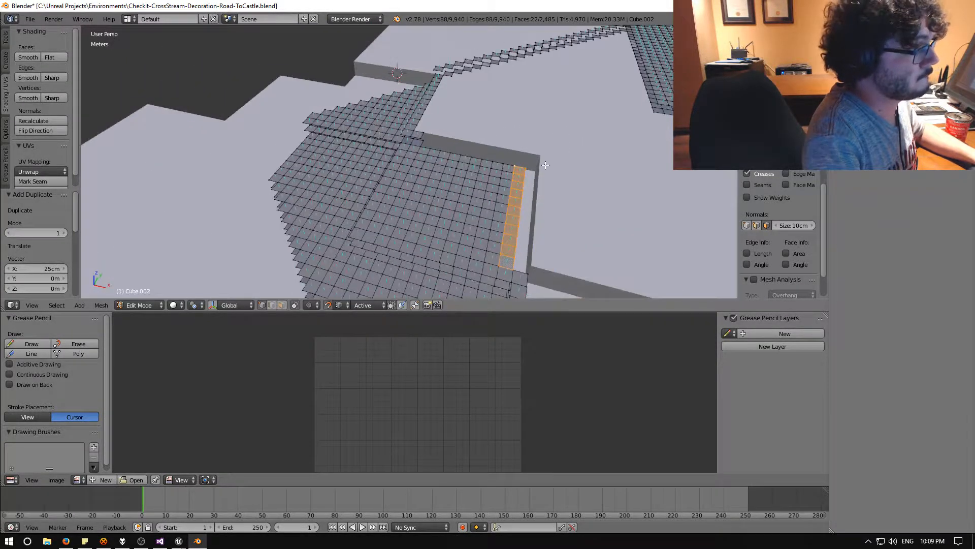
pyautogui.hotkey('shift', 'd')
pyautogui.click(528, 164)
# Step: Select the tile pair at the far corner of the tiled floor in face select mode and frame it
pyautogui.moveTo(478, 185); pyautogui.dragTo(500, 163, button='middle')
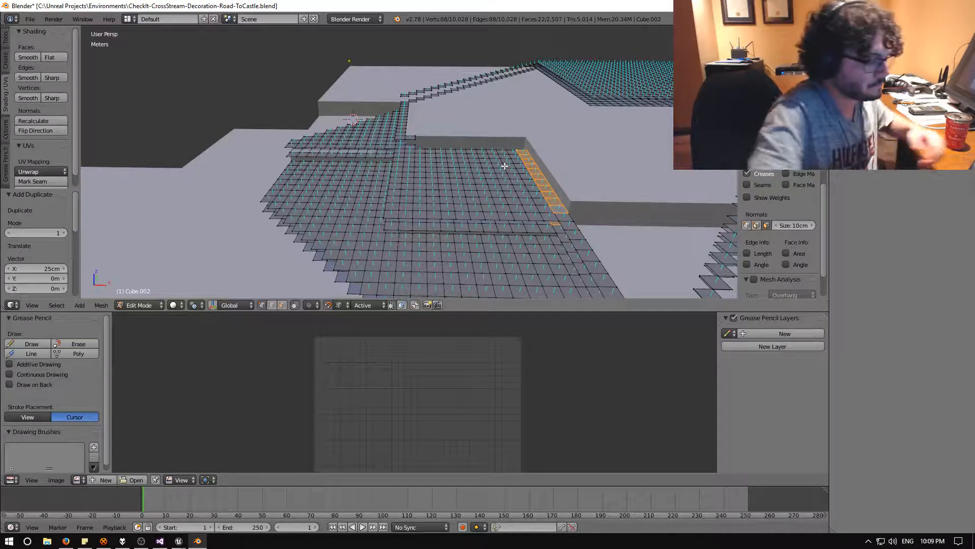
pyautogui.moveTo(449, 158); pyautogui.dragTo(410, 174, button='middle')
pyautogui.scroll(4, 477, 182)
pyautogui.rightClick(155, 51)
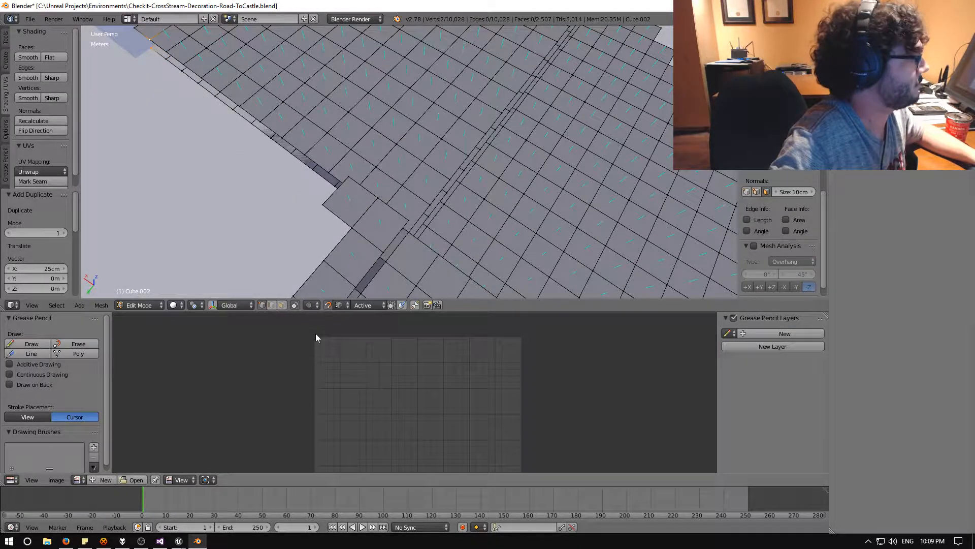
pyautogui.click(282, 304)
pyautogui.rightClick(152, 45)
pyautogui.keyDown('shift'); pyautogui.rightClick(152, 32); pyautogui.keyUp('shift')
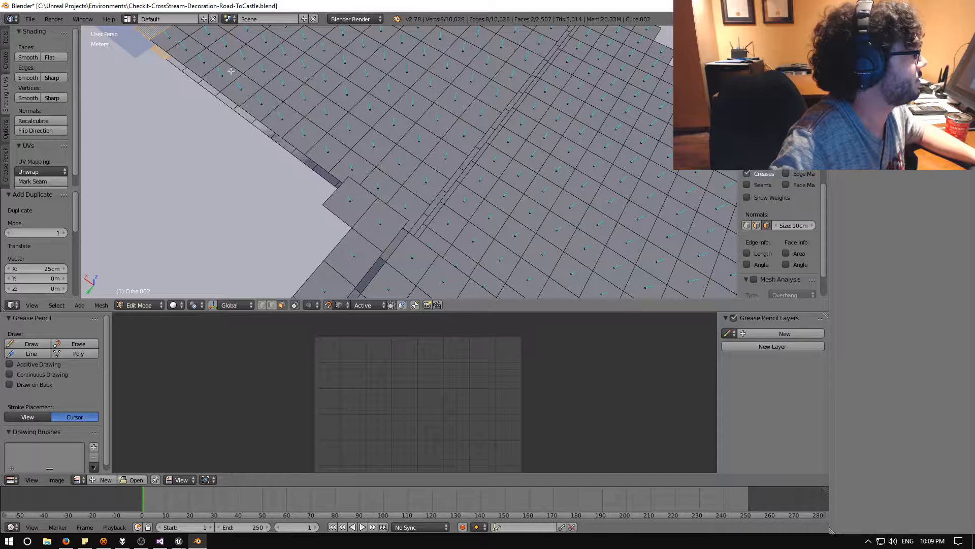
pyautogui.moveTo(309, 130); pyautogui.dragTo(453, 250, button='middle')
pyautogui.press('KP_Decimal')
pyautogui.scroll(-5, 310, 245)
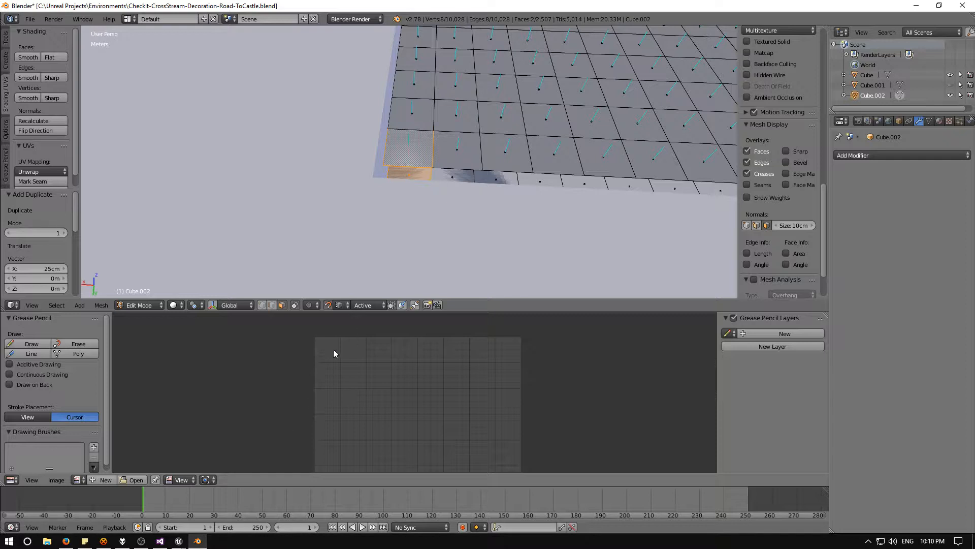
# Step: Switch to Unreal Editor and examine the layout of the Battle_CrossStreams level
pyautogui.moveTo(179, 541)
pyautogui.click(129, 500)
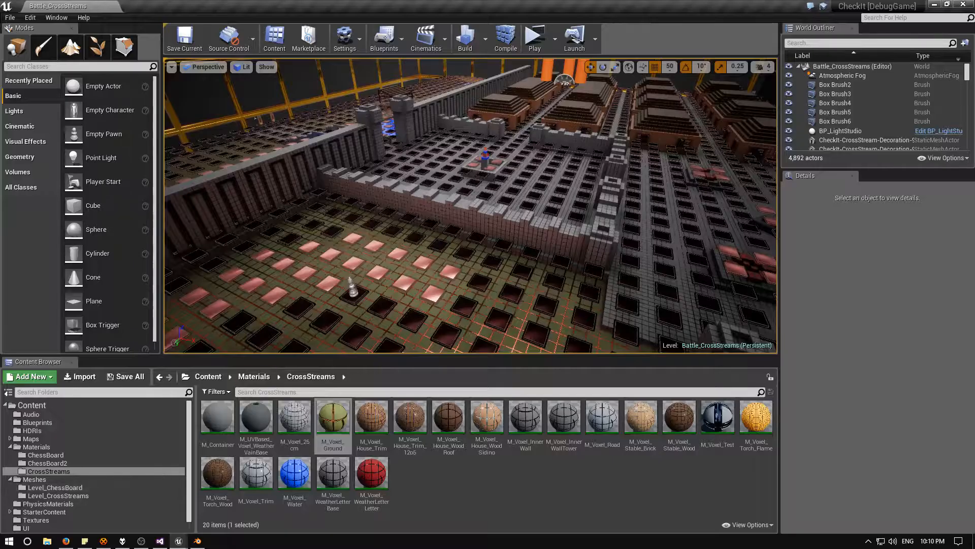
pyautogui.moveTo(470, 206)
pyautogui.mouseDown(button='right')
pyautogui.moveTo(529, 198)
pyautogui.moveTo(468, 200)
pyautogui.mouseUp(button='right')
pyautogui.press('s')
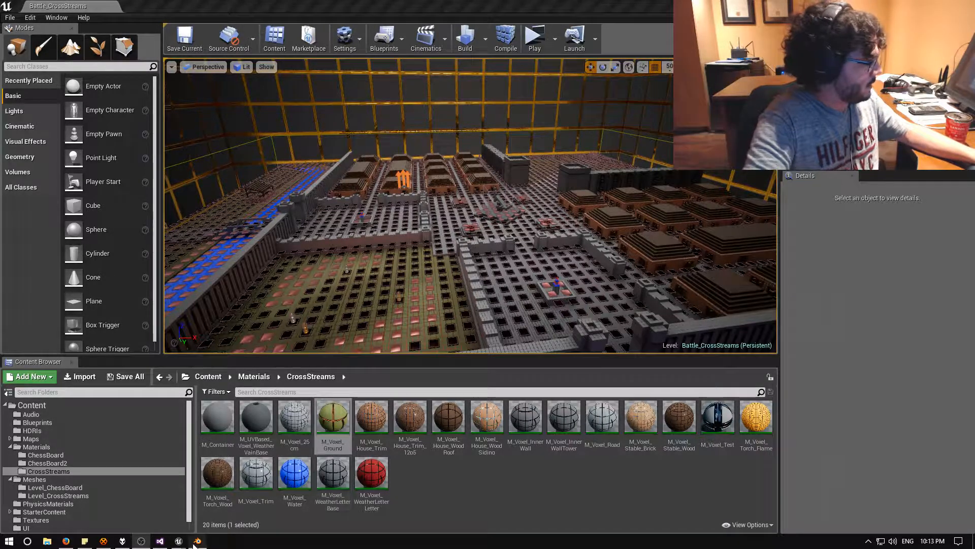
# Step: Return to Blender, duplicate the corner tile pair about 77 cm out in Y, and snap a second copy -52.09 cm in Y into the uncovered edge column
pyautogui.hotkey('alt', 'Tab')
pyautogui.scroll(-4, 370, 223)
pyautogui.moveTo(371, 221)
pyautogui.mouseDown(button='middle')
pyautogui.moveTo(415, 192)
pyautogui.moveTo(283, 233)
pyautogui.moveTo(259, 216)
pyautogui.moveTo(371, 206)
pyautogui.mouseUp(button='middle')
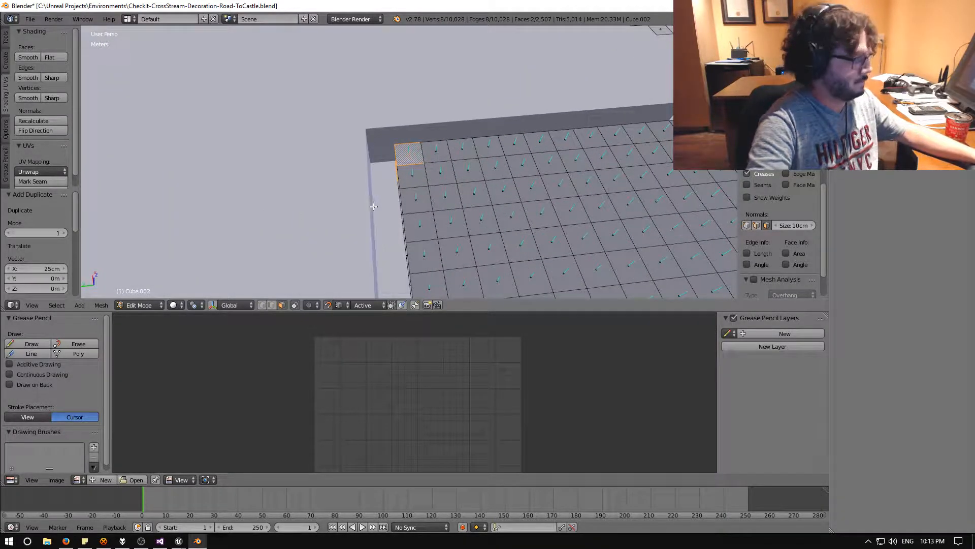
pyautogui.hotkey('shift', 'd')
pyautogui.click(292, 145)
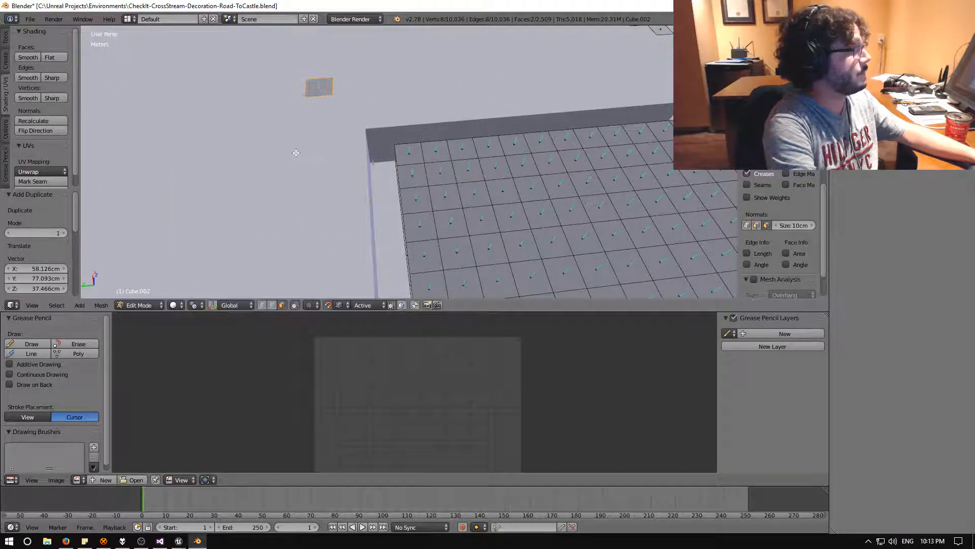
pyautogui.moveTo(316, 147); pyautogui.dragTo(426, 254, button='middle')
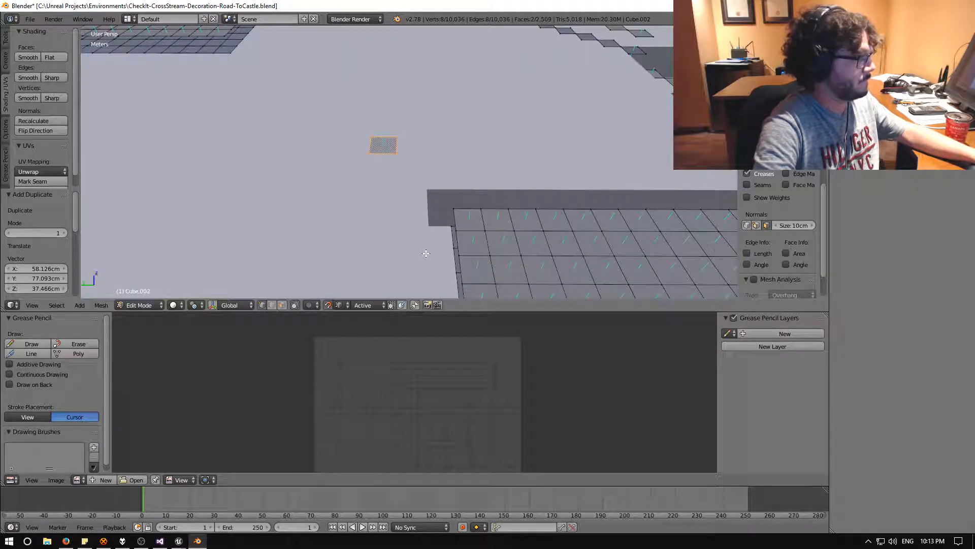
pyautogui.hotkey('shift', 'd')
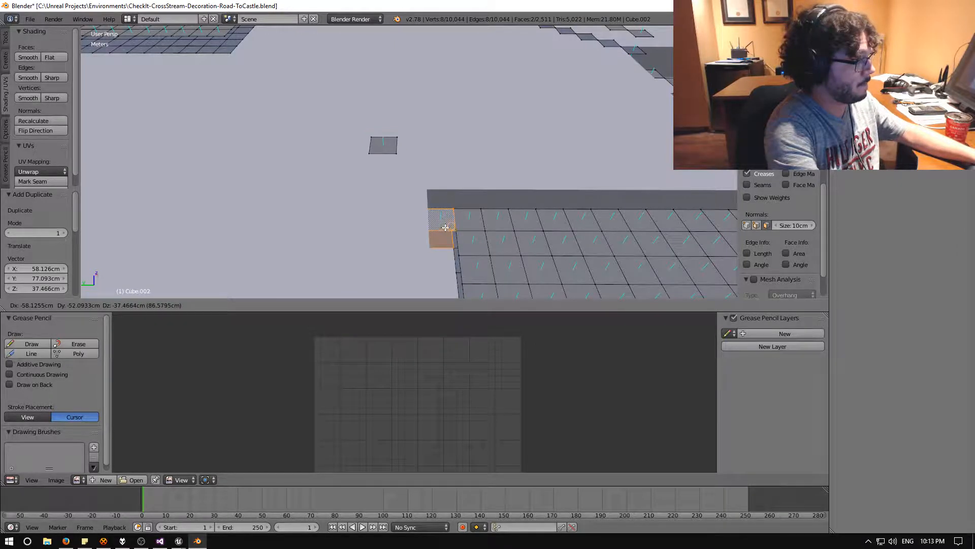
pyautogui.click(445, 227)
# Step: Extend the uncovered edge column with three tile pair copies spaced -25 cm in X
pyautogui.moveTo(446, 227); pyautogui.dragTo(453, 245, button='middle')
pyautogui.hotkey('shift', 'd')
pyautogui.click(453, 249)
pyautogui.hotkey('shift', 'd')
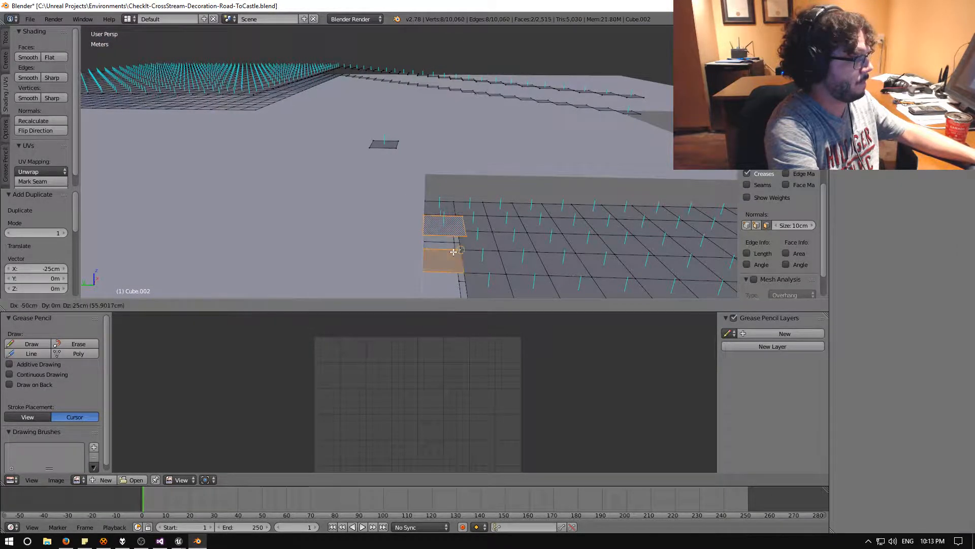
pyautogui.click(454, 264)
pyautogui.hotkey('shift', 'd')
pyautogui.click(456, 274)
# Step: Copy the tile pair 75 cm in X and 25 cm in Z to the corner, and stack another copy 25 cm higher
pyautogui.moveTo(456, 274); pyautogui.dragTo(453, 254, button='middle')
pyautogui.hotkey('shift', 'd')
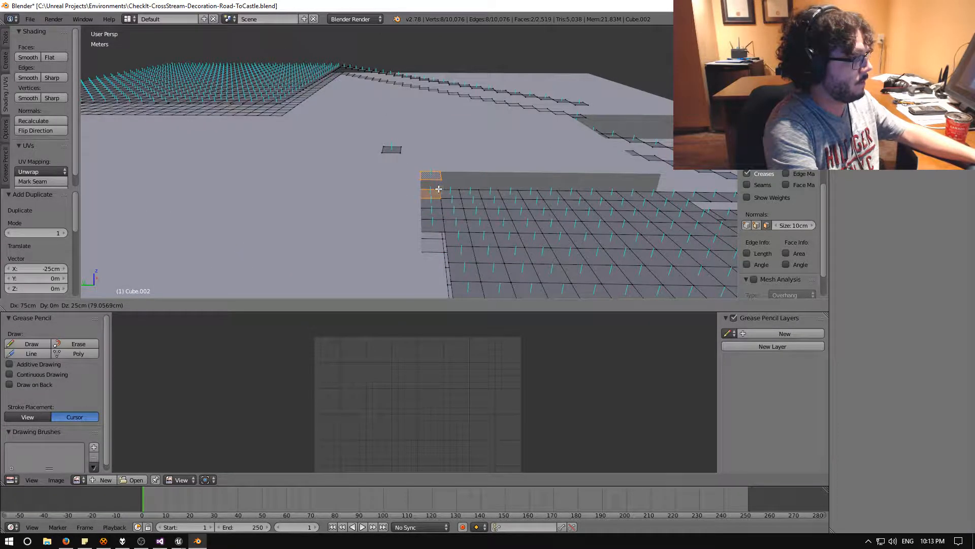
pyautogui.click(440, 190)
pyautogui.hotkey('shift', 'd')
pyautogui.click(438, 170)
pyautogui.moveTo(405, 204); pyautogui.dragTo(436, 234, button='middle')
pyautogui.click(282, 306)
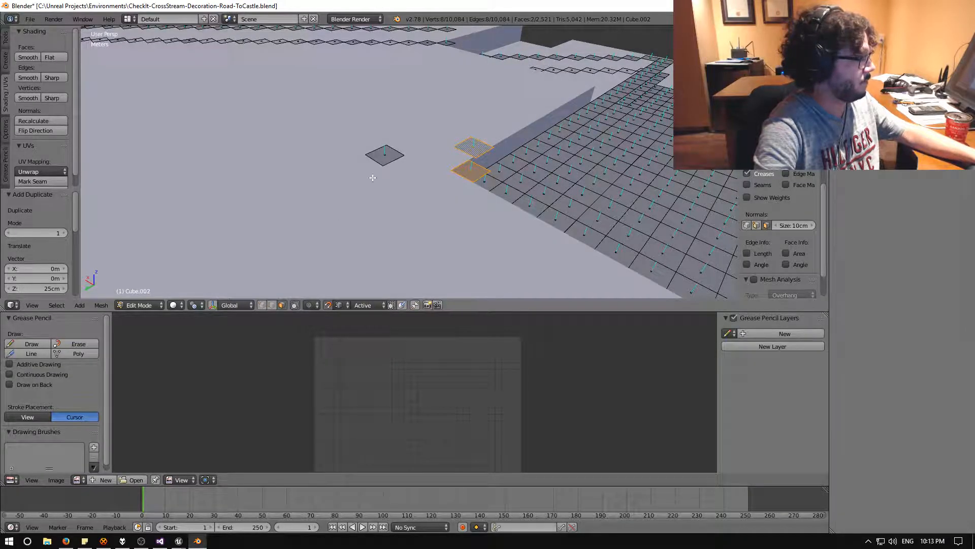
# Step: Select the two faces of the detached tile pair and snap them -1.581 m in X and -52.093 cm in Y into the edge column
pyautogui.rightClick(383, 159)
pyautogui.moveTo(375, 197); pyautogui.dragTo(390, 211, button='middle')
pyautogui.keyDown('shift'); pyautogui.rightClick(384, 172); pyautogui.keyUp('shift')
pyautogui.click(262, 306)
pyautogui.keyDown('shift'); pyautogui.rightClick(403, 148); pyautogui.keyUp('shift')
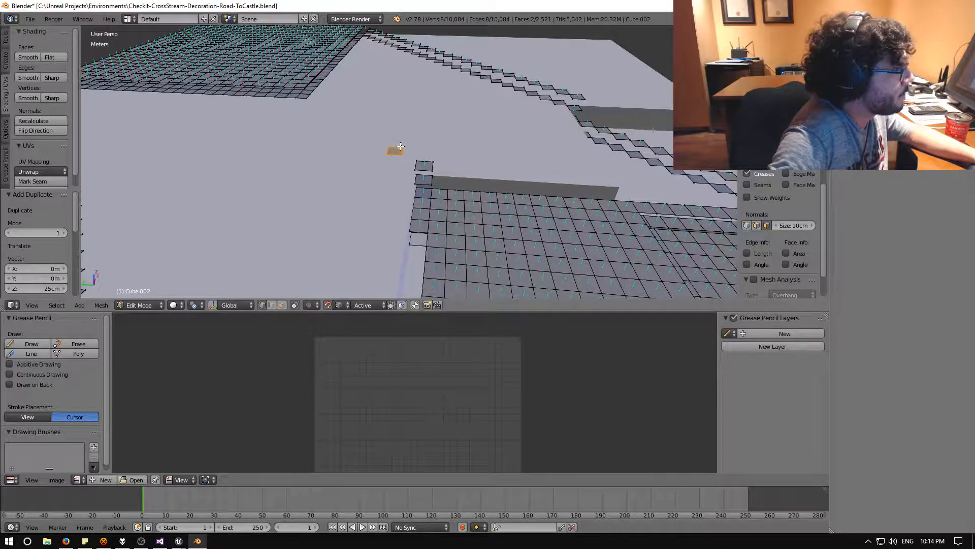
pyautogui.keyDown('shift'); pyautogui.rightClick(404, 147); pyautogui.keyUp('shift')
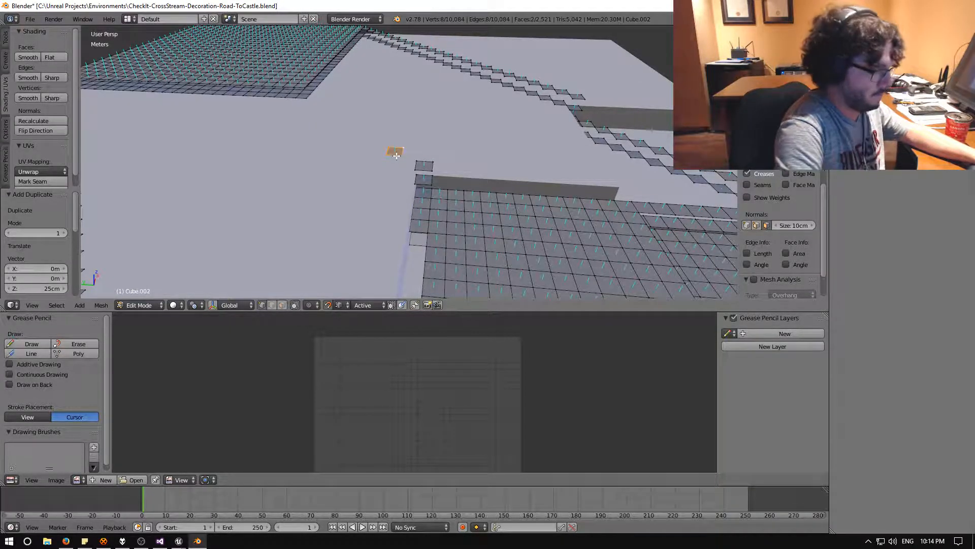
pyautogui.press('g')
pyautogui.click(429, 230)
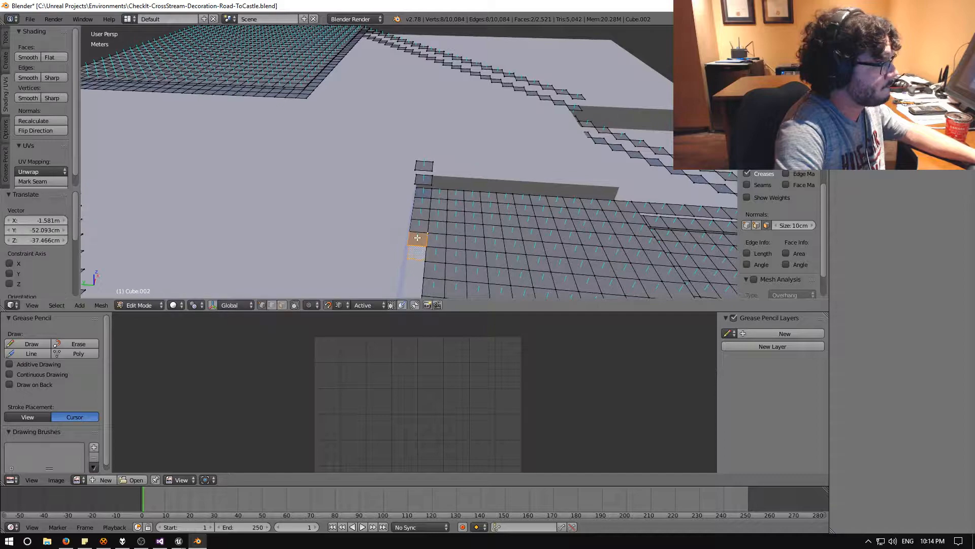
# Step: Extend the edge column toward the adjoining tiled strip with tile pair copies spaced -25 cm in X
pyautogui.moveTo(429, 230); pyautogui.dragTo(413, 164, button='middle')
pyautogui.scroll(-1, 319, 218)
pyautogui.scroll(2, 397, 204)
pyautogui.hotkey('shift', 'd')
pyautogui.click(449, 153)
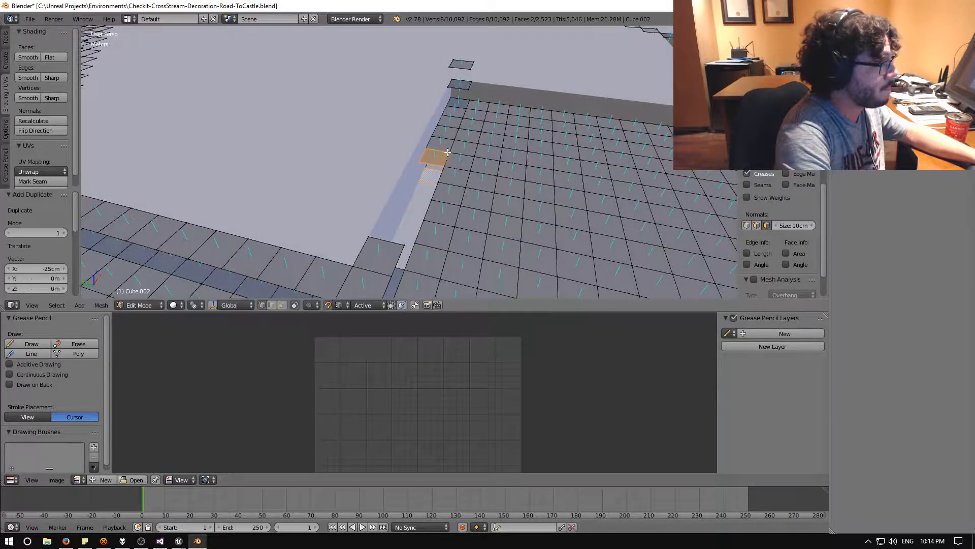
pyautogui.hotkey('shift', 'd')
pyautogui.click(442, 167)
pyautogui.hotkey('shift', 'd')
pyautogui.click(435, 180)
pyautogui.hotkey('shift', 'd')
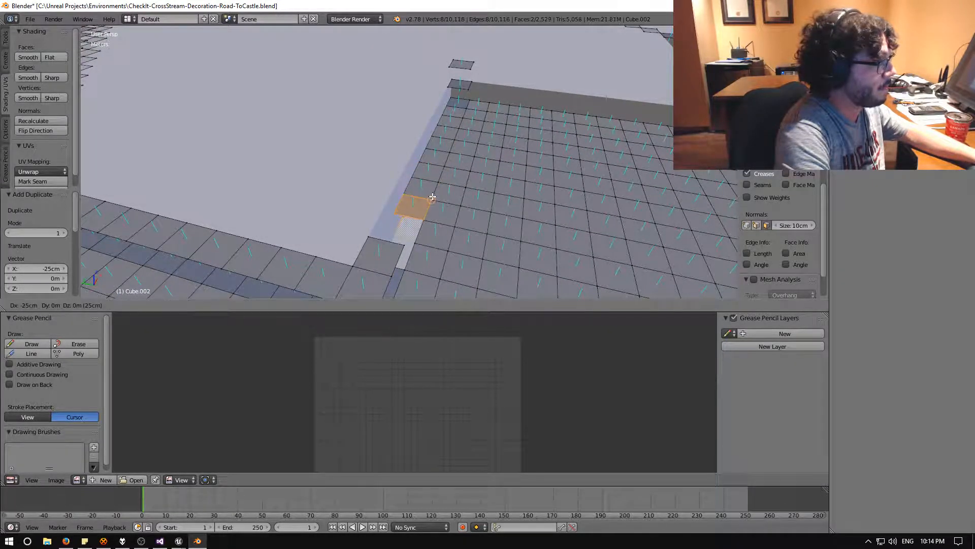
pyautogui.click(429, 201)
pyautogui.hotkey('shift', 'd')
pyautogui.click(422, 222)
pyautogui.moveTo(421, 223); pyautogui.dragTo(355, 211, button='middle')
pyautogui.hotkey('shift', 'd')
pyautogui.click(374, 203)
# Step: Start another row at the column's far corner and fill it with tile pair copies spaced -25 cm in X
pyautogui.hotkey('shift', 'd')
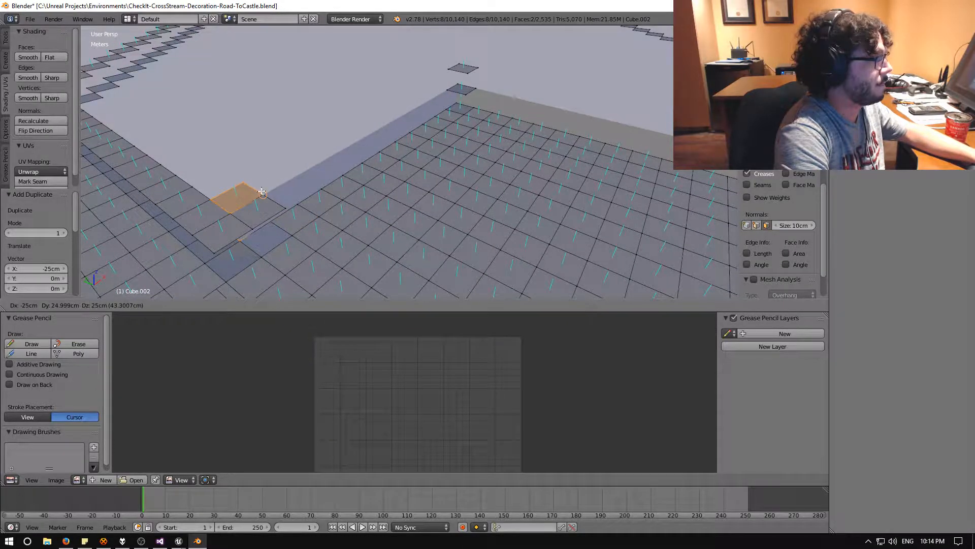
pyautogui.click(463, 94)
pyautogui.hotkey('shift', 'd')
pyautogui.click(454, 101)
pyautogui.hotkey('shift', 'd')
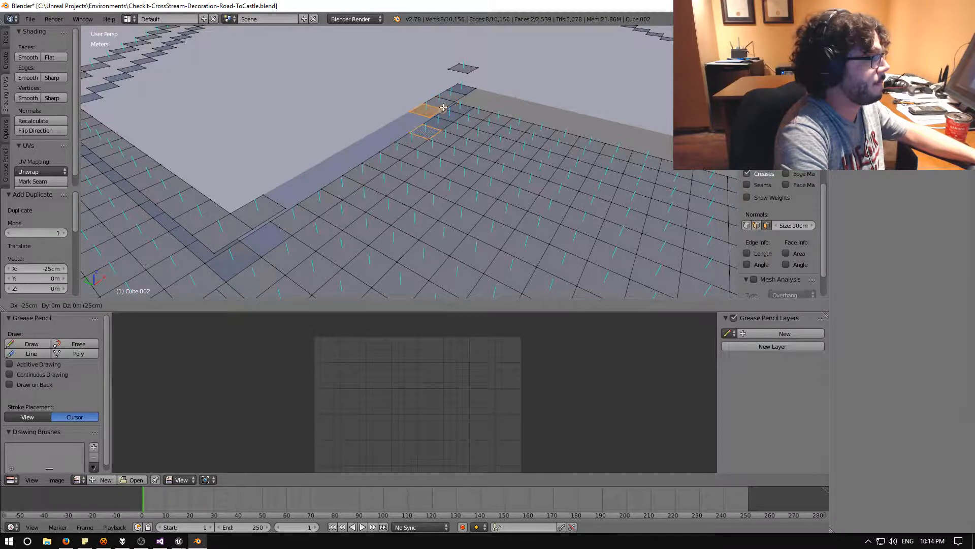
pyautogui.click(441, 108)
pyautogui.hotkey('shift', 'd')
pyautogui.hotkey('shift', 'r')
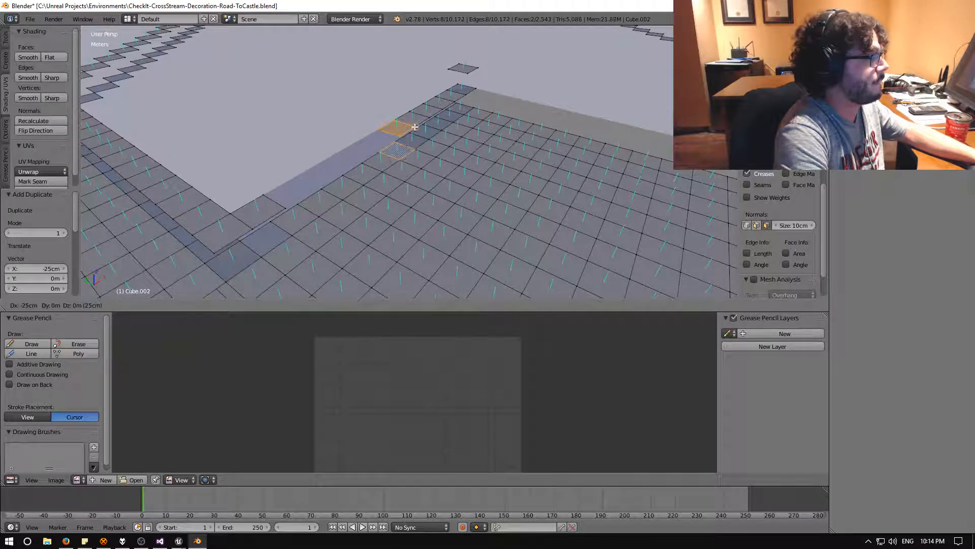
pyautogui.hotkey('shift', 'r')
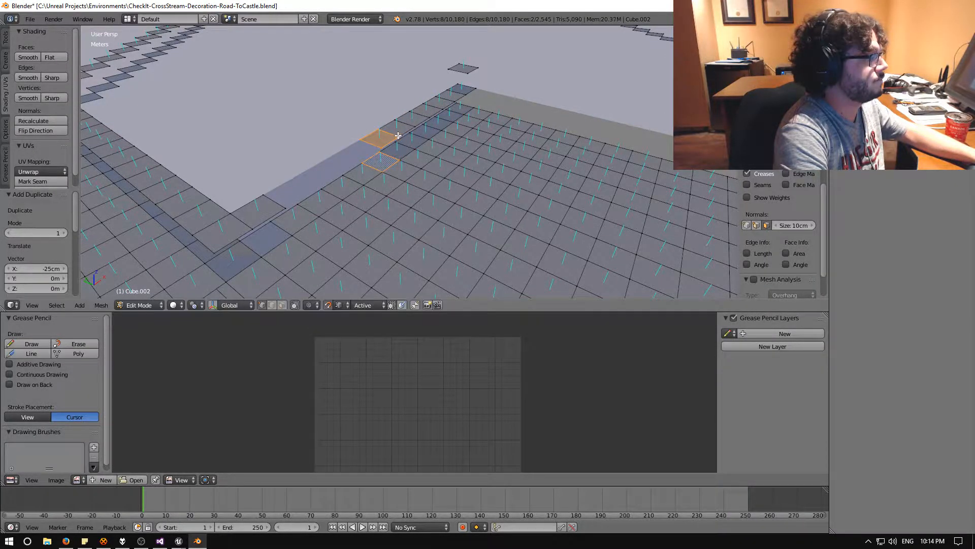
pyautogui.hotkey('shift', 'r')
pyautogui.hotkey('shift', 'd')
pyautogui.hotkey('shift', 'd')
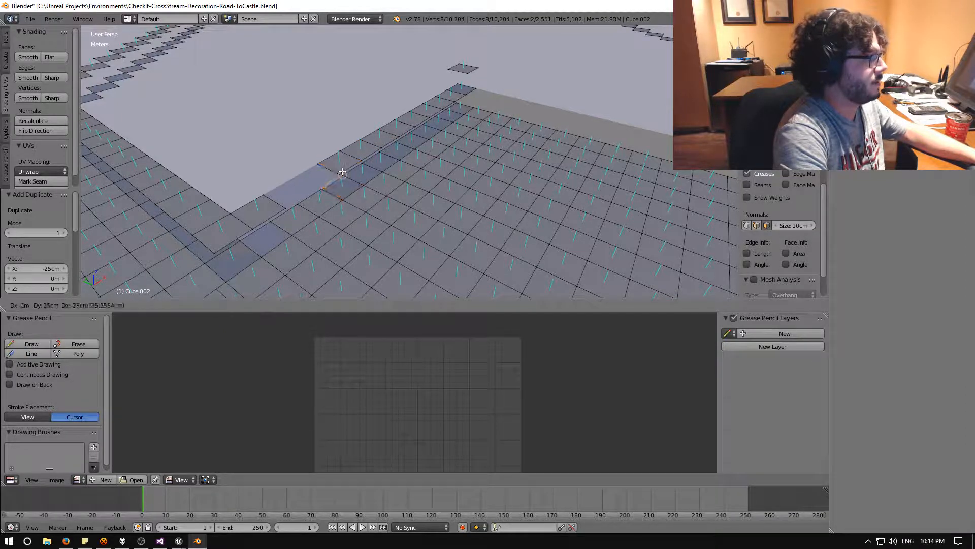
pyautogui.hotkey('shift', 'd')
pyautogui.click(309, 187)
# Step: Return a tile pair copy to the far corner and build the next row along the edge at -25 cm X spacing
pyautogui.hotkey('shift', 'd')
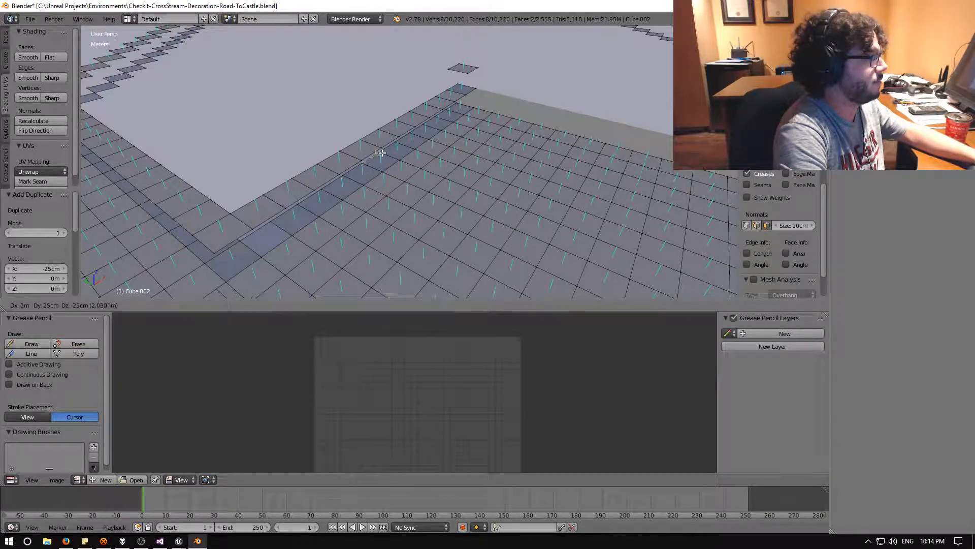
pyautogui.hotkey('shift', 'd')
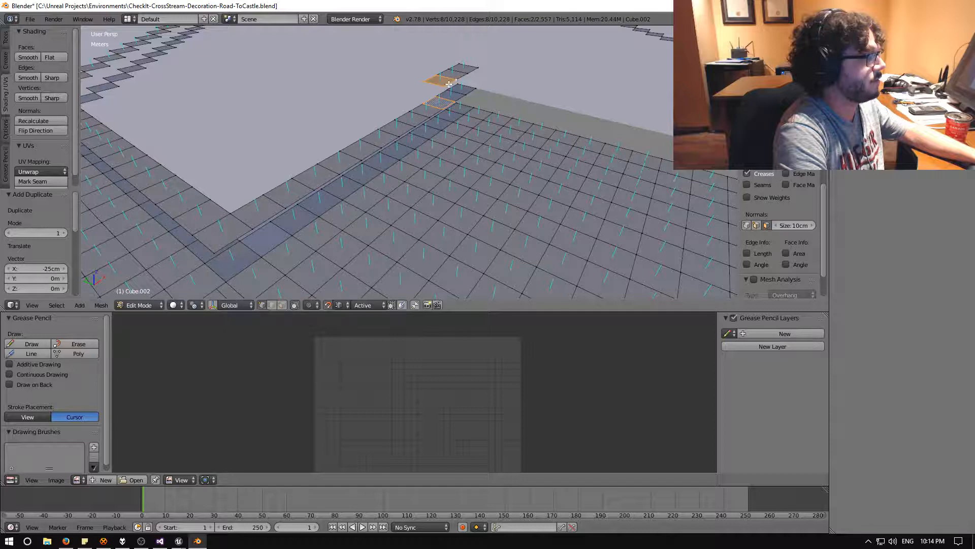
pyautogui.hotkey('shift', 'd')
pyautogui.click(441, 87)
pyautogui.hotkey('shift', 'd')
pyautogui.click(426, 93)
pyautogui.hotkey('shift', 'd')
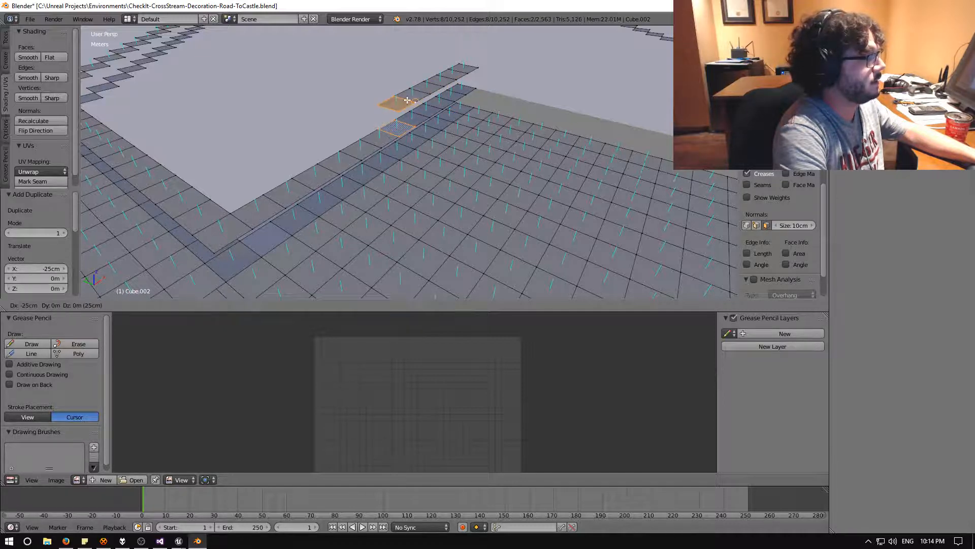
pyautogui.hotkey('shift', 'd')
pyautogui.hotkey('shift', 'd')
pyautogui.click(378, 122)
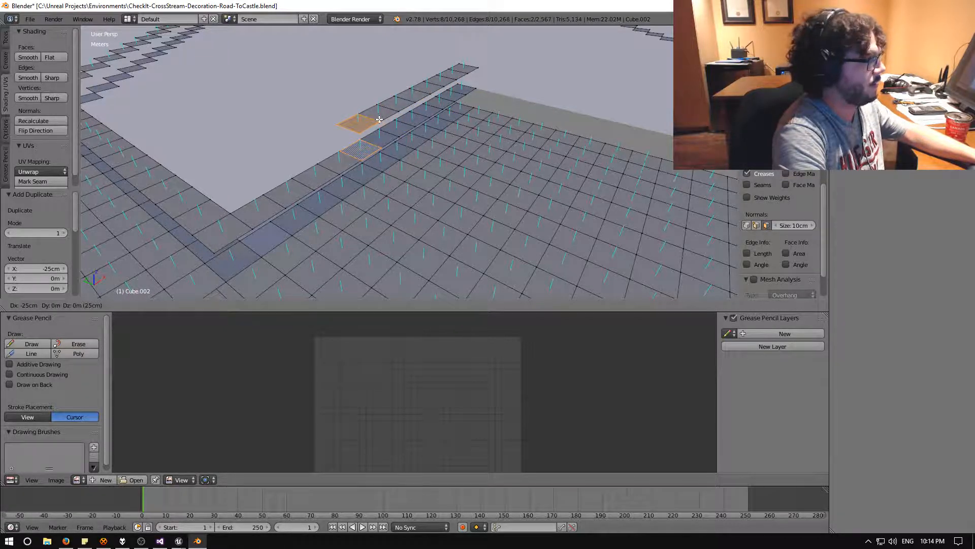
pyautogui.hotkey('shift', 'd')
pyautogui.hotkey('shift', 'd')
pyautogui.click(334, 147)
pyautogui.hotkey('shift', 'd')
pyautogui.click(311, 160)
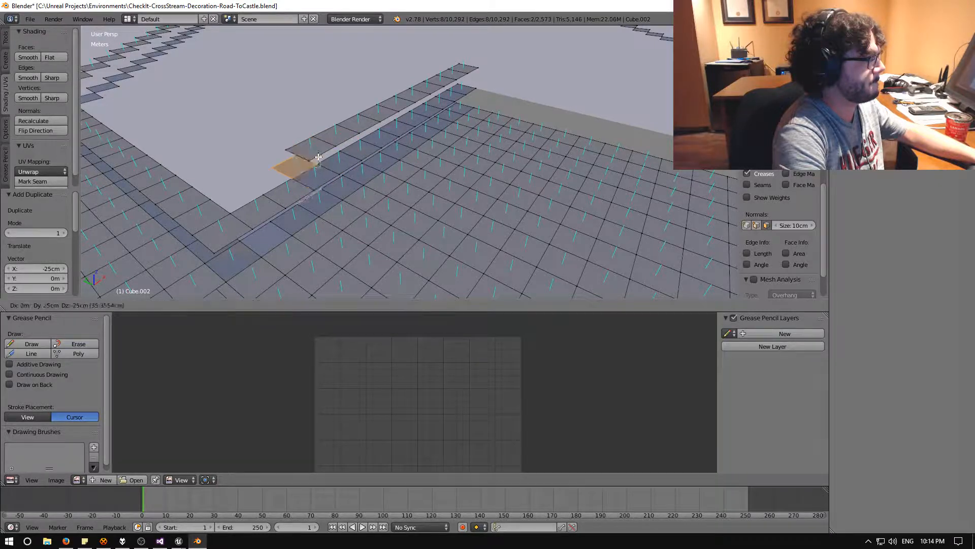
pyautogui.hotkey('shift', 'd')
pyautogui.hotkey('shift', 'd')
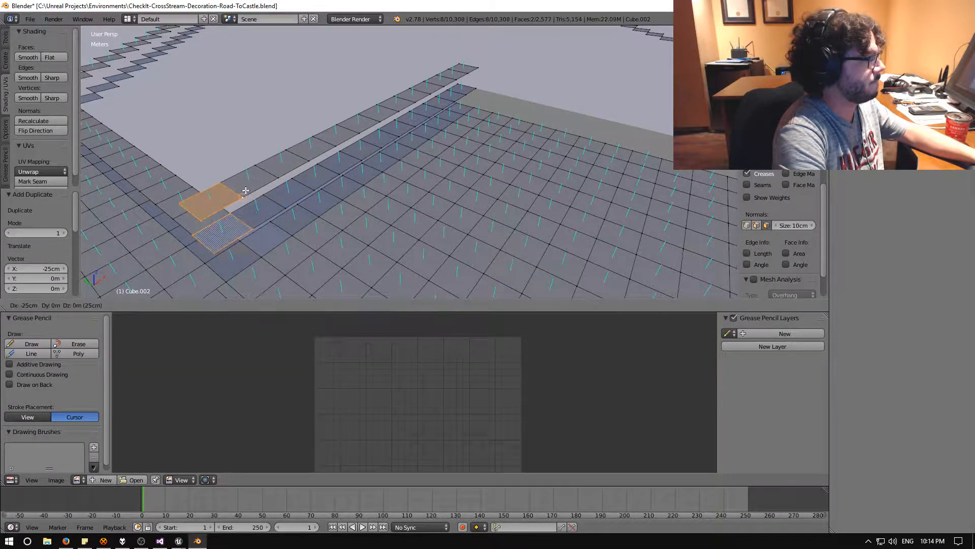
pyautogui.click(244, 191)
# Step: Turn the corner and cover the adjoining edge with ten tile pair copies spaced 25 cm in Y
pyautogui.moveTo(243, 193); pyautogui.dragTo(366, 188, button='middle')
pyautogui.hotkey('shift', 'd')
pyautogui.click(451, 178)
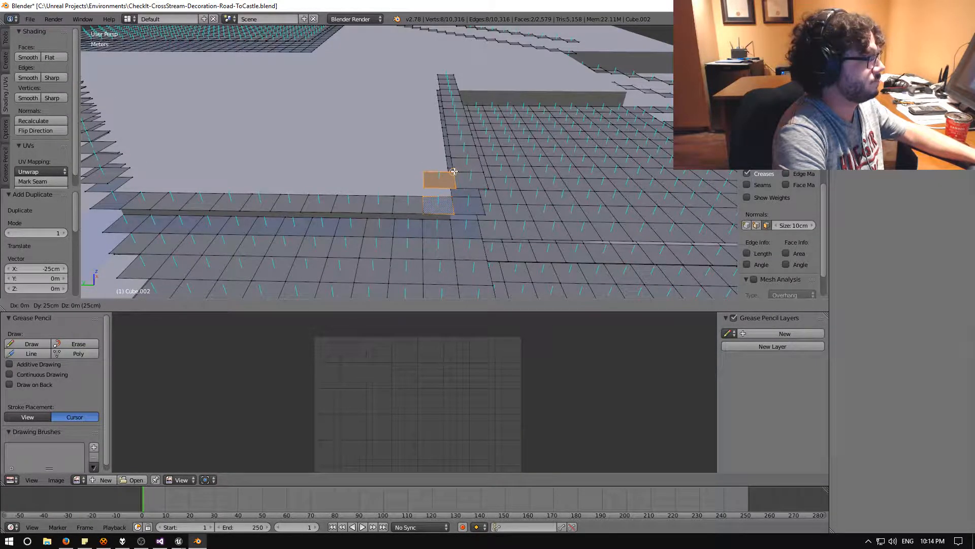
pyautogui.hotkey('shift', 'd')
pyautogui.hotkey('shift', 'd')
pyautogui.click(393, 171)
pyautogui.hotkey('shift', 'd')
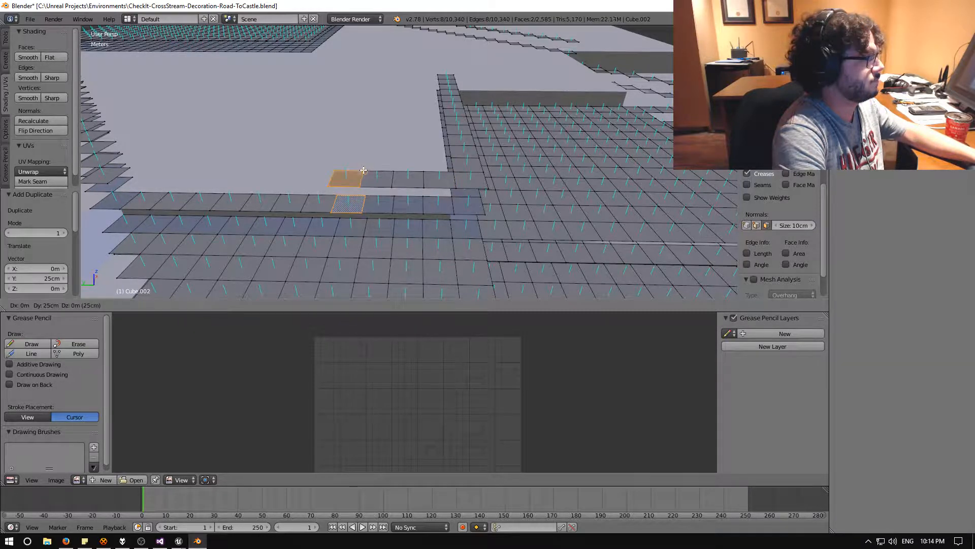
pyautogui.hotkey('shift', 'd')
pyautogui.click(327, 169)
pyautogui.hotkey('shift', 'd')
pyautogui.click(294, 169)
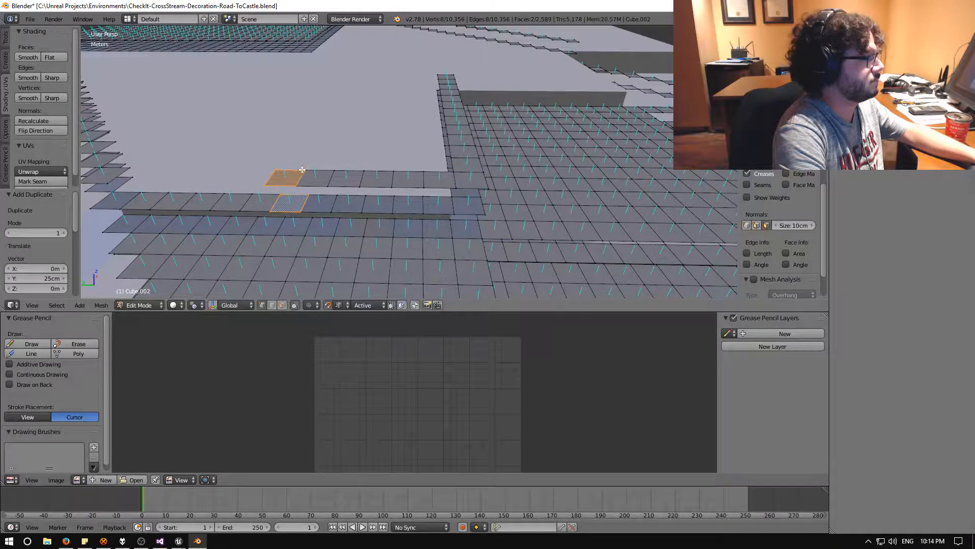
pyautogui.hotkey('shift', 'd')
pyautogui.click(283, 168)
pyautogui.hotkey('shift', 'd')
pyautogui.click(248, 168)
pyautogui.hotkey('shift', 'd')
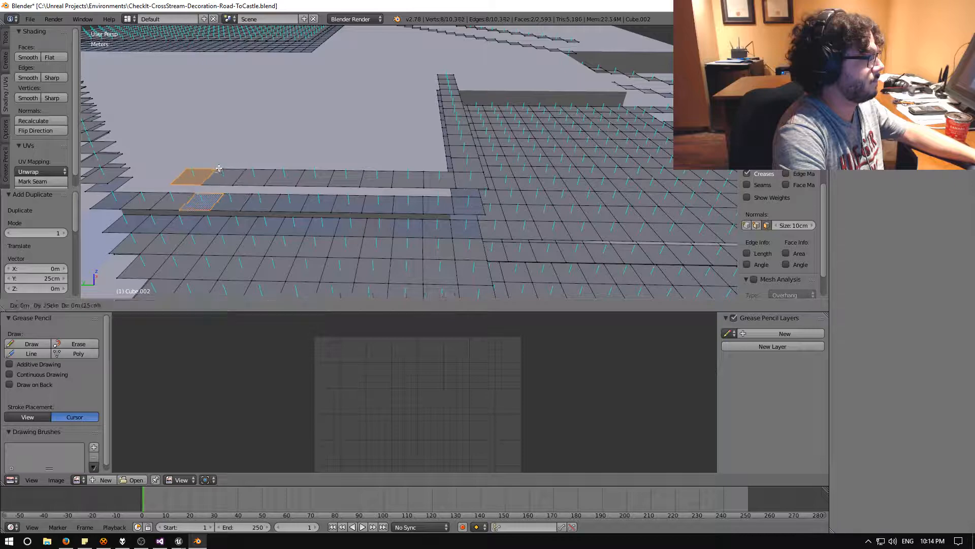
pyautogui.click(214, 169)
pyautogui.hotkey('shift', 'd')
pyautogui.click(181, 168)
pyautogui.hotkey('shift', 'd')
pyautogui.click(148, 169)
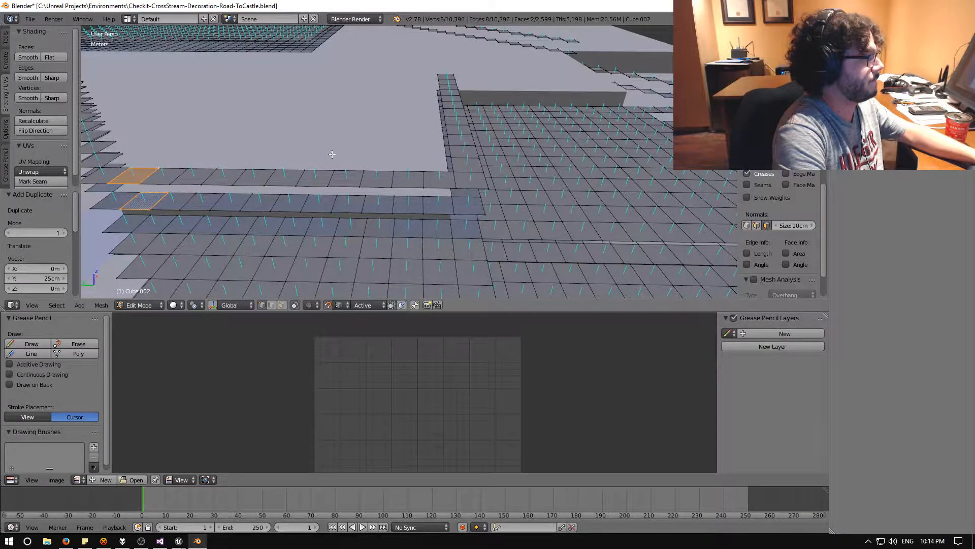
# Step: Examine the tiled levels and the stepped diagonal rows around the selected tile pair for uncovered areas
pyautogui.moveTo(331, 153); pyautogui.dragTo(394, 147, button='middle')
pyautogui.scroll(-4, 325, 139)
pyautogui.scroll(1, 391, 156)
pyautogui.scroll(1, 434, 153)
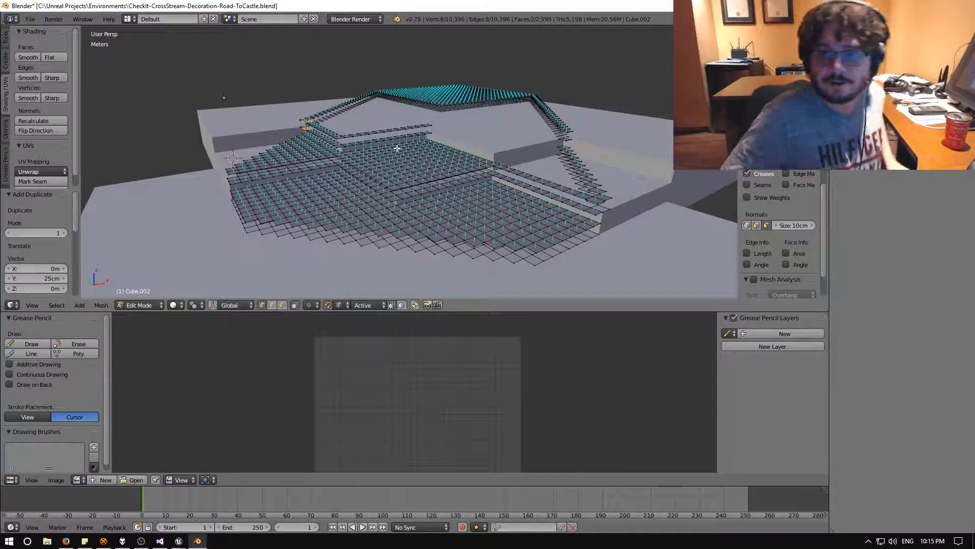
pyautogui.moveTo(397, 147); pyautogui.dragTo(545, 194, button='middle')
pyautogui.moveTo(479, 160); pyautogui.dragTo(433, 212, button='middle')
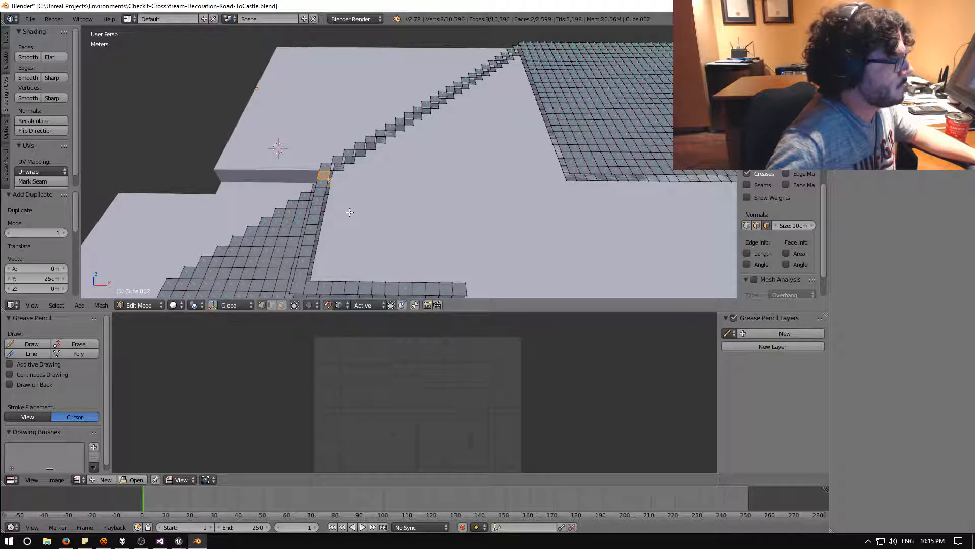
pyautogui.moveTo(352, 212); pyautogui.dragTo(369, 200, button='middle')
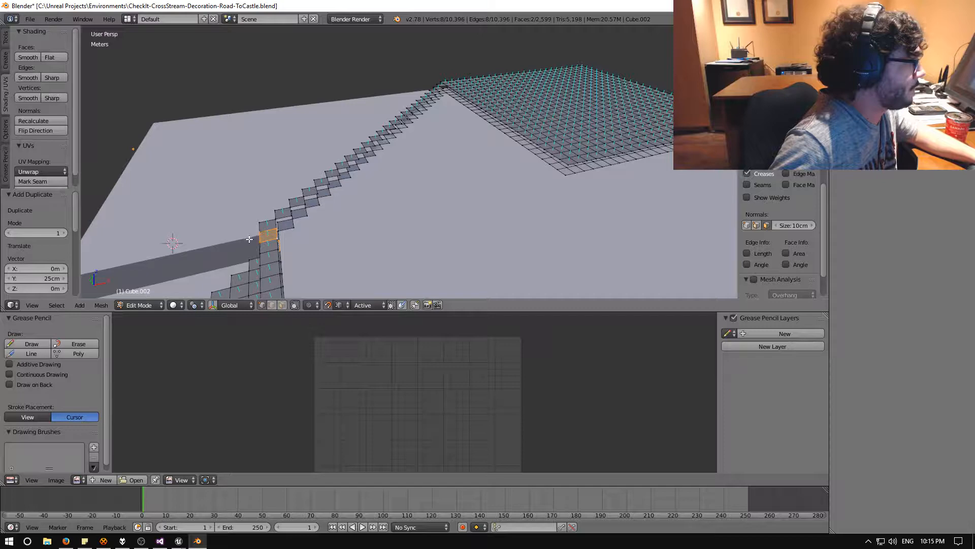
pyautogui.moveTo(231, 246); pyautogui.dragTo(256, 232, button='middle')
pyautogui.press('KP_Decimal')
pyautogui.scroll(-10, 356, 218)
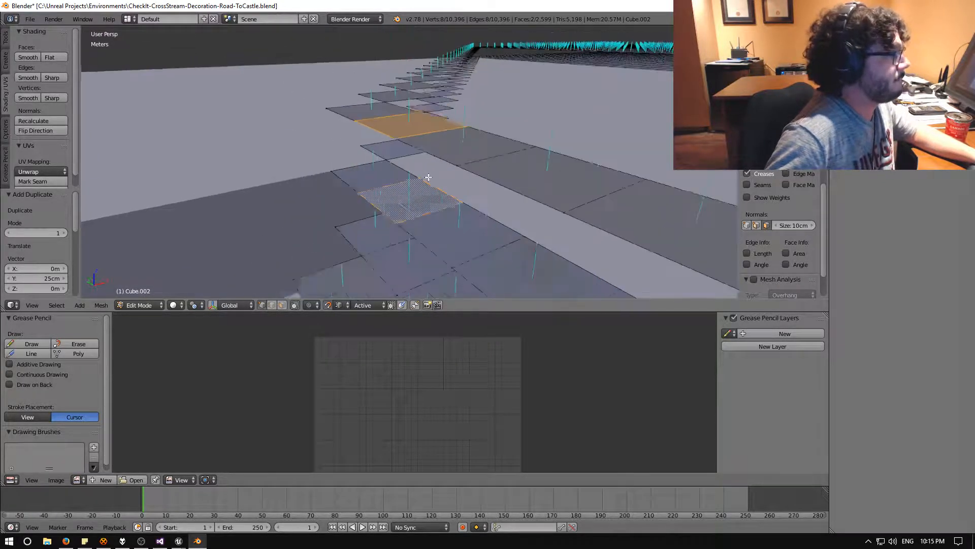
# Step: Duplicate the tile pair 1.459 m in X and snap the copy back -1.209 m in X against the stepped row's start
pyautogui.moveTo(483, 169); pyautogui.dragTo(392, 223, button='middle')
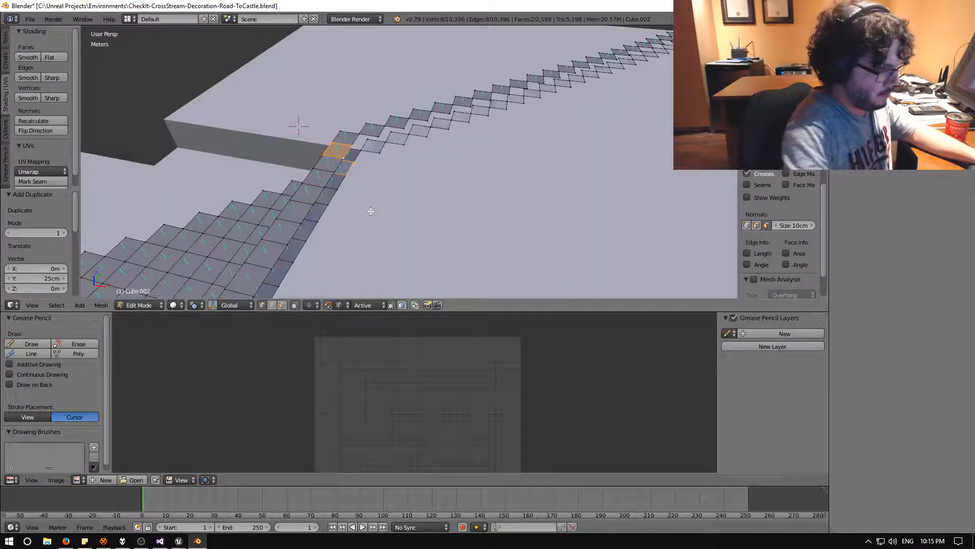
pyautogui.hotkey('shift', 'd')
pyautogui.click(491, 201)
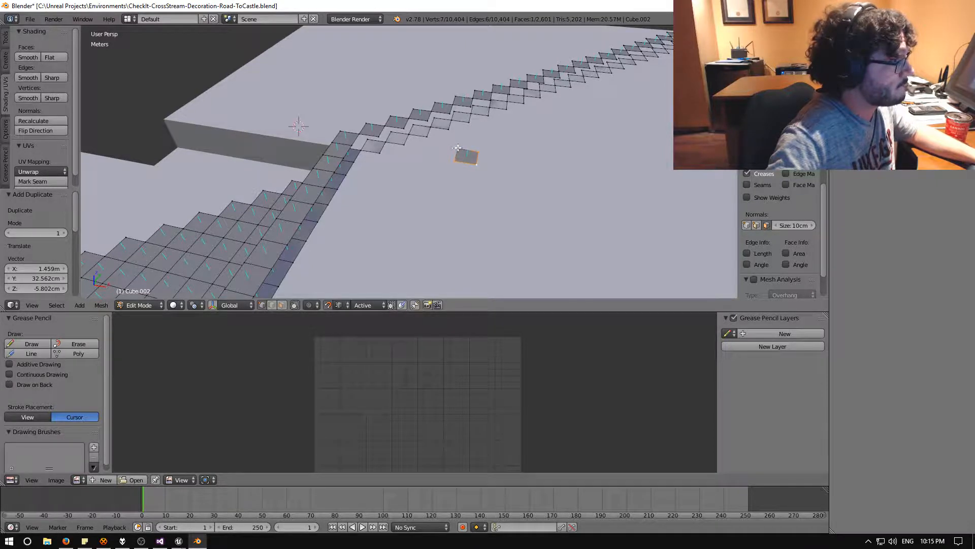
pyautogui.keyDown('shift'); pyautogui.rightClick(457, 148); pyautogui.keyUp('shift')
pyautogui.moveTo(422, 165); pyautogui.dragTo(416, 178, button='middle')
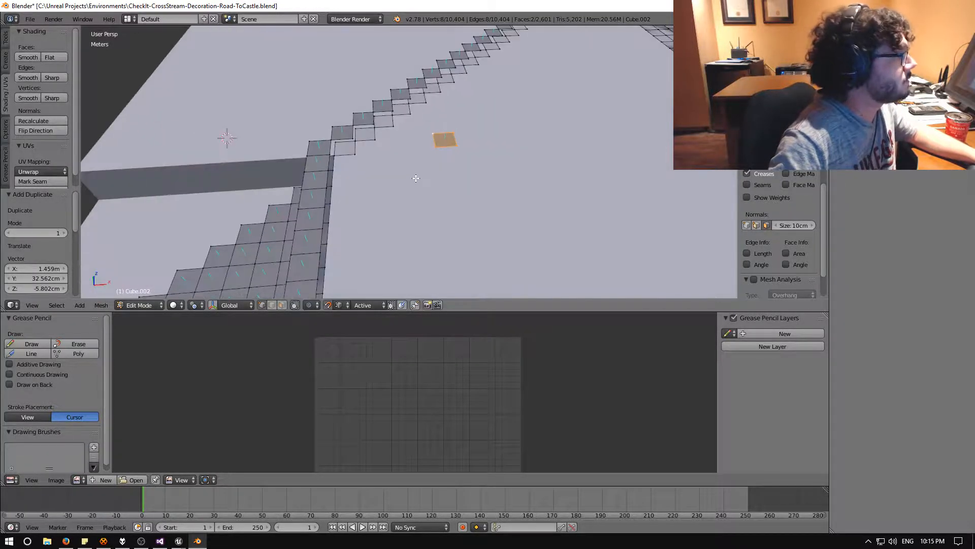
pyautogui.press('g')
pyautogui.click(340, 155)
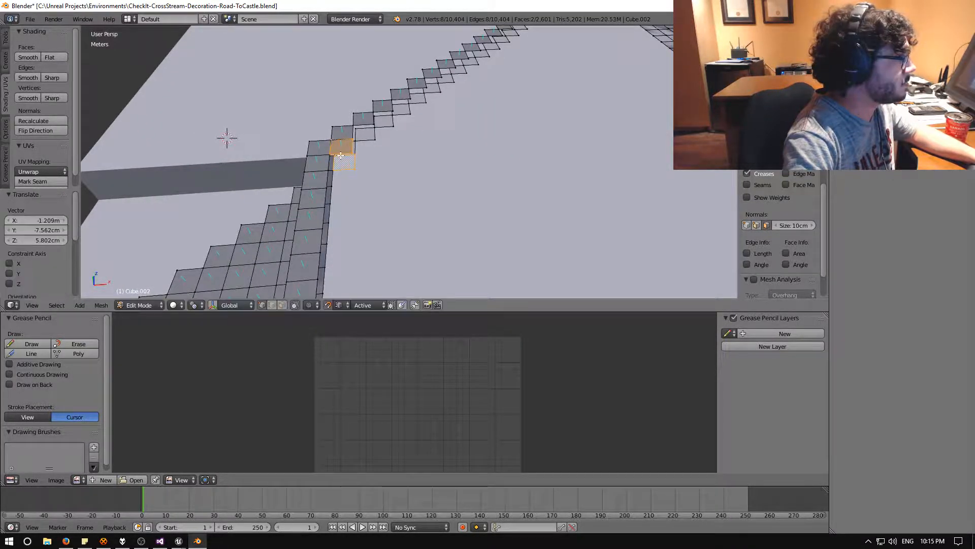
# Step: Extend the tile pair from the stepped row's start into a straight row of twenty copies spaced 25 cm in X
pyautogui.moveTo(361, 164); pyautogui.dragTo(391, 169, button='middle')
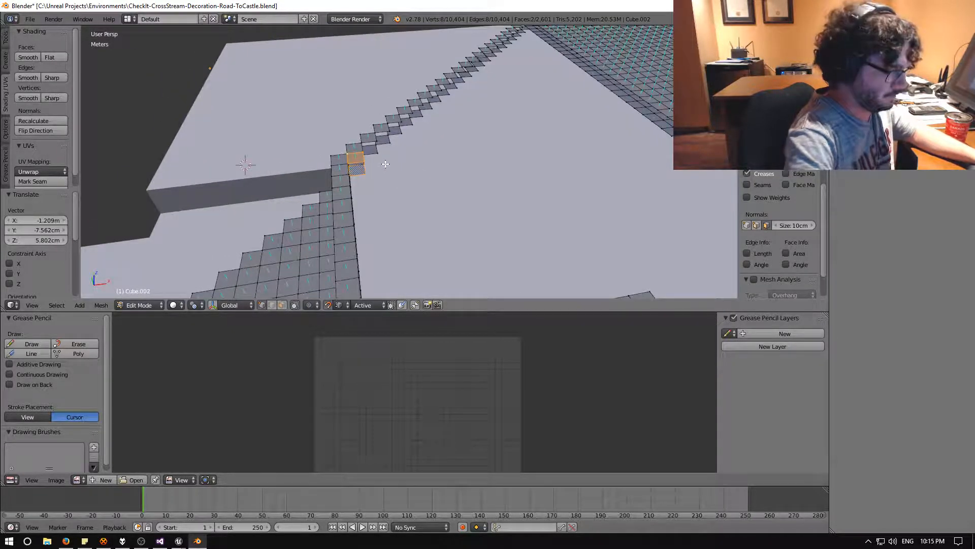
pyautogui.hotkey('shift', 'd')
pyautogui.click(363, 150)
pyautogui.hotkey('shift', 'd')
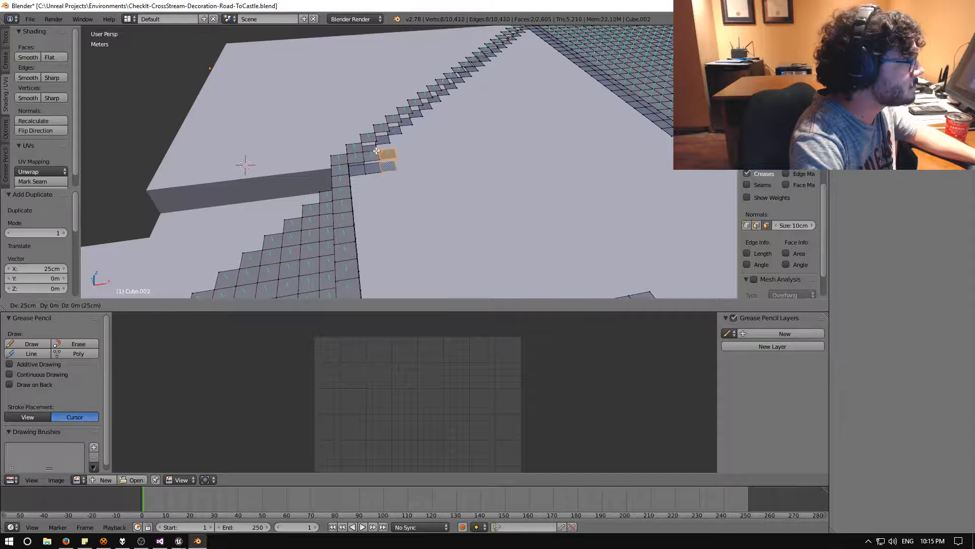
pyautogui.click(378, 149)
pyautogui.hotkey('shift', 'd')
pyautogui.click(394, 147)
pyautogui.hotkey('shift', 'd')
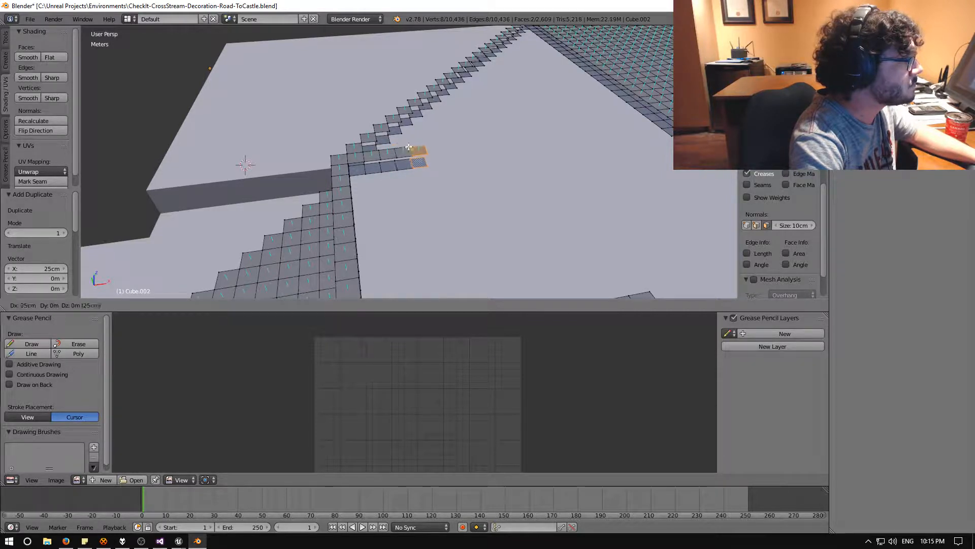
pyautogui.click(409, 147)
pyautogui.hotkey('shift', 'd')
pyautogui.click(426, 145)
pyautogui.hotkey('shift', 'd')
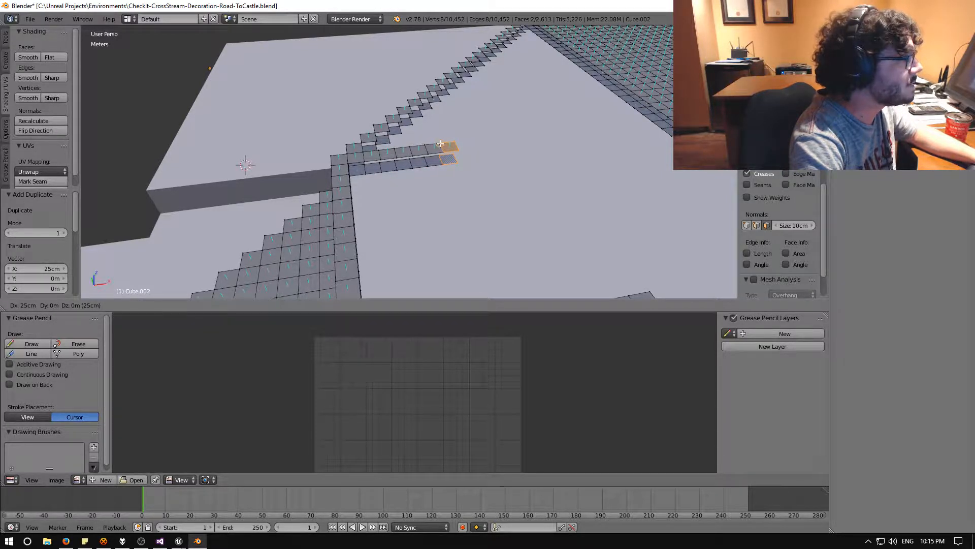
pyautogui.click(441, 144)
pyautogui.hotkey('shift', 'd')
pyautogui.click(455, 140)
pyautogui.hotkey('shift', 'd')
pyautogui.click(469, 138)
pyautogui.hotkey('shift', 'd')
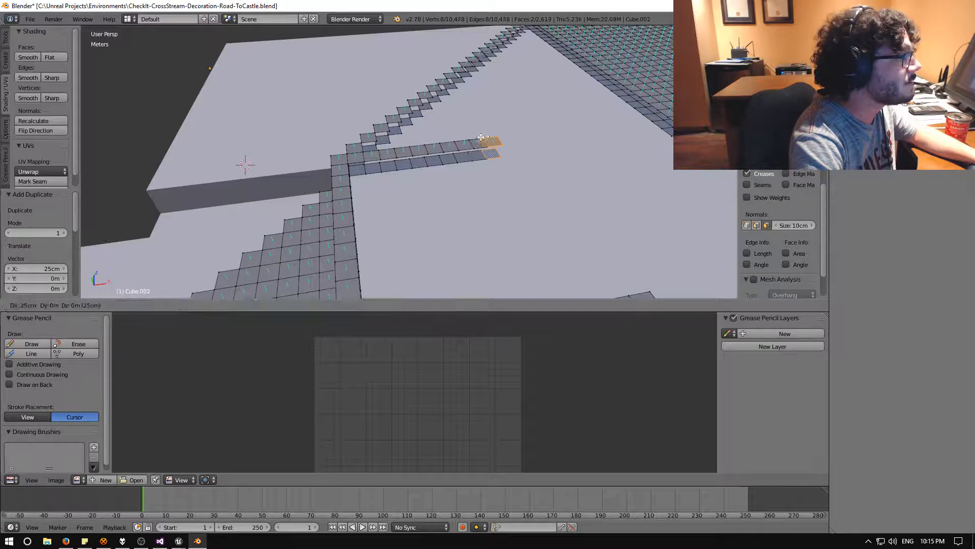
pyautogui.click(483, 136)
pyautogui.hotkey('shift', 'd')
pyautogui.click(497, 135)
pyautogui.hotkey('shift', 'd')
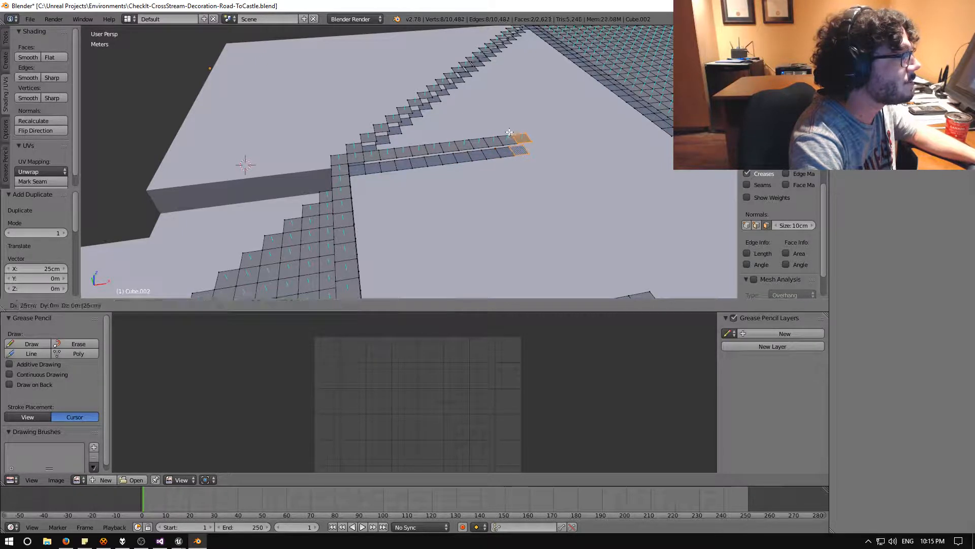
pyautogui.click(510, 132)
pyautogui.hotkey('shift', 'd')
pyautogui.click(523, 130)
pyautogui.hotkey('shift', 'd')
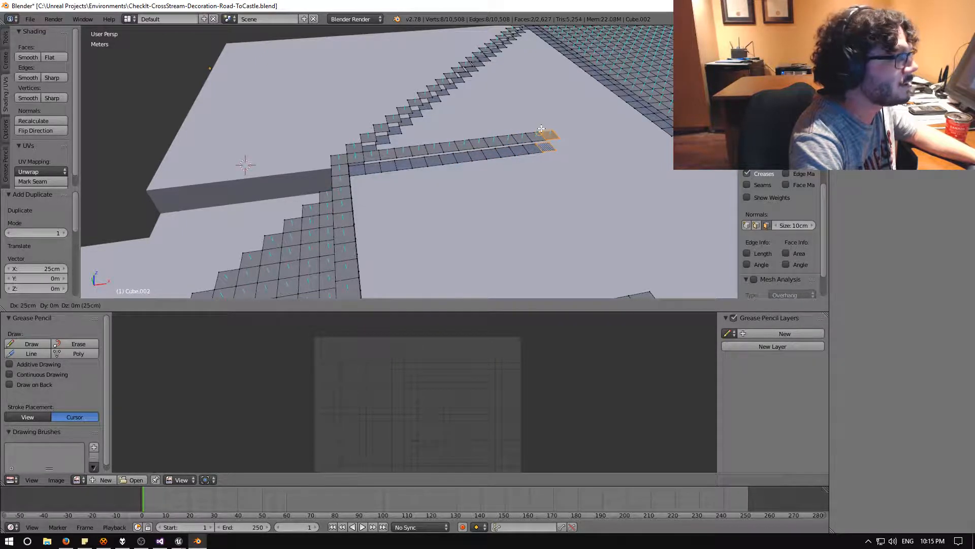
pyautogui.click(543, 127)
pyautogui.hotkey('shift', 'd')
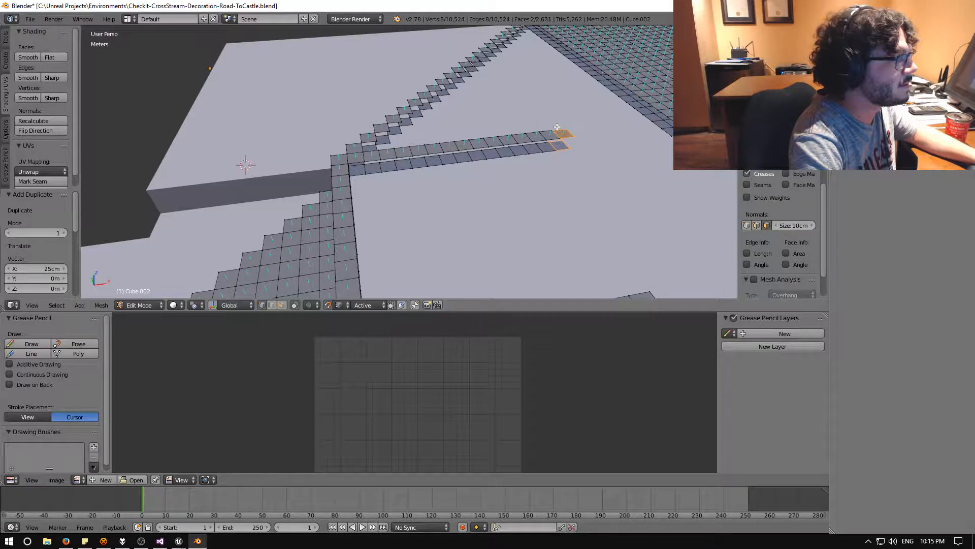
pyautogui.click(557, 126)
pyautogui.hotkey('shift', 'd')
pyautogui.click(572, 124)
pyautogui.hotkey('shift', 'd')
pyautogui.click(584, 122)
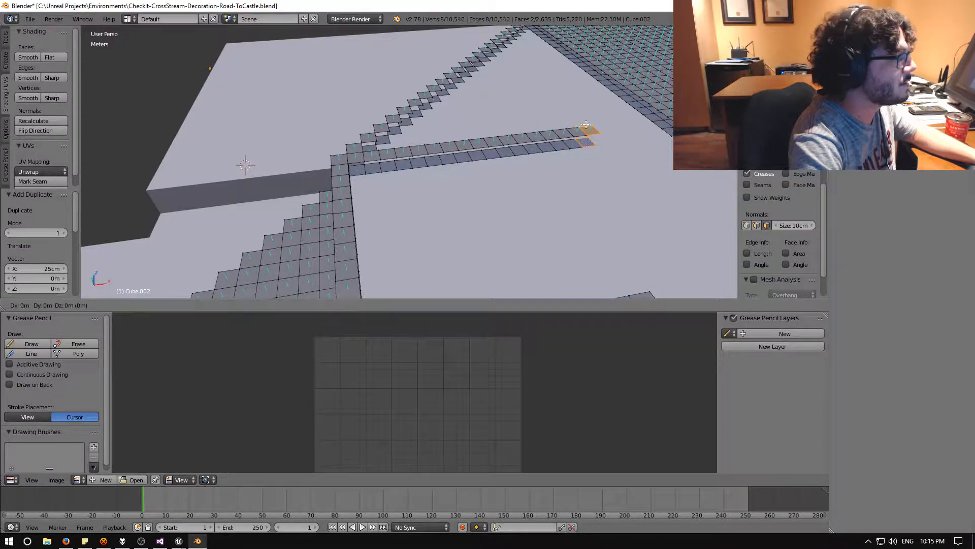
pyautogui.hotkey('shift', 'd')
pyautogui.click(598, 120)
pyautogui.hotkey('shift', 'd')
pyautogui.click(611, 119)
pyautogui.hotkey('shift', 'd')
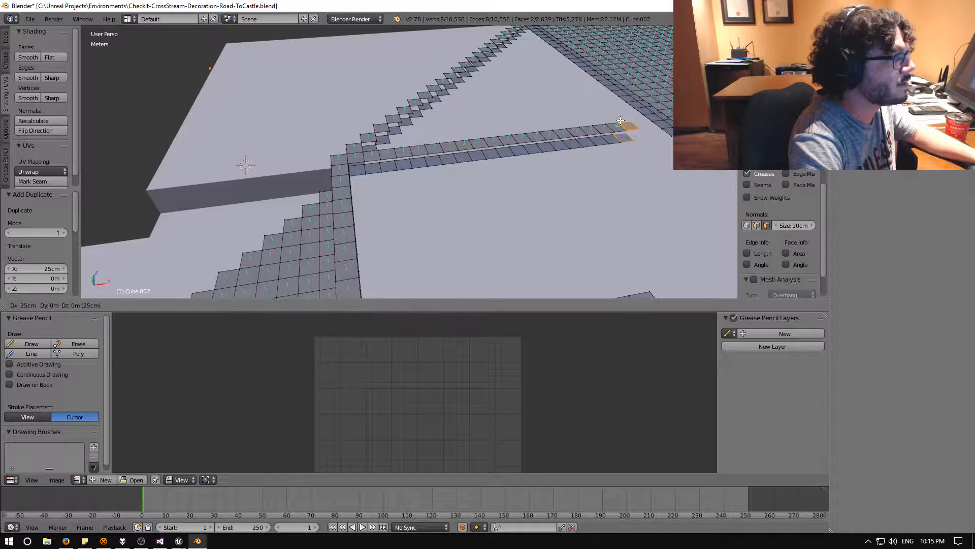
pyautogui.click(624, 119)
pyautogui.hotkey('shift', 'd')
pyautogui.click(634, 119)
# Step: Close the gap between the row's end and the large tiled area with two more tile pair copies 25 cm apart in X
pyautogui.moveTo(636, 121); pyautogui.dragTo(612, 142, button='middle')
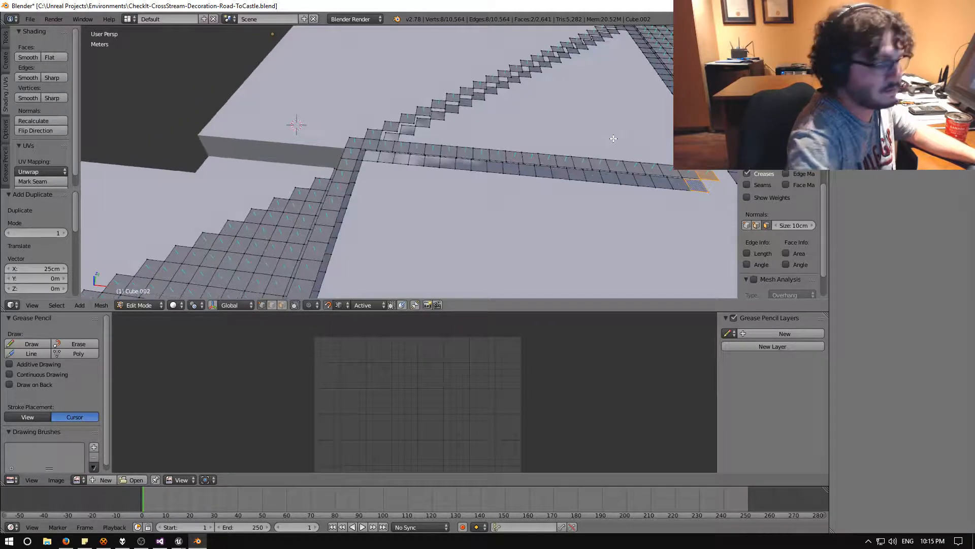
pyautogui.press('KP_Decimal')
pyautogui.scroll(-6, 523, 154)
pyautogui.moveTo(511, 154); pyautogui.dragTo(495, 142, button='middle')
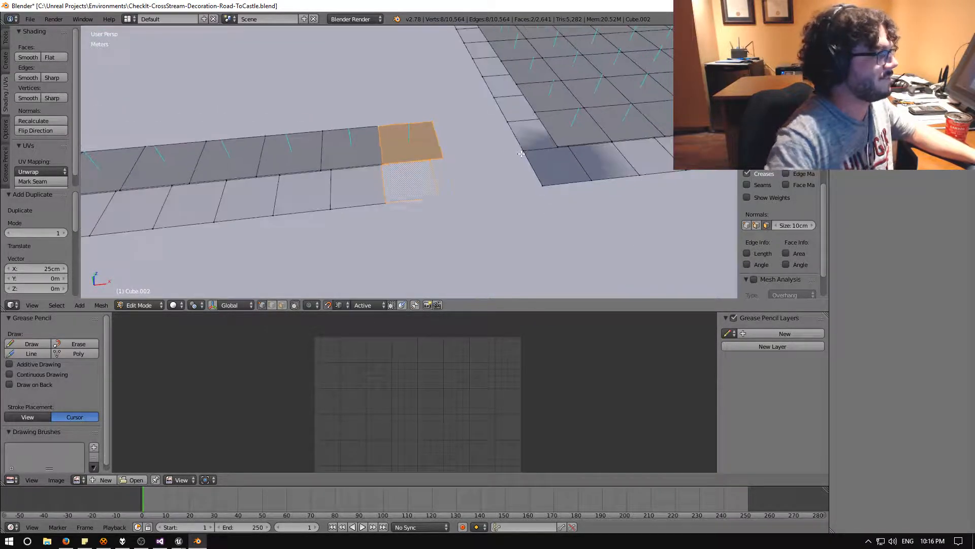
pyautogui.hotkey('shift', 'd')
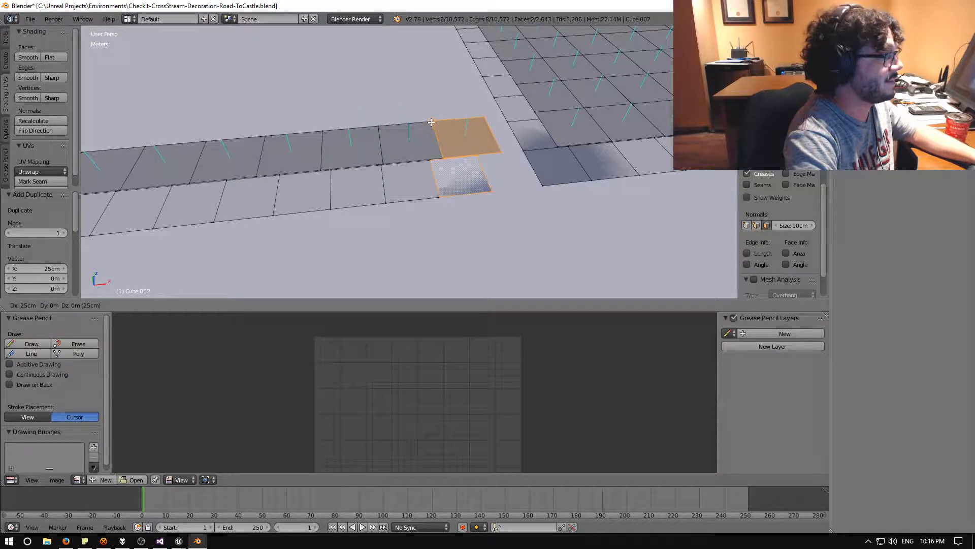
pyautogui.click(464, 121)
pyautogui.hotkey('shift', 'd')
pyautogui.click(482, 118)
pyautogui.scroll(-8, 447, 127)
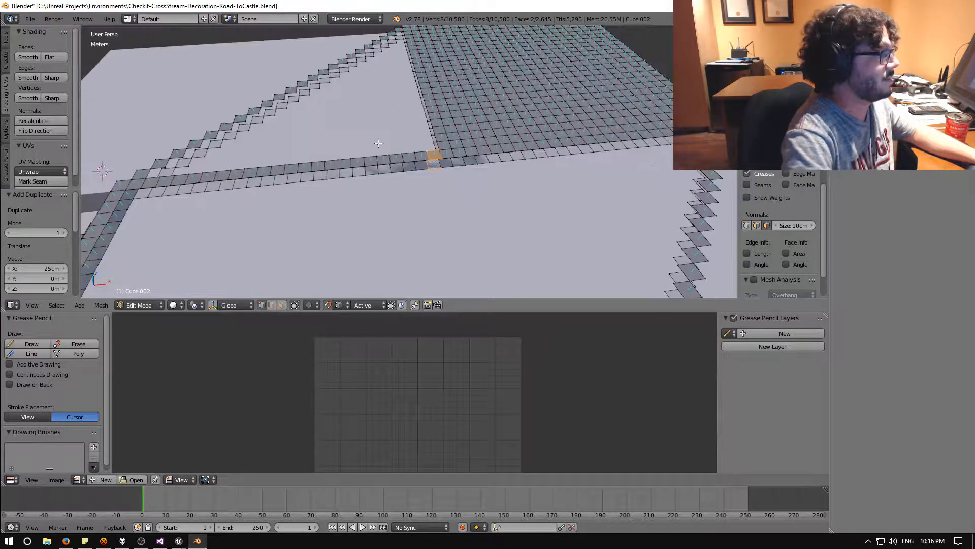
# Step: Select the entire new tile pair row, duplicate it and snap the copy alongside at -25 cm in Y
pyautogui.moveTo(302, 141); pyautogui.dragTo(395, 130, button='middle')
pyautogui.scroll(4, 391, 127)
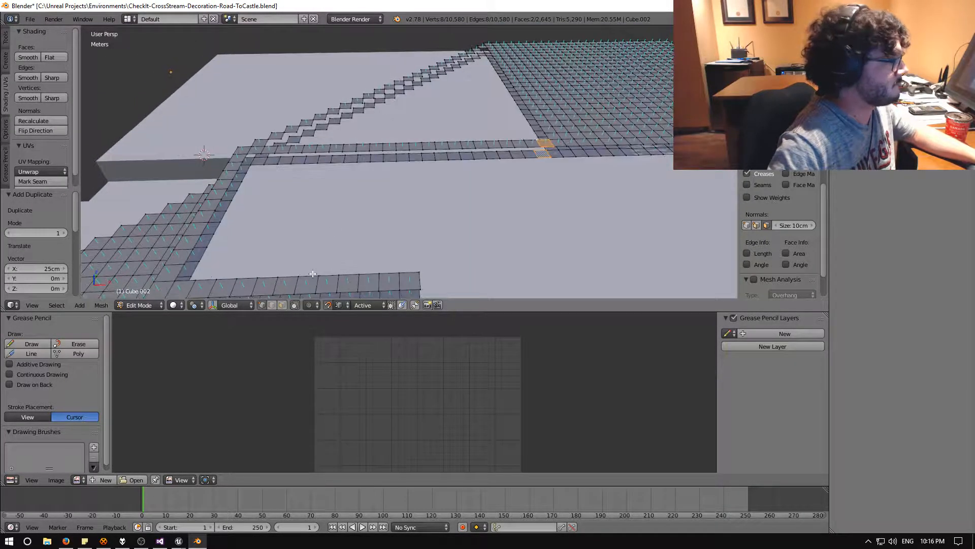
pyautogui.click(282, 305)
pyautogui.keyDown('shift'); pyautogui.rightClick(523, 146); pyautogui.keyUp('shift')
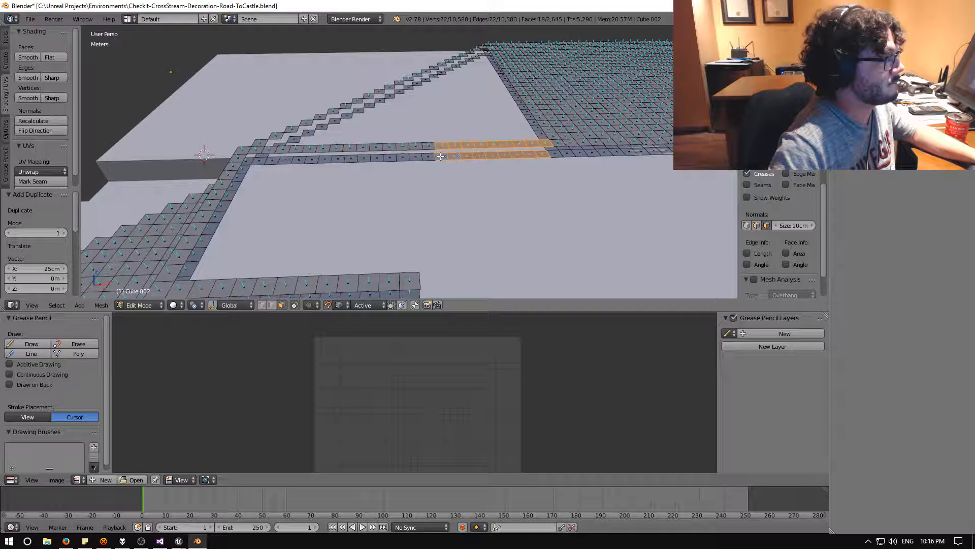
pyautogui.keyDown('shift'); pyautogui.rightClick(399, 158); pyautogui.keyUp('shift')
pyautogui.keyDown('shift'); pyautogui.rightClick(391, 151); pyautogui.keyUp('shift')
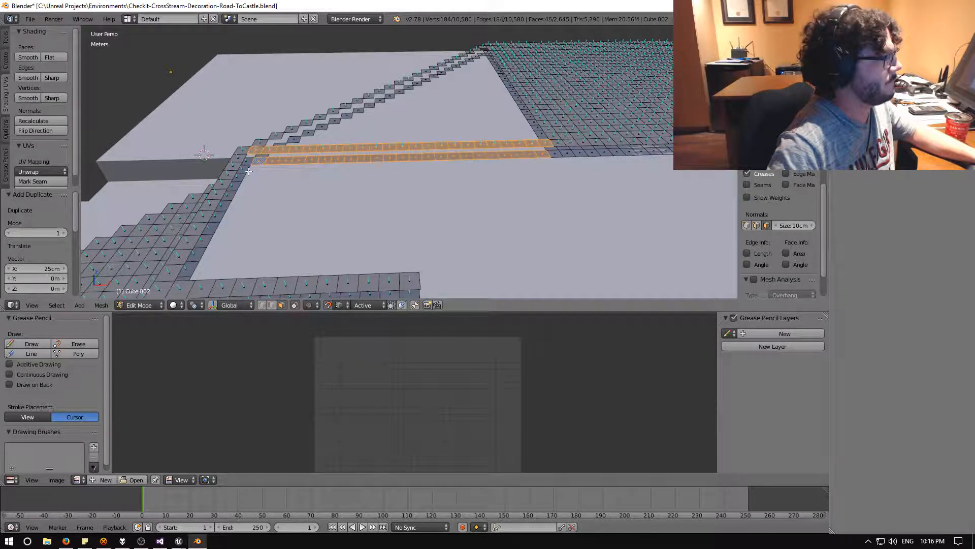
pyautogui.moveTo(249, 171); pyautogui.dragTo(419, 217, button='middle')
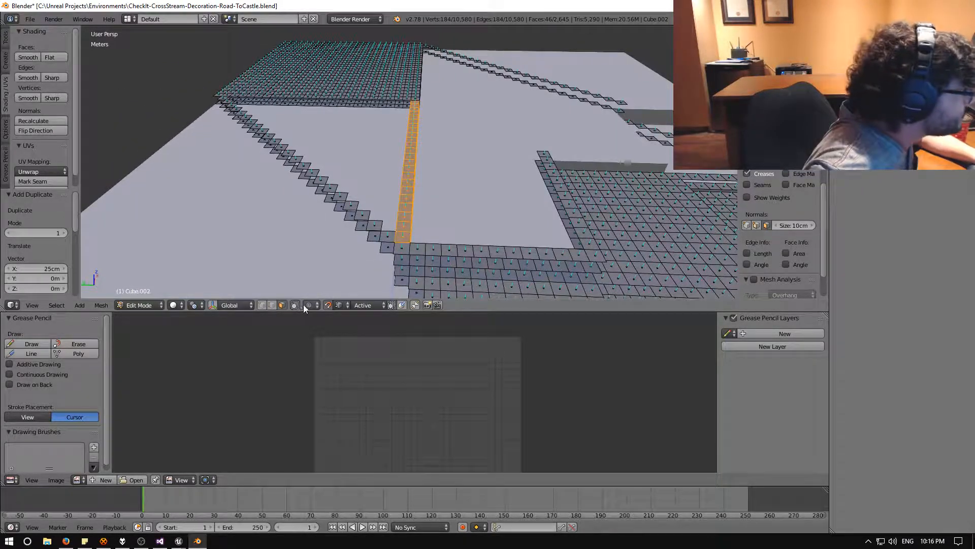
pyautogui.click(271, 305)
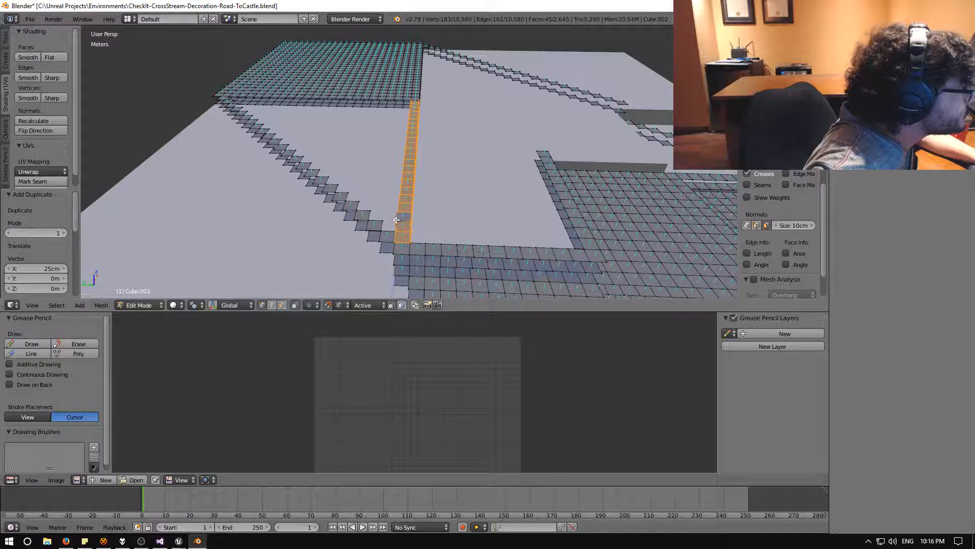
pyautogui.keyDown('shift'); pyautogui.rightClick(396, 219); pyautogui.keyUp('shift')
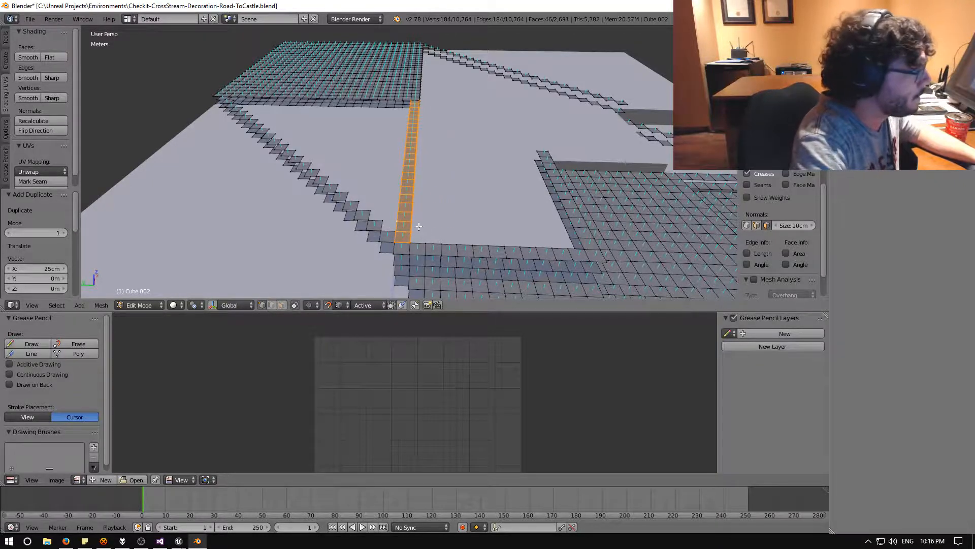
pyautogui.press('g')
pyautogui.click(411, 220)
pyautogui.moveTo(412, 220)
pyautogui.mouseDown(button='middle')
pyautogui.moveTo(430, 225)
pyautogui.moveTo(413, 218)
pyautogui.mouseUp(button='middle')
# Step: Fill the uncovered floor up to the neighbouring tiled level with ten more row copies spaced -25 cm in Y
pyautogui.hotkey('shift', 'd')
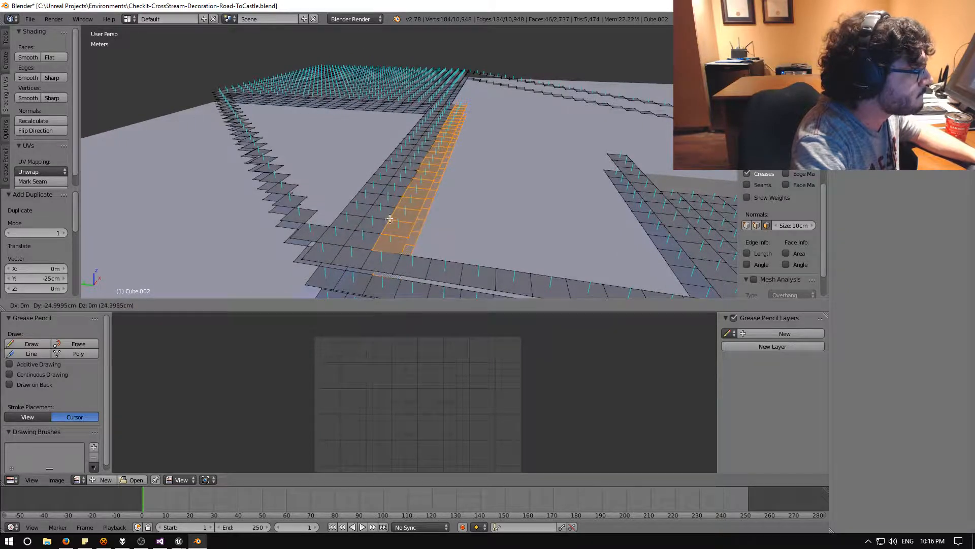
pyautogui.click(389, 220)
pyautogui.hotkey('shift', 'd')
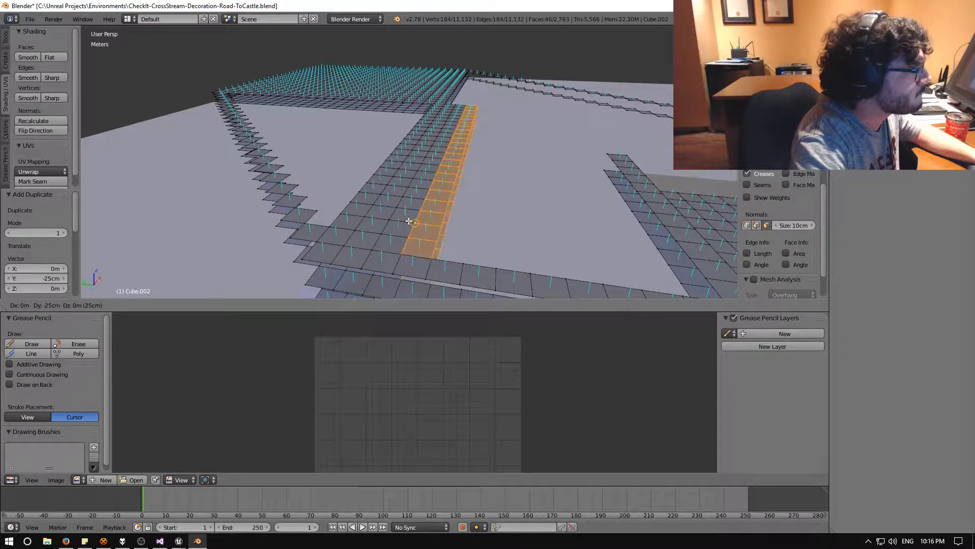
pyautogui.click(411, 219)
pyautogui.hotkey('shift', 'd')
pyautogui.click(438, 224)
pyautogui.hotkey('shift', 'd')
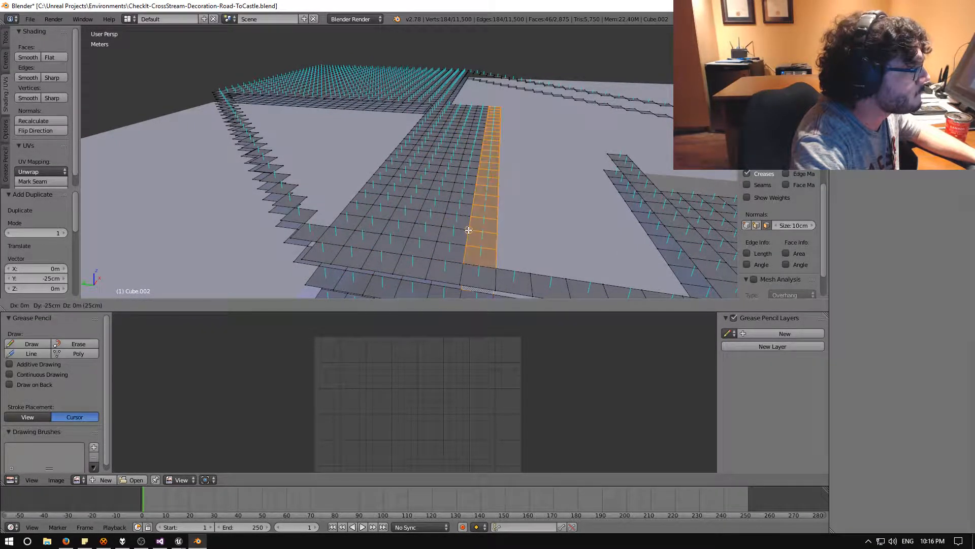
pyautogui.click(469, 227)
pyautogui.hotkey('shift', 'd')
pyautogui.click(496, 232)
pyautogui.hotkey('shift', 'd')
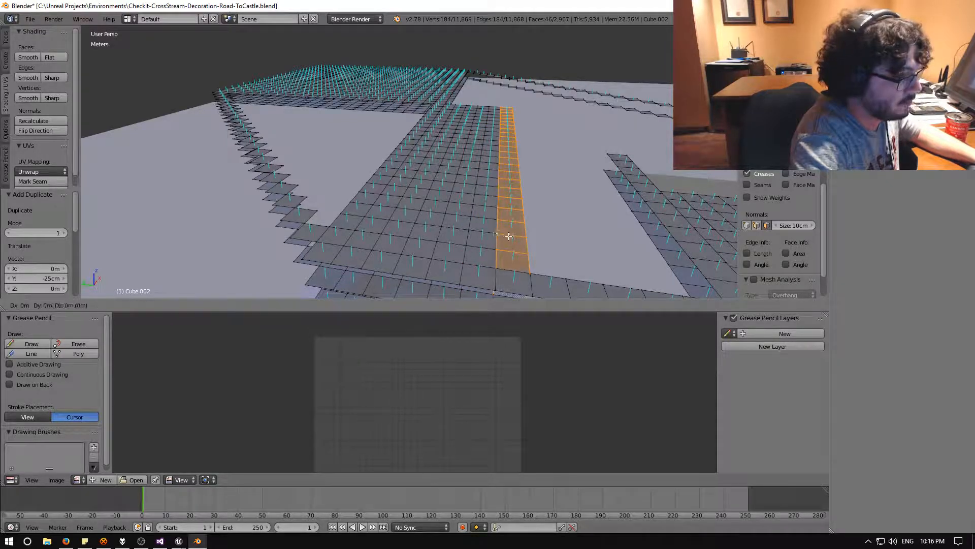
pyautogui.click(528, 237)
pyautogui.hotkey('shift', 'd')
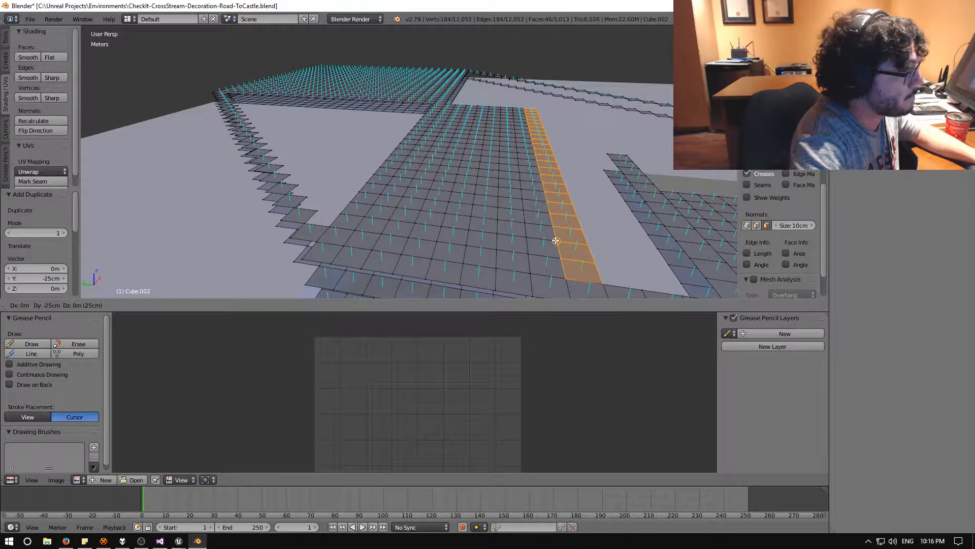
pyautogui.click(557, 243)
pyautogui.hotkey('shift', 'd')
pyautogui.click(587, 245)
pyautogui.hotkey('shift', 'd')
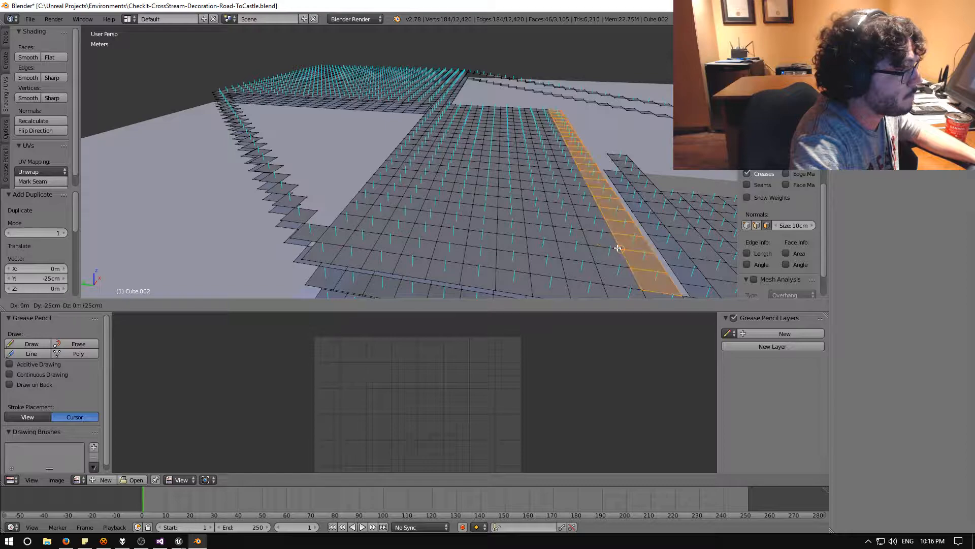
pyautogui.click(618, 248)
pyautogui.hotkey('shift', 'd')
pyautogui.click(656, 252)
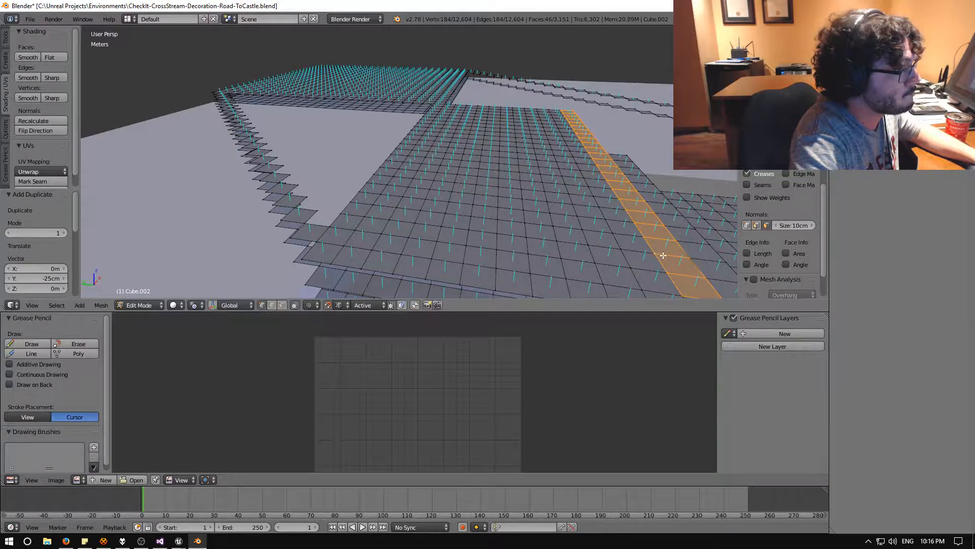
# Step: Select, as faces, the upper and lower tiles of the last row that extend past the adjoining tiled level's edge
pyautogui.moveTo(659, 256); pyautogui.dragTo(436, 190, button='middle')
pyautogui.scroll(3, 502, 253)
pyautogui.scroll(3, 458, 190)
pyautogui.rightClick(417, 201)
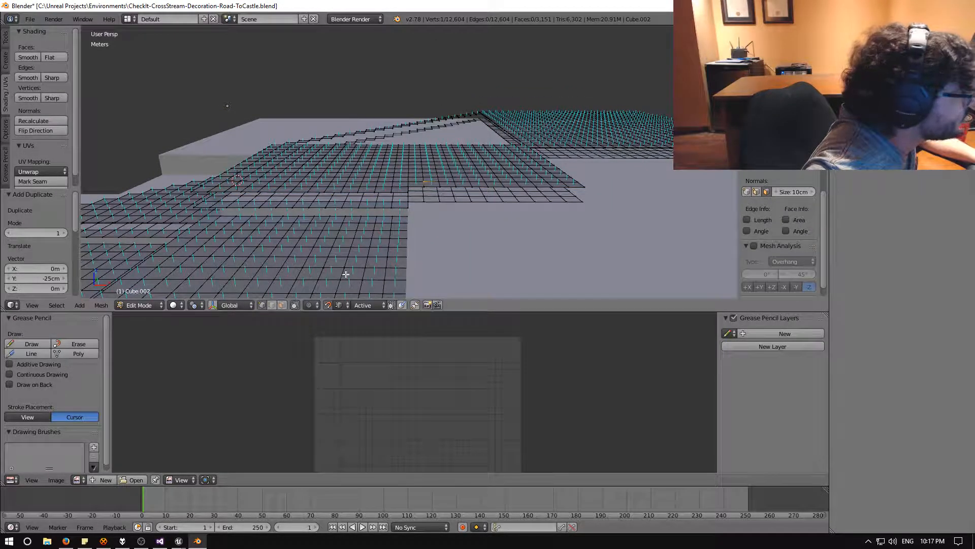
pyautogui.click(283, 305)
pyautogui.moveTo(413, 190); pyautogui.dragTo(413, 241, button='middle')
pyautogui.rightClick(414, 242)
pyautogui.keyDown('shift'); pyautogui.rightClick(416, 254); pyautogui.keyUp('shift')
pyautogui.keyDown('shift'); pyautogui.rightClick(432, 248); pyautogui.keyUp('shift')
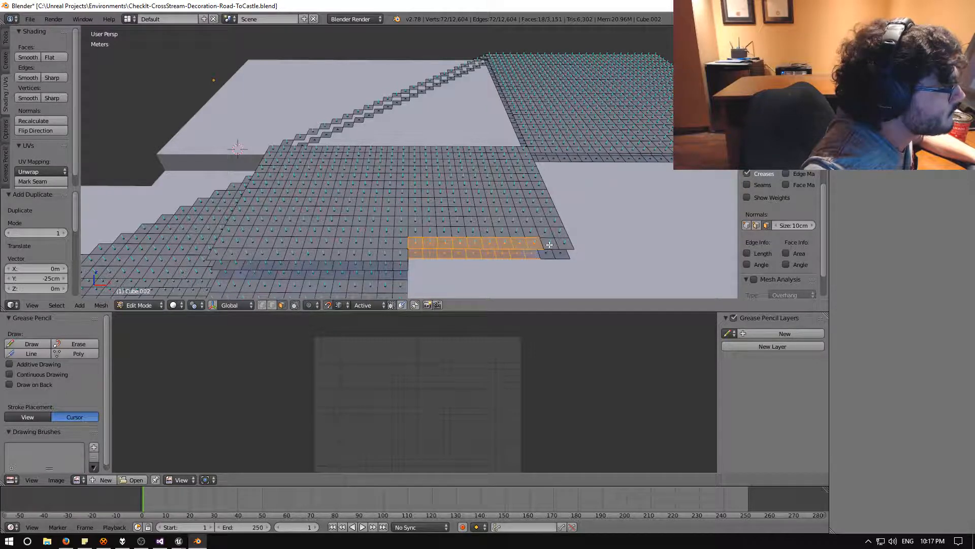
pyautogui.moveTo(471, 262); pyautogui.dragTo(357, 305, button='middle')
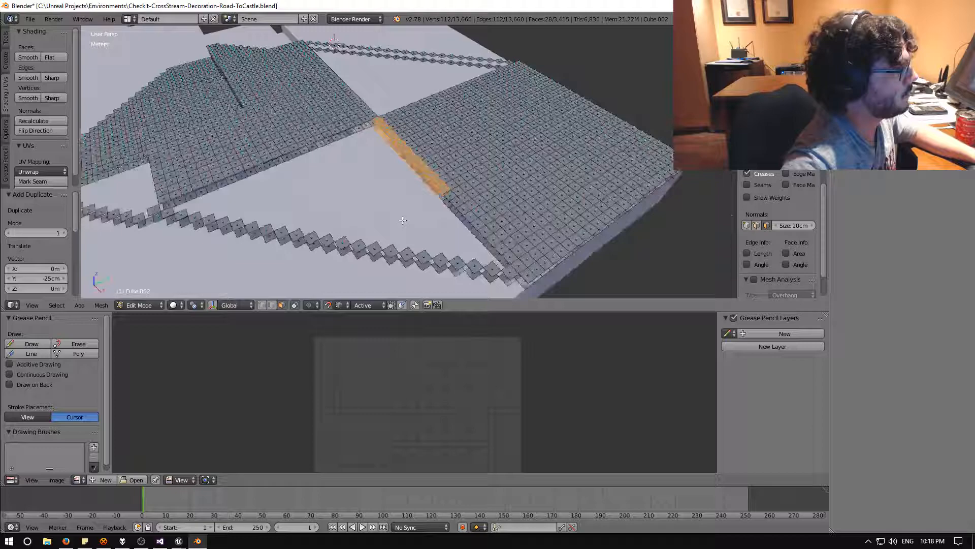
# Step: Duplicate the selected tile strip by 16.108 cm X, -66.689 cm Y and 24.452 cm Z, and snap the copy into the triangular gap's inner corner
pyautogui.moveTo(366, 229); pyautogui.dragTo(395, 173, button='middle')
pyautogui.hotkey('shift', 'd')
pyautogui.click(475, 216)
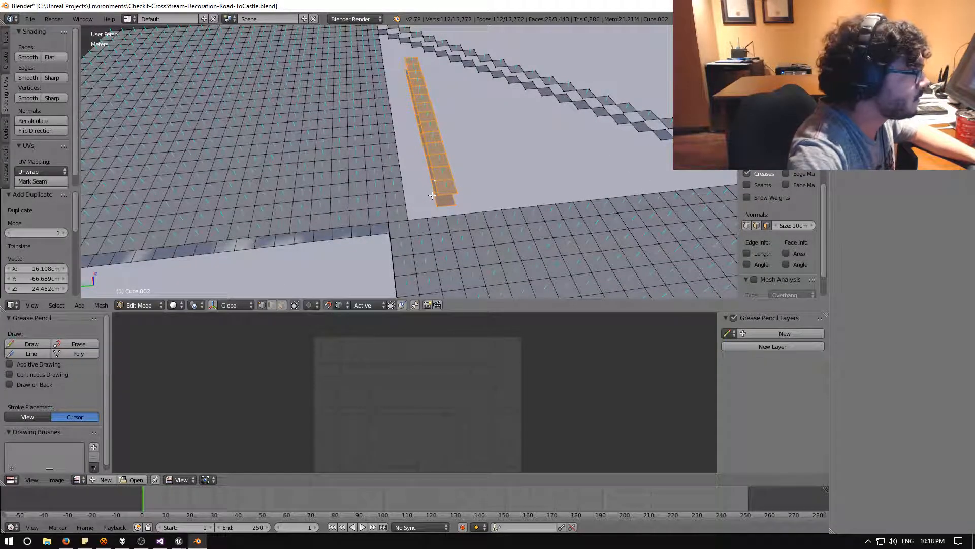
pyautogui.press('g')
pyautogui.click(408, 218)
pyautogui.moveTo(408, 218); pyautogui.dragTo(358, 200, button='middle')
# Step: Duplicate the selected tile strip five times across the triangular gap, snapping each copy -25 cm in Y beside the previous one
pyautogui.hotkey('shift', 'd')
pyautogui.click(392, 191)
pyautogui.hotkey('shift', 'd')
pyautogui.click(405, 192)
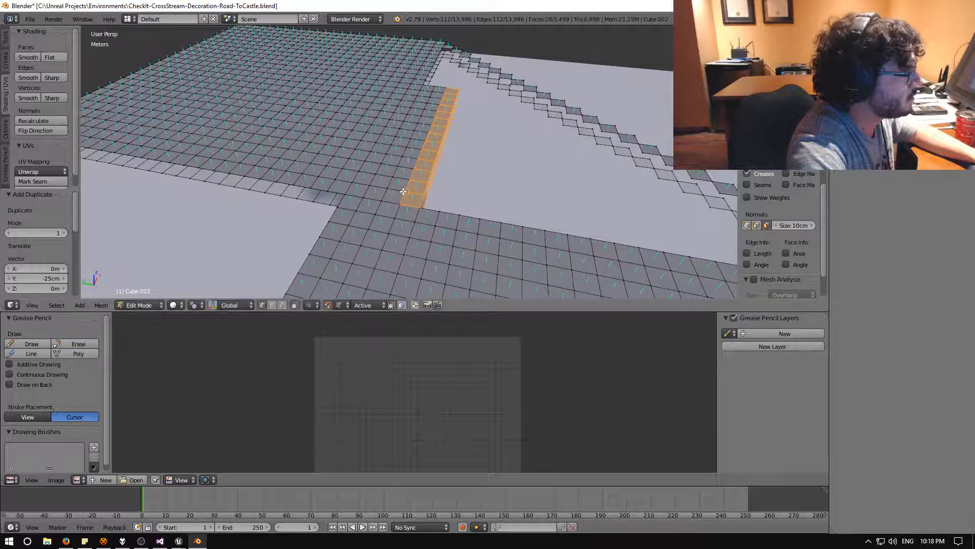
pyautogui.hotkey('shift', 'd')
pyautogui.click(424, 195)
pyautogui.hotkey('shift', 'd')
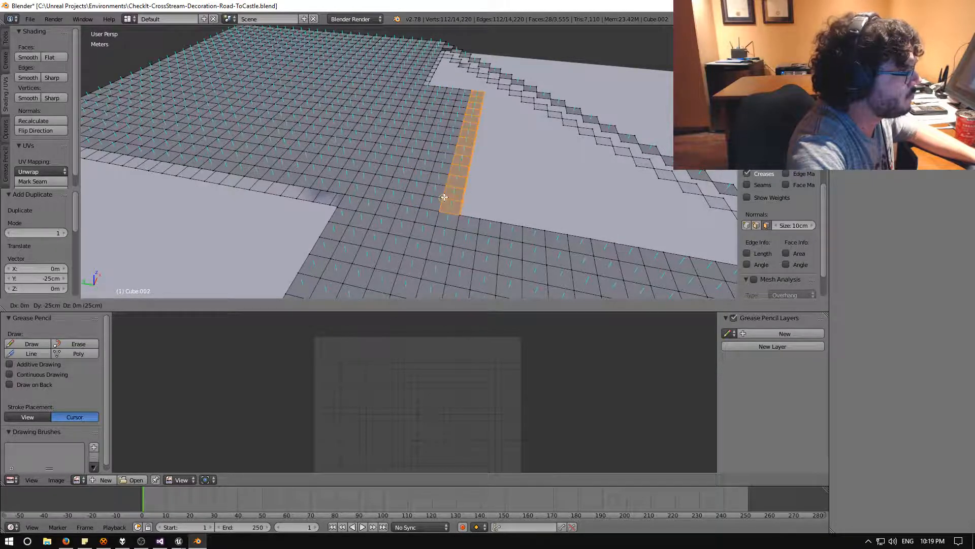
pyautogui.click(444, 199)
pyautogui.hotkey('shift', 'd')
pyautogui.click(463, 202)
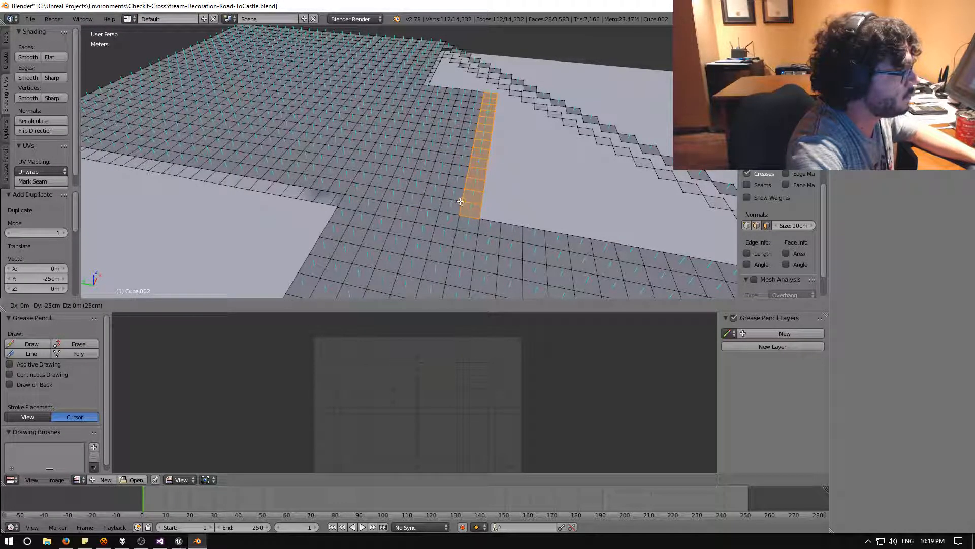
# Step: Add four more strip copies toward the stepped diagonal at -25 cm Y spacing, and shift the last one -25 cm in X into line
pyautogui.moveTo(462, 201); pyautogui.dragTo(445, 192, button='middle')
pyautogui.hotkey('shift', 'd')
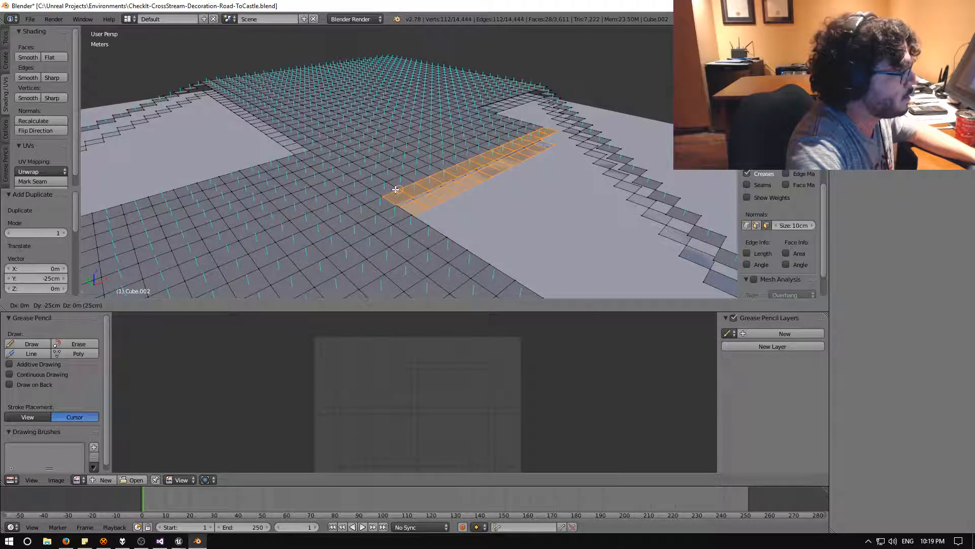
pyautogui.click(412, 198)
pyautogui.hotkey('shift', 'd')
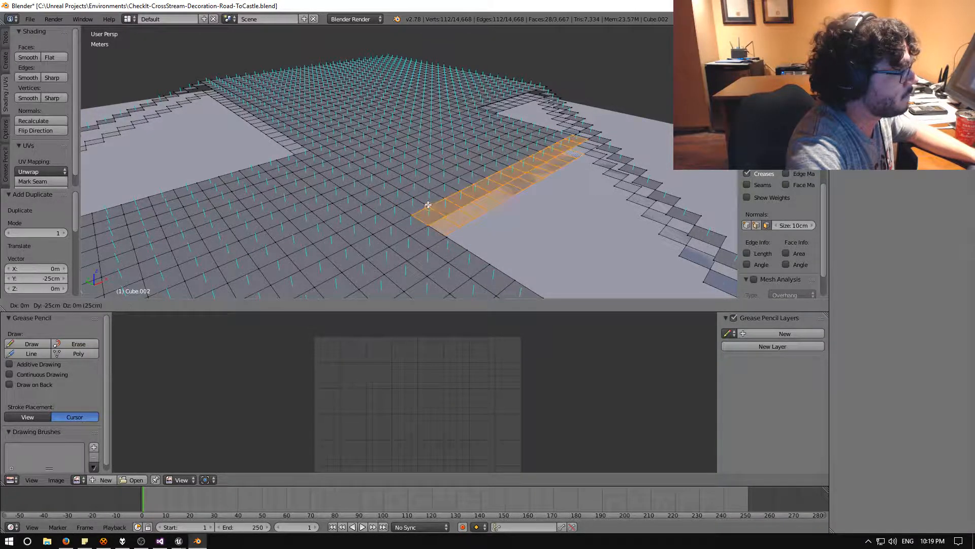
pyautogui.click(415, 204)
pyautogui.moveTo(415, 204); pyautogui.dragTo(430, 213, button='middle')
pyautogui.hotkey('shift', 'd')
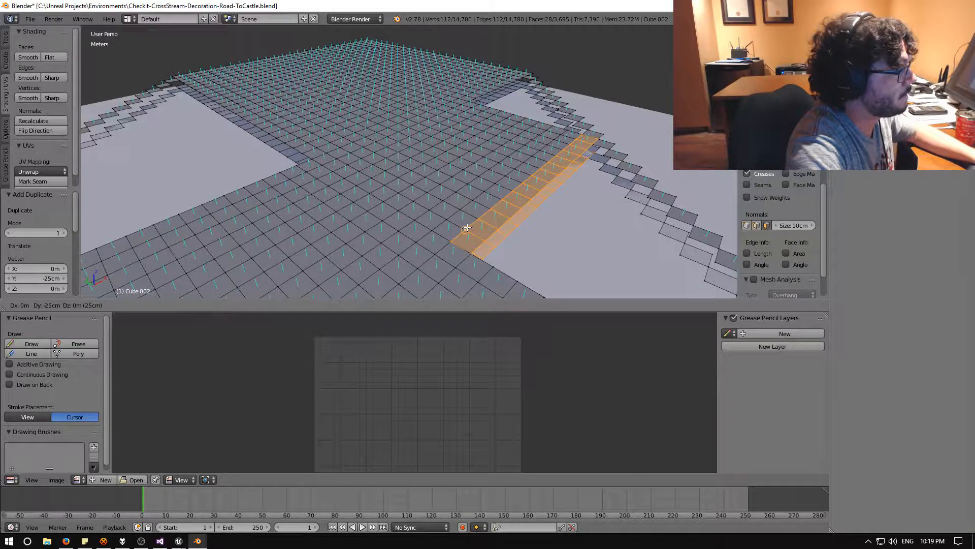
pyautogui.click(468, 229)
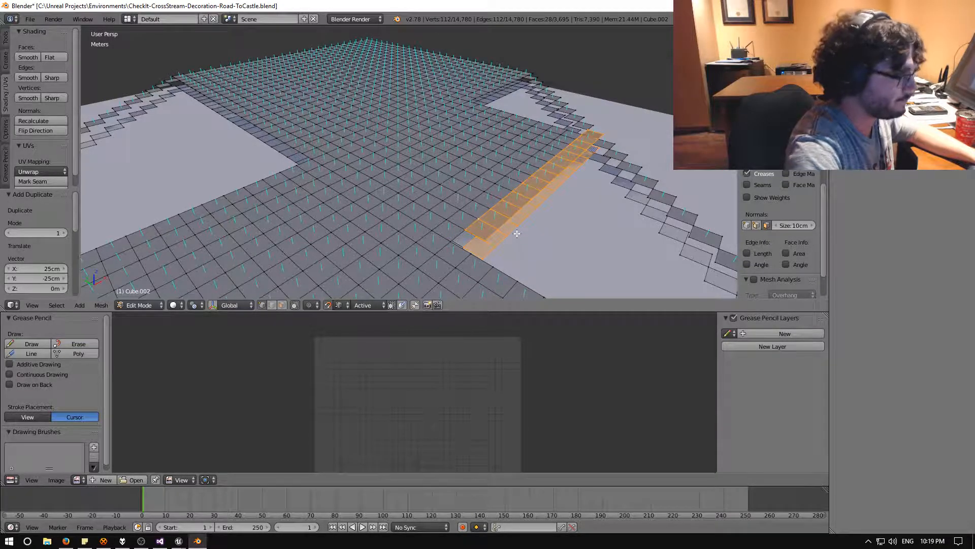
pyautogui.press('g')
pyautogui.click(471, 228)
# Step: Deselect the strip's end tile pair at the stepped diagonal and switch to face selection
pyautogui.moveTo(450, 222); pyautogui.dragTo(477, 220, button='middle')
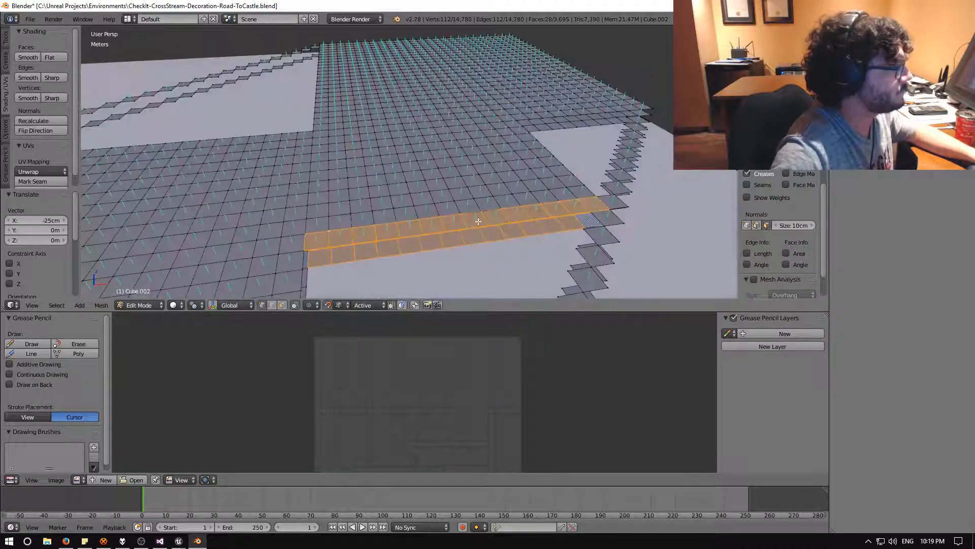
pyautogui.scroll(-5, 508, 215)
pyautogui.moveTo(540, 211)
pyautogui.mouseDown(button='middle')
pyautogui.moveTo(419, 197)
pyautogui.moveTo(542, 215)
pyautogui.mouseUp(button='middle')
pyautogui.scroll(2, 514, 215)
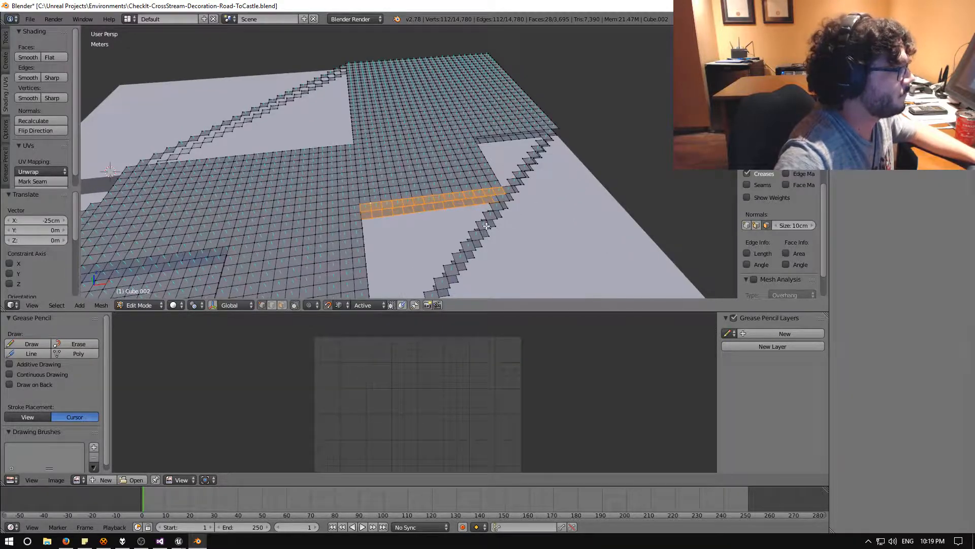
pyautogui.scroll(1, 492, 206)
pyautogui.moveTo(497, 215)
pyautogui.mouseDown(button='middle')
pyautogui.moveTo(533, 205)
pyautogui.moveTo(483, 212)
pyautogui.mouseUp(button='middle')
pyautogui.keyDown('shift'); pyautogui.rightClick(529, 191); pyautogui.keyUp('shift')
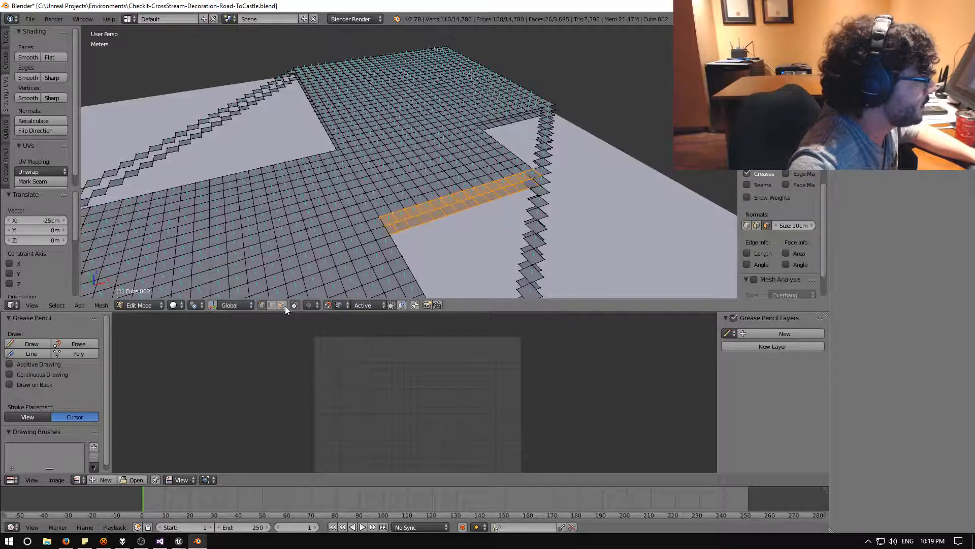
pyautogui.click(285, 306)
pyautogui.moveTo(538, 193); pyautogui.dragTo(507, 195, button='middle')
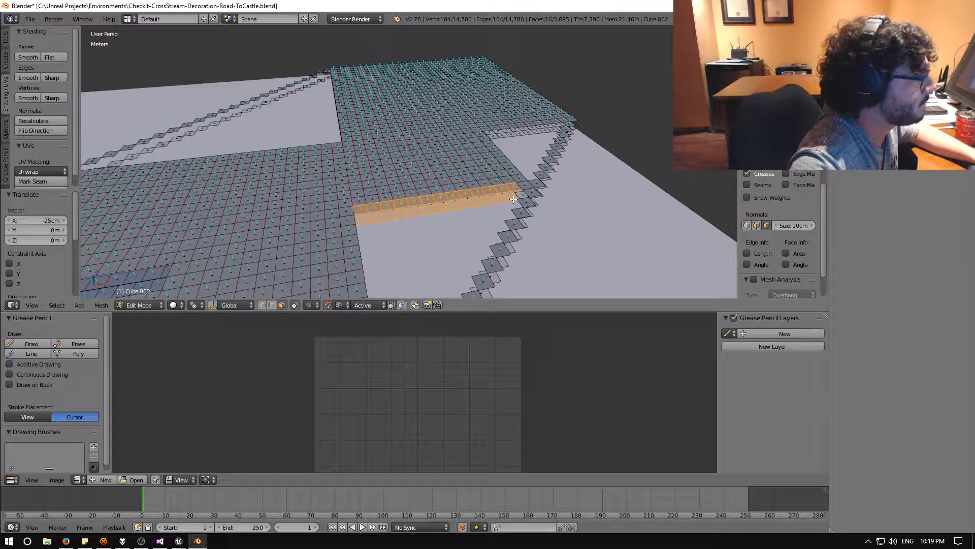
# Step: Reselect the strip's upper and lower tiles as faces, leaving out the end pair that meets the stepped diagonal
pyautogui.rightClick(514, 198)
pyautogui.keyDown('shift'); pyautogui.rightClick(498, 191); pyautogui.keyUp('shift')
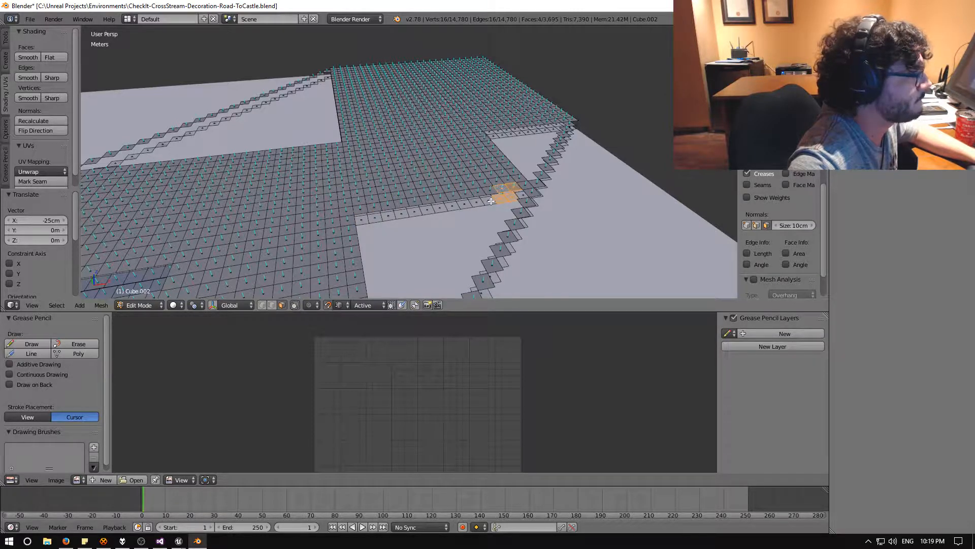
pyautogui.keyDown('shift'); pyautogui.rightClick(466, 193); pyautogui.keyUp('shift')
pyautogui.keyDown('shift'); pyautogui.rightClick(466, 205); pyautogui.keyUp('shift')
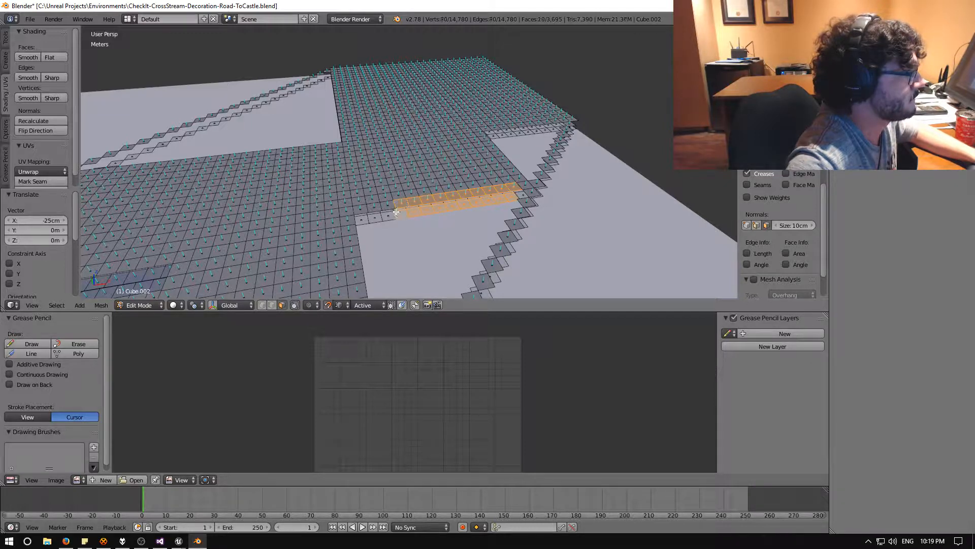
pyautogui.keyDown('shift'); pyautogui.rightClick(376, 212); pyautogui.keyUp('shift')
pyautogui.keyDown('shift'); pyautogui.rightClick(365, 210); pyautogui.keyUp('shift')
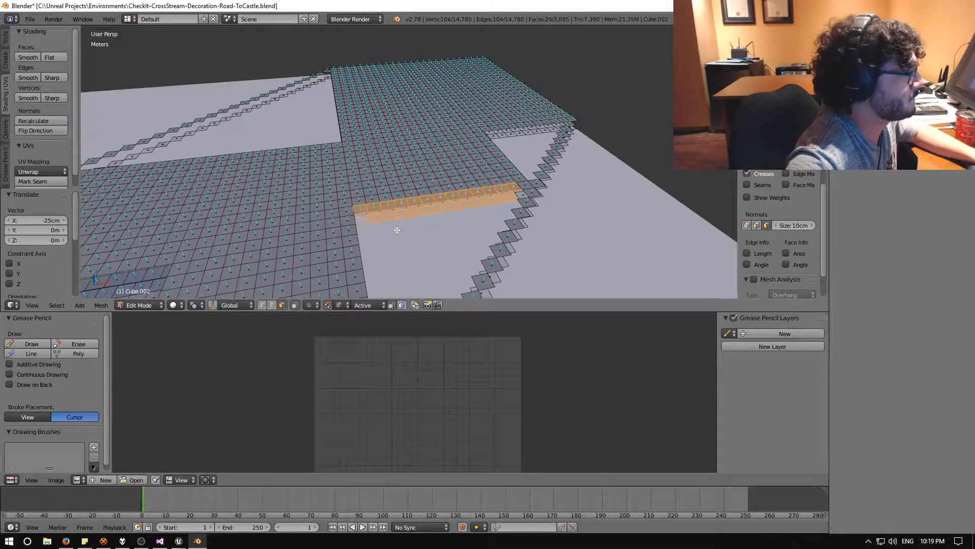
pyautogui.moveTo(397, 230); pyautogui.dragTo(427, 236, button='middle')
pyautogui.moveTo(519, 231); pyautogui.dragTo(496, 213, button='middle')
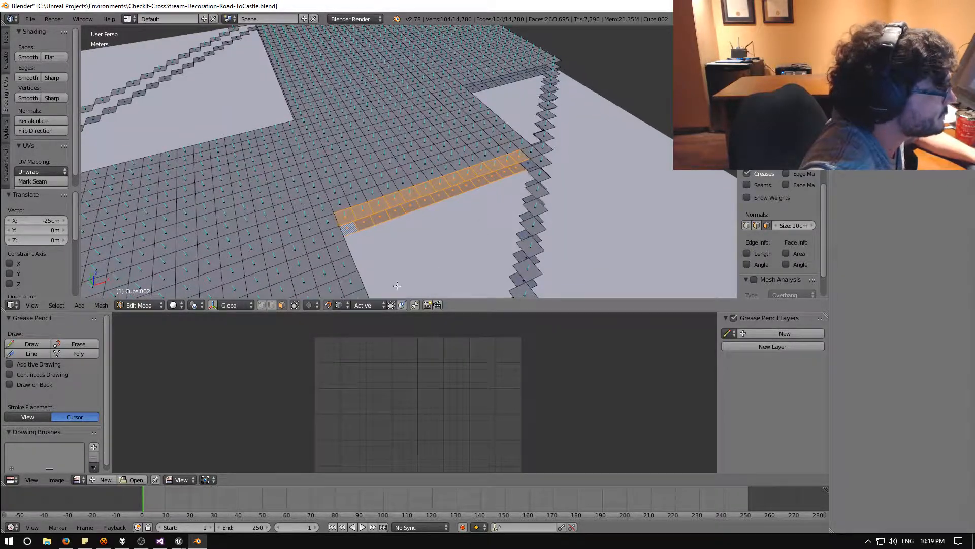
# Step: Switch to vertex selection, duplicate the thirteen-pair strip and snap the copy alongside at -25 cm in Y
pyautogui.click(261, 305)
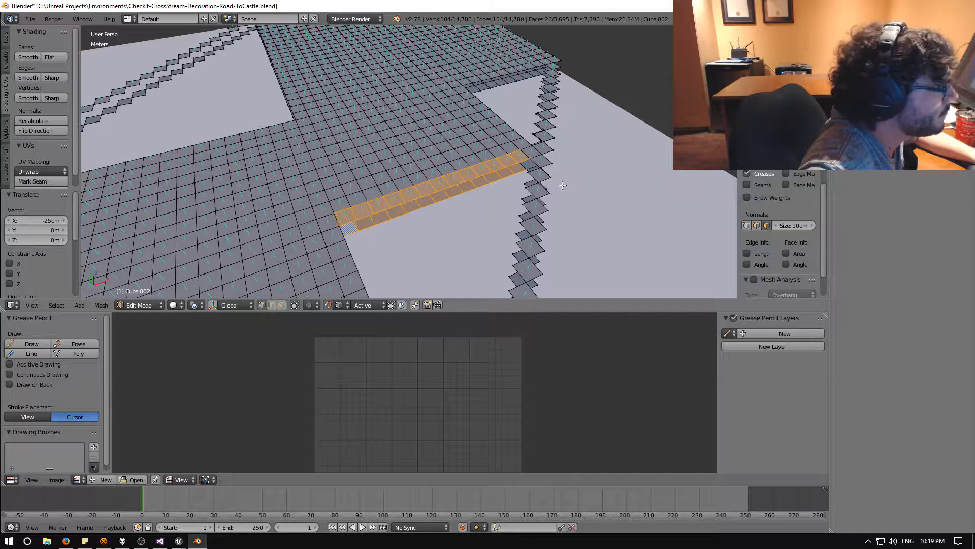
pyautogui.moveTo(517, 191); pyautogui.dragTo(542, 187, button='middle')
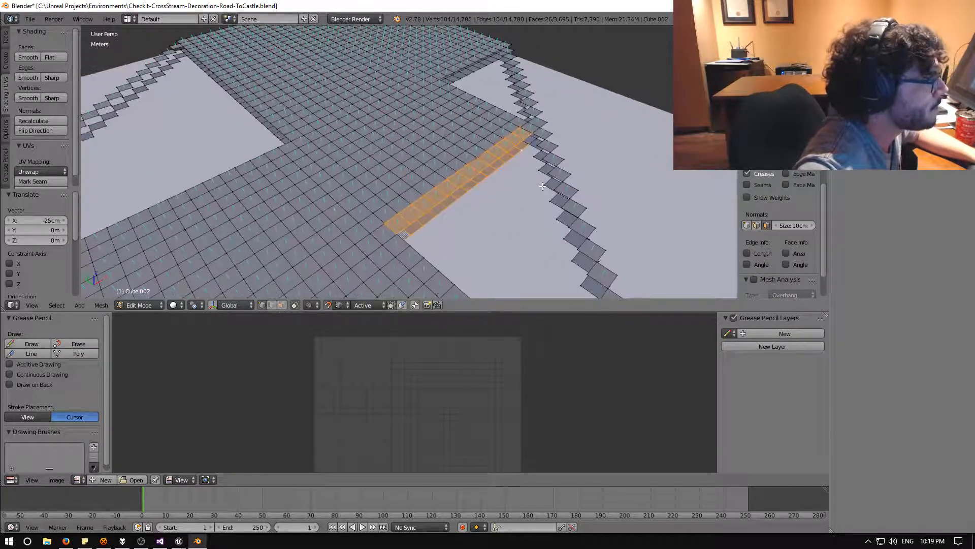
pyautogui.hotkey('shift', 'd')
pyautogui.click(535, 158)
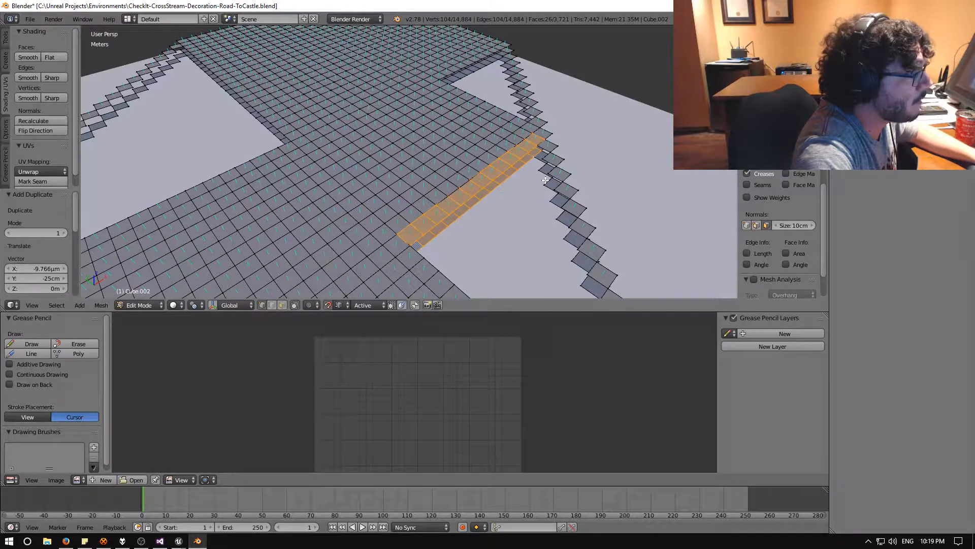
# Step: Drop the end tile pair at the diagonal from the selection, then duplicate the remaining twelve pairs -25 cm in Y
pyautogui.moveTo(542, 182); pyautogui.dragTo(490, 240, button='middle')
pyautogui.click(283, 305)
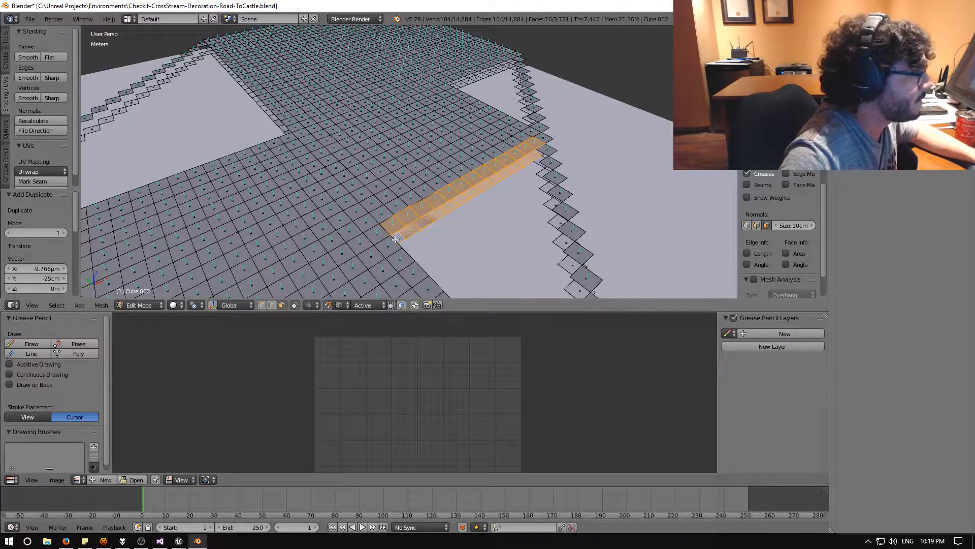
pyautogui.keyDown('shift'); pyautogui.rightClick(536, 149); pyautogui.keyUp('shift')
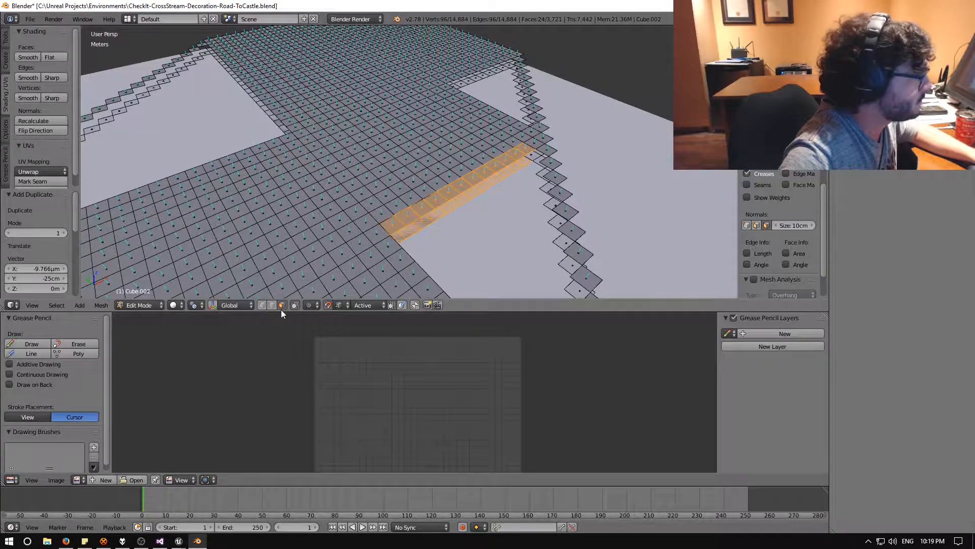
pyautogui.click(262, 306)
pyautogui.keyDown('shift'); pyautogui.rightClick(532, 152); pyautogui.keyUp('shift')
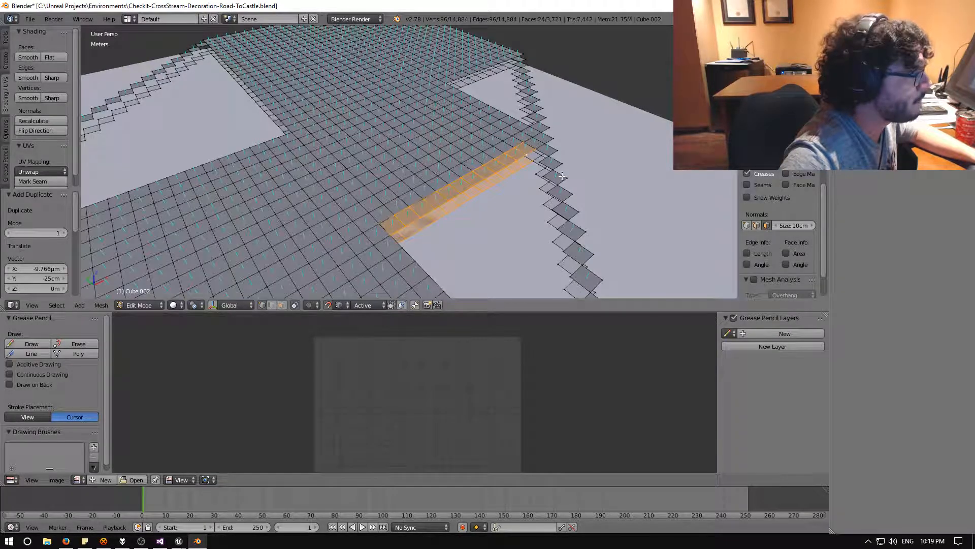
pyautogui.hotkey('shift', 'd')
pyautogui.click(541, 161)
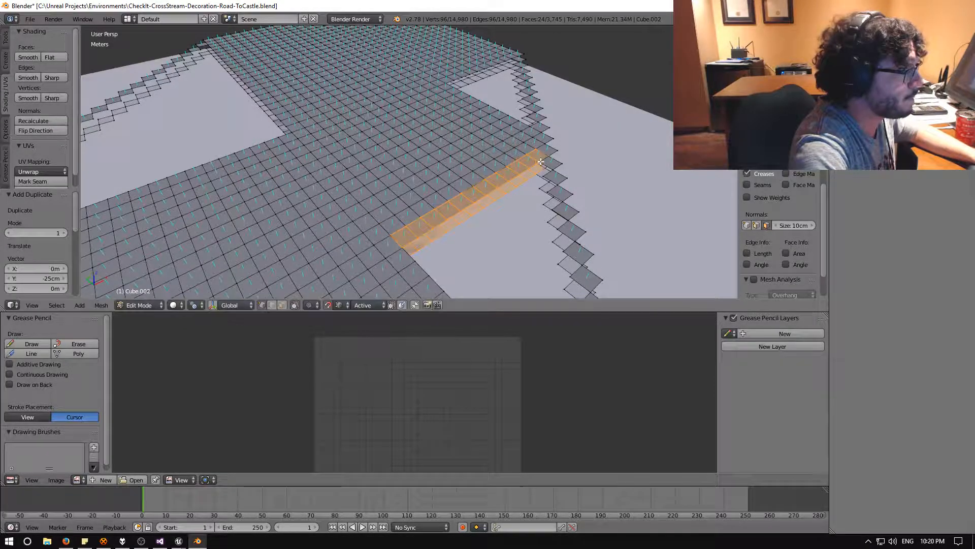
# Step: Trim the strip selection to eleven tile pairs at the diagonal end and snap a duplicate -25 cm in Y
pyautogui.click(283, 306)
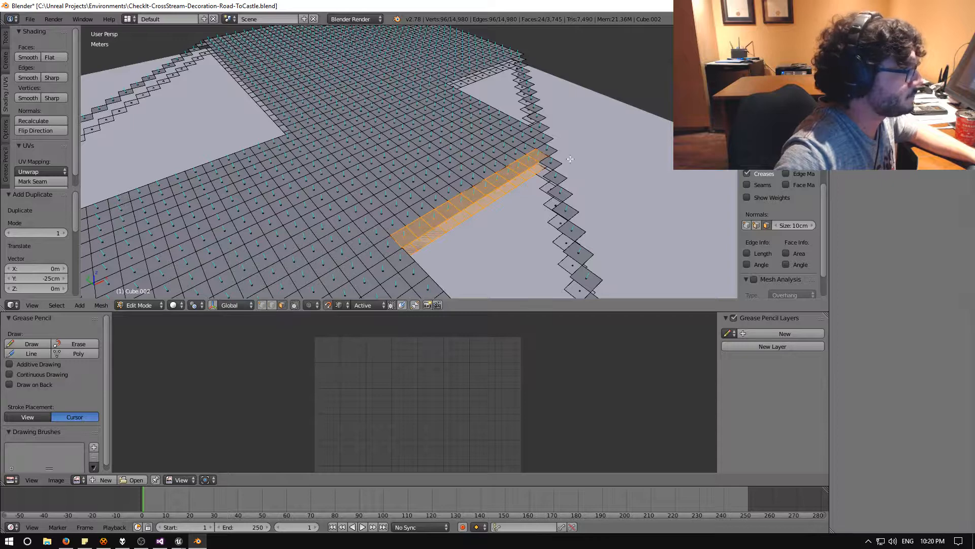
pyautogui.keyDown('shift'); pyautogui.rightClick(538, 154); pyautogui.keyUp('shift')
pyautogui.keyDown('shift'); pyautogui.rightClick(536, 167); pyautogui.keyUp('shift')
pyautogui.click(262, 306)
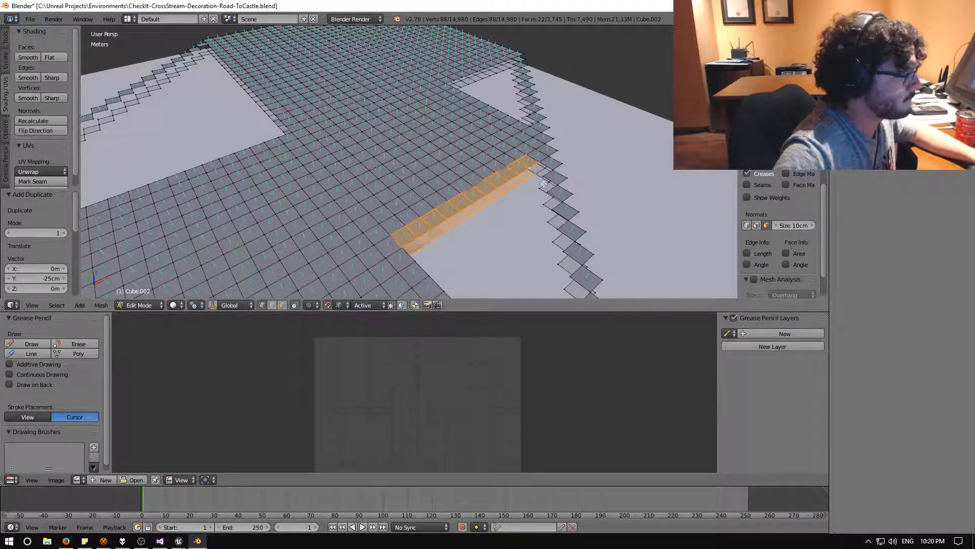
pyautogui.hotkey('shift', 'd')
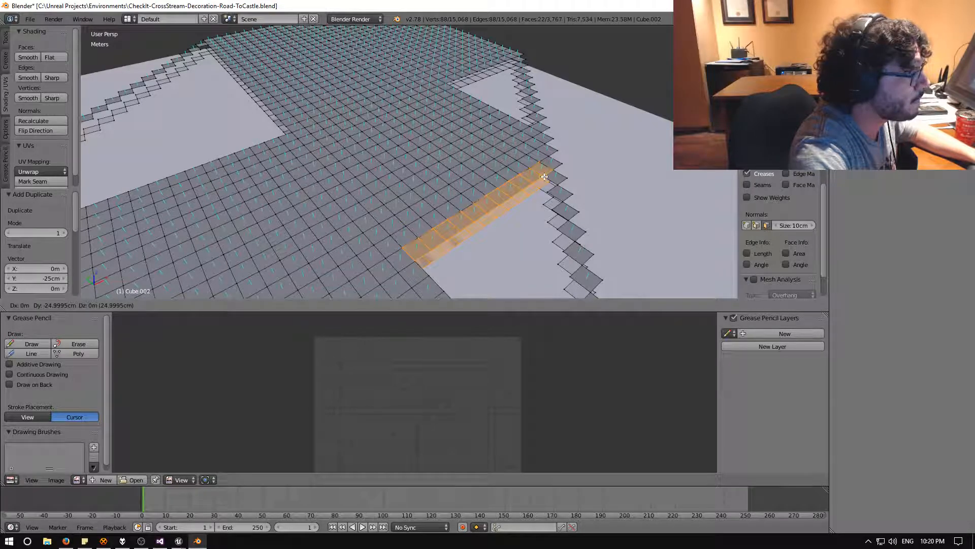
pyautogui.click(544, 177)
# Step: Deselect the next upper and lower end tiles, leaving ten pairs, and duplicate them -25 cm along Y
pyautogui.moveTo(544, 176); pyautogui.dragTo(381, 153, button='middle')
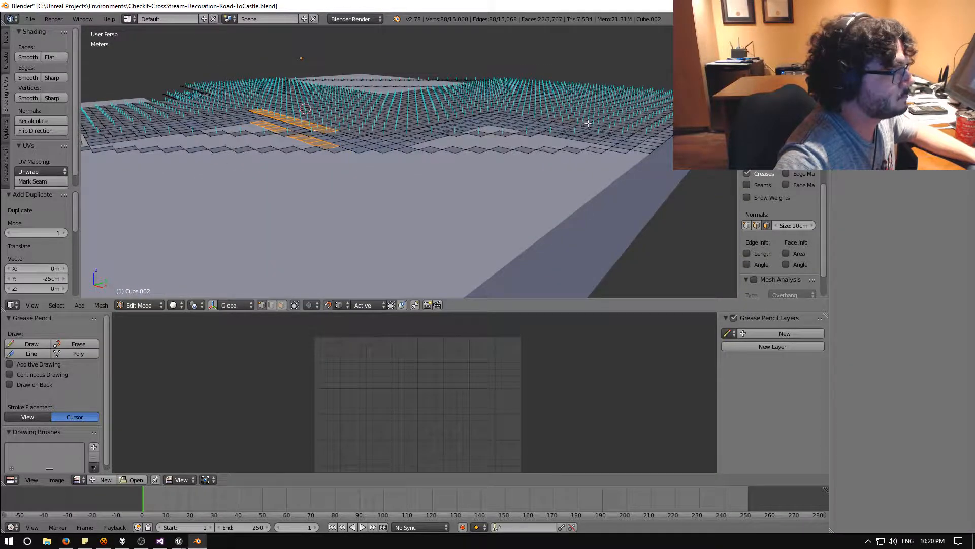
pyautogui.moveTo(588, 123); pyautogui.dragTo(514, 168, button='middle')
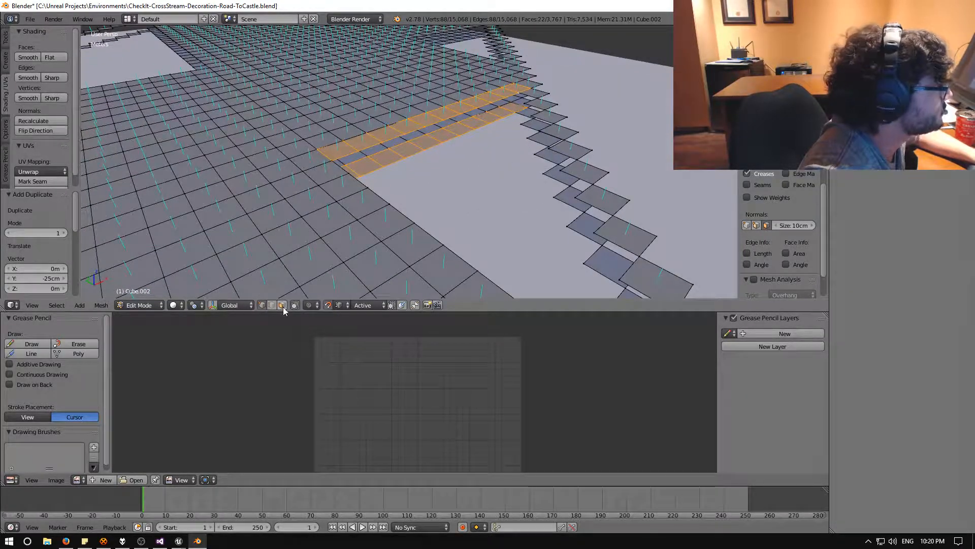
pyautogui.keyDown('shift'); pyautogui.rightClick(525, 100); pyautogui.keyUp('shift')
pyautogui.keyDown('shift'); pyautogui.rightClick(526, 118); pyautogui.keyUp('shift')
pyautogui.moveTo(496, 132); pyautogui.dragTo(344, 251, button='middle')
pyautogui.hotkey('shift', 'd')
pyautogui.press('y')
pyautogui.click(534, 147)
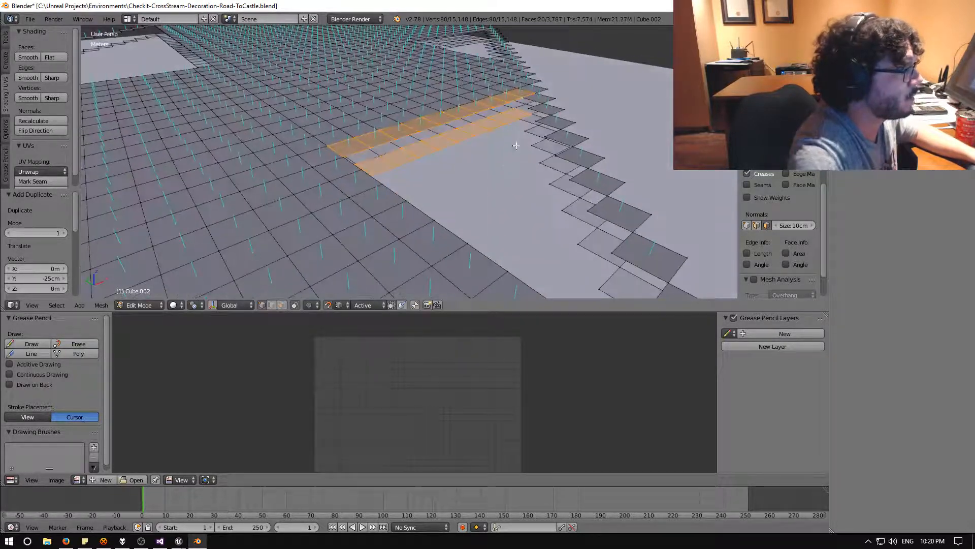
# Step: Shorten the selection to nine tile pairs beside the stepped diagonal and place a copy -25 cm in Y
pyautogui.keyDown('shift'); pyautogui.rightClick(521, 112); pyautogui.keyUp('shift')
pyautogui.keyDown('shift'); pyautogui.rightClick(524, 96); pyautogui.keyUp('shift')
pyautogui.moveTo(342, 208); pyautogui.dragTo(344, 246, button='middle')
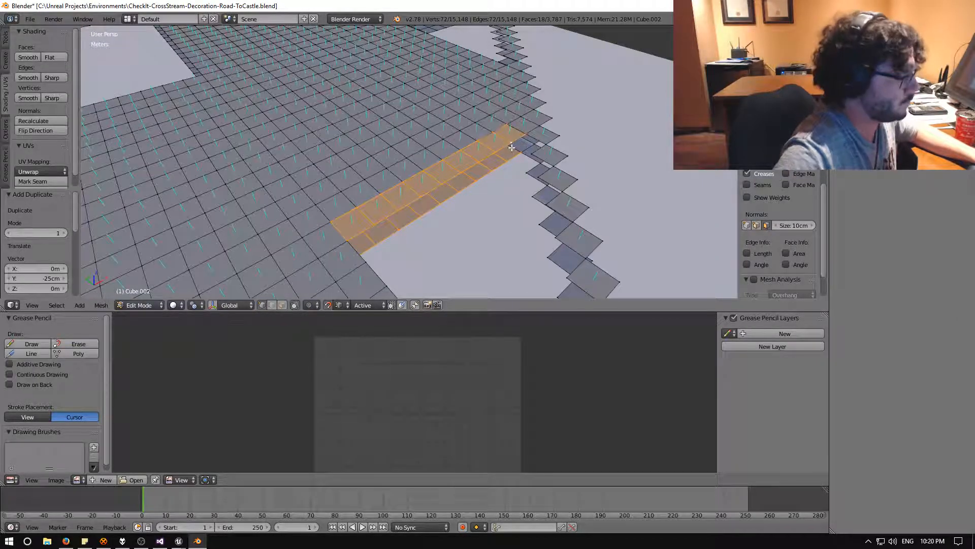
pyautogui.hotkey('shift', 'd')
pyautogui.click(533, 153)
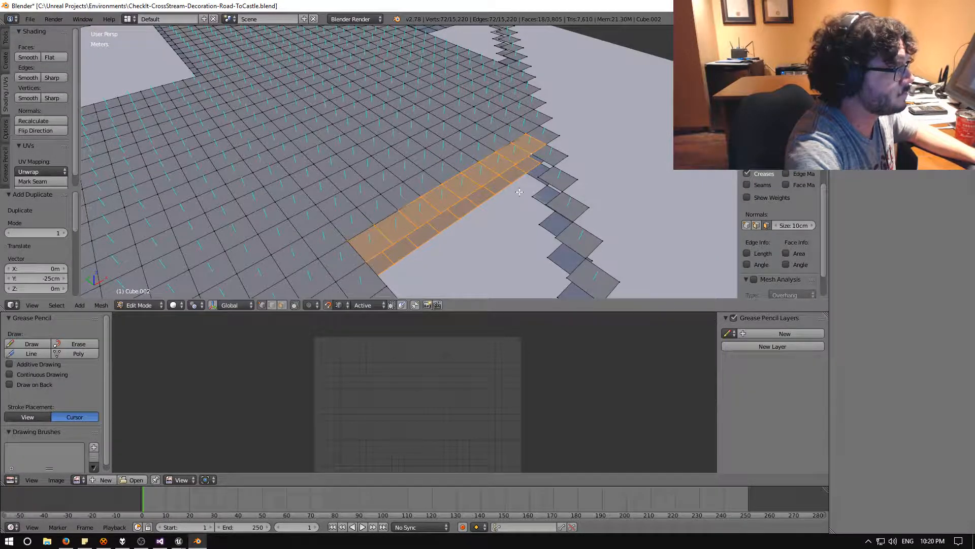
# Step: Remove another end tile pair from the selection, undo the stray extra selection, and duplicate the eight remaining pairs -25 cm along Y
pyautogui.moveTo(521, 192); pyautogui.dragTo(514, 185, button='middle')
pyautogui.keyDown('shift'); pyautogui.rightClick(516, 130); pyautogui.keyUp('shift')
pyautogui.keyDown('shift'); pyautogui.rightClick(511, 151); pyautogui.keyUp('shift')
pyautogui.moveTo(483, 154); pyautogui.dragTo(472, 146, button='middle')
pyautogui.keyDown('shift'); pyautogui.rightClick(484, 109); pyautogui.keyUp('shift')
pyautogui.hotkey('ctrl', 'z')
pyautogui.scroll(5, 472, 146)
pyautogui.scroll(-3, 504, 108)
pyautogui.moveTo(503, 108); pyautogui.dragTo(512, 135, button='middle')
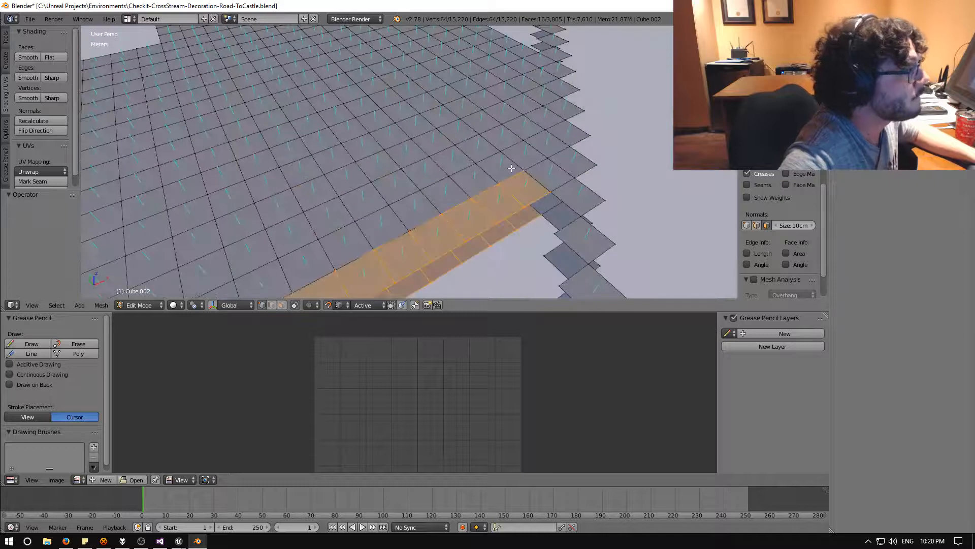
pyautogui.moveTo(523, 209); pyautogui.dragTo(494, 206, button='middle')
pyautogui.hotkey('shift', 'd')
pyautogui.press('y')
pyautogui.click(524, 209)
# Step: Deselect the upper and lower end tiles beside the diagonal, leaving seven pairs, and duplicate them -25 cm along Y
pyautogui.click(283, 306)
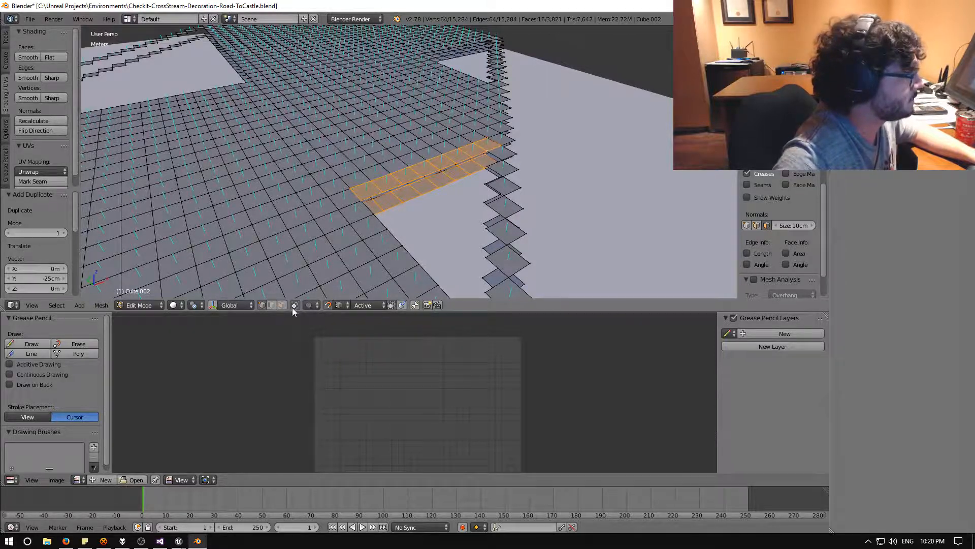
pyautogui.keyDown('shift'); pyautogui.rightClick(482, 163); pyautogui.keyUp('shift')
pyautogui.keyDown('shift'); pyautogui.rightClick(489, 146); pyautogui.keyUp('shift')
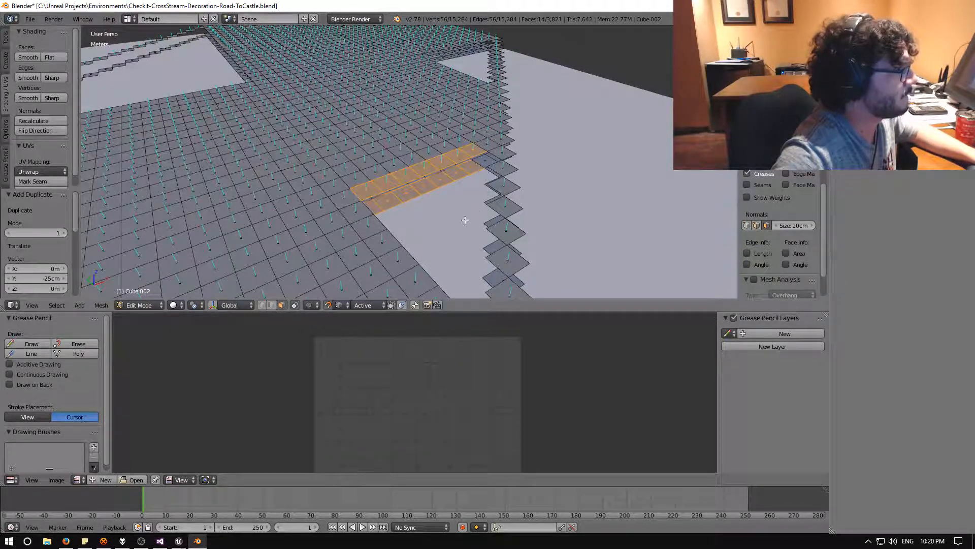
pyautogui.moveTo(465, 220); pyautogui.dragTo(454, 225, button='middle')
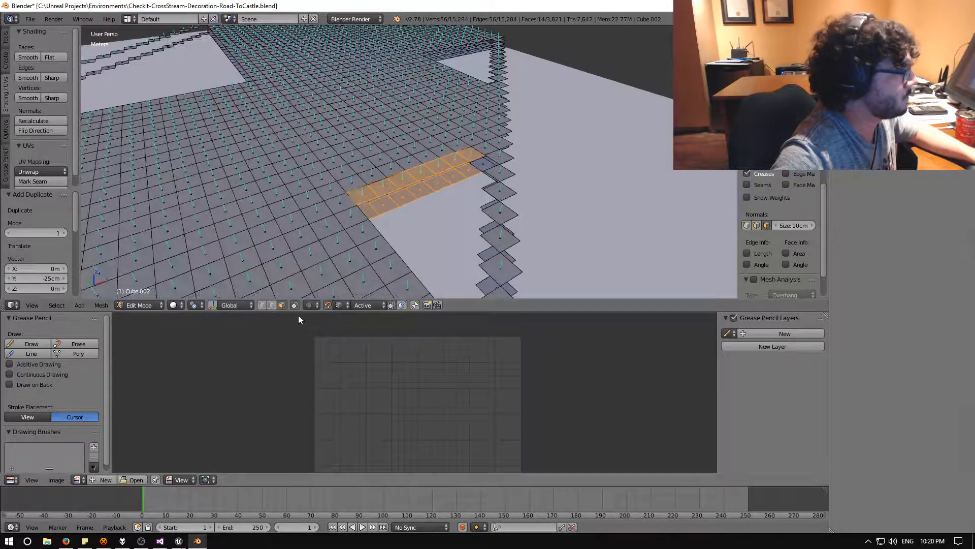
pyautogui.click(262, 306)
pyautogui.moveTo(445, 147); pyautogui.dragTo(452, 154, button='middle')
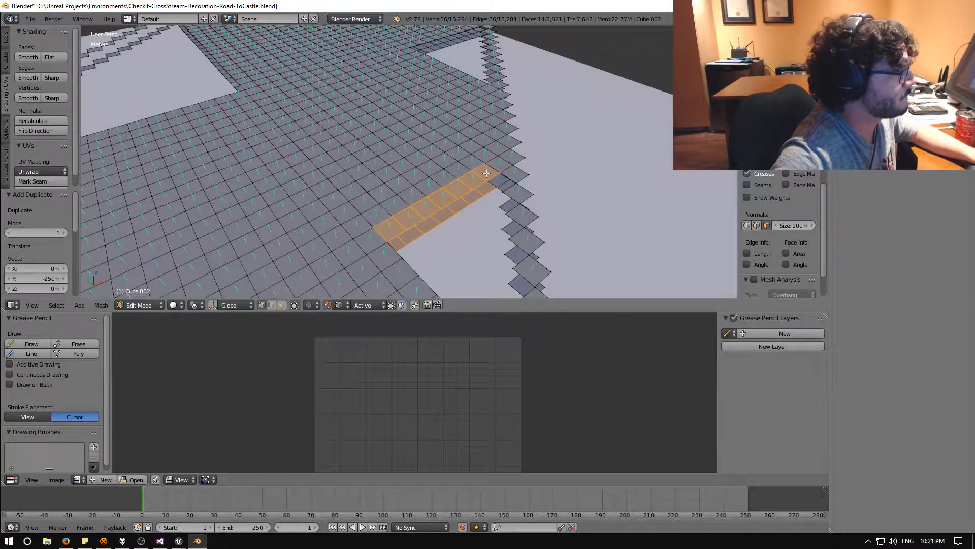
pyautogui.keyDown('shift'); pyautogui.rightClick(486, 180); pyautogui.keyUp('shift')
pyautogui.hotkey('shift', 'd')
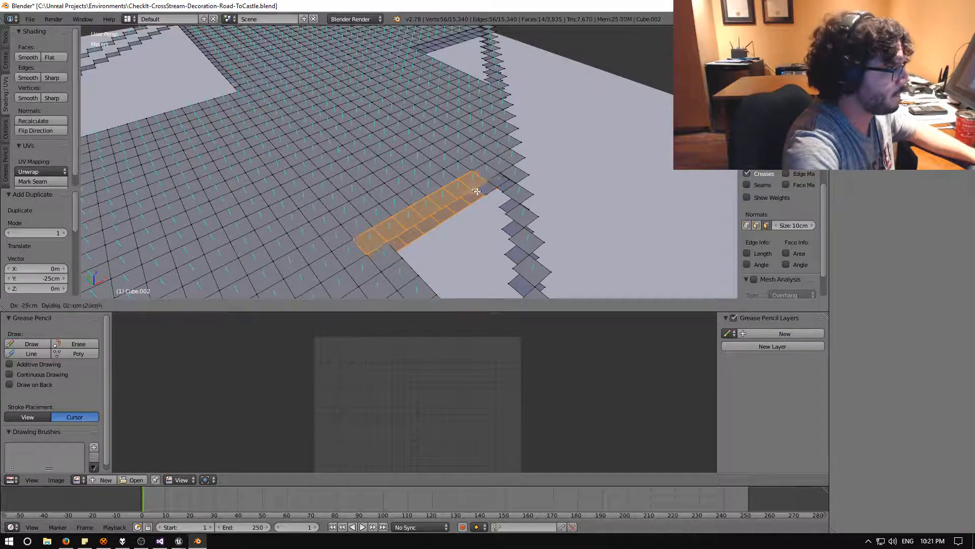
pyautogui.click(458, 219)
pyautogui.moveTo(458, 218); pyautogui.dragTo(419, 233, button='middle')
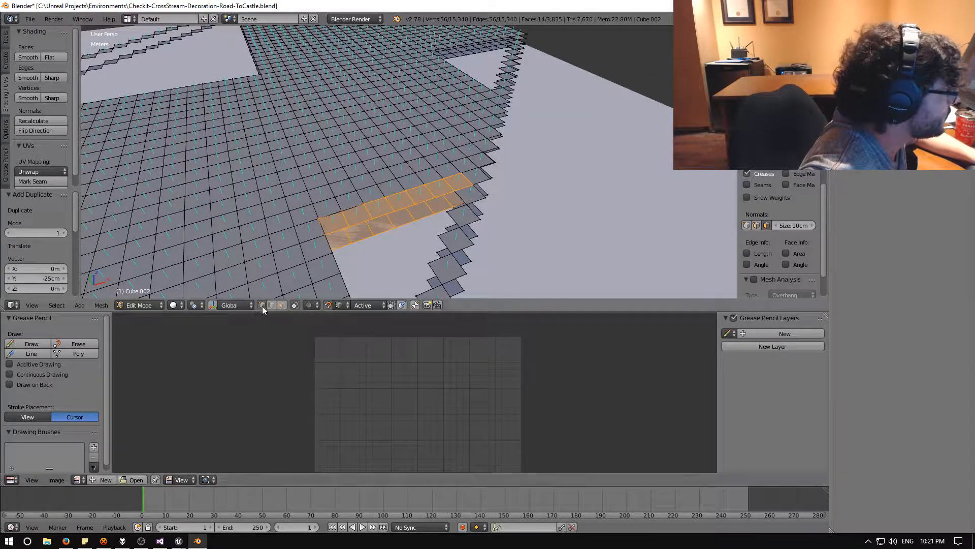
# Step: Select the upper and lower tile at the strip's inner end and duplicate the pair for filling the remaining triangular gap
pyautogui.click(295, 306)
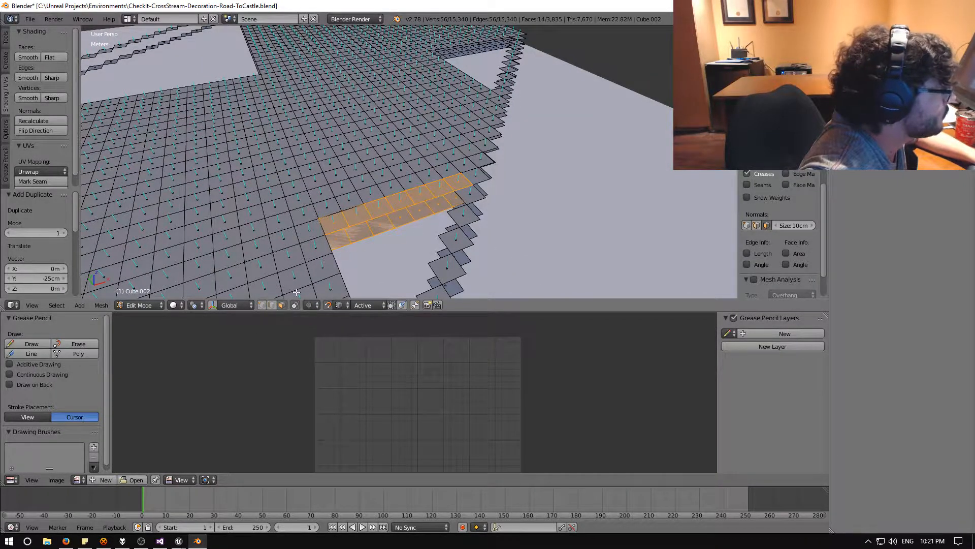
pyautogui.rightClick(343, 244)
pyautogui.keyDown('shift'); pyautogui.rightClick(339, 229); pyautogui.keyUp('shift')
pyautogui.click(261, 305)
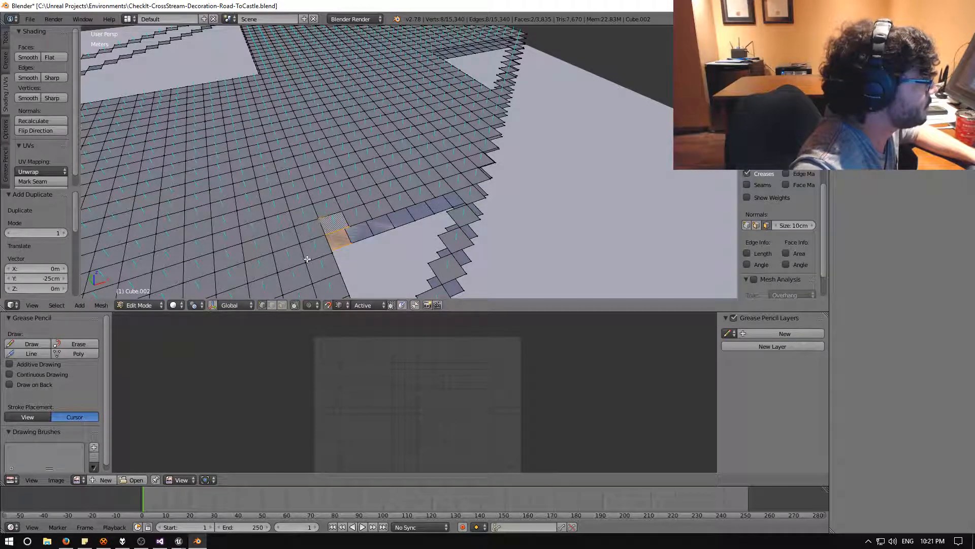
pyautogui.moveTo(336, 249); pyautogui.dragTo(361, 195, button='middle')
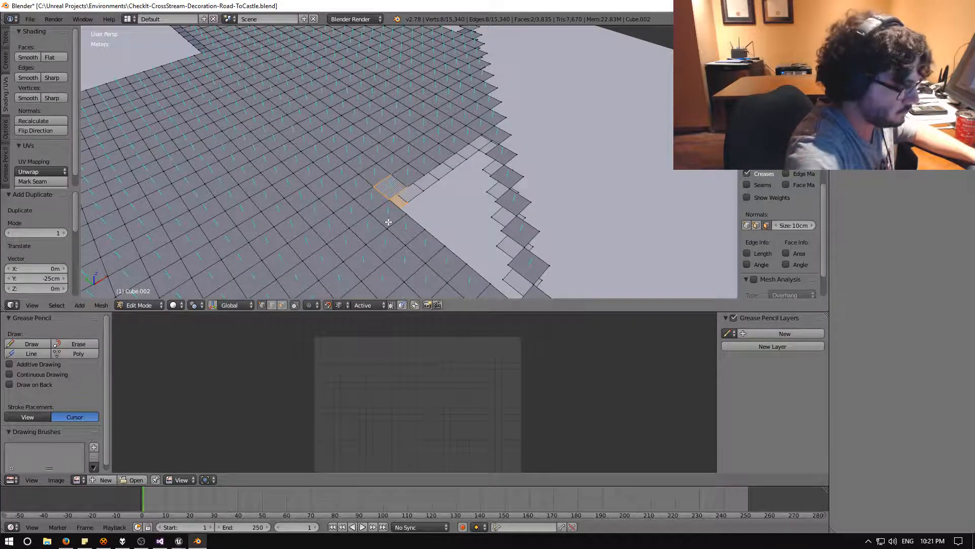
pyautogui.hotkey('shift', 'd')
pyautogui.click(566, 184)
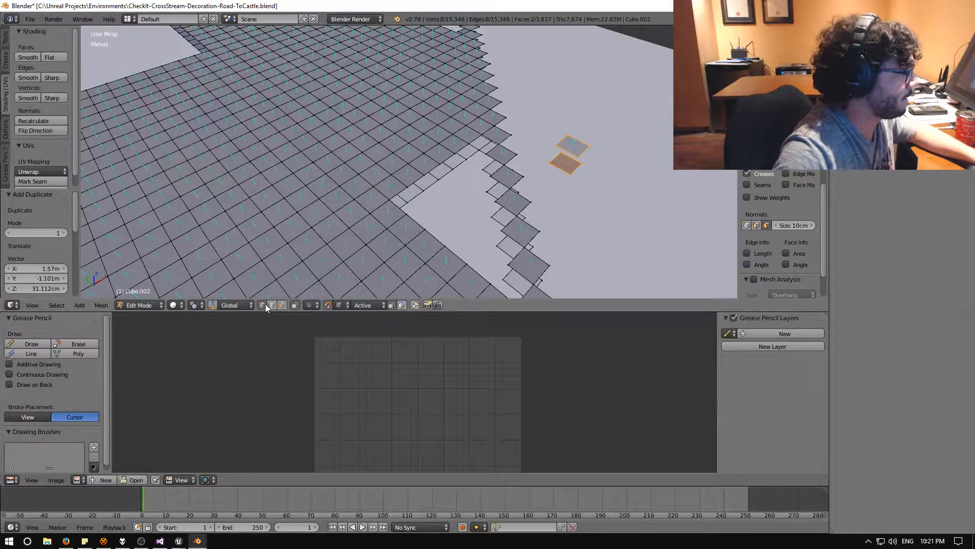
pyautogui.keyDown('shift'); pyautogui.rightClick(588, 146); pyautogui.keyUp('shift')
pyautogui.keyDown('shift'); pyautogui.rightClick(588, 146); pyautogui.keyUp('shift')
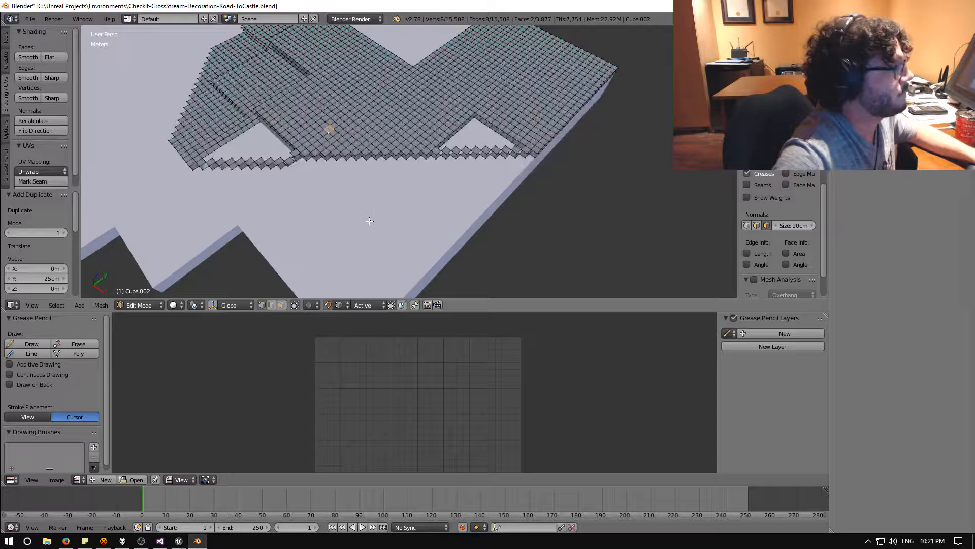
# Step: Duplicate the selected tile pair to the top corner of the other triangular gap, 5.5 m in X and 4.25 m in Y
pyautogui.moveTo(417, 211); pyautogui.dragTo(444, 237, button='middle')
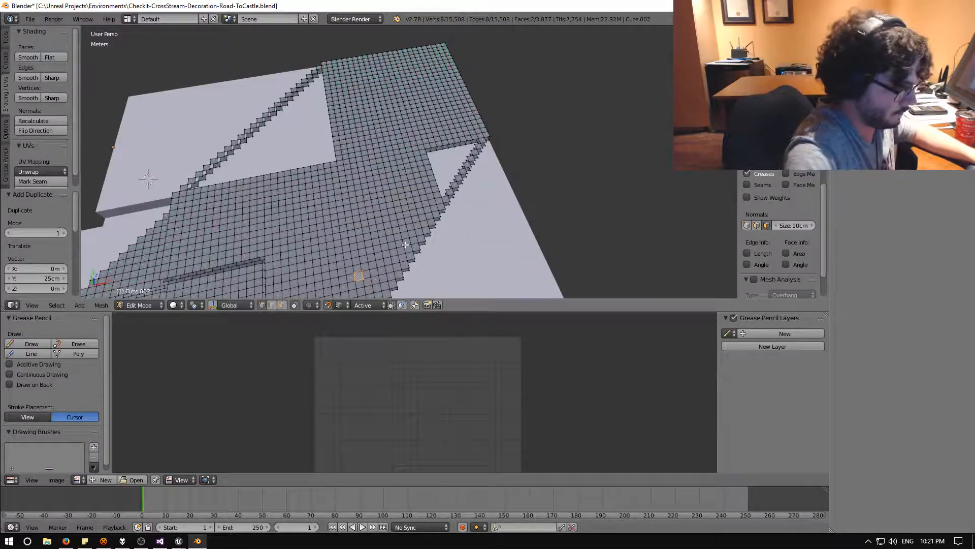
pyautogui.hotkey('shift', 'd')
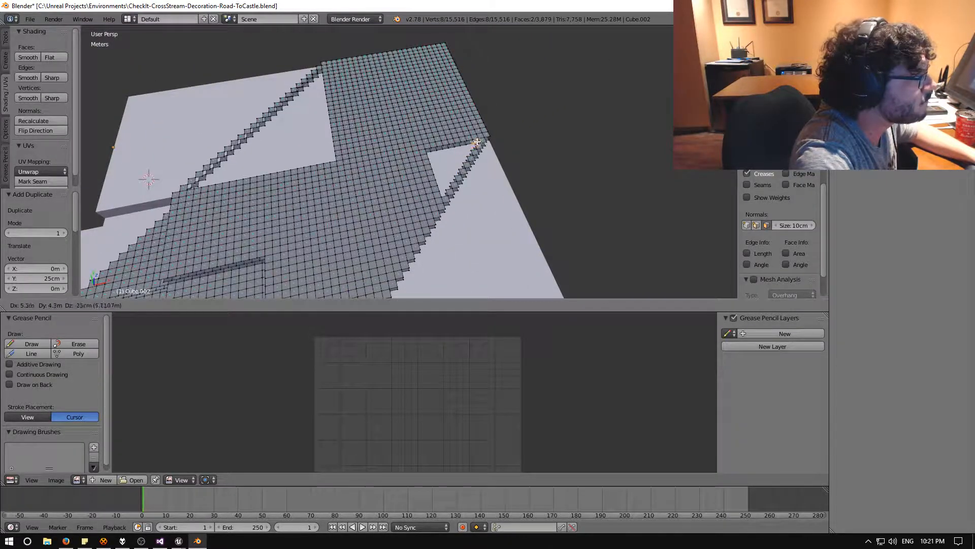
pyautogui.click(480, 143)
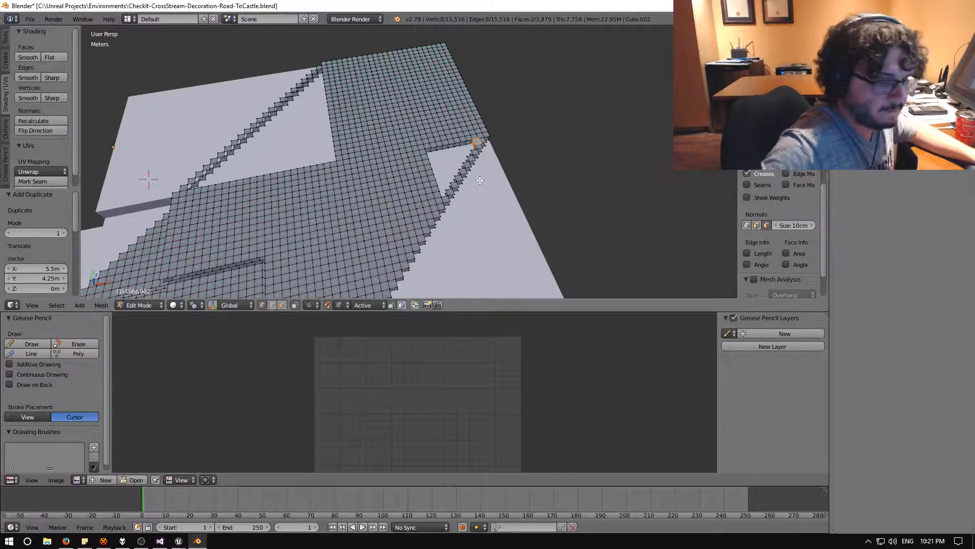
pyautogui.scroll(8, 432, 187)
pyautogui.scroll(-10, 431, 187)
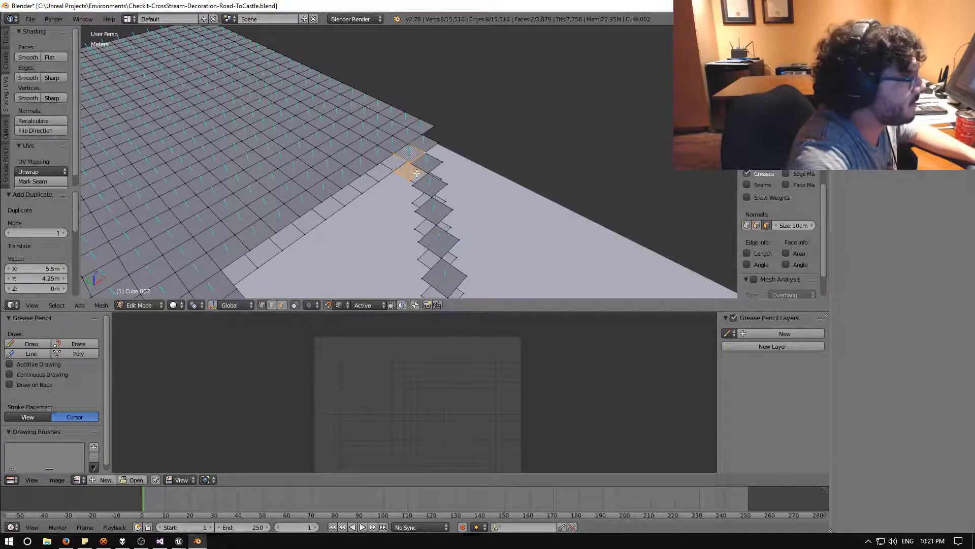
# Step: Place four snapped copies of the tile pair down the inside of the stepped diagonal, each offset -25 cm in X and Y
pyautogui.hotkey('shift', 'd')
pyautogui.click(429, 176)
pyautogui.hotkey('shift', 'd')
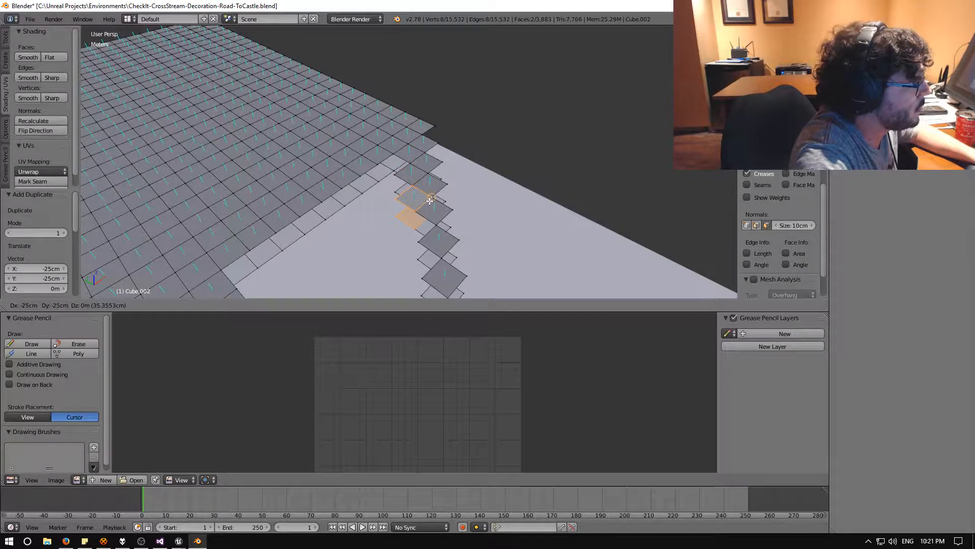
pyautogui.click(430, 201)
pyautogui.hotkey('shift', 'd')
pyautogui.click(432, 227)
pyautogui.hotkey('shift', 'd')
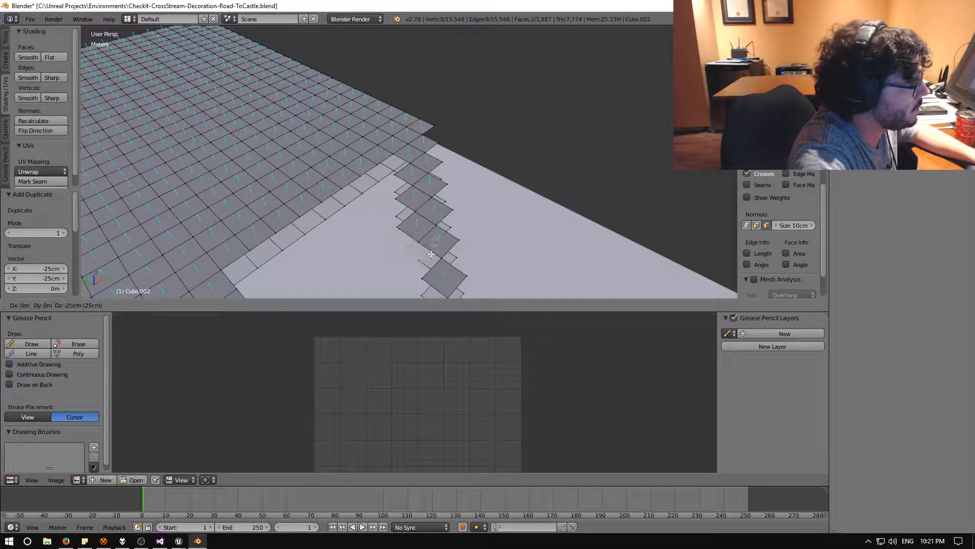
pyautogui.click(442, 260)
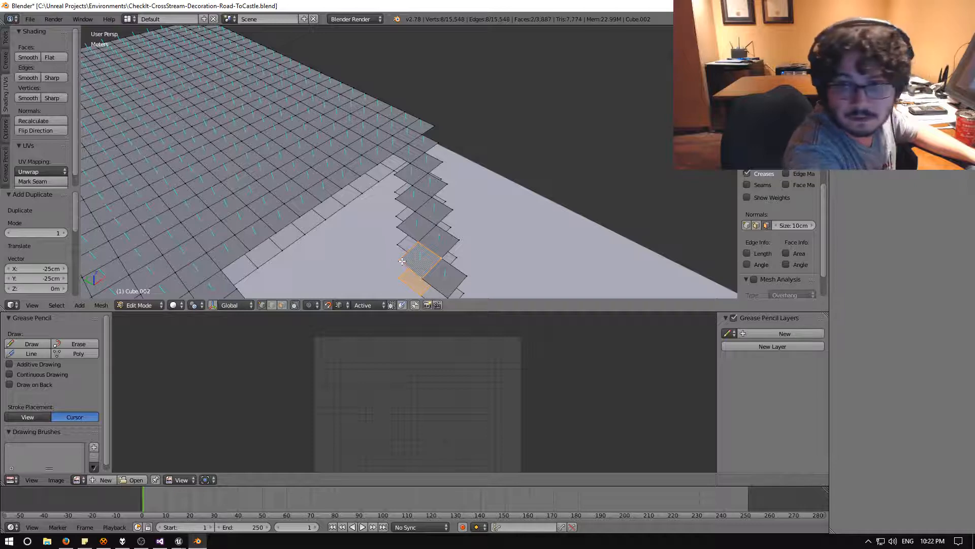
# Step: Continue the diagonal row to the gap's lower end with four more tile-pair copies at -25 cm in X and Y
pyautogui.moveTo(395, 249); pyautogui.dragTo(427, 242, button='middle')
pyautogui.hotkey('shift', 'd')
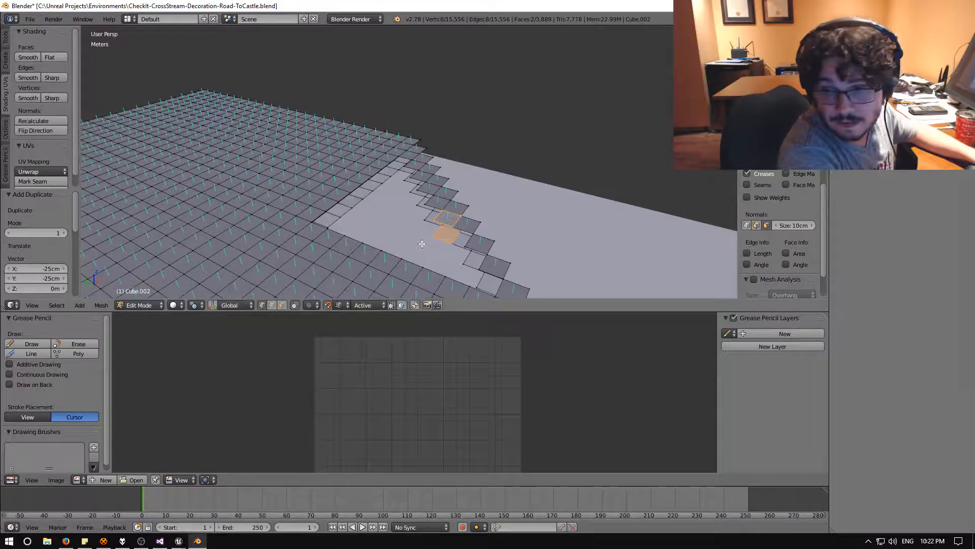
pyautogui.hotkey('shift', 'd')
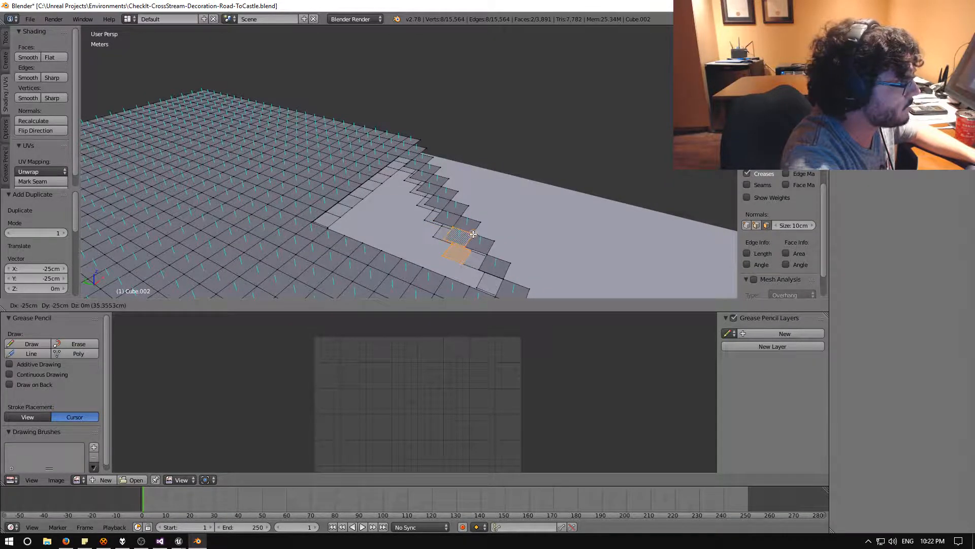
pyautogui.click(473, 234)
pyautogui.hotkey('shift', 'd')
pyautogui.click(485, 254)
pyautogui.hotkey('shift', 'd')
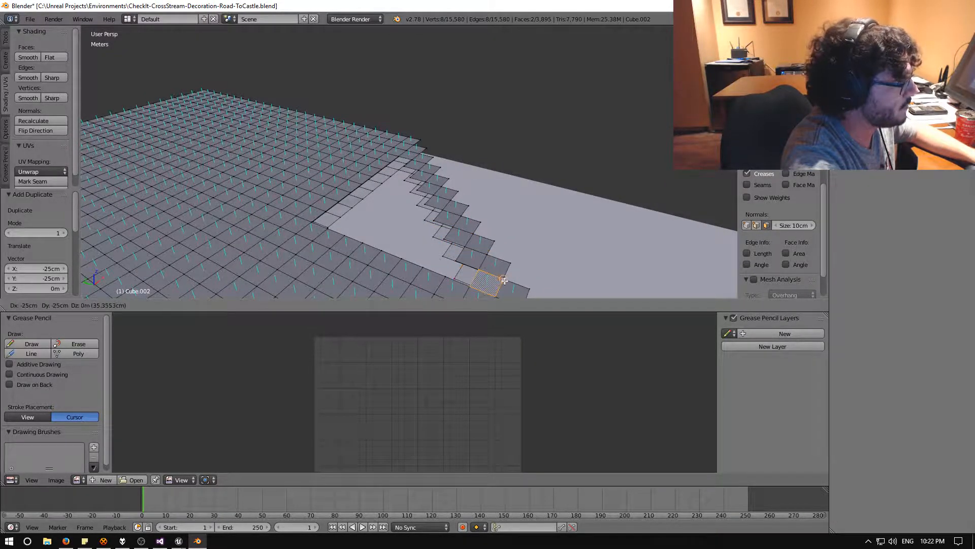
pyautogui.click(501, 278)
# Step: Start a second diagonal row on the gap side with tile-pair copies stepping back up 25 cm in X and Y
pyautogui.hotkey('shift', 'd')
pyautogui.click(478, 271)
pyautogui.hotkey('shift', 'd')
pyautogui.click(464, 248)
pyautogui.hotkey('shift', 'd')
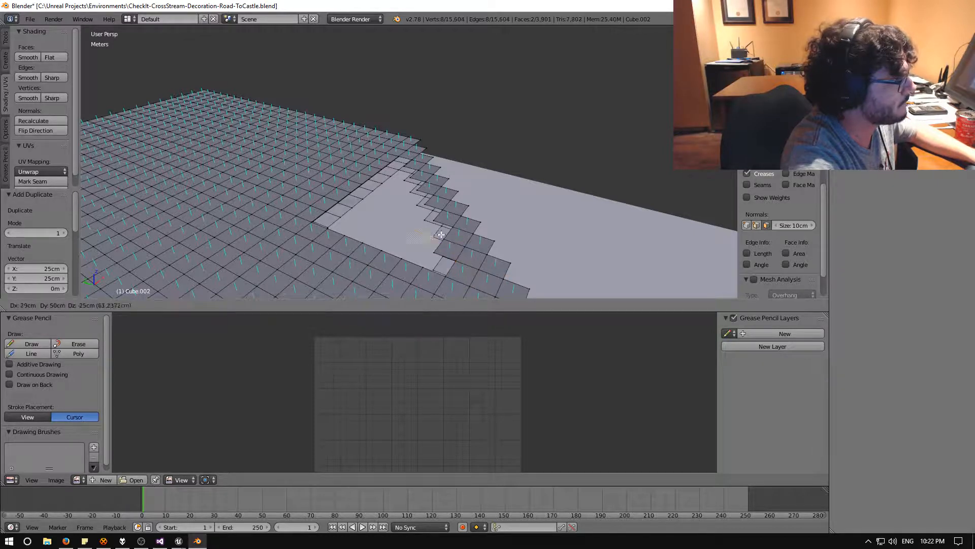
pyautogui.click(452, 227)
pyautogui.hotkey('shift', 'd')
pyautogui.click(440, 209)
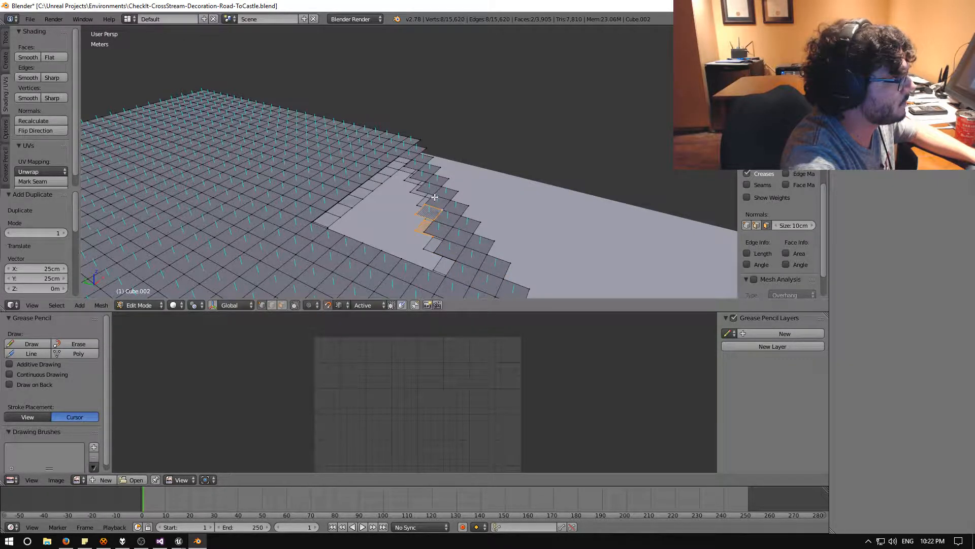
# Step: Extend the second diagonal row up to the gap's upper corner with further snapped tile-pair copies
pyautogui.hotkey('shift', 'd')
pyautogui.click(432, 194)
pyautogui.hotkey('shift', 'd')
pyautogui.click(424, 184)
pyautogui.moveTo(423, 185); pyautogui.dragTo(408, 209, button='middle')
pyautogui.scroll(1, 408, 209)
pyautogui.hotkey('shift', 'd')
pyautogui.click(410, 187)
pyautogui.hotkey('shift', 'd')
pyautogui.click(409, 166)
# Step: Fill the first strip along the gap's straight upper edge with seven tile-pair copies in -25 cm X steps
pyautogui.hotkey('shift', 'd')
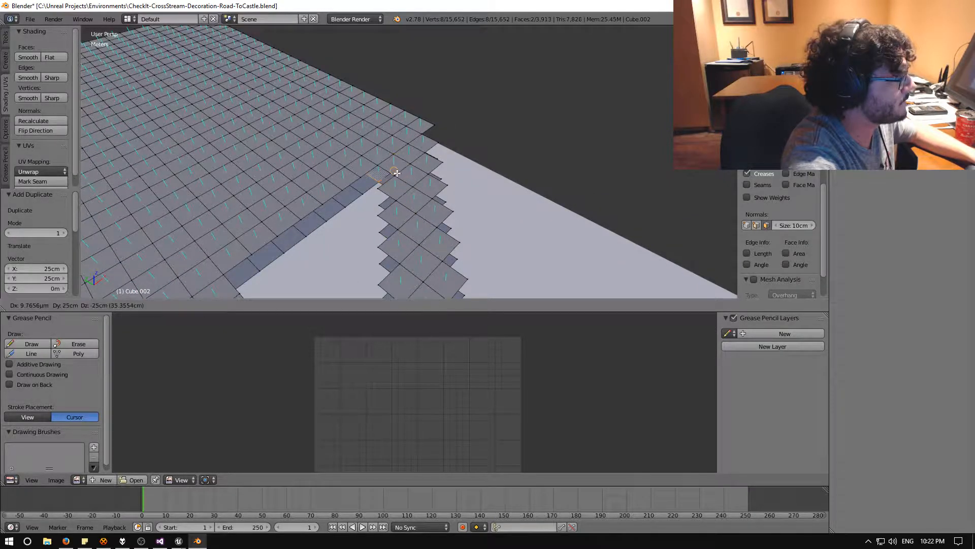
pyautogui.click(396, 179)
pyautogui.hotkey('shift', 'd')
pyautogui.click(376, 189)
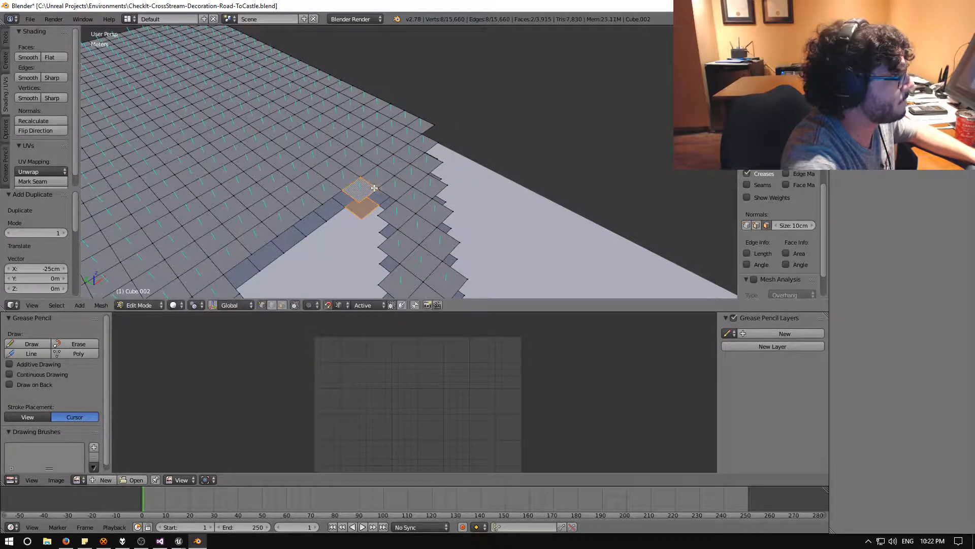
pyautogui.hotkey('shift', 'd')
pyautogui.click(358, 203)
pyautogui.hotkey('shift', 'd')
pyautogui.click(337, 219)
pyautogui.hotkey('shift', 'd')
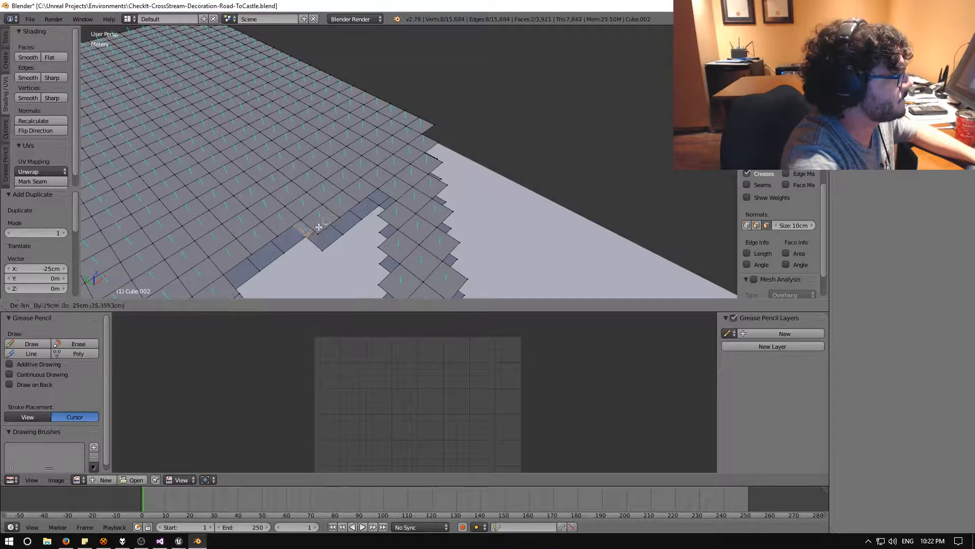
pyautogui.click(315, 234)
pyautogui.hotkey('shift', 'd')
pyautogui.hotkey('shift', 'd')
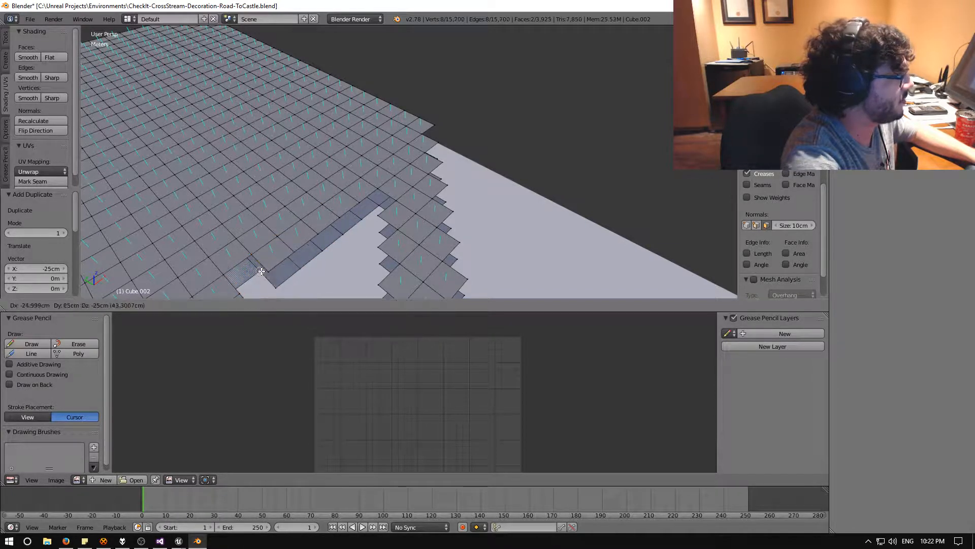
pyautogui.click(270, 263)
# Step: Start the second strip with a copy offset 1.25 m in X and -25 cm in Y, and complete it with five copies at -25 cm X
pyautogui.hotkey('shift', 'd')
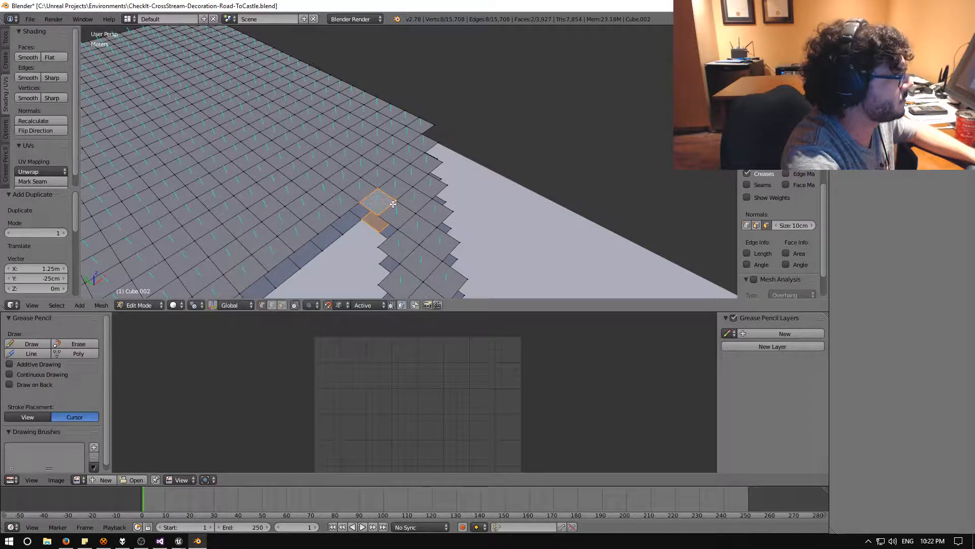
pyautogui.hotkey('shift', 'd')
pyautogui.click(377, 214)
pyautogui.hotkey('shift', 'd')
pyautogui.click(352, 228)
pyautogui.hotkey('shift', 'd')
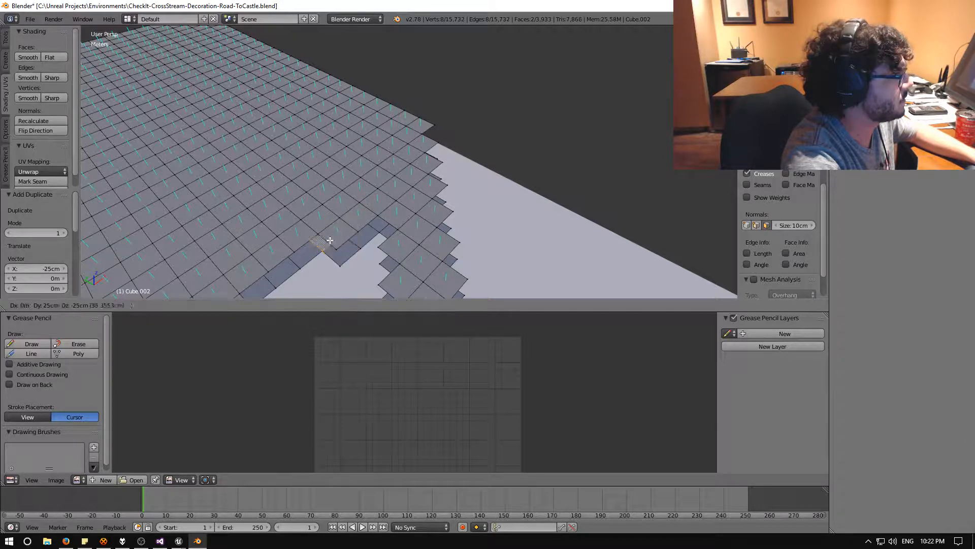
pyautogui.click(325, 245)
pyautogui.hotkey('shift', 'd')
pyautogui.click(303, 259)
pyautogui.moveTo(302, 260); pyautogui.dragTo(322, 239, button='middle')
pyautogui.hotkey('shift', 'd')
pyautogui.click(333, 235)
# Step: Begin the third strip with a copy offset 1 m in X and -25 cm in Y, and add four copies at -25 cm X
pyautogui.hotkey('shift', 'd')
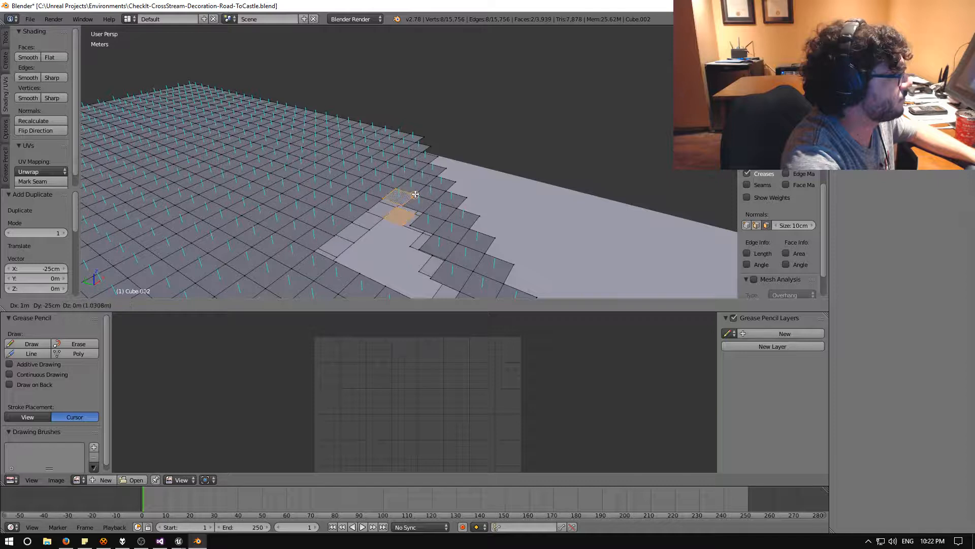
pyautogui.click(410, 198)
pyautogui.hotkey('shift', 'd')
pyautogui.click(401, 207)
pyautogui.hotkey('shift', 'd')
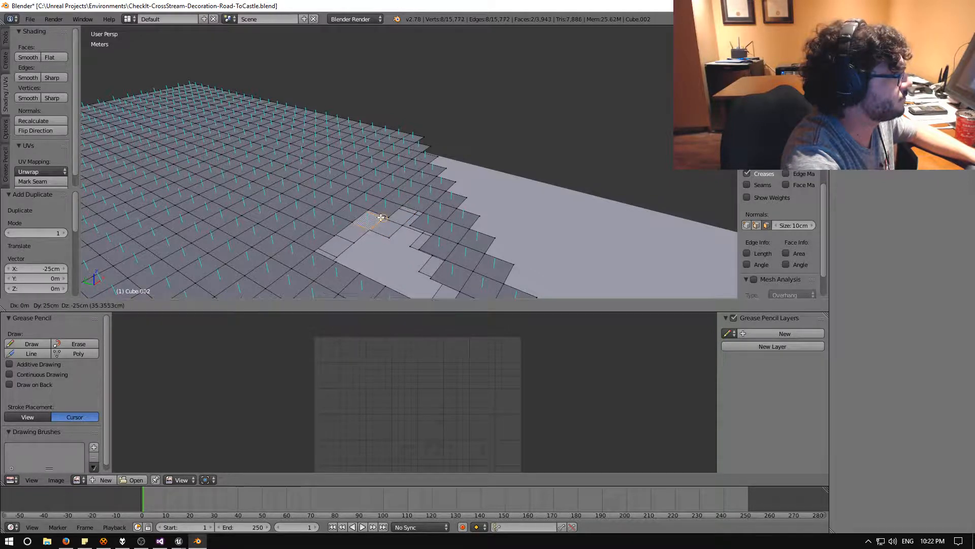
pyautogui.click(381, 217)
pyautogui.hotkey('shift', 'd')
pyautogui.click(370, 233)
pyautogui.hotkey('shift', 'd')
pyautogui.click(357, 246)
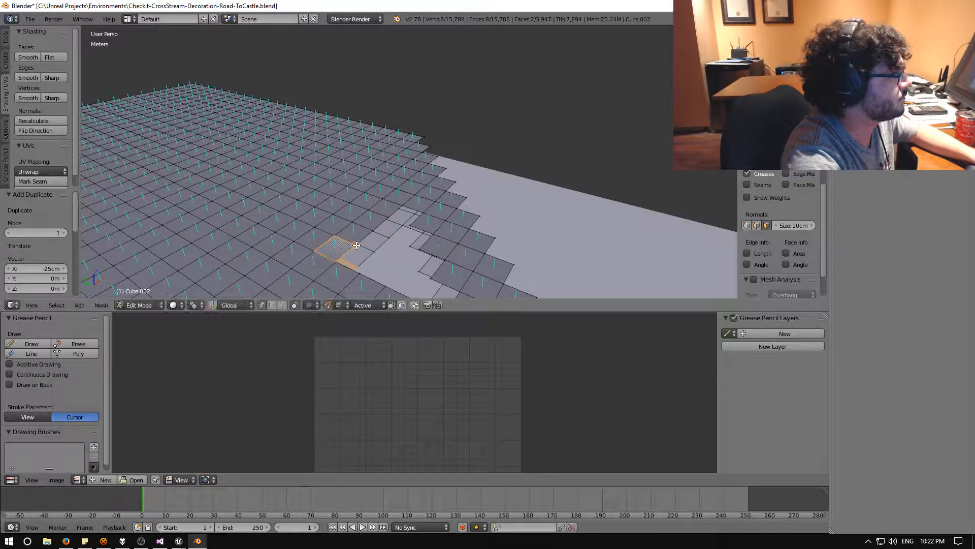
# Step: Fill the fourth strip of the gap with four snapped tile-pair copies running from the diagonal toward the inner edge
pyautogui.hotkey('shift', 'd')
pyautogui.click(421, 210)
pyautogui.hotkey('shift', 'd')
pyautogui.click(409, 221)
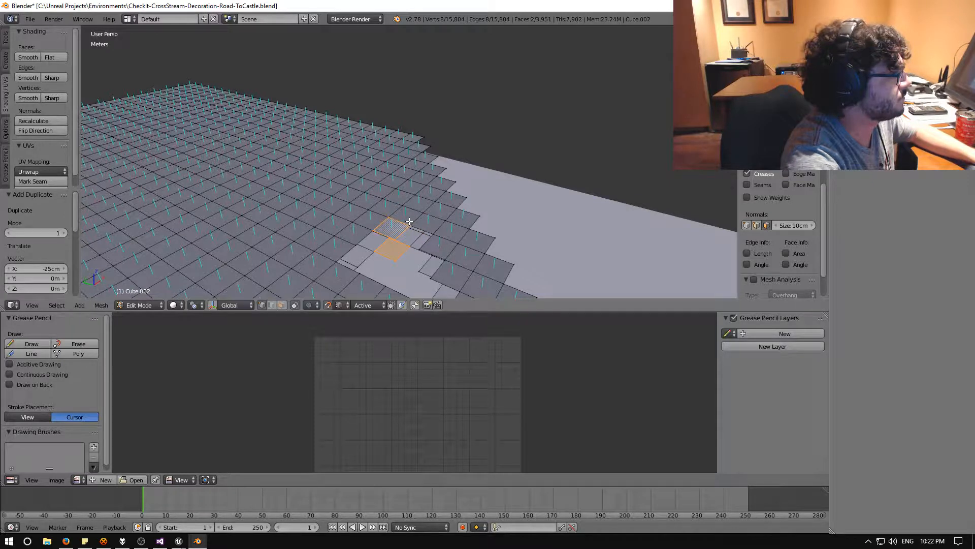
pyautogui.hotkey('shift', 'd')
pyautogui.click(394, 237)
pyautogui.hotkey('shift', 'd')
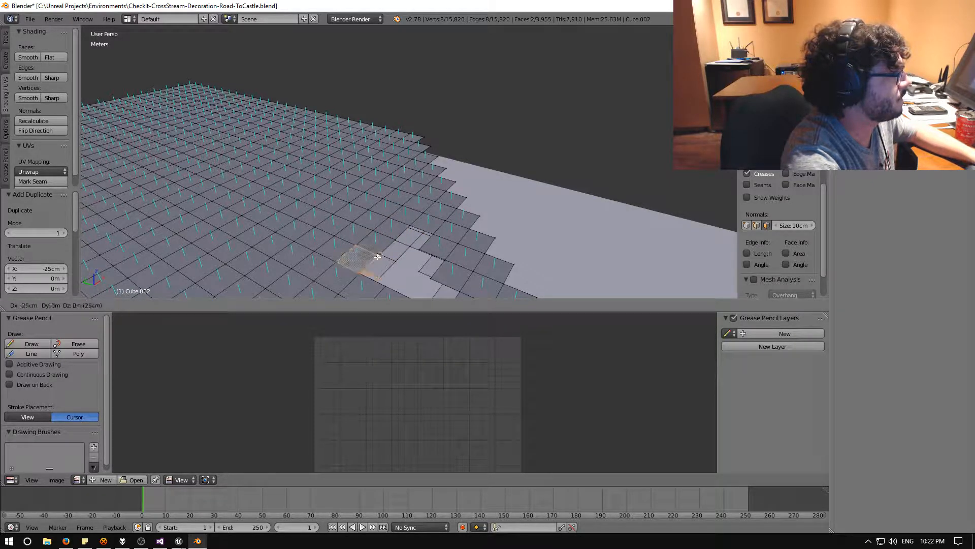
pyautogui.click(378, 257)
# Step: Fill the fifth strip of the gap with three snapped tile-pair copies, starting beside the diagonal
pyautogui.hotkey('shift', 'd')
pyautogui.click(431, 234)
pyautogui.hotkey('shift', 'd')
pyautogui.click(418, 246)
pyautogui.hotkey('shift', 'd')
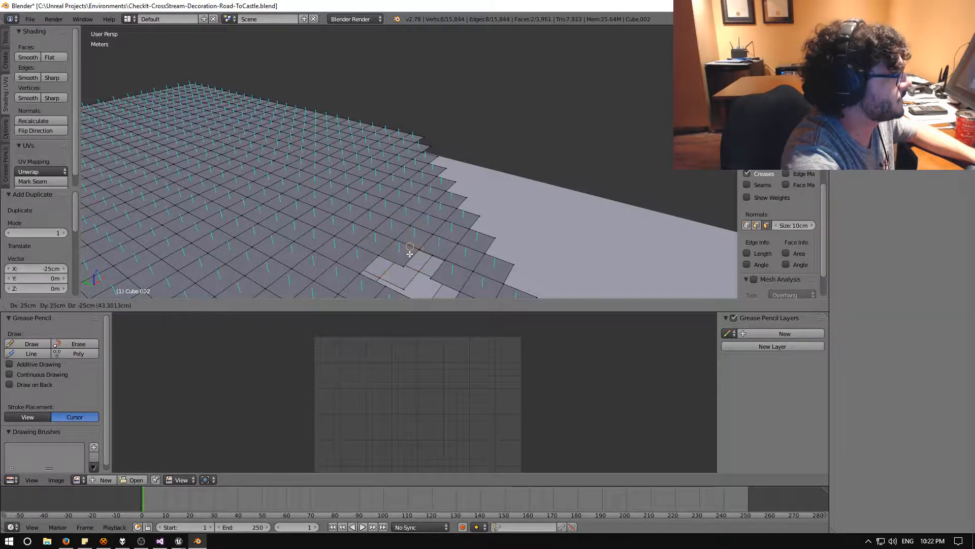
pyautogui.click(410, 253)
# Step: Close the gap's tip with a copy at 25 cm X and -25 cm Y, one at -25 cm X, and a last one at -25 cm Y
pyautogui.hotkey('shift', 'd')
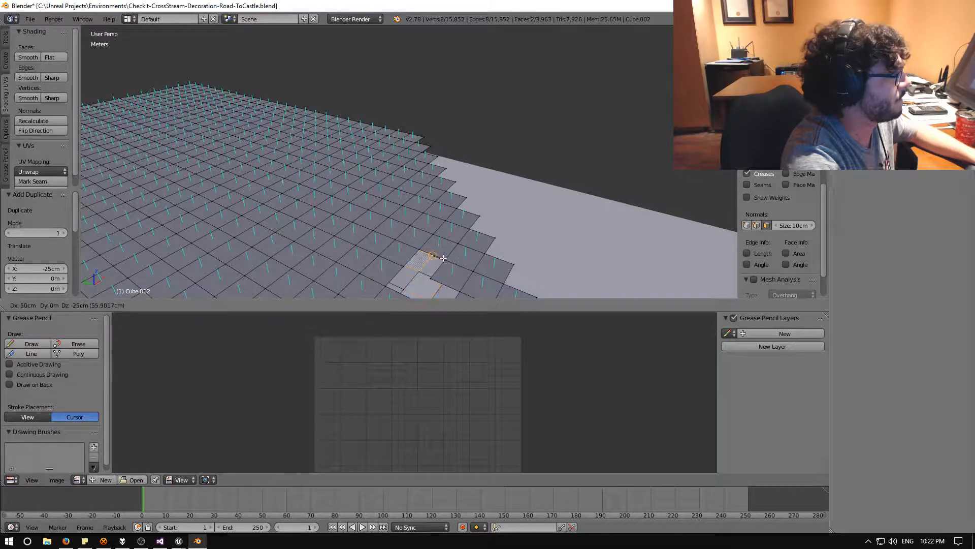
pyautogui.click(428, 279)
pyautogui.hotkey('shift', 'd')
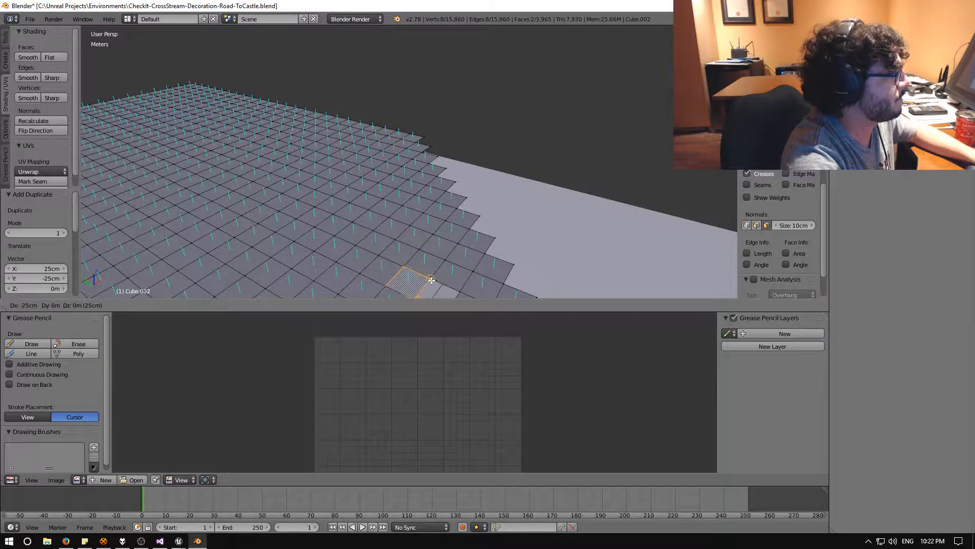
pyautogui.click(431, 280)
pyautogui.scroll(-1, 432, 282)
pyautogui.hotkey('shift', 'd')
pyautogui.click(446, 259)
# Step: Save the tiled environment to the existing CheckIt-CrossStream-Decoration-Road-ToCastle.blend file
pyautogui.scroll(-2, 446, 260)
pyautogui.moveTo(442, 261); pyautogui.dragTo(424, 193, button='middle')
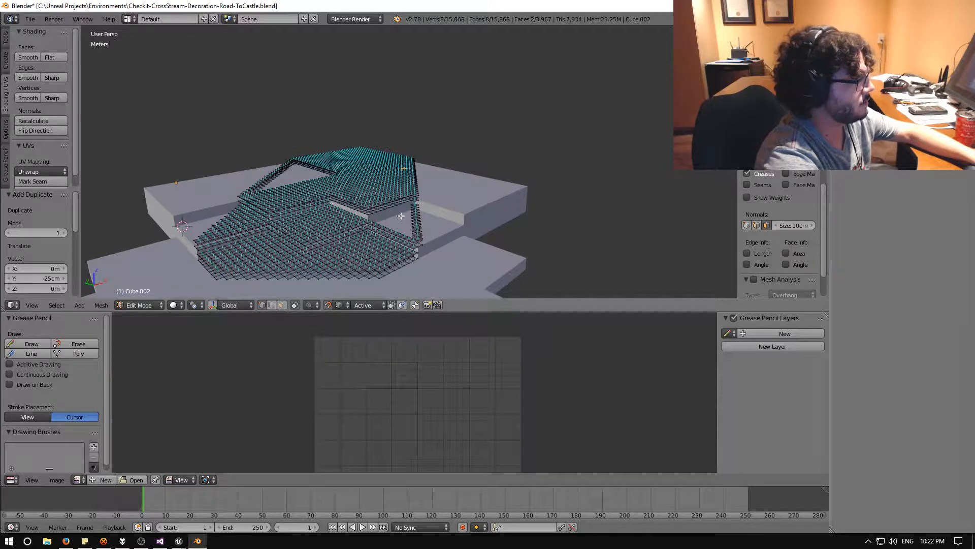
pyautogui.moveTo(327, 176); pyautogui.dragTo(316, 227, button='middle')
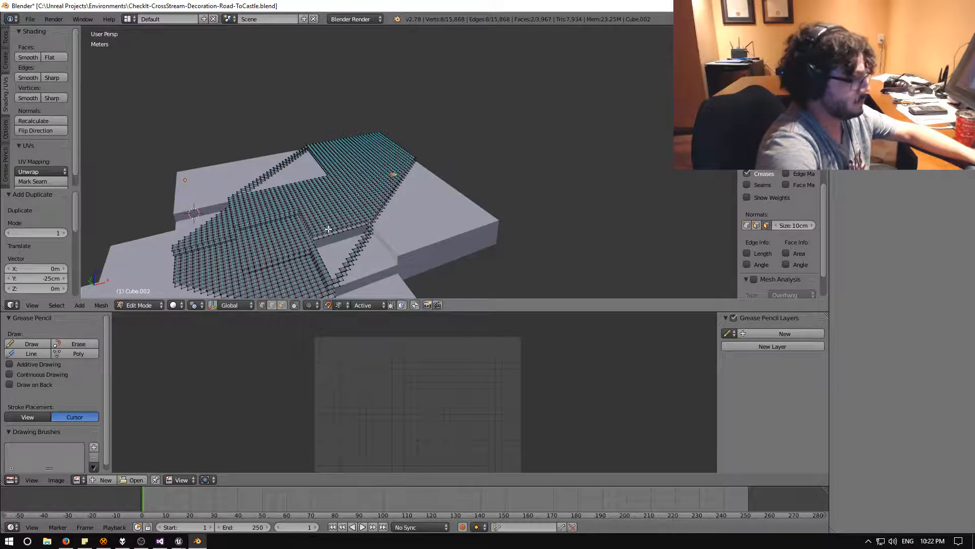
pyautogui.hotkey('ctrl', 's')
pyautogui.click(340, 215)
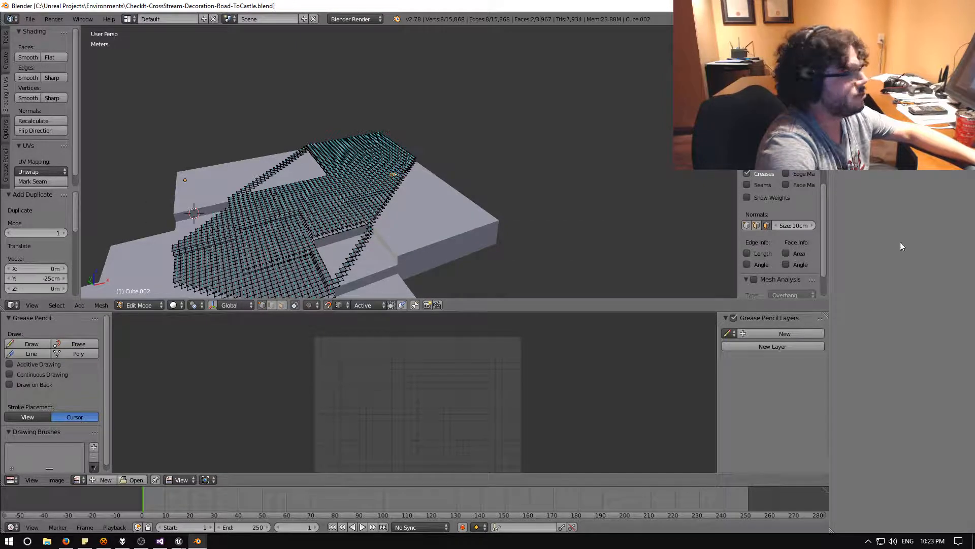